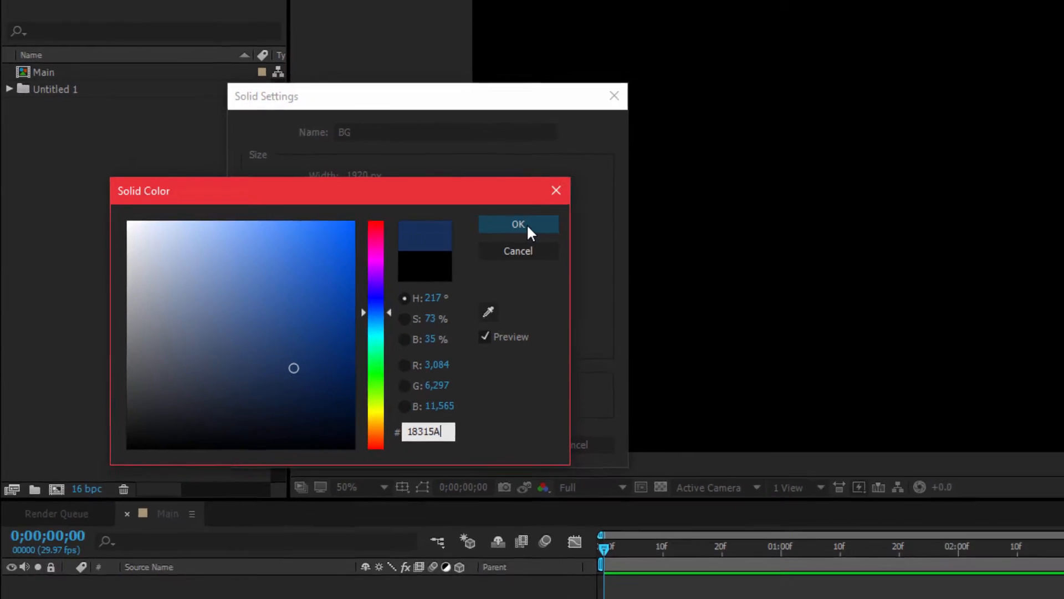
# Create the 1920 x 1080 px BG solid with the colour 18315A.
pyautogui.click(600, 228)
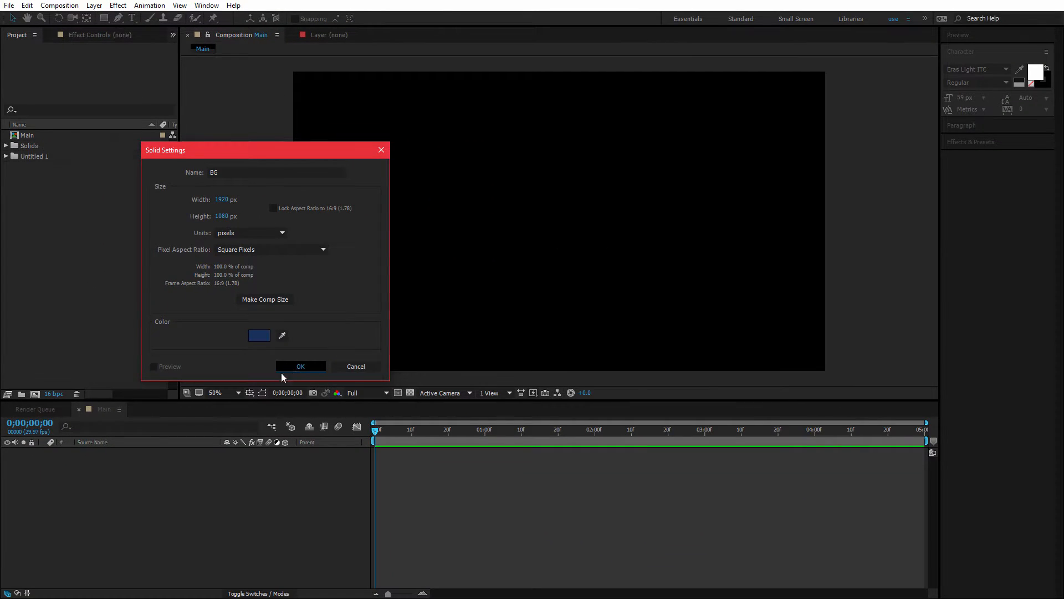
pyautogui.click(282, 370)
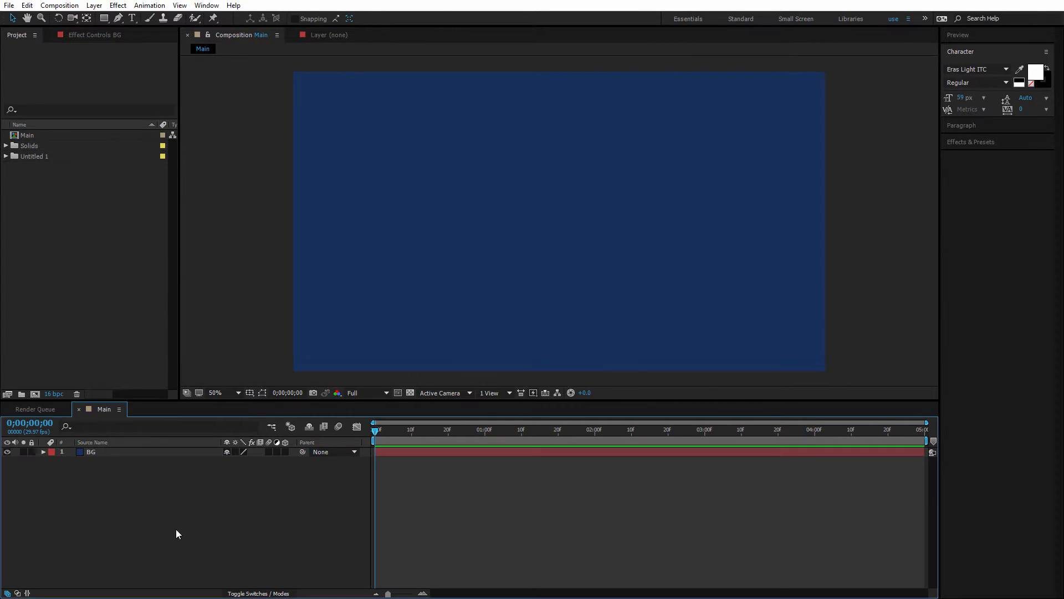
# Create a second 1920 x 1080 px solid named BG-Fade with the dark blue colour 090D1B.
pyautogui.rightClick(134, 484)
pyautogui.moveTo(182, 490)
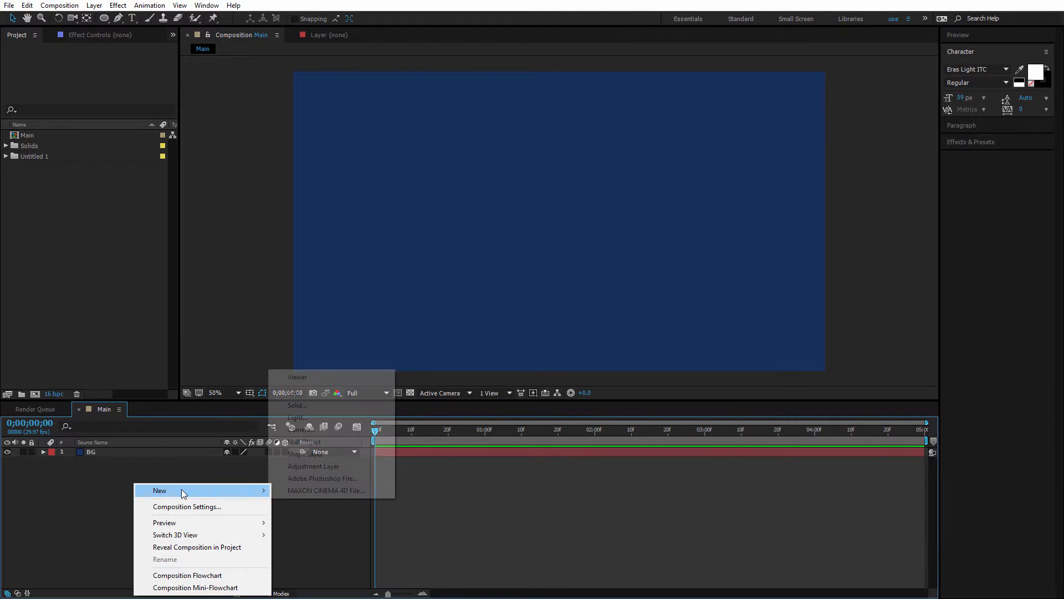
pyautogui.click(302, 406)
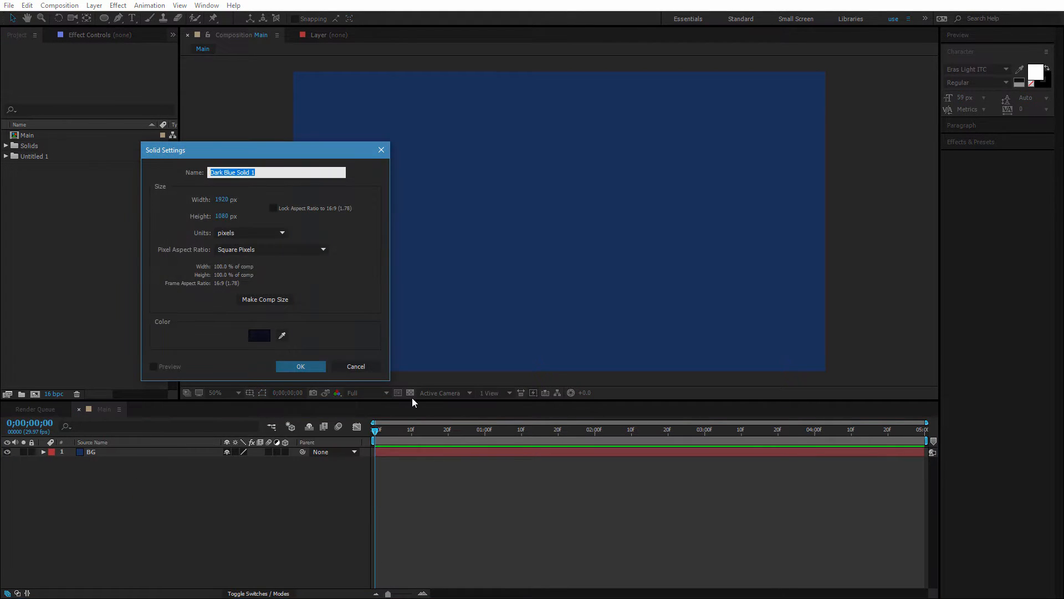
pyautogui.write('BG-Fade')
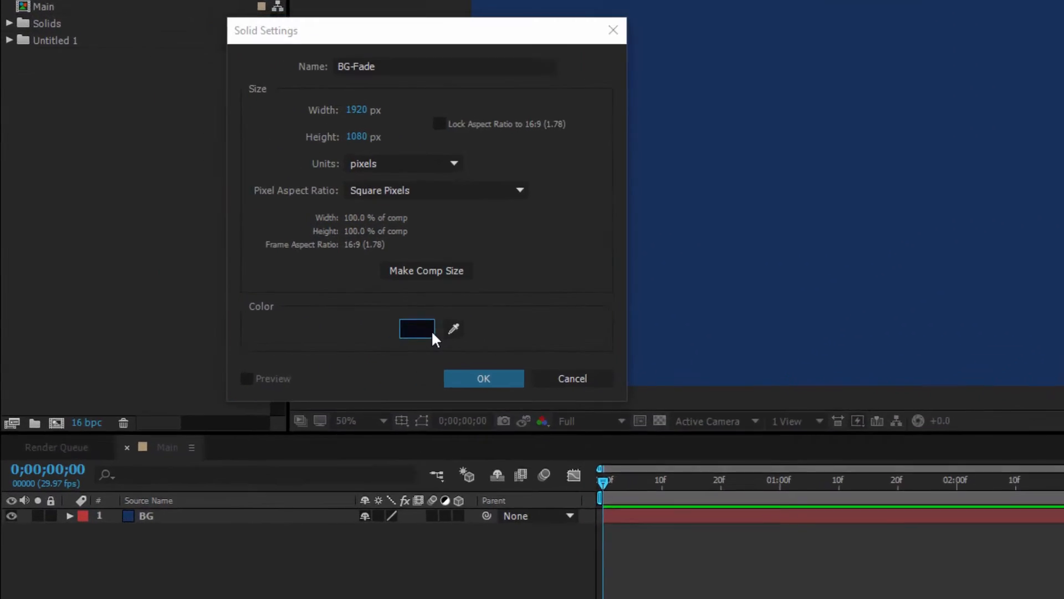
pyautogui.click(259, 336)
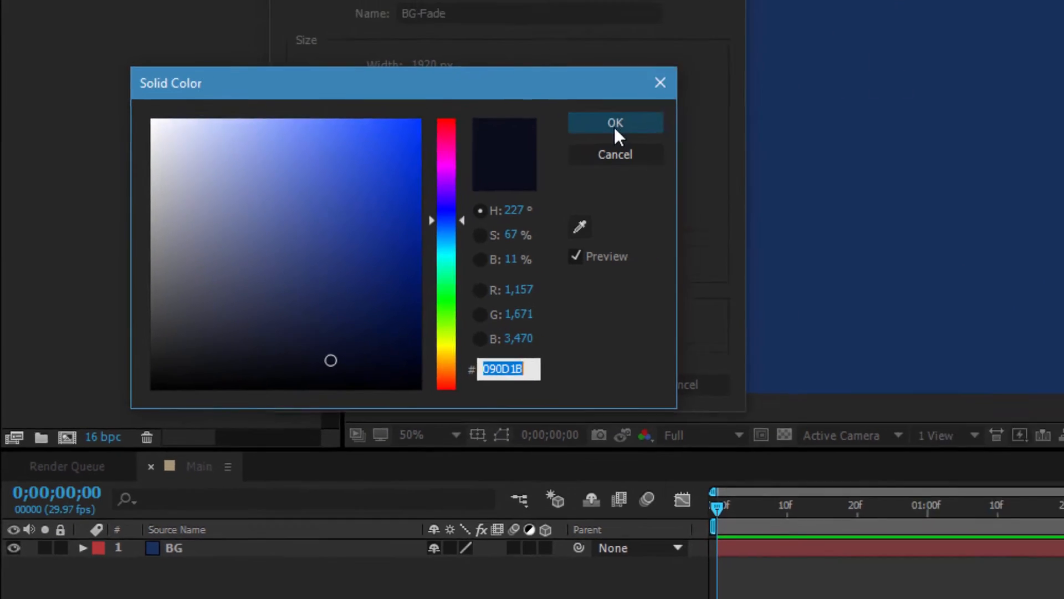
pyautogui.click(742, 79)
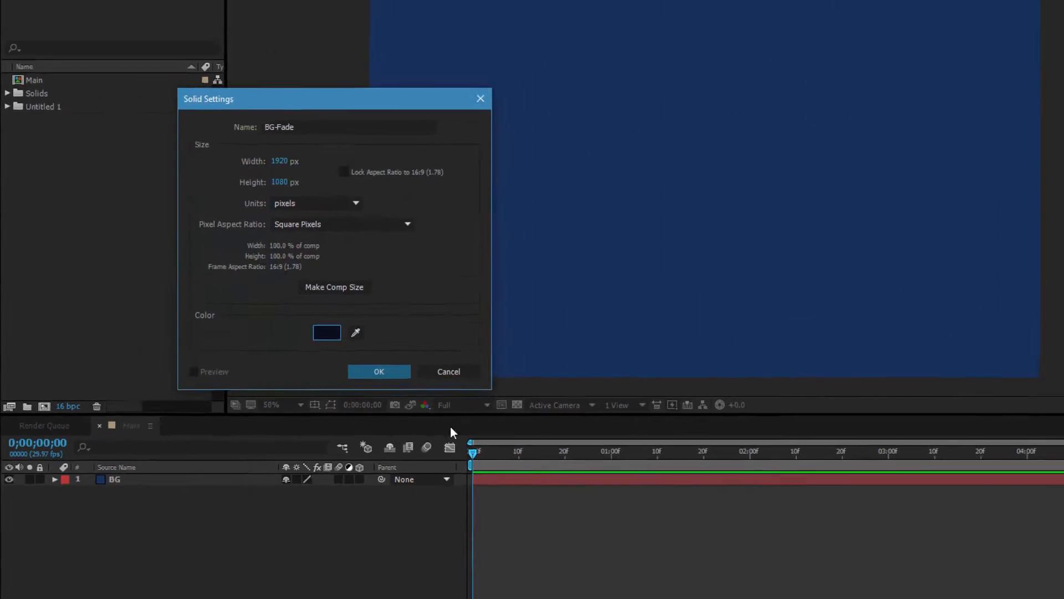
pyautogui.click(311, 368)
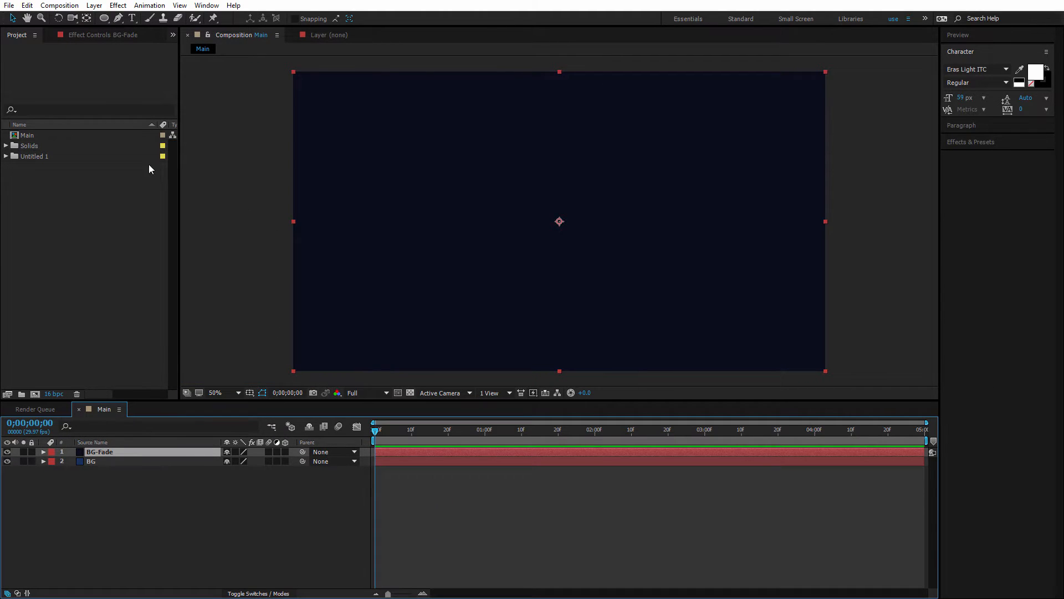
# Add a full-frame elliptical mask to BG-Fade and set its feather to 787 pixels.
pyautogui.doubleClick(103, 20)
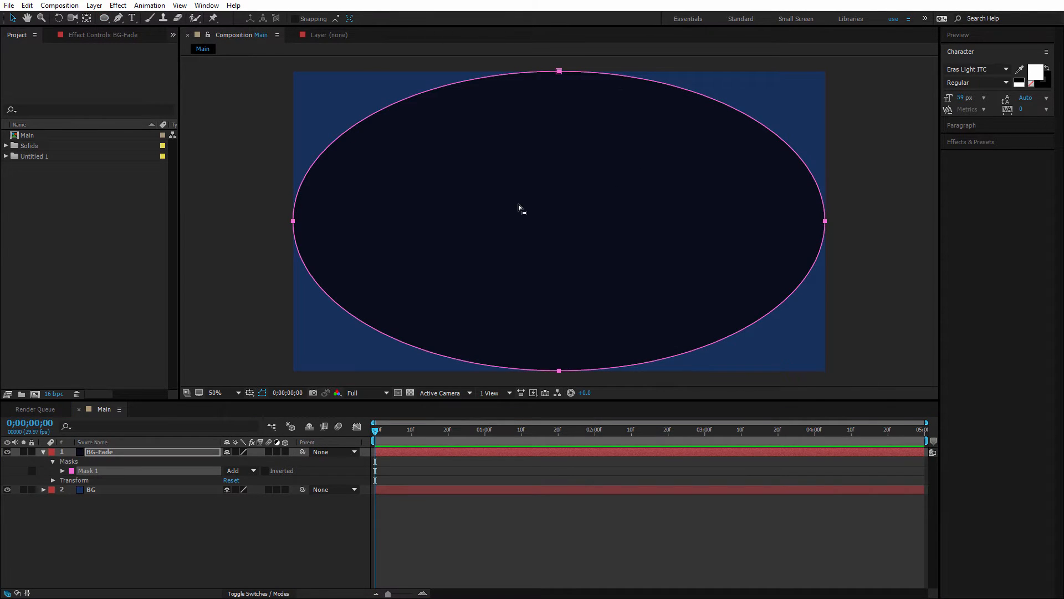
pyautogui.click(62, 471)
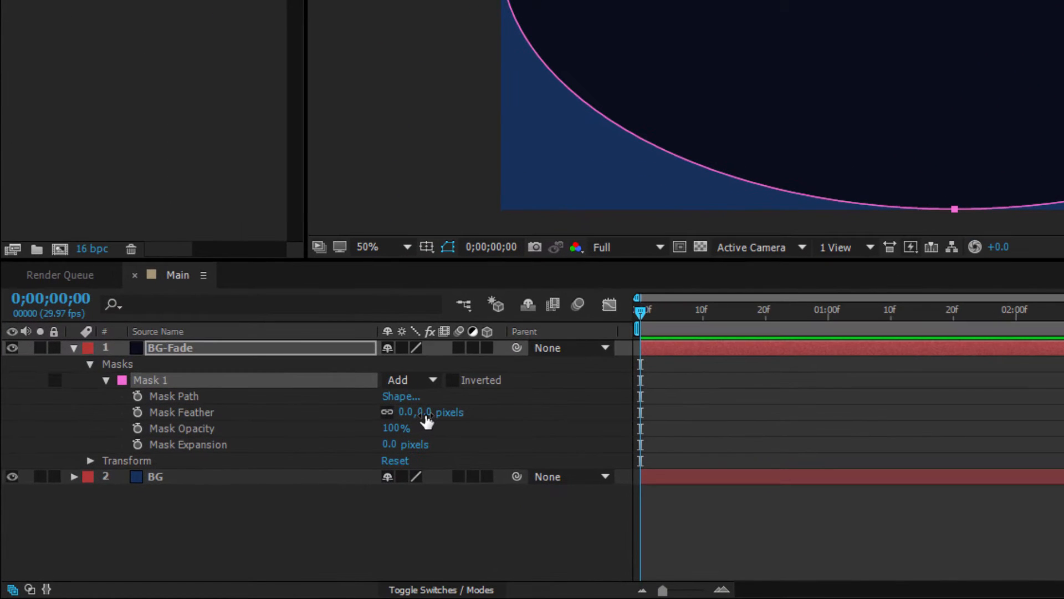
pyautogui.moveTo(427, 421); pyautogui.dragTo(1063, 345)
pyautogui.click(1063, 347)
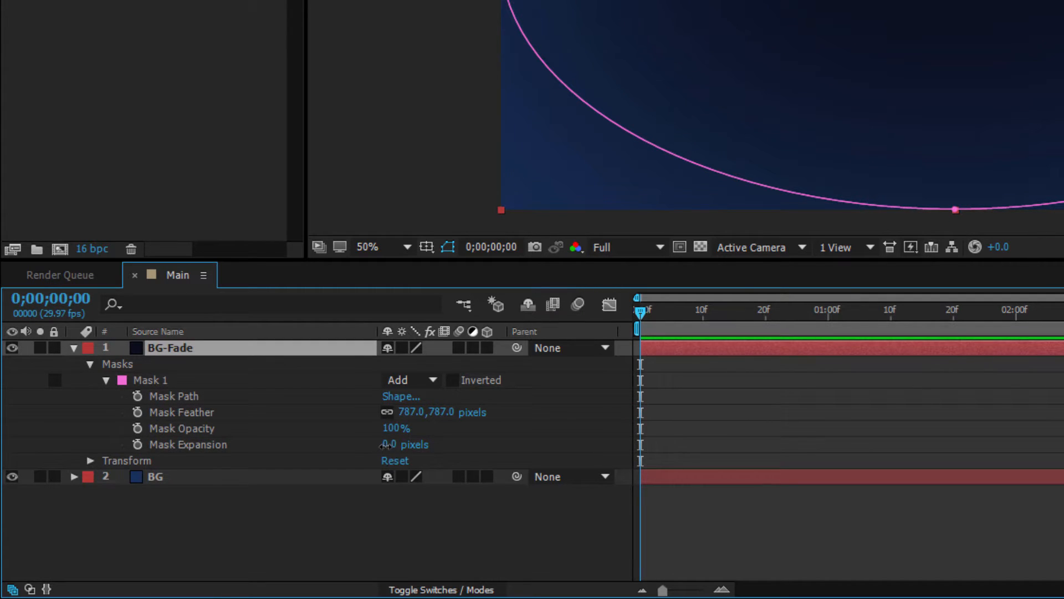
# Set the BG-Fade mask's expansion to -237 pixels and invert the mask.
pyautogui.moveTo(388, 450); pyautogui.dragTo(152, 431)
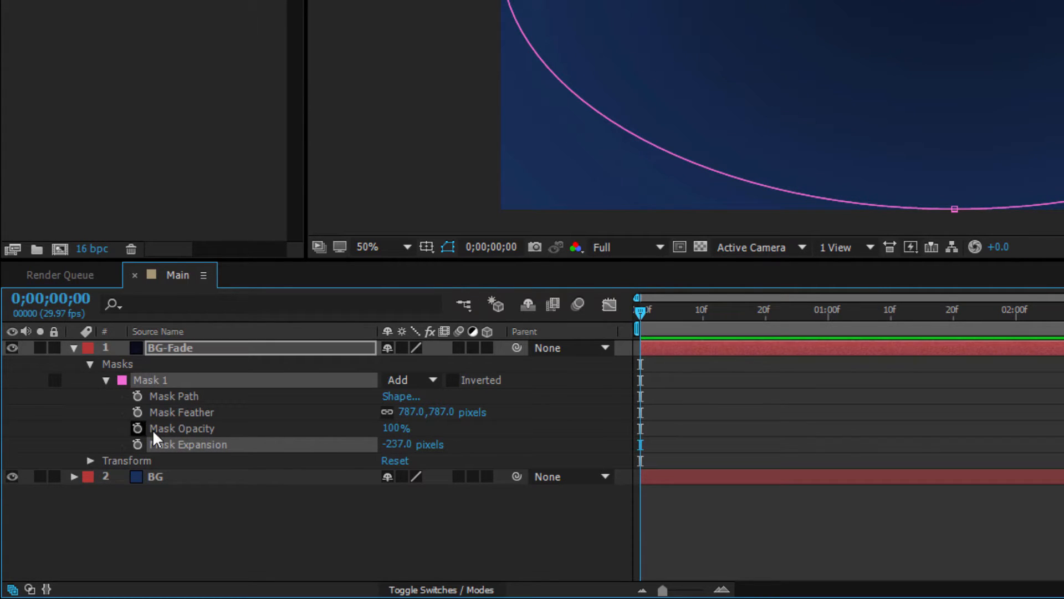
pyautogui.click(453, 380)
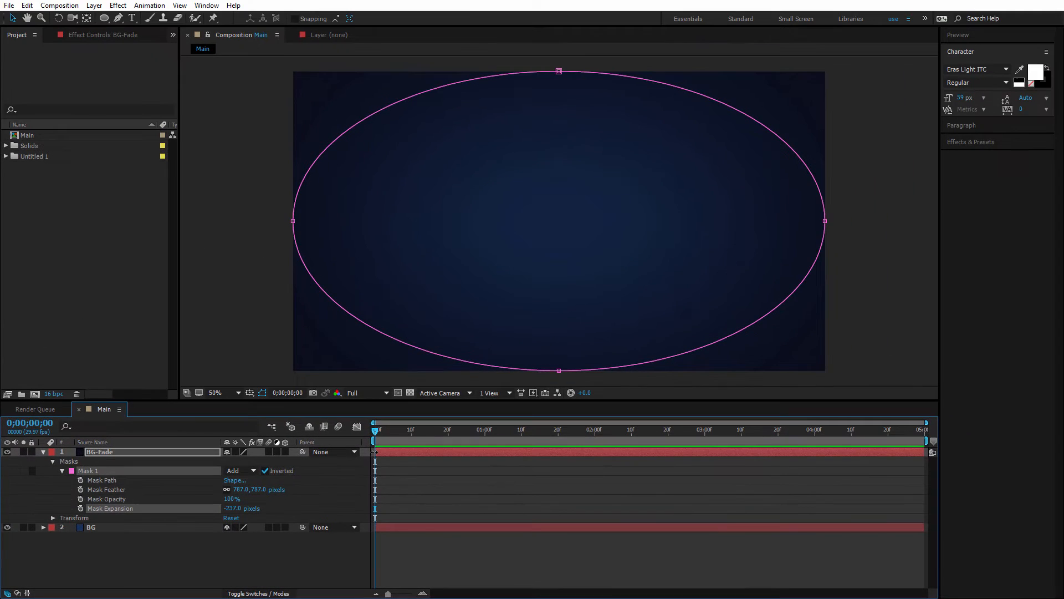
# Reshape the BG-Fade mask by moving its left and right points well inward and its top and bottom points slightly inward.
pyautogui.click(304, 228)
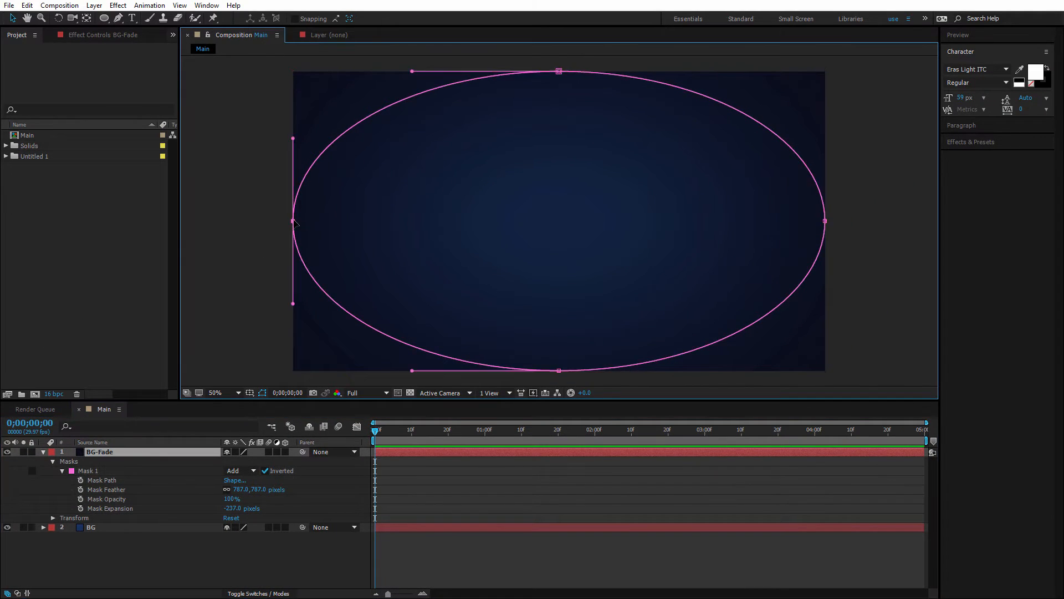
pyautogui.click(293, 221)
pyautogui.moveTo(293, 221); pyautogui.dragTo(331, 223)
pyautogui.moveTo(825, 221); pyautogui.dragTo(785, 225)
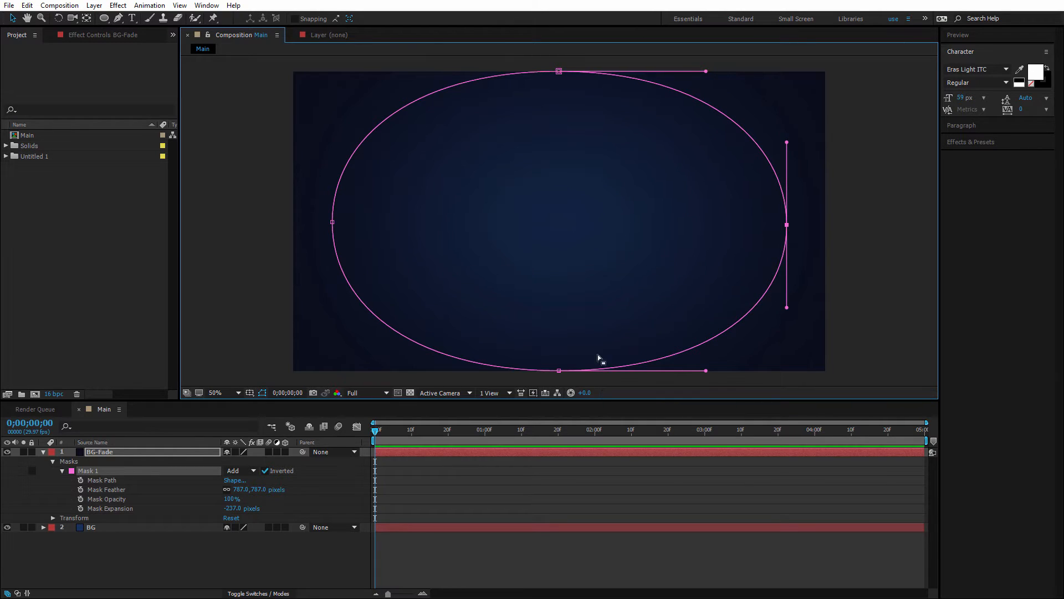
pyautogui.moveTo(559, 371); pyautogui.dragTo(560, 369)
pyautogui.moveTo(558, 71); pyautogui.dragTo(559, 74)
pyautogui.click(901, 279)
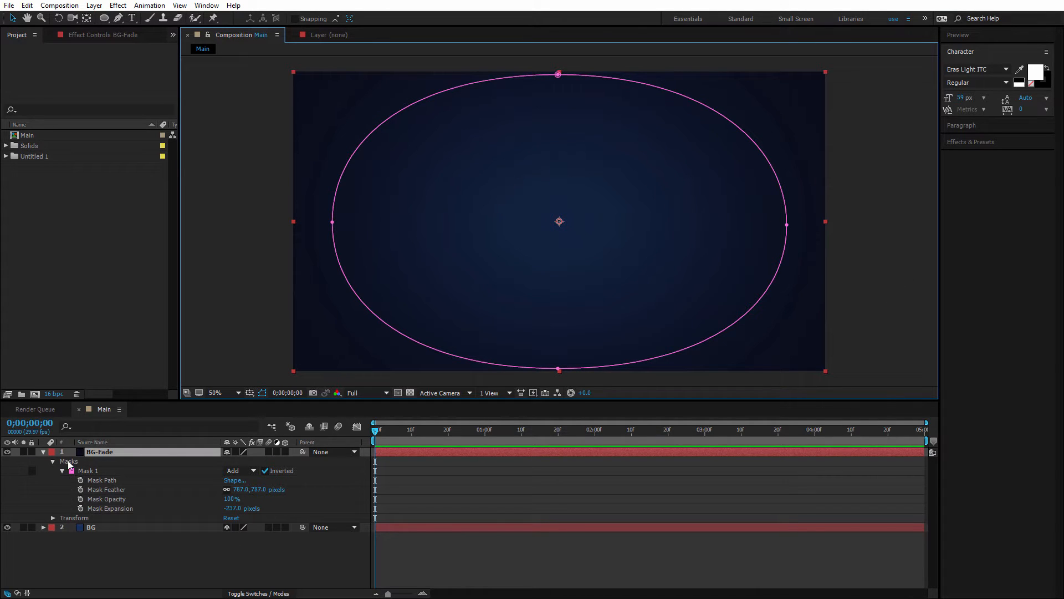
pyautogui.click(44, 452)
# Pre-compose the BG-Fade and BG layers into a new composition named BG, moving all attributes into it.
pyautogui.click(113, 488)
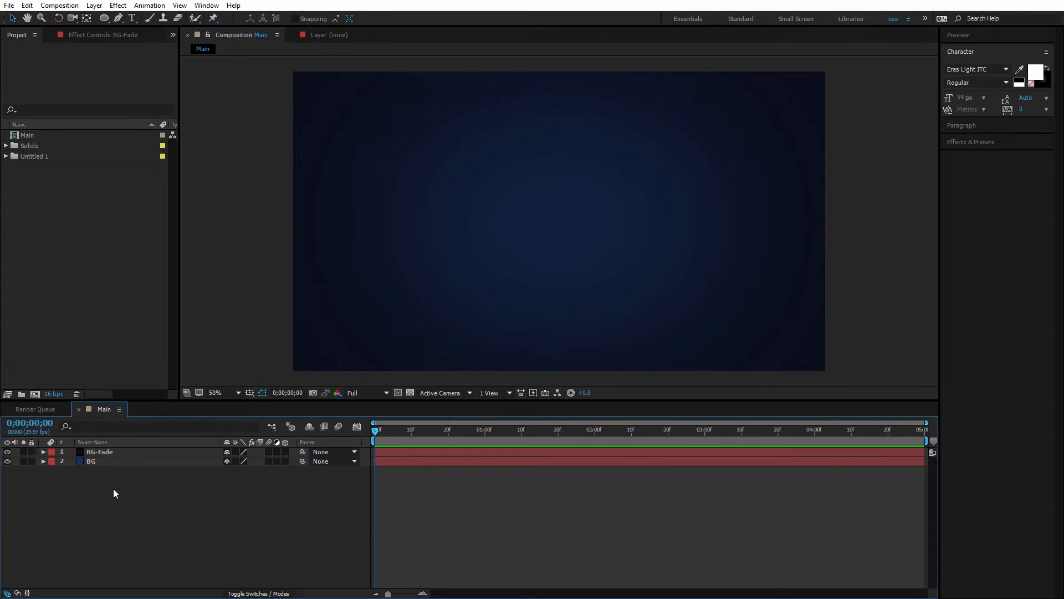
pyautogui.moveTo(113, 488); pyautogui.dragTo(118, 453)
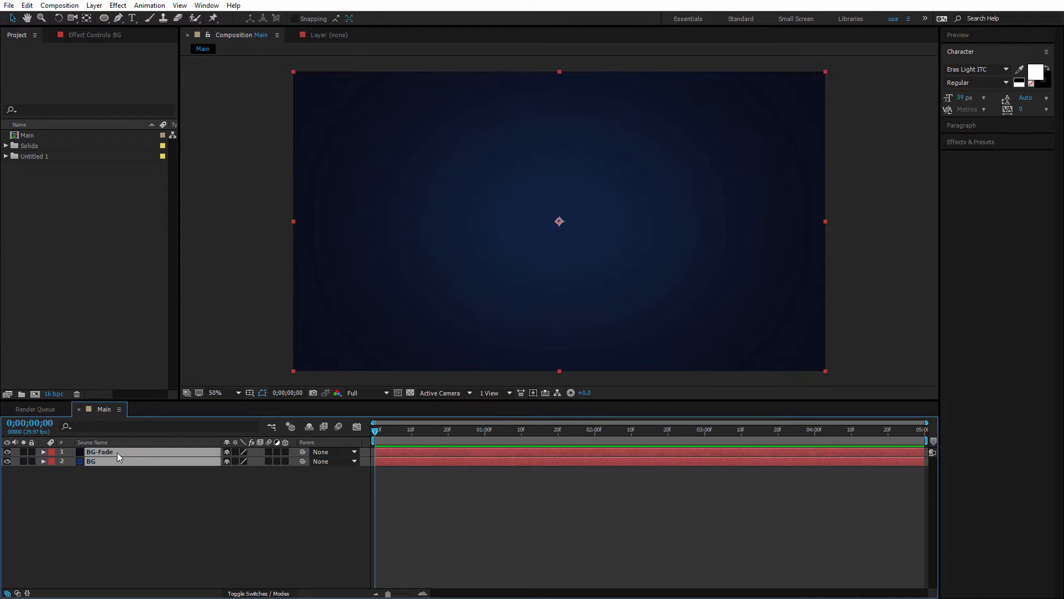
pyautogui.rightClick(117, 452)
pyautogui.click(224, 351)
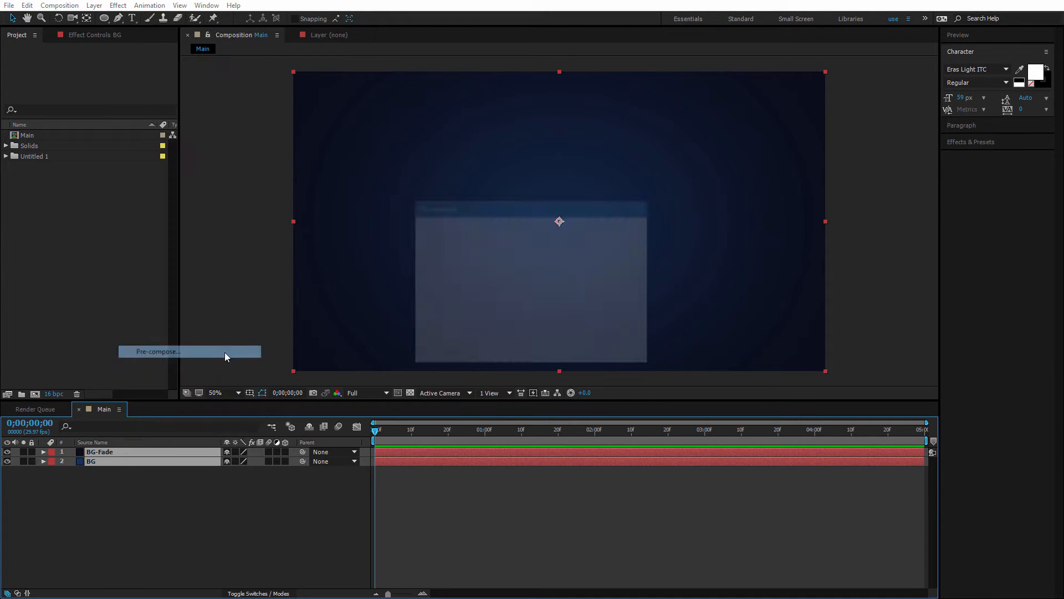
pyautogui.write('BG')
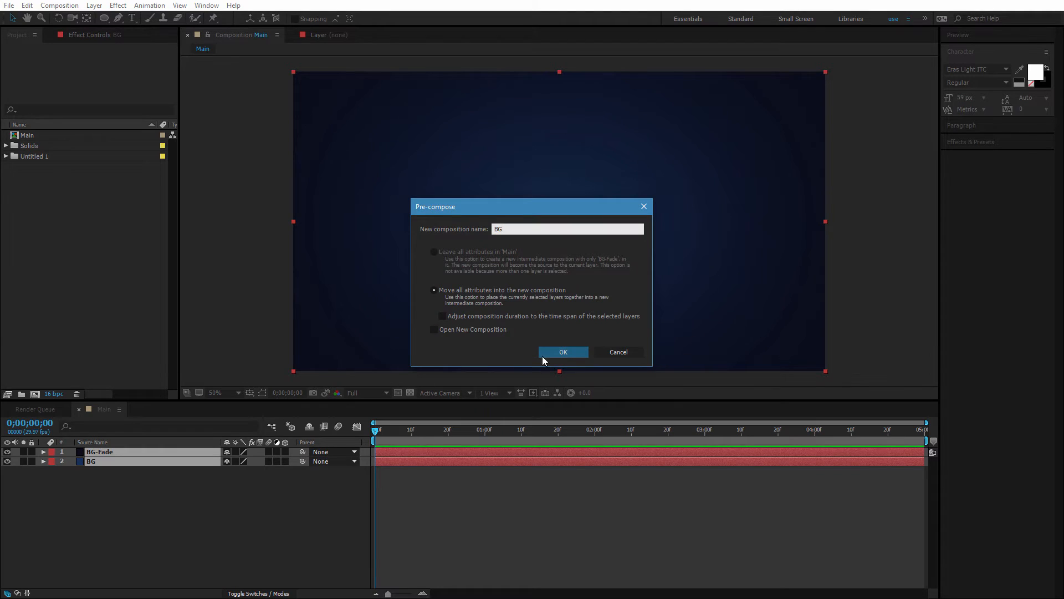
pyautogui.click(565, 352)
# Add a text layer reading VFXON over the background near the centre of the Main composition.
pyautogui.click(323, 498)
pyautogui.hotkey('ctrl', 't')
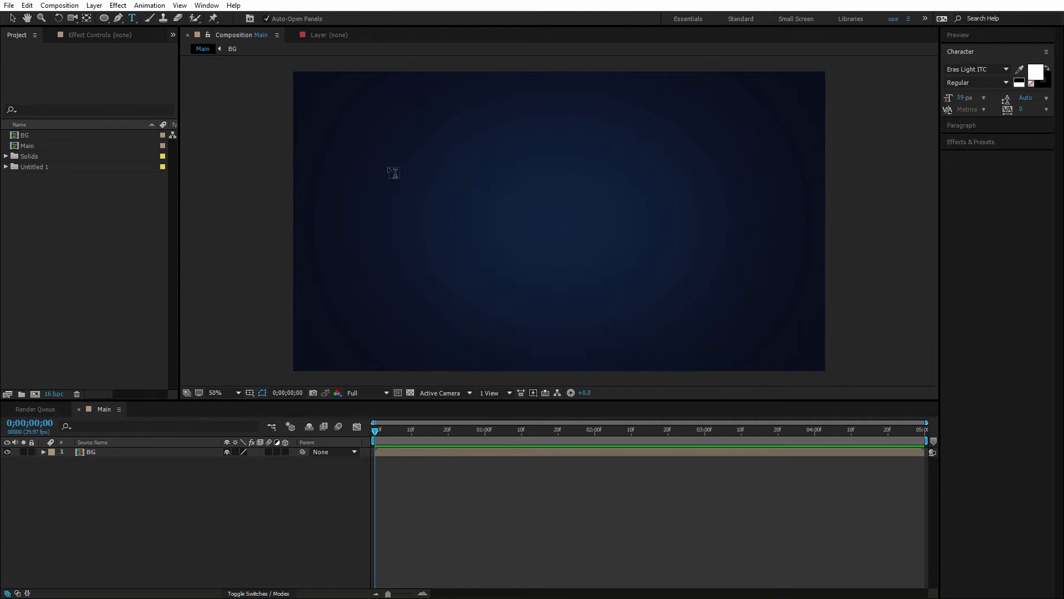
pyautogui.click(462, 219)
pyautogui.write('VFXON')
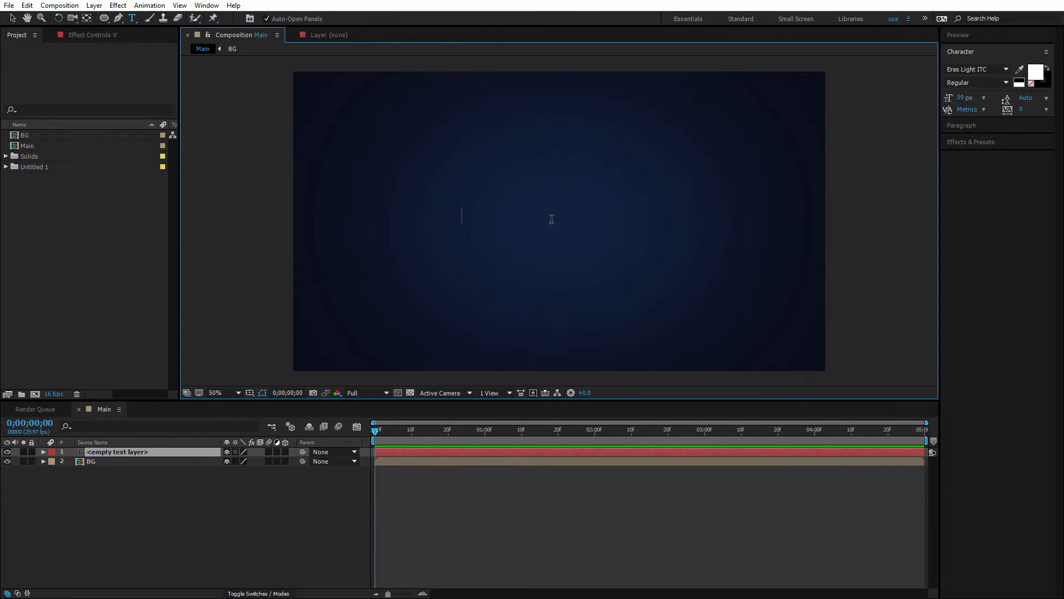
# Format the VFXON text at 279 px in the Eras Demi ITC font.
pyautogui.hotkey('ctrl', 'a')
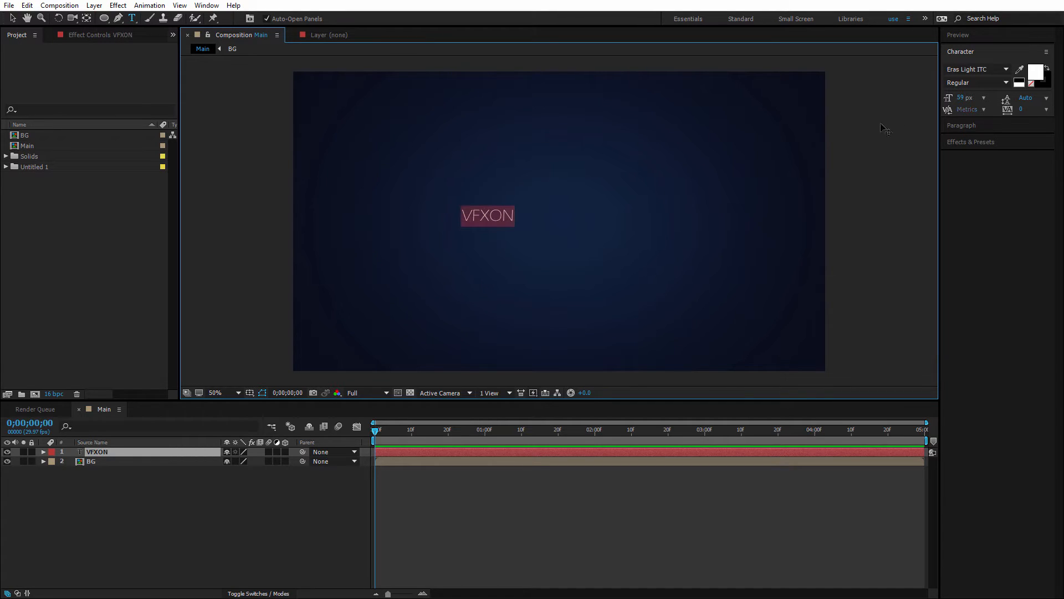
pyautogui.click(963, 98)
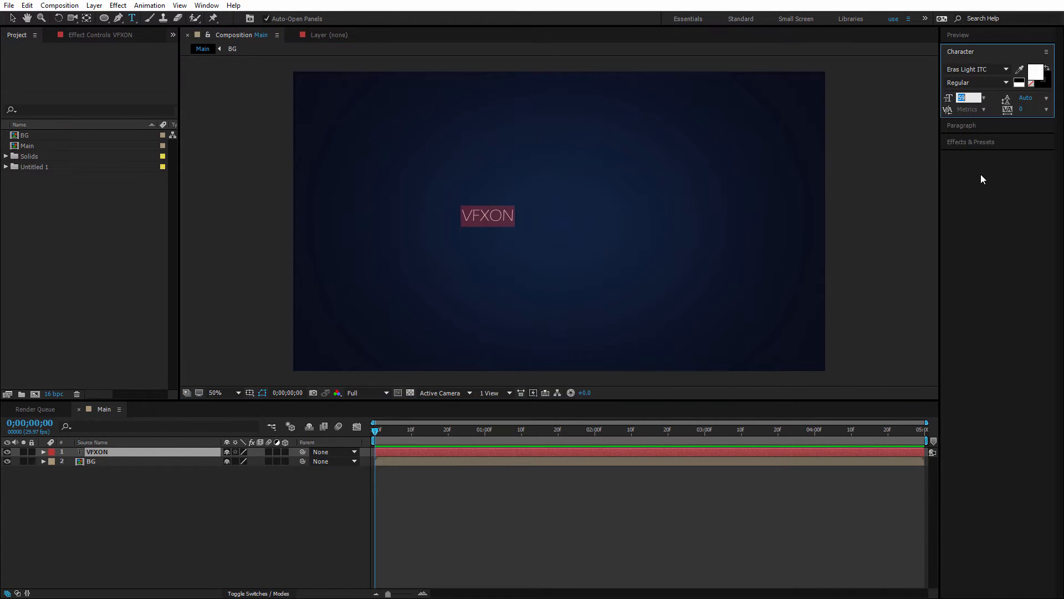
pyautogui.write('279')
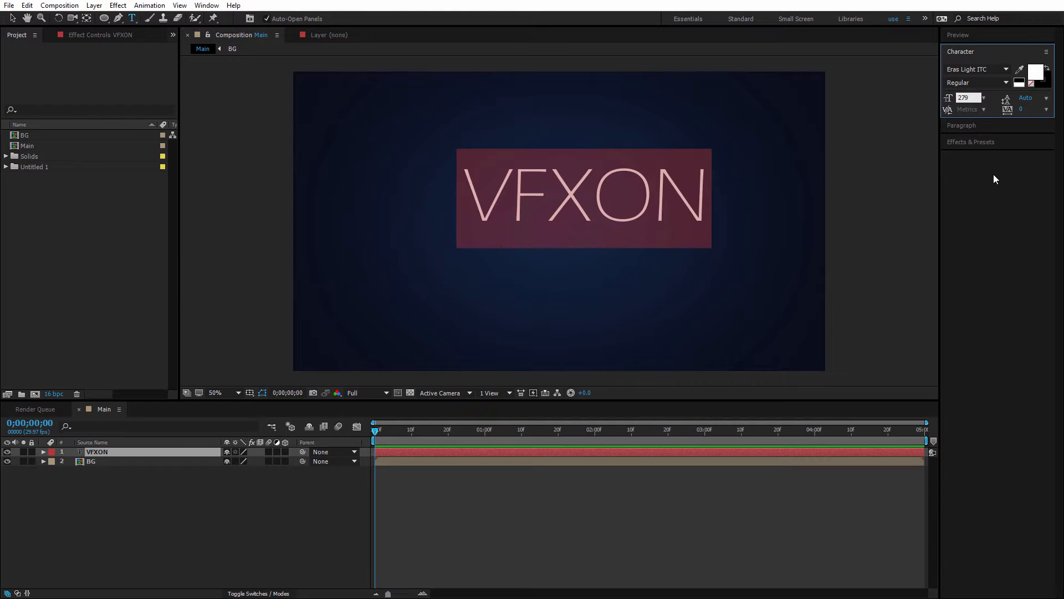
pyautogui.press('Return')
pyautogui.click(1007, 70)
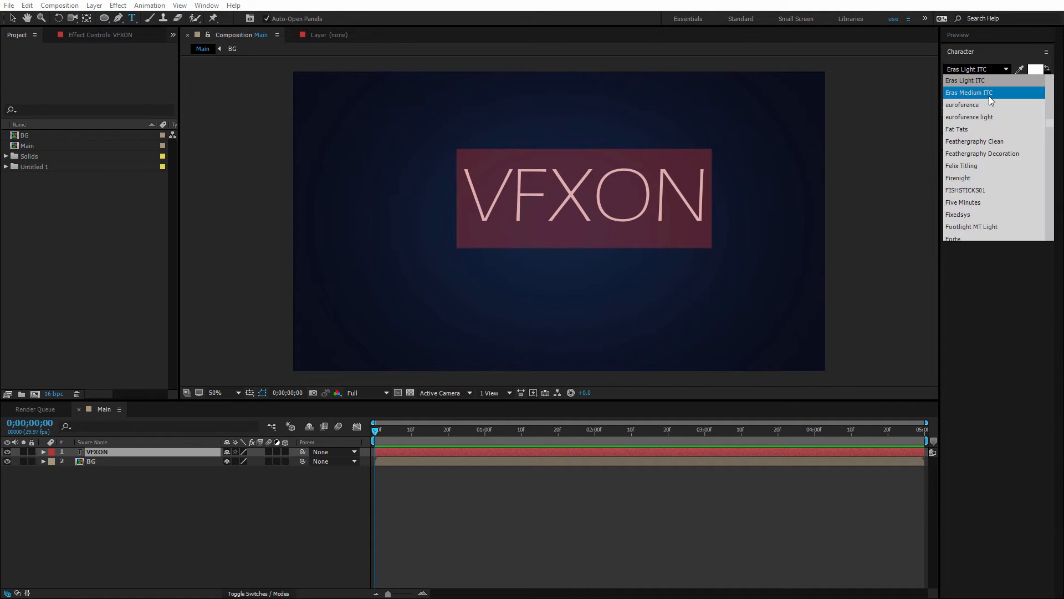
pyautogui.click(995, 105)
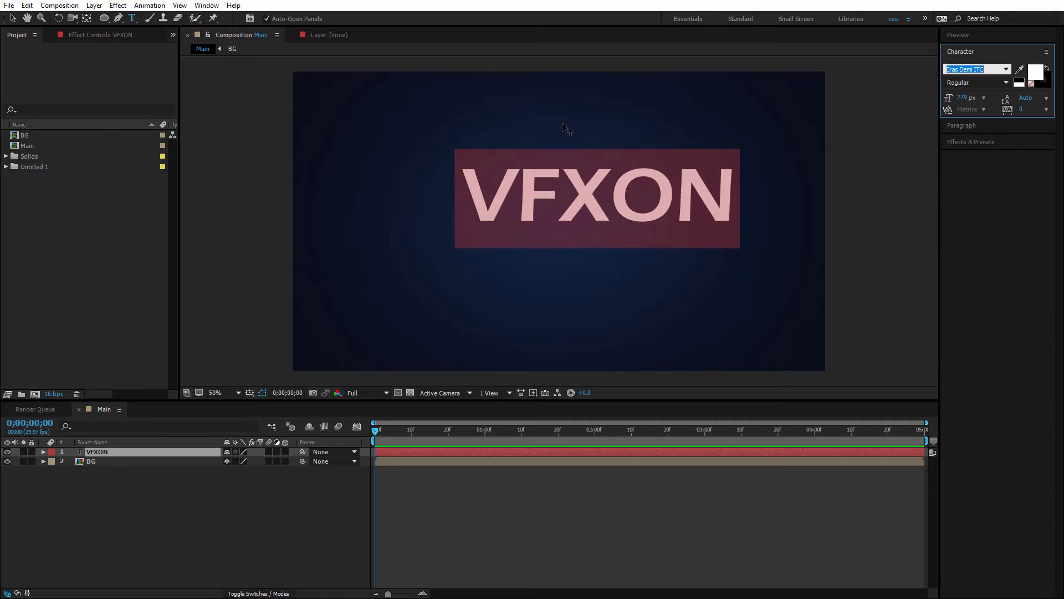
# Show the title/action safe guides and move the VFXON text to the centre of the frame.
pyautogui.click(12, 18)
pyautogui.click(249, 392)
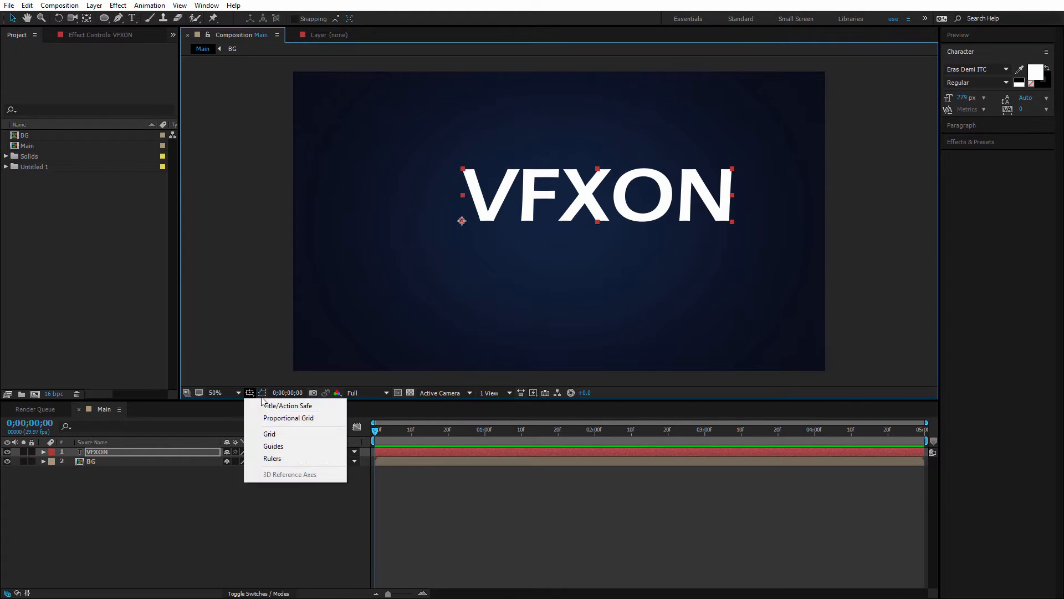
pyautogui.click(288, 405)
pyautogui.moveTo(624, 194); pyautogui.dragTo(588, 220)
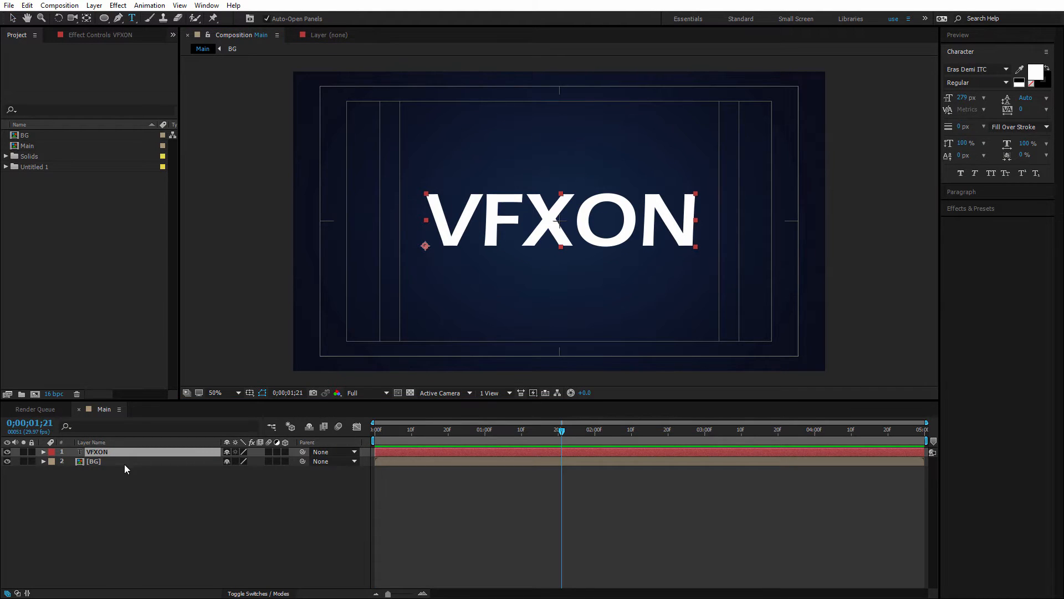
# Duplicate the VFXON text layer twice and hide the two copies.
pyautogui.click(122, 452)
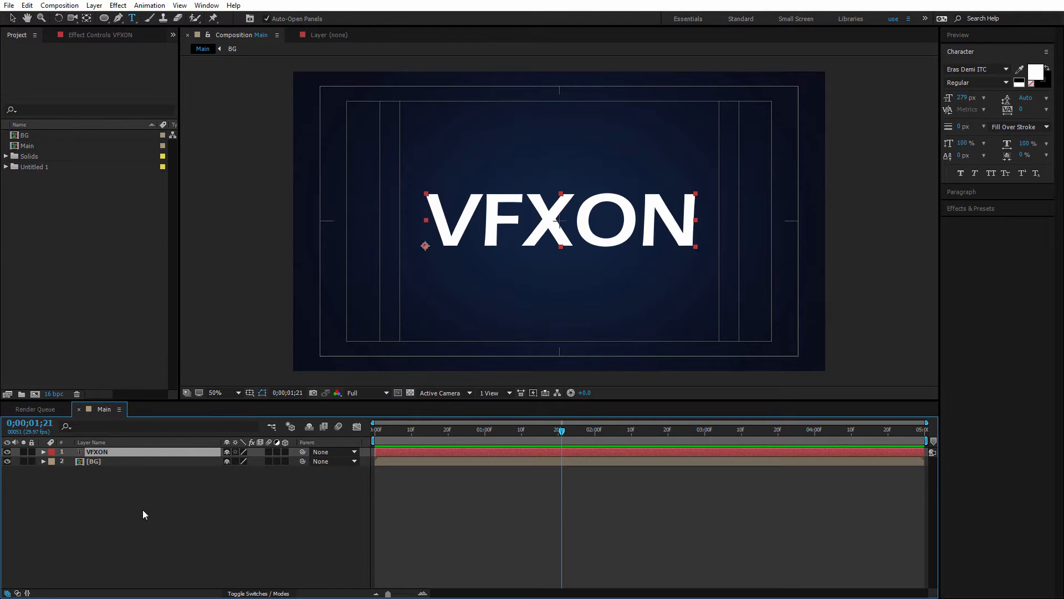
pyautogui.hotkey('ctrl', 'd')
pyautogui.hotkey('ctrl', 'd')
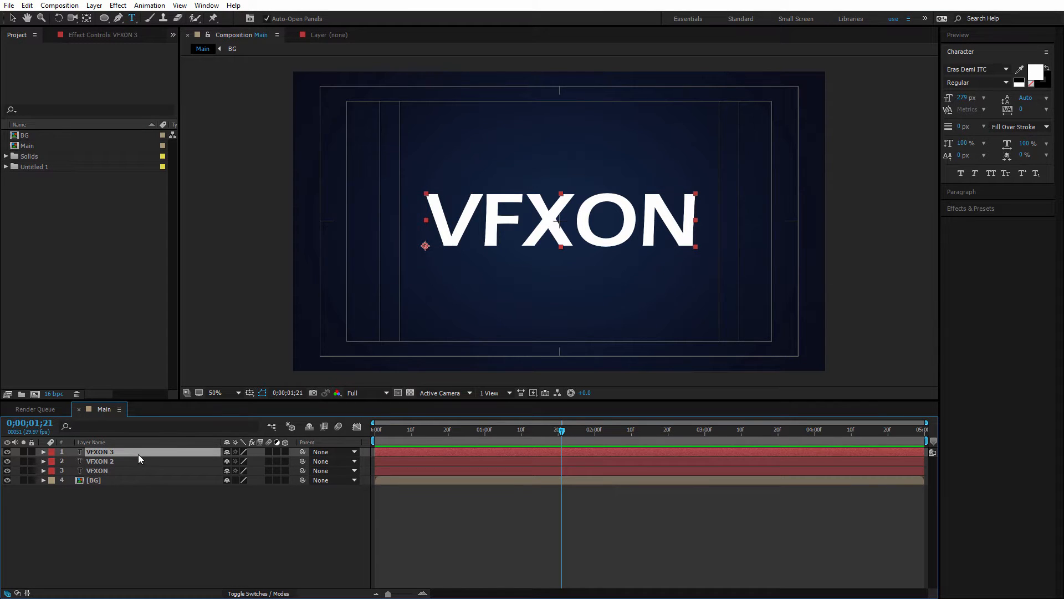
pyautogui.click(7, 452)
pyautogui.click(7, 461)
# Delete the letters XON from the original VFXON text layer, leaving only VF.
pyautogui.click(109, 470)
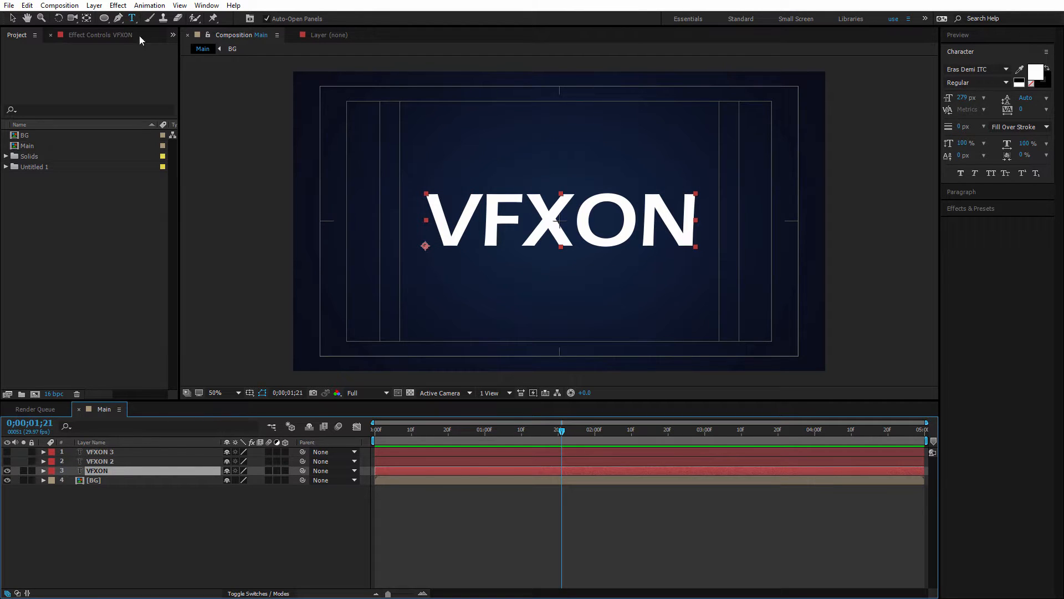
pyautogui.click(524, 224)
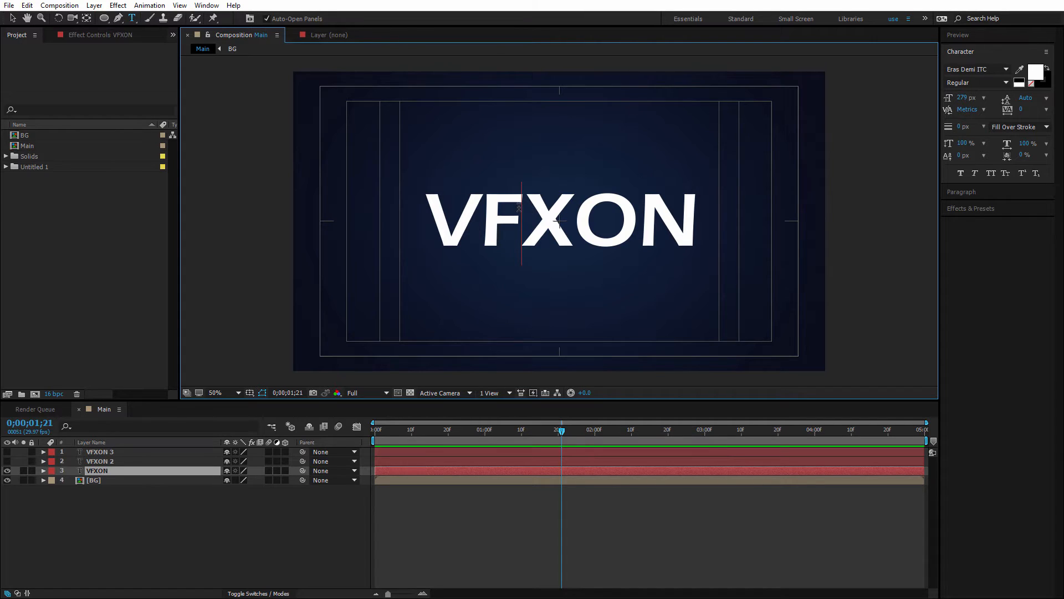
pyautogui.moveTo(522, 211); pyautogui.dragTo(690, 224)
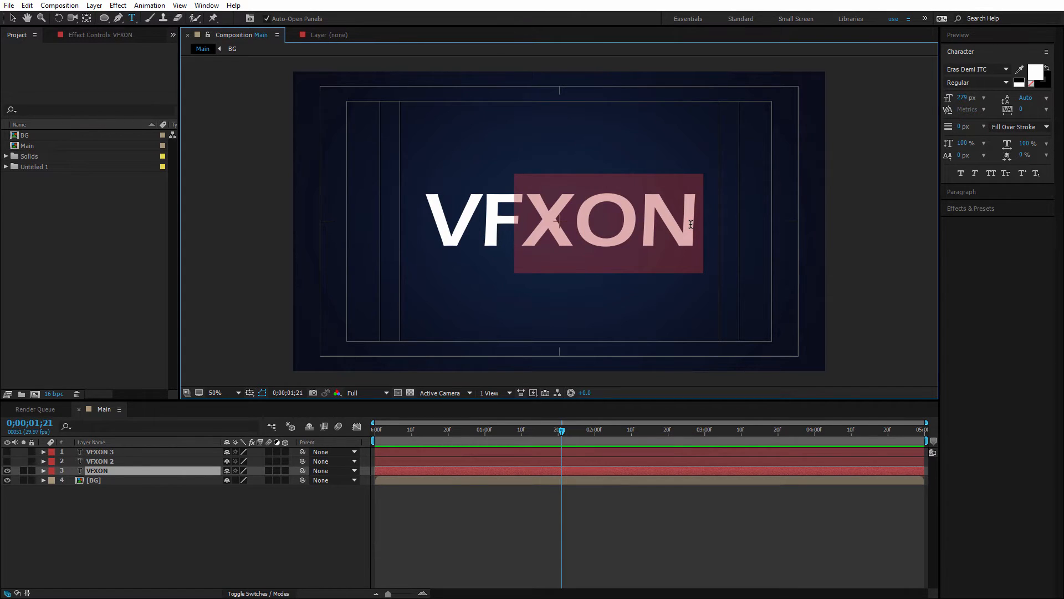
pyautogui.click(557, 227)
pyautogui.moveTo(569, 221); pyautogui.dragTo(539, 218)
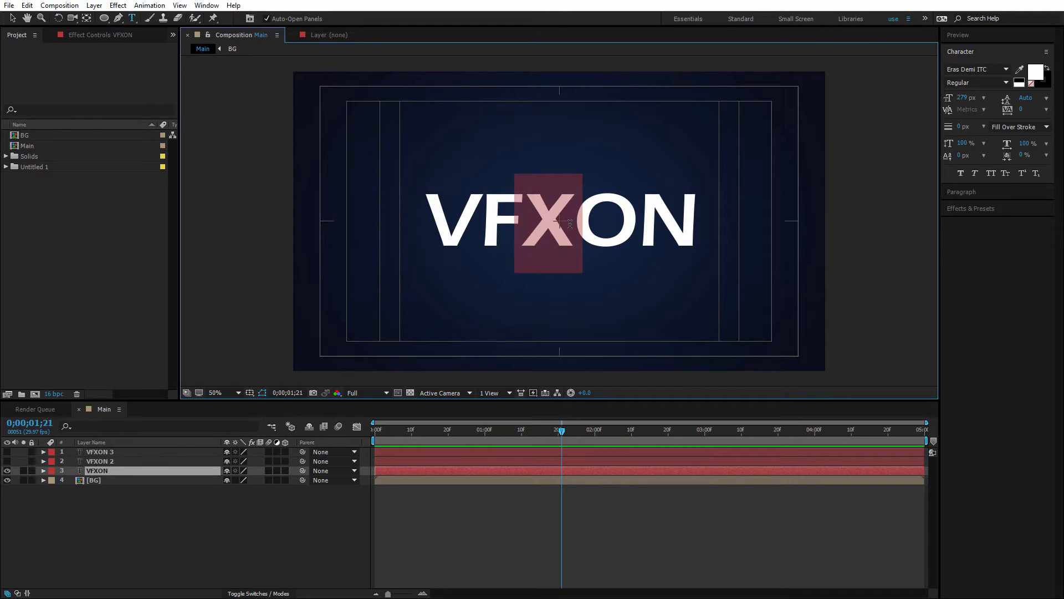
pyautogui.moveTo(589, 223); pyautogui.dragTo(438, 208)
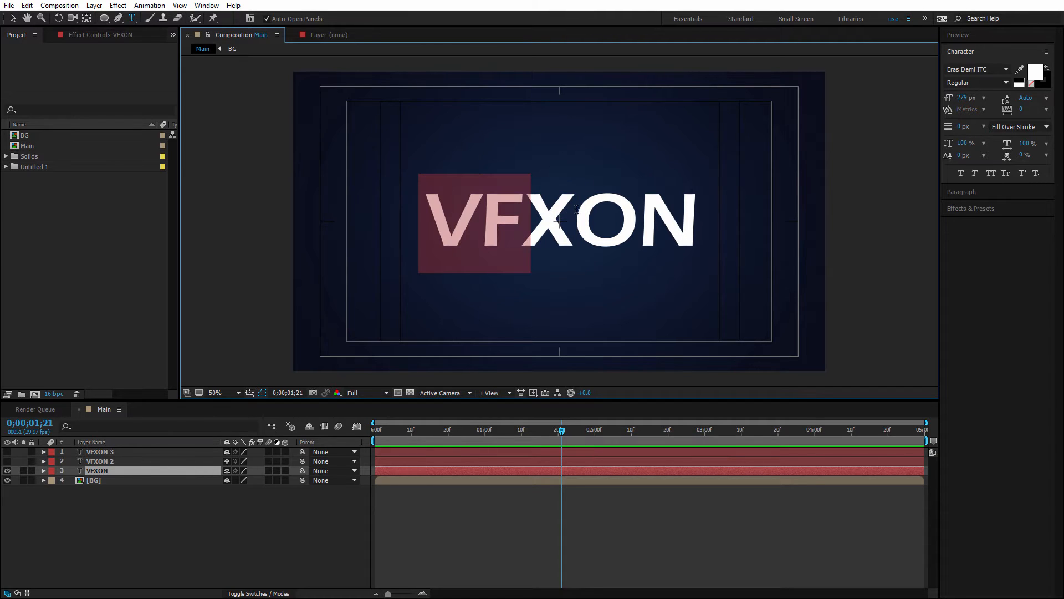
pyautogui.click(643, 216)
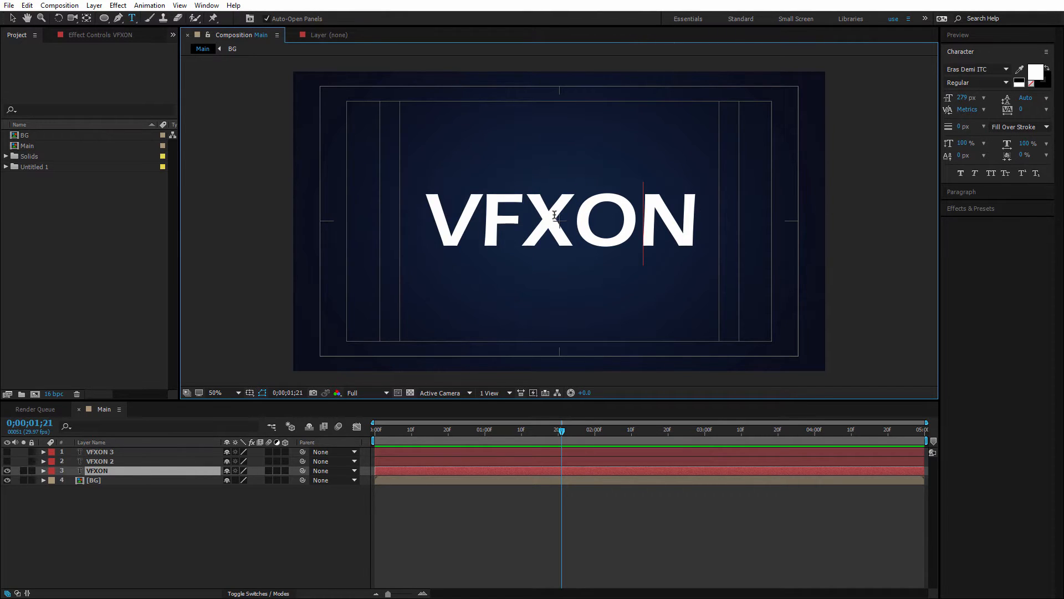
pyautogui.moveTo(554, 215); pyautogui.dragTo(532, 210)
pyautogui.moveTo(696, 215); pyautogui.dragTo(700, 215)
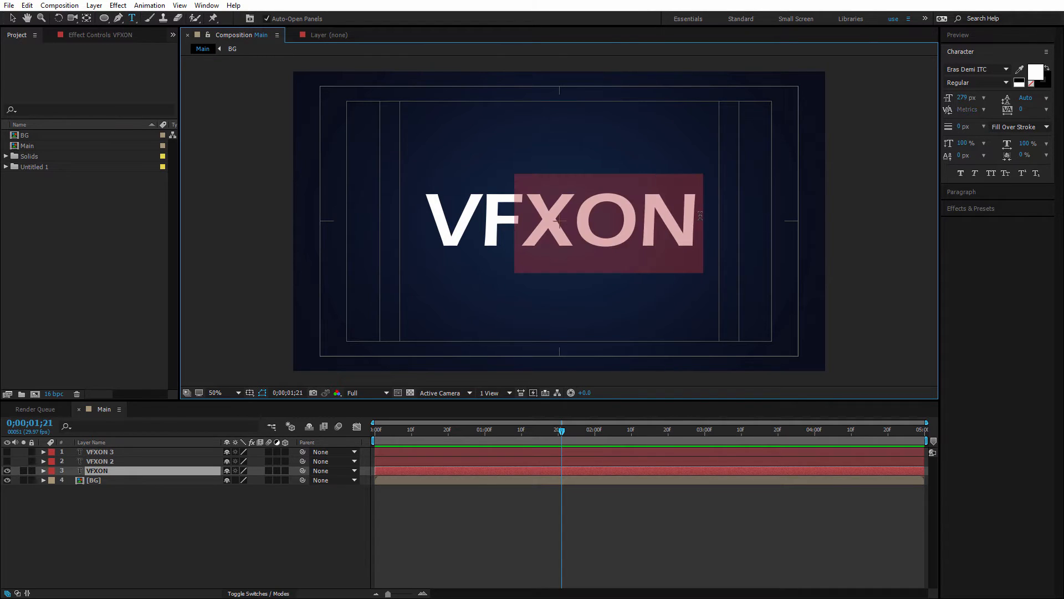
pyautogui.click(699, 215)
pyautogui.moveTo(608, 217); pyautogui.dragTo(700, 220)
pyautogui.press('BackSpace')
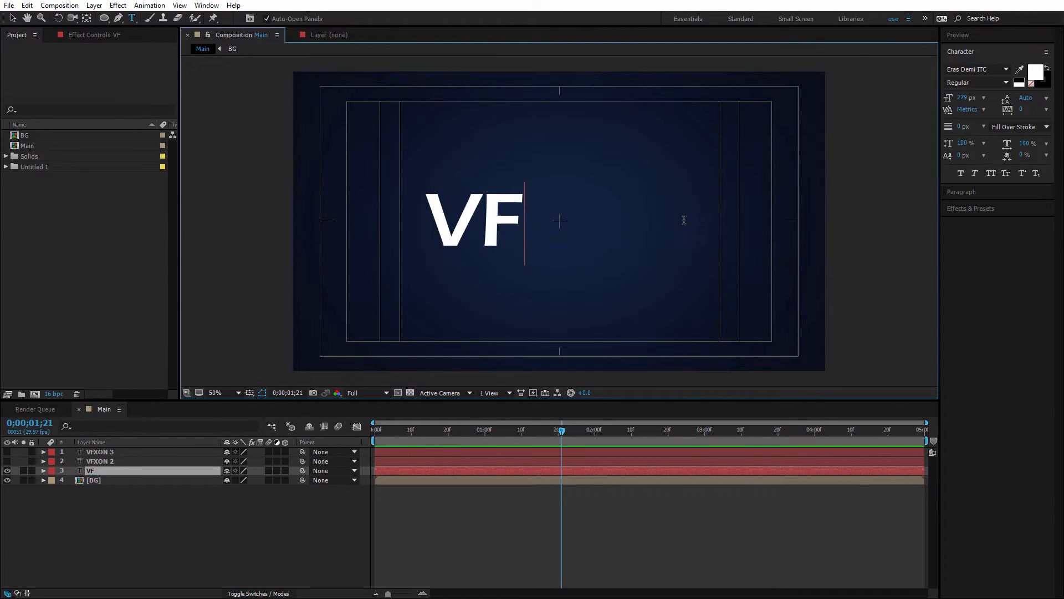
# Hide the VF layer, show VFXON 2 and delete its first three letters, leaving only ON.
pyautogui.click(116, 462)
pyautogui.click(7, 470)
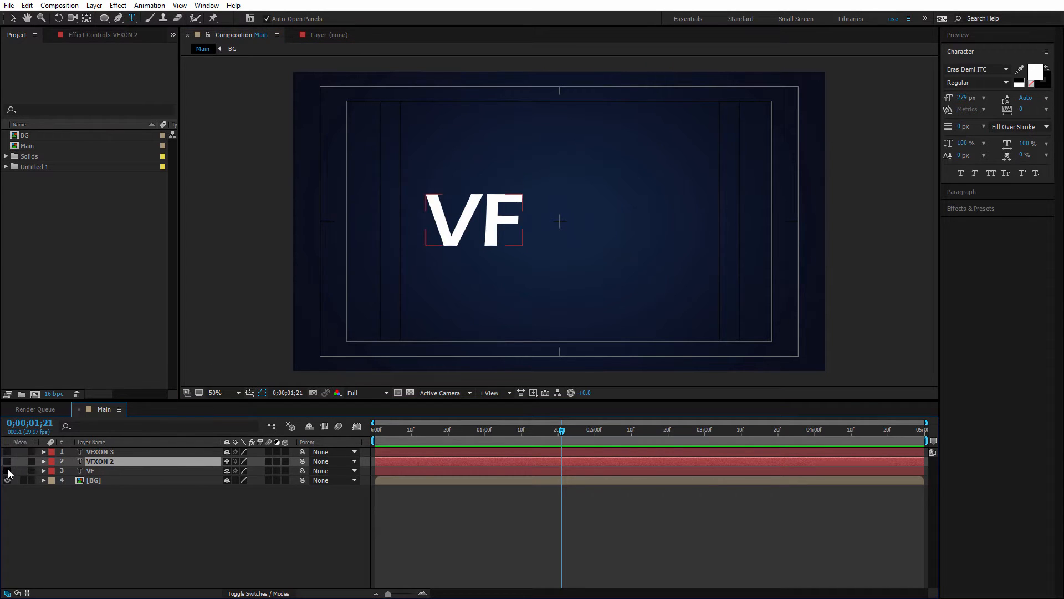
pyautogui.click(7, 461)
pyautogui.moveTo(561, 219); pyautogui.dragTo(427, 217)
pyautogui.press('BackSpace')
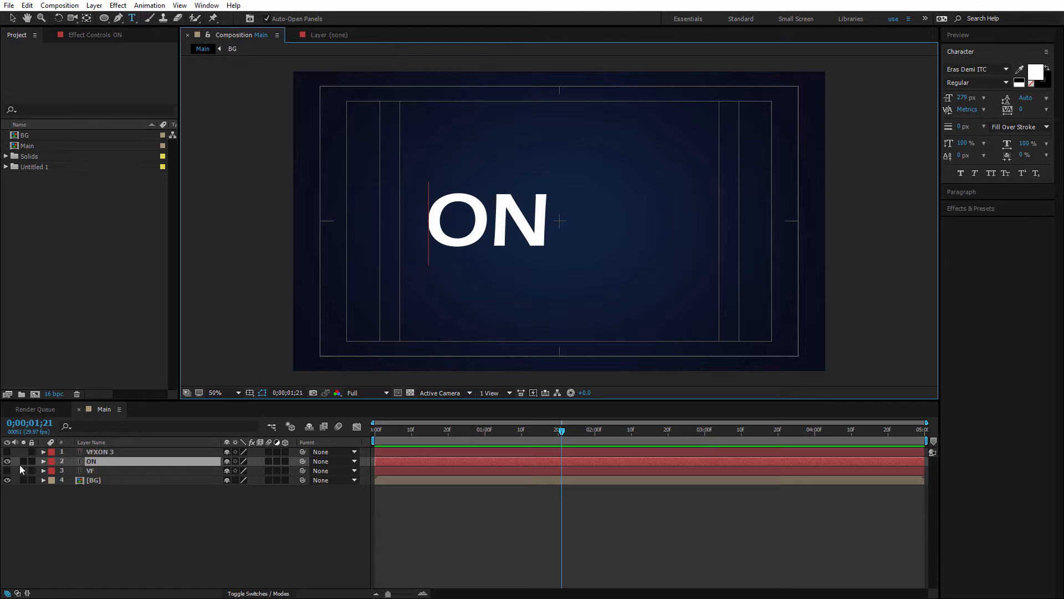
# Show the VFXON 3 layer as a reference and move the ON text over its last two letters.
pyautogui.click(98, 453)
pyautogui.click(7, 451)
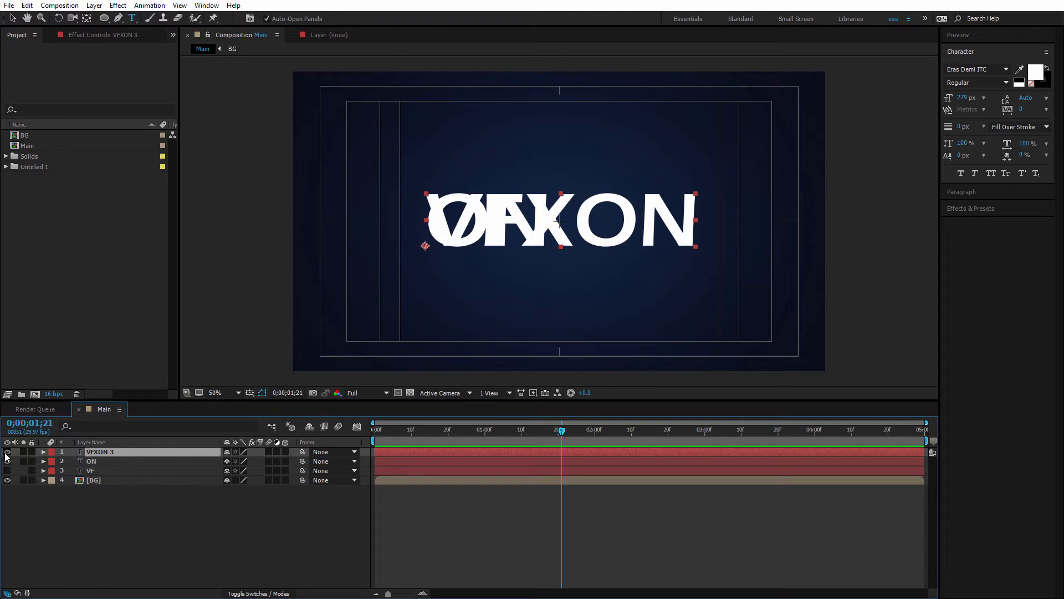
pyautogui.click(93, 462)
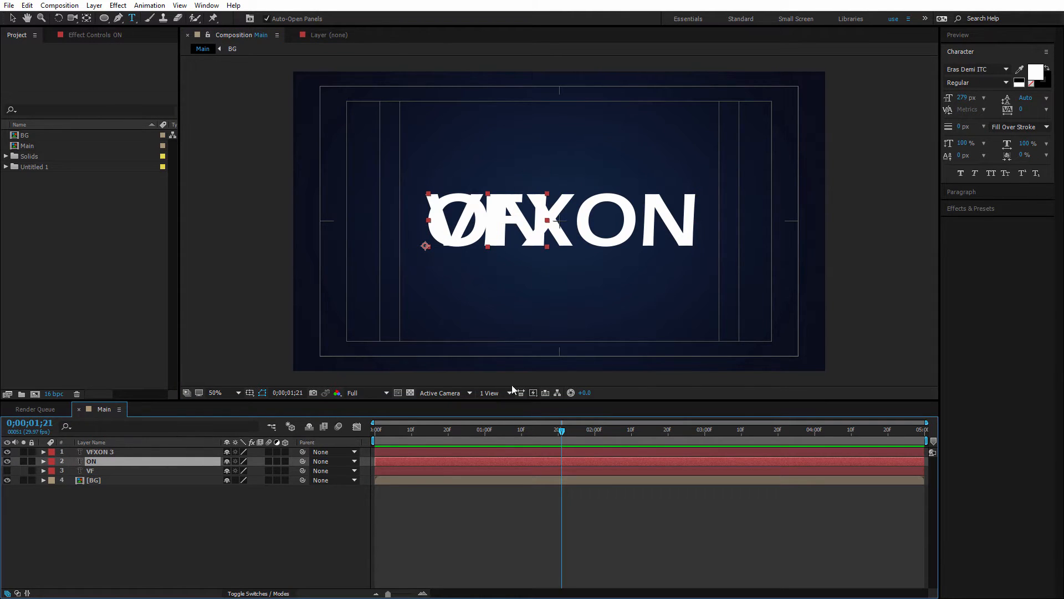
pyautogui.click(12, 19)
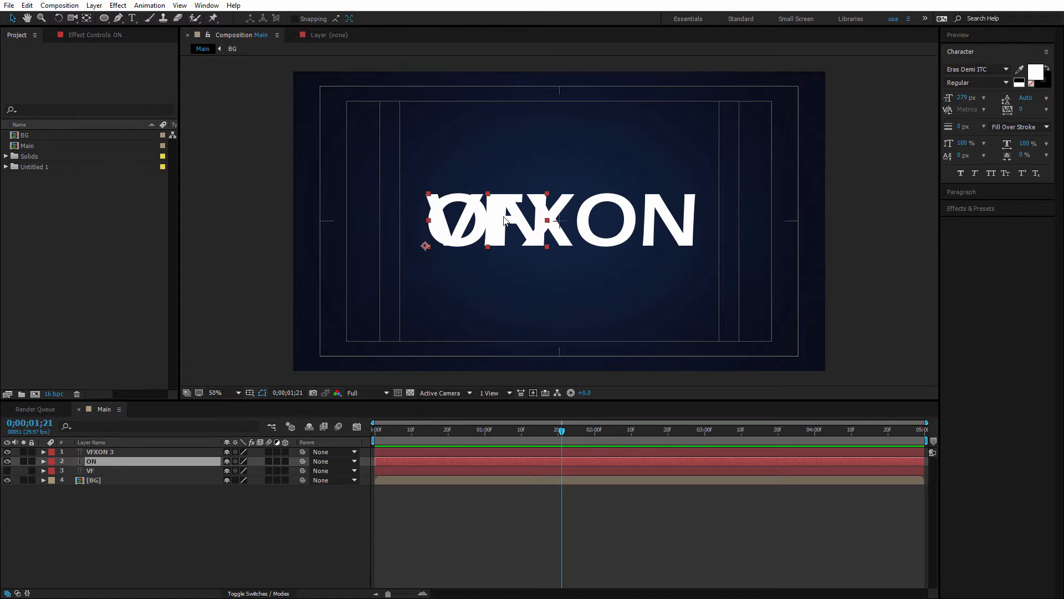
pyautogui.moveTo(507, 219); pyautogui.dragTo(653, 218)
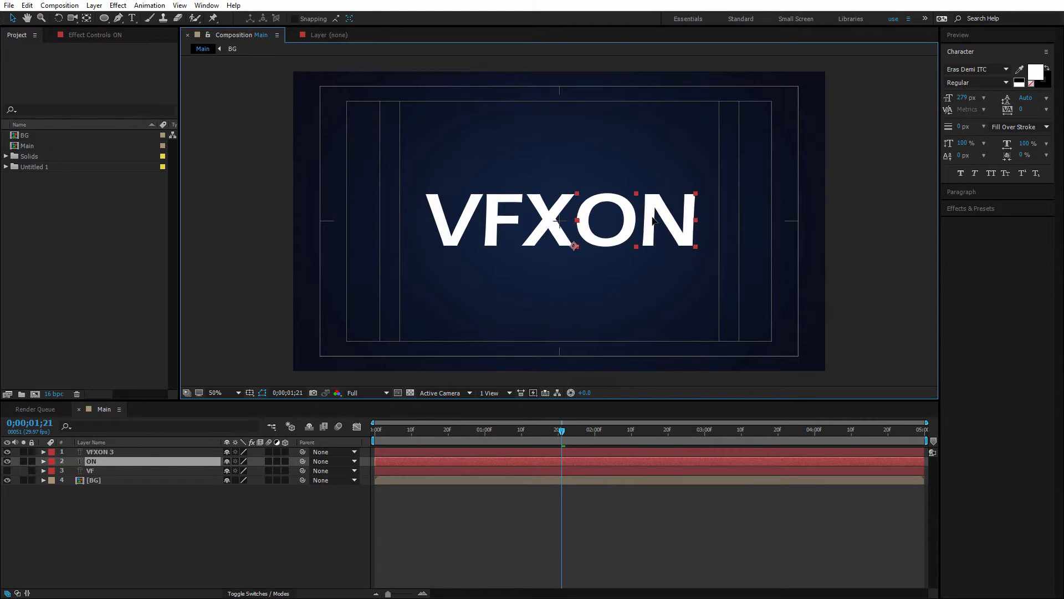
# Hide the ON layer and delete every letter except X from the VFXON 3 text.
pyautogui.click(8, 461)
pyautogui.click(114, 453)
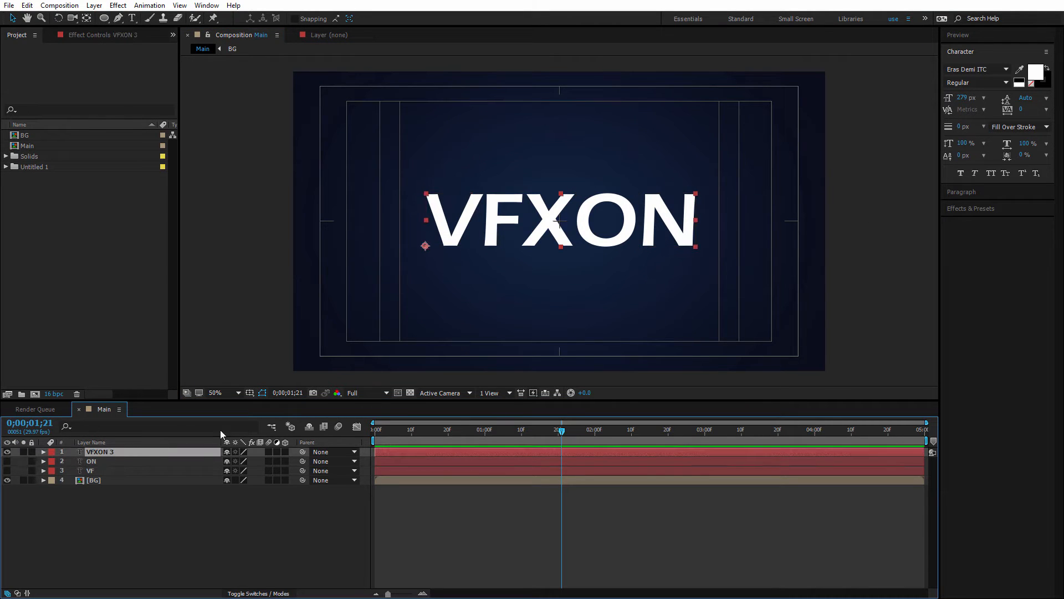
pyautogui.click(132, 18)
pyautogui.moveTo(528, 216); pyautogui.dragTo(601, 219)
pyautogui.press('BackSpace')
pyautogui.click(601, 219)
pyautogui.press('BackSpace')
pyautogui.press('BackSpace')
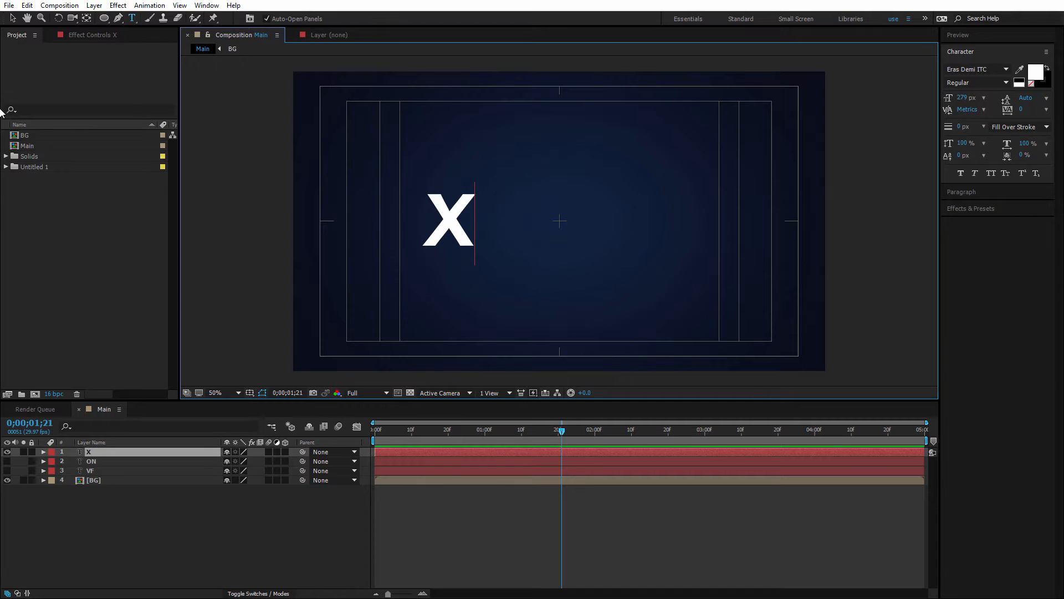
# Show the ON and VF layers again and move the X into the gap between them to complete VFXON.
pyautogui.click(12, 20)
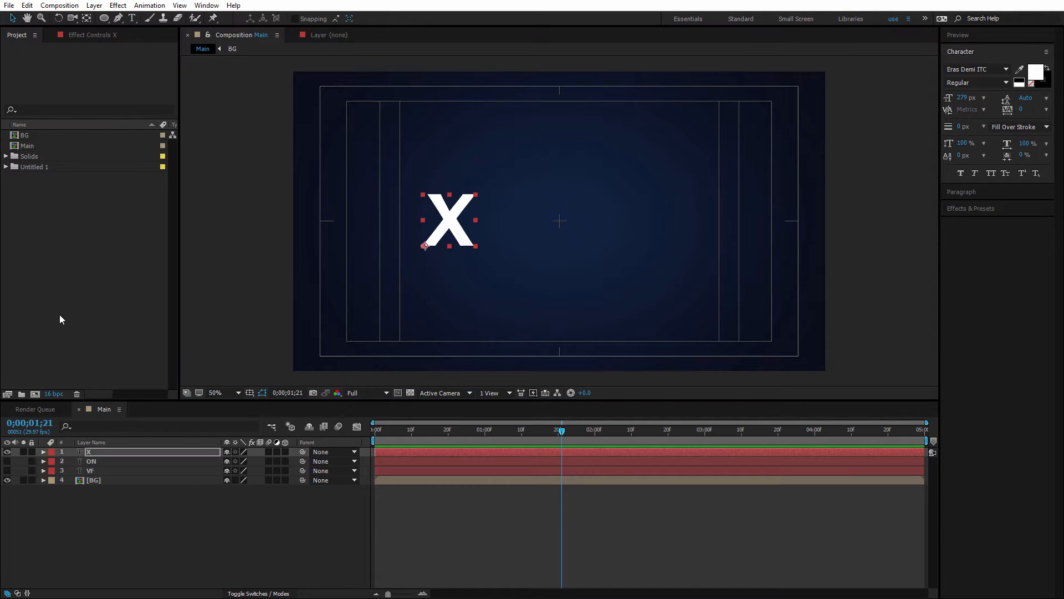
pyautogui.click(91, 461)
pyautogui.click(7, 461)
pyautogui.click(7, 471)
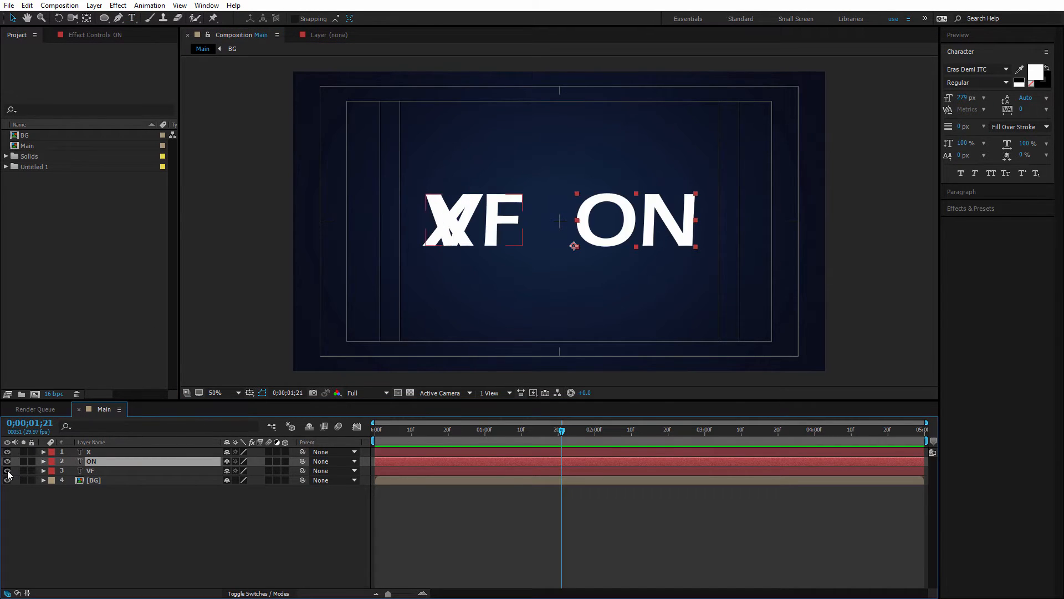
pyautogui.click(451, 224)
pyautogui.moveTo(451, 223); pyautogui.dragTo(550, 224)
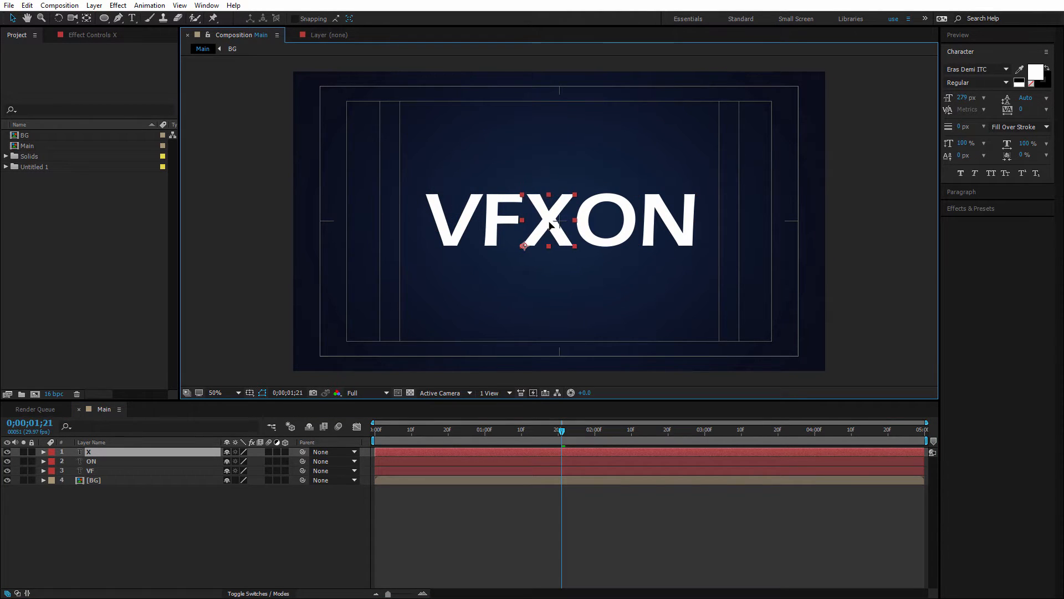
pyautogui.click(607, 307)
# Pre-compose the VF and ON layers together into a composition named 2D-Text, moving all attributes into it.
pyautogui.click(91, 471)
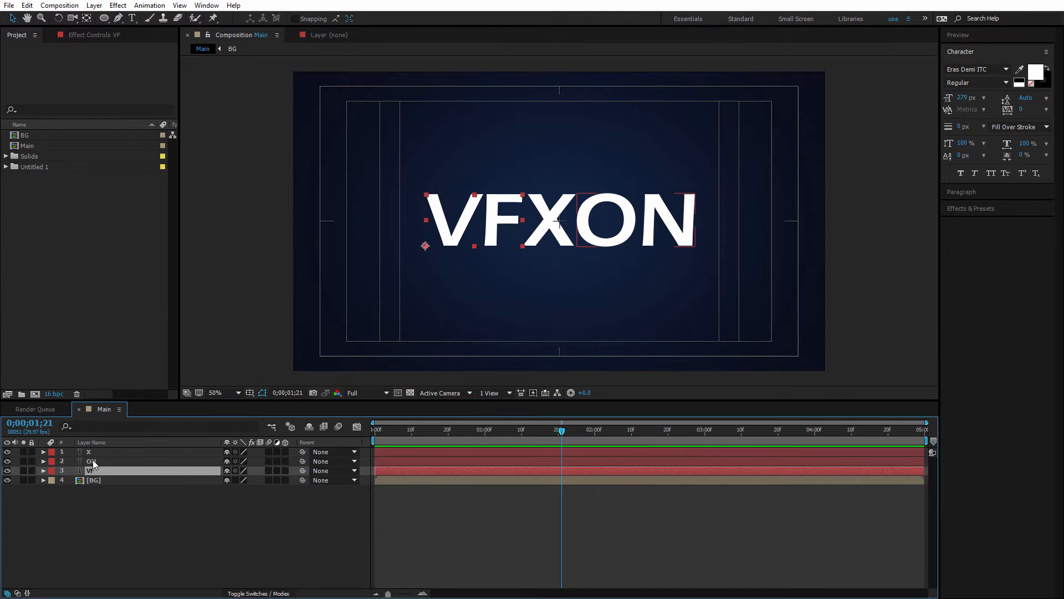
pyautogui.keyDown('ctrl'); pyautogui.click(92, 460); pyautogui.keyUp('ctrl')
pyautogui.rightClick(92, 460)
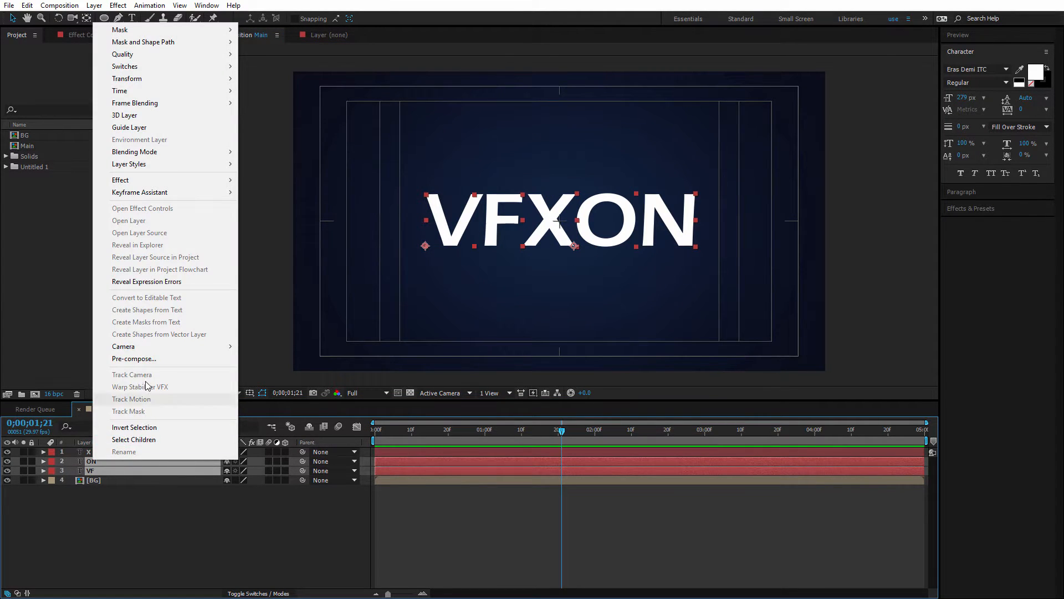
pyautogui.click(138, 360)
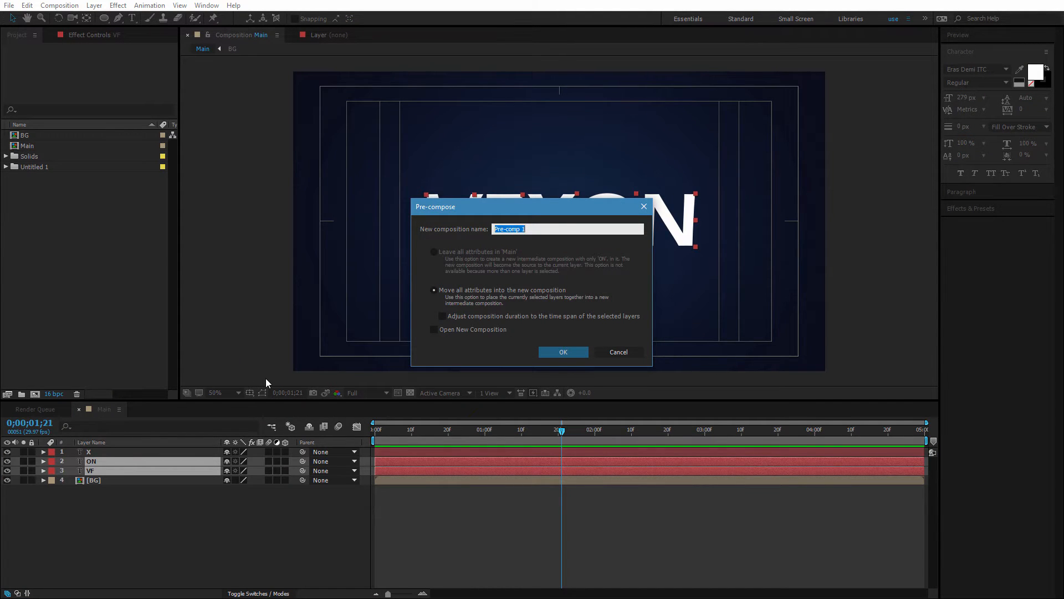
pyautogui.write('Text')
pyautogui.click(495, 230)
pyautogui.write('2D-')
pyautogui.click(563, 352)
pyautogui.click(72, 535)
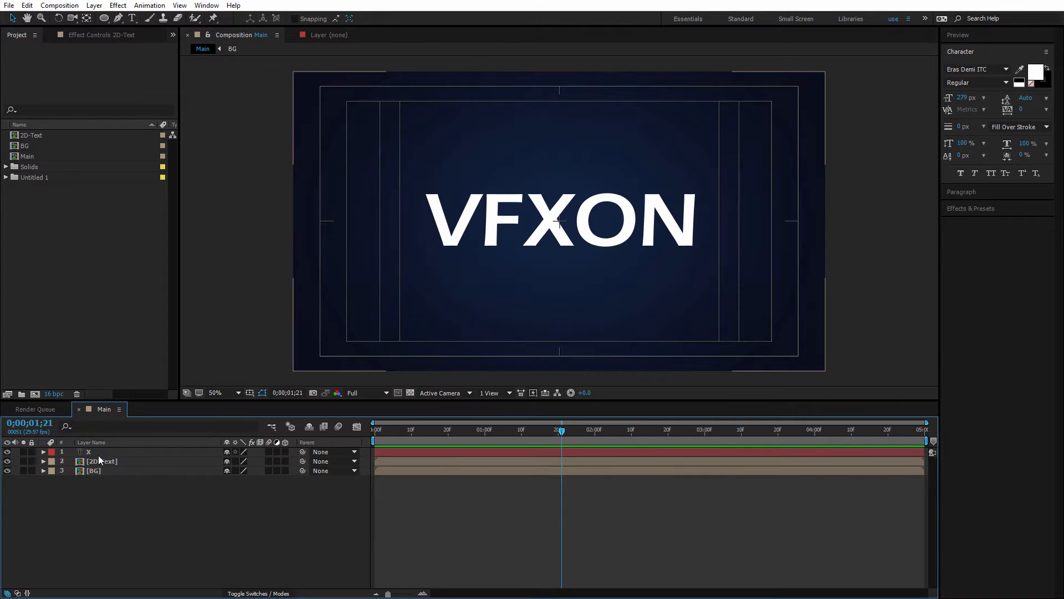
# Pre-compose the X layer into a composition named 3D-Letter, moving all attributes into it.
pyautogui.rightClick(96, 451)
pyautogui.click(139, 350)
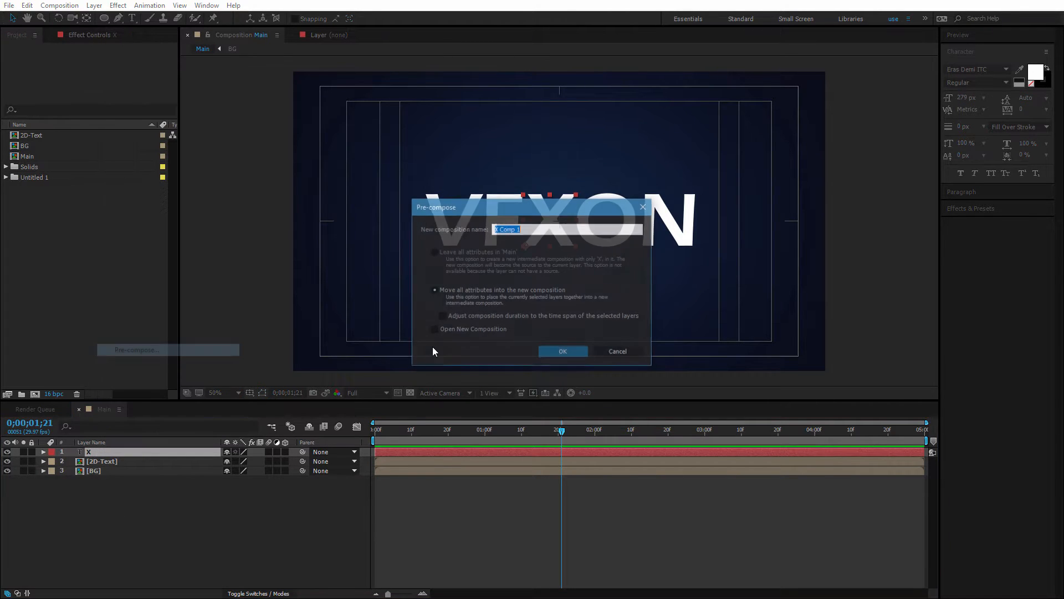
pyautogui.write('3D-Letter')
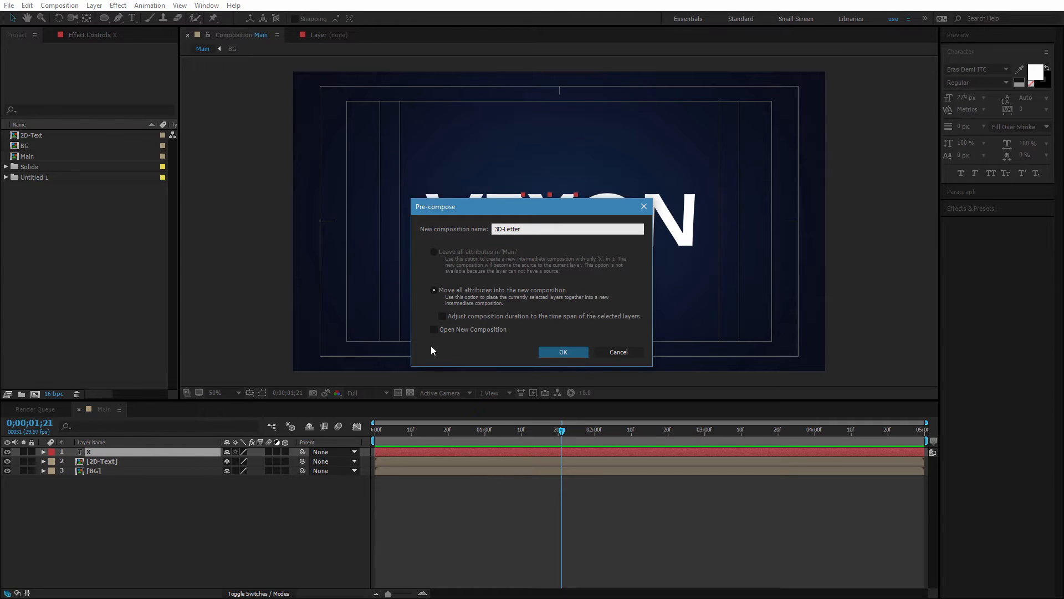
pyautogui.click(563, 352)
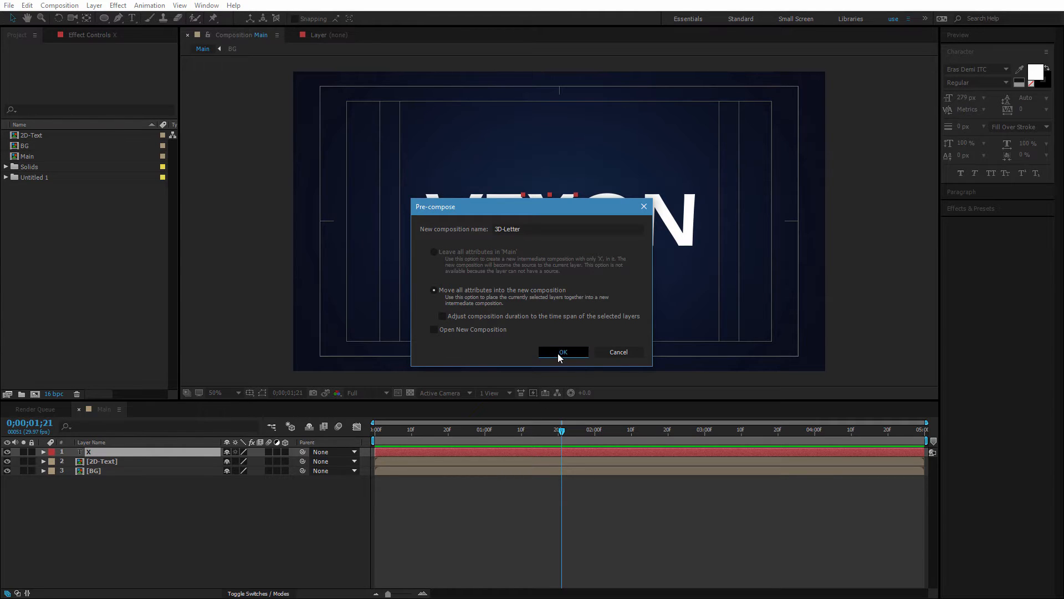
pyautogui.click(194, 529)
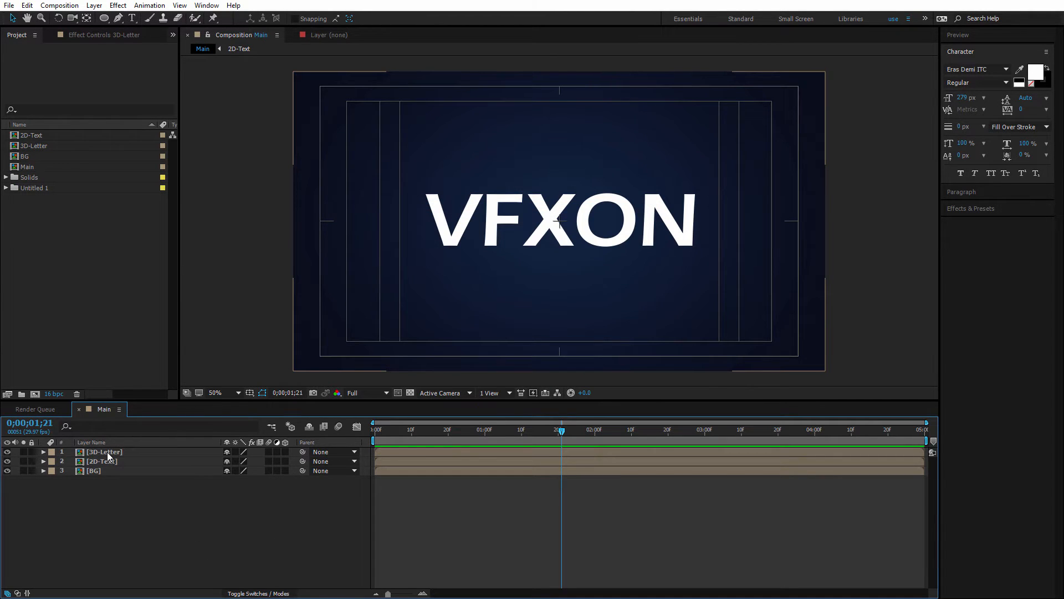
# Open the 3D-Letter and 2D-Text compositions, and set the current time in 2D-Text to 0;00;01;09.
pyautogui.doubleClick(108, 452)
pyautogui.click(105, 413)
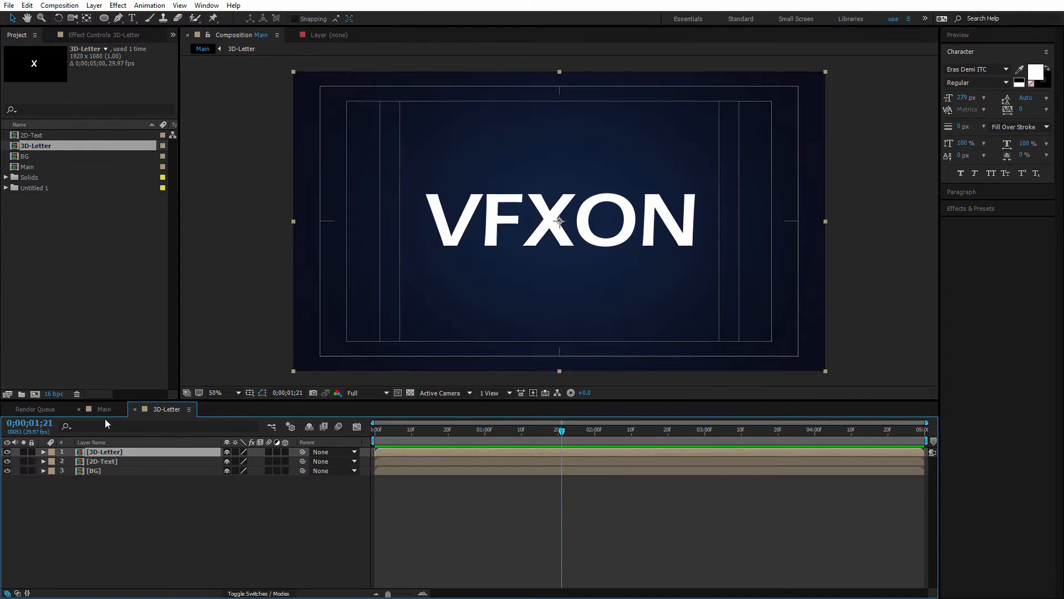
pyautogui.doubleClick(99, 458)
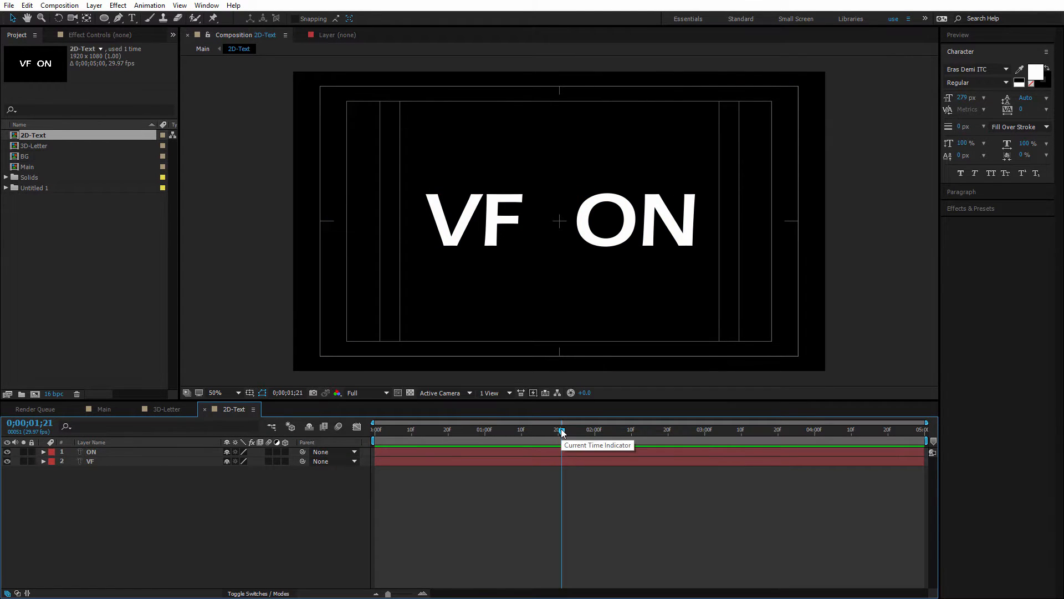
pyautogui.moveTo(561, 428); pyautogui.dragTo(518, 431)
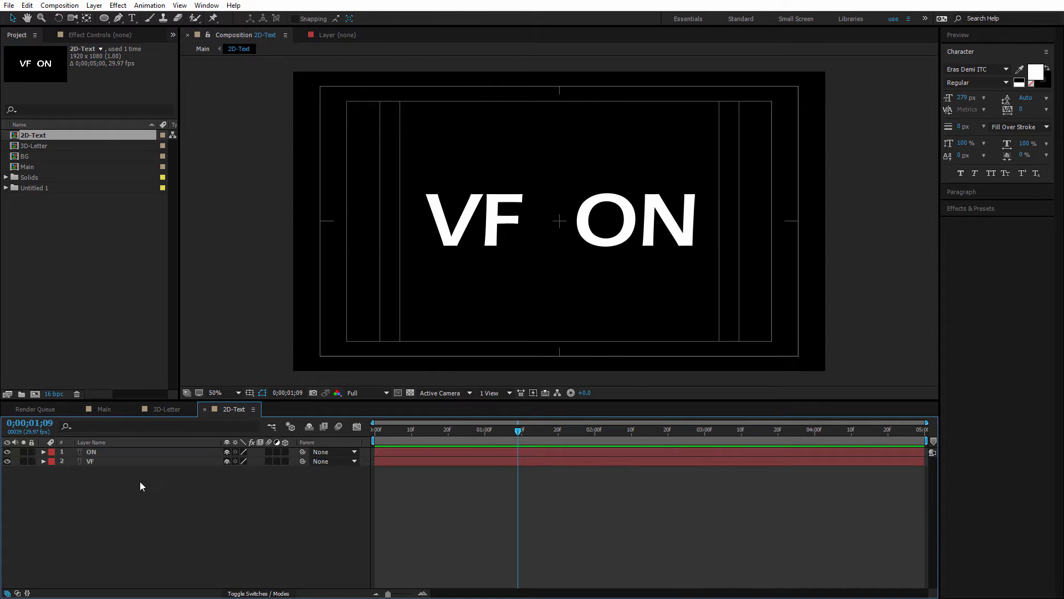
# Make the ON and VF layers 3D and add a Position keyframe to both at 0;00;01;09.
pyautogui.click(119, 452)
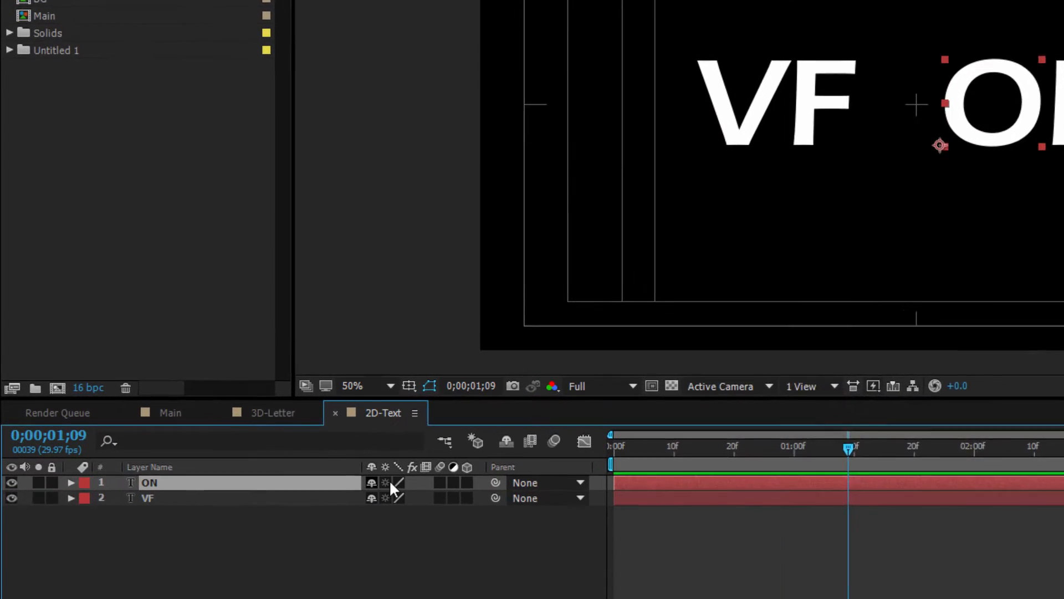
pyautogui.keyDown('shift'); pyautogui.click(288, 500); pyautogui.keyUp('shift')
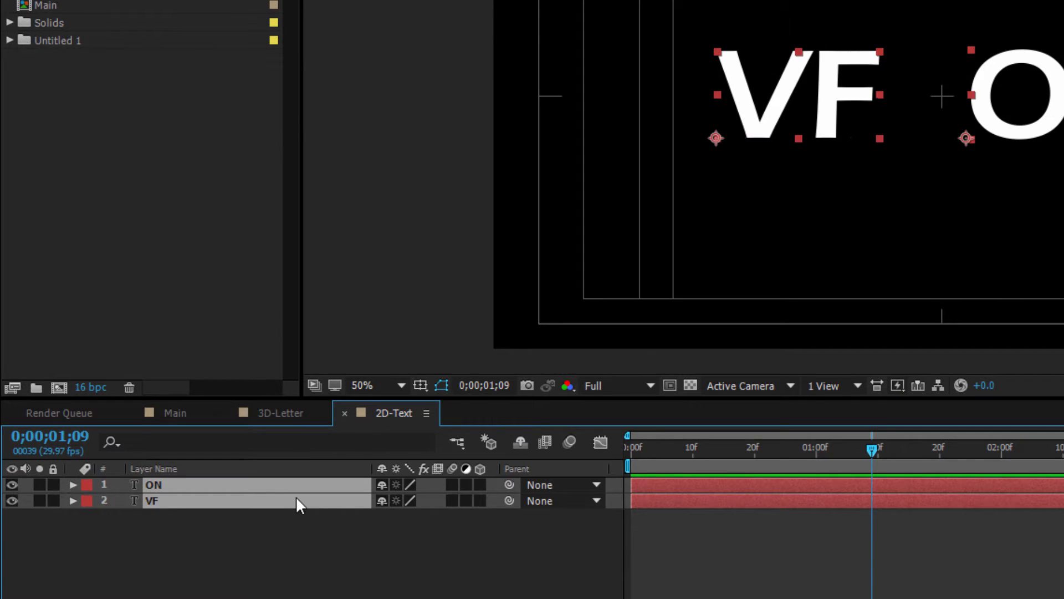
pyautogui.click(480, 485)
pyautogui.press('p')
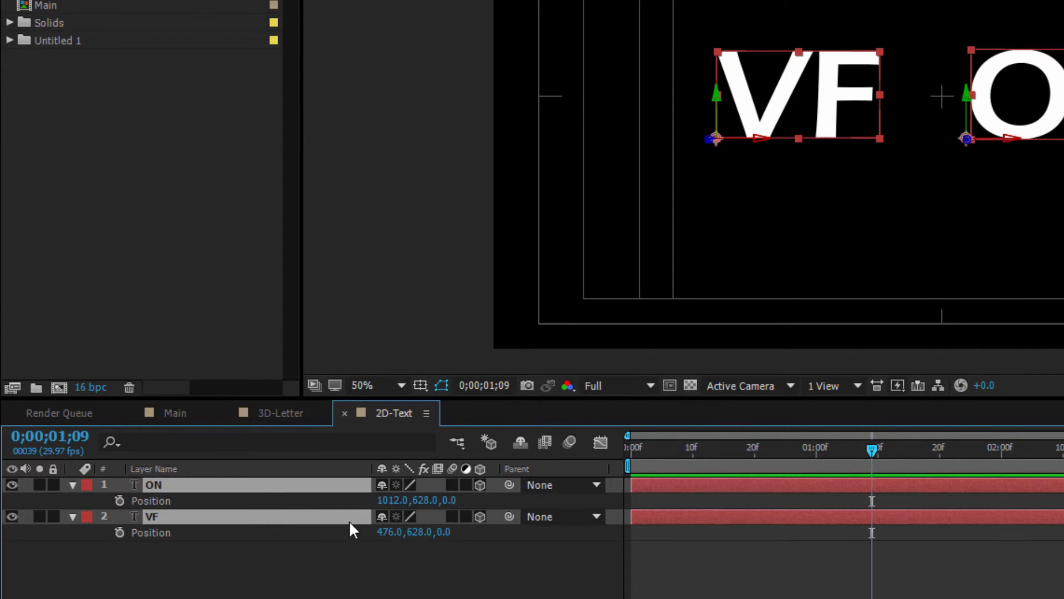
pyautogui.click(119, 532)
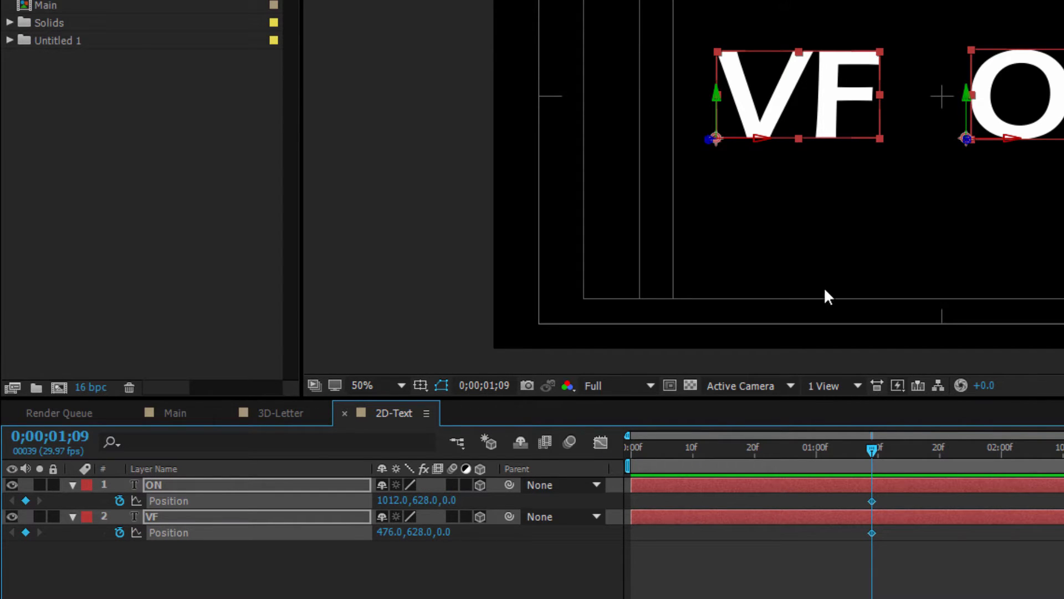
pyautogui.click(757, 533)
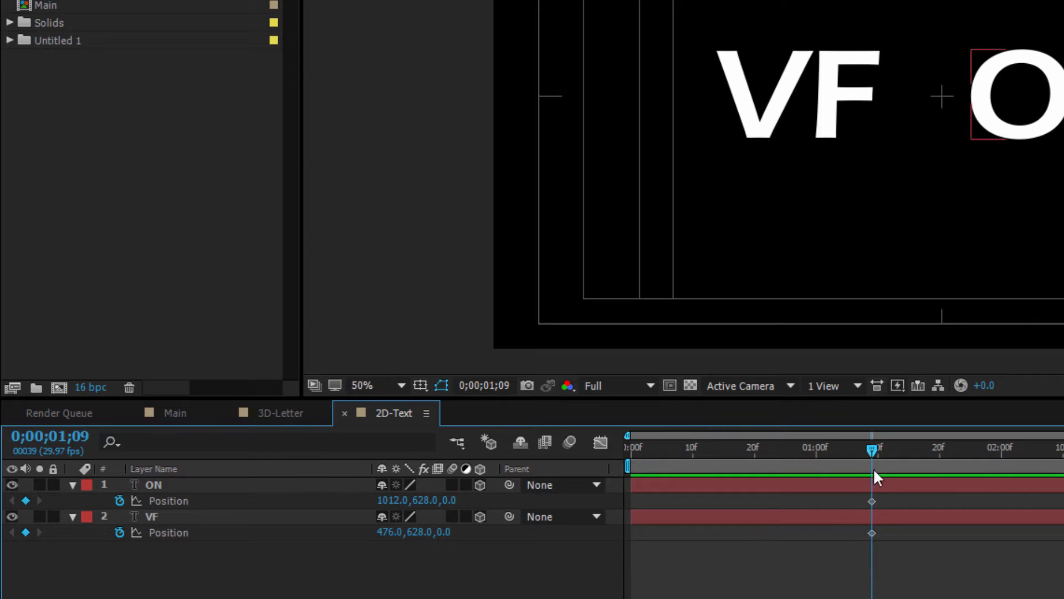
# At 0;00;00;28, set the Z position of both the ON and VF layers to 1073.
pyautogui.moveTo(867, 448); pyautogui.dragTo(798, 446)
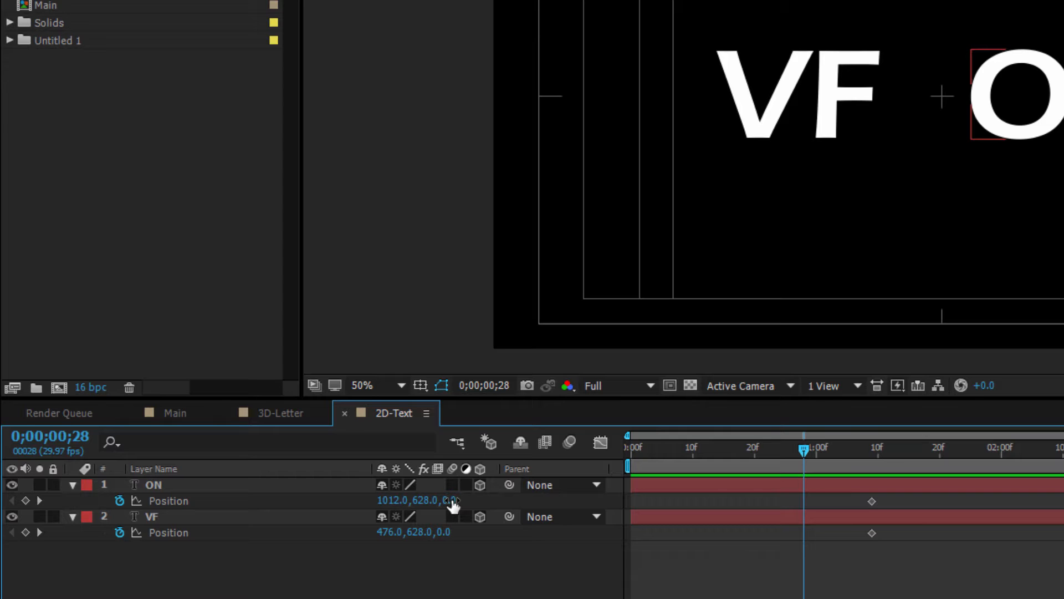
pyautogui.moveTo(452, 501); pyautogui.dragTo(1063, 492)
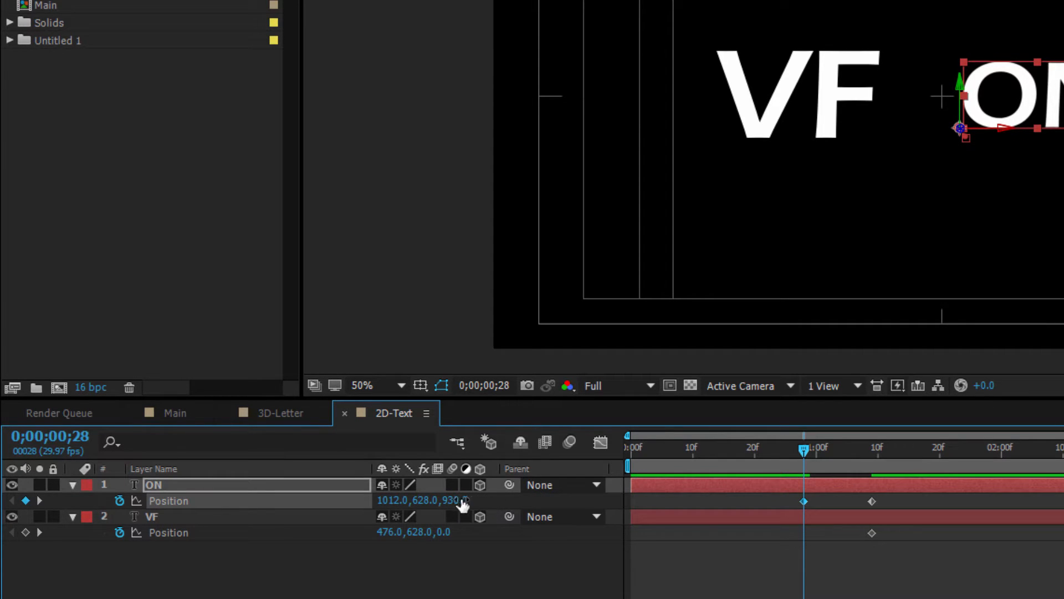
pyautogui.moveTo(462, 500); pyautogui.dragTo(572, 479)
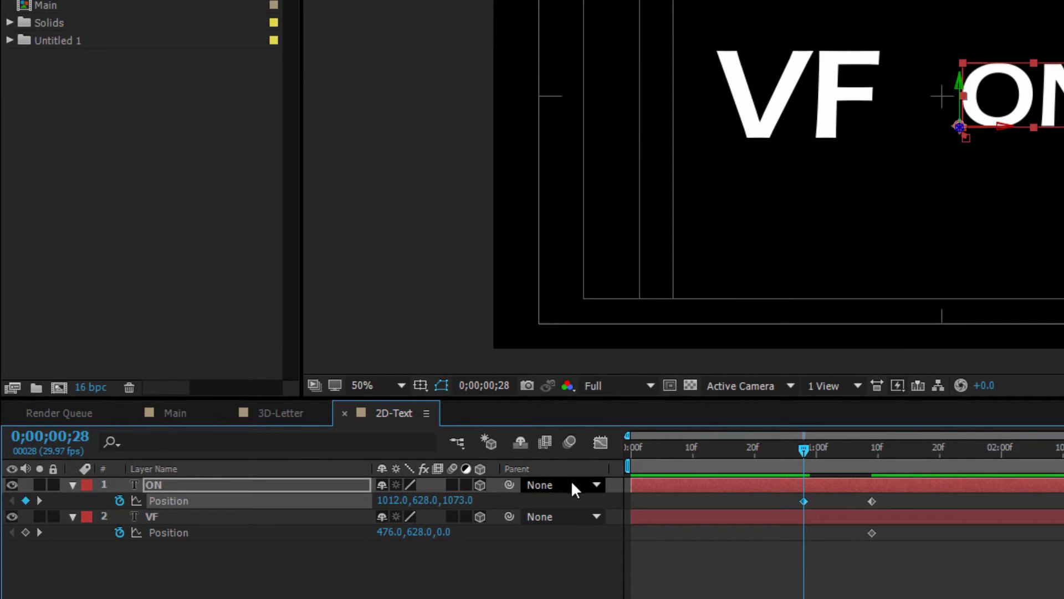
pyautogui.click(460, 499)
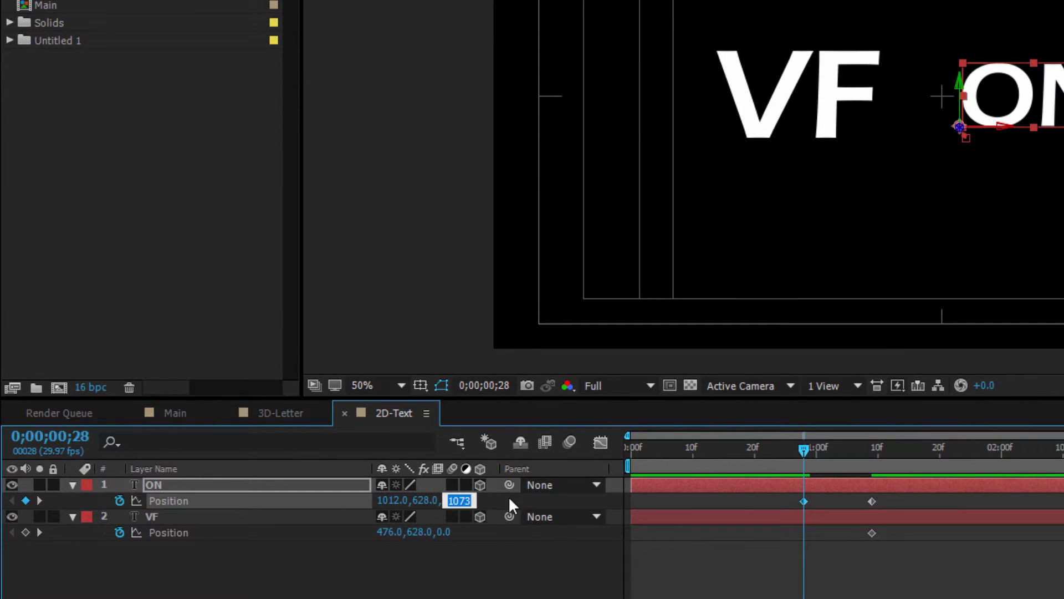
pyautogui.press('Return')
pyautogui.click(444, 532)
pyautogui.write('1073')
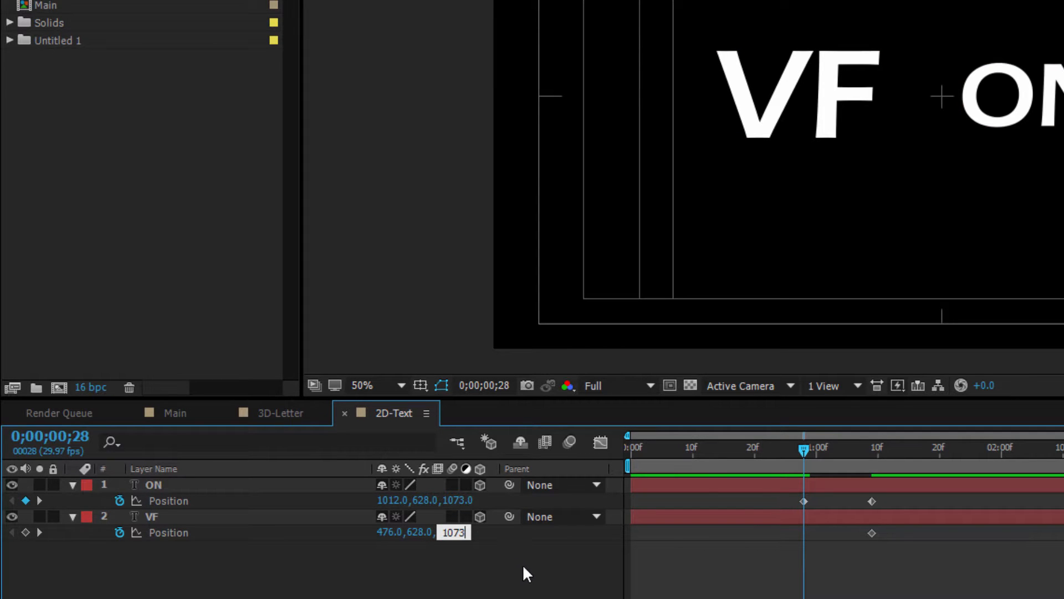
pyautogui.press('Return')
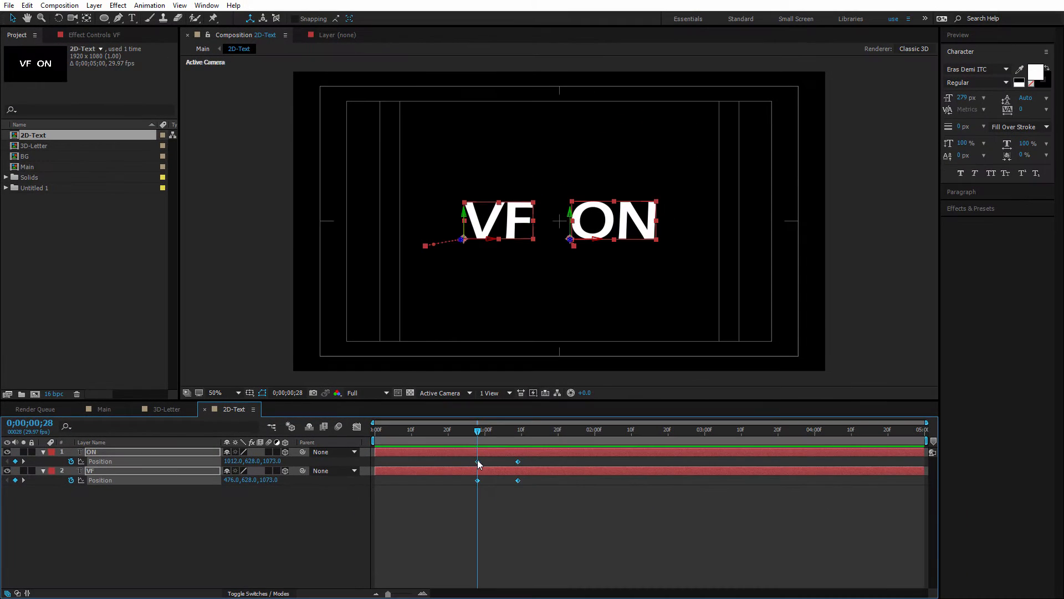
# Apply Easy Ease to all the Position keyframes of the ON and VF layers.
pyautogui.rightClick(477, 461)
pyautogui.moveTo(533, 453)
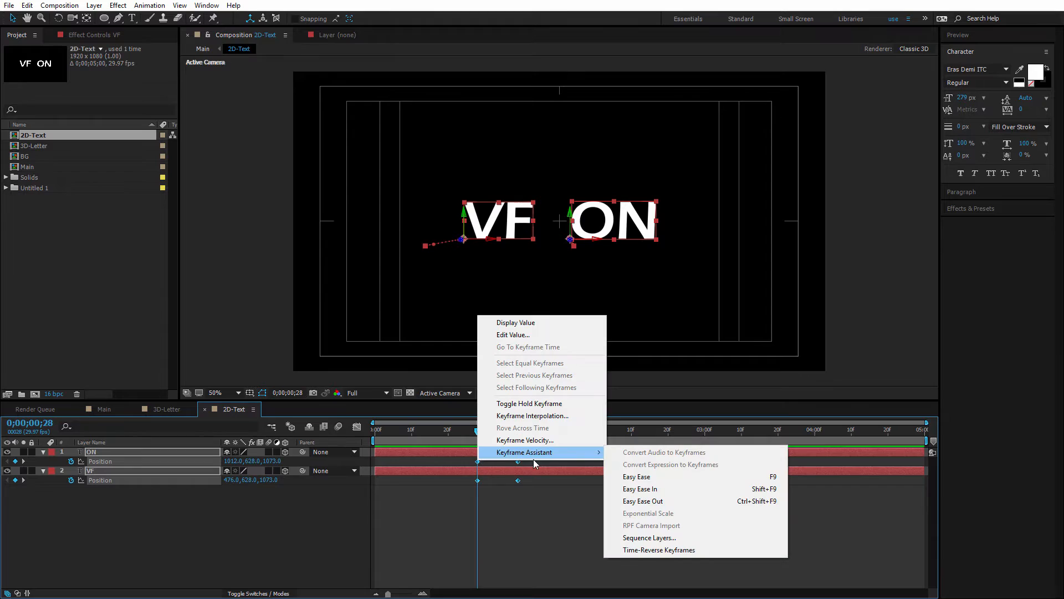
pyautogui.click(650, 476)
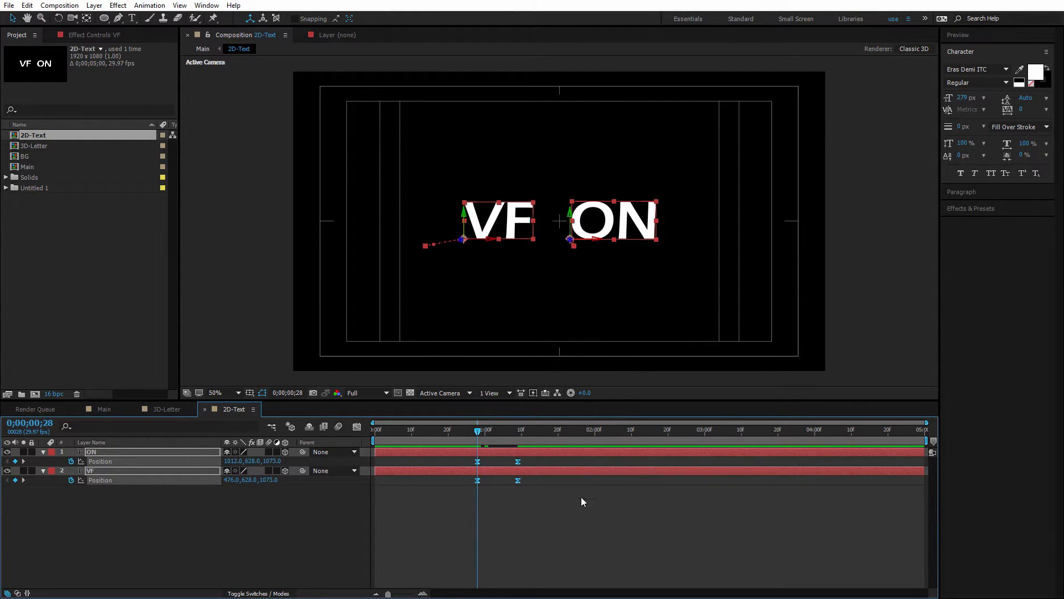
pyautogui.click(526, 512)
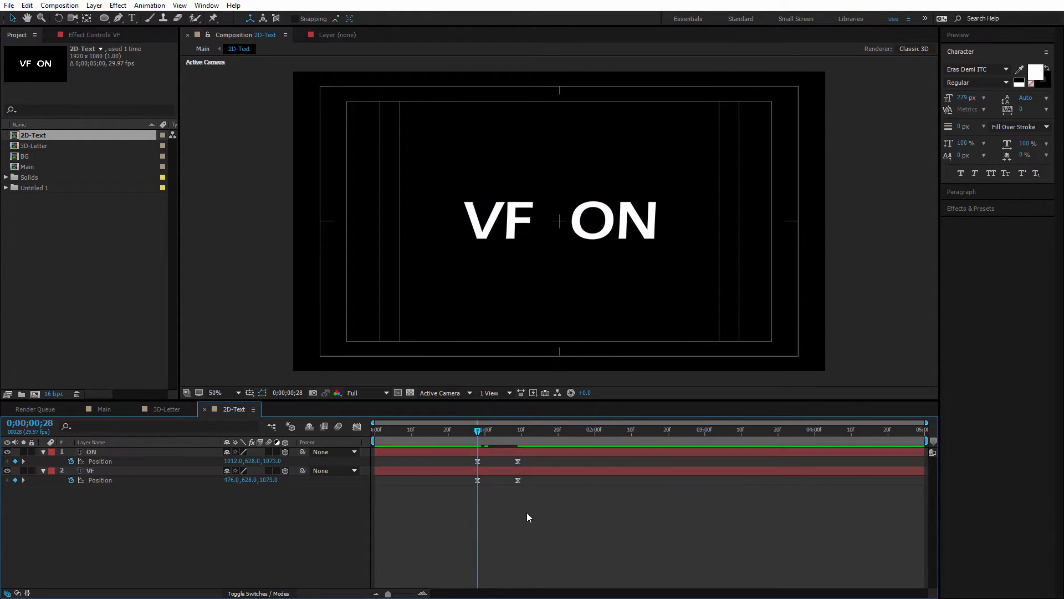
# Create a 1920 x 1080 px solid named Element in the 3D-Letter composition.
pyautogui.click(167, 409)
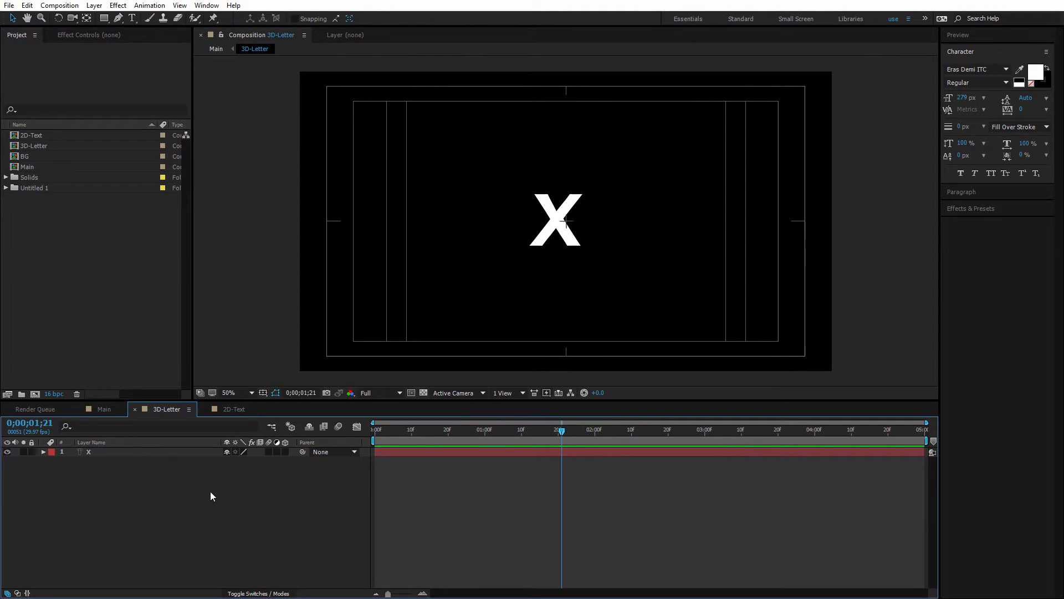
pyautogui.rightClick(162, 487)
pyautogui.moveTo(297, 489)
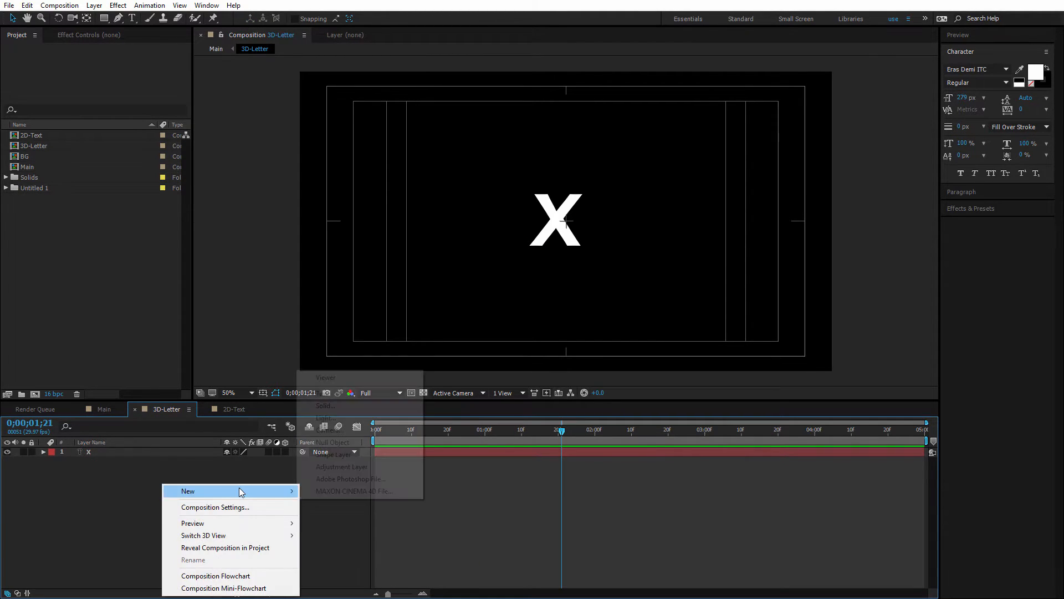
pyautogui.click(348, 406)
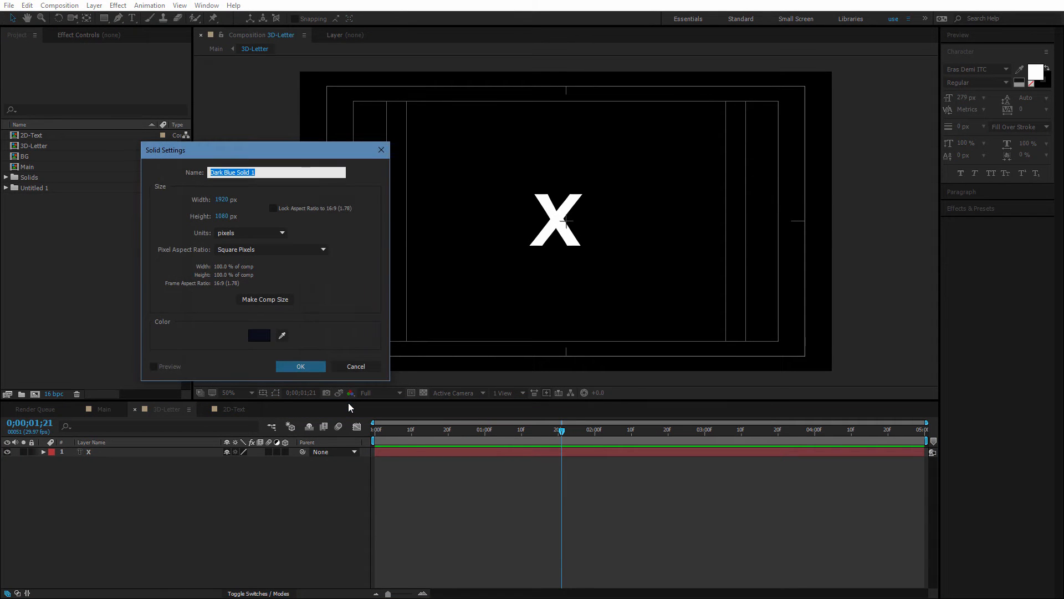
pyautogui.write('Element')
pyautogui.click(303, 368)
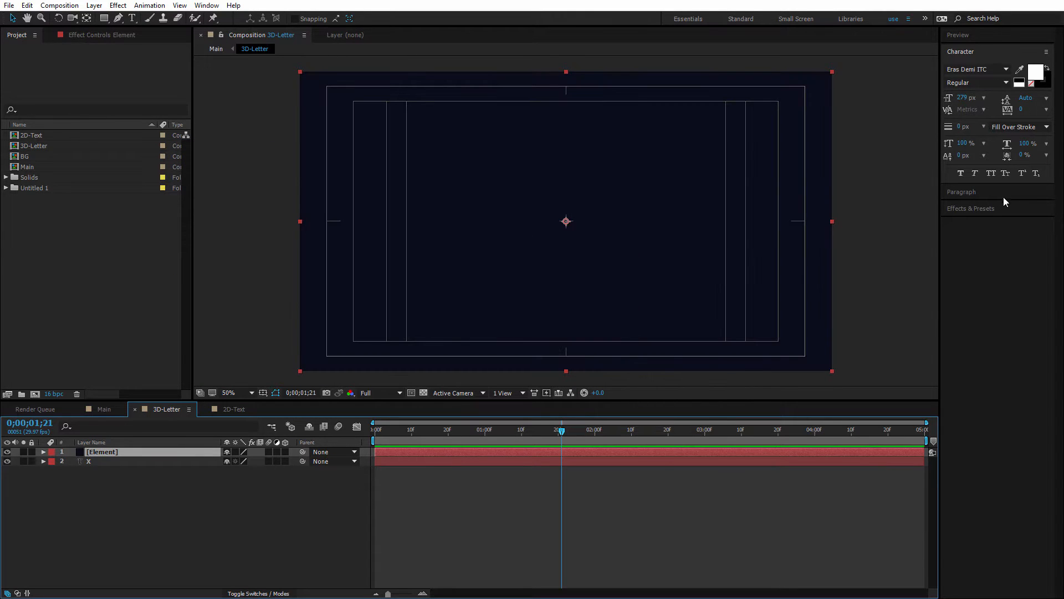
# Find the Video Copilot Element effect and apply it to the Element solid.
pyautogui.click(989, 205)
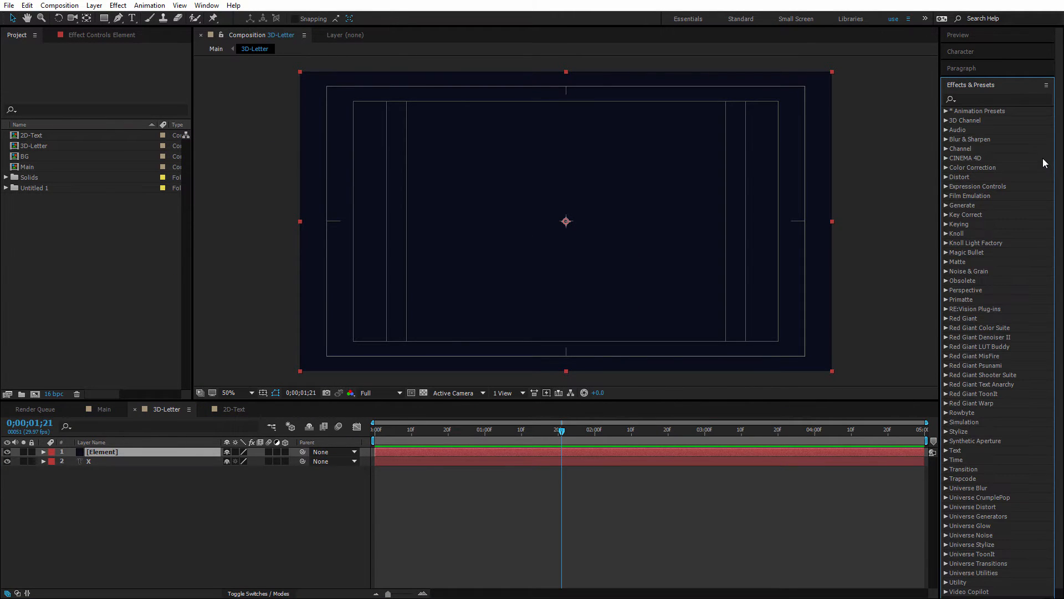
pyautogui.click(992, 96)
pyautogui.write('Ele')
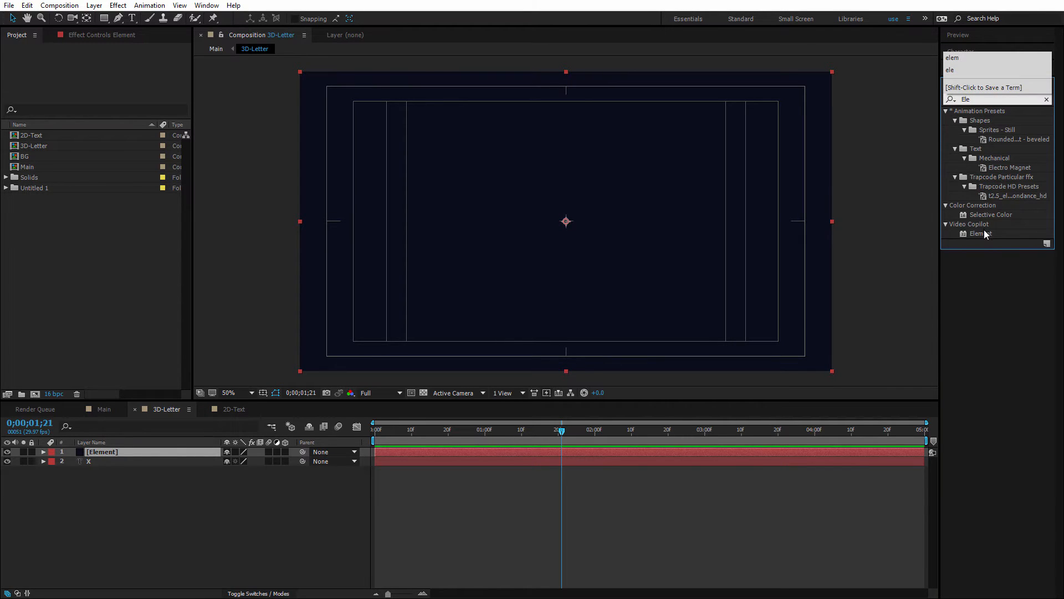
pyautogui.moveTo(991, 233); pyautogui.dragTo(137, 451)
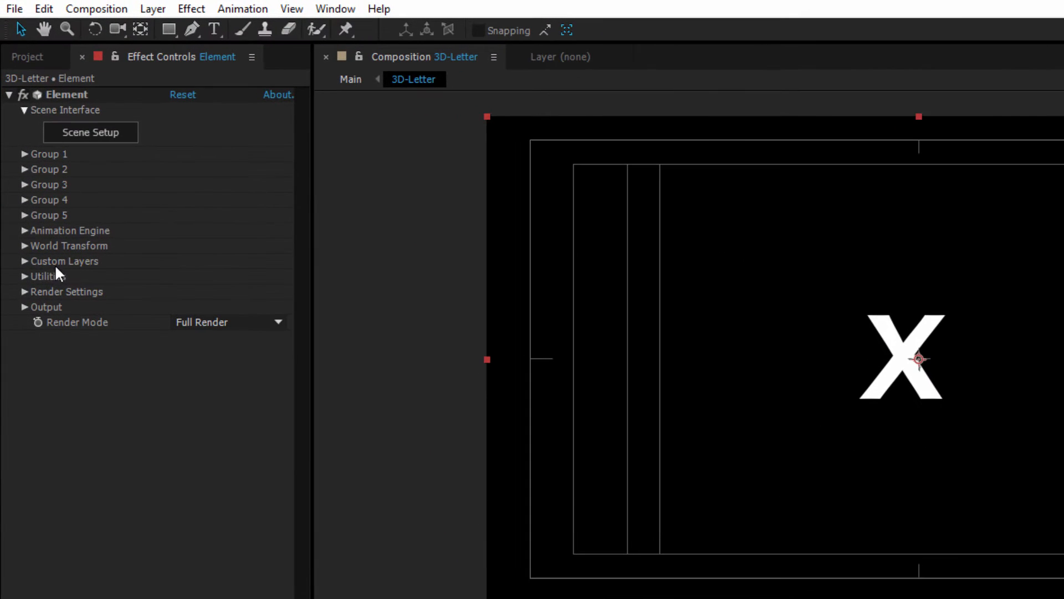
# Assign the X layer as Path Layer 1 of the Element effect's custom text and masks, and hide the X layer.
pyautogui.click(23, 260)
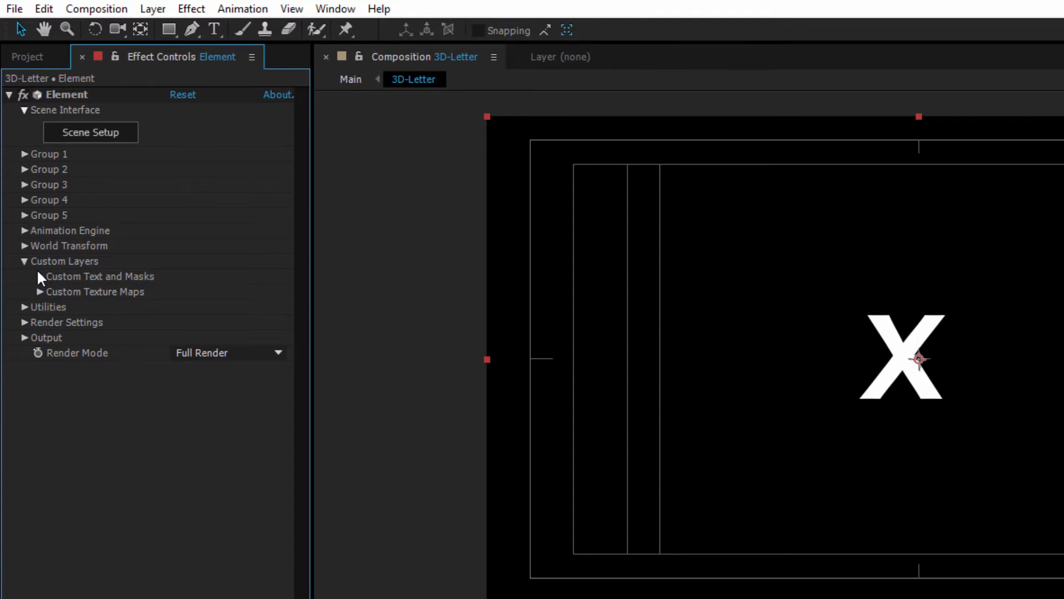
pyautogui.click(43, 276)
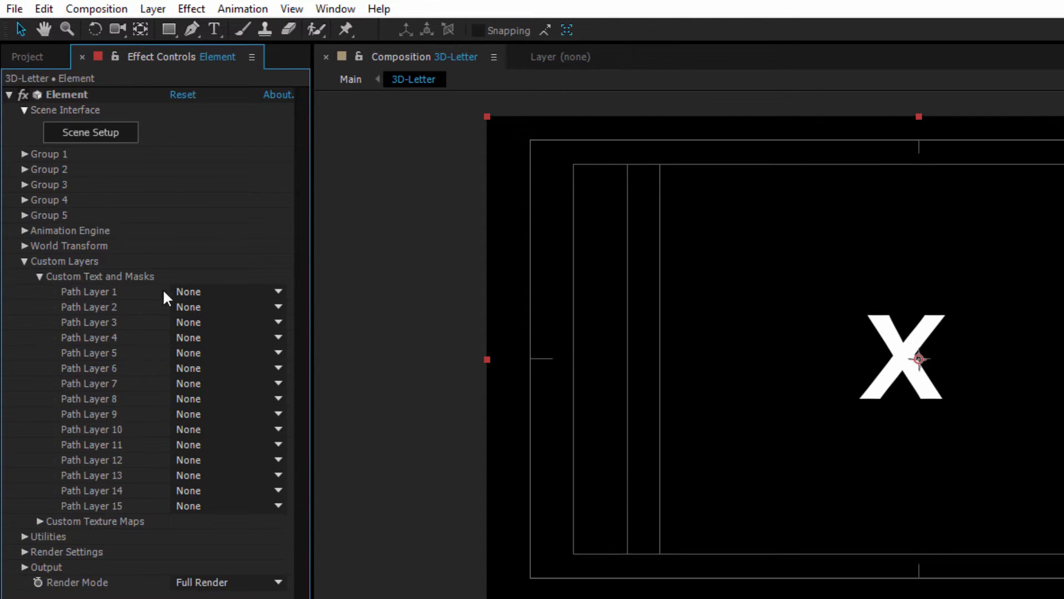
pyautogui.click(211, 290)
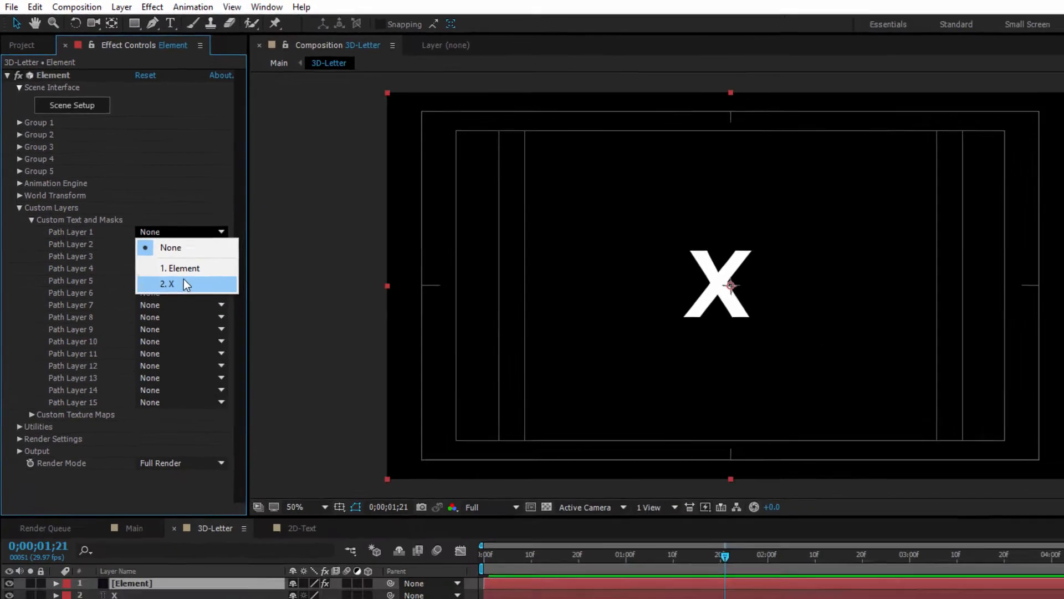
pyautogui.click(231, 356)
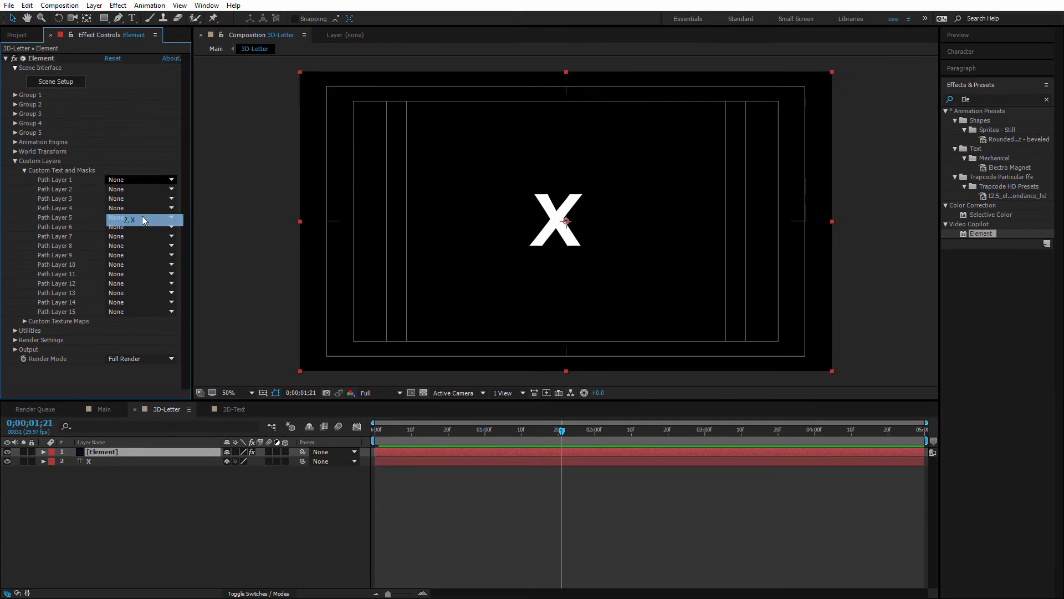
pyautogui.click(7, 461)
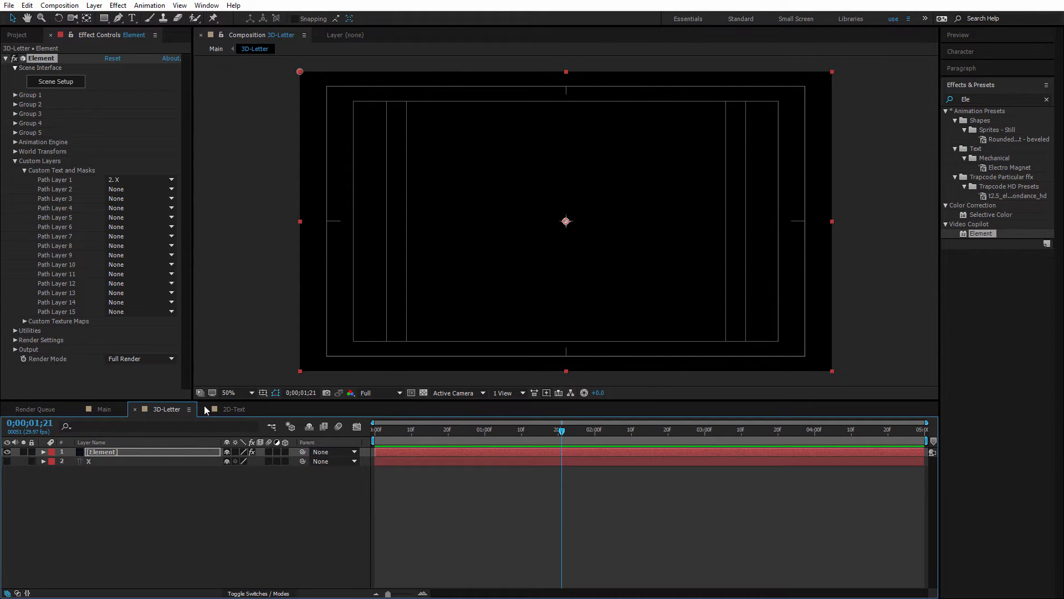
# Extrude the X path into a 3D model in Element's Scene Setup and return to the composition with nothing selected.
pyautogui.click(58, 81)
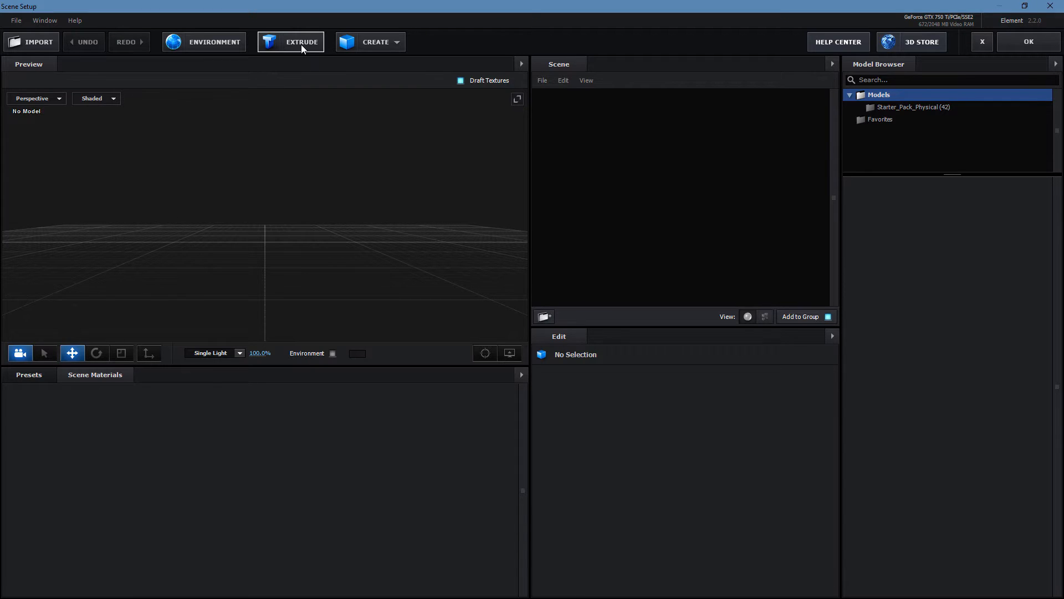
pyautogui.click(301, 46)
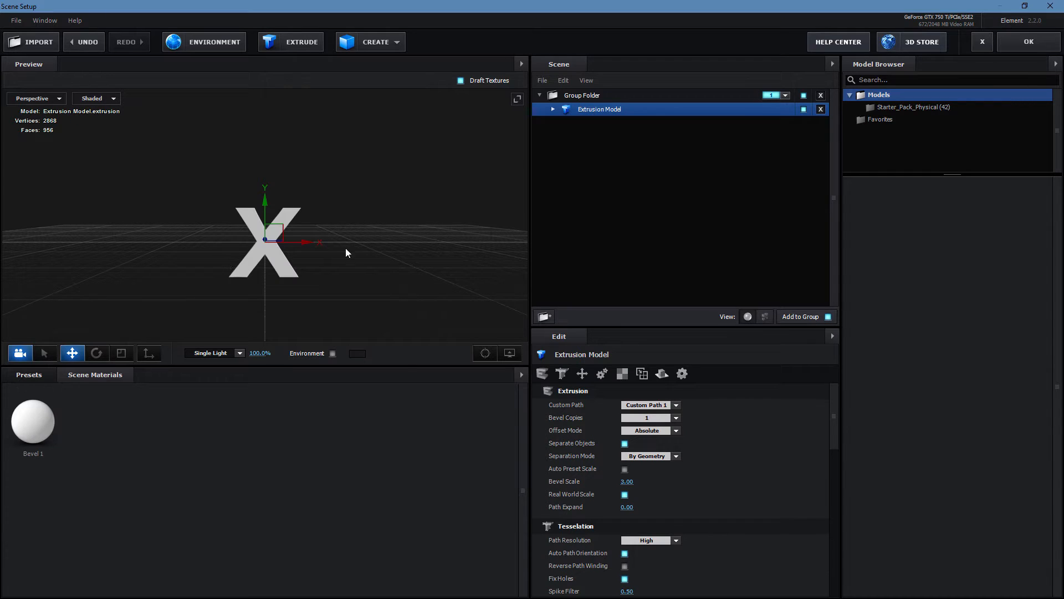
pyautogui.moveTo(346, 249); pyautogui.dragTo(404, 269)
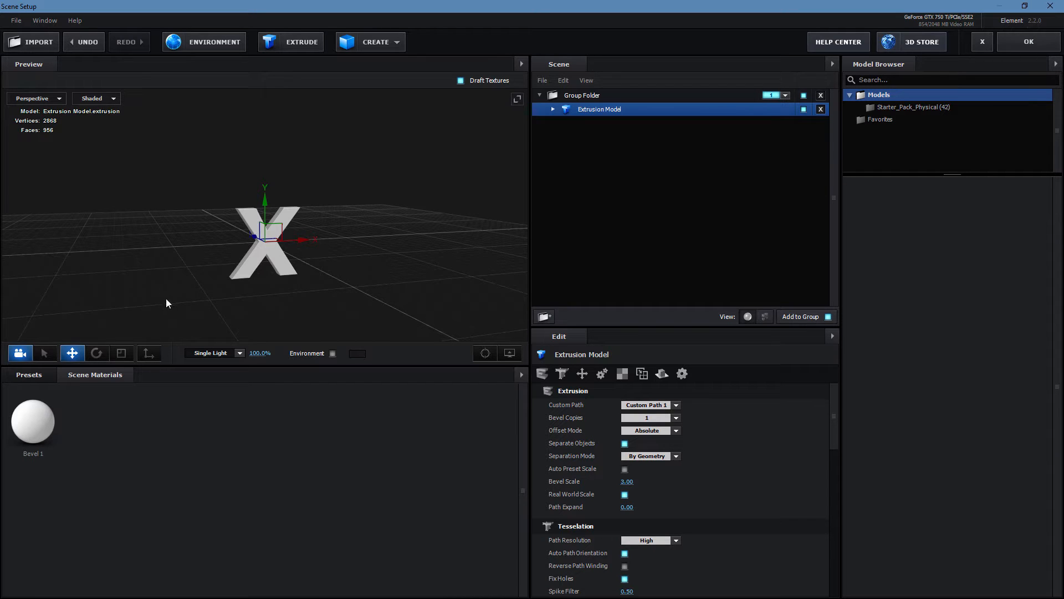
pyautogui.moveTo(165, 298); pyautogui.dragTo(257, 277)
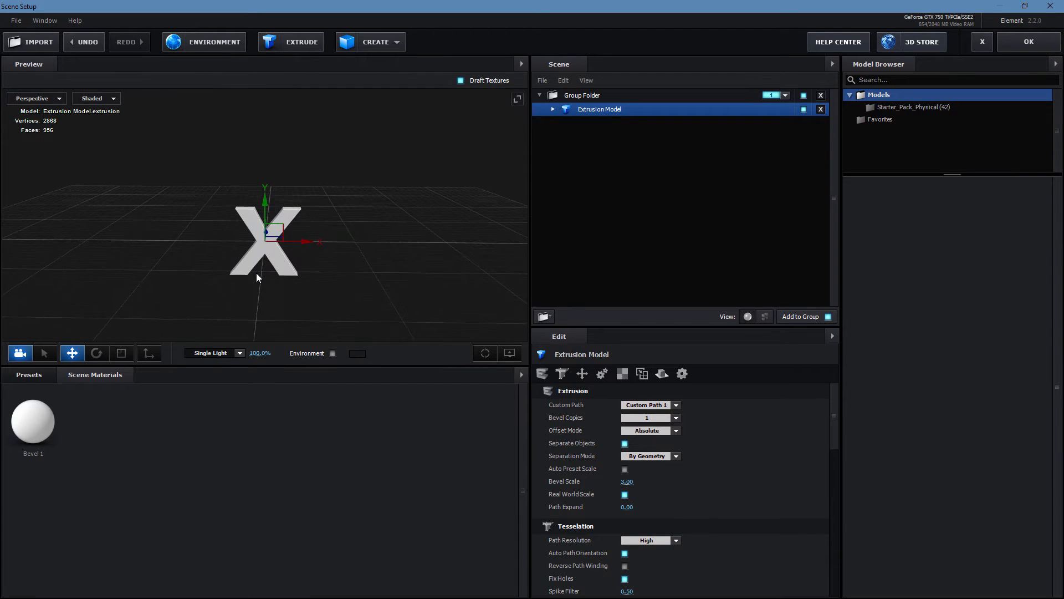
pyautogui.click(1026, 44)
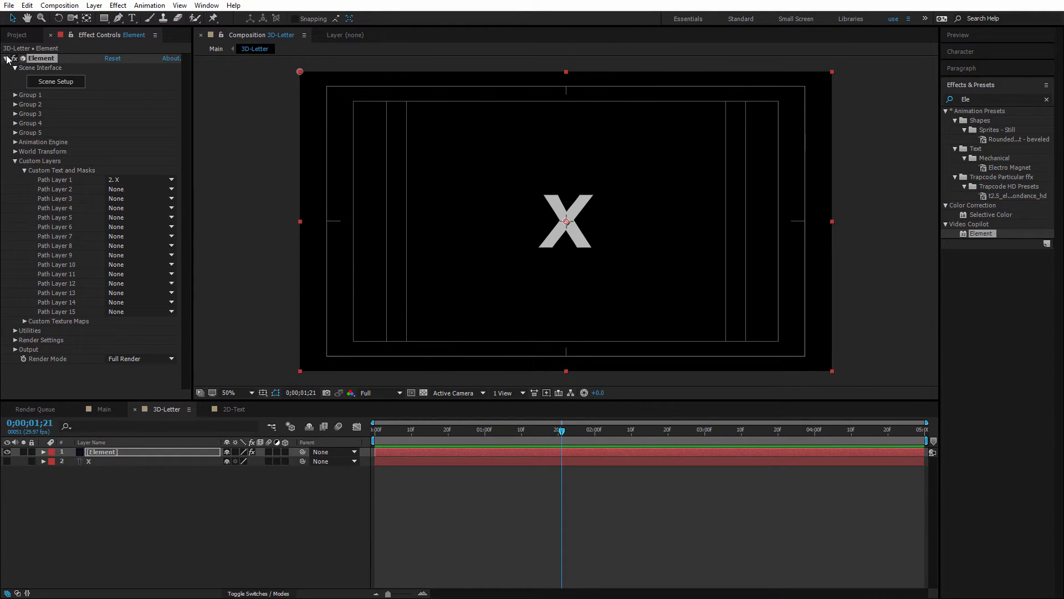
pyautogui.click(15, 161)
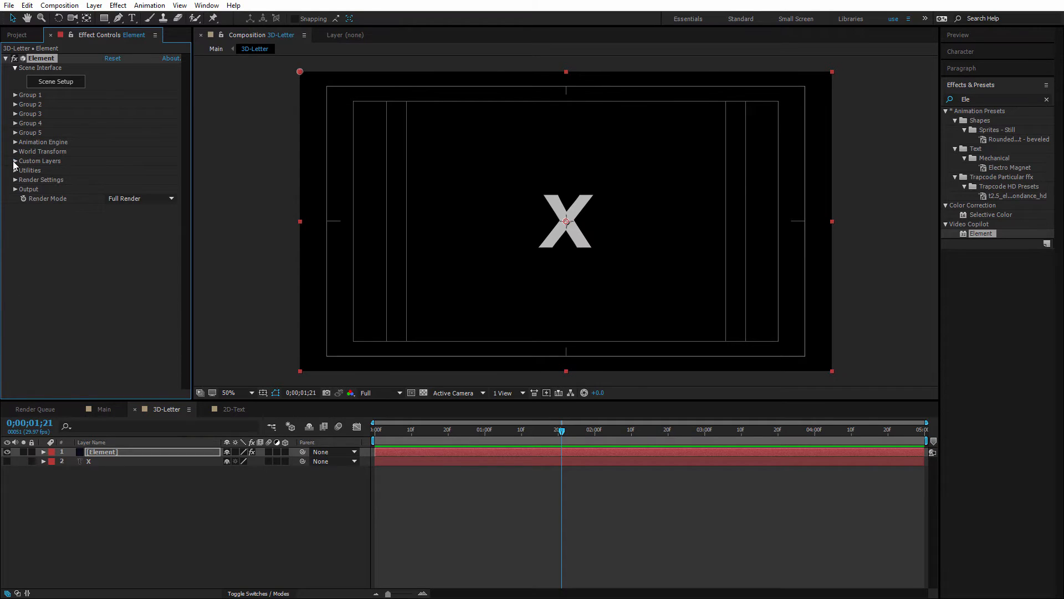
pyautogui.press('F3')
pyautogui.press('F2')
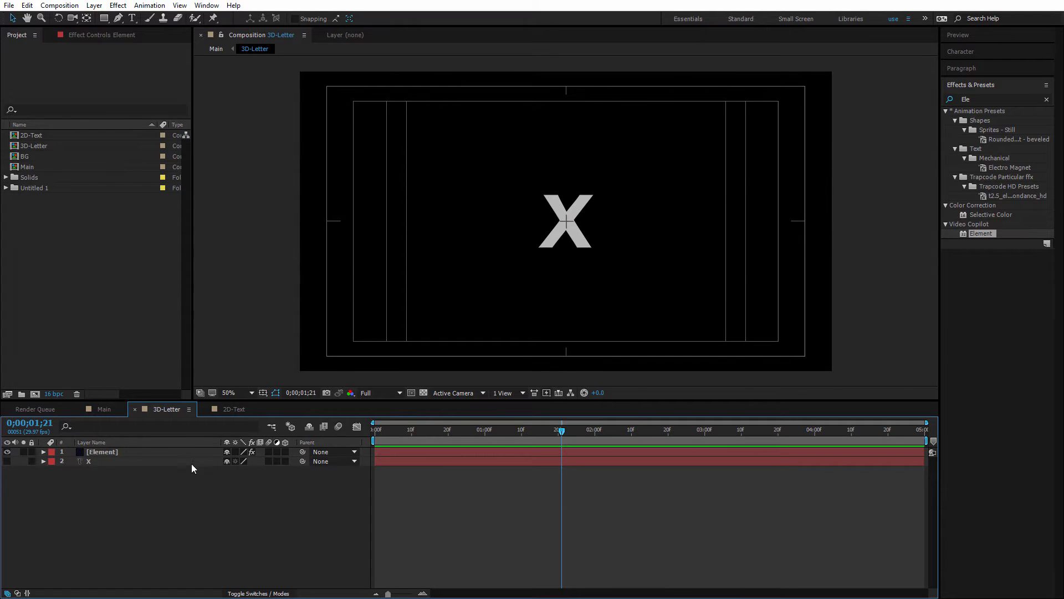
pyautogui.rightClick(194, 480)
pyautogui.moveTo(272, 487)
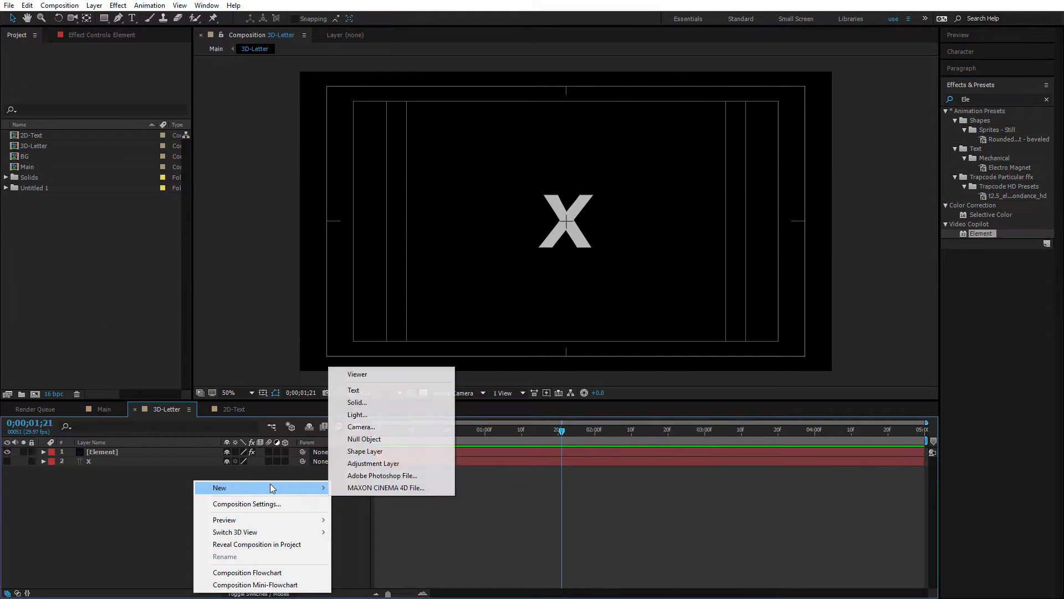
pyautogui.click(366, 415)
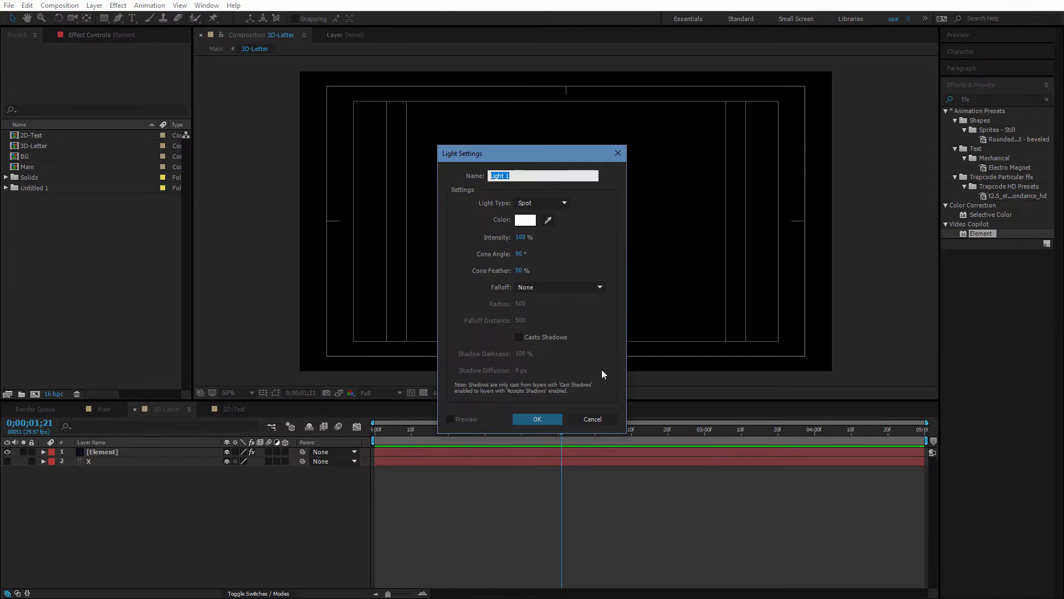
pyautogui.click(546, 420)
pyautogui.hotkey('ctrl', 'z')
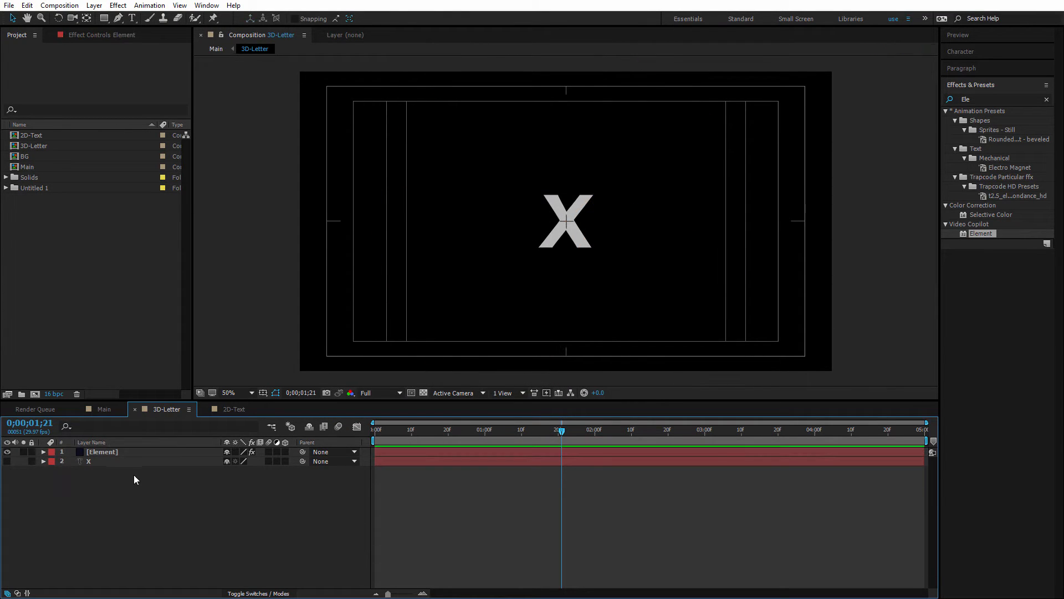
# Add a white spot light with 100% intensity, 90° cone angle and 50% cone feather to 3D-Letter, and turn its visibility off.
pyautogui.rightClick(122, 481)
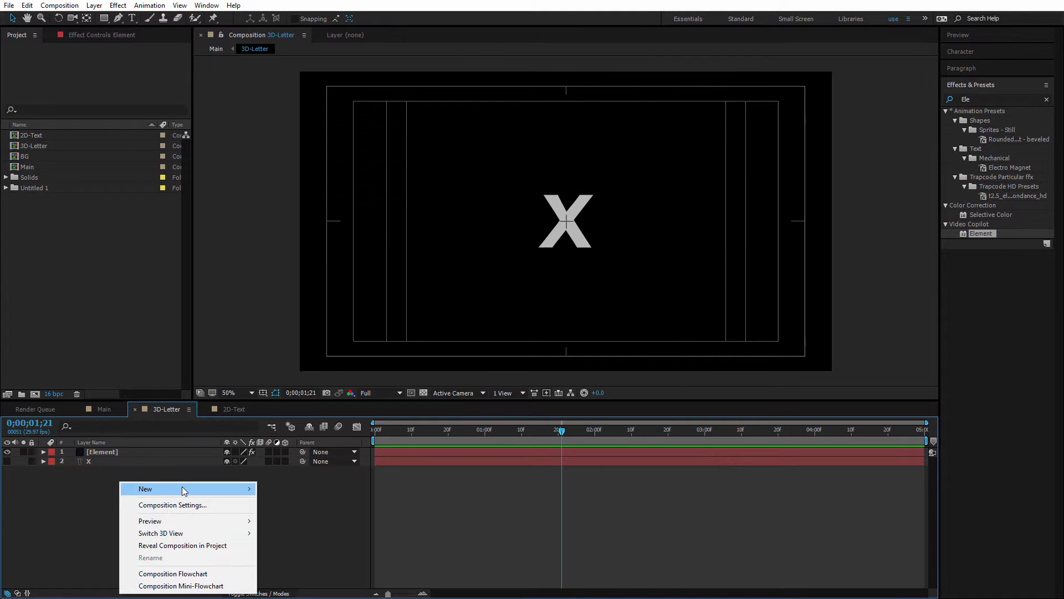
pyautogui.moveTo(185, 488)
pyautogui.click(294, 414)
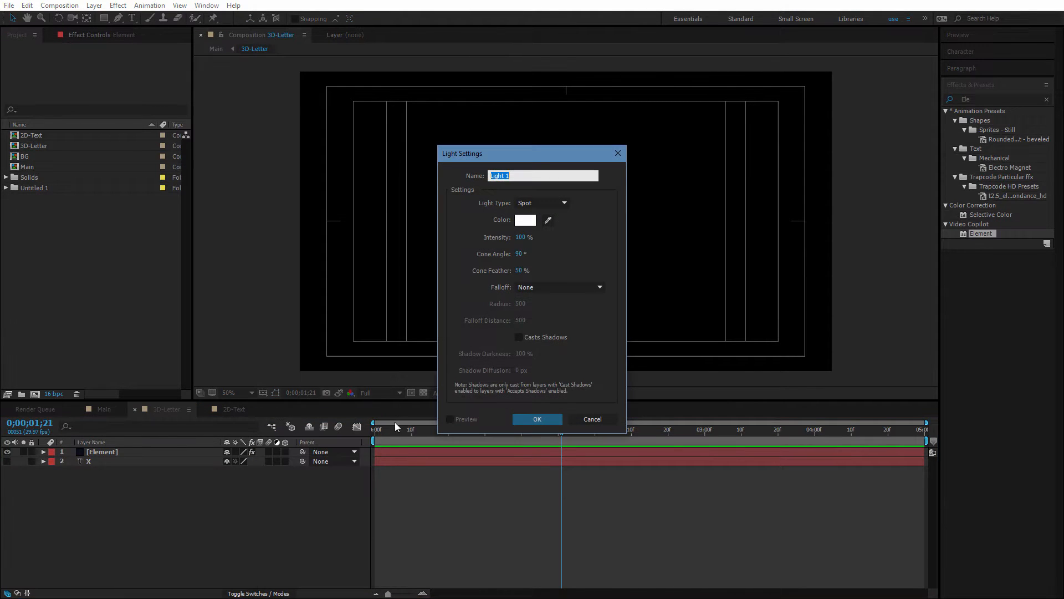
pyautogui.click(538, 417)
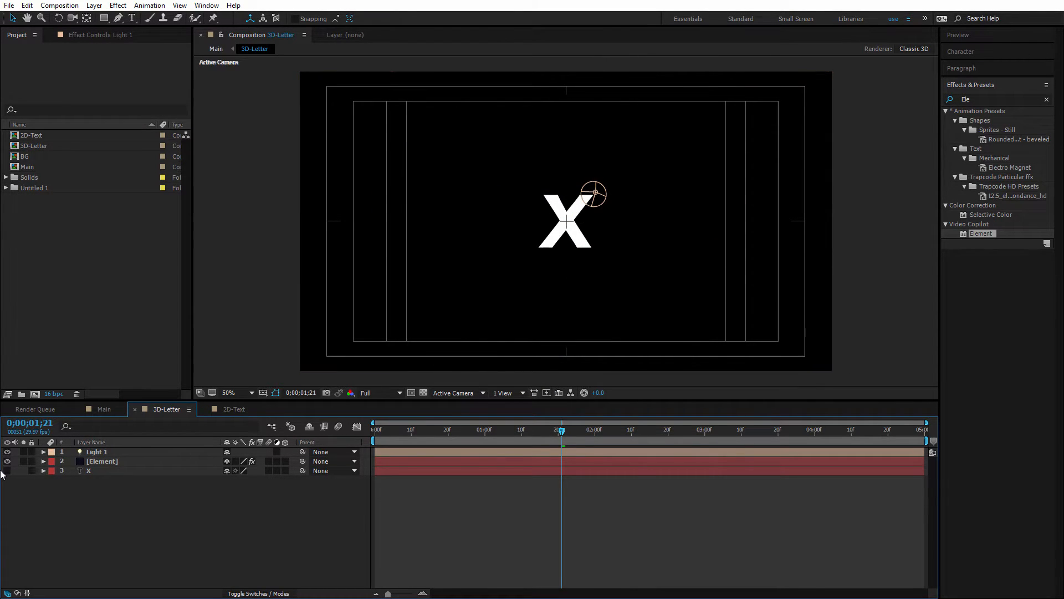
pyautogui.click(7, 452)
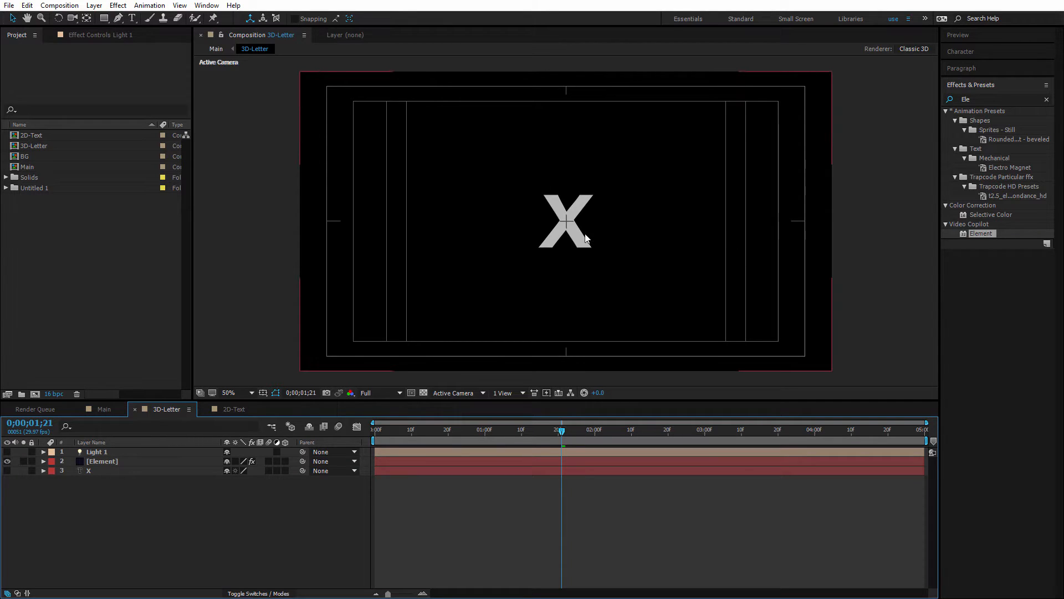
# Compare the X with and without Light 1 in the Main composition, and leave the light's visibility on in 3D-Letter.
pyautogui.click(7, 451)
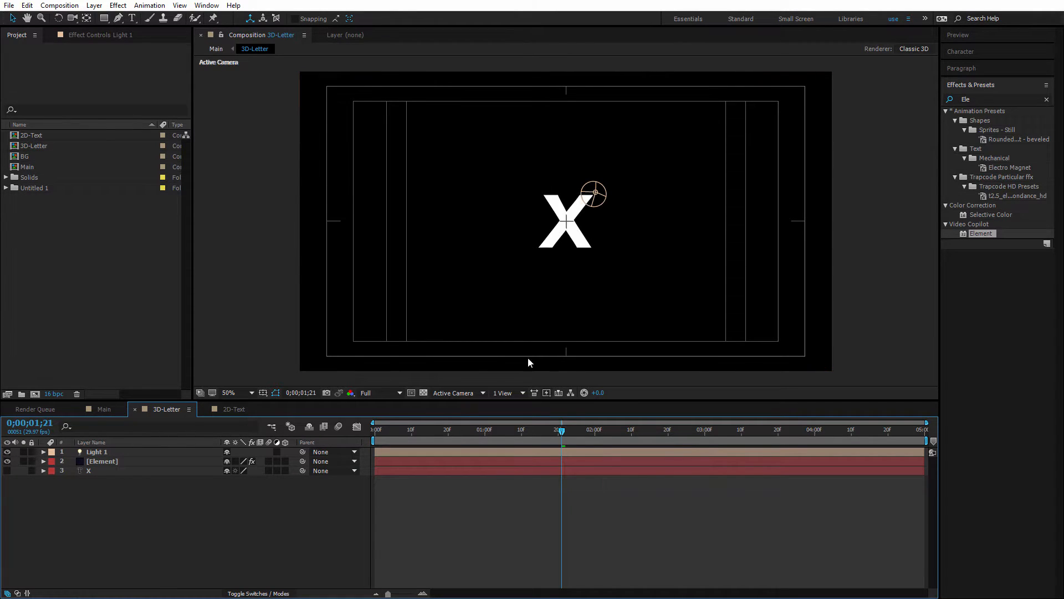
pyautogui.click(105, 409)
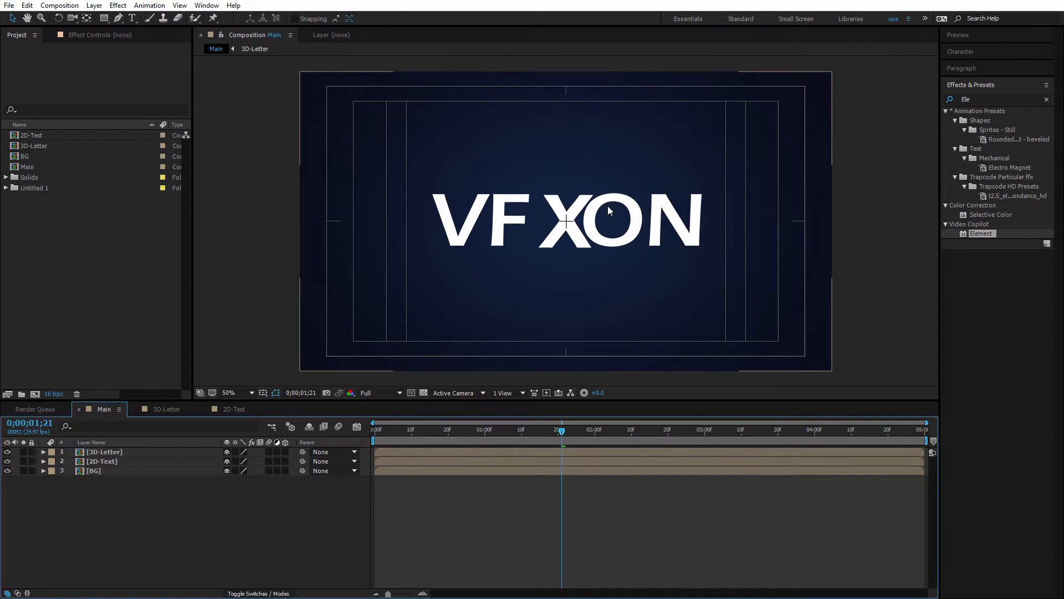
pyautogui.click(166, 408)
pyautogui.click(7, 452)
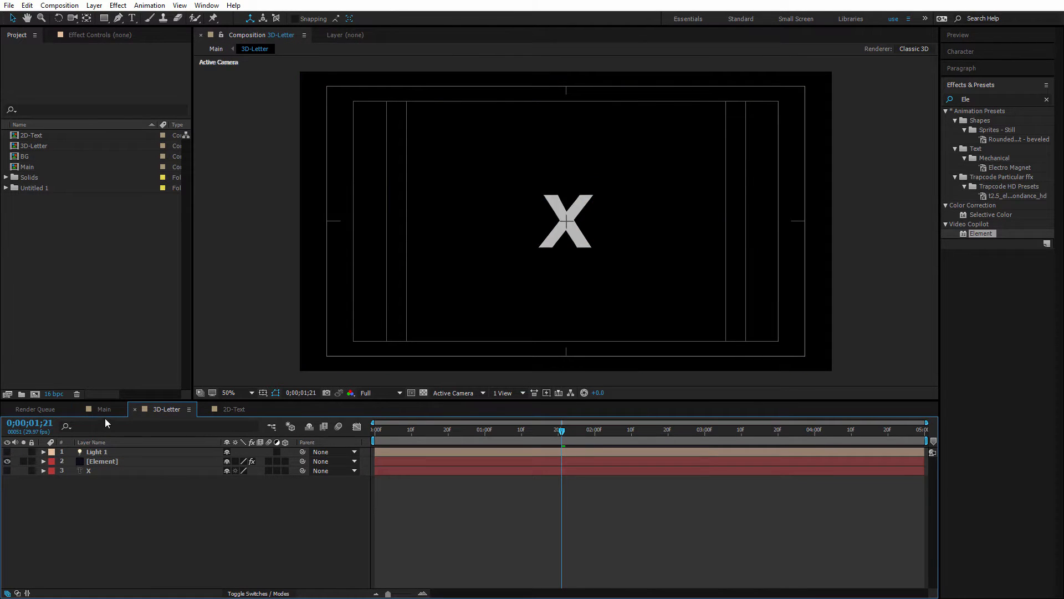
pyautogui.click(111, 411)
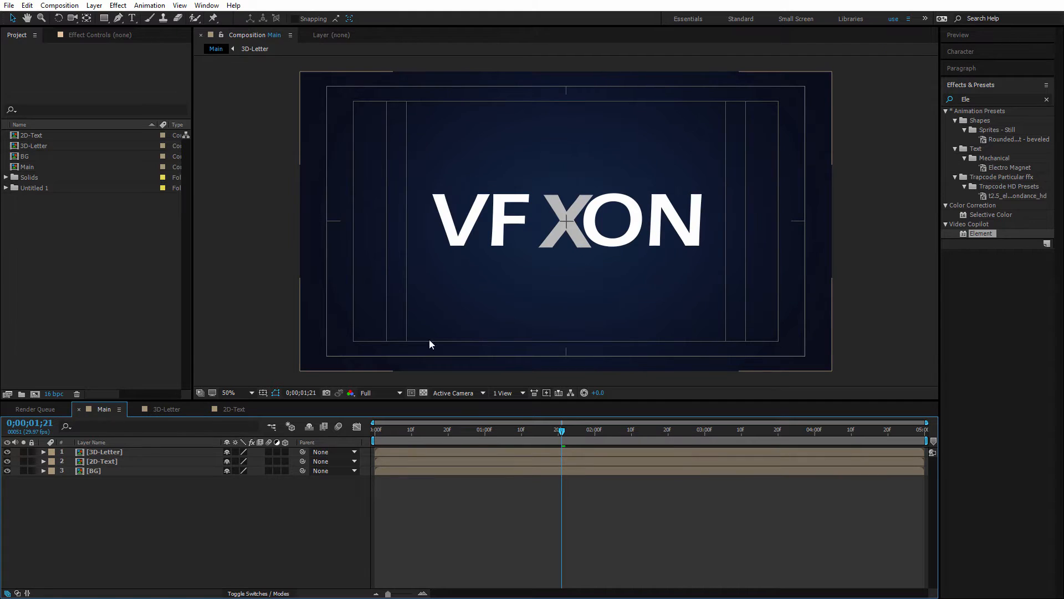
pyautogui.click(164, 409)
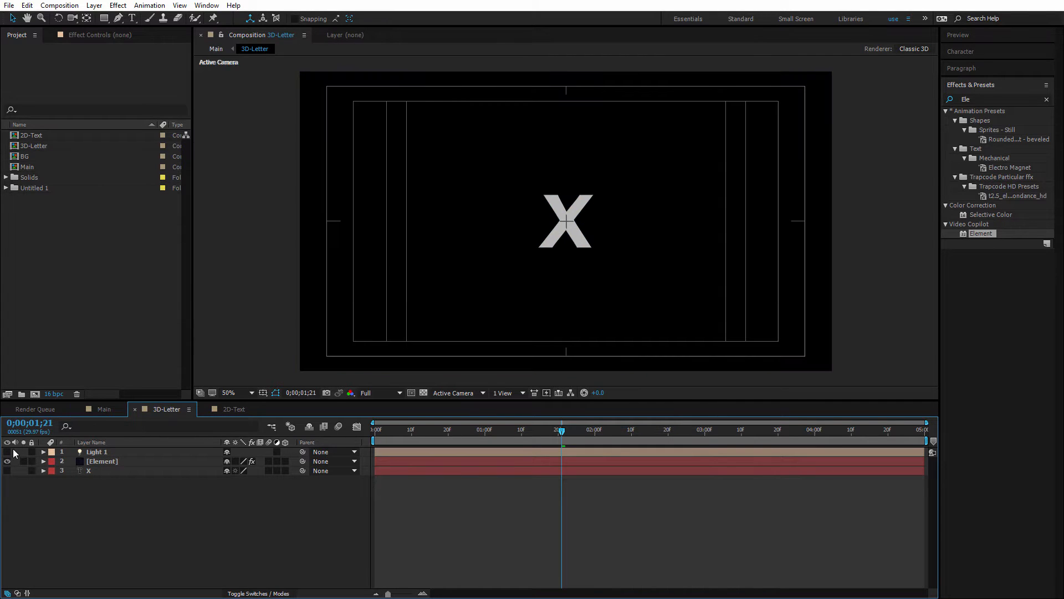
pyautogui.click(7, 452)
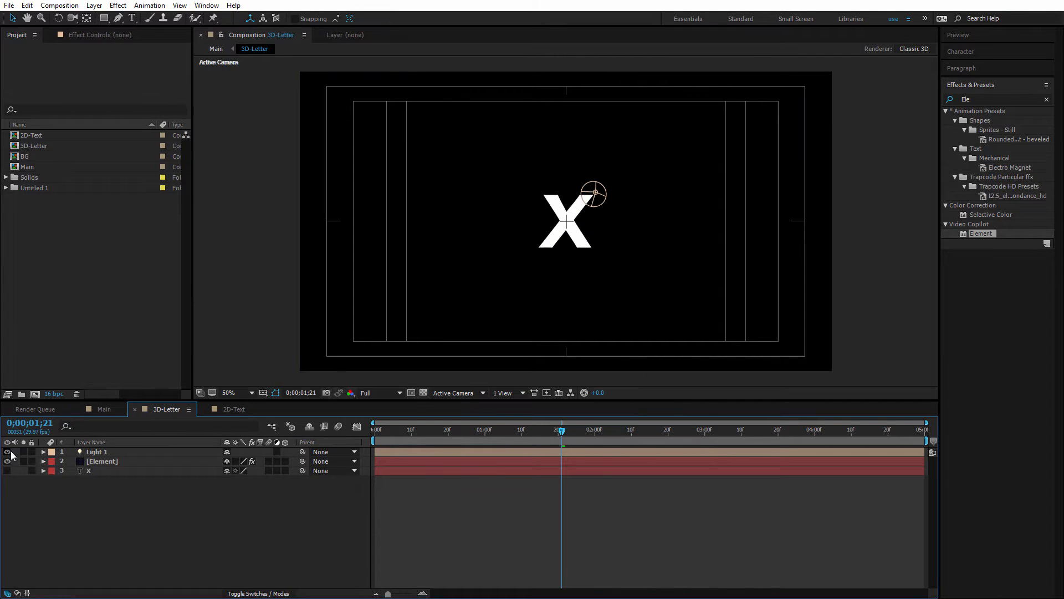
# Add a two-node camera with the 50mm preset to the 3D-Letter composition.
pyautogui.rightClick(234, 519)
pyautogui.moveTo(359, 422)
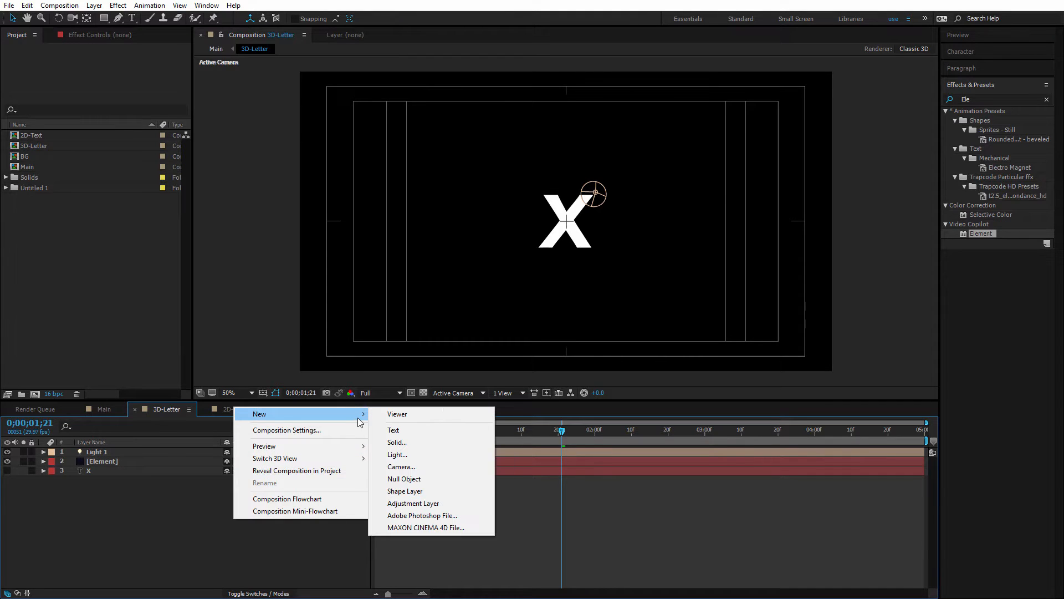
pyautogui.click(425, 467)
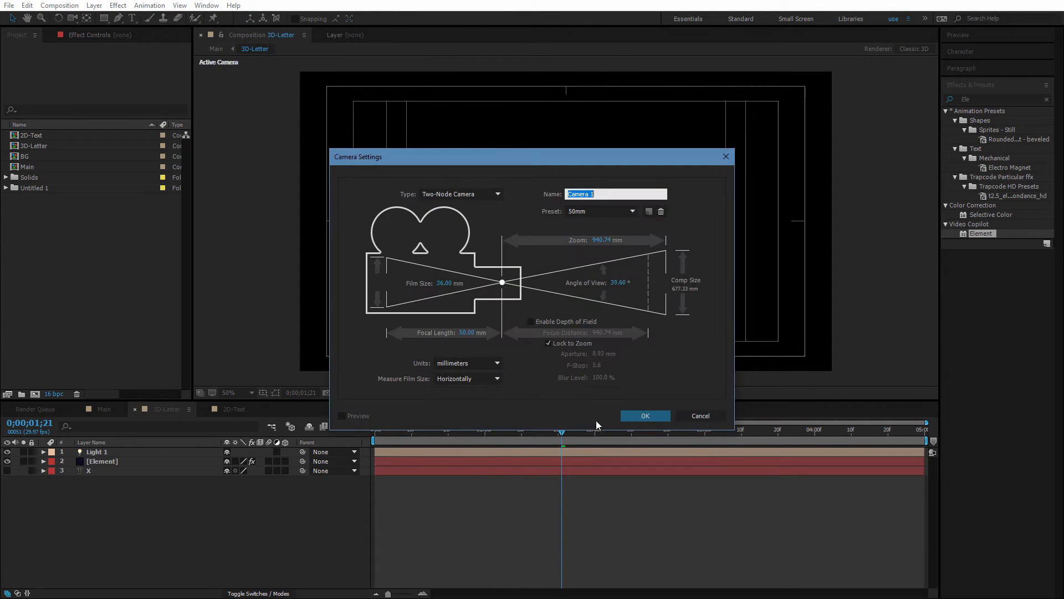
pyautogui.click(637, 417)
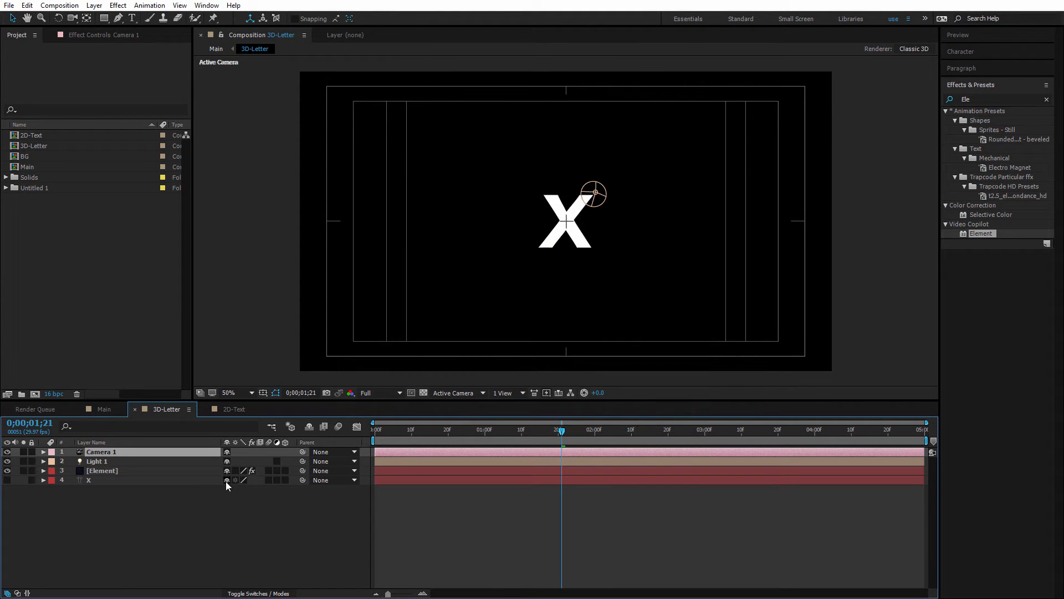
# Check the letters' keyframe timing in 2D-Text, and set a Position keyframe for Camera 1 at 0;00;01;07 in 3D-Letter.
pyautogui.click(44, 452)
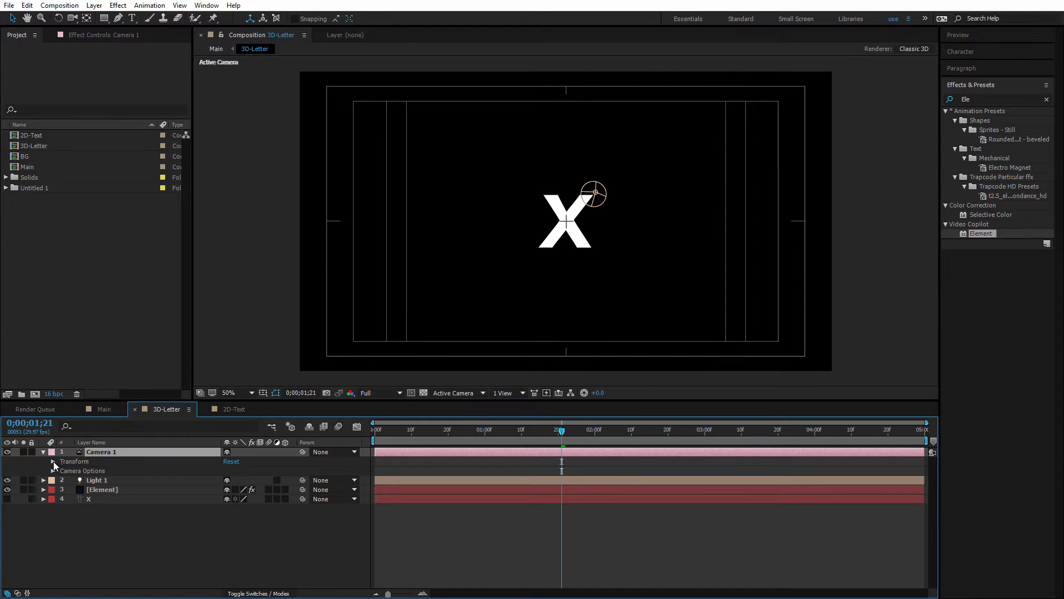
pyautogui.click(53, 461)
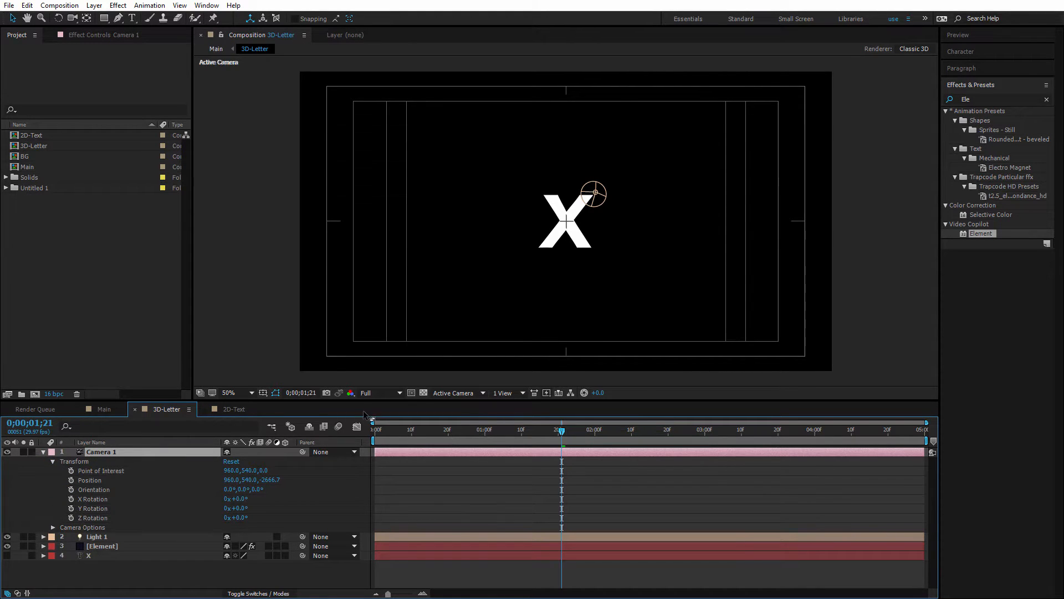
pyautogui.click(233, 410)
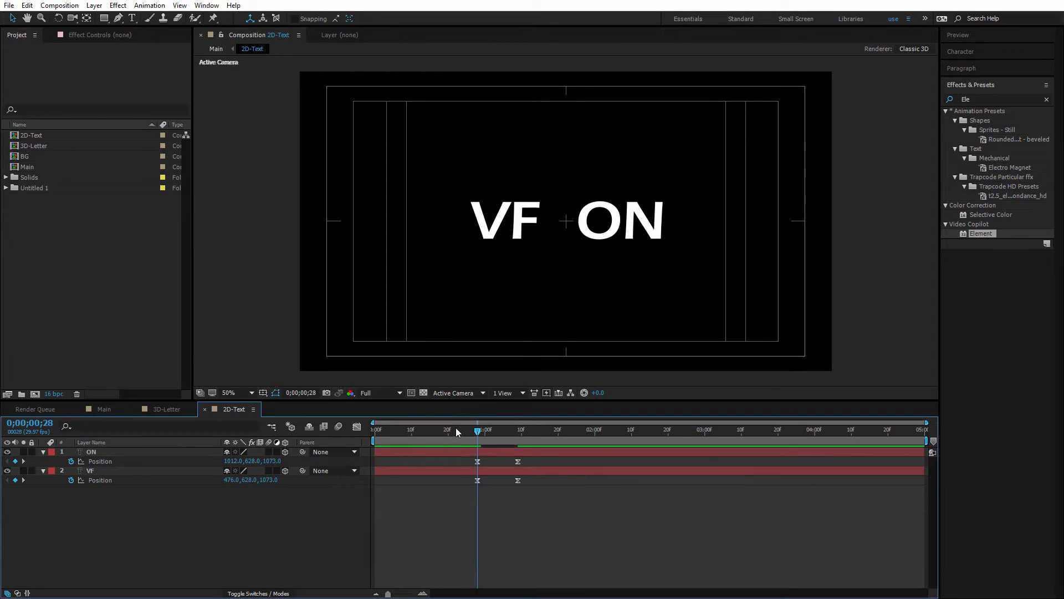
pyautogui.moveTo(476, 436); pyautogui.dragTo(517, 436)
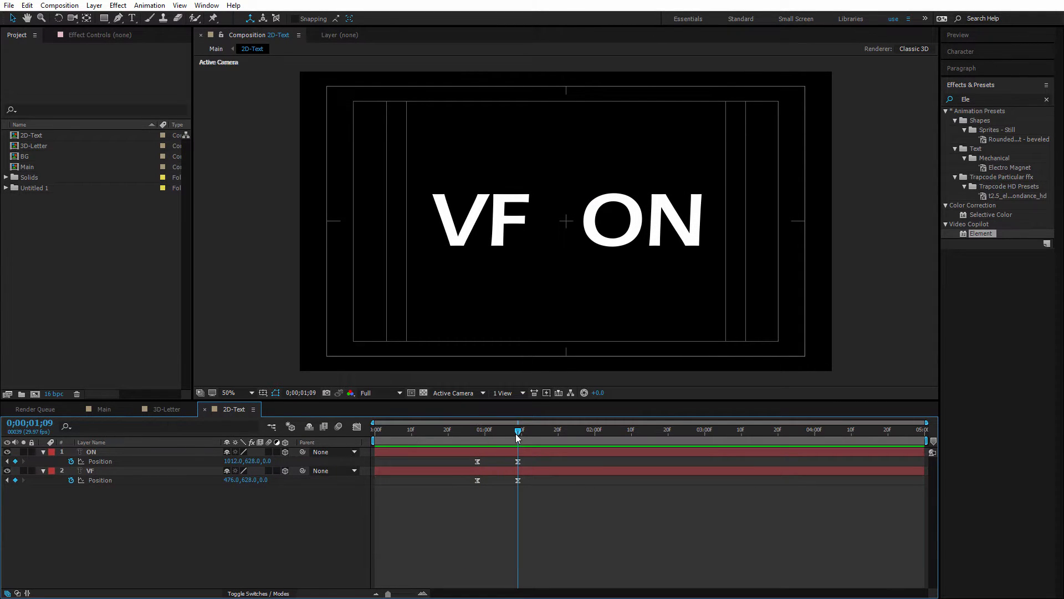
pyautogui.click(159, 410)
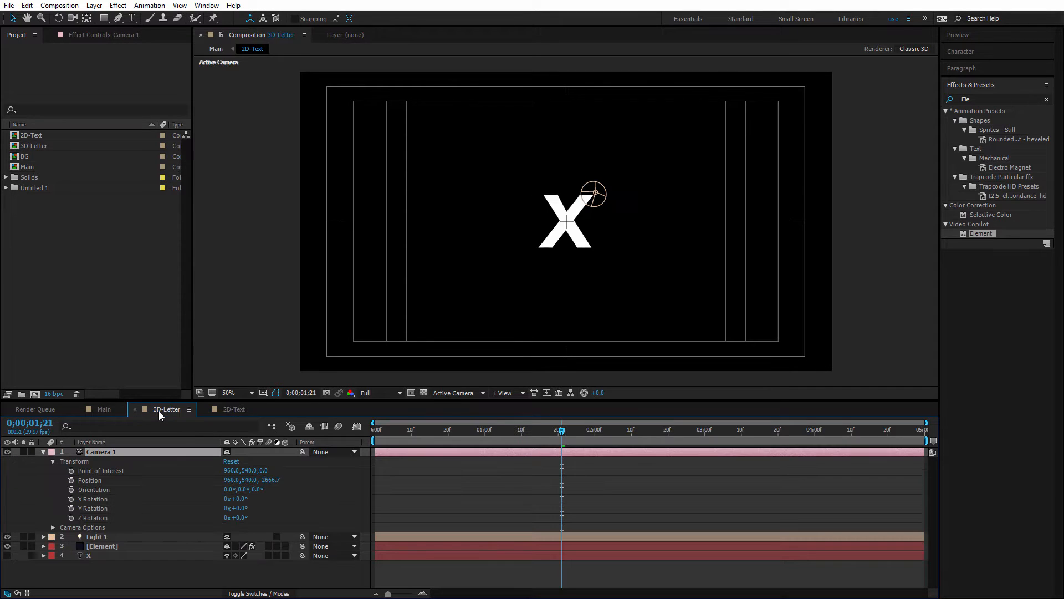
pyautogui.moveTo(561, 433); pyautogui.dragTo(508, 438)
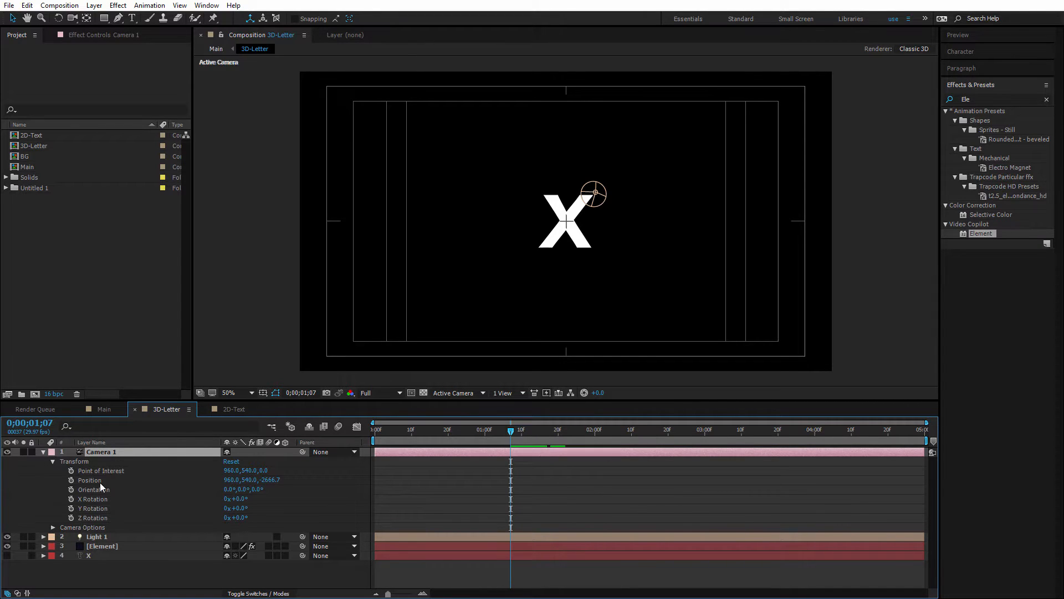
pyautogui.click(71, 481)
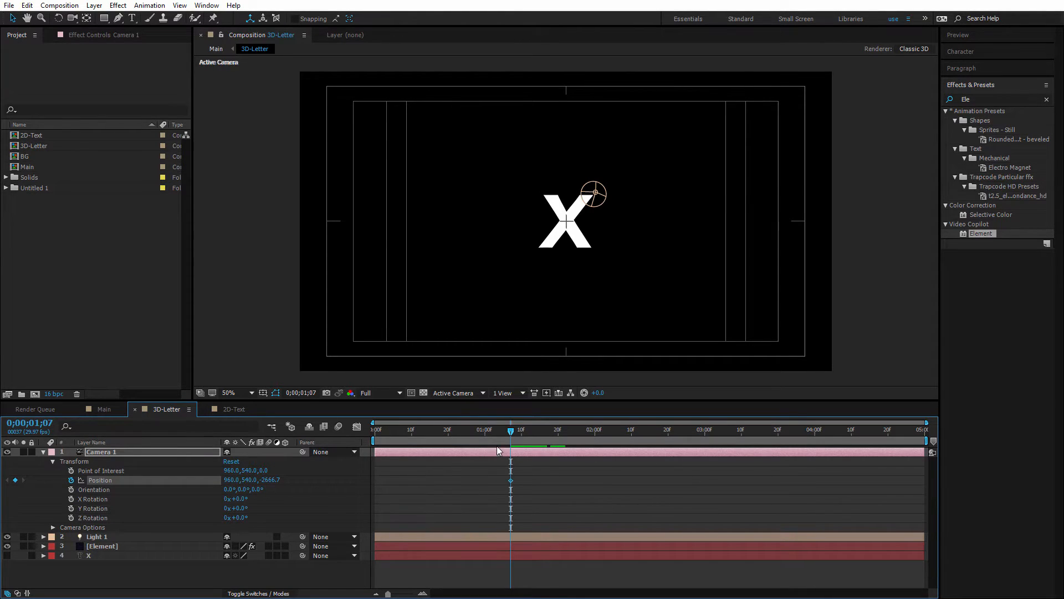
# At 0;00;00;11, keyframe Camera 1's Position at 810.0, 670.0, -128.7 for a close, angled start on the X.
pyautogui.moveTo(510, 431); pyautogui.dragTo(415, 438)
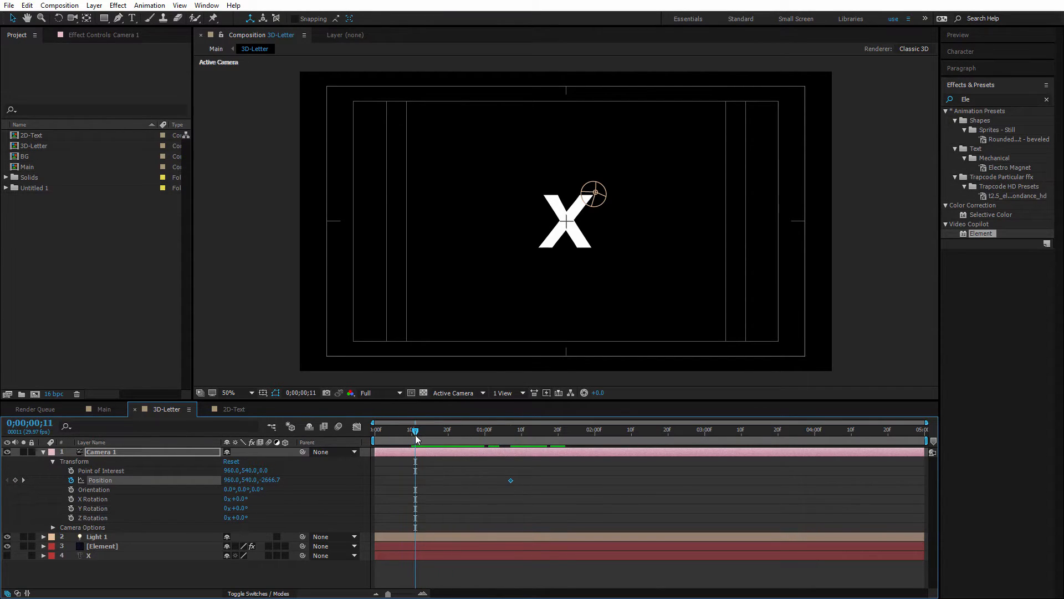
pyautogui.click(233, 409)
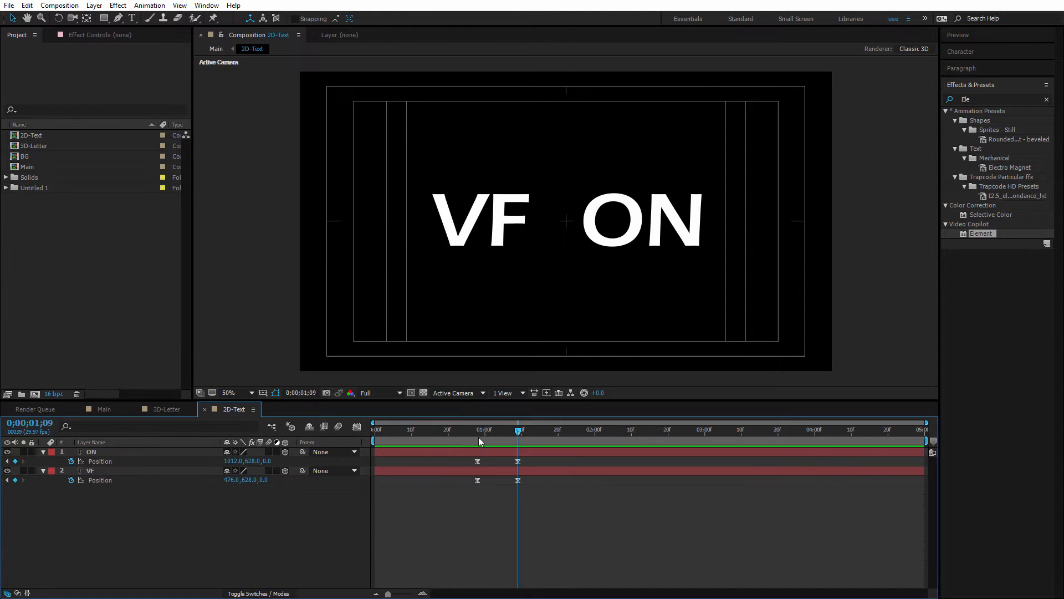
pyautogui.moveTo(481, 428)
pyautogui.mouseDown()
pyautogui.moveTo(431, 437)
pyautogui.moveTo(475, 436)
pyautogui.mouseUp()
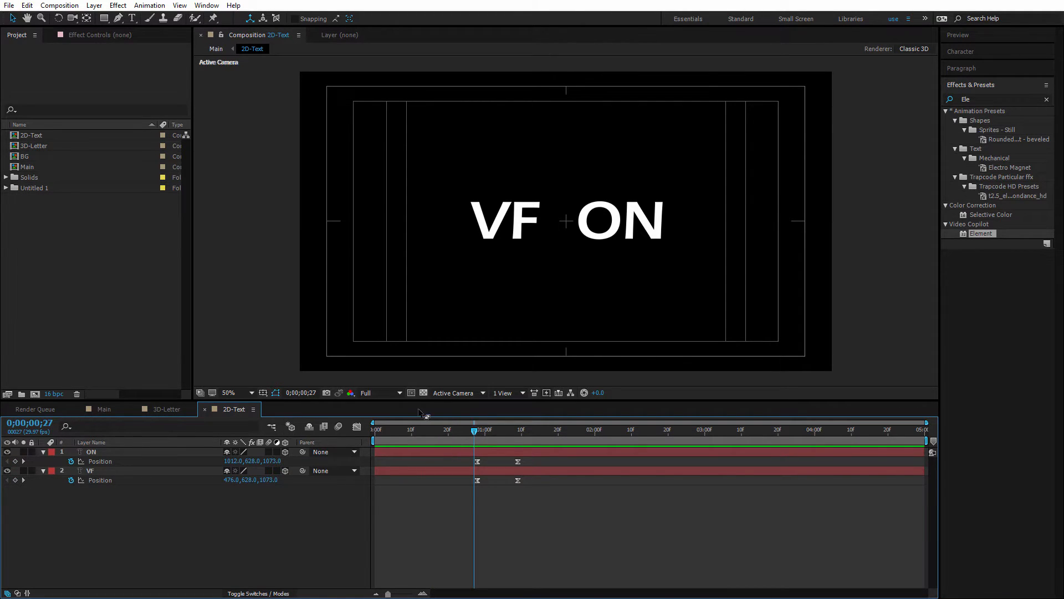
pyautogui.click(169, 407)
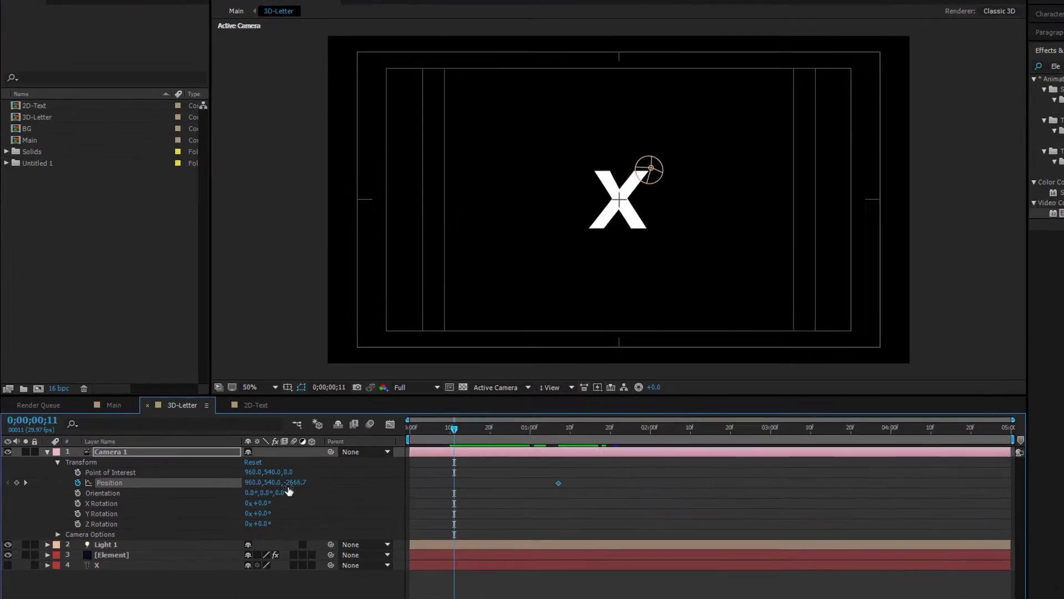
pyautogui.moveTo(272, 480); pyautogui.dragTo(321, 472)
pyautogui.moveTo(482, 481); pyautogui.dragTo(815, 466)
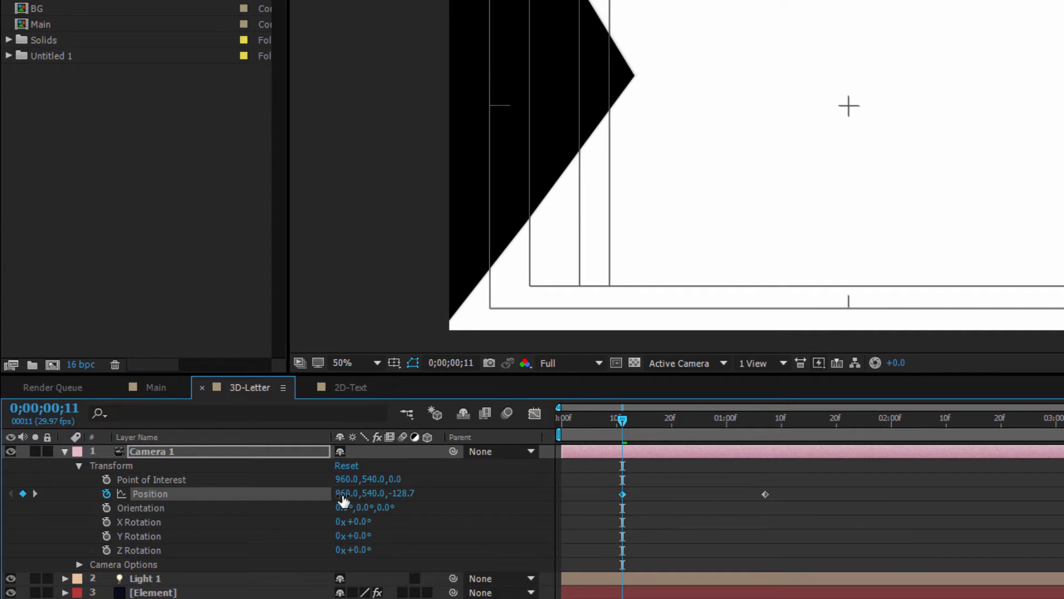
pyautogui.moveTo(343, 500); pyautogui.dragTo(220, 497)
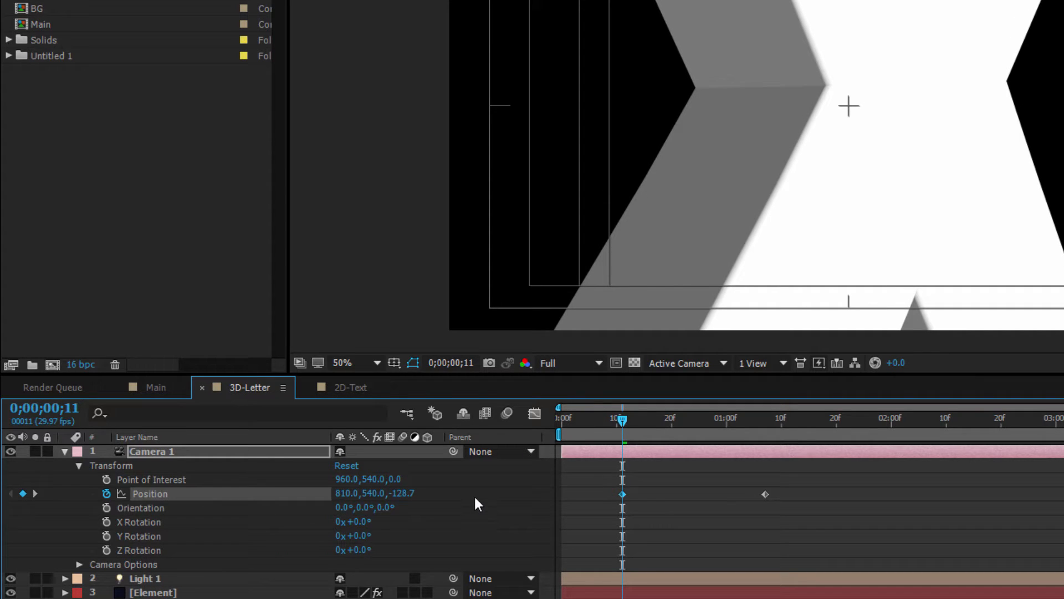
pyautogui.moveTo(370, 494); pyautogui.dragTo(497, 477)
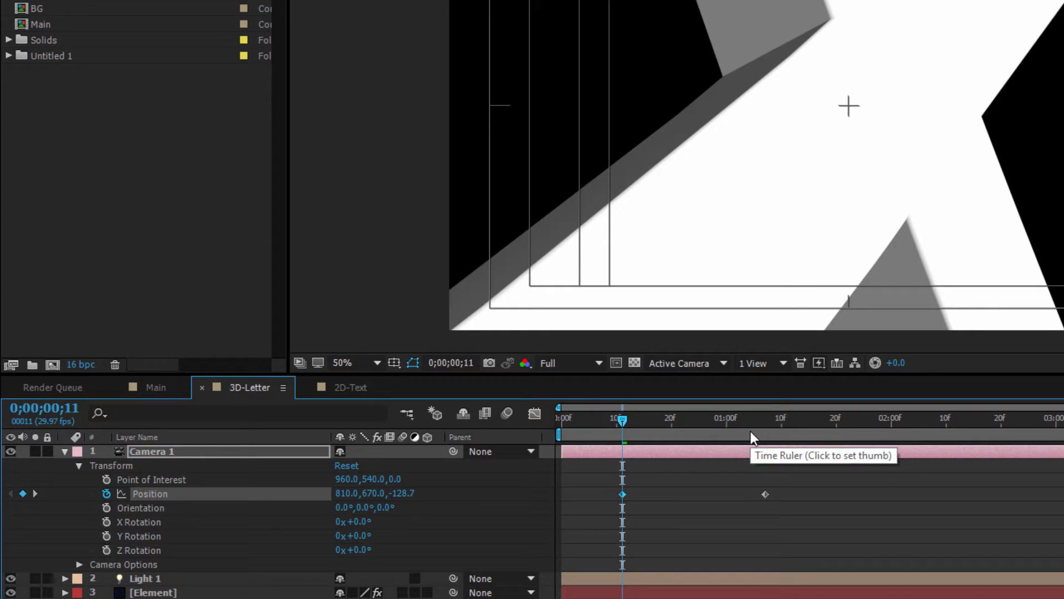
# Preview the camera move, and at 0;00;00;19 keyframe Camera 1's Position at 3078.2, 1279.0, -36.6 to view the X from its side.
pyautogui.press('space')
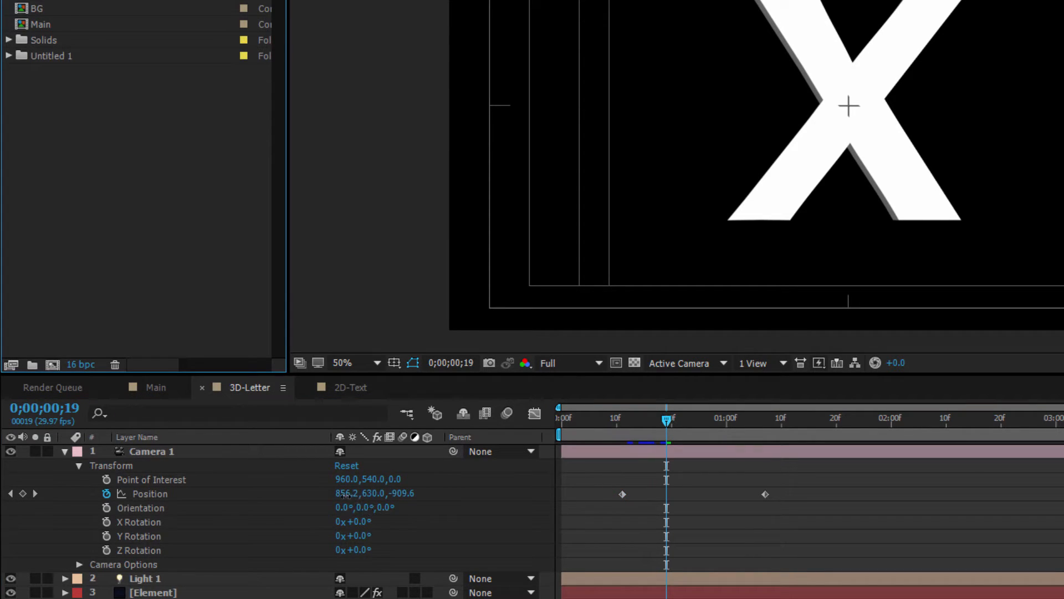
pyautogui.moveTo(345, 494); pyautogui.dragTo(1051, 405)
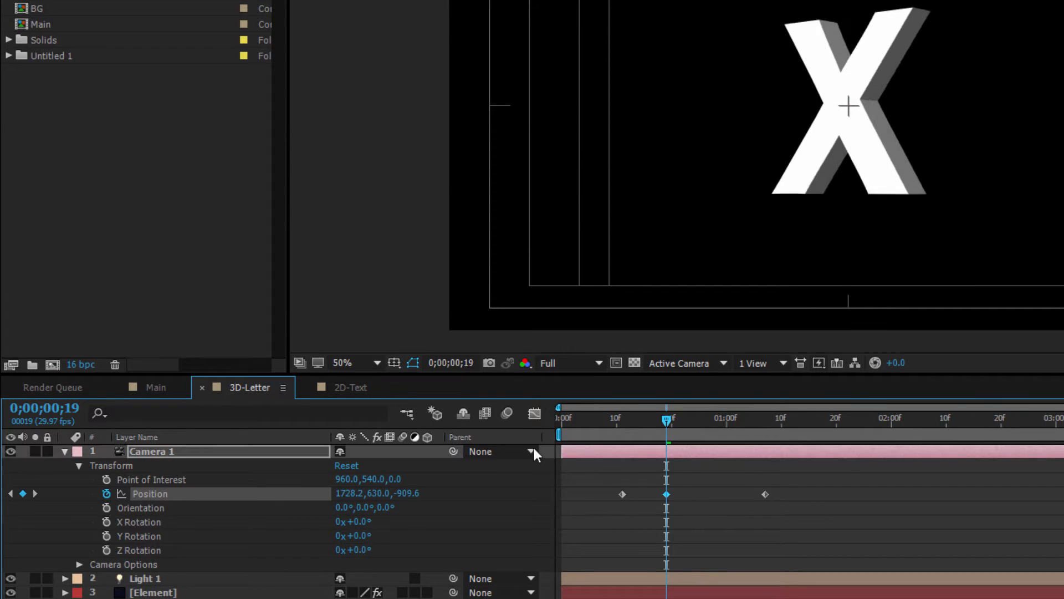
pyautogui.moveTo(453, 482); pyautogui.dragTo(818, 451)
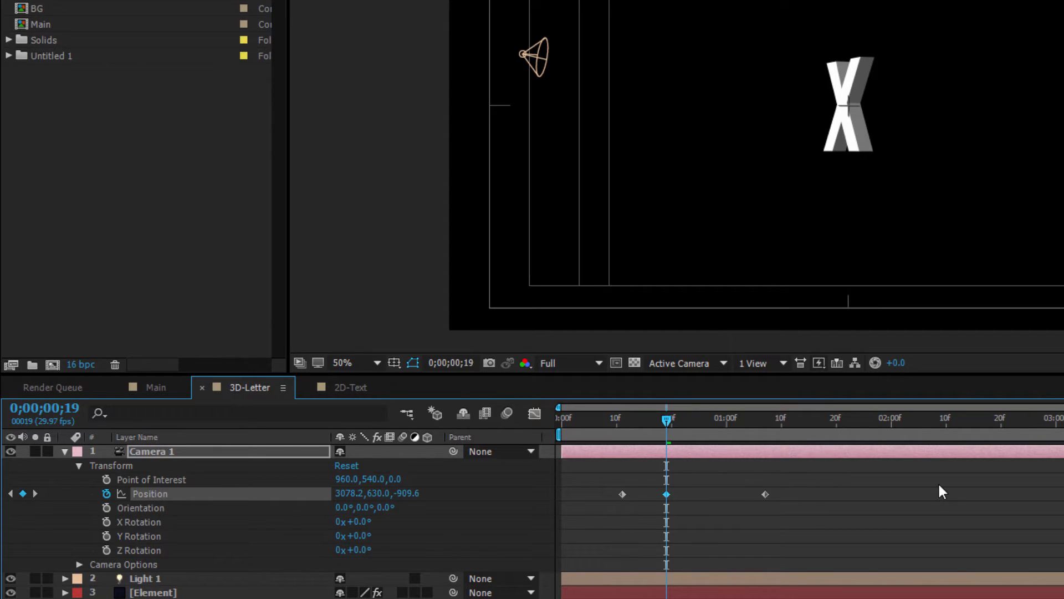
pyautogui.moveTo(377, 493); pyautogui.dragTo(617, 495)
pyautogui.moveTo(362, 493); pyautogui.dragTo(204, 487)
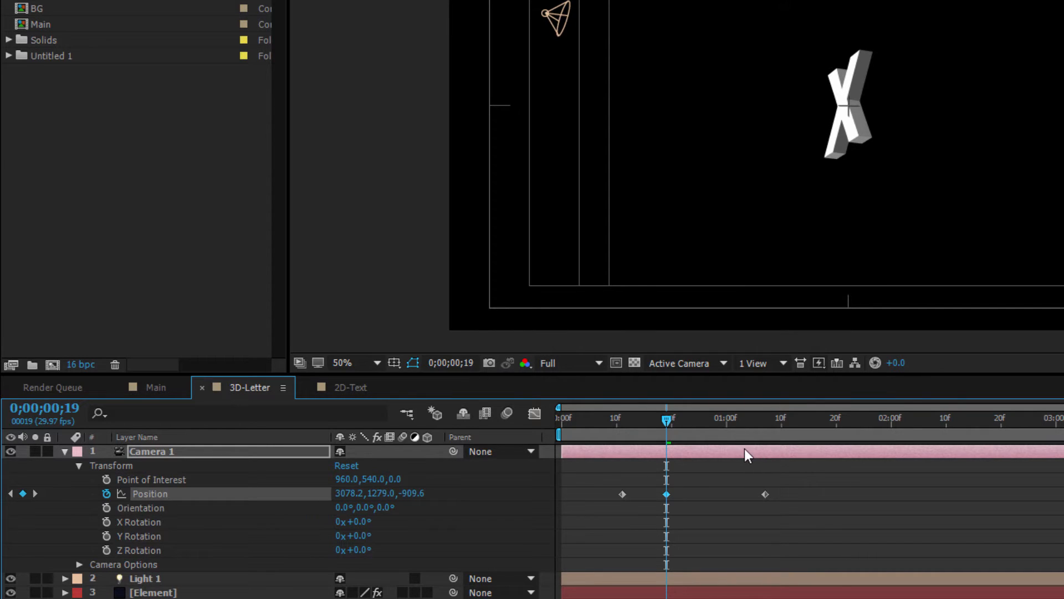
pyautogui.moveTo(424, 493); pyautogui.dragTo(1059, 442)
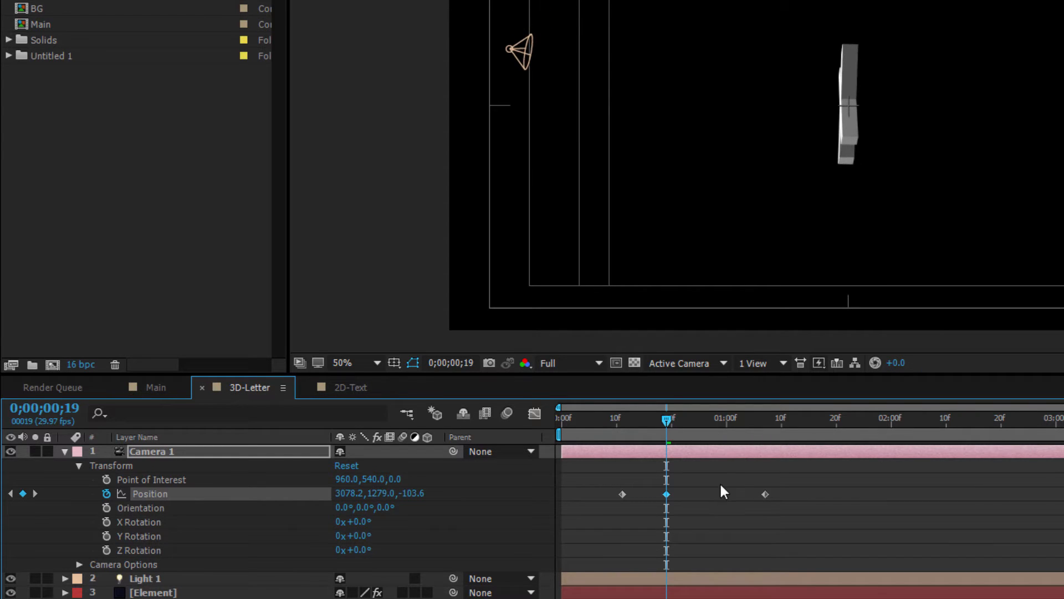
pyautogui.moveTo(411, 493); pyautogui.dragTo(461, 490)
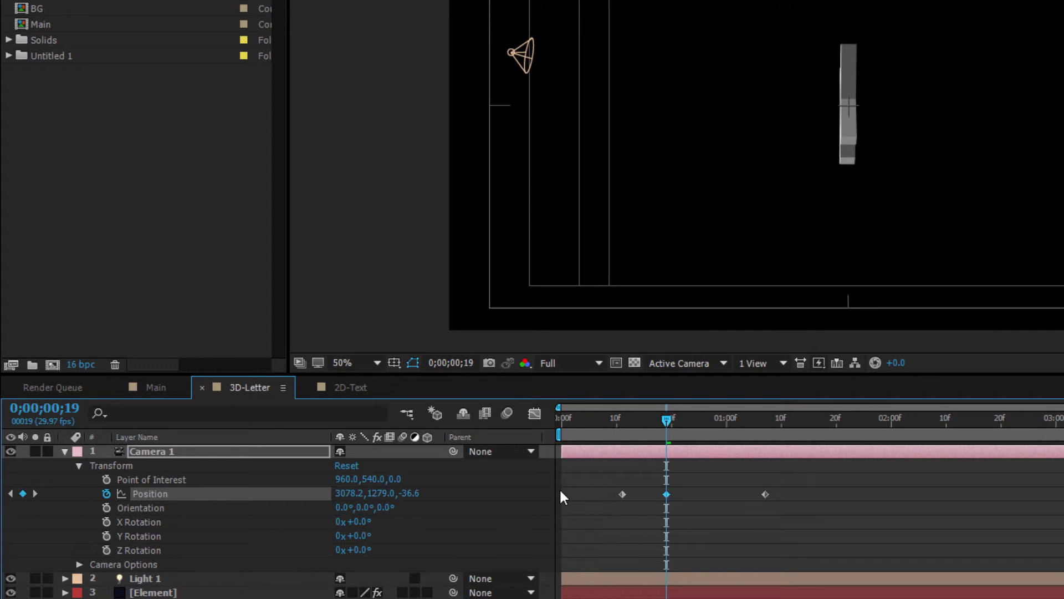
# At 0;00;01;00, keyframe Camera 1's Position at 2010.8, 722.2, -2460.1.
pyautogui.moveTo(666, 420); pyautogui.dragTo(731, 439)
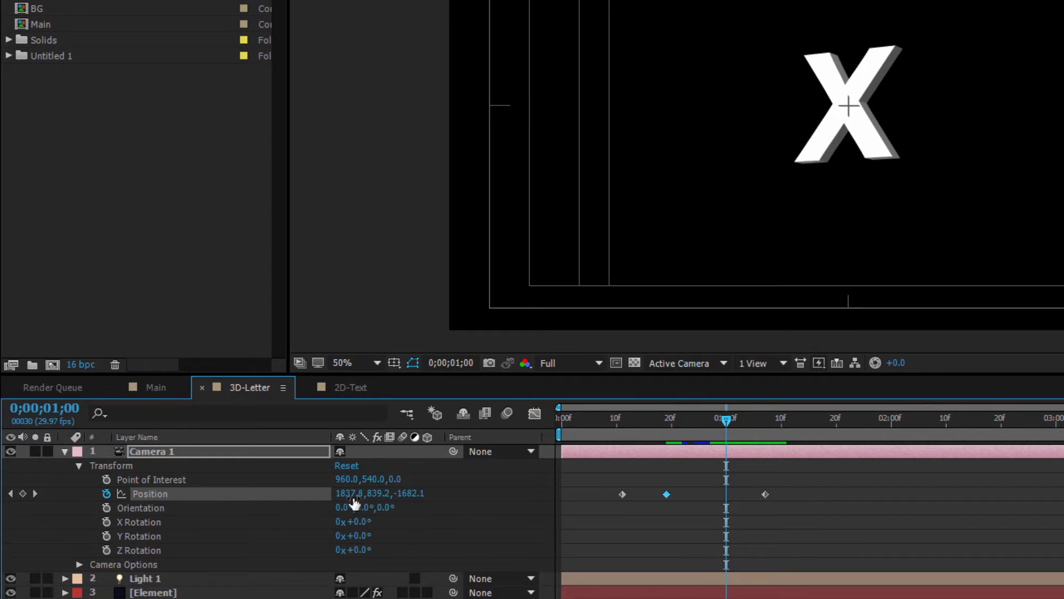
pyautogui.moveTo(354, 493); pyautogui.dragTo(494, 486)
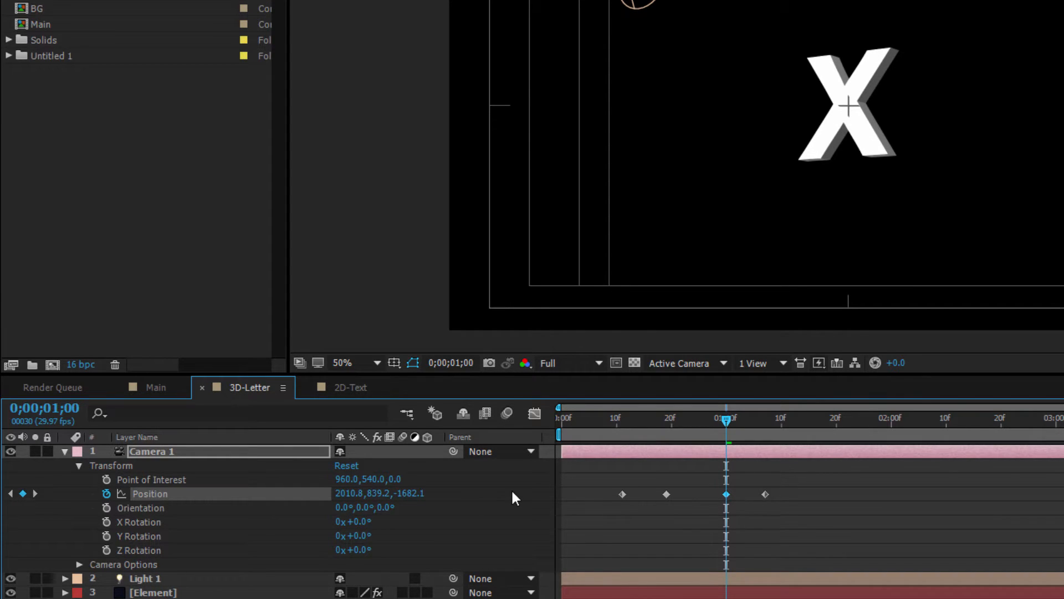
pyautogui.moveTo(379, 493); pyautogui.dragTo(268, 501)
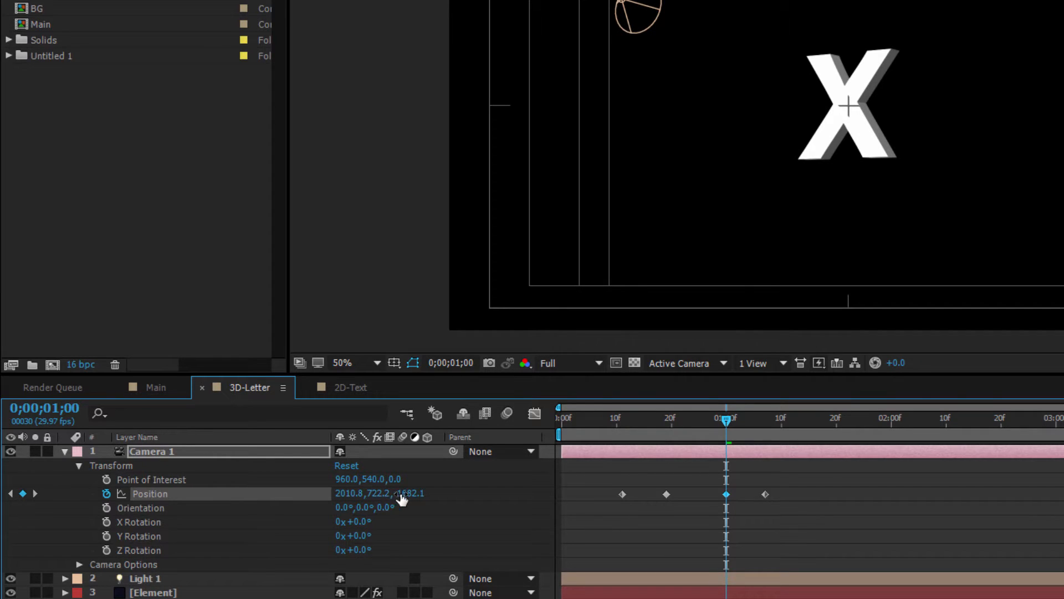
pyautogui.moveTo(402, 499); pyautogui.dragTo(166, 504)
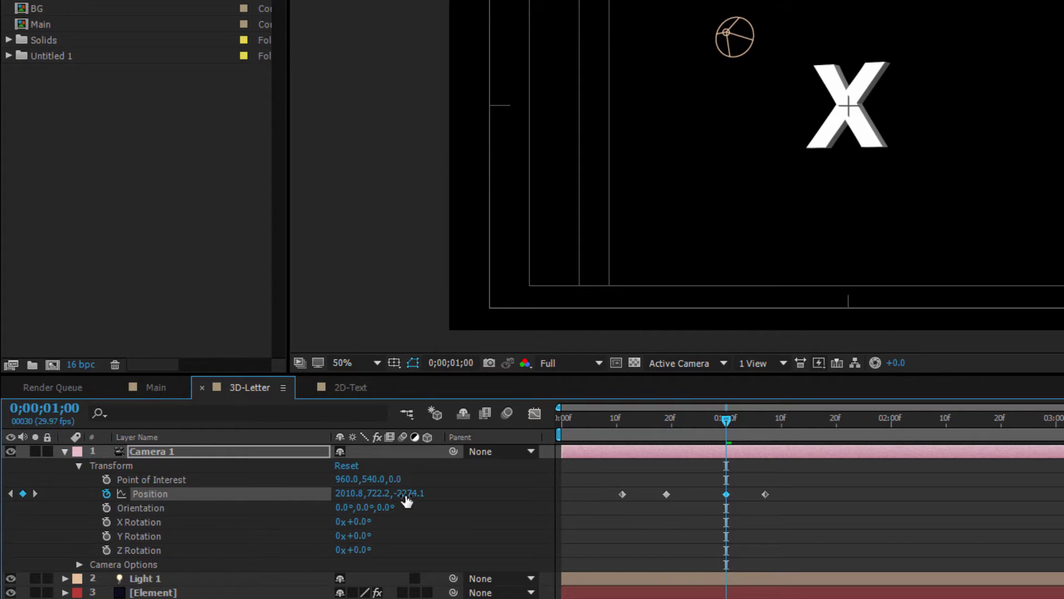
pyautogui.moveTo(407, 501); pyautogui.dragTo(260, 504)
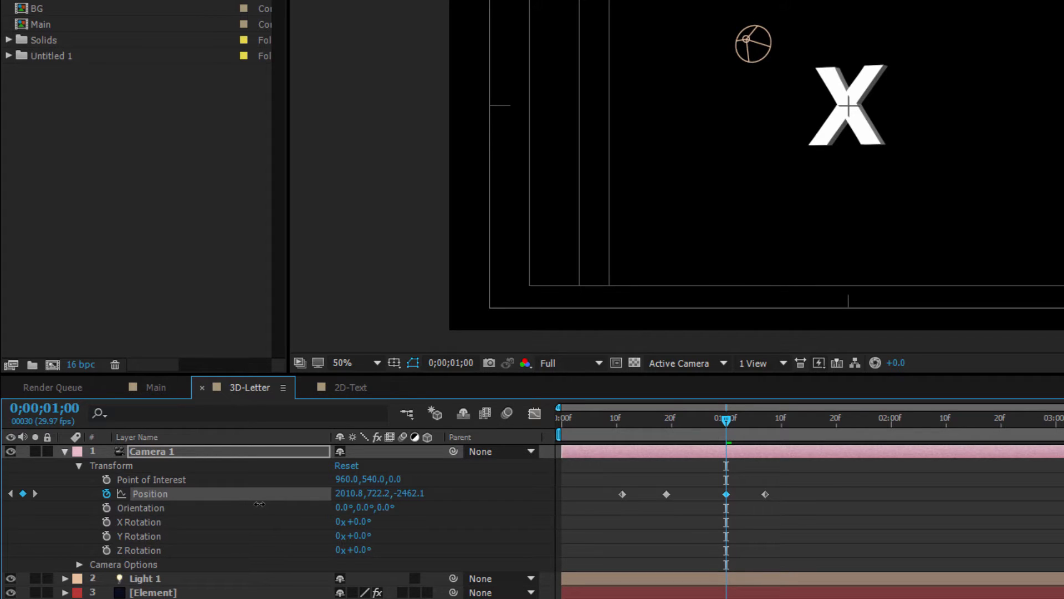
# Apply Easy Ease to Camera 1's first three Position keyframes, and convert the one at 0;00;01;07 to Auto Bezier.
pyautogui.moveTo(587, 491); pyautogui.dragTo(731, 506)
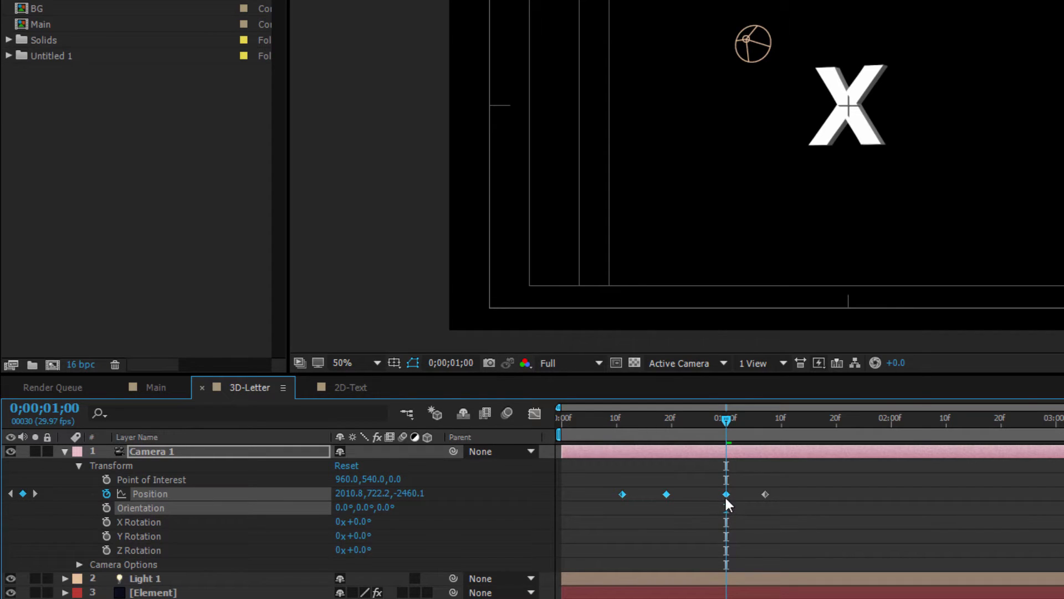
pyautogui.rightClick(726, 494)
pyautogui.moveTo(749, 486)
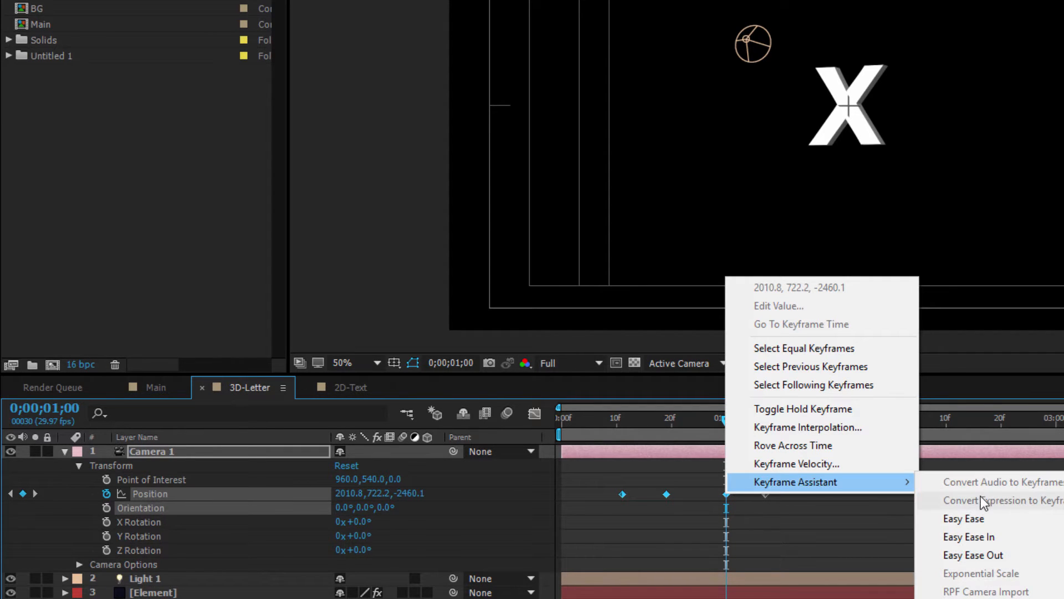
pyautogui.click(964, 518)
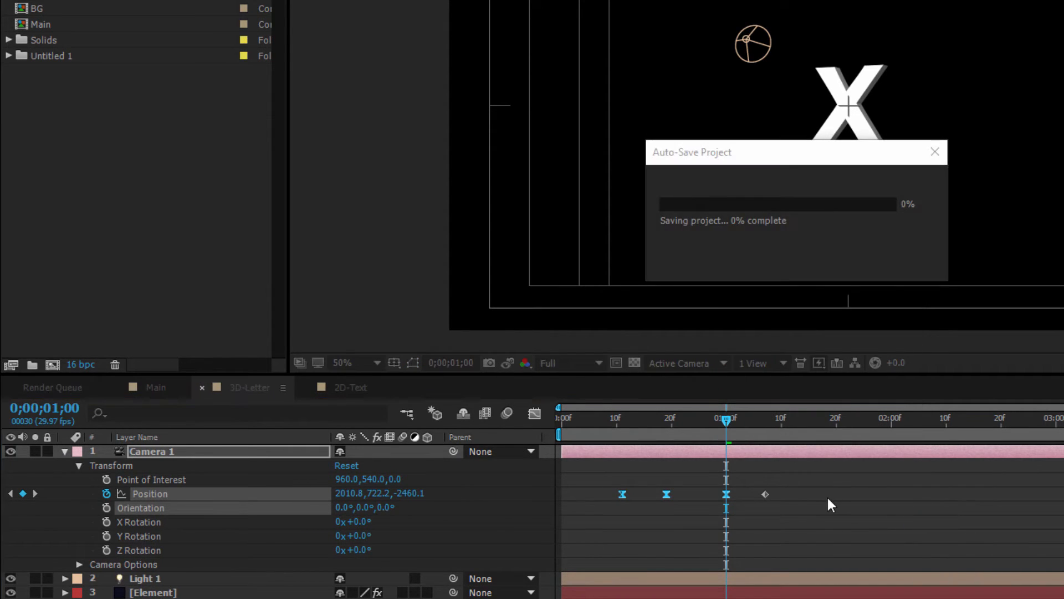
pyautogui.click(765, 494)
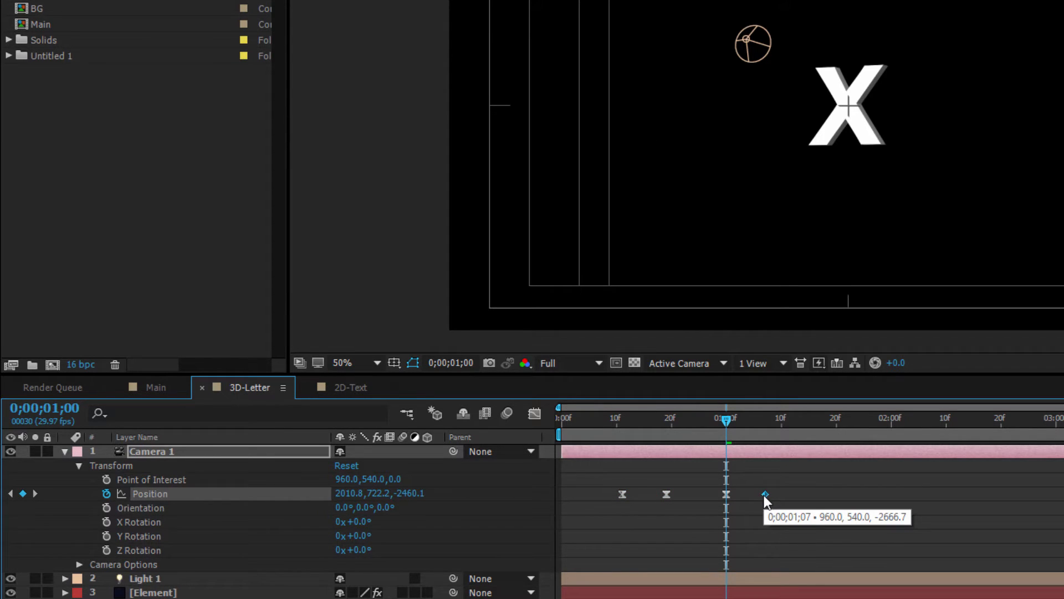
pyautogui.keyDown('ctrl'); pyautogui.click(765, 494); pyautogui.keyUp('ctrl')
pyautogui.click(794, 496)
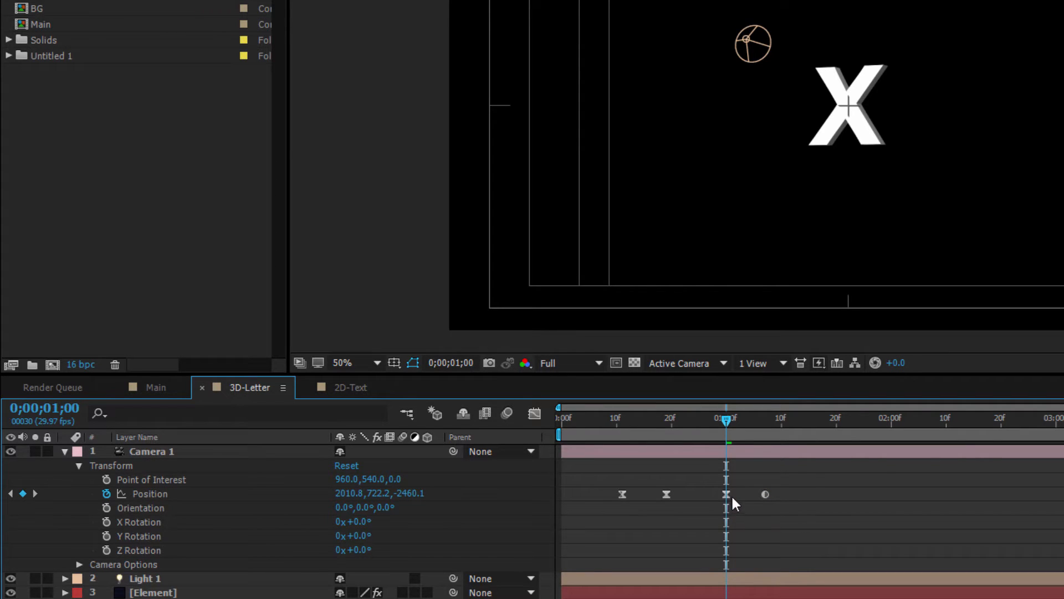
# Preview the eased camera move in 3D-Letter and scrub through its opening frames up to 0;00;00;18.
pyautogui.press('space')
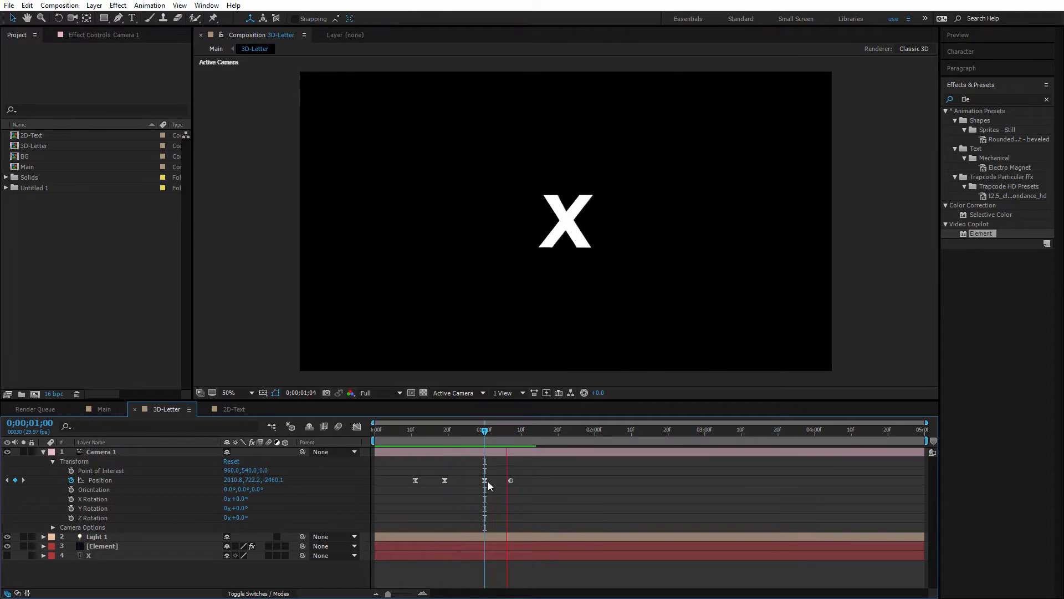
pyautogui.press('space')
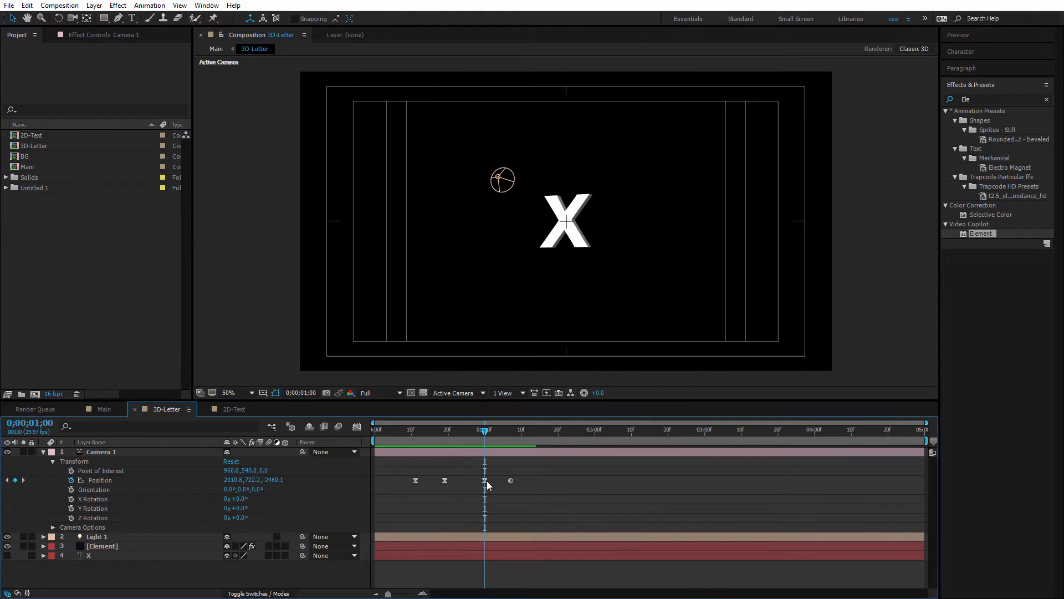
pyautogui.moveTo(409, 431)
pyautogui.mouseDown()
pyautogui.moveTo(450, 431)
pyautogui.moveTo(417, 433)
pyautogui.moveTo(427, 432)
pyautogui.mouseUp()
pyautogui.moveTo(424, 433)
pyautogui.mouseDown()
pyautogui.moveTo(413, 433)
pyautogui.moveTo(440, 433)
pyautogui.mouseUp()
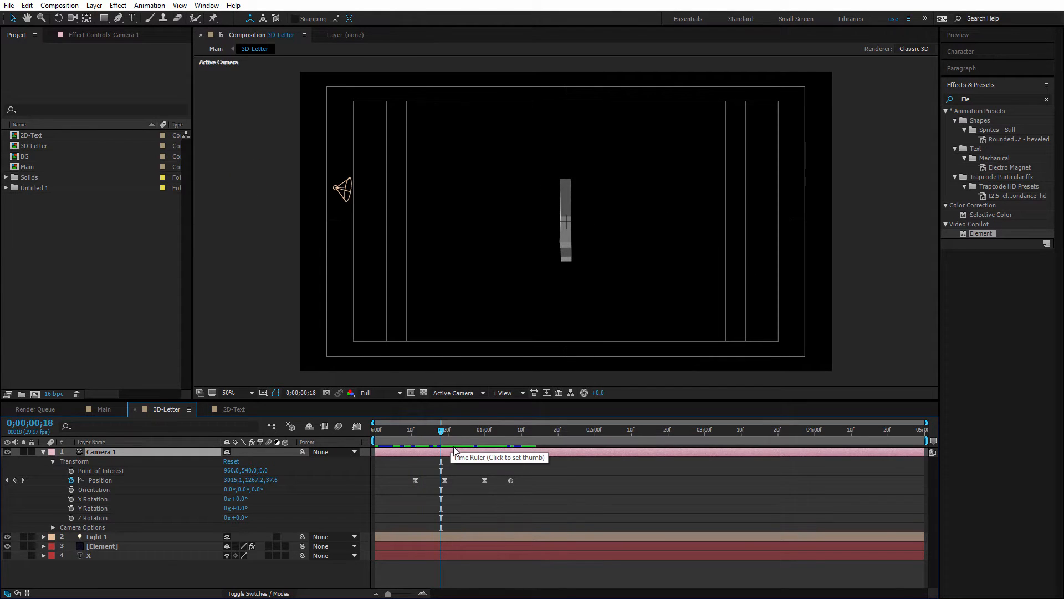
# Duplicate Camera 1, hide the original, and reveal the duplicate's Position keyframes.
pyautogui.click(43, 452)
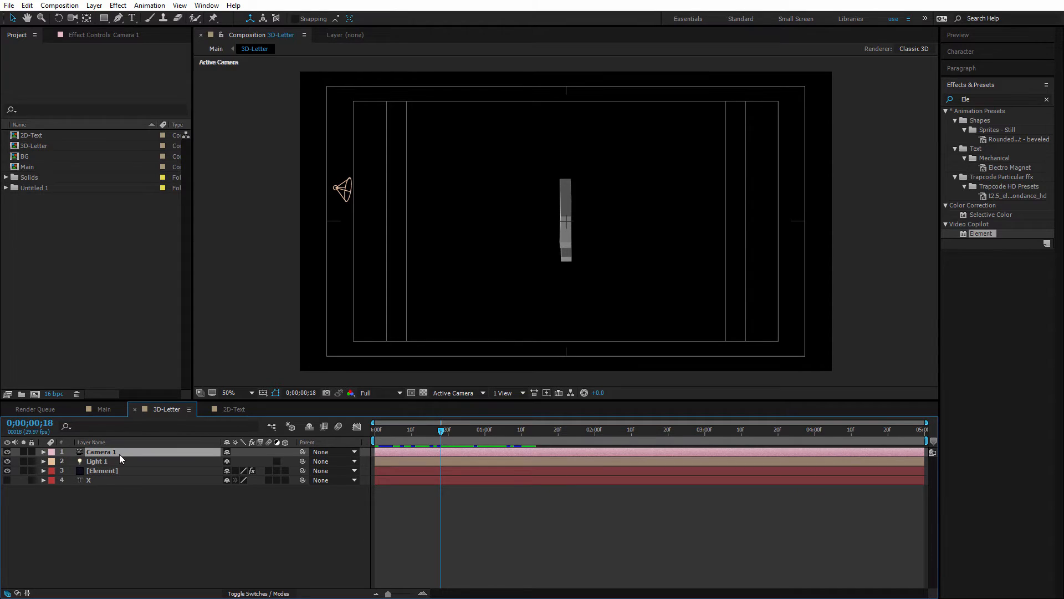
pyautogui.hotkey('ctrl', 'd')
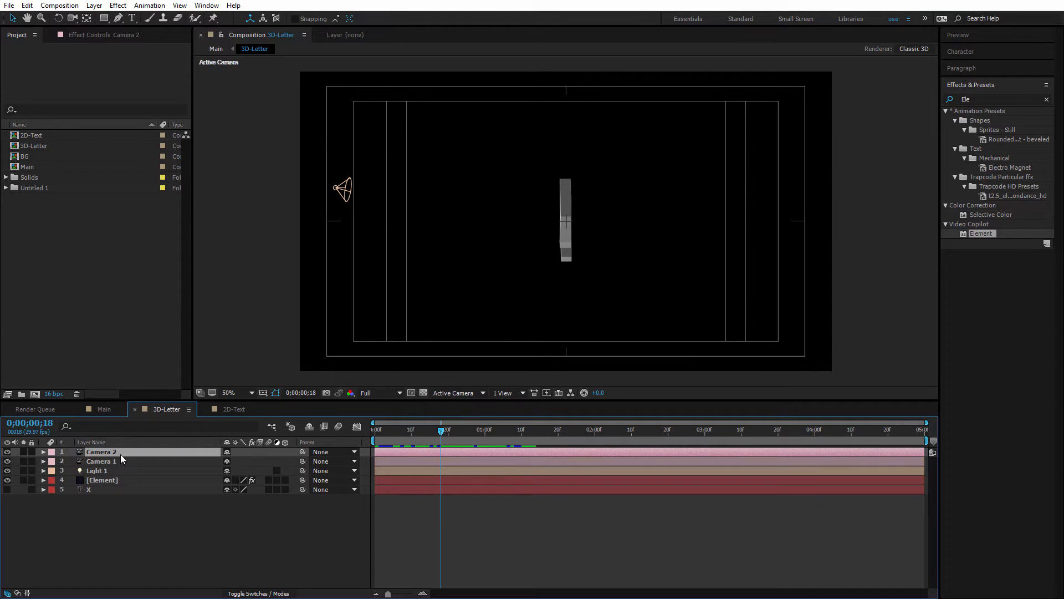
pyautogui.click(7, 461)
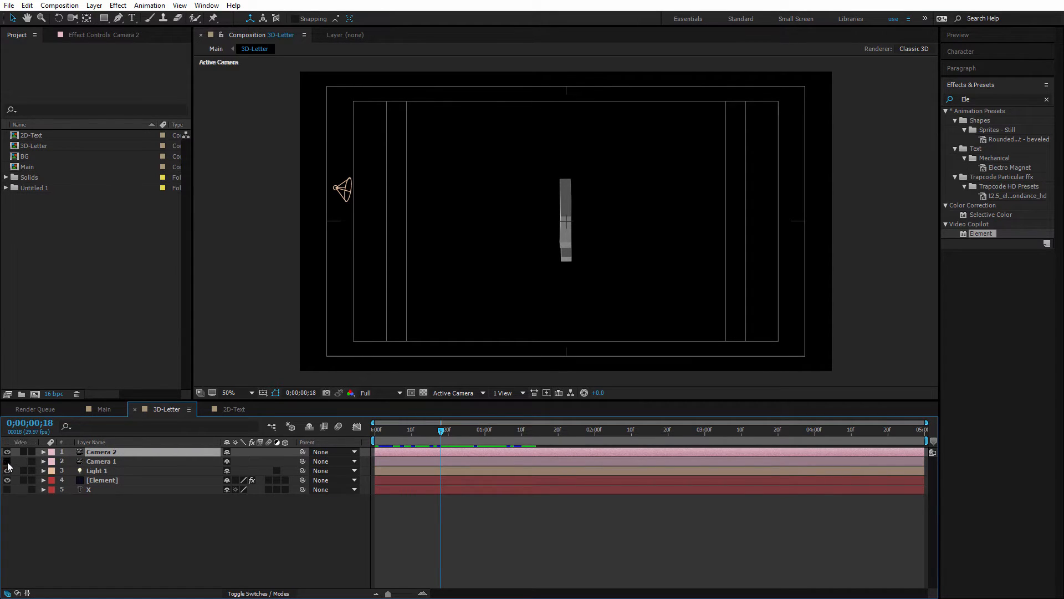
pyautogui.click(43, 451)
pyautogui.press('u')
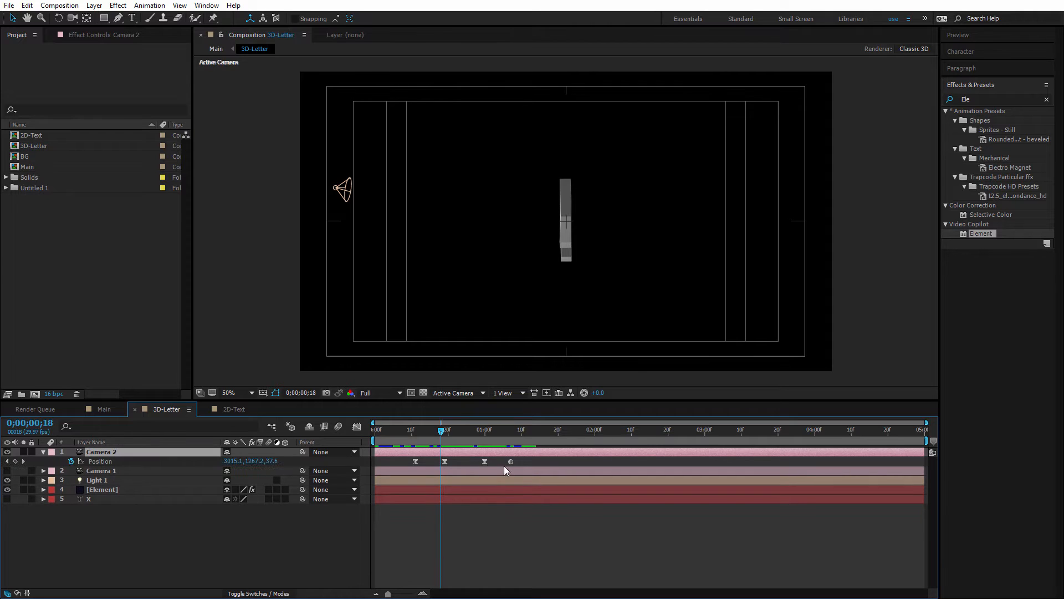
# Delete Camera 2's Position keyframe at 0;00;01;00 and preview the simplified camera move.
pyautogui.click(484, 461)
pyautogui.press('Delete')
pyautogui.press('space')
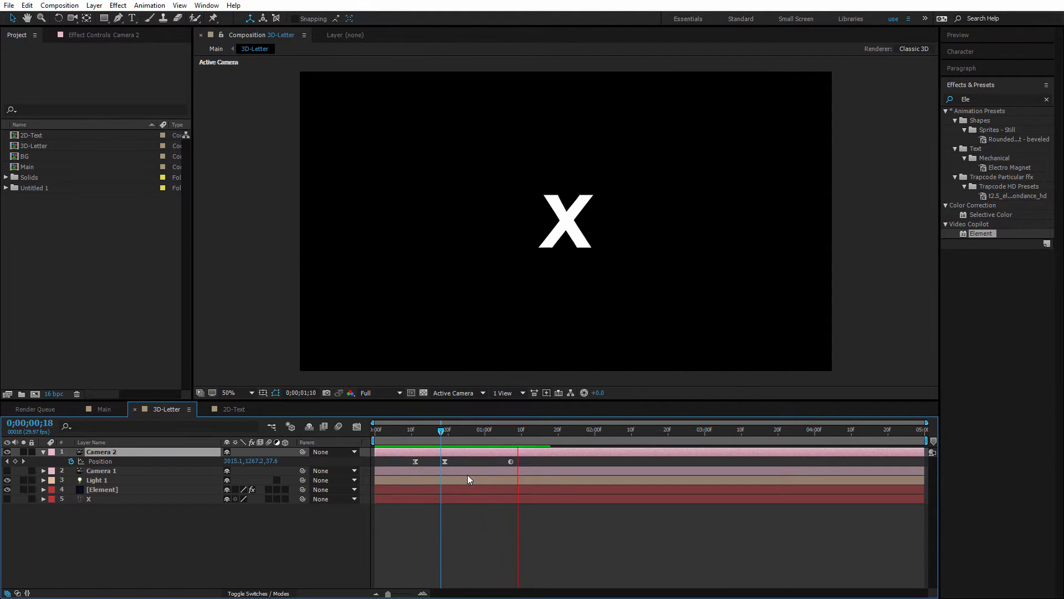
pyautogui.press('space')
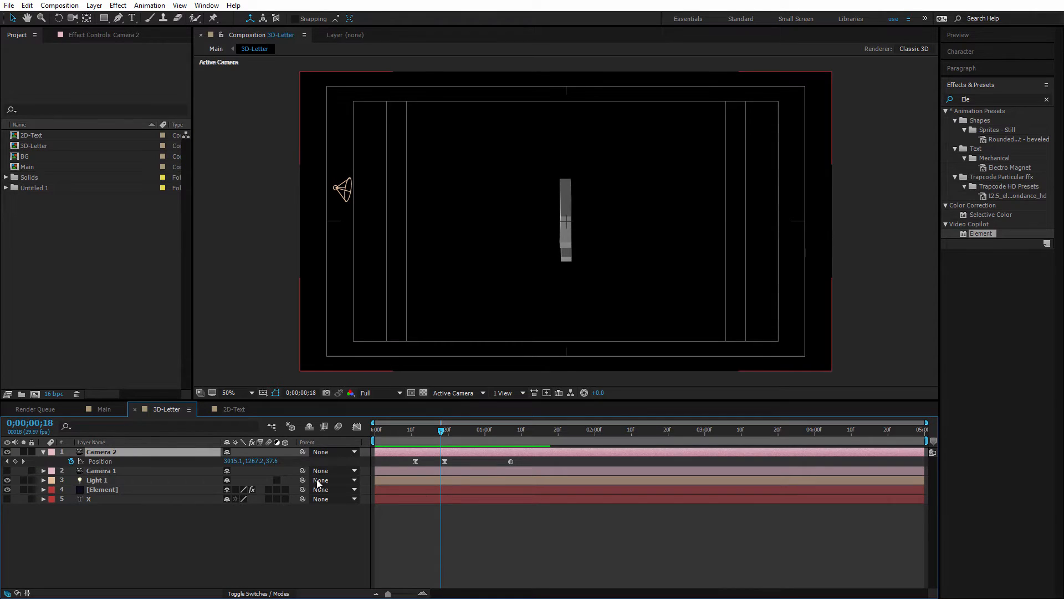
# Hide Camera 2, make Camera 1 visible again, and collapse Camera 2's properties.
pyautogui.click(7, 452)
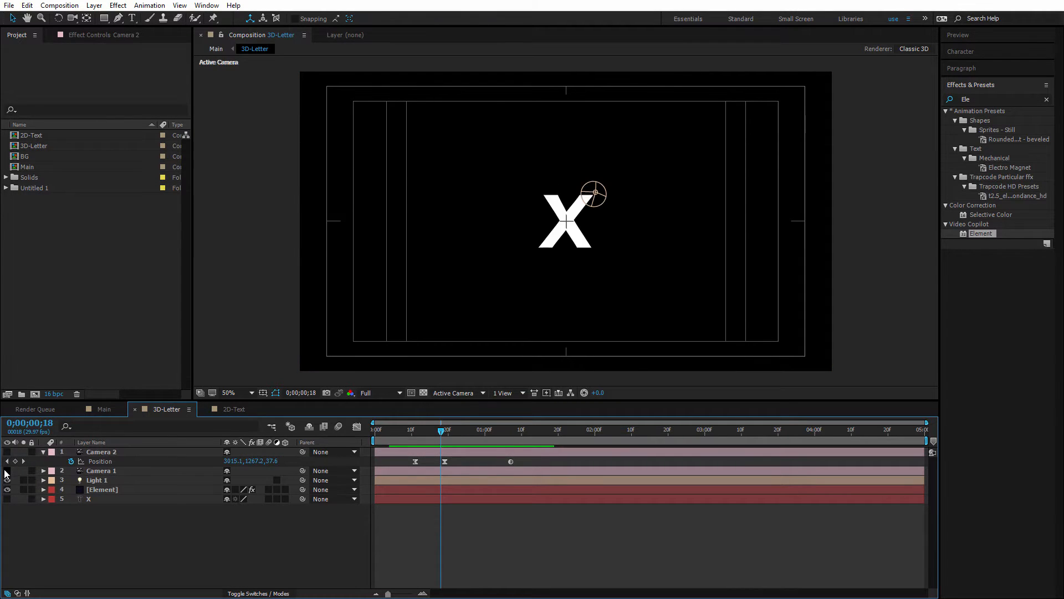
pyautogui.click(7, 470)
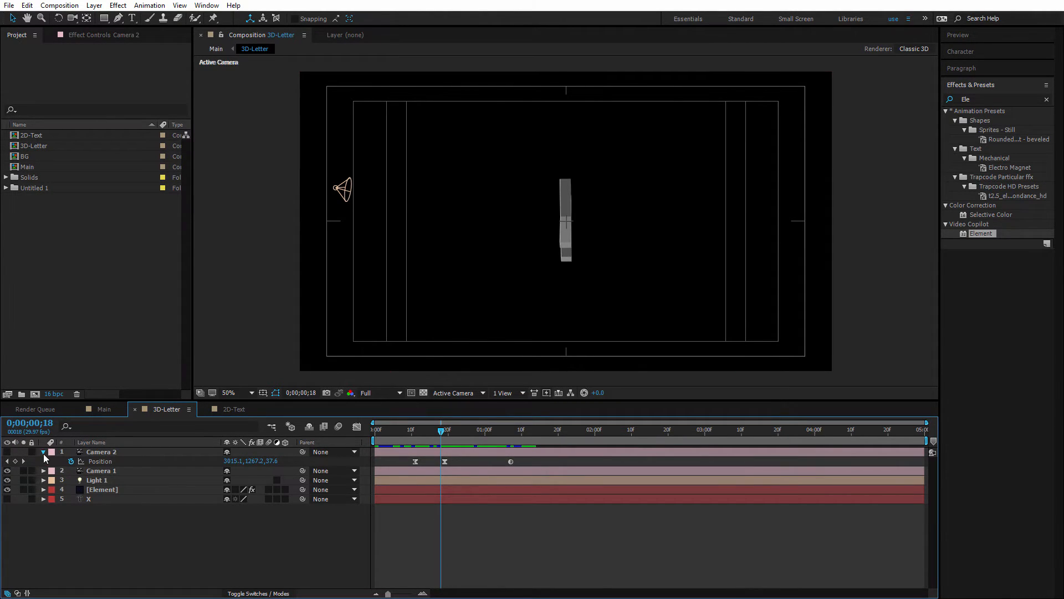
pyautogui.click(44, 451)
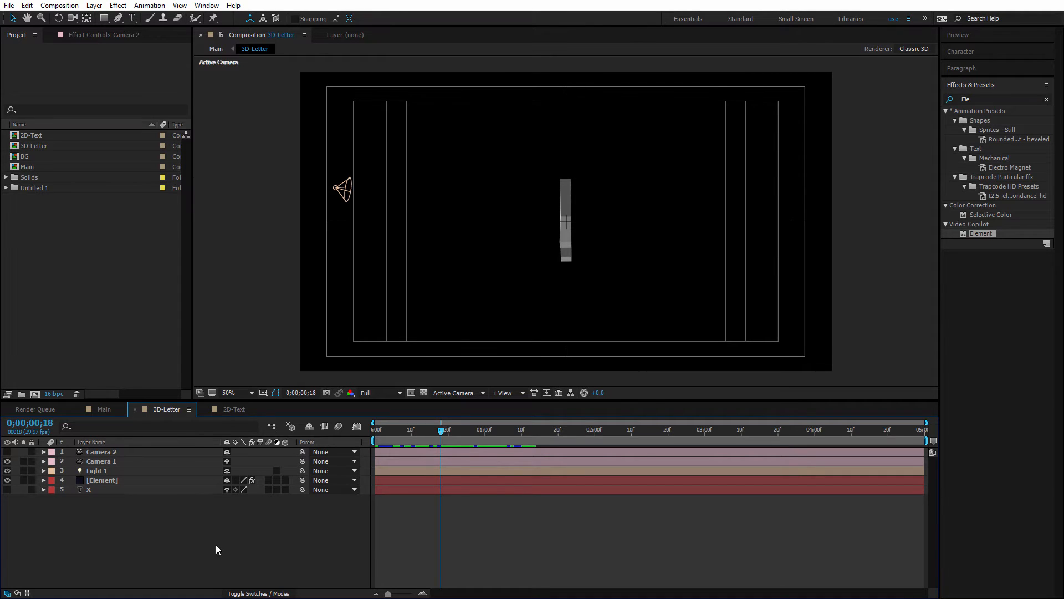
# Go to 0;00;00;08 for a close view of the X, and open Scene Setup for the Element layer's effect.
pyautogui.moveTo(466, 434); pyautogui.dragTo(406, 431)
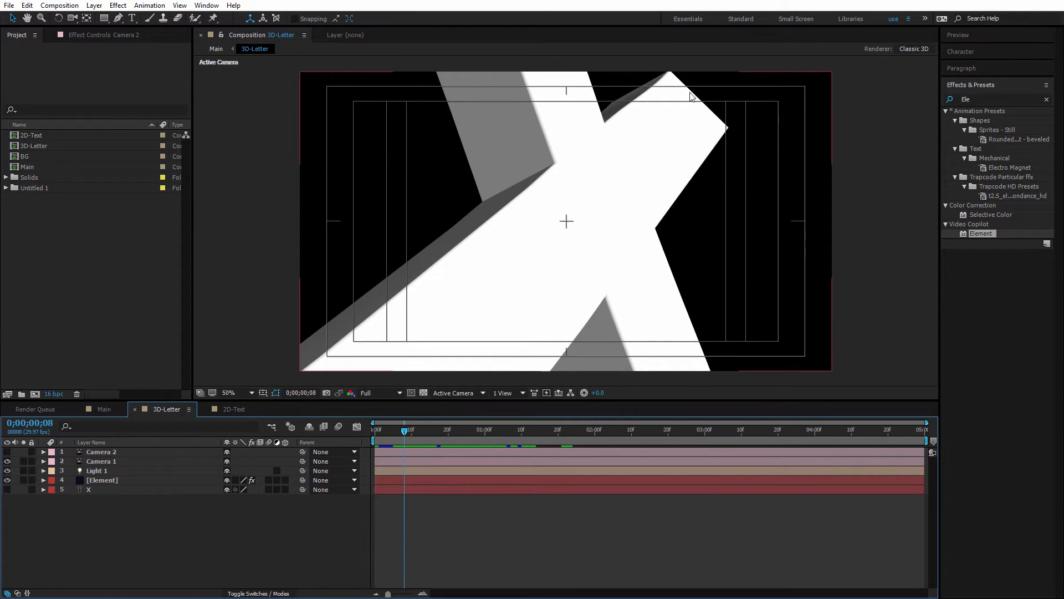
pyautogui.click(115, 480)
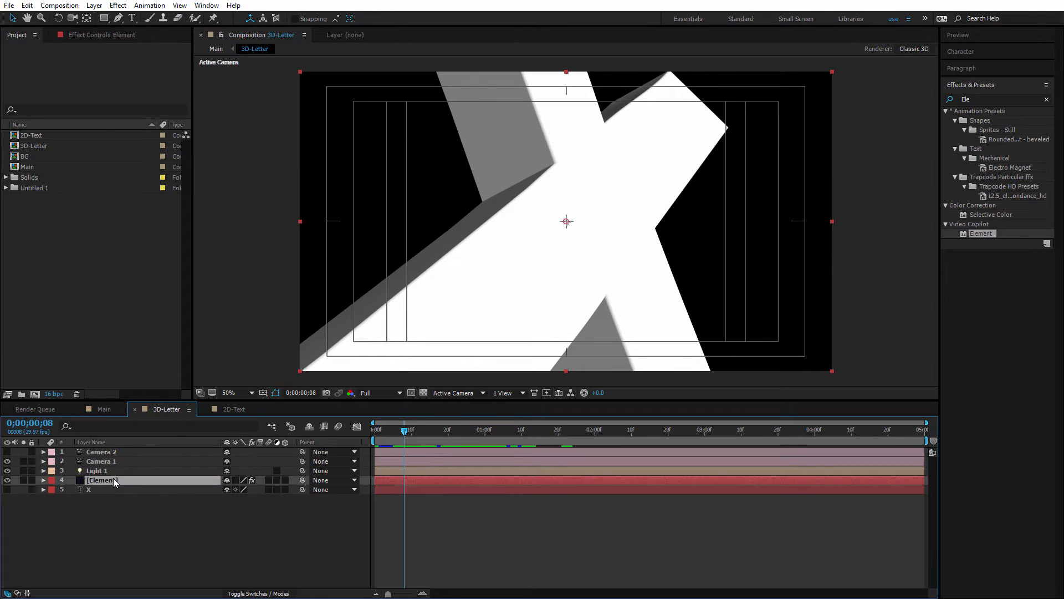
pyautogui.click(100, 35)
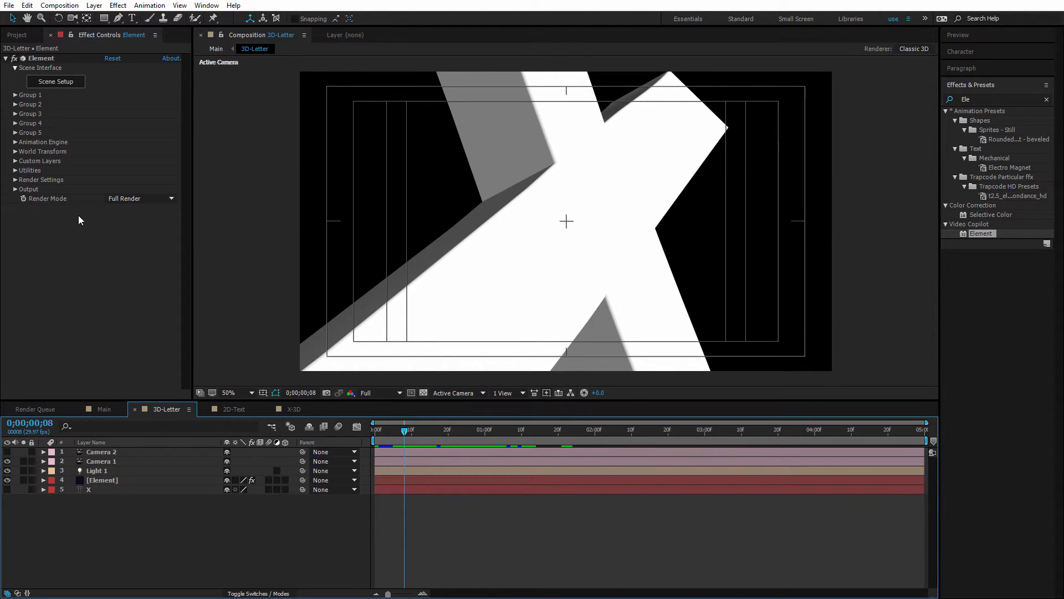
pyautogui.click(65, 82)
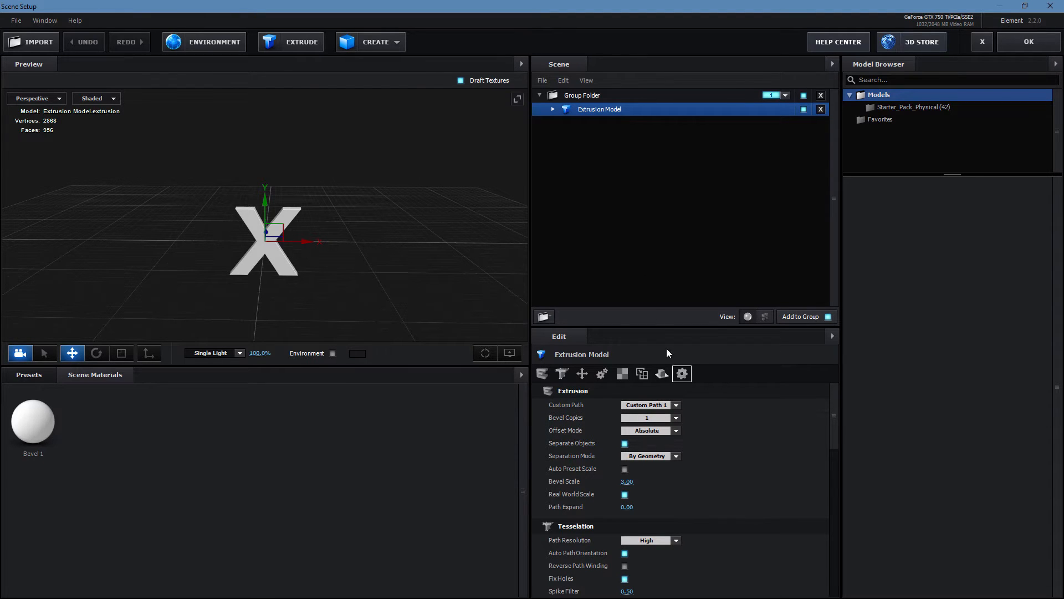
# Select Bevel 1 under the Extrusion Model and set its Bevel Size to 1.17.
pyautogui.click(562, 373)
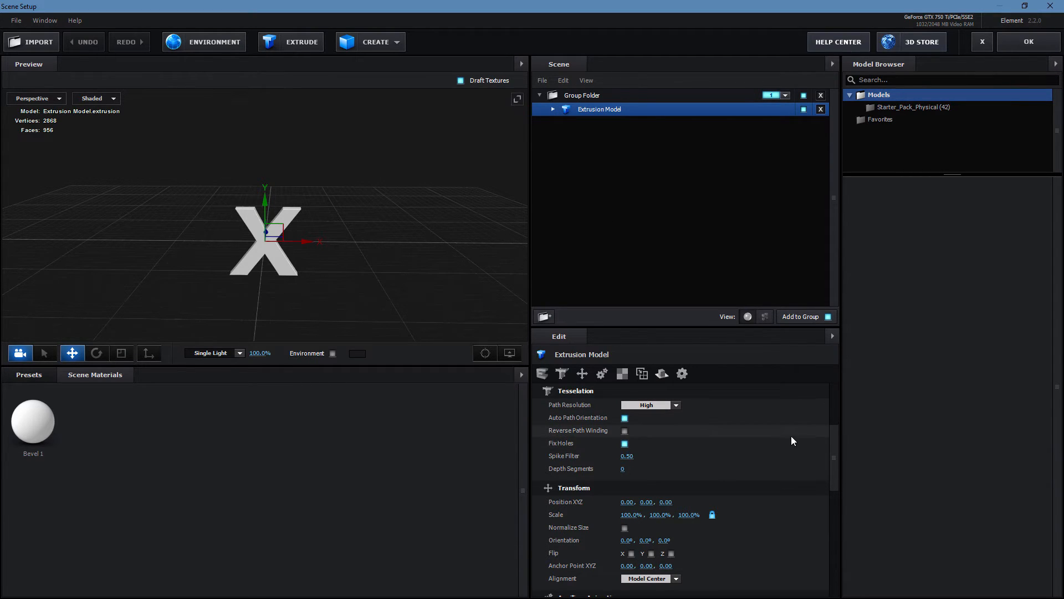
pyautogui.click(553, 108)
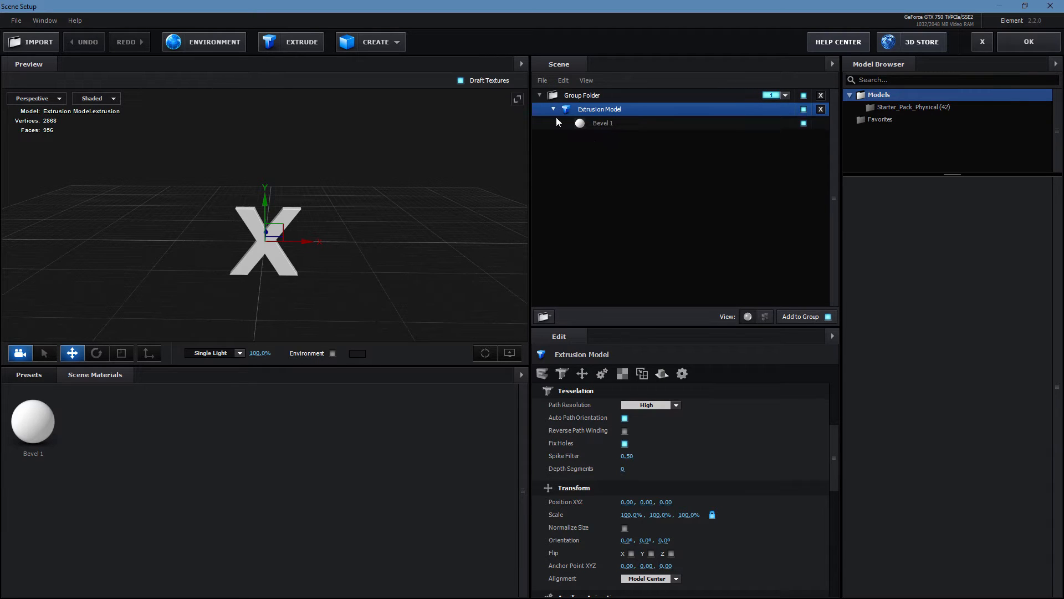
pyautogui.click(607, 123)
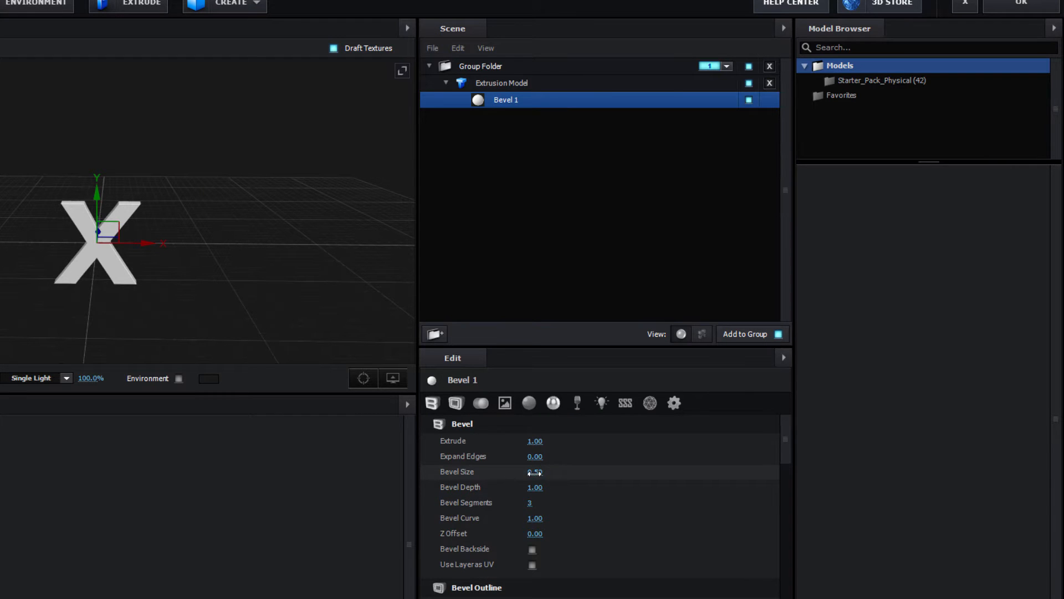
pyautogui.click(534, 472)
pyautogui.write('1.17')
pyautogui.press('Return')
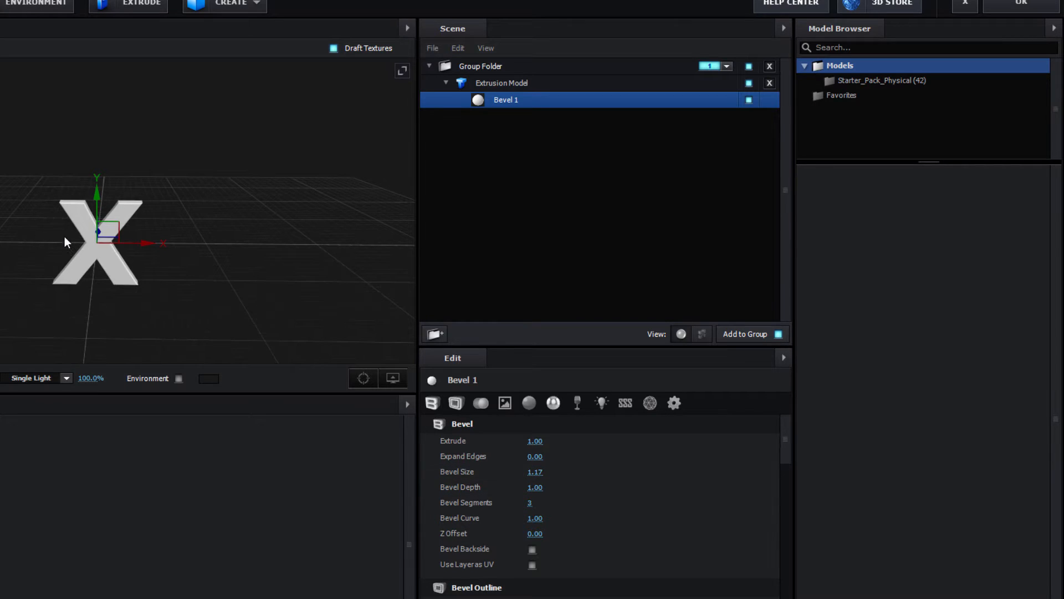
# Set Bevel 1's Bevel Depth to 1.41 while viewing the X's edges up close.
pyautogui.scroll(4, 64, 235)
pyautogui.moveTo(160, 263)
pyautogui.mouseDown()
pyautogui.moveTo(173, 238)
pyautogui.moveTo(164, 268)
pyautogui.mouseUp()
pyautogui.scroll(3, 107, 278)
pyautogui.moveTo(94, 251); pyautogui.dragTo(300, 277)
pyautogui.click(533, 488)
pyautogui.write('1')
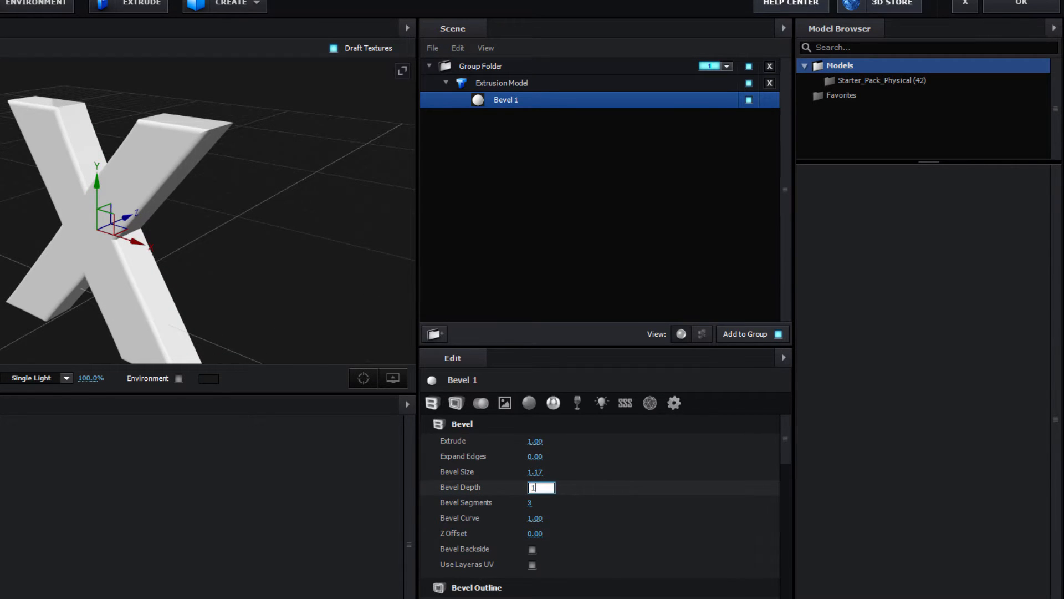
pyautogui.write('.41')
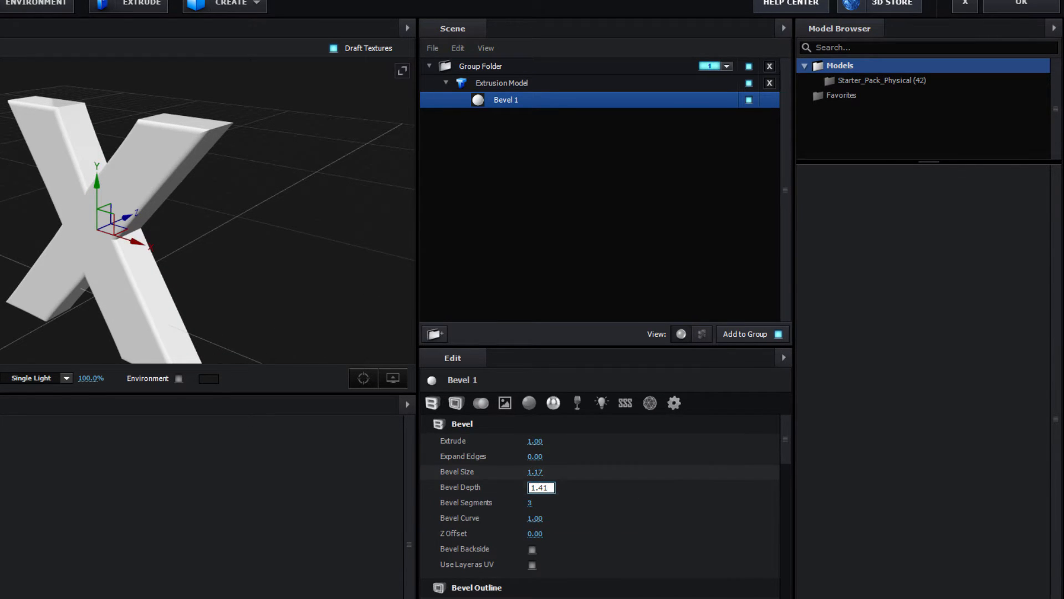
pyautogui.press('Return')
# Raise Bevel 1's Bevel Segments to 14 and inspect the smoothed edges around the X.
pyautogui.moveTo(530, 503)
pyautogui.mouseDown()
pyautogui.moveTo(558, 503)
pyautogui.moveTo(488, 502)
pyautogui.moveTo(540, 497)
pyautogui.mouseUp()
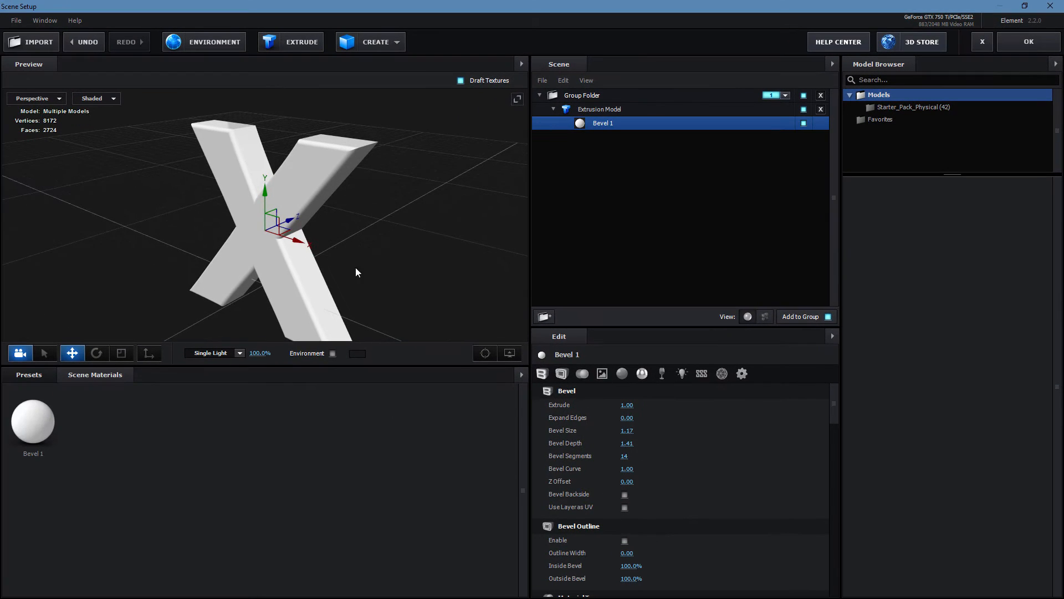
pyautogui.moveTo(355, 271); pyautogui.dragTo(374, 246)
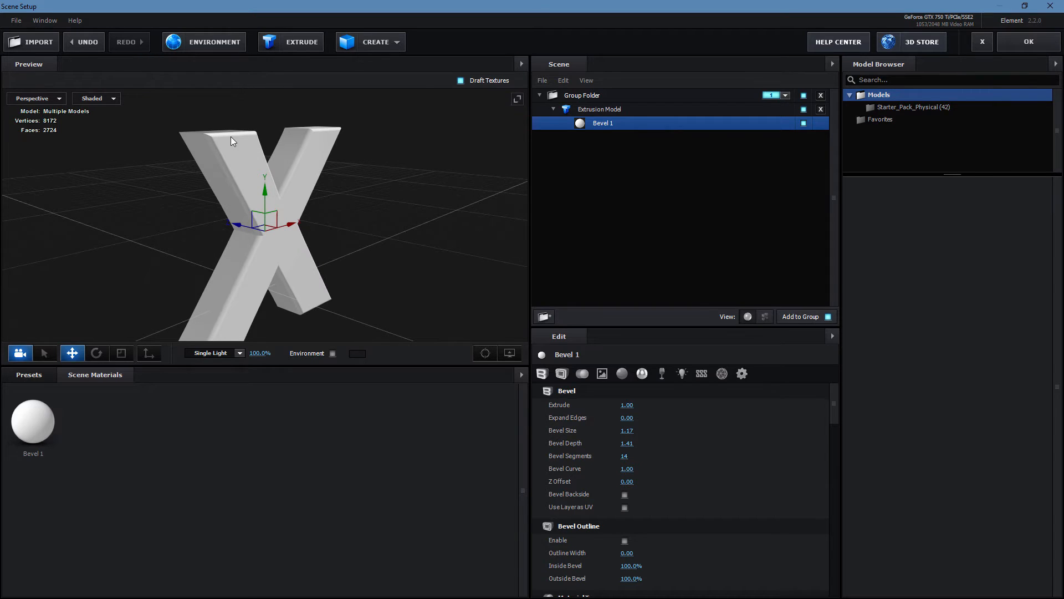
pyautogui.moveTo(231, 137); pyautogui.dragTo(302, 257)
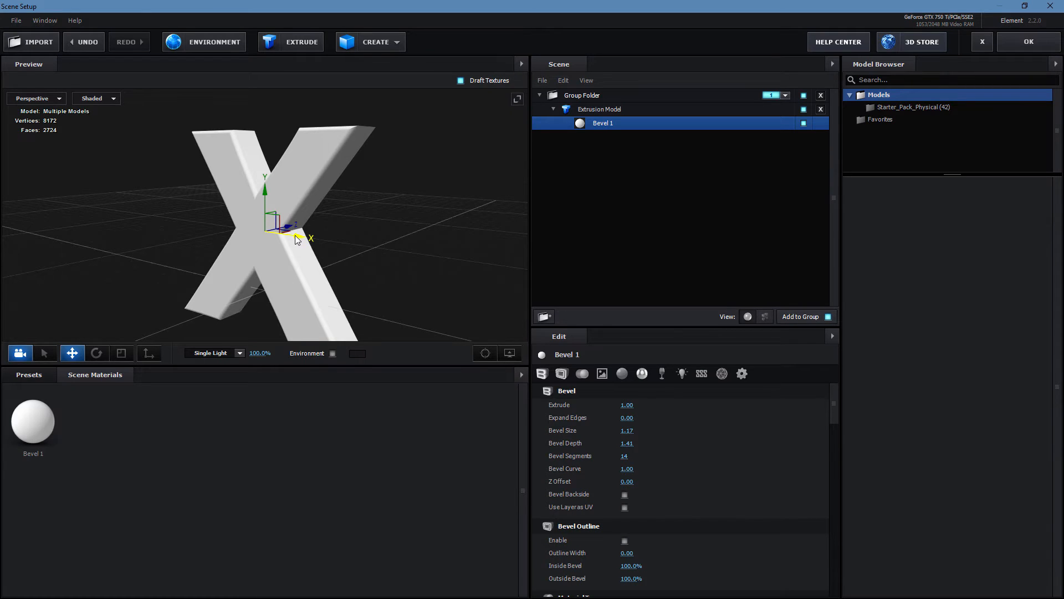
# Enable Bevel Backside for Bevel 1, check the X's rear edges, and accept the scene changes.
pyautogui.click(626, 497)
pyautogui.moveTo(421, 238)
pyautogui.mouseDown()
pyautogui.moveTo(314, 247)
pyautogui.moveTo(416, 240)
pyautogui.mouseUp()
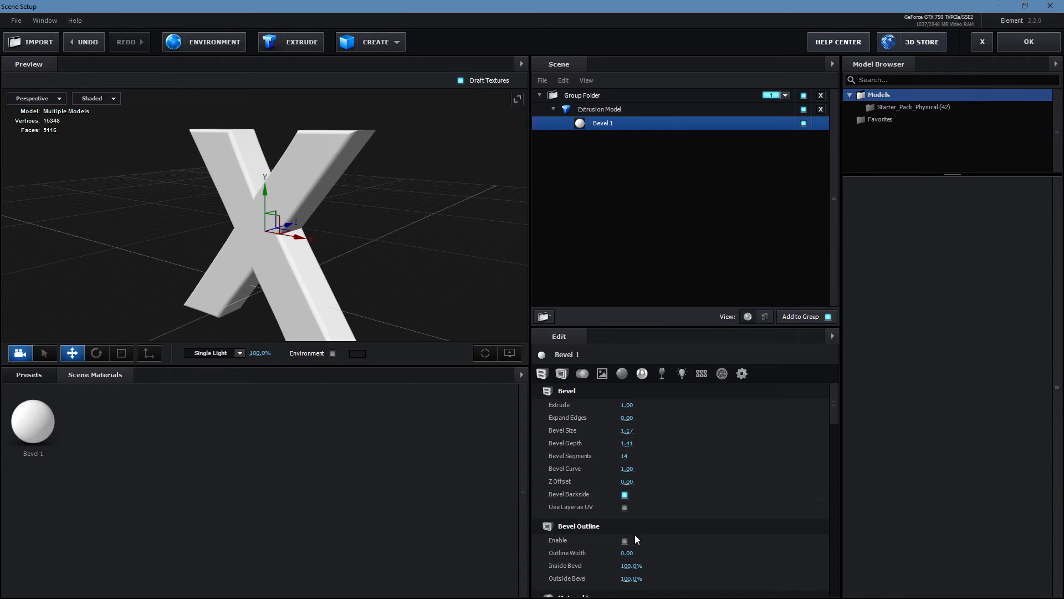
pyautogui.moveTo(310, 242)
pyautogui.mouseDown()
pyautogui.moveTo(351, 237)
pyautogui.moveTo(361, 223)
pyautogui.moveTo(308, 233)
pyautogui.mouseUp()
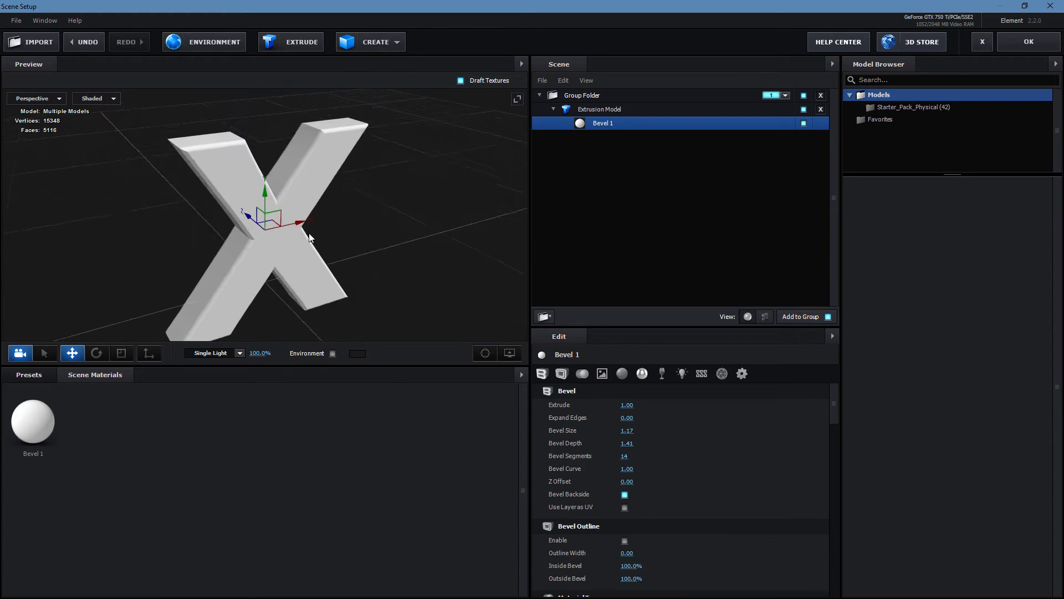
pyautogui.click(1023, 45)
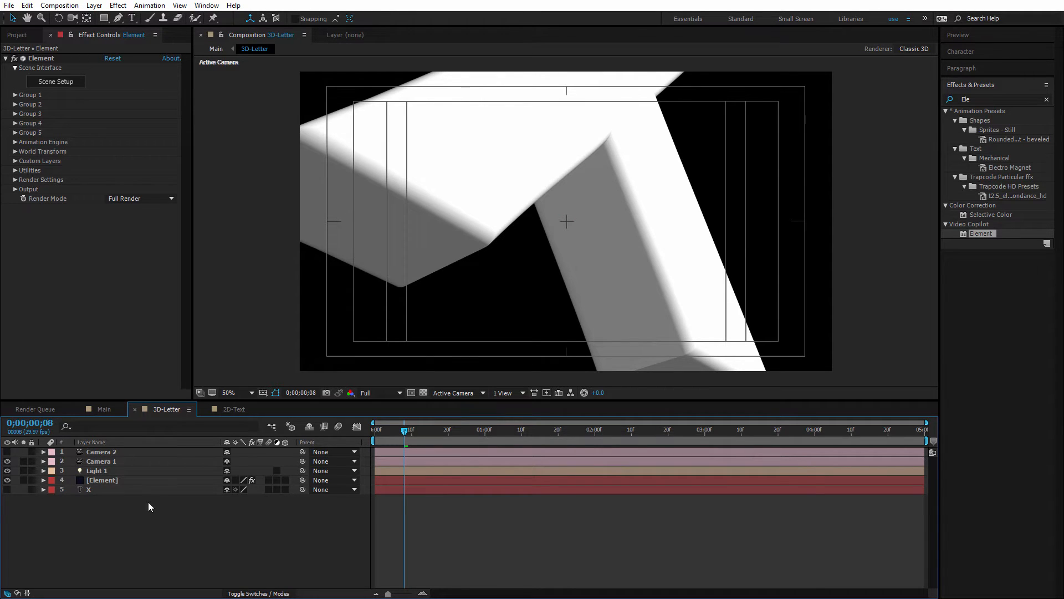
# Check the beveled X against the 2D letters in the Main composition, moving up to 0;00;00;15.
pyautogui.click(109, 408)
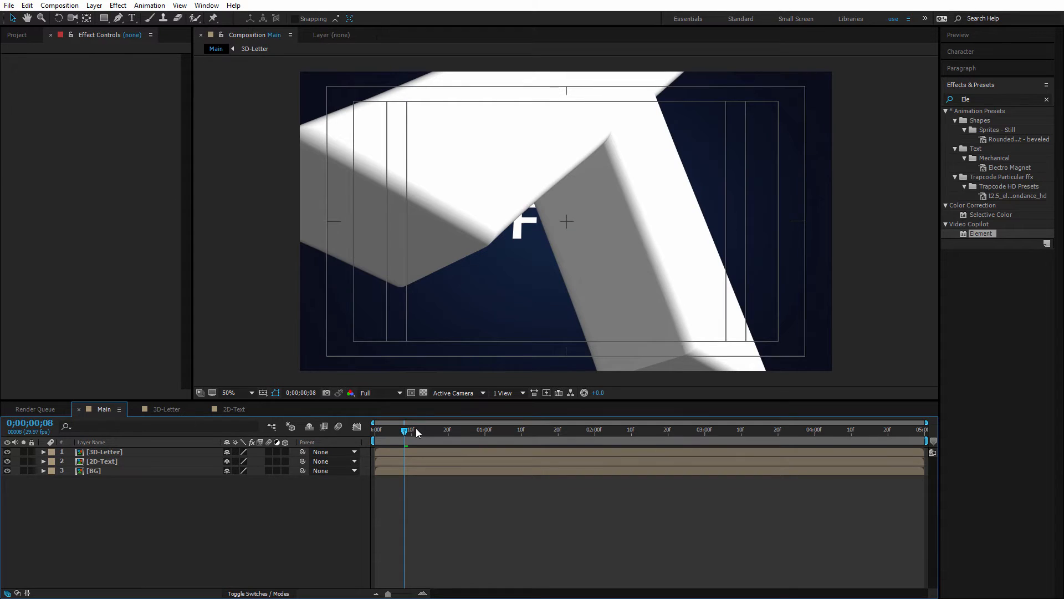
pyautogui.click(415, 427)
pyautogui.click(430, 431)
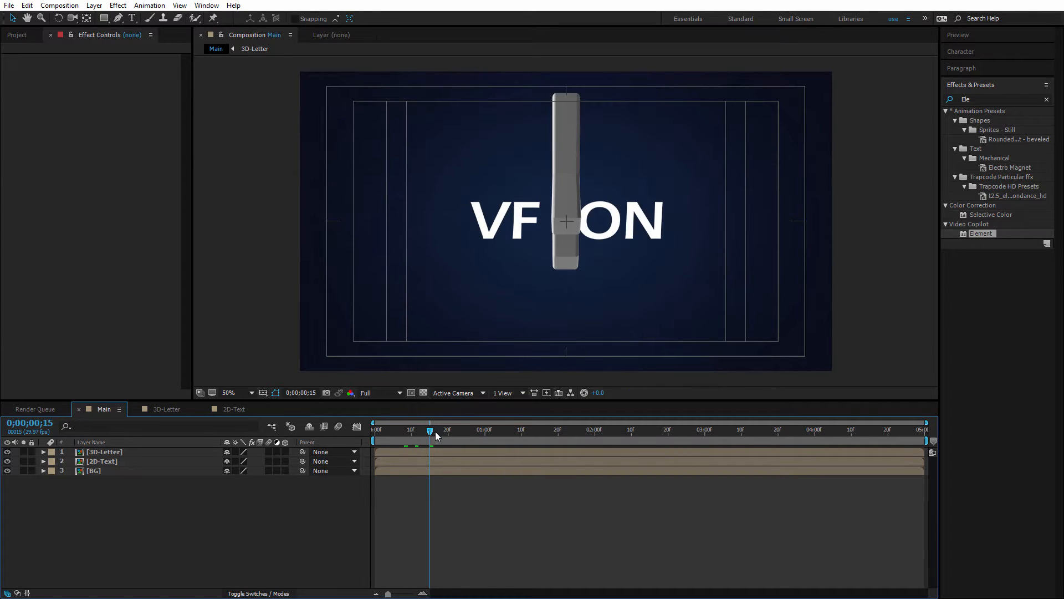
# Go to 0;00;01;07 and show the X text layer in 3D-Letter as an alignment reference, comparing it with the title in Main.
pyautogui.moveTo(436, 432); pyautogui.dragTo(552, 423)
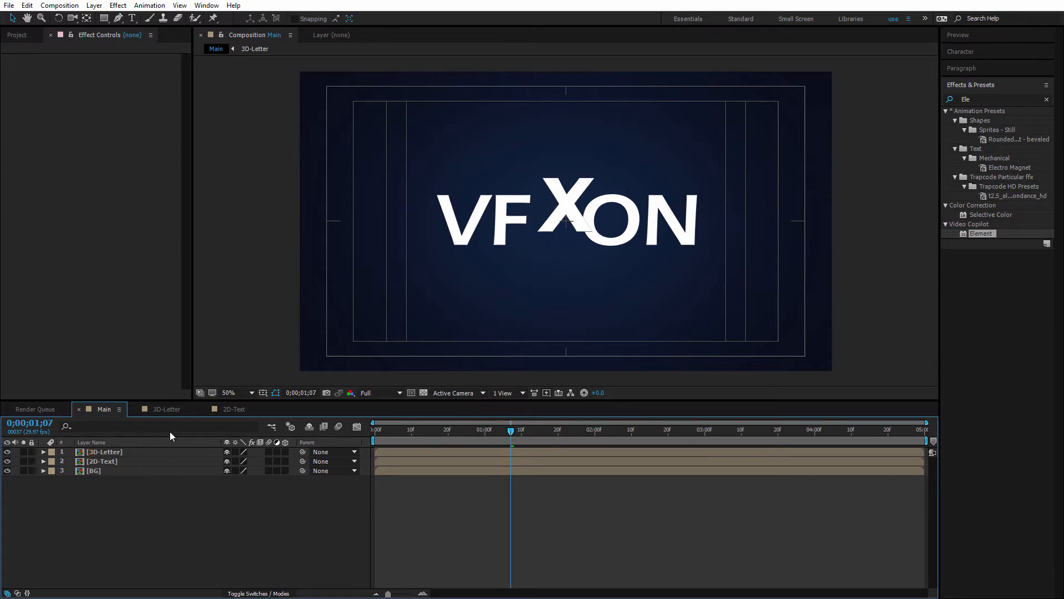
pyautogui.click(168, 411)
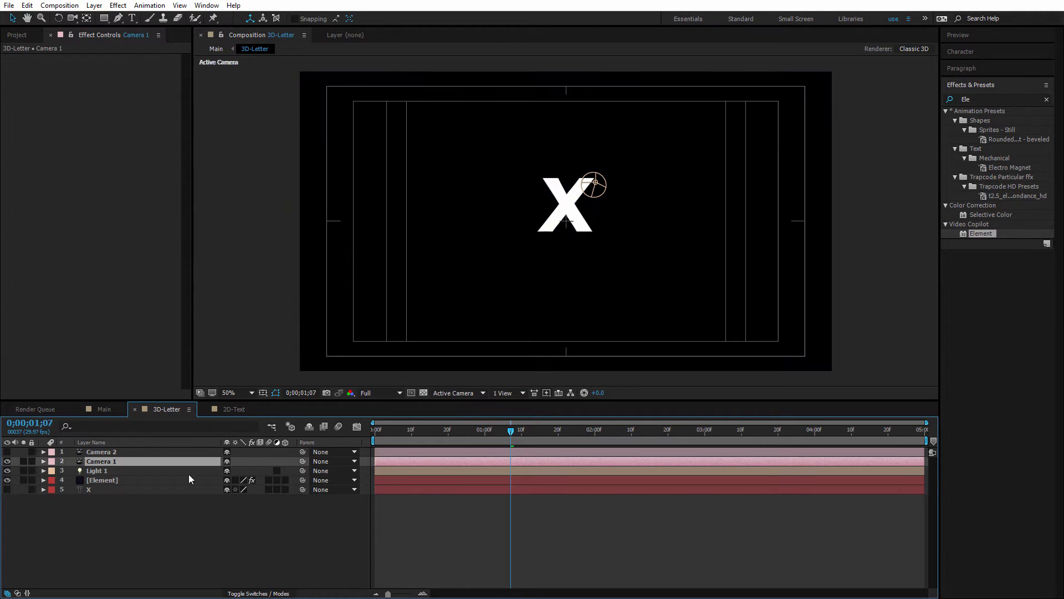
pyautogui.click(7, 490)
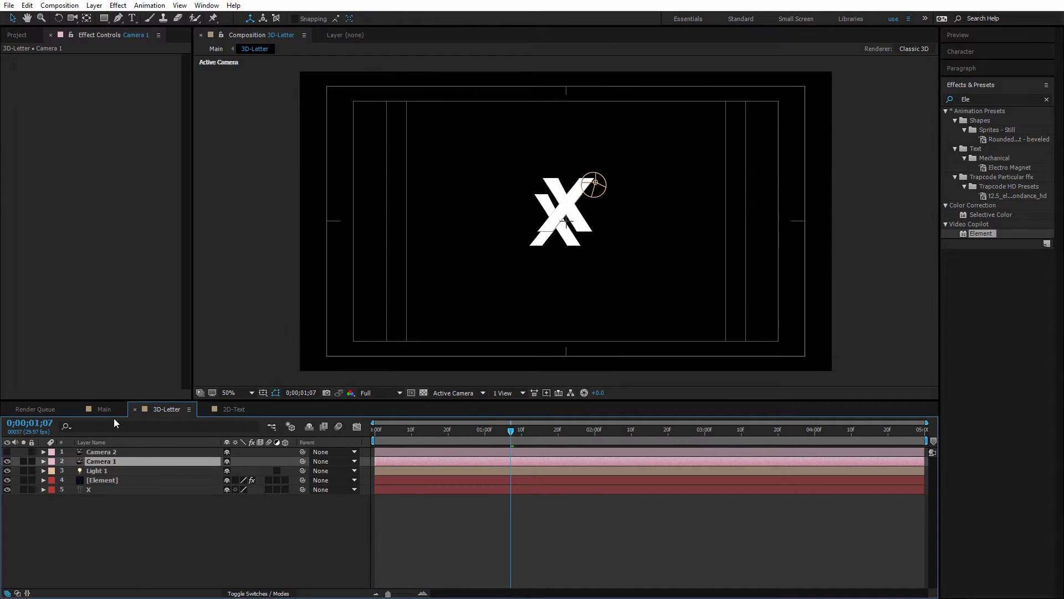
pyautogui.click(111, 410)
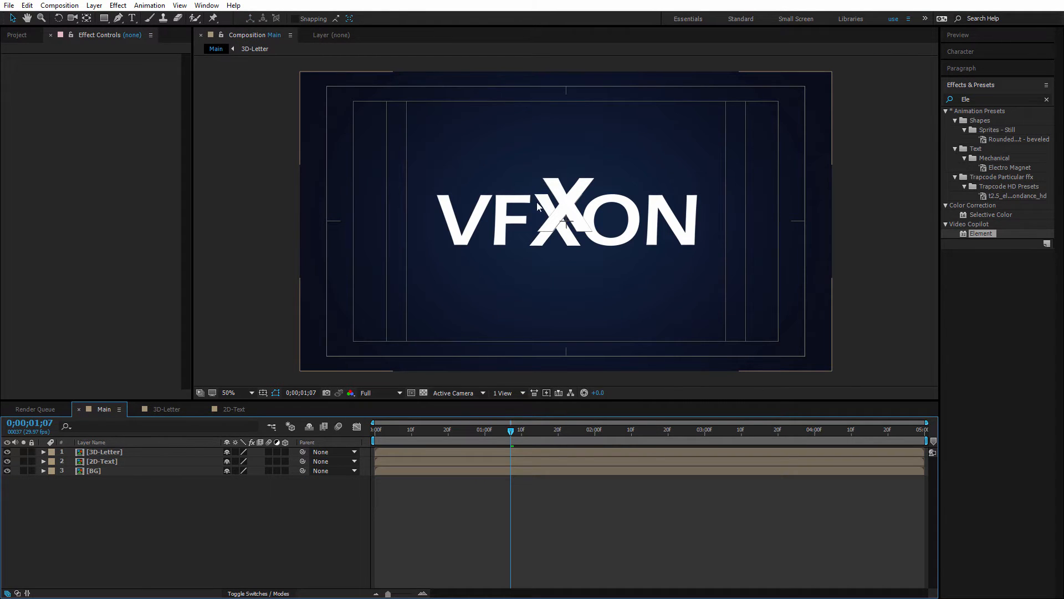
pyautogui.click(173, 410)
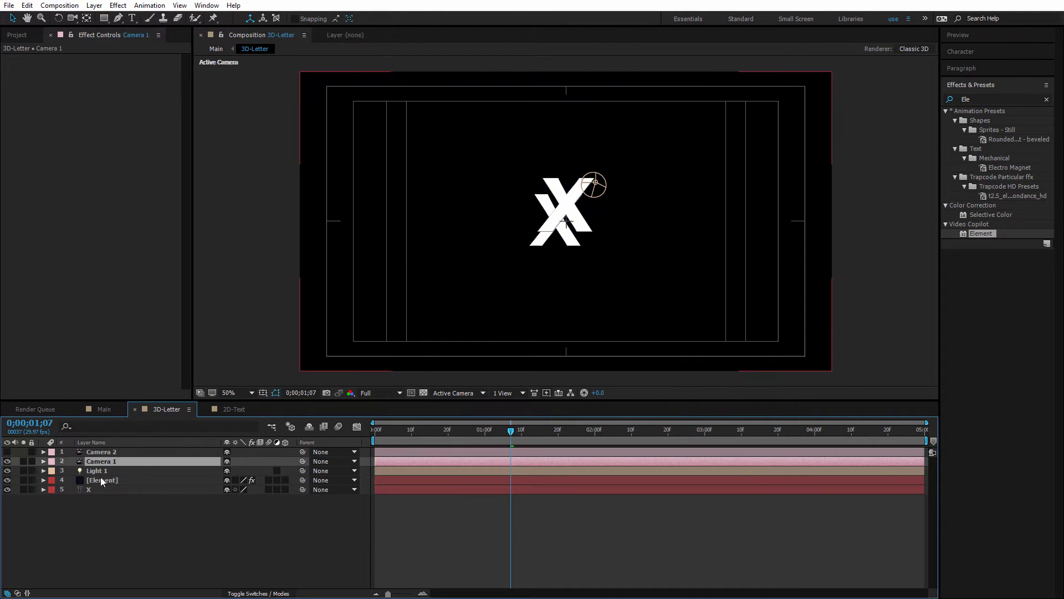
# Reveal both cameras' transforms and set Camera 1's Point of Interest to 993, 488, 0 so the 3D X covers the reference X.
pyautogui.click(44, 461)
pyautogui.click(43, 452)
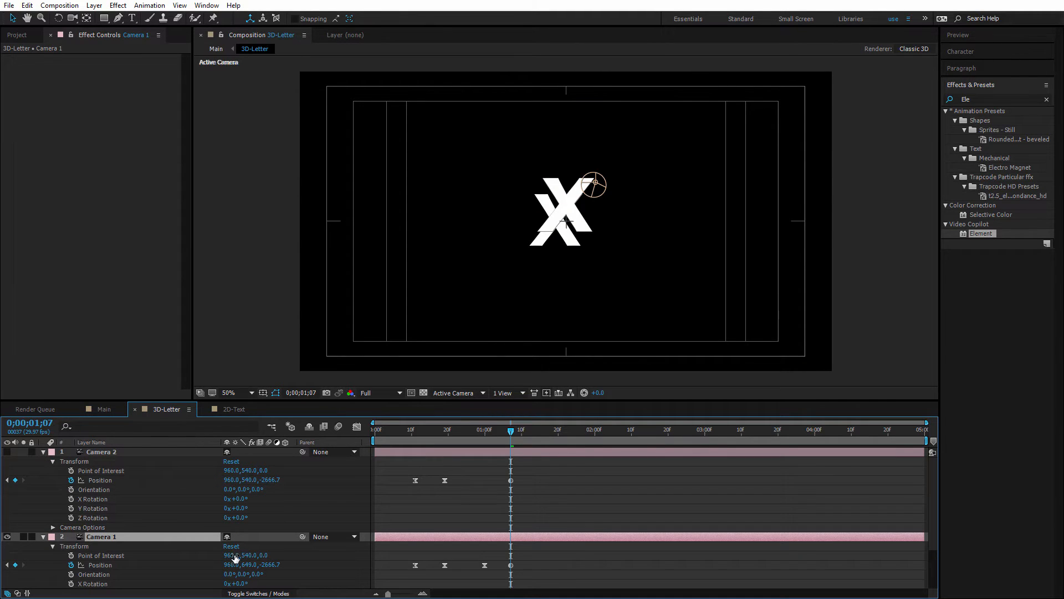
pyautogui.moveTo(235, 557); pyautogui.dragTo(413, 513)
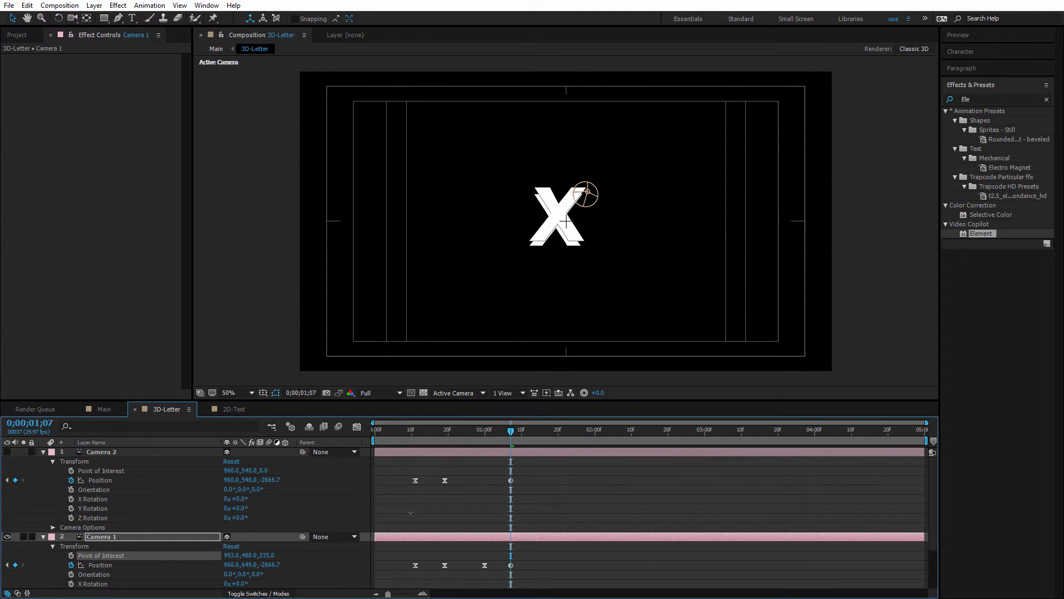
pyautogui.hotkey('ctrl', 'z')
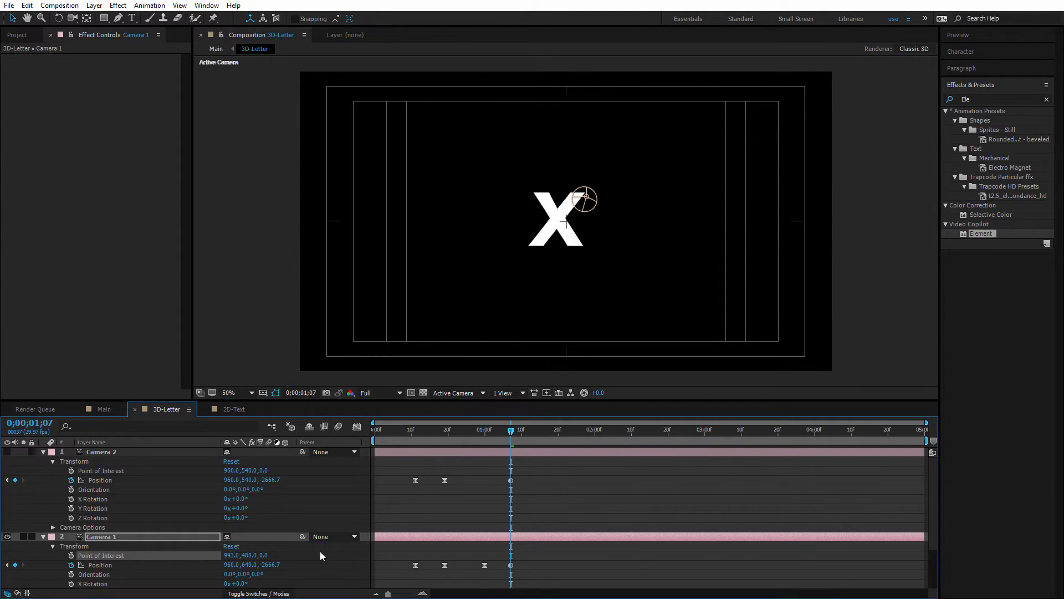
# Match Camera 2's Point of Interest to Camera 1 with X 993 and Y 488.
pyautogui.click(249, 555)
pyautogui.hotkey('ctrl', 'c')
pyautogui.click(248, 471)
pyautogui.hotkey('ctrl', 'v')
pyautogui.click(288, 477)
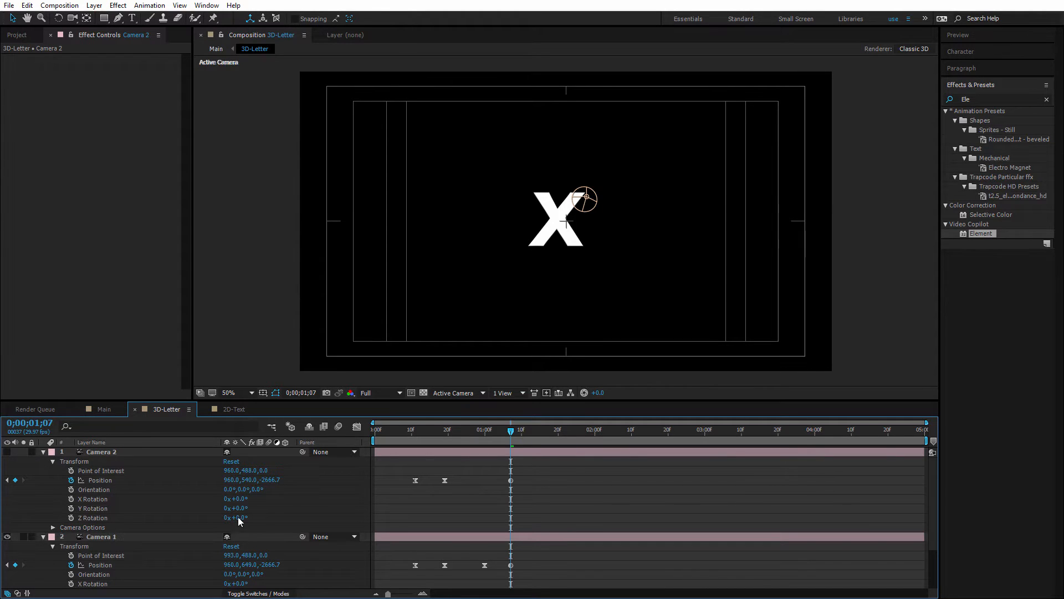
pyautogui.click(227, 555)
pyautogui.hotkey('ctrl', 'c')
pyautogui.click(231, 471)
pyautogui.hotkey('ctrl', 'v')
pyautogui.click(287, 466)
# Set Camera 1's Point of Interest X to 989, comparing the X's alignment with the title in Main before and after.
pyautogui.click(107, 409)
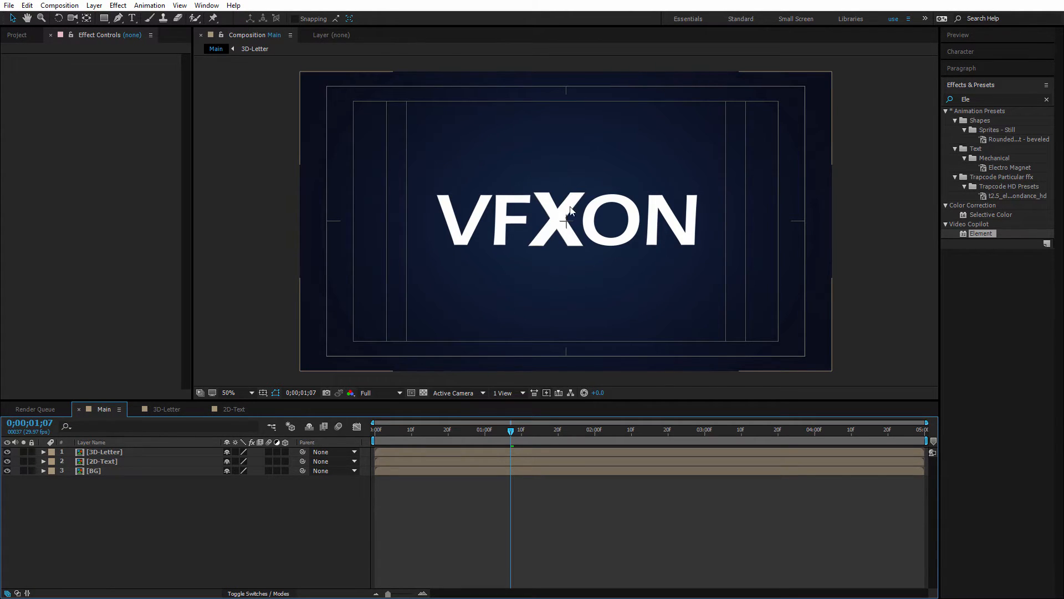
pyautogui.click(169, 408)
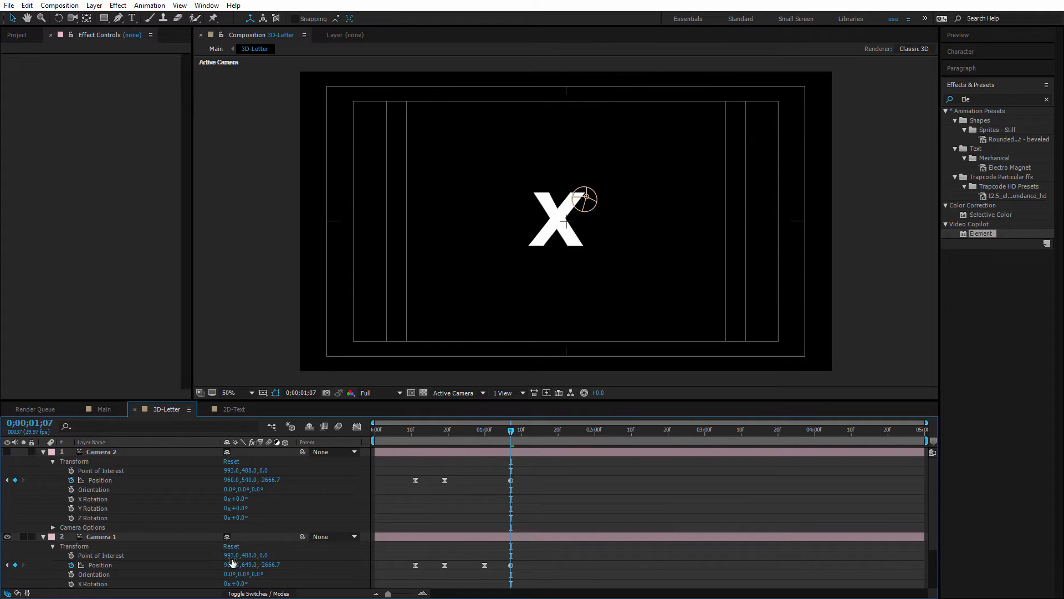
pyautogui.moveTo(231, 555); pyautogui.dragTo(224, 555)
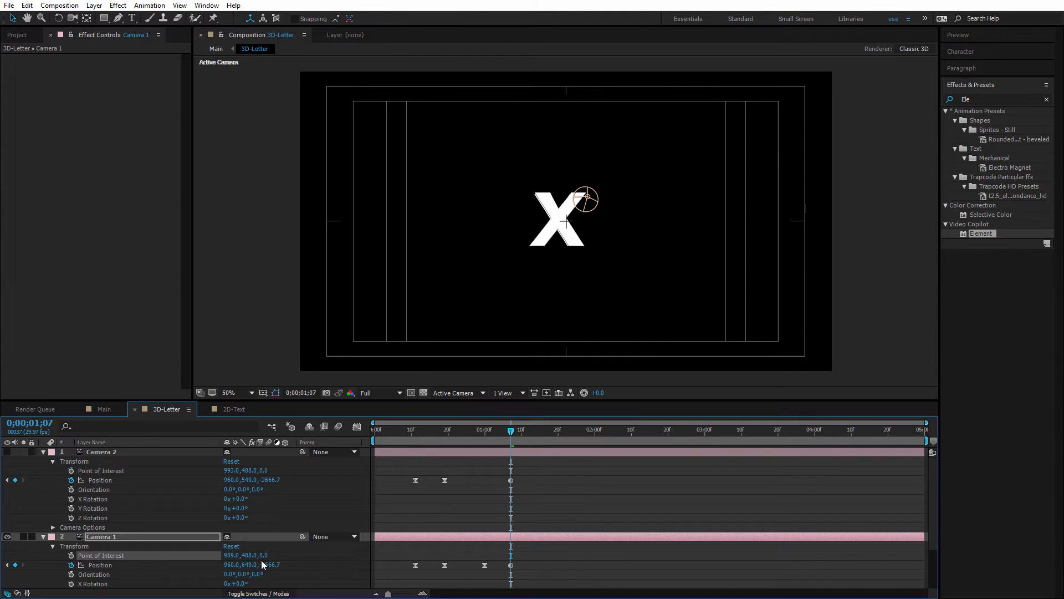
pyautogui.click(109, 409)
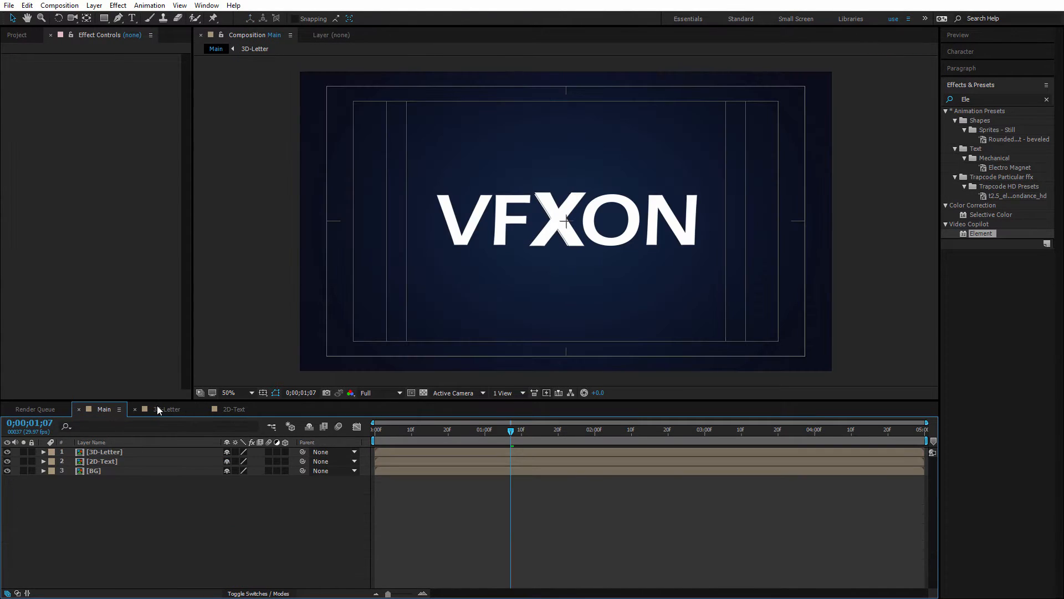
pyautogui.click(158, 408)
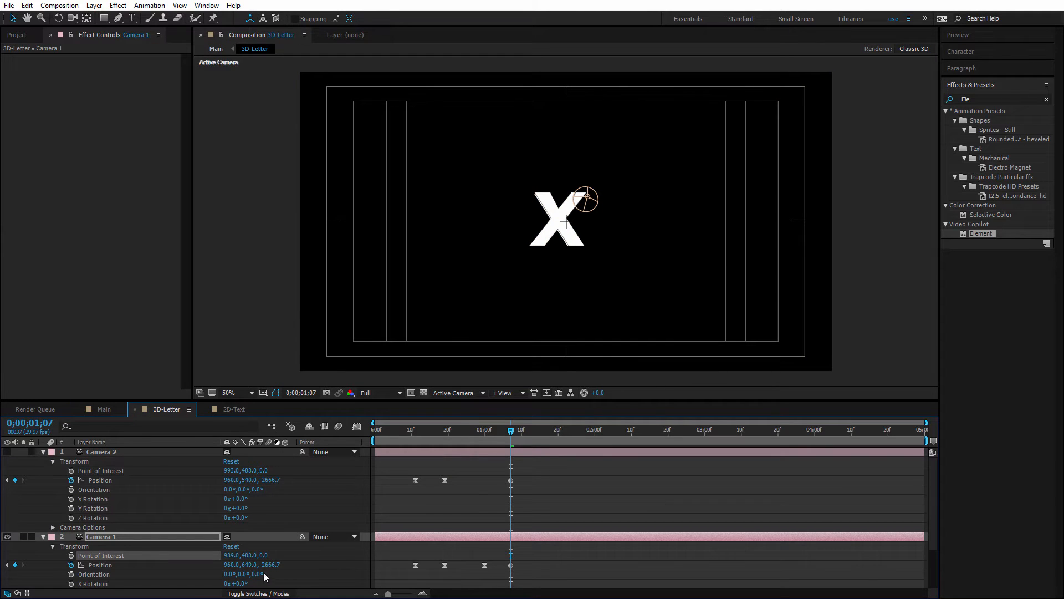
# Try moving Camera 1 closer to the X along Z and compare the letter's size with the title in Main.
pyautogui.moveTo(271, 565); pyautogui.dragTo(342, 548)
pyautogui.click(105, 409)
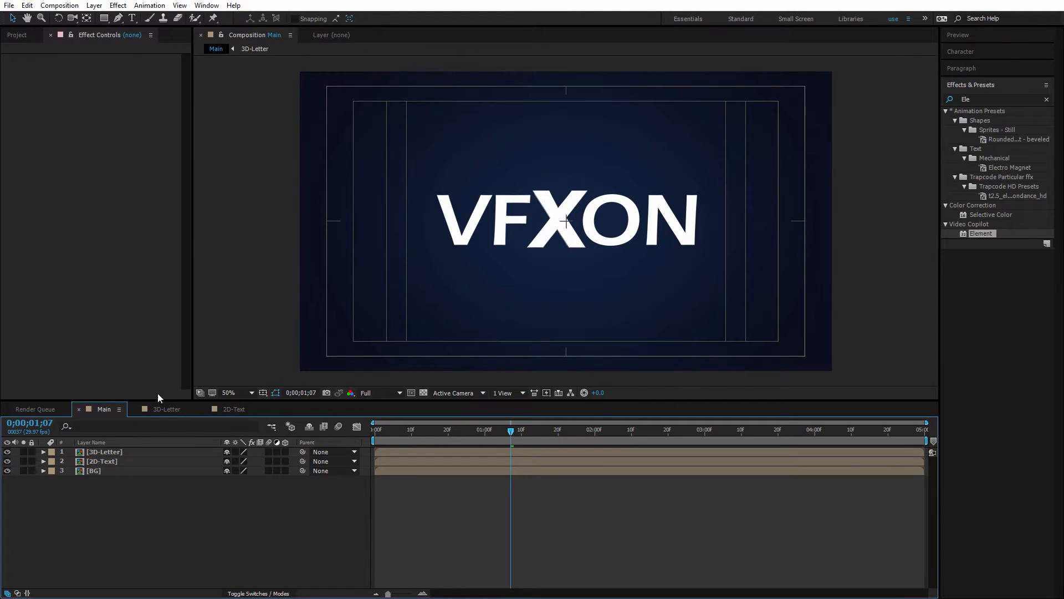
pyautogui.click(152, 409)
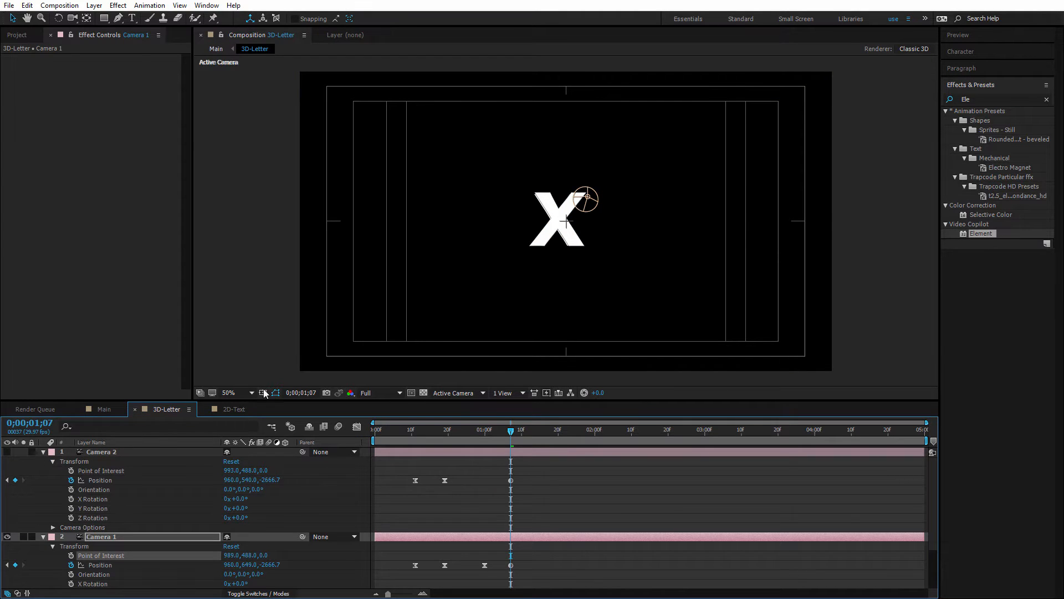
pyautogui.click(105, 409)
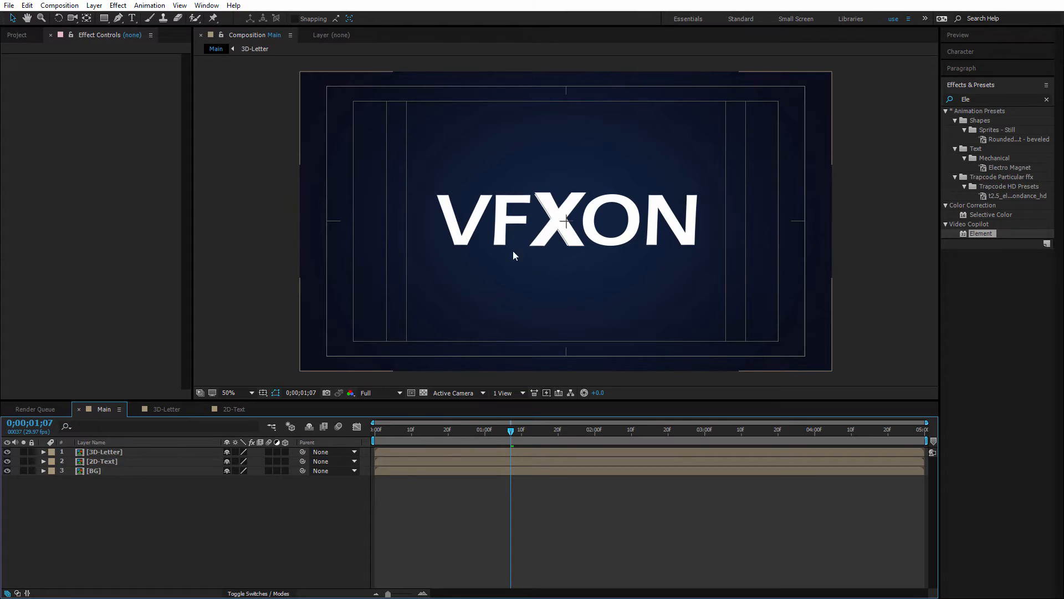
pyautogui.click(167, 409)
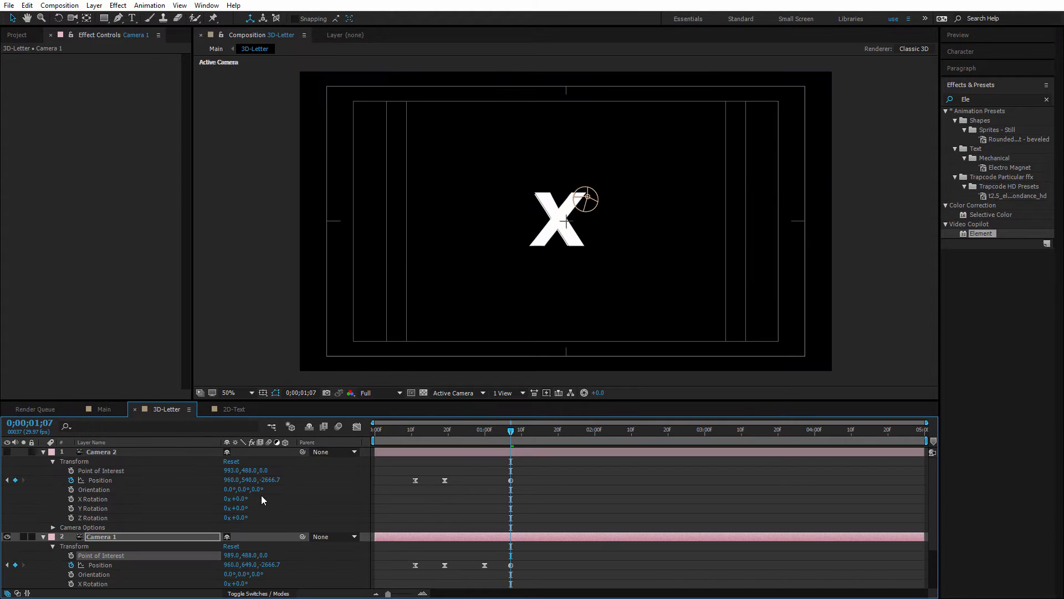
# Set Camera 1's Position Z to -2749.7 and copy that value to Camera 2's Position Z.
pyautogui.moveTo(271, 566); pyautogui.dragTo(181, 534)
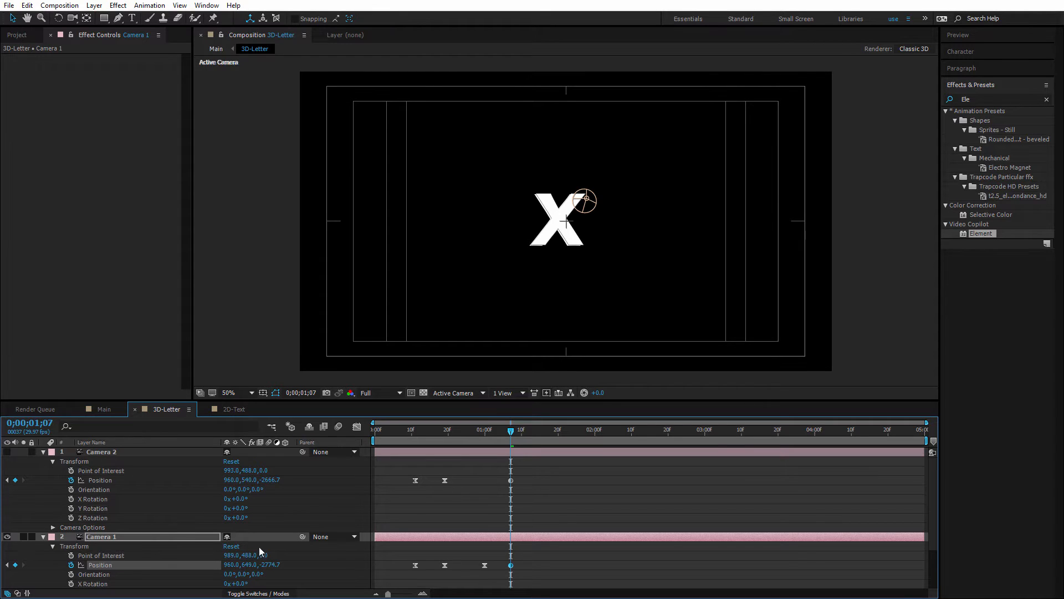
pyautogui.moveTo(271, 564); pyautogui.dragTo(277, 564)
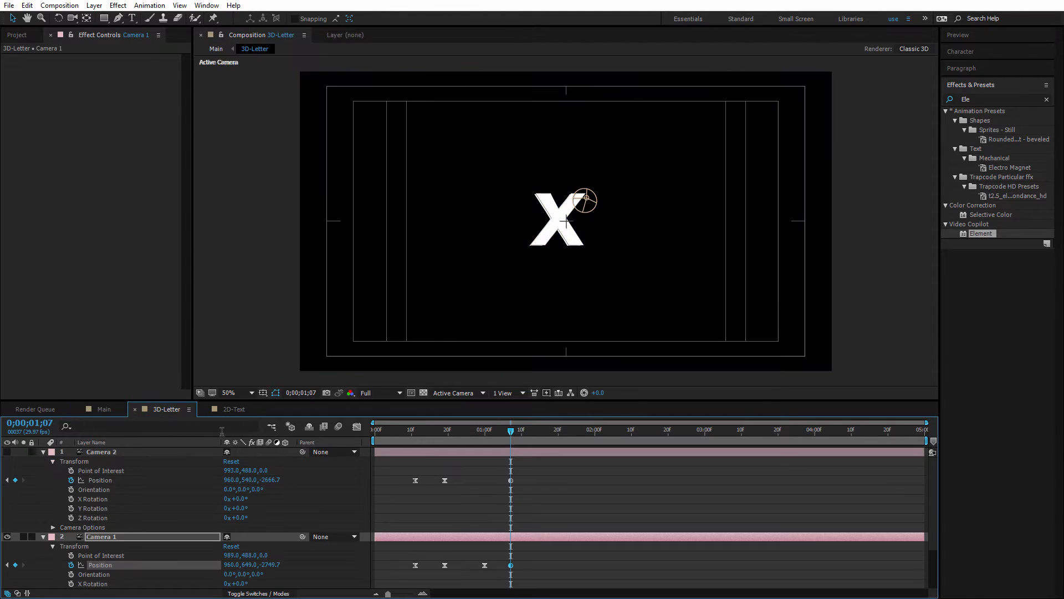
pyautogui.click(272, 565)
pyautogui.click(271, 480)
pyautogui.hotkey('ctrl', 'v')
pyautogui.click(308, 478)
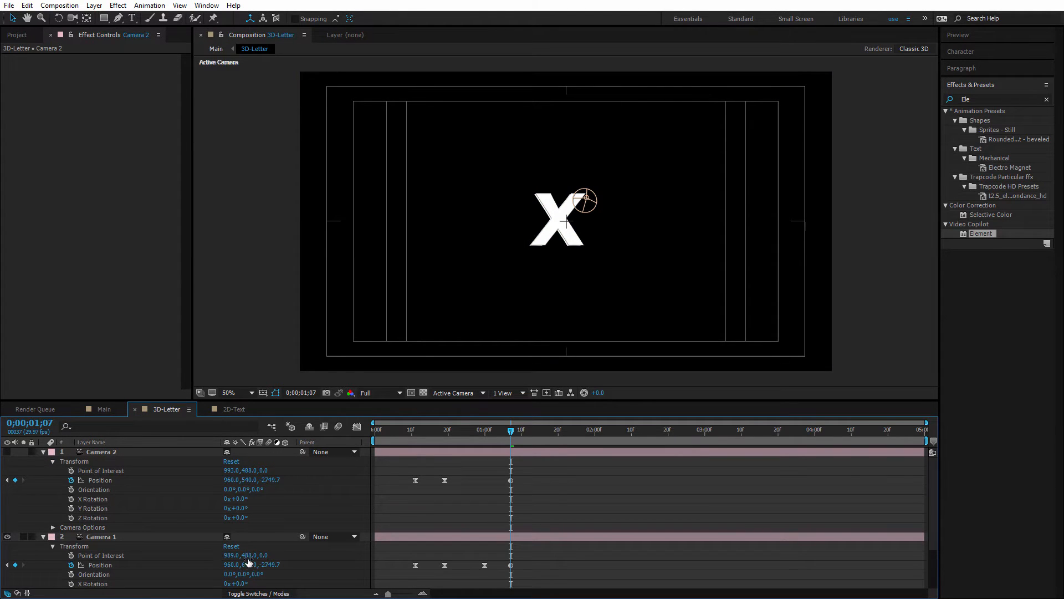
# Copy Camera 1's Point of Interest X of 989 and Position Y of 649 to Camera 2.
pyautogui.click(230, 555)
pyautogui.hotkey('ctrl', 'c')
pyautogui.click(230, 470)
pyautogui.hotkey('ctrl', 'v')
pyautogui.click(286, 471)
pyautogui.click(249, 565)
pyautogui.hotkey('ctrl', 'c')
pyautogui.click(250, 479)
pyautogui.hotkey('ctrl', 'v')
pyautogui.click(315, 481)
pyautogui.click(252, 573)
# Collapse both cameras' properties, hide the reference X text layer in 3D-Letter, and check the aligned title in Main.
pyautogui.click(44, 451)
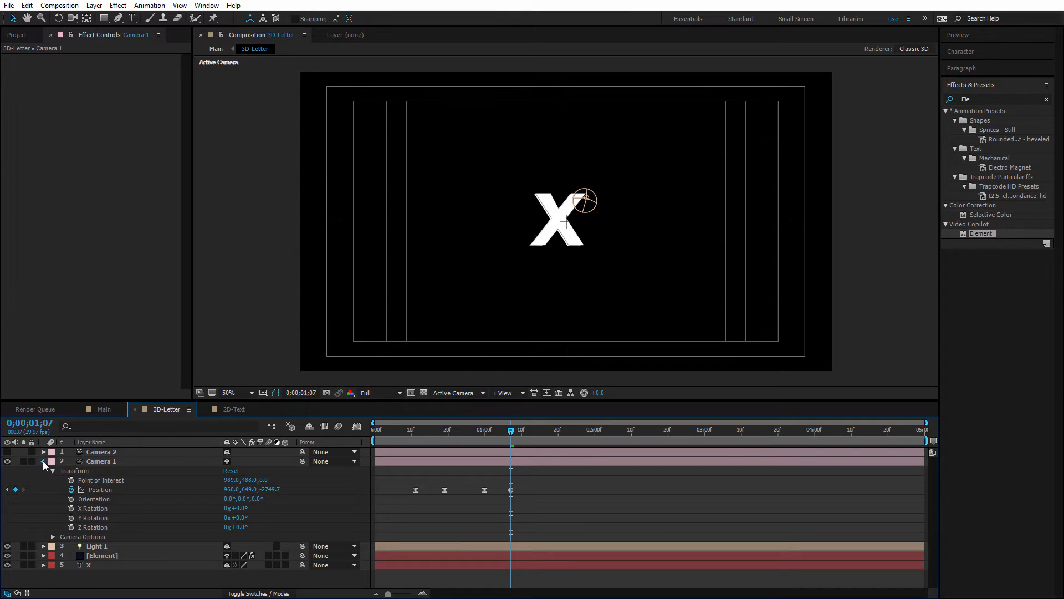
pyautogui.click(43, 461)
pyautogui.click(101, 409)
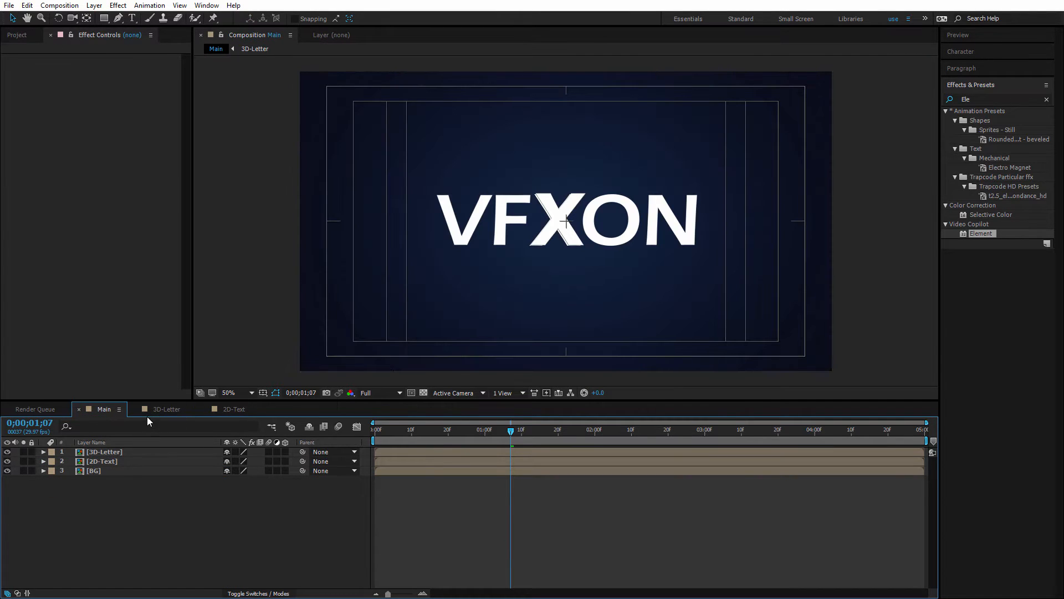
pyautogui.click(164, 409)
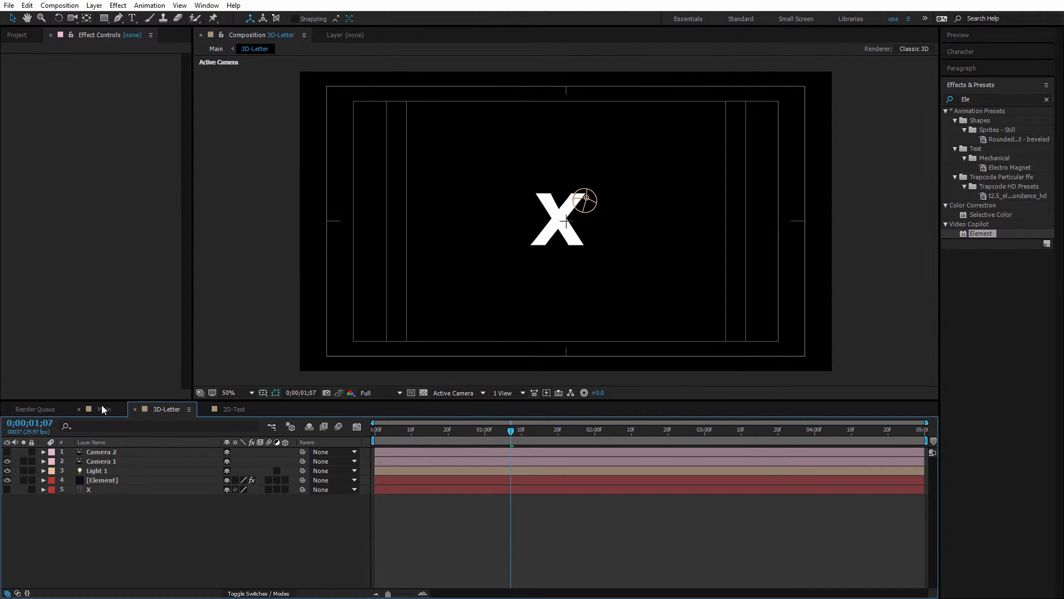
pyautogui.click(104, 409)
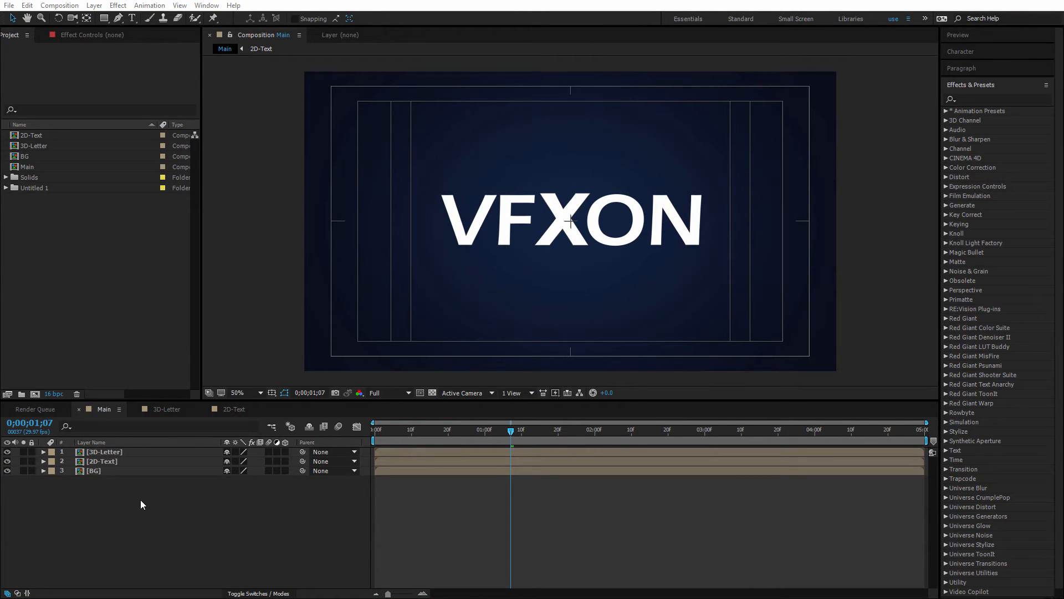
# Create a black 1920 by 1080 solid named Spark in the Main composition.
pyautogui.rightClick(141, 500)
pyautogui.moveTo(244, 394)
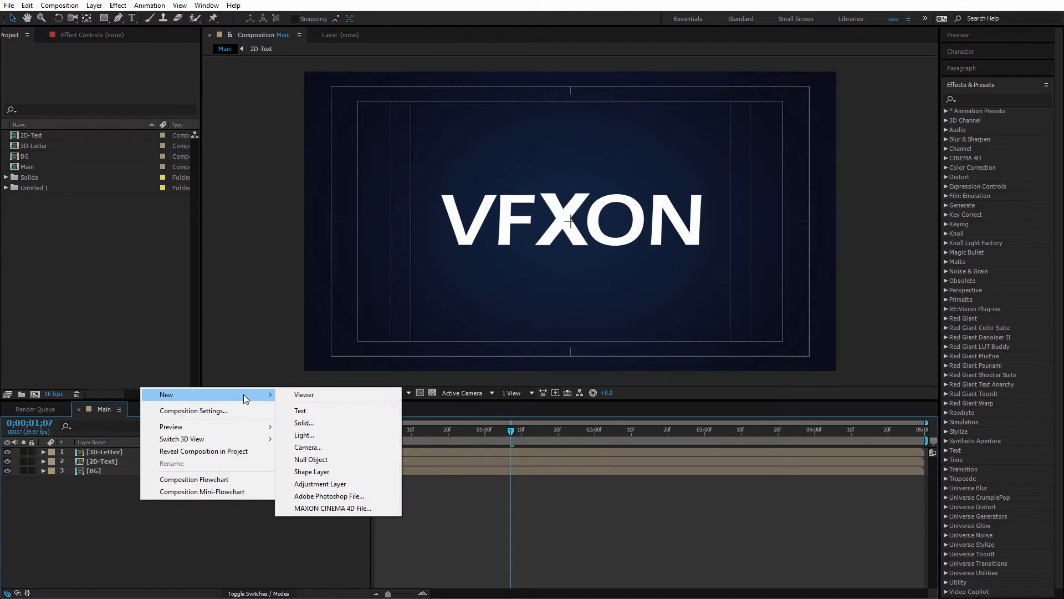
pyautogui.click(316, 419)
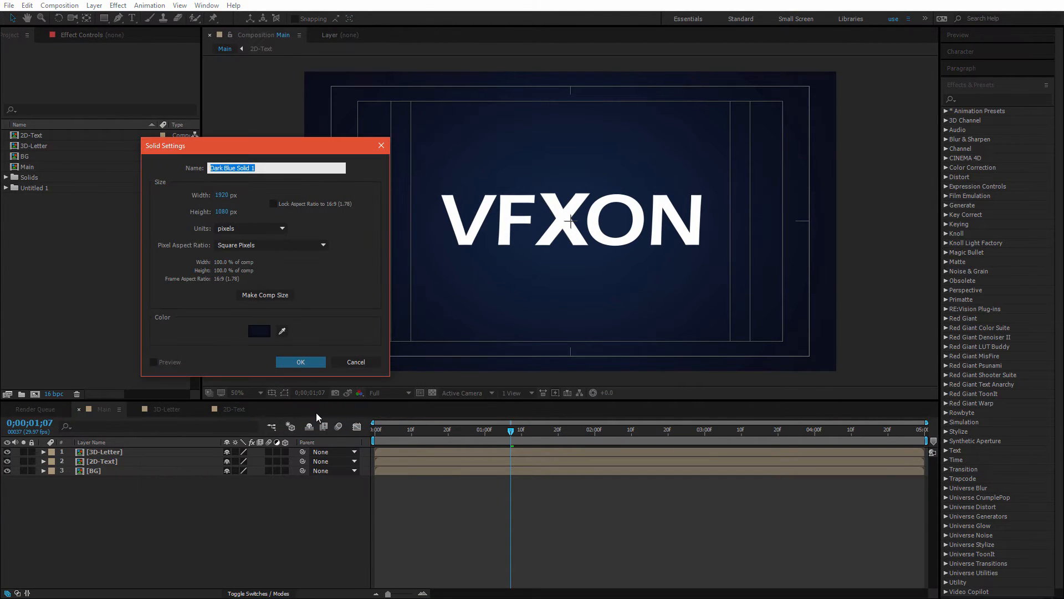
pyautogui.write('Particles')
pyautogui.hotkey('ctrl', 'a')
pyautogui.write('Spar')
pyautogui.click(259, 331)
pyautogui.click(80, 361)
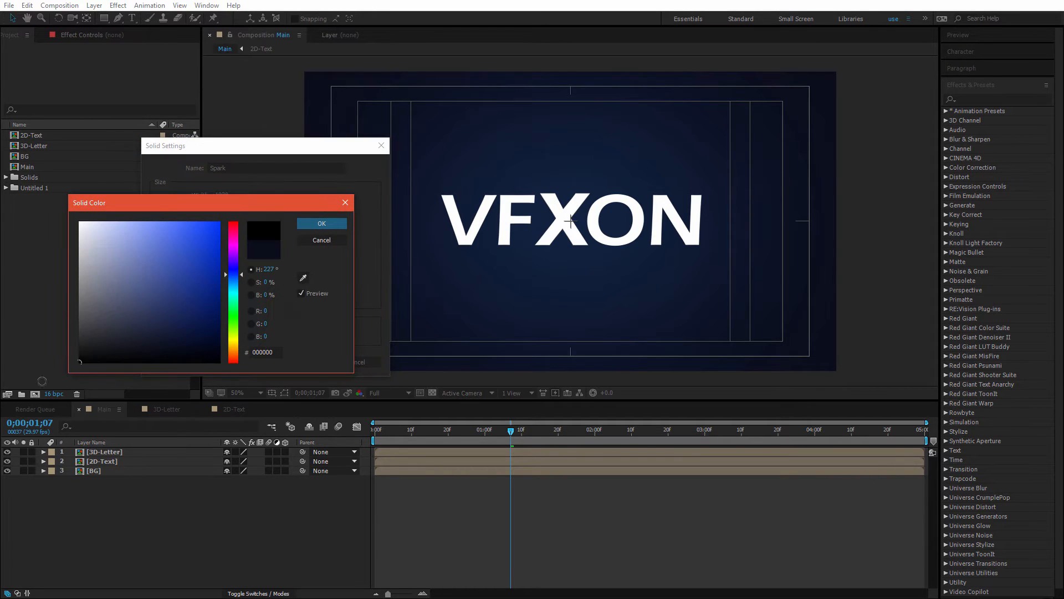
pyautogui.click(324, 225)
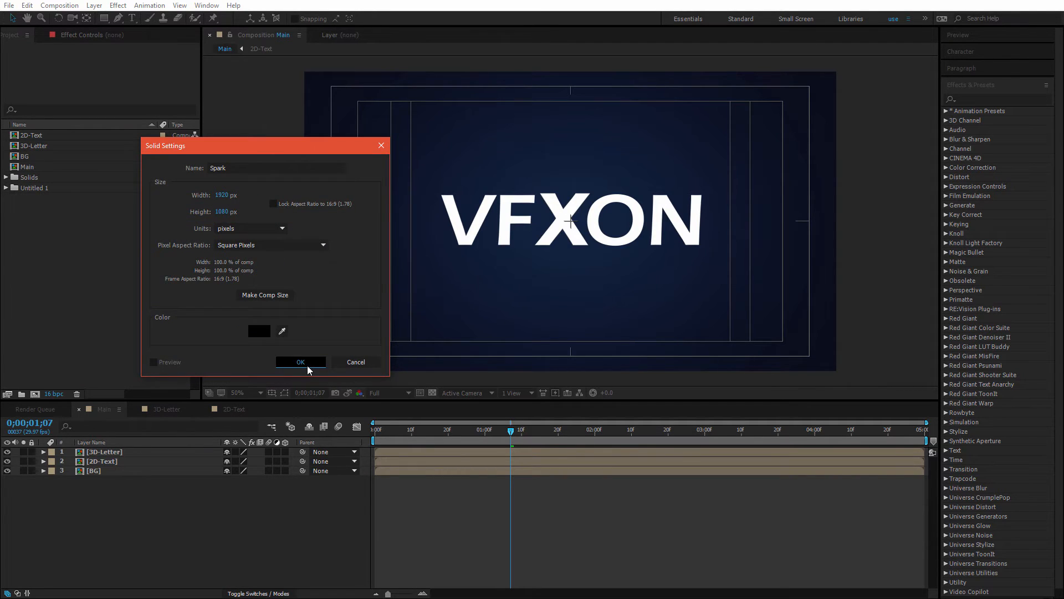
pyautogui.click(307, 364)
# Find the Trapcode Particular effect and apply it to the Spark layer.
pyautogui.click(997, 100)
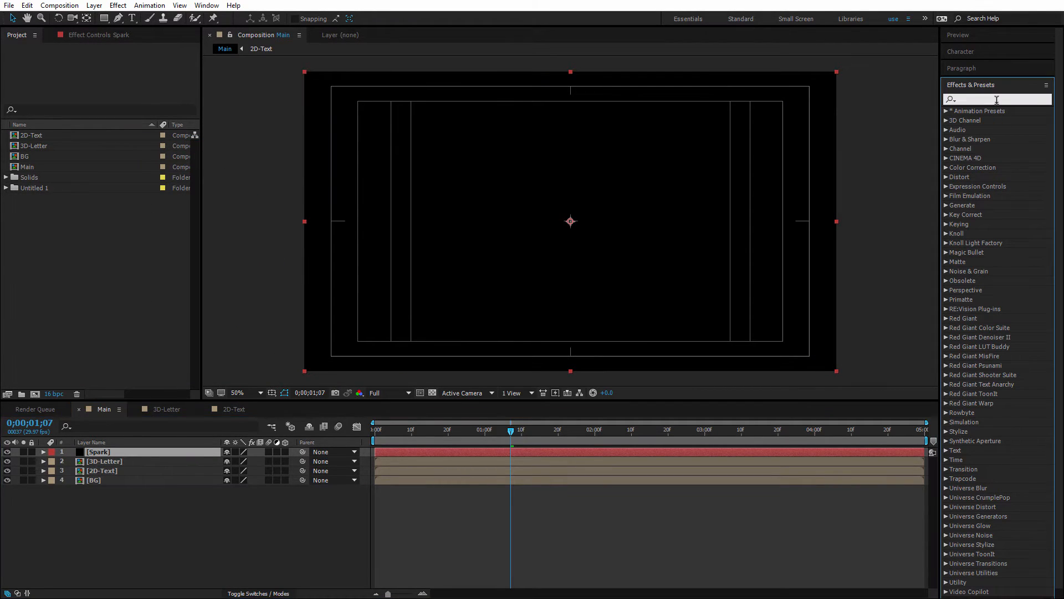
pyautogui.write('part')
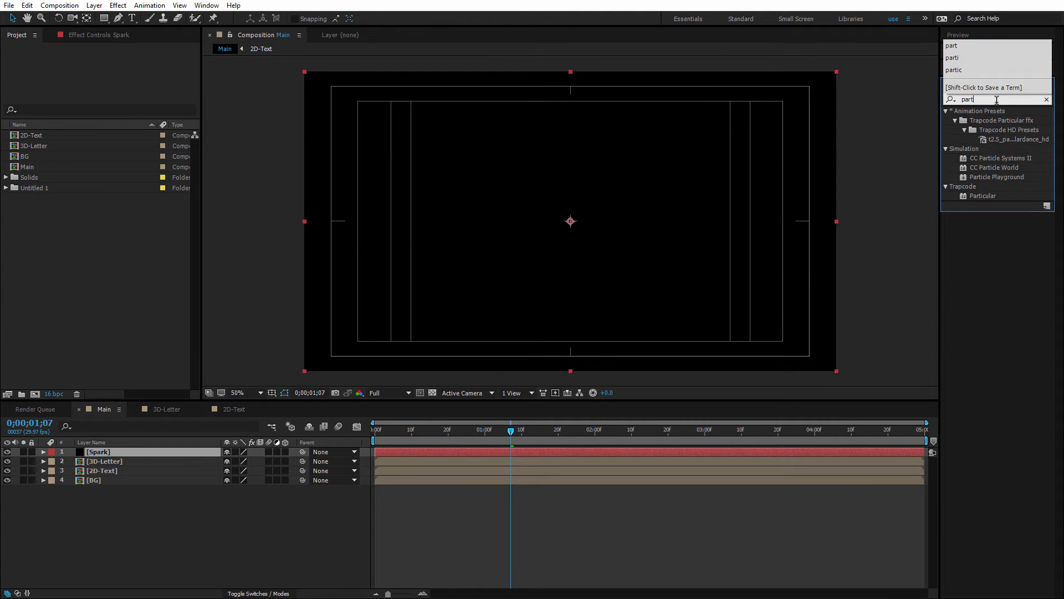
pyautogui.click(1006, 195)
pyautogui.moveTo(993, 197); pyautogui.dragTo(138, 448)
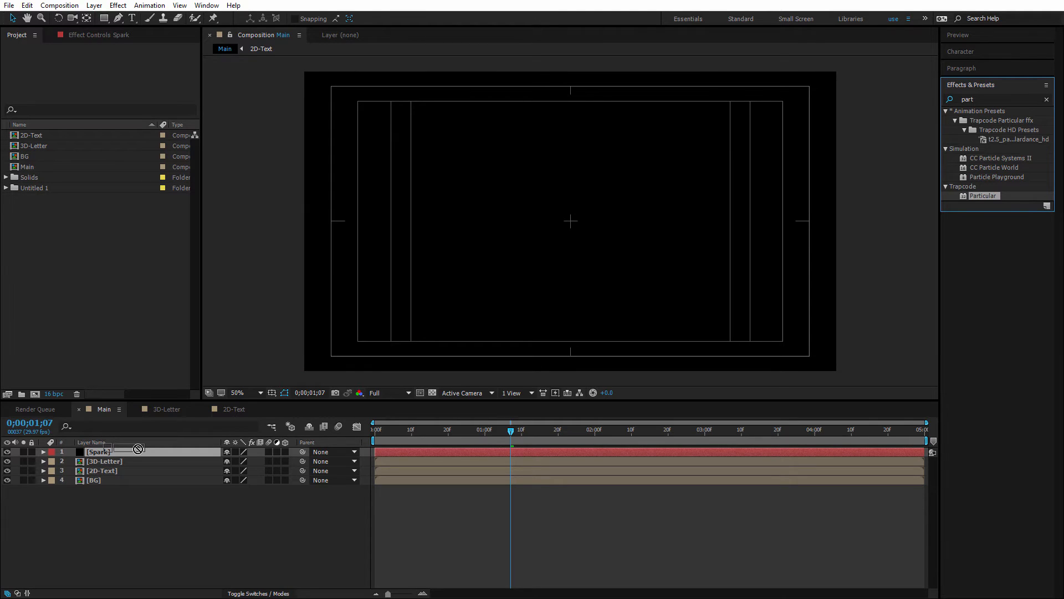
pyautogui.moveTo(139, 449); pyautogui.dragTo(138, 448)
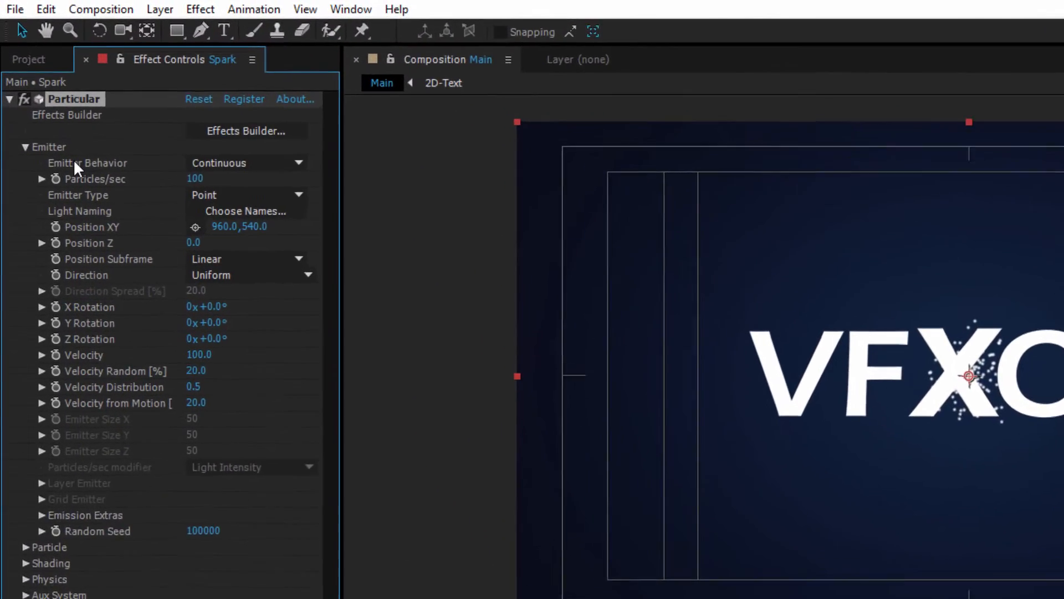
# Set Particular's Emitter Behavior to Explode and solo the Spark layer.
pyautogui.click(244, 167)
pyautogui.click(249, 210)
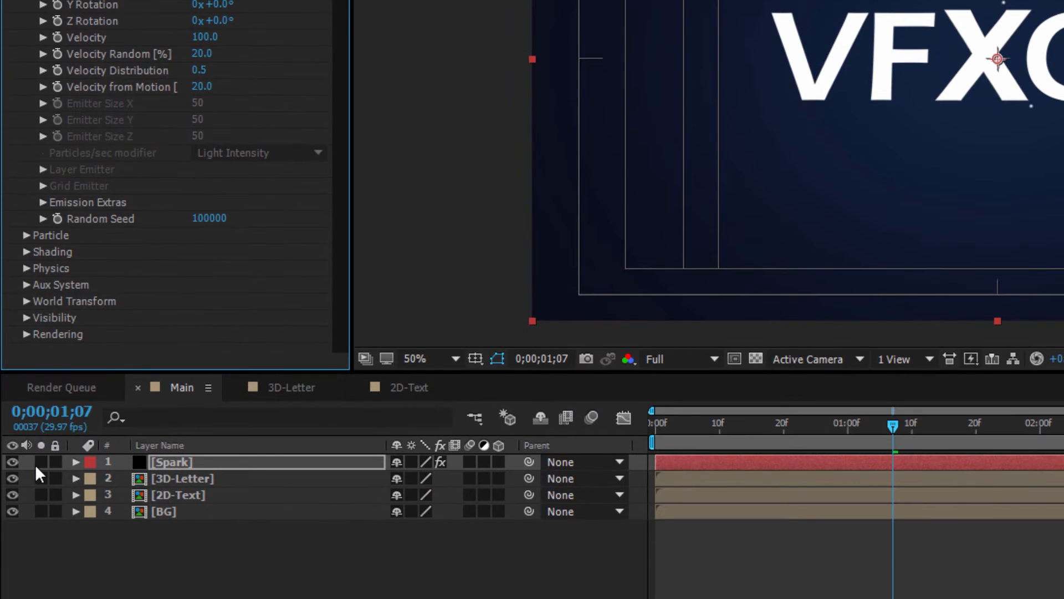
pyautogui.click(40, 463)
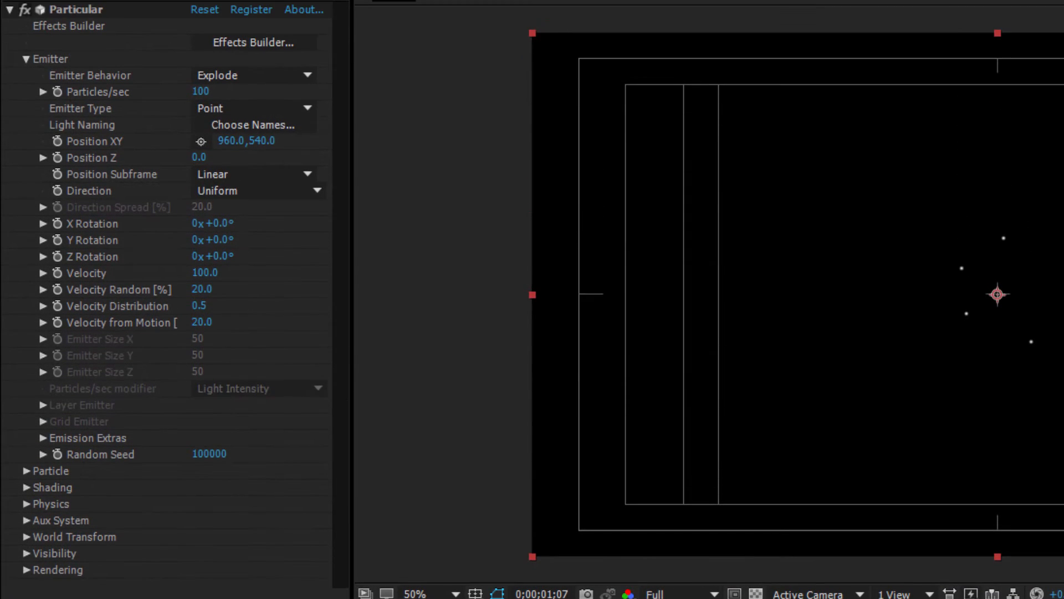
# In Particular's Emitter settings, set Particles/sec to 400, Direction to Directional and Direction Spread to 24%.
pyautogui.moveTo(203, 93); pyautogui.dragTo(235, 98)
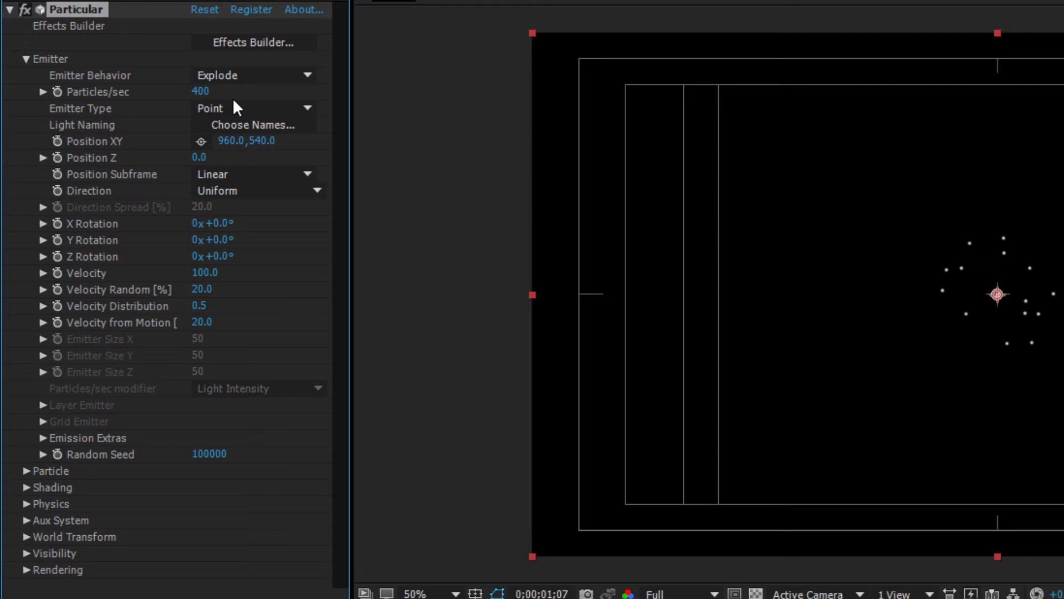
pyautogui.click(226, 192)
pyautogui.click(289, 234)
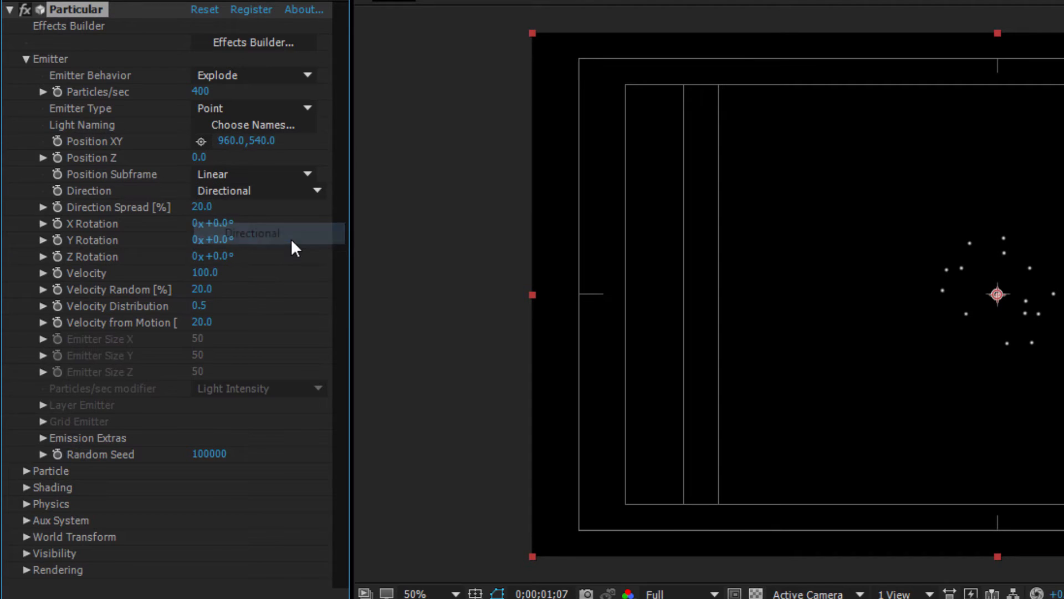
pyautogui.moveTo(206, 207); pyautogui.dragTo(208, 209)
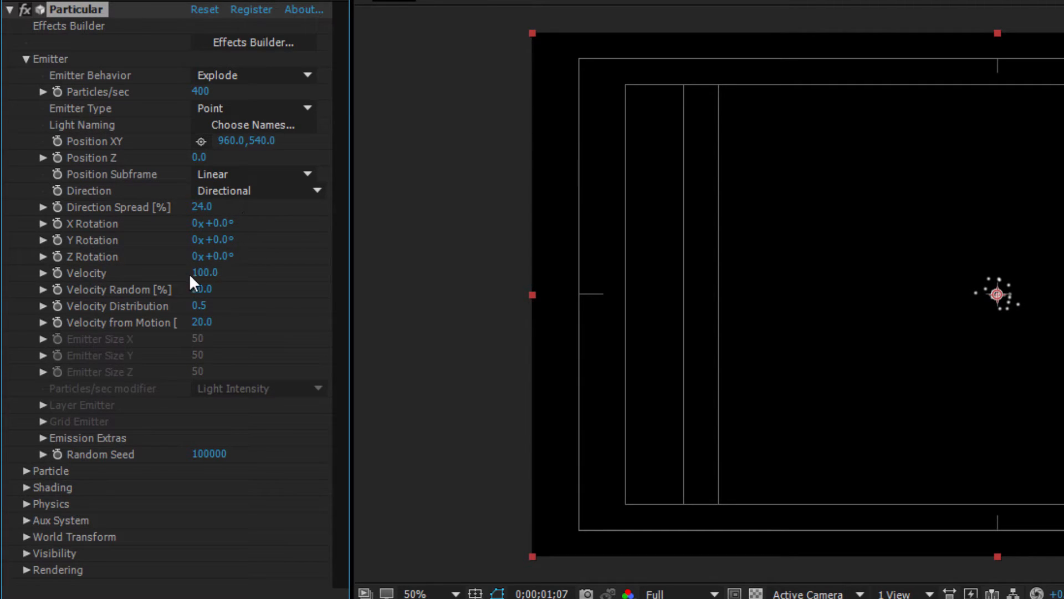
# Set the emitter's Velocity to 220, Velocity Random to 100% and Velocity Distribution to 0.9.
pyautogui.moveTo(201, 280); pyautogui.dragTo(329, 295)
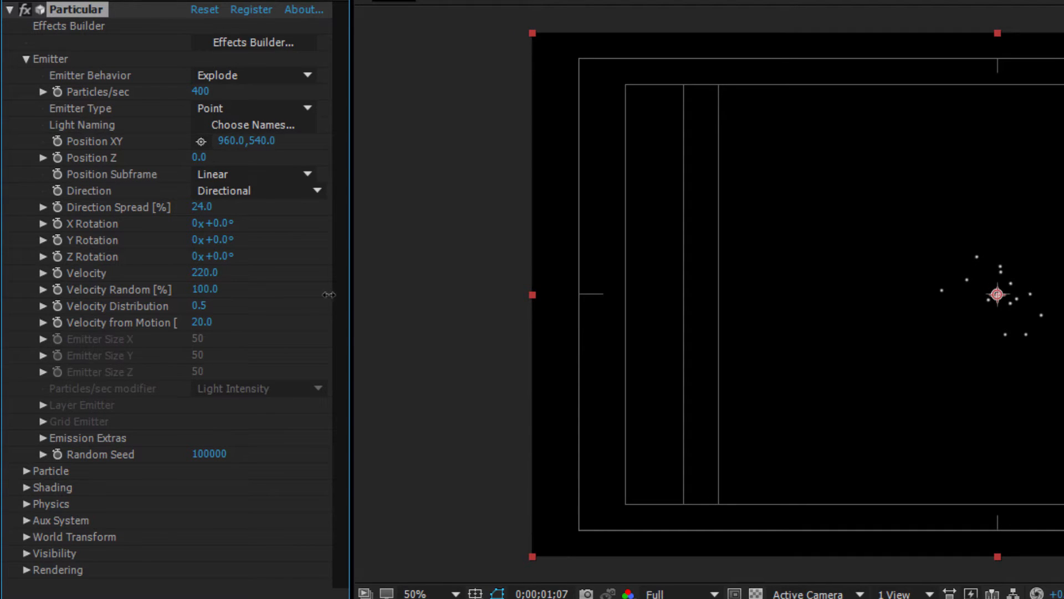
pyautogui.click(201, 307)
pyautogui.write('0')
pyautogui.press('Return')
pyautogui.moveTo(201, 306); pyautogui.dragTo(231, 309)
# In Particular's Particle settings, set Life to 4 seconds and Particle Type to Streaklet.
pyautogui.click(26, 470)
pyautogui.scroll(-5, 48, 472)
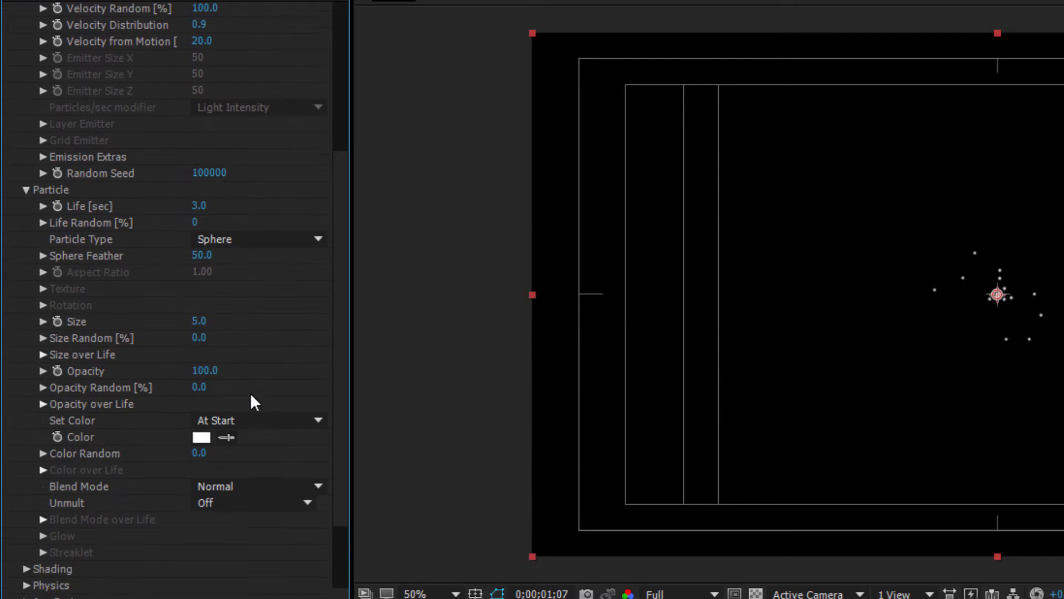
pyautogui.click(198, 206)
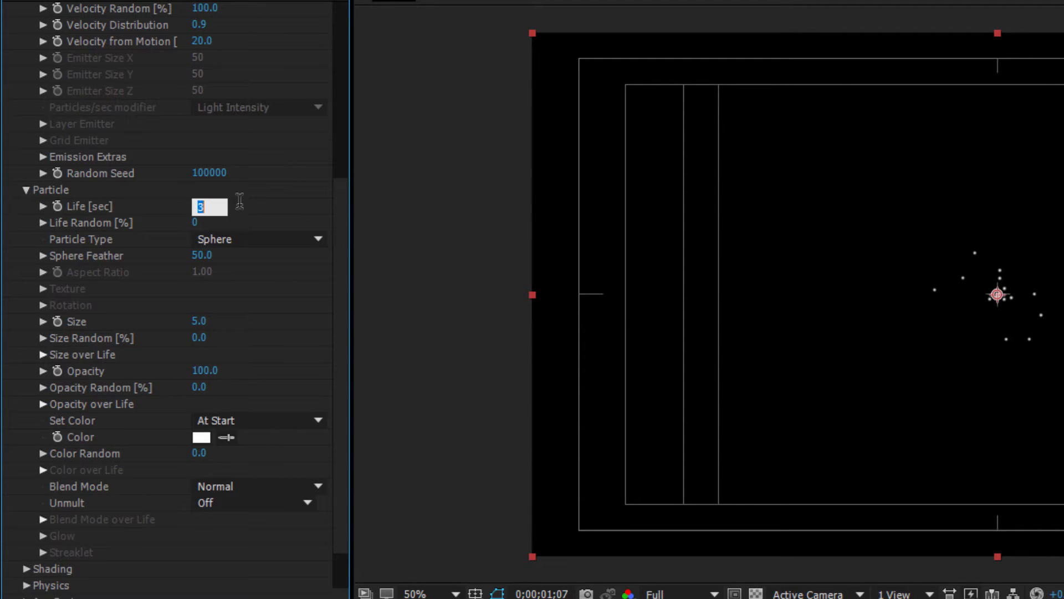
pyautogui.write('4')
pyautogui.press('Return')
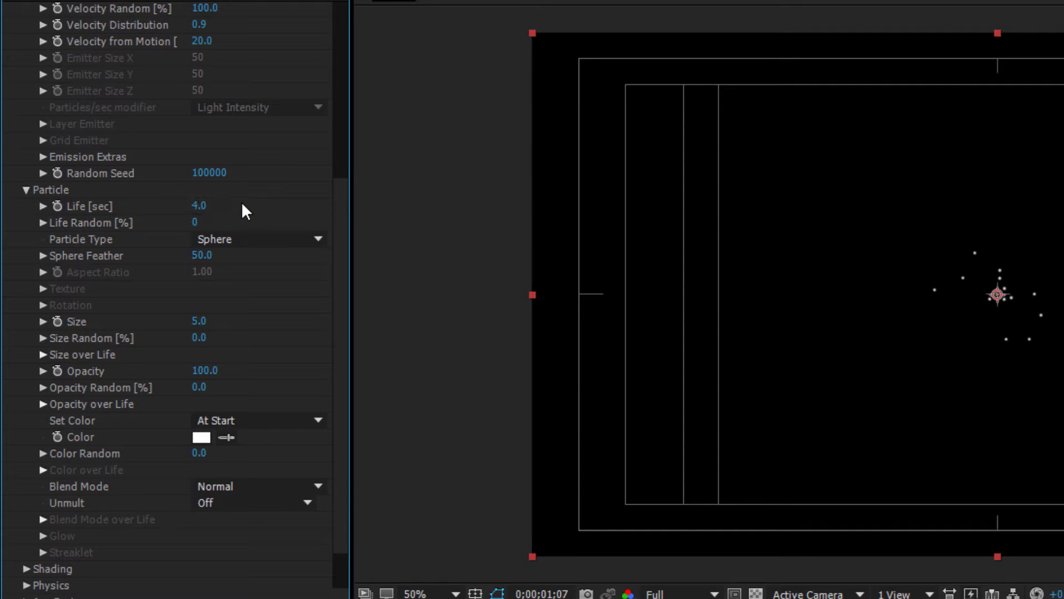
pyautogui.click(222, 238)
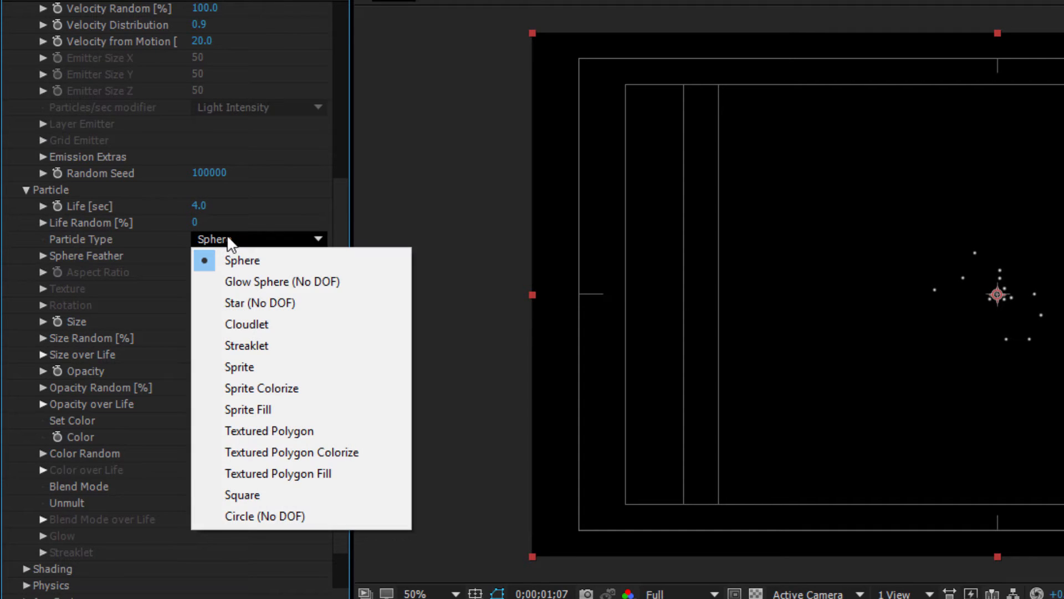
pyautogui.click(272, 346)
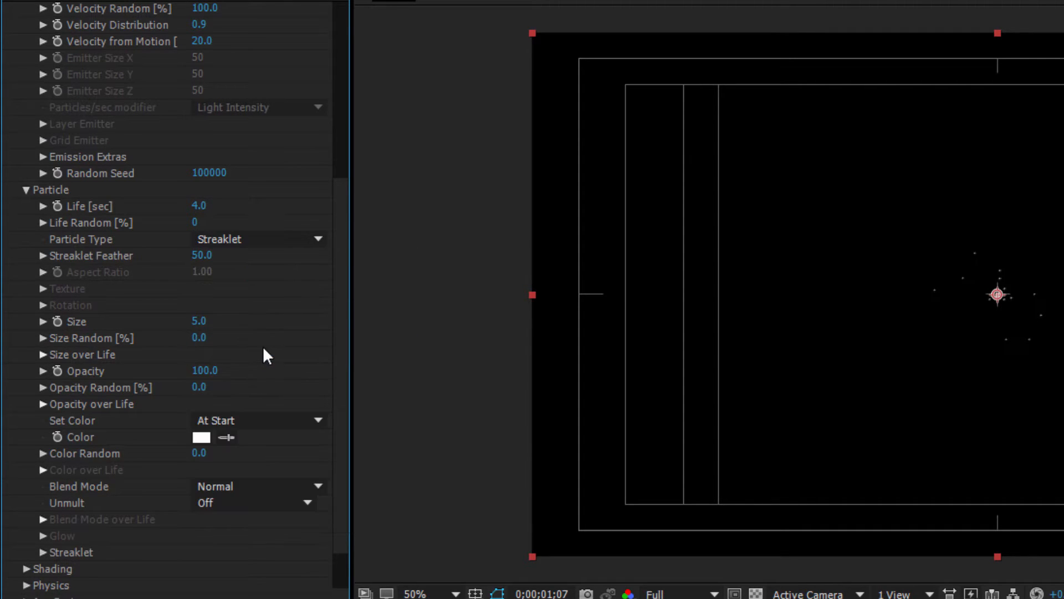
# Set the particle Size to 4 and its Color to the pale yellow FFF1C7.
pyautogui.click(201, 323)
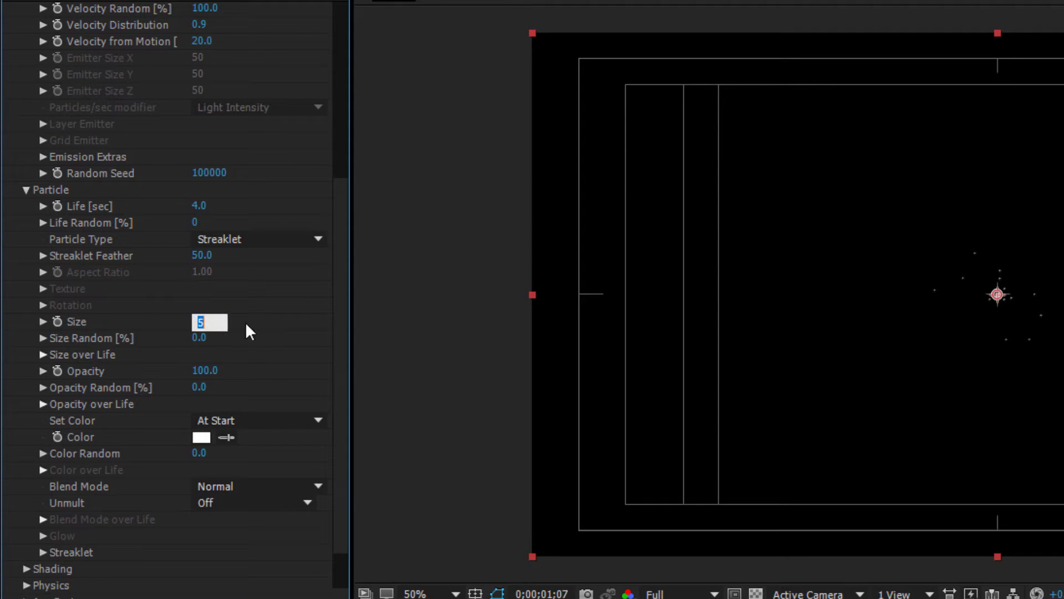
pyautogui.write('4')
pyautogui.press('Return')
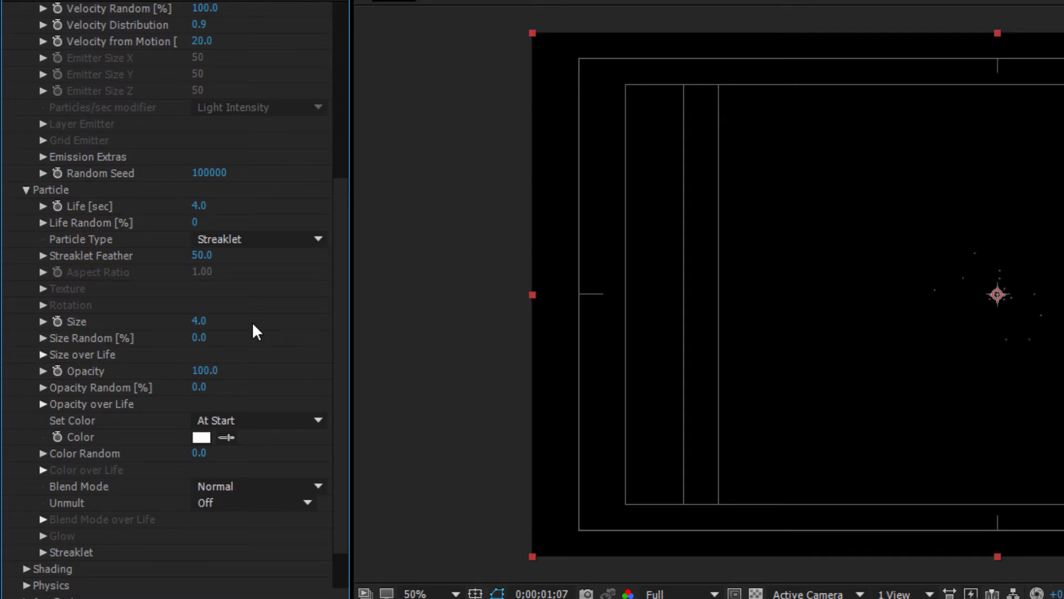
pyautogui.scroll(2, 253, 325)
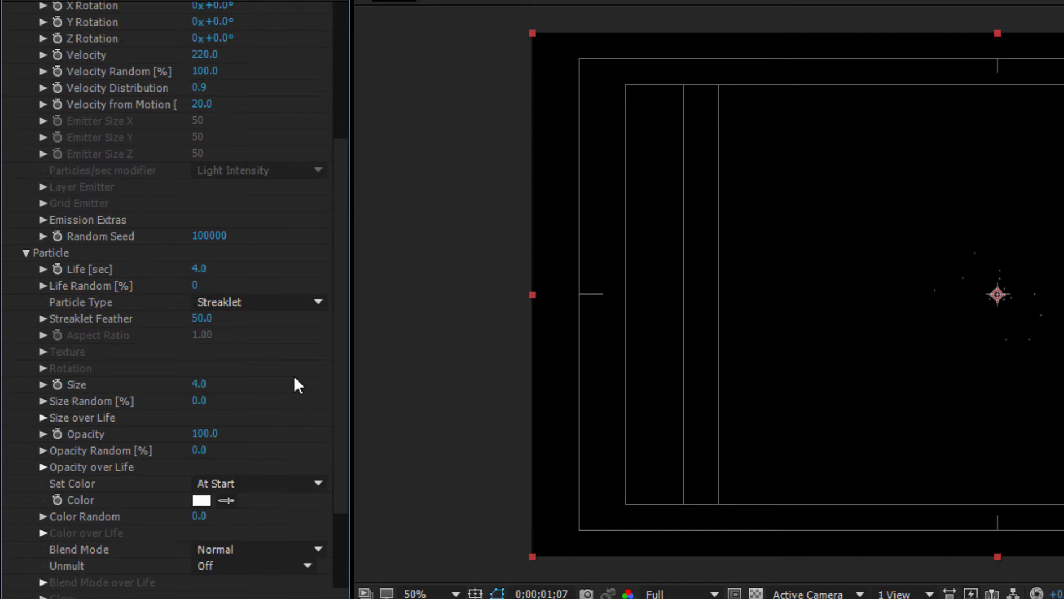
pyautogui.click(202, 501)
pyautogui.write('FFF1C7')
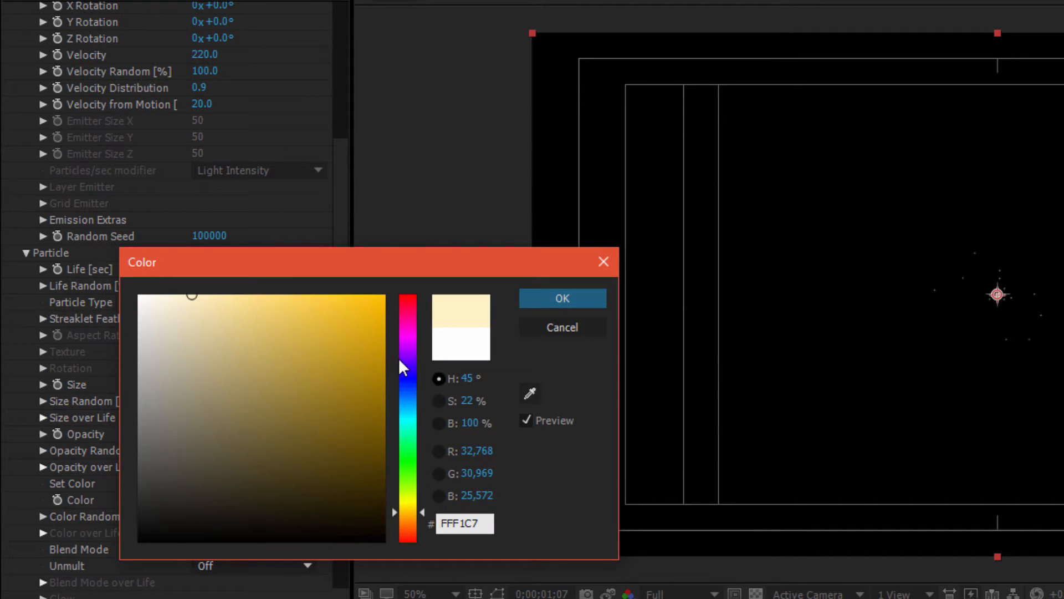
pyautogui.click(556, 300)
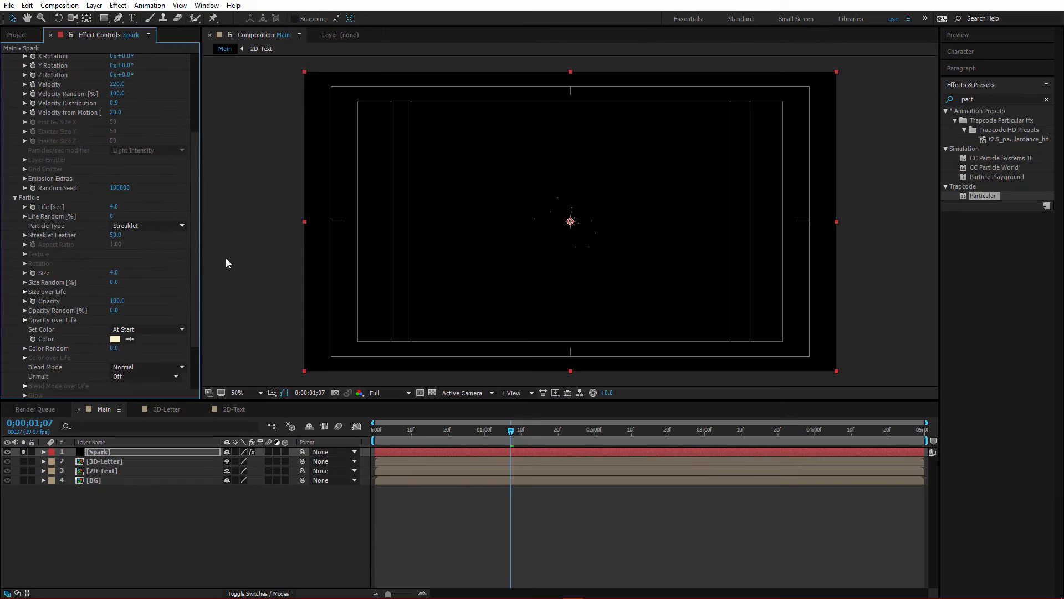
# Find the Stylize Glow effect and apply it to the Spark layer below Particular.
pyautogui.scroll(-3, 186, 301)
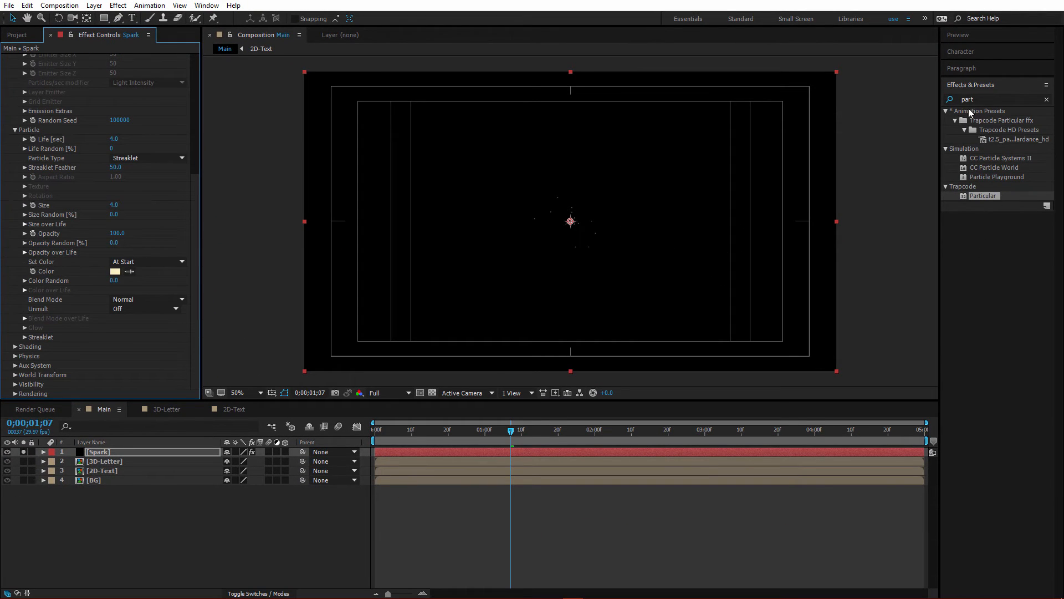
pyautogui.click(987, 98)
pyautogui.write('glow')
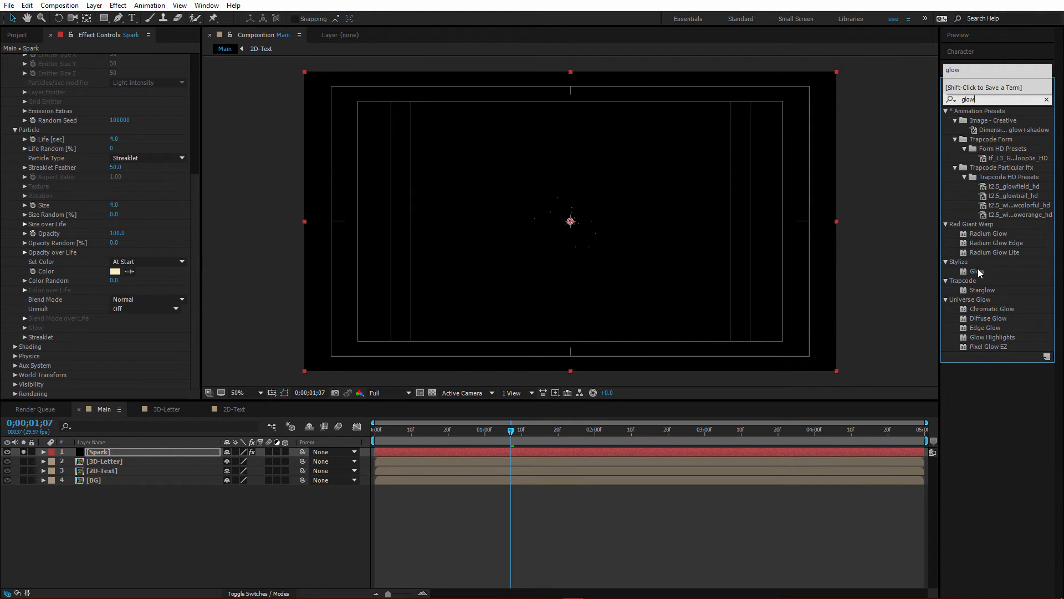
pyautogui.click(978, 271)
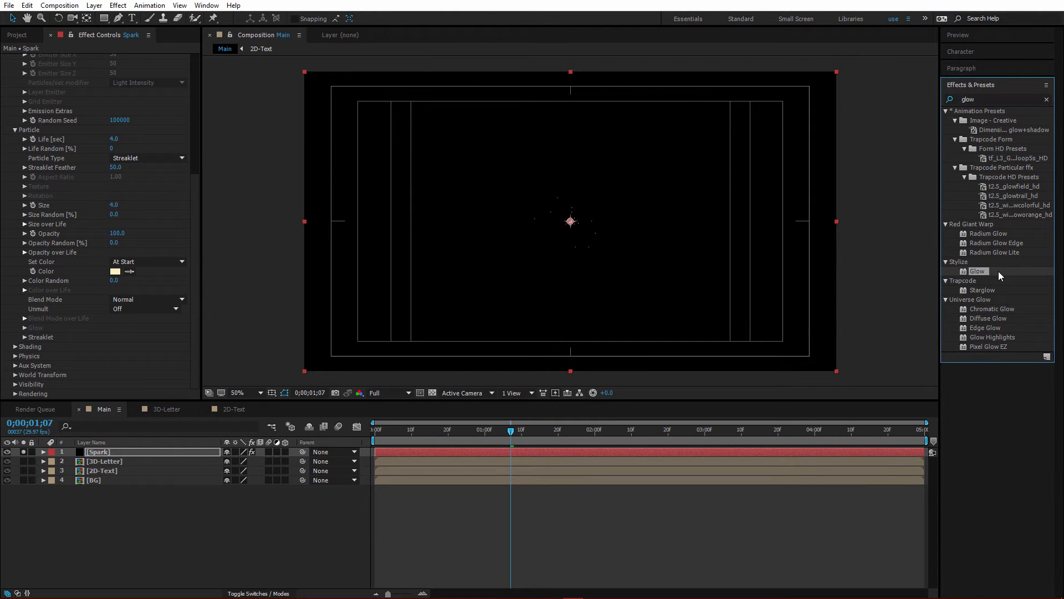
pyautogui.moveTo(984, 271); pyautogui.dragTo(95, 386)
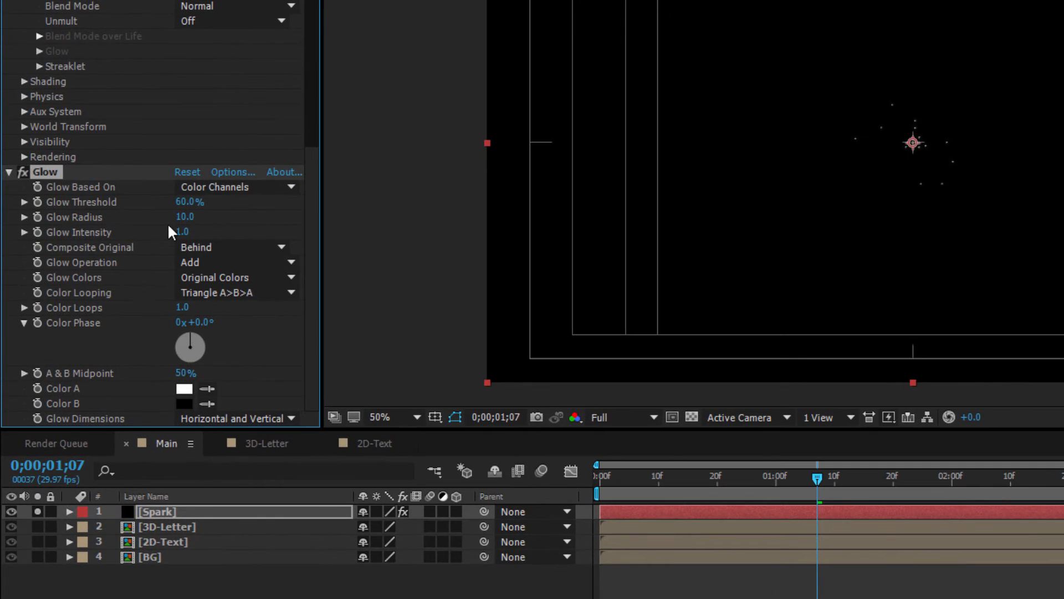
# Set the Glow Threshold on the Spark layer to 10%.
pyautogui.click(185, 202)
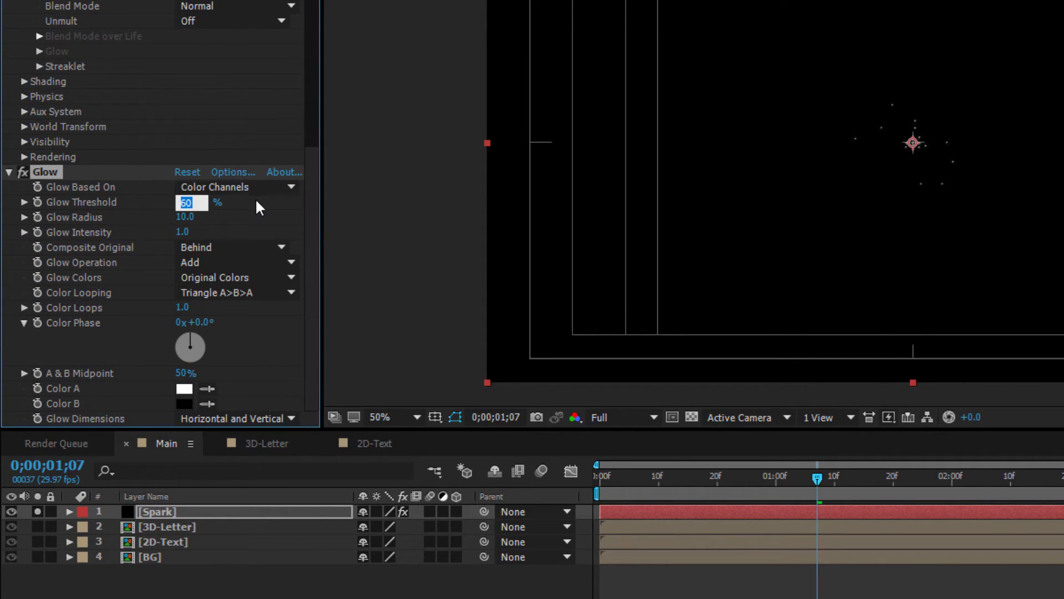
pyautogui.press('Return')
pyautogui.click(189, 203)
pyautogui.write('10')
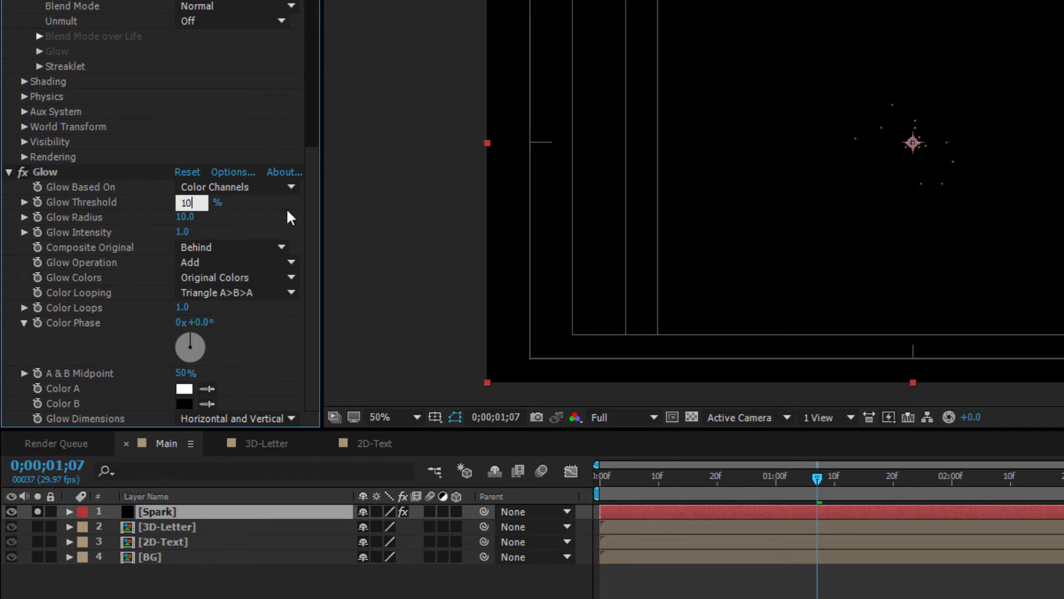
pyautogui.press('Return')
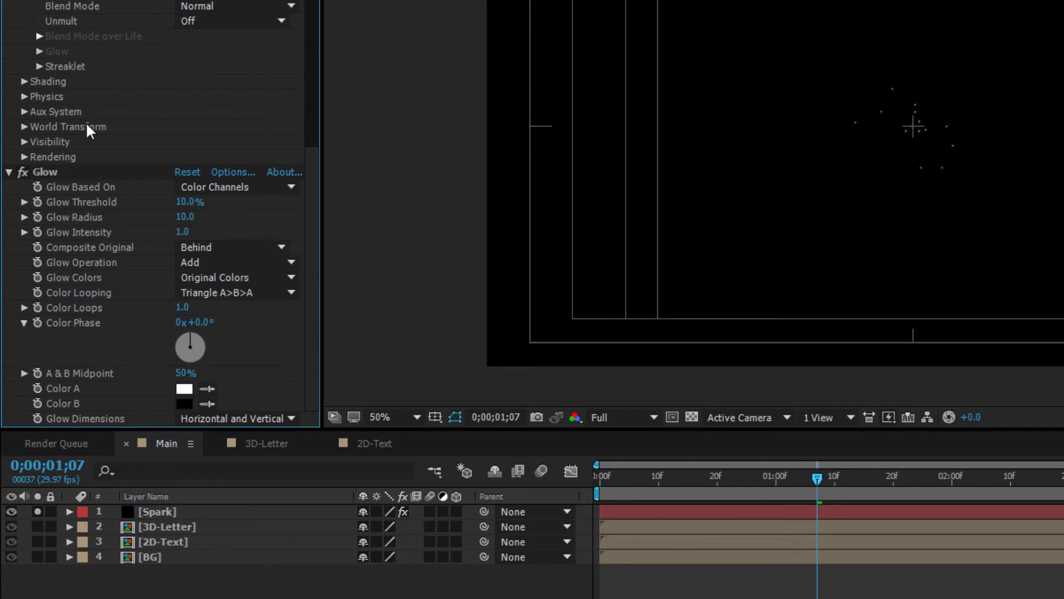
# In Particular's Physics settings, set Gravity to 60 and Physics Time Factor to 1.9.
pyautogui.click(24, 96)
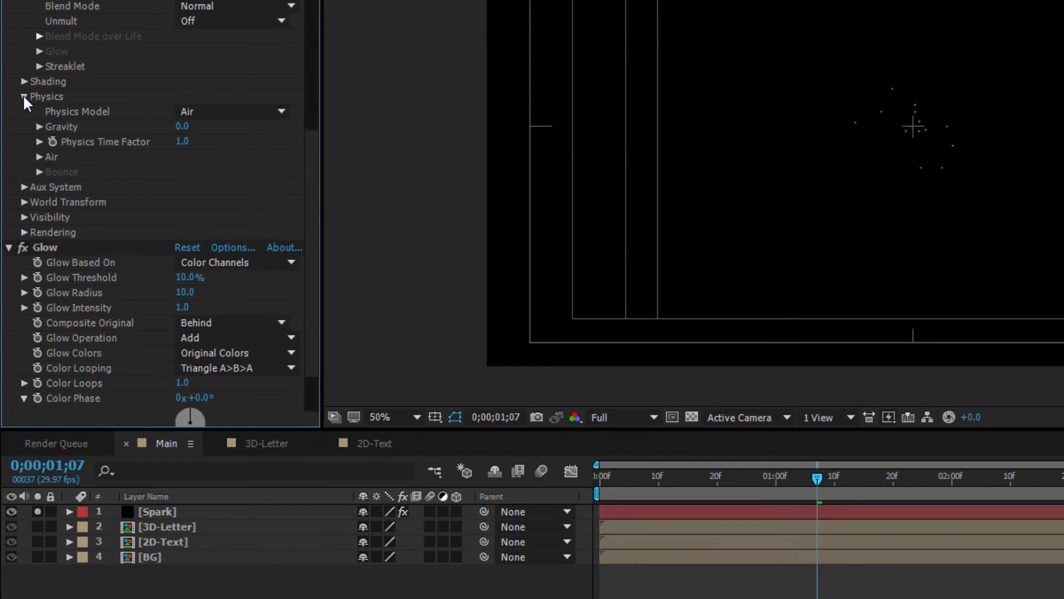
pyautogui.click(39, 157)
pyautogui.click(182, 127)
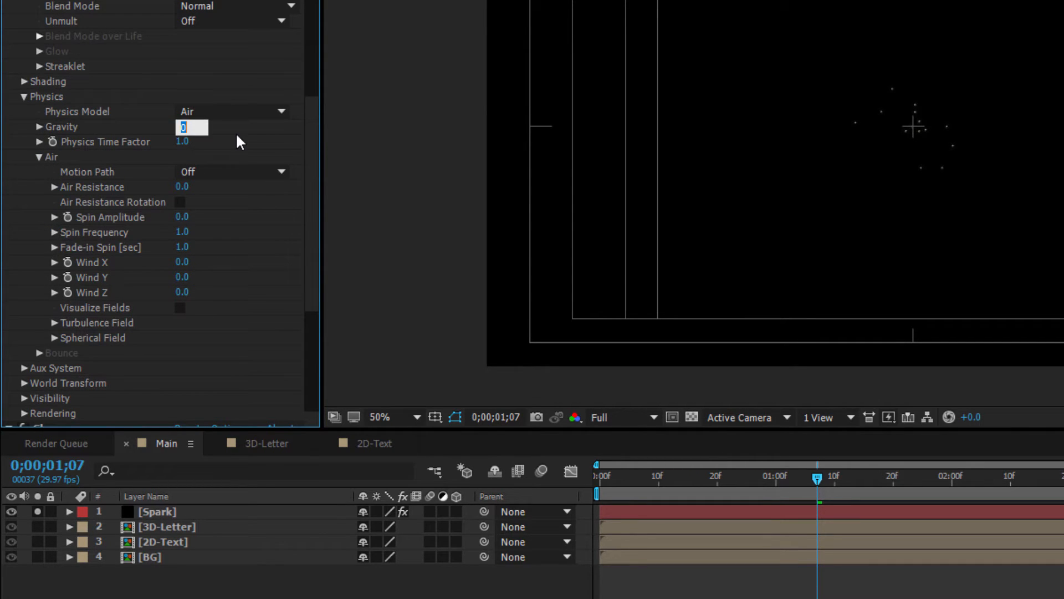
pyautogui.write('60')
pyautogui.press('Return')
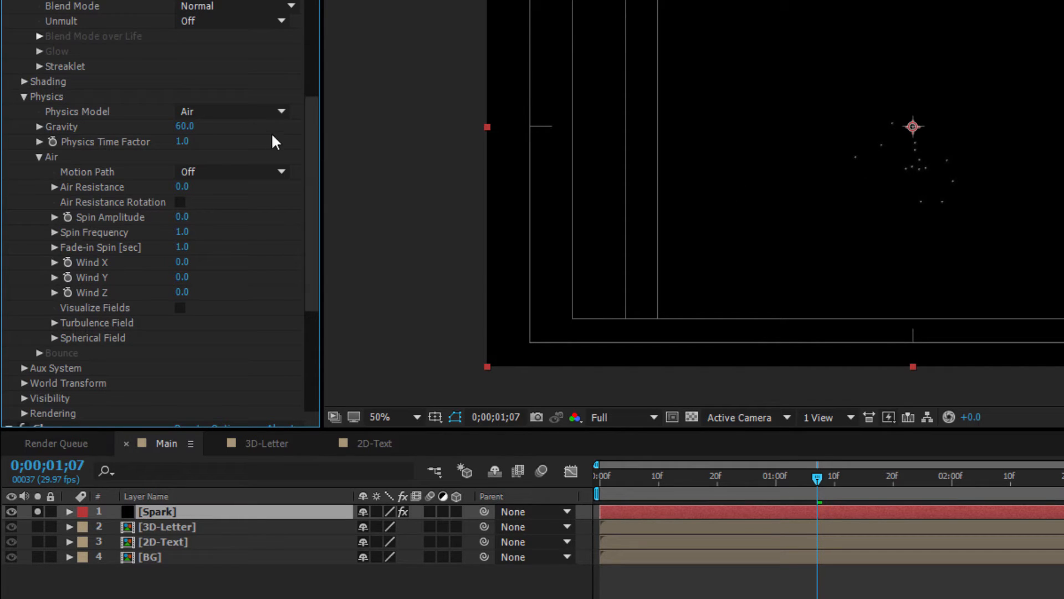
pyautogui.moveTo(189, 140); pyautogui.dragTo(200, 146)
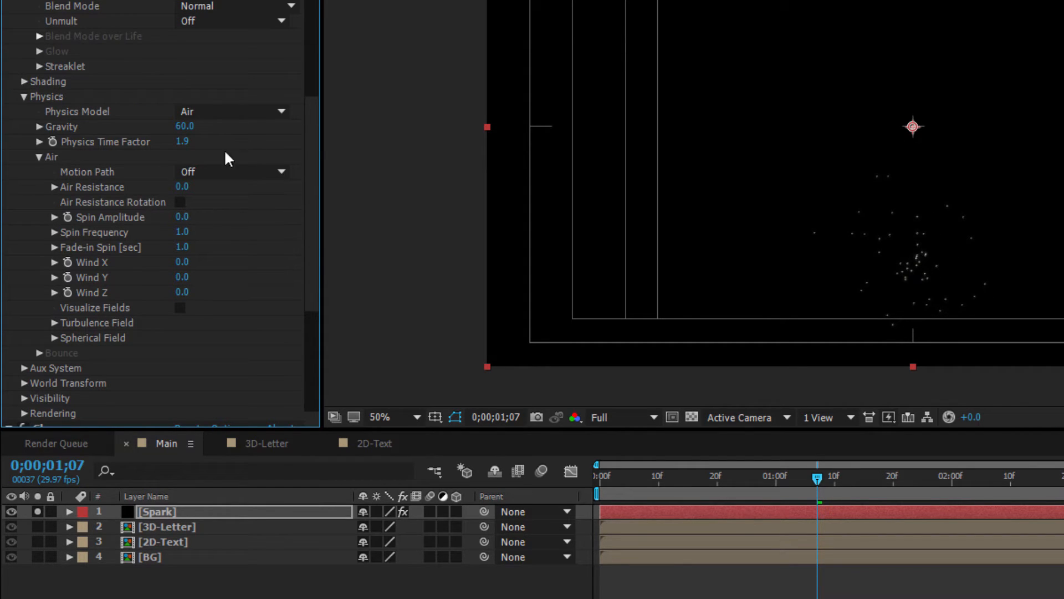
# In the Air physics settings, set Spin Amplitude to 2 and Fade-in Spin to 7 seconds, and collapse Physics.
pyautogui.click(184, 216)
pyautogui.write('2')
pyautogui.press('Return')
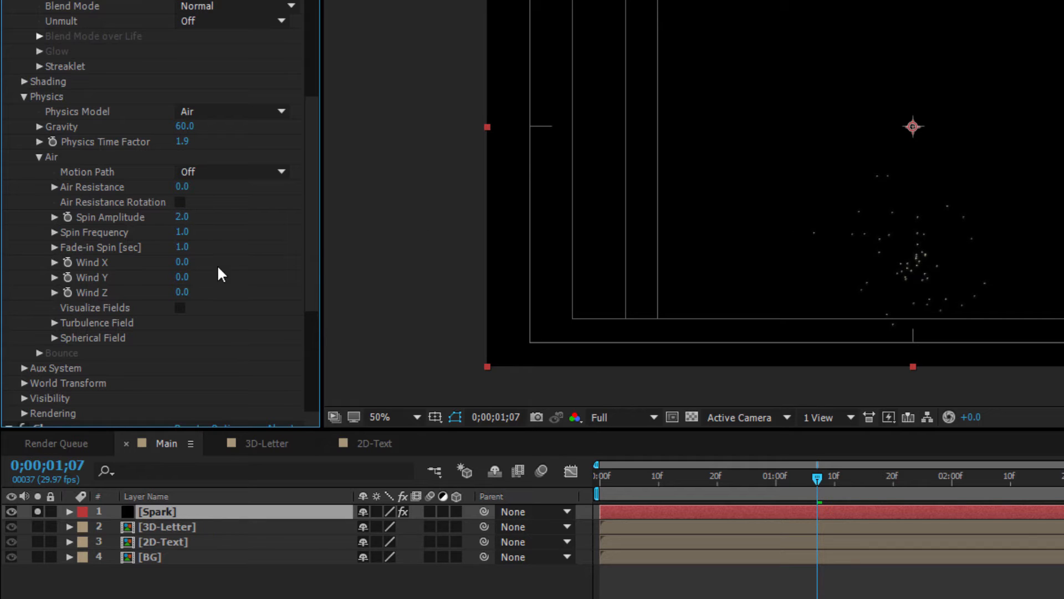
pyautogui.click(183, 248)
pyautogui.write('5')
pyautogui.press('Return')
pyautogui.click(181, 246)
pyautogui.write('7')
pyautogui.press('Return')
pyautogui.scroll(3, 250, 222)
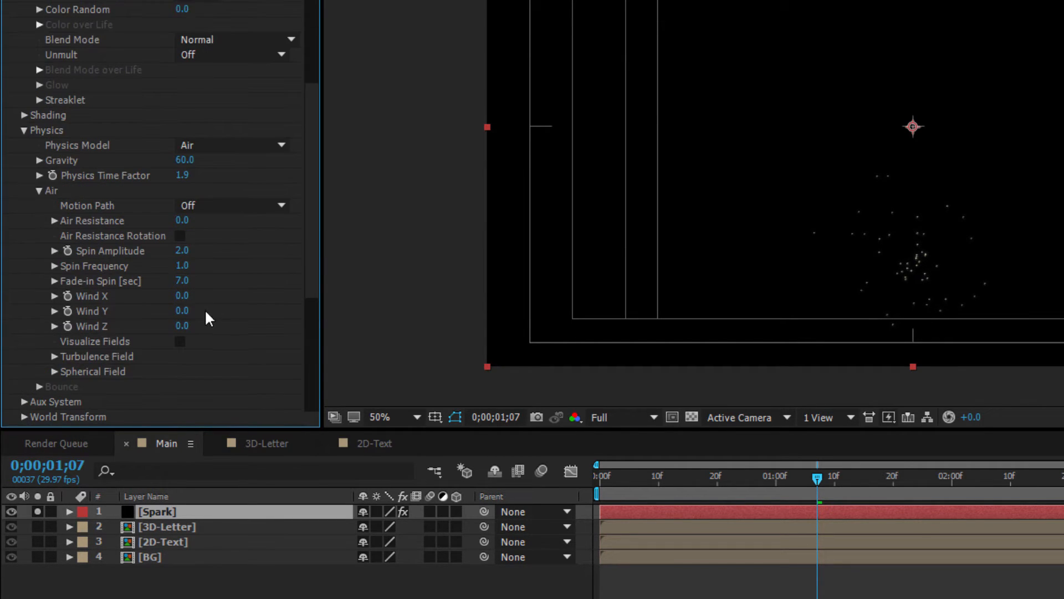
pyautogui.click(23, 129)
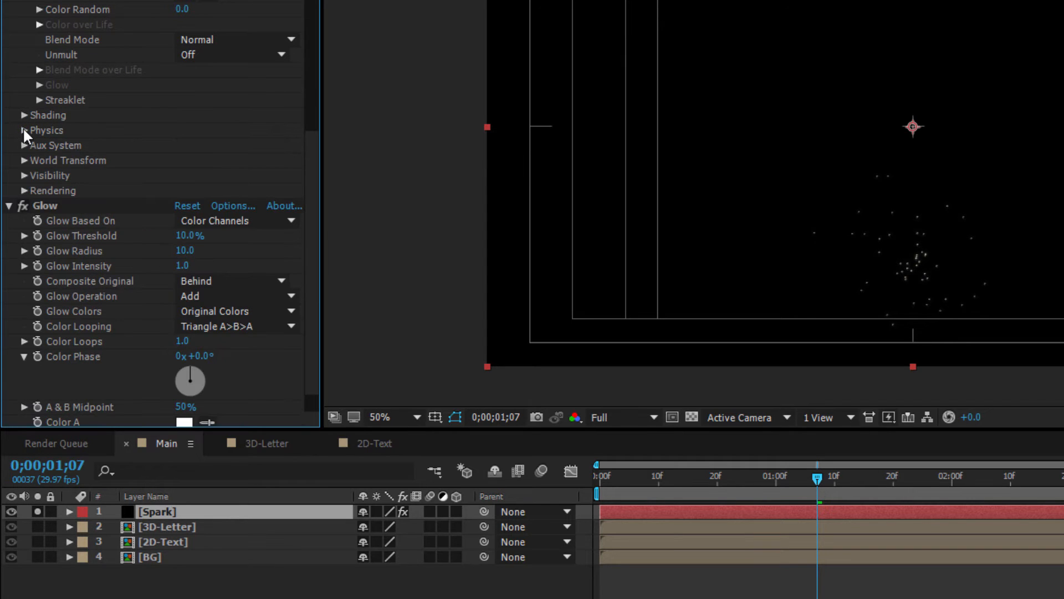
# Examine the Motion Blur options in Particular's Rendering settings and return to the Emitter settings.
pyautogui.click(23, 190)
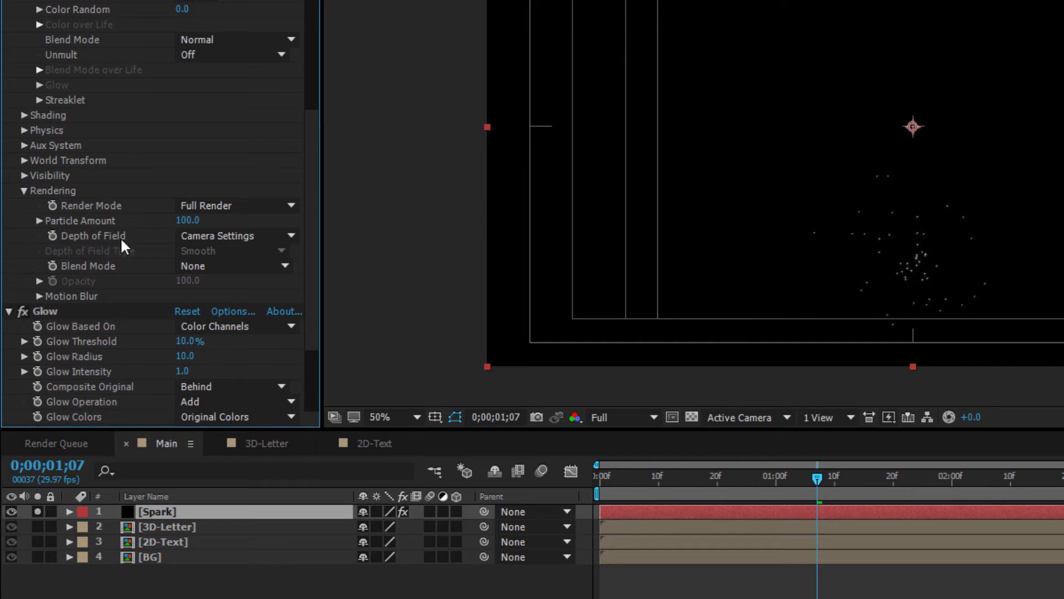
pyautogui.click(39, 296)
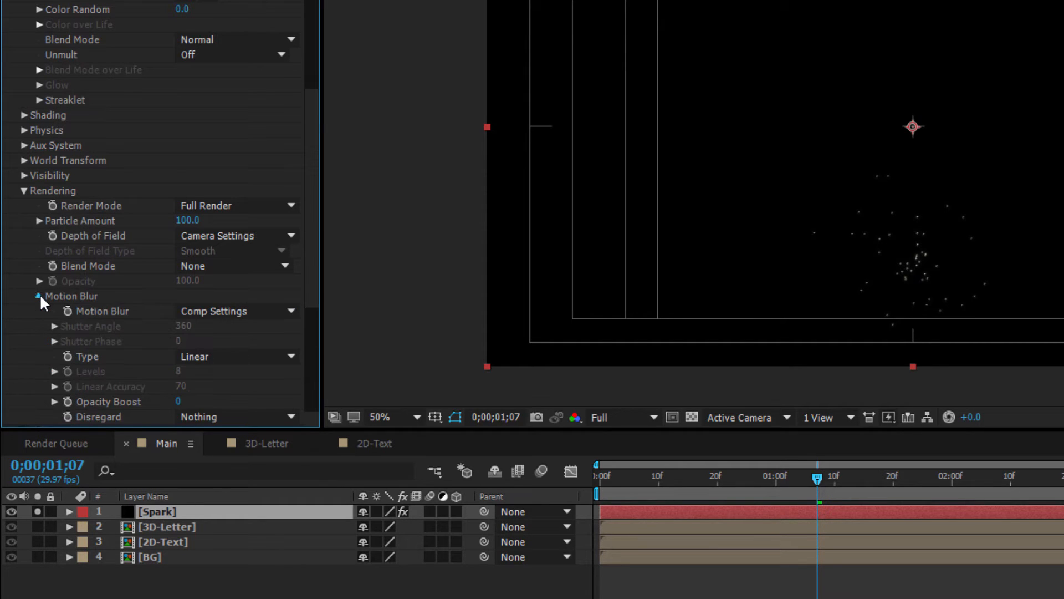
pyautogui.click(39, 296)
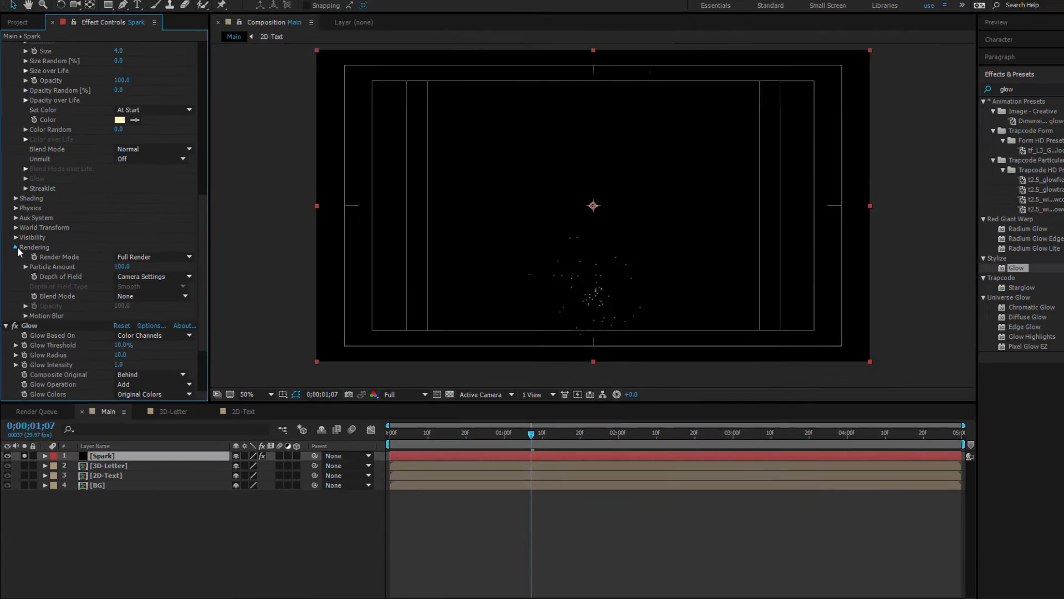
pyautogui.scroll(15, 71, 261)
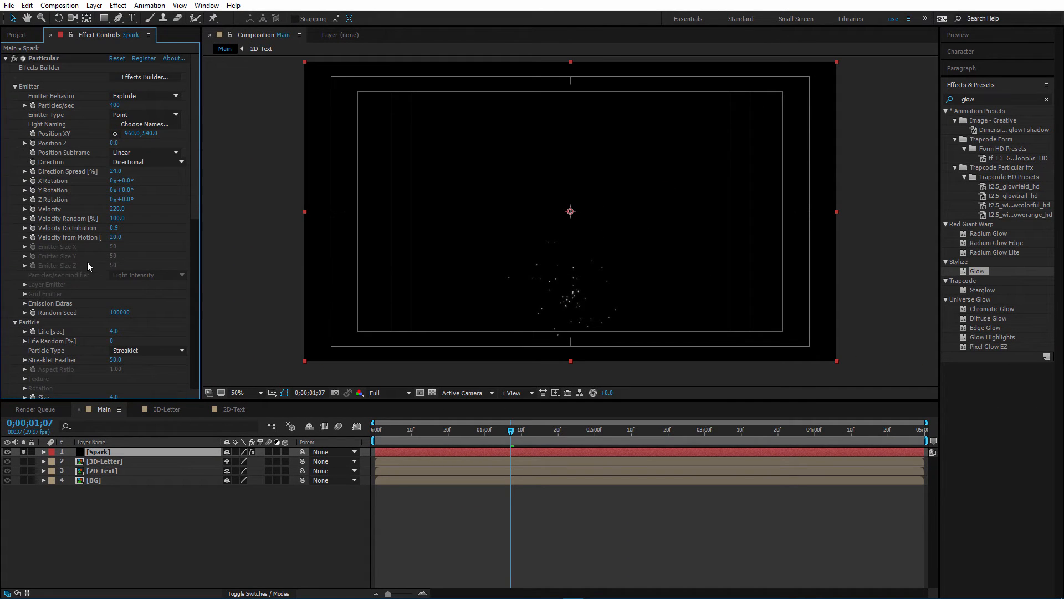
# Duplicate the Spark layer twice and turn off solo for the two lower Spark layers.
pyautogui.click(113, 450)
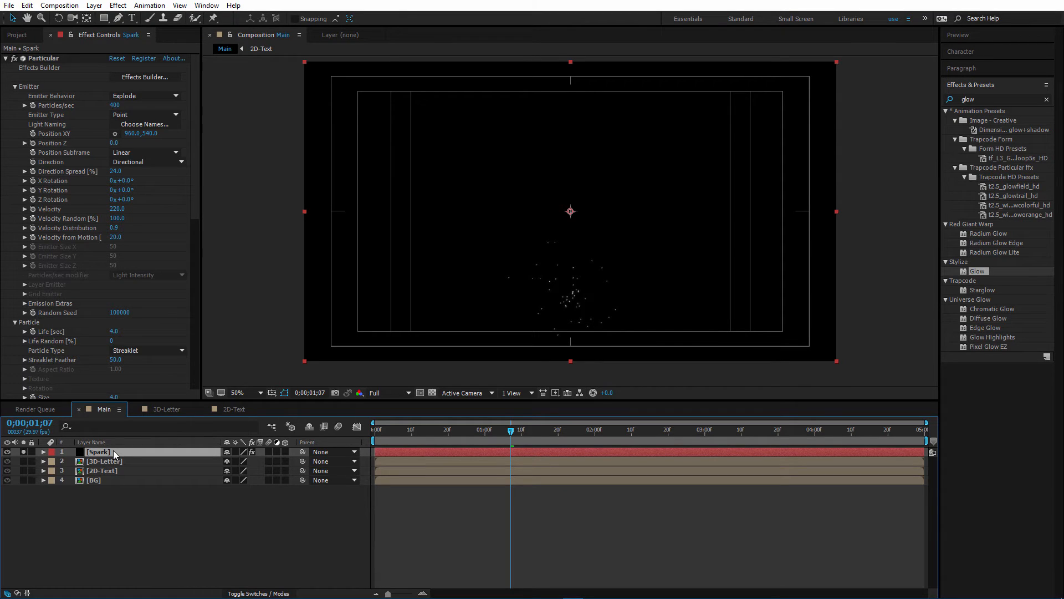
pyautogui.hotkey('ctrl', 'd')
pyautogui.hotkey('ctrl', 'd')
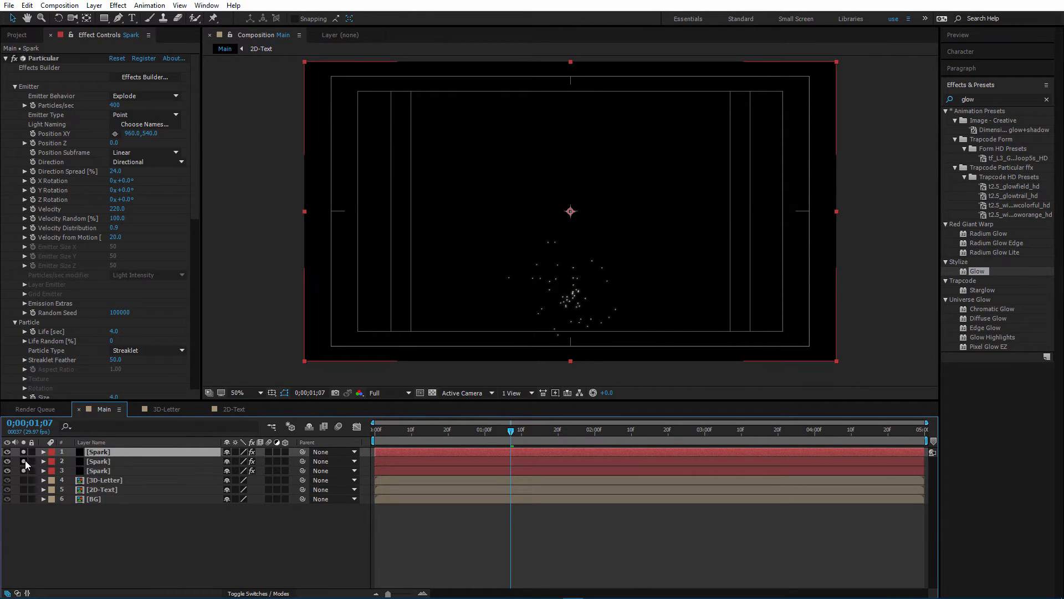
pyautogui.click(23, 461)
pyautogui.click(23, 470)
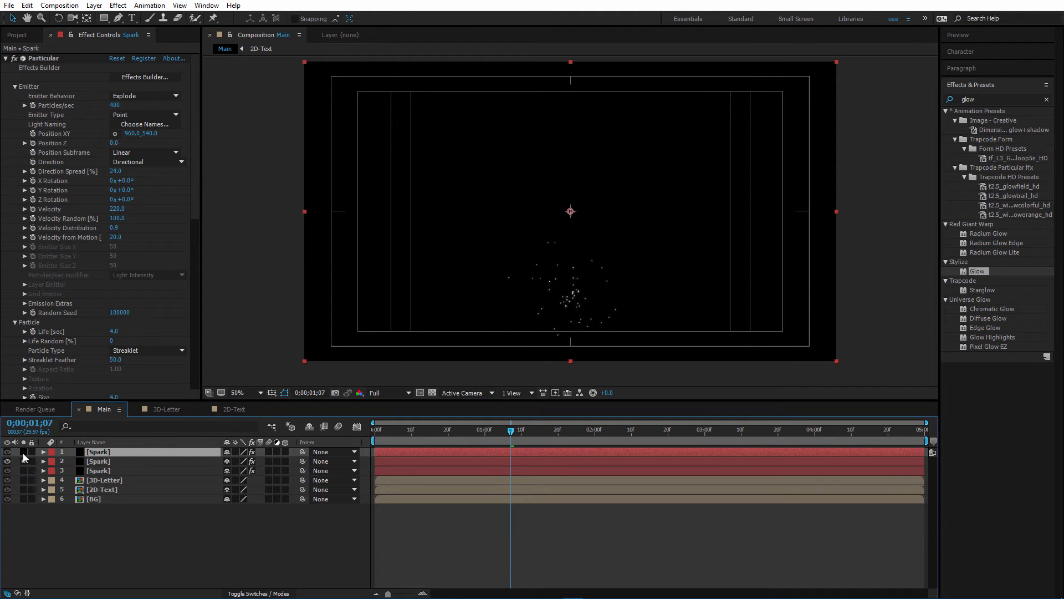
# Set the middle Spark layer's Particular emitter to 100 Particles/sec and a Direction Spread of 13%.
pyautogui.click(23, 451)
pyautogui.click(113, 461)
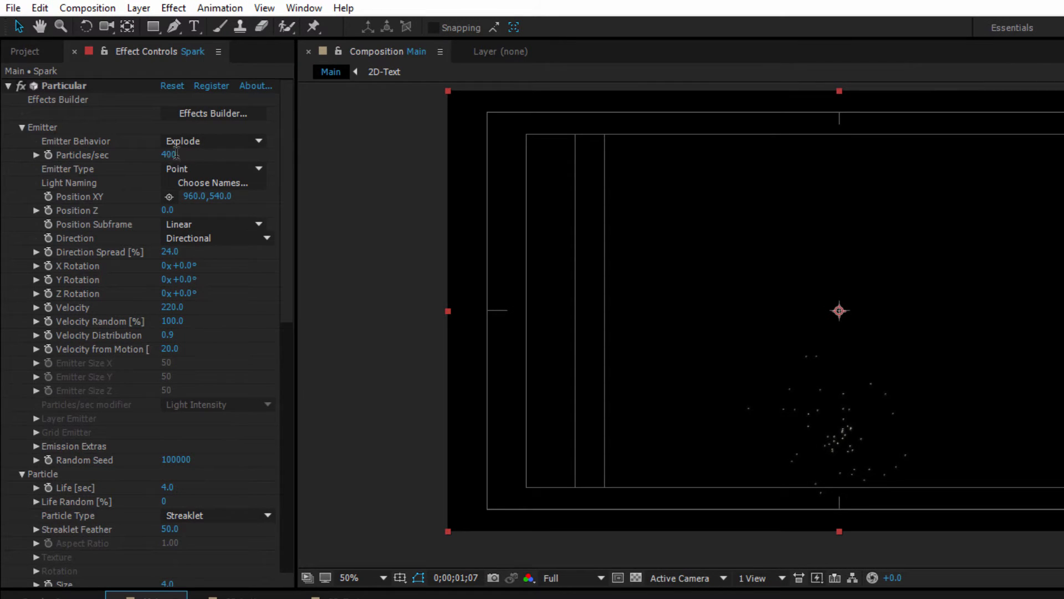
pyautogui.click(169, 155)
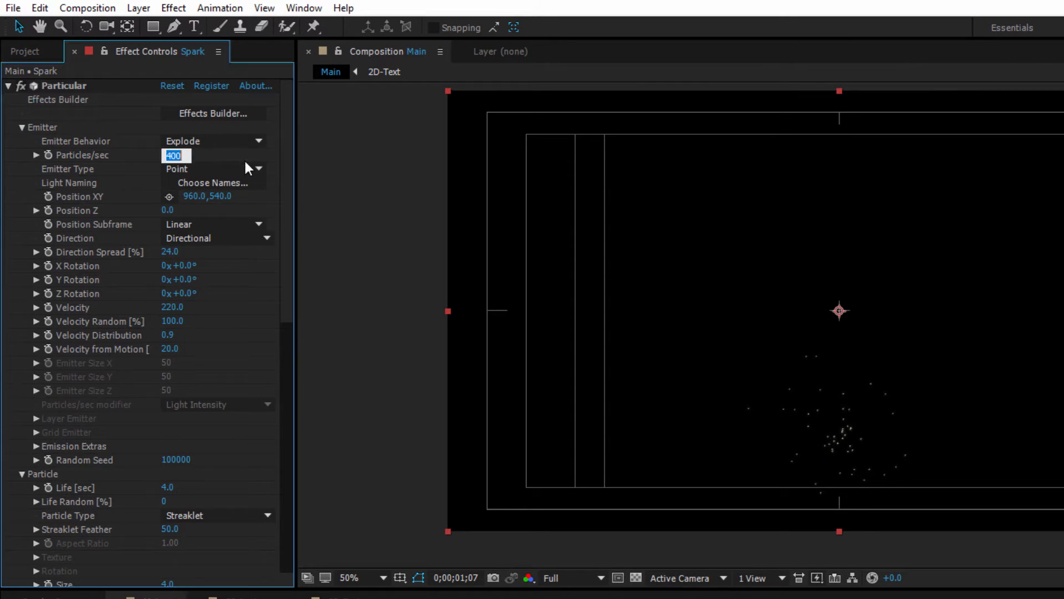
pyautogui.write('100')
pyautogui.press('Return')
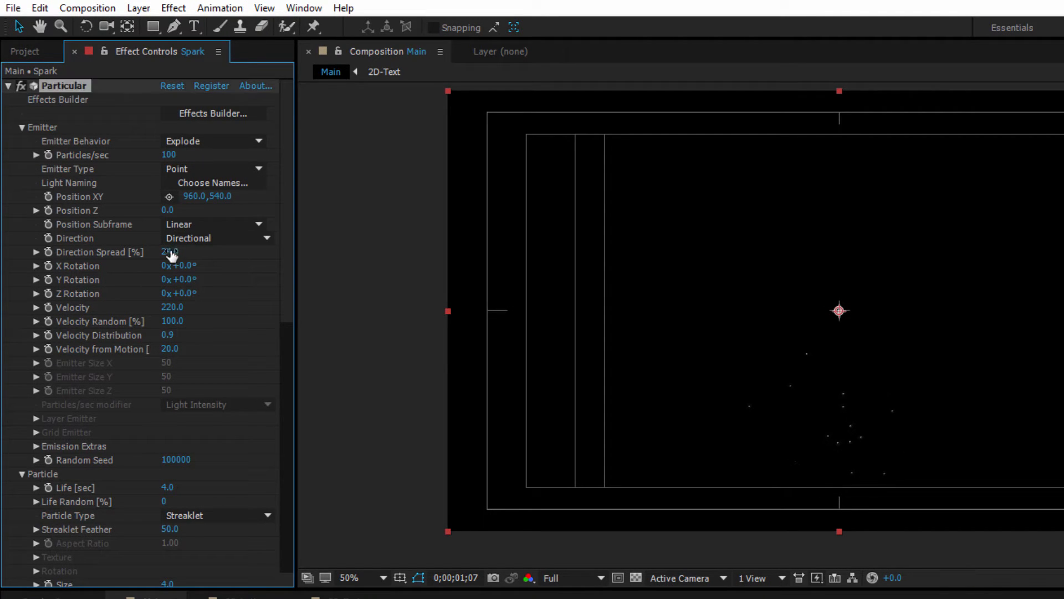
pyautogui.click(169, 251)
pyautogui.write('13')
pyautogui.press('Return')
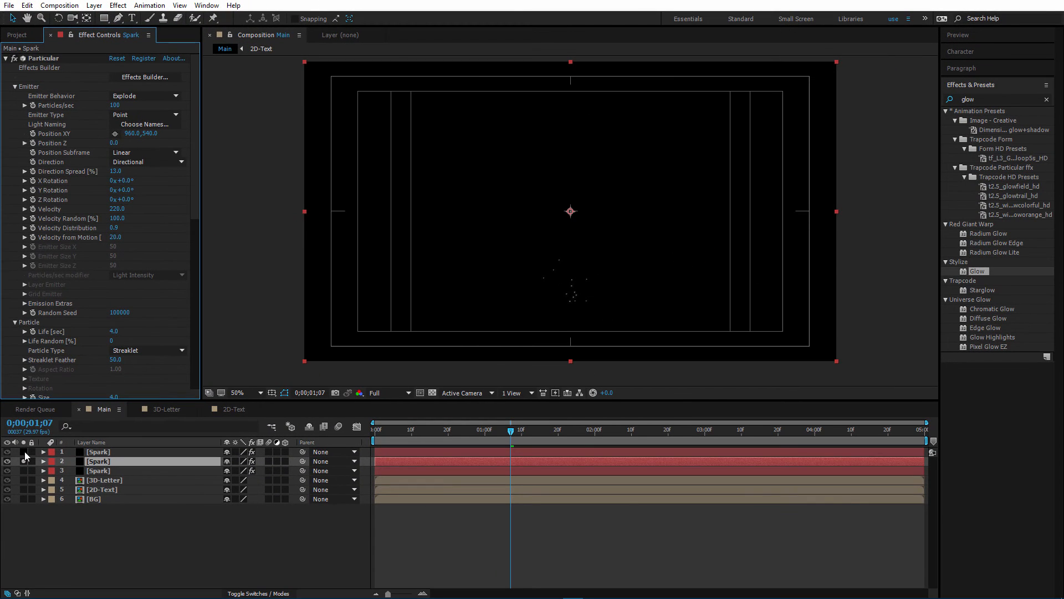
# Set the topmost Spark layer's emitter to 150 Particles/sec and 18% Direction Spread, and turn off solo so all layers display.
pyautogui.click(24, 473)
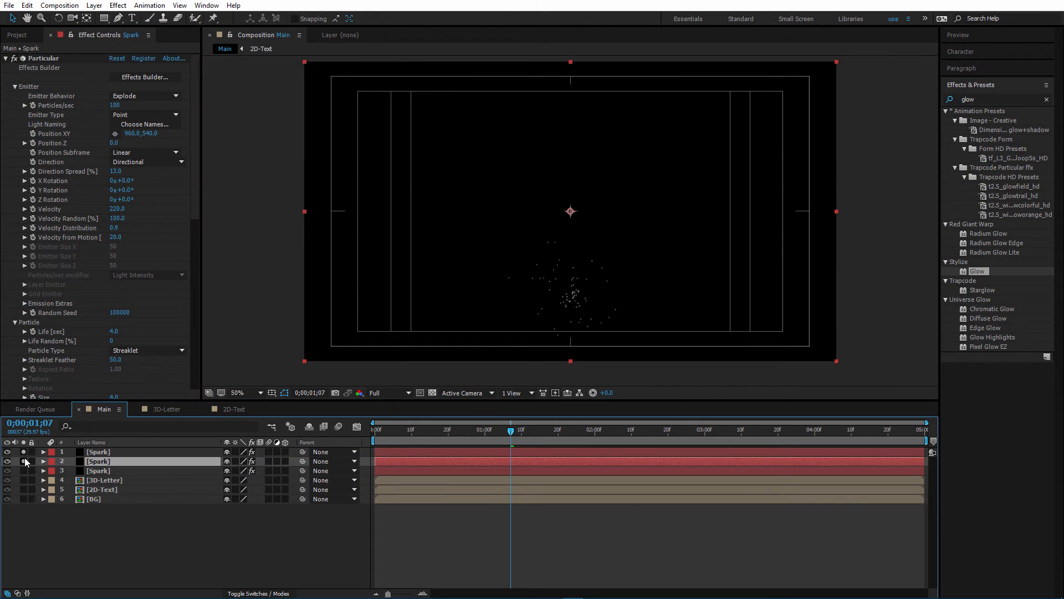
pyautogui.click(24, 483)
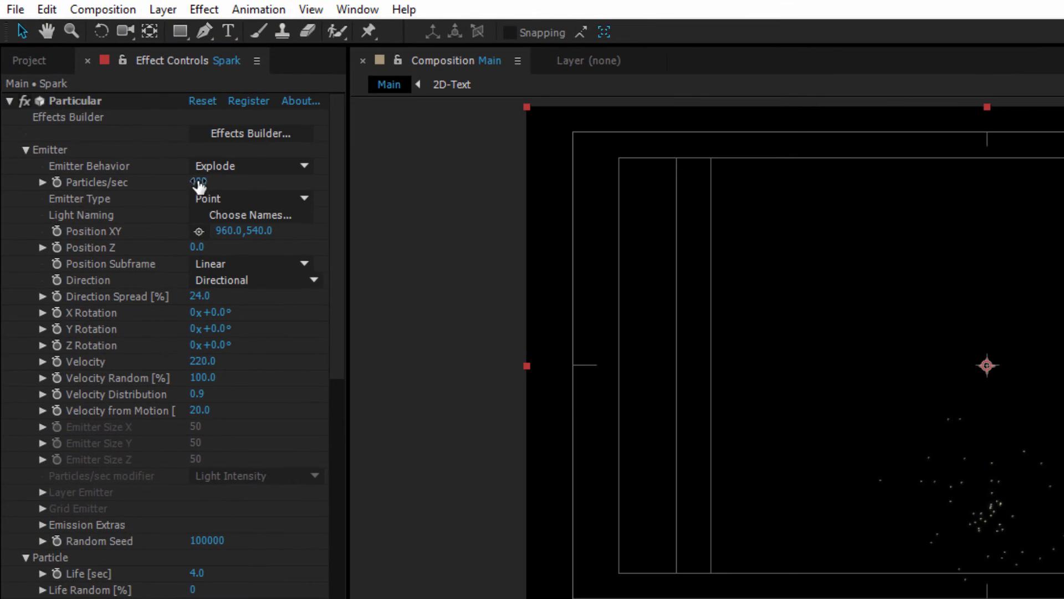
pyautogui.click(115, 106)
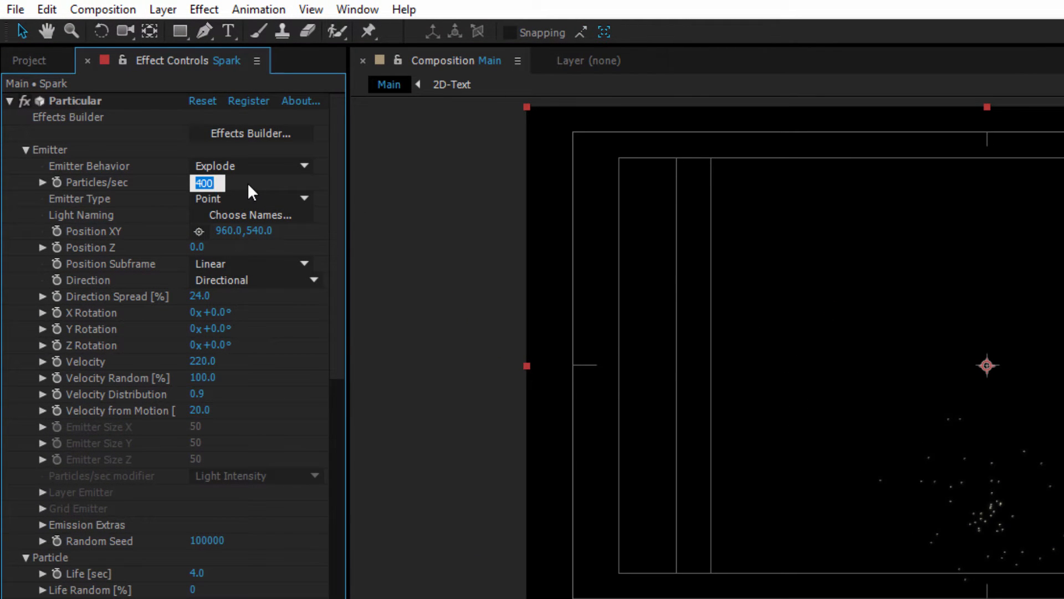
pyautogui.moveTo(195, 182)
pyautogui.mouseDown()
pyautogui.moveTo(165, 184)
pyautogui.moveTo(177, 185)
pyautogui.mouseUp()
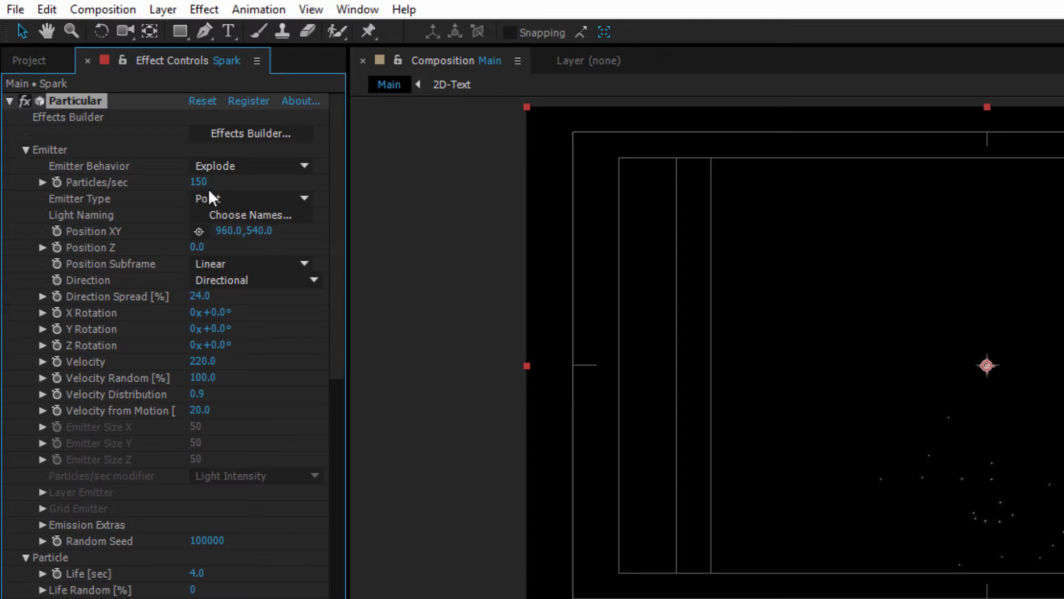
pyautogui.moveTo(192, 295); pyautogui.dragTo(199, 305)
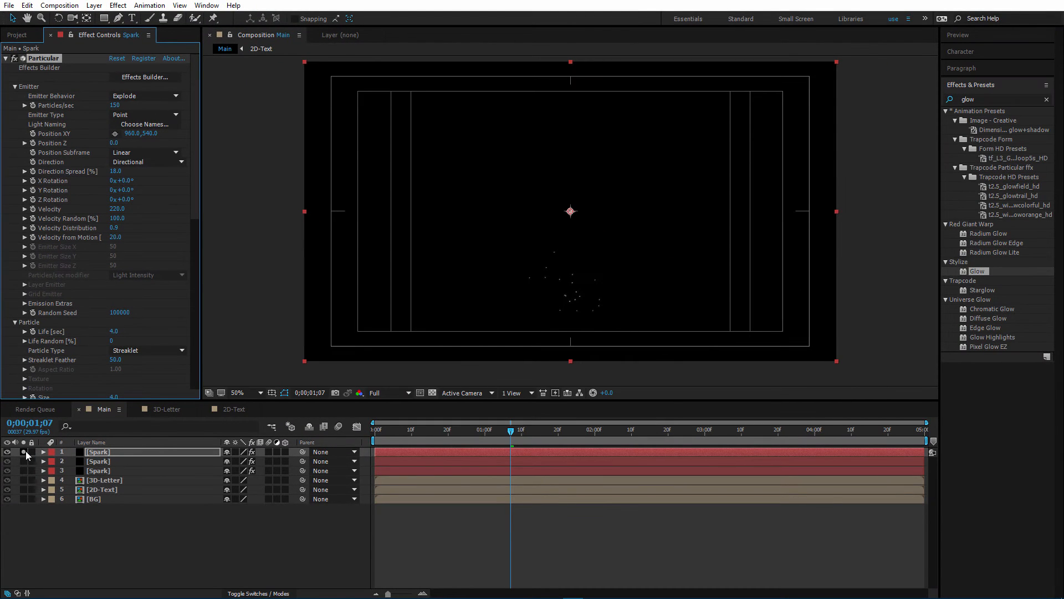
pyautogui.click(24, 452)
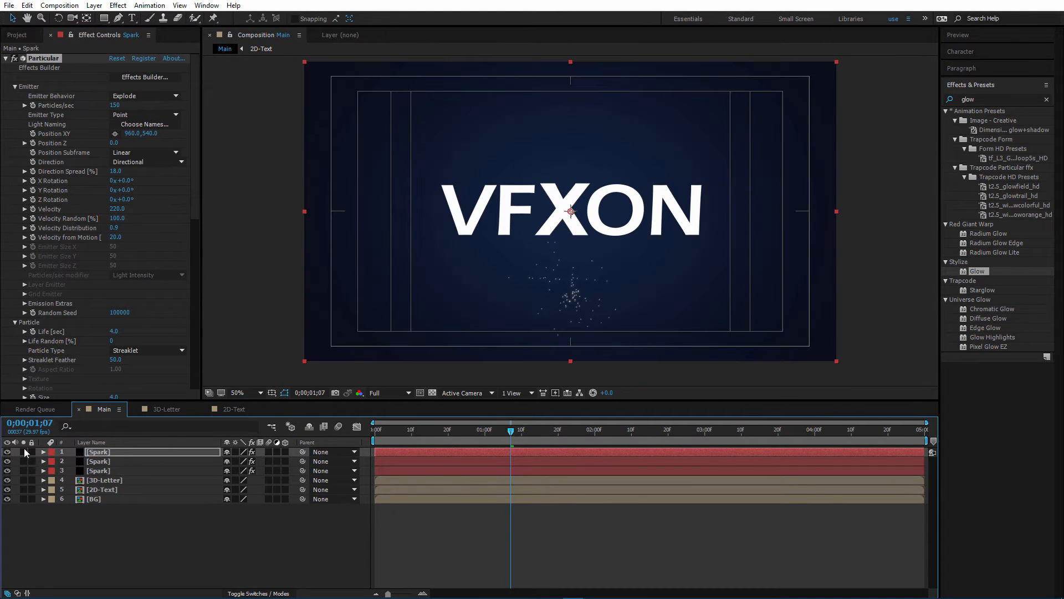
# Hide the two upper Spark layers and shift the lowest Spark layer to start at 0;00;01;07.
pyautogui.click(102, 470)
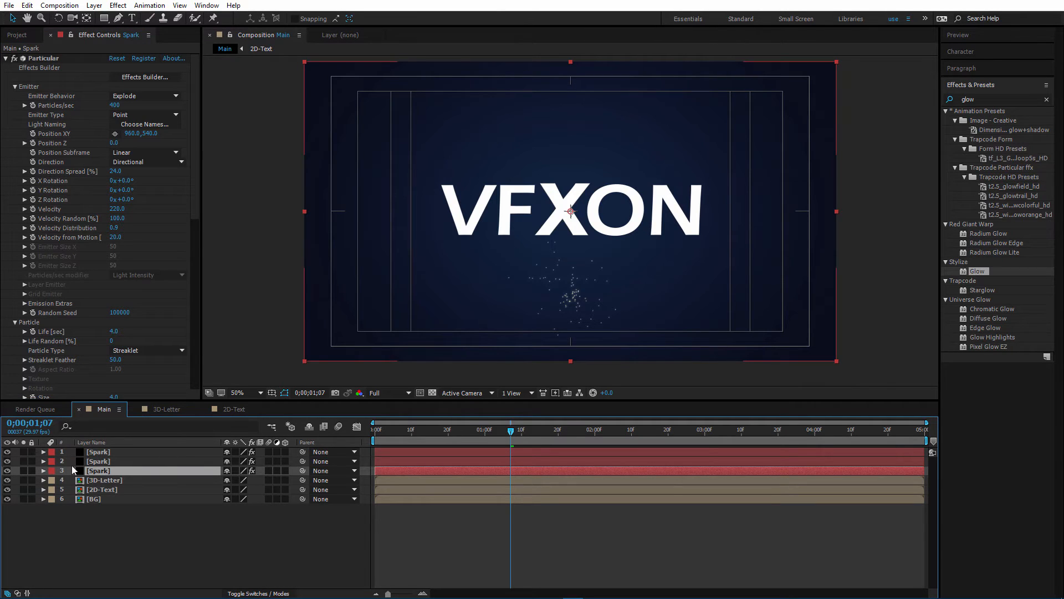
pyautogui.click(7, 461)
pyautogui.click(8, 451)
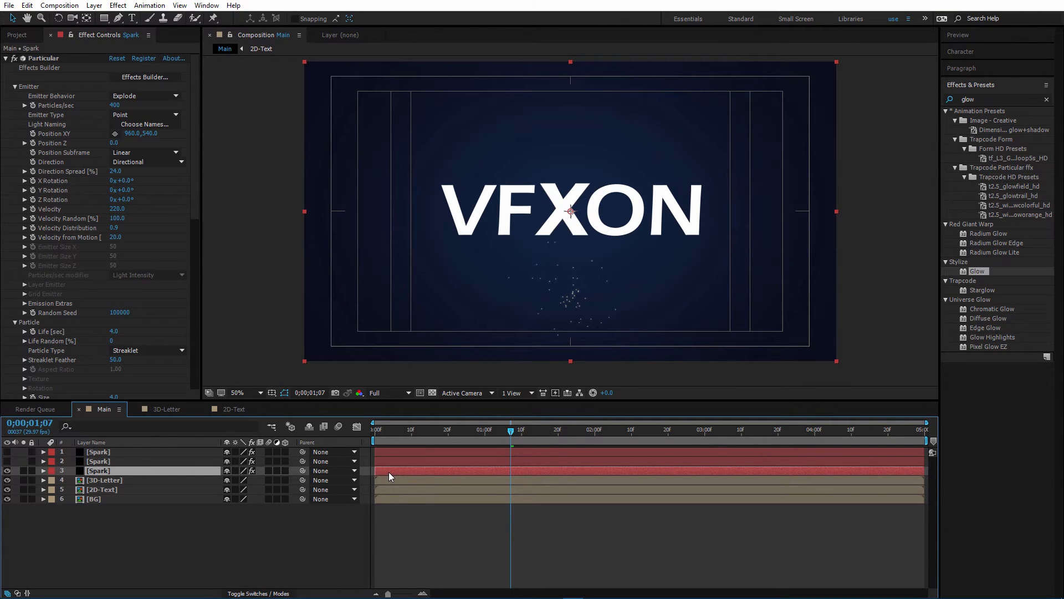
pyautogui.moveTo(388, 472); pyautogui.dragTo(517, 468)
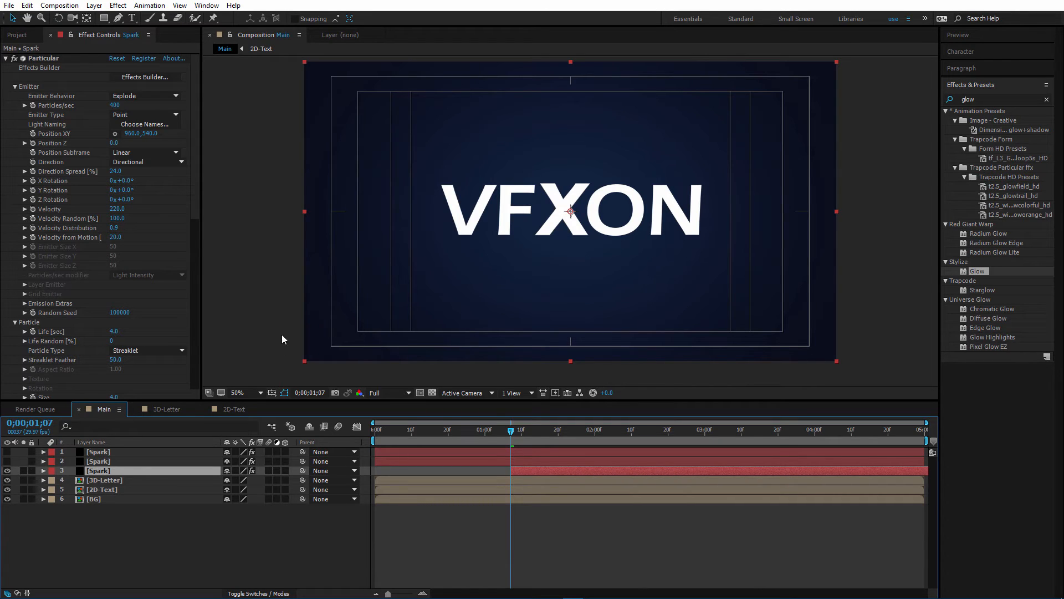
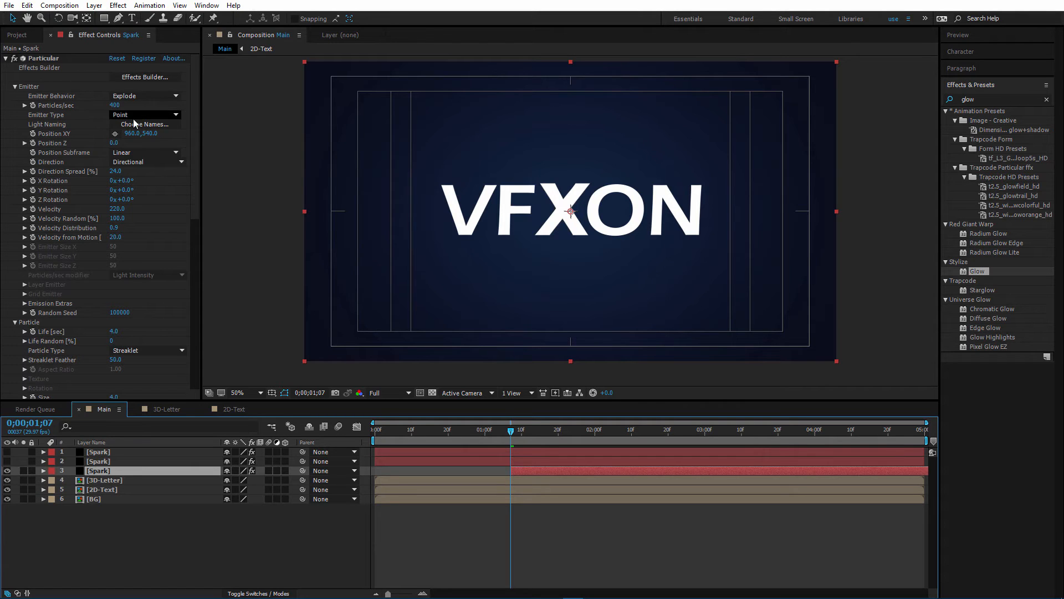
# Place the lowest Spark layer's emitter near the center of the letter X, at about 912, 542.
pyautogui.click(114, 133)
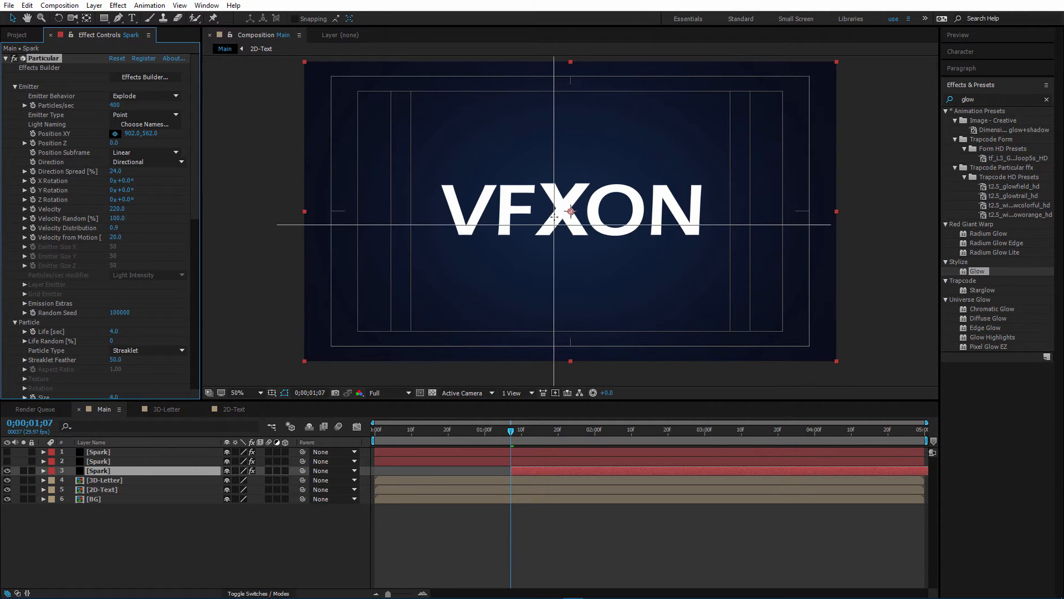
pyautogui.click(559, 212)
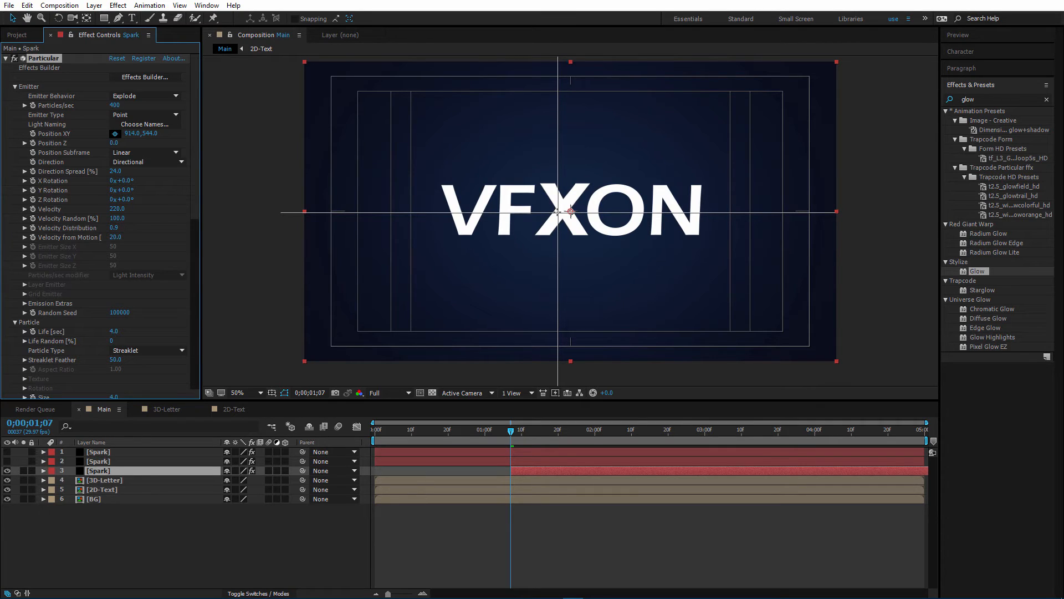
pyautogui.click(557, 212)
# Show the middle Spark layer, start it at 0;00;01;07 and place its emitter on the X's upper-left tip at about 880, 446.
pyautogui.click(99, 462)
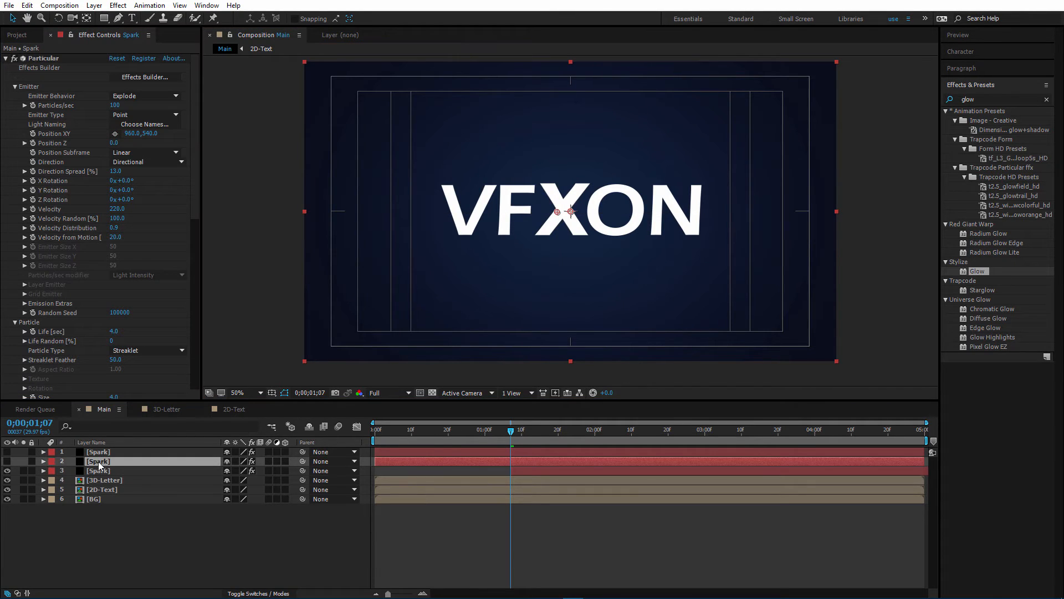
pyautogui.click(8, 461)
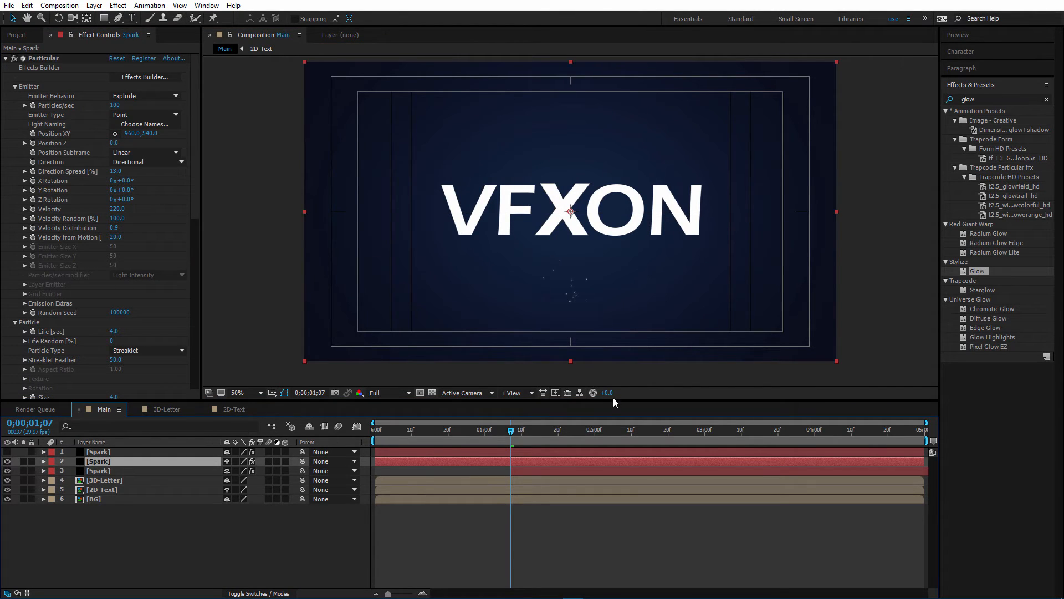
pyautogui.moveTo(437, 460); pyautogui.dragTo(577, 452)
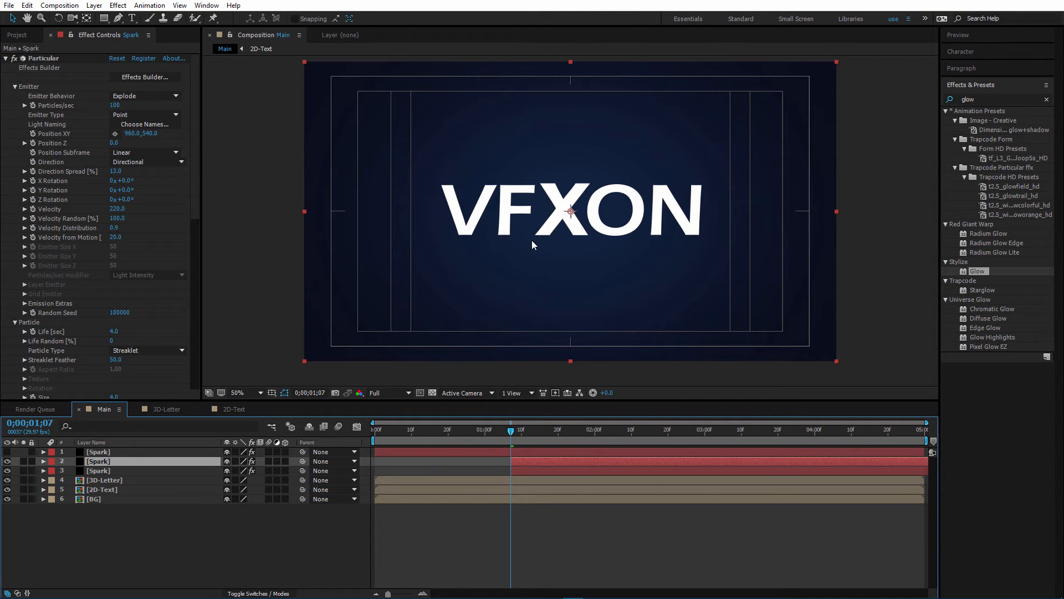
pyautogui.click(115, 133)
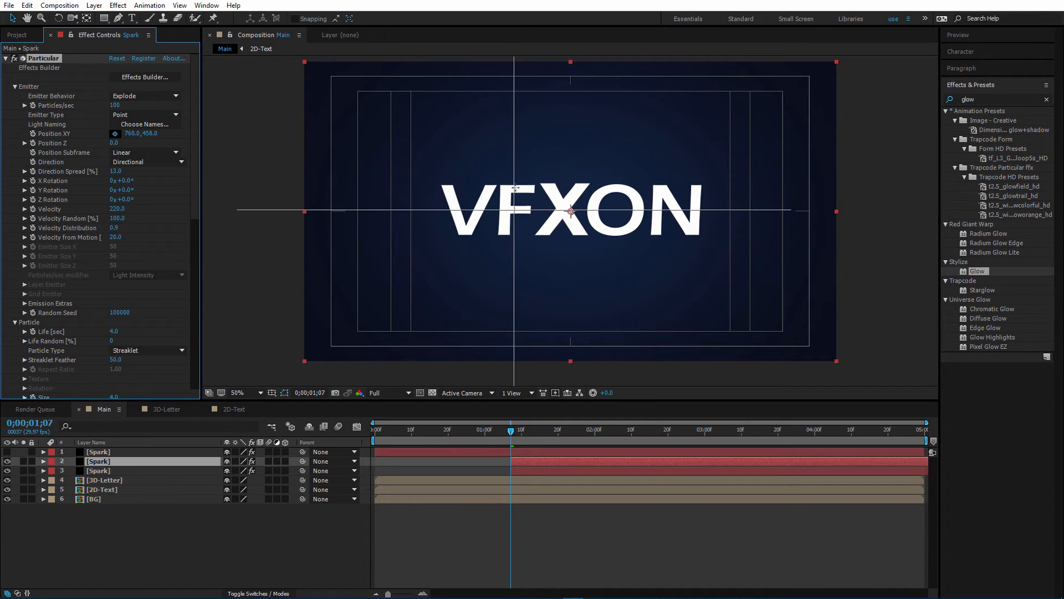
pyautogui.click(548, 186)
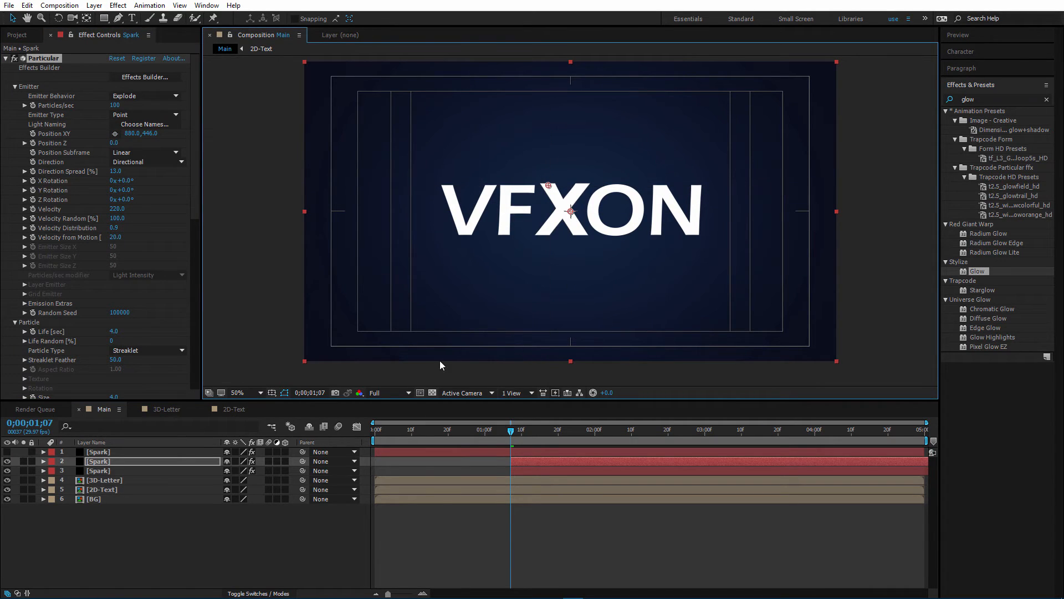
# Show the topmost Spark layer, start it at 0;00;01;07 and place its emitter on the X's upper-right tip at about 1002, 450.
pyautogui.click(100, 455)
pyautogui.click(7, 451)
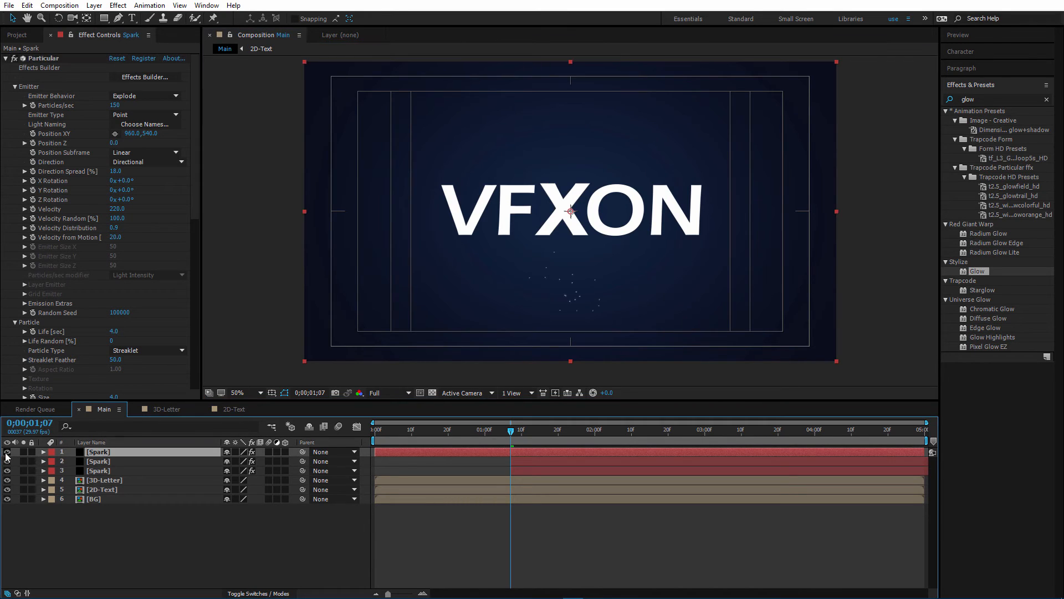
pyautogui.moveTo(447, 452); pyautogui.dragTo(571, 450)
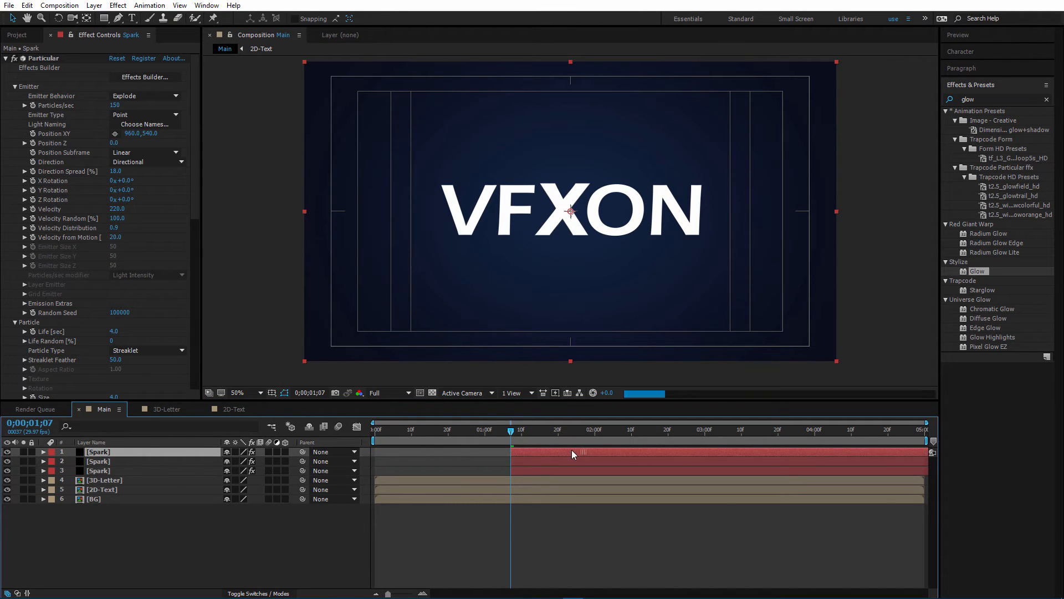
pyautogui.click(115, 133)
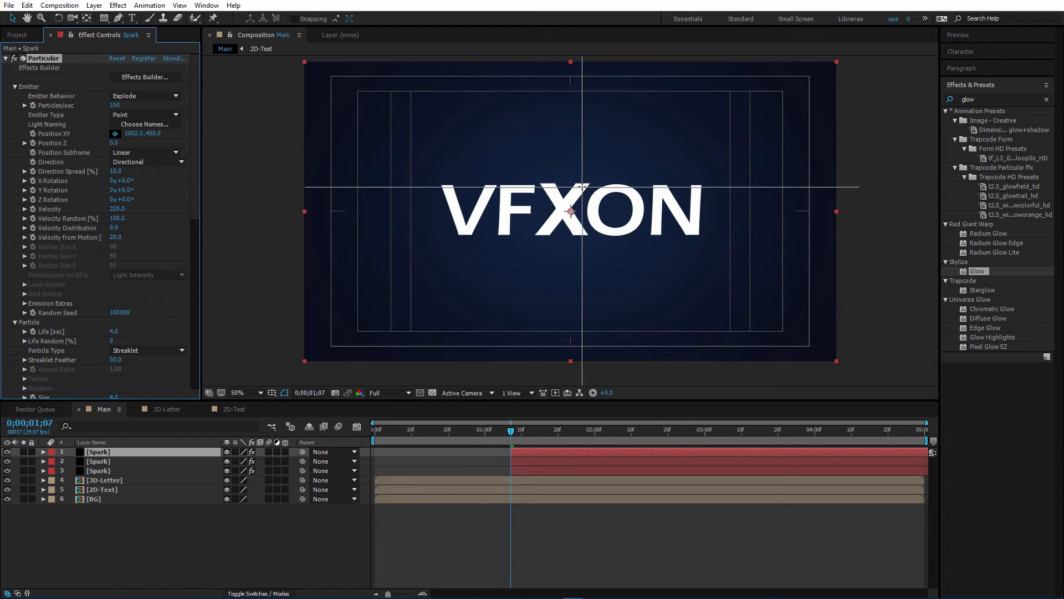
pyautogui.click(582, 186)
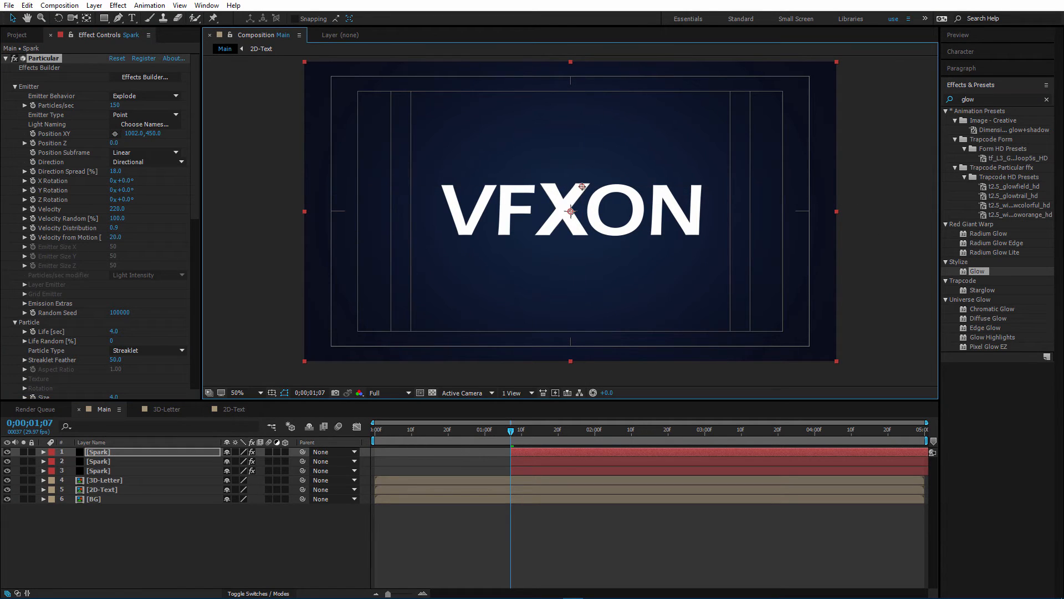
# Shift the Spark layers earlier, starting the top and lowest ones at about 0;00;01;01 and the middle one at about 0;00;00;27.
pyautogui.click(511, 434)
pyautogui.moveTo(511, 434); pyautogui.dragTo(504, 431)
pyautogui.press('pagedown')
pyautogui.press('pagedown')
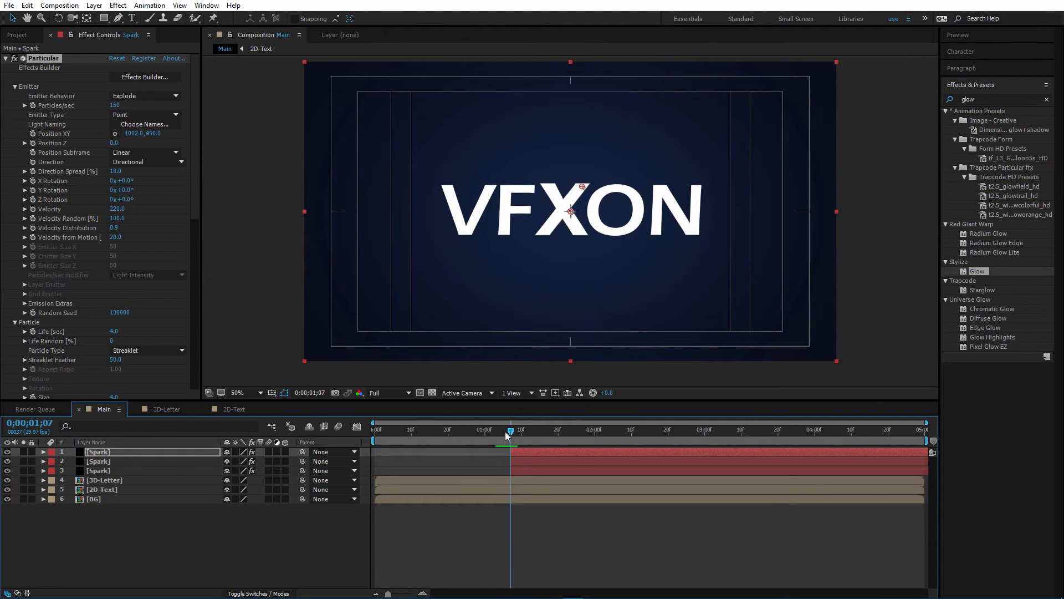
pyautogui.click(505, 432)
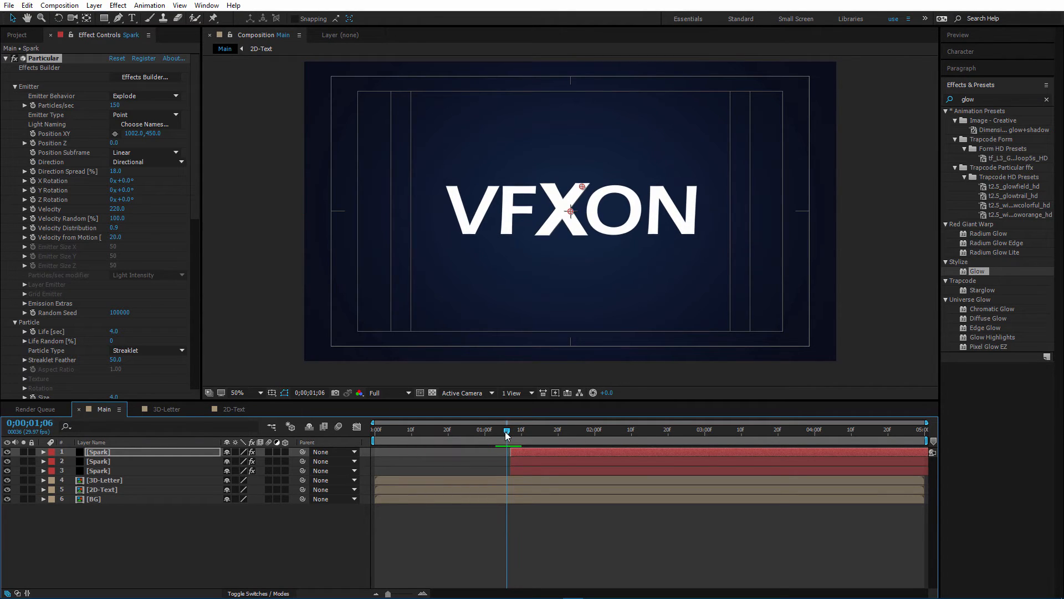
pyautogui.press('pagedown')
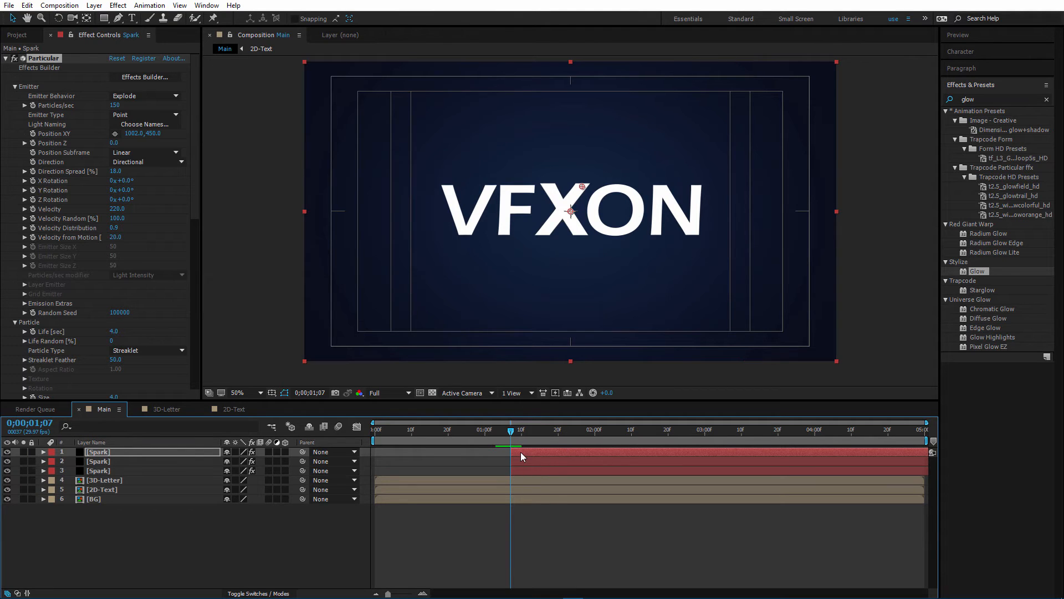
pyautogui.moveTo(520, 451)
pyautogui.mouseDown()
pyautogui.moveTo(502, 453)
pyautogui.moveTo(531, 461)
pyautogui.moveTo(515, 462)
pyautogui.mouseUp()
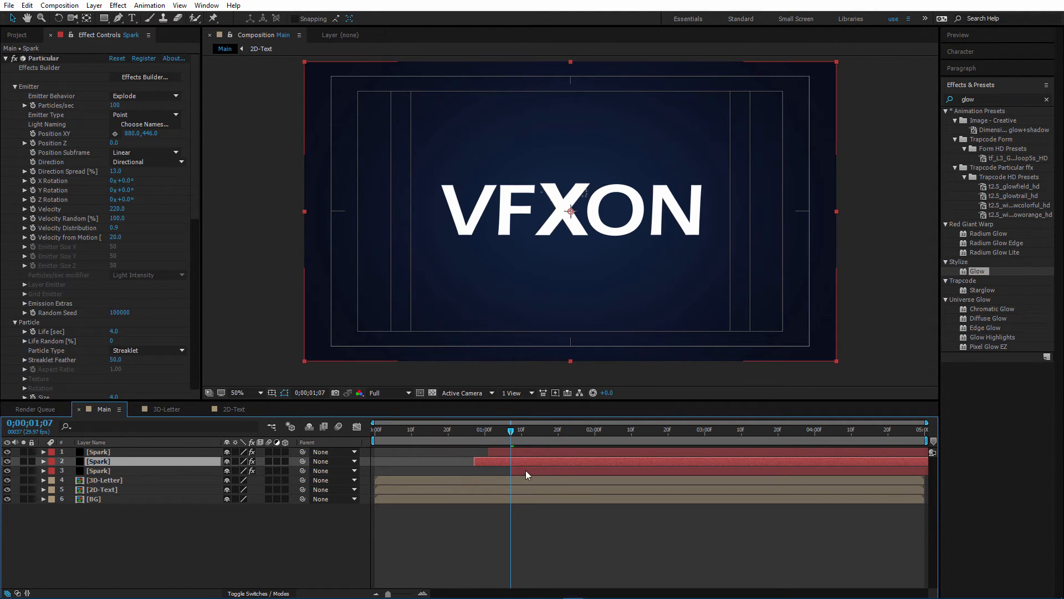
pyautogui.moveTo(526, 471); pyautogui.dragTo(509, 469)
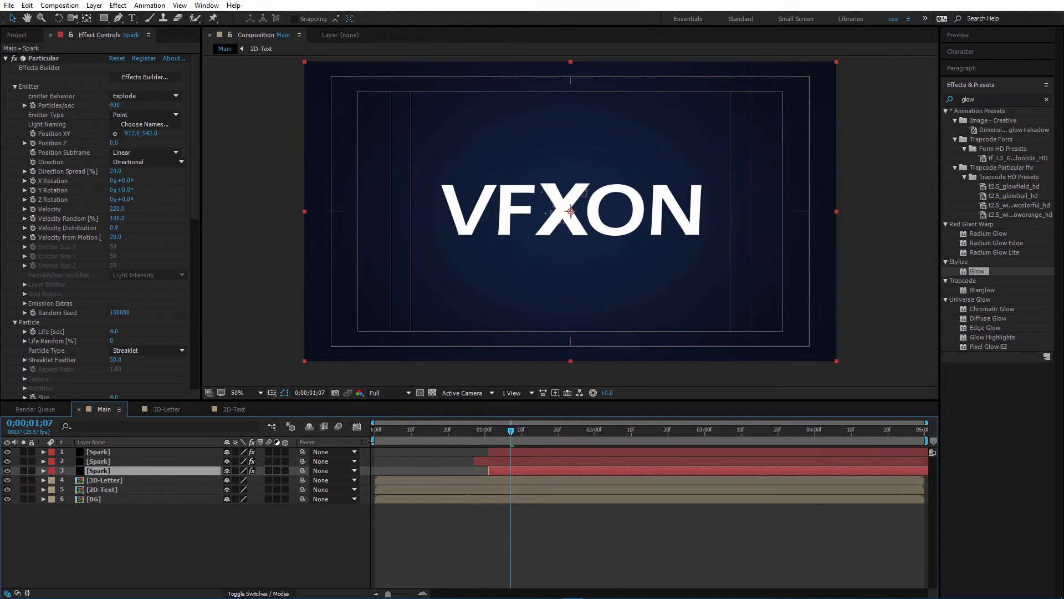
# Set the work area to start just before the Spark layers, at about 0;00;00;23, and preview the animation.
pyautogui.moveTo(373, 440); pyautogui.dragTo(457, 441)
pyautogui.press('space')
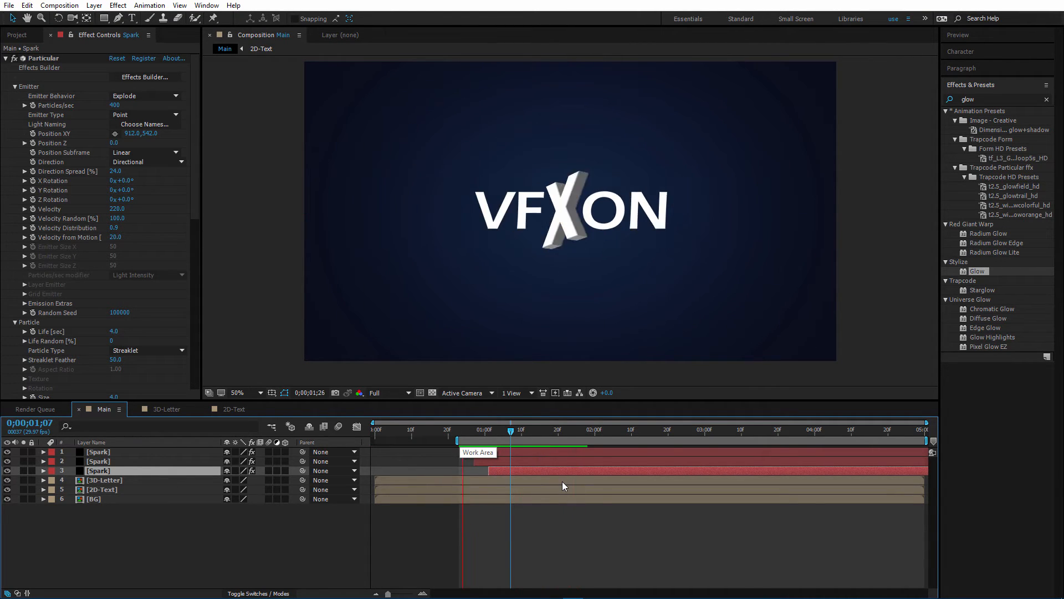
pyautogui.press('space')
# Retime the Spark layers to start at about 0;00;01;05 (top), 0;00;01;00 (middle) and 0;00;01;07 (lowest), and preview the result.
pyautogui.moveTo(479, 432)
pyautogui.mouseDown()
pyautogui.moveTo(469, 432)
pyautogui.moveTo(498, 431)
pyautogui.mouseUp()
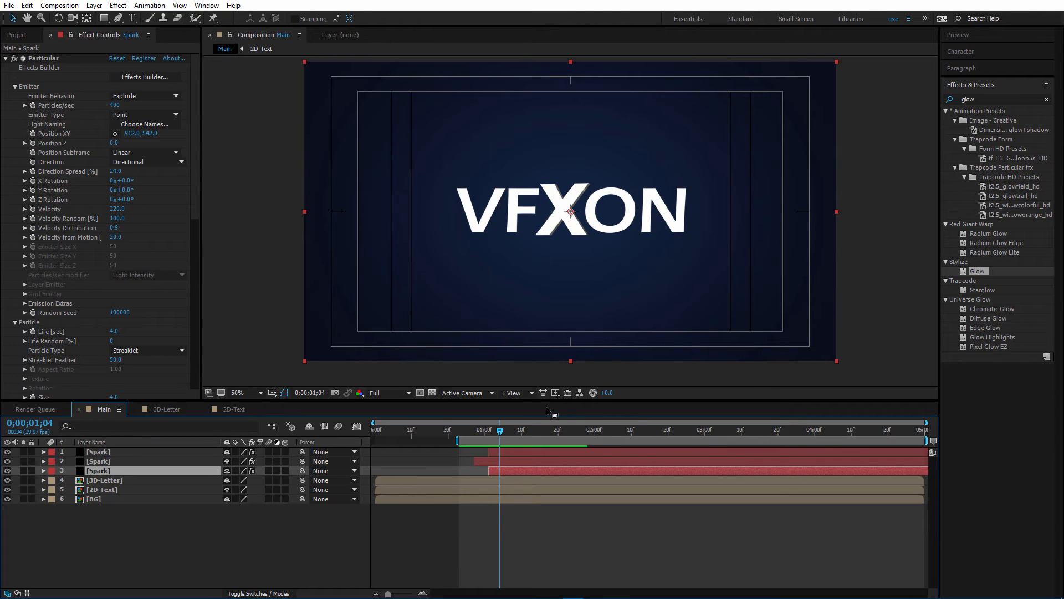
pyautogui.moveTo(501, 431); pyautogui.dragTo(506, 461)
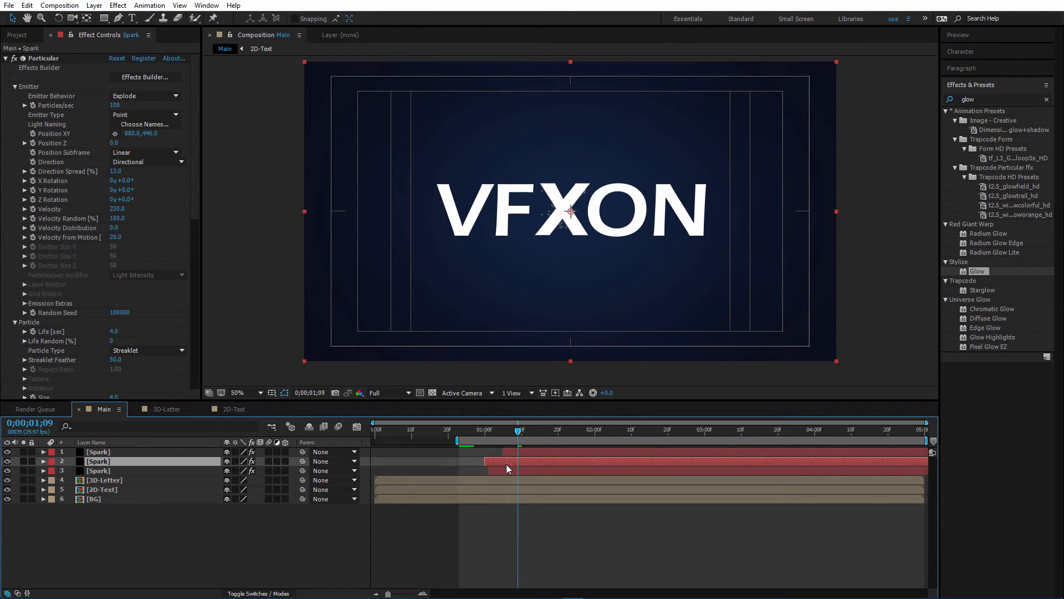
pyautogui.click(501, 470)
pyautogui.moveTo(501, 470); pyautogui.dragTo(520, 469)
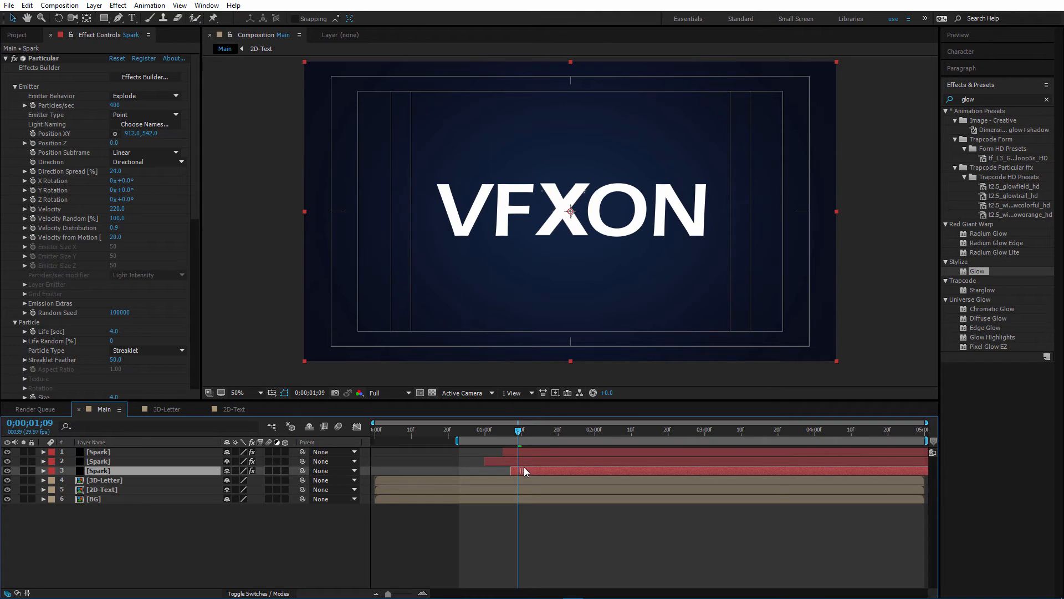
pyautogui.press('space')
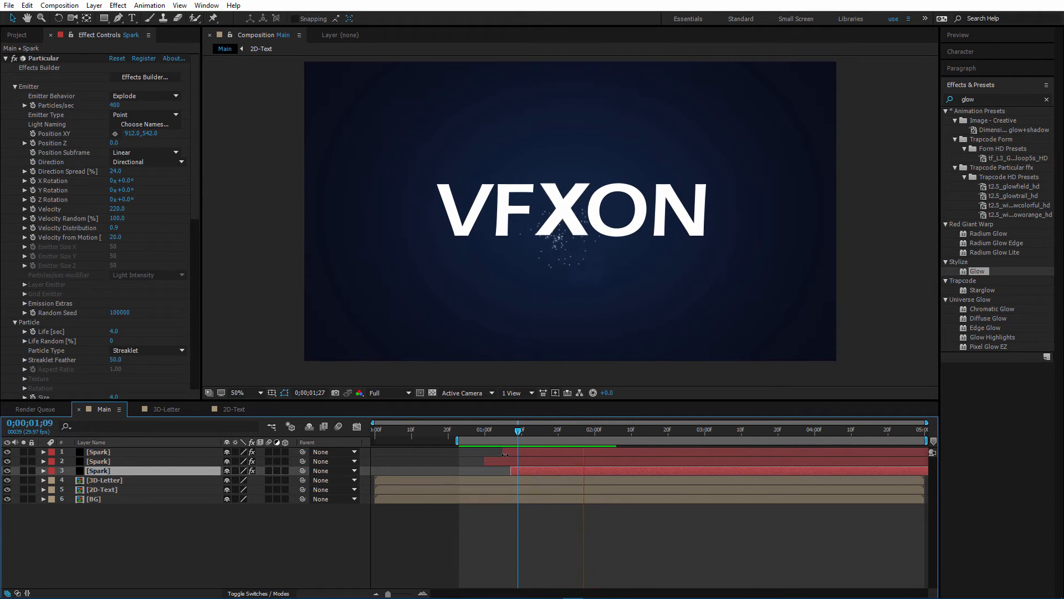
# Stop the preview and hide all three Spark layers.
pyautogui.press('space')
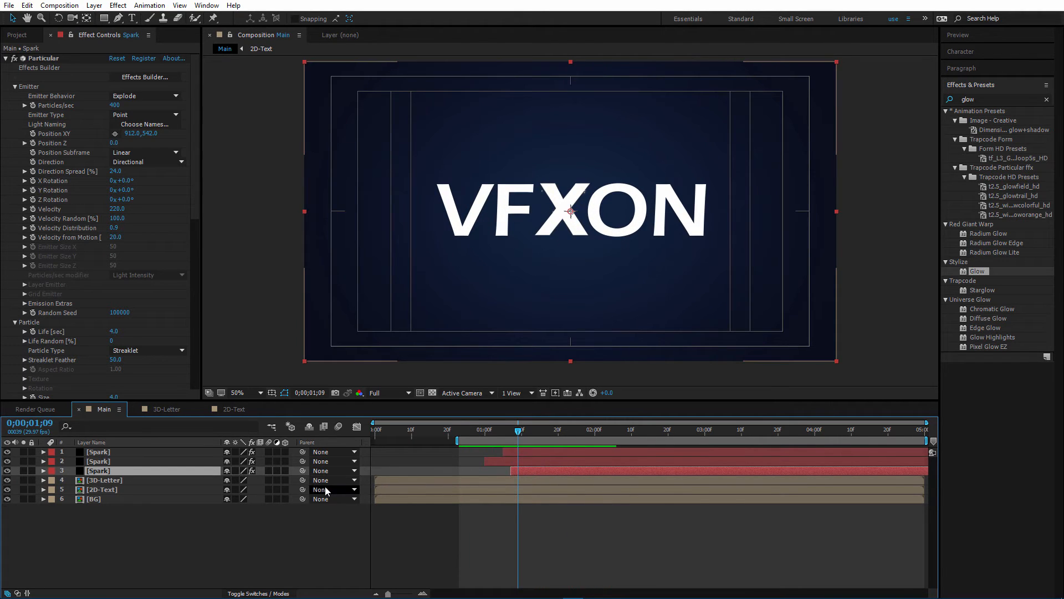
pyautogui.moveTo(7, 469); pyautogui.dragTo(7, 451)
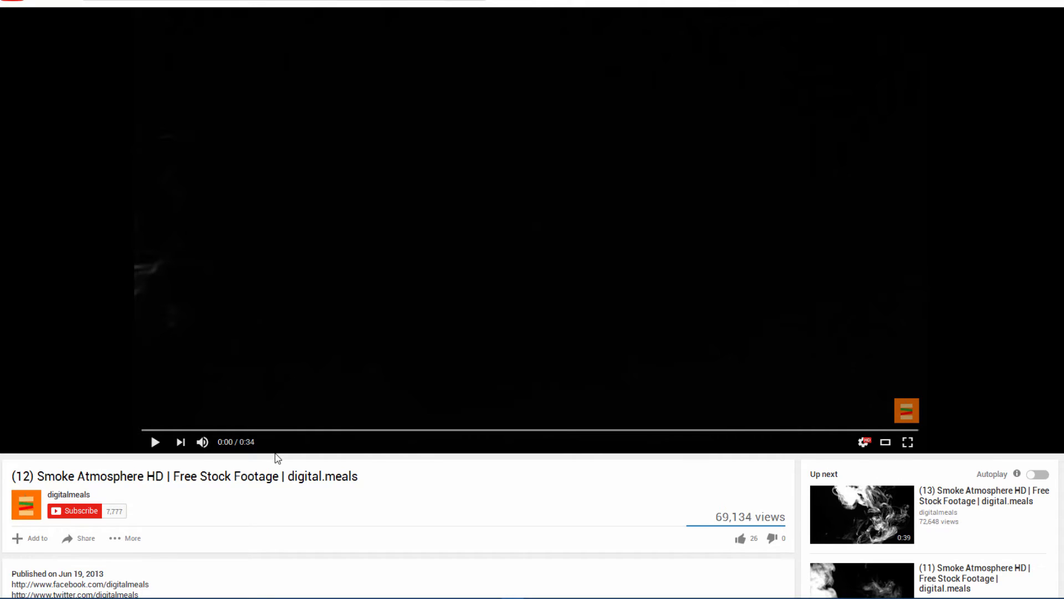
# Check the Smoke Atmosphere HD clip's YouTube description, and add MVI_5054_7(12).mov above the Spark layers in the Main composition.
pyautogui.scroll(-5, 273, 456)
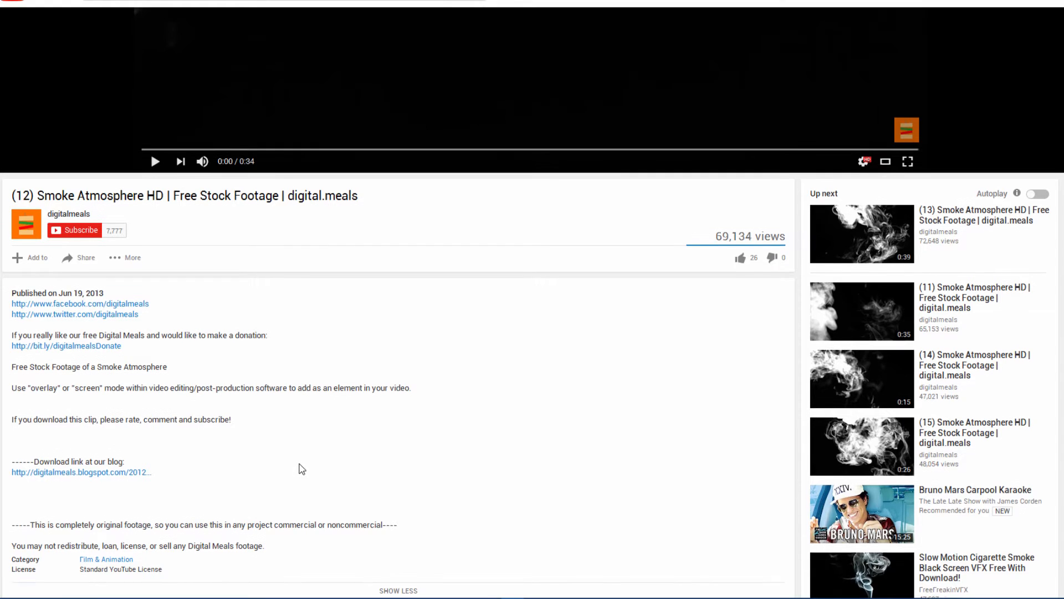
pyautogui.scroll(5, 302, 469)
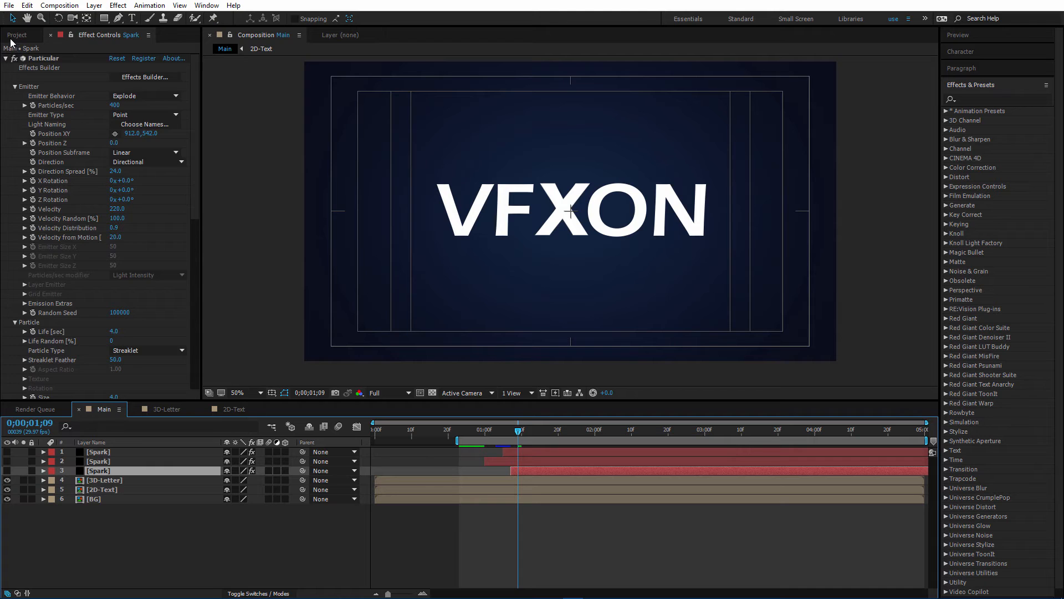
pyautogui.click(17, 36)
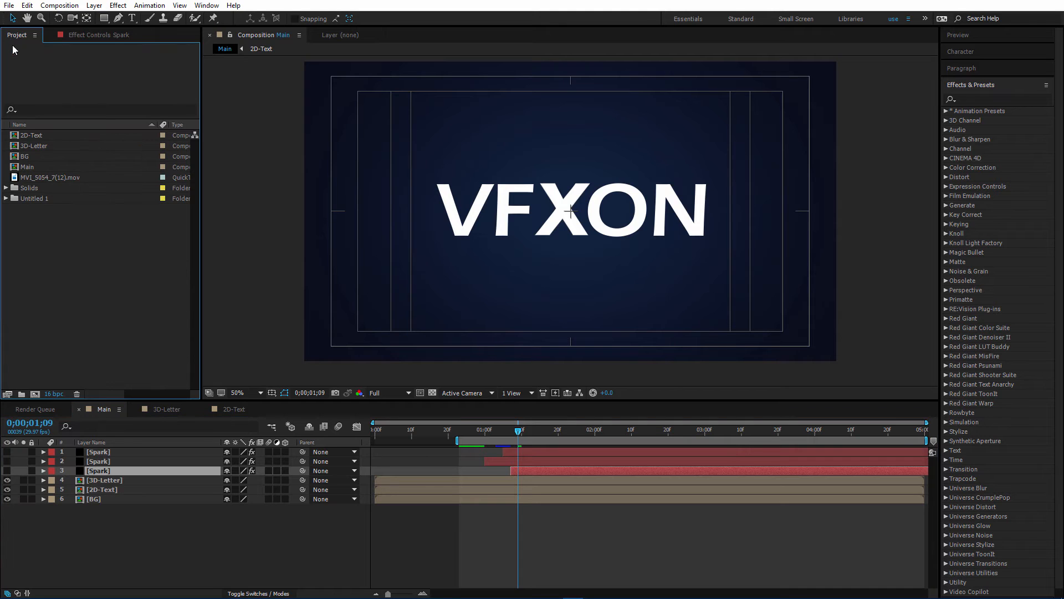
pyautogui.click(49, 179)
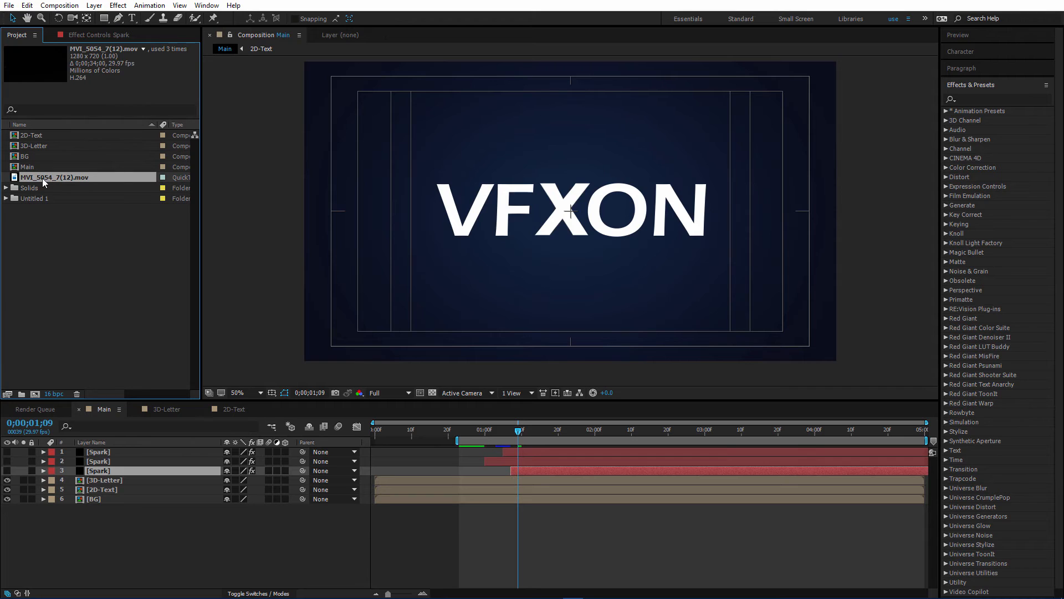
pyautogui.moveTo(45, 182); pyautogui.dragTo(104, 454)
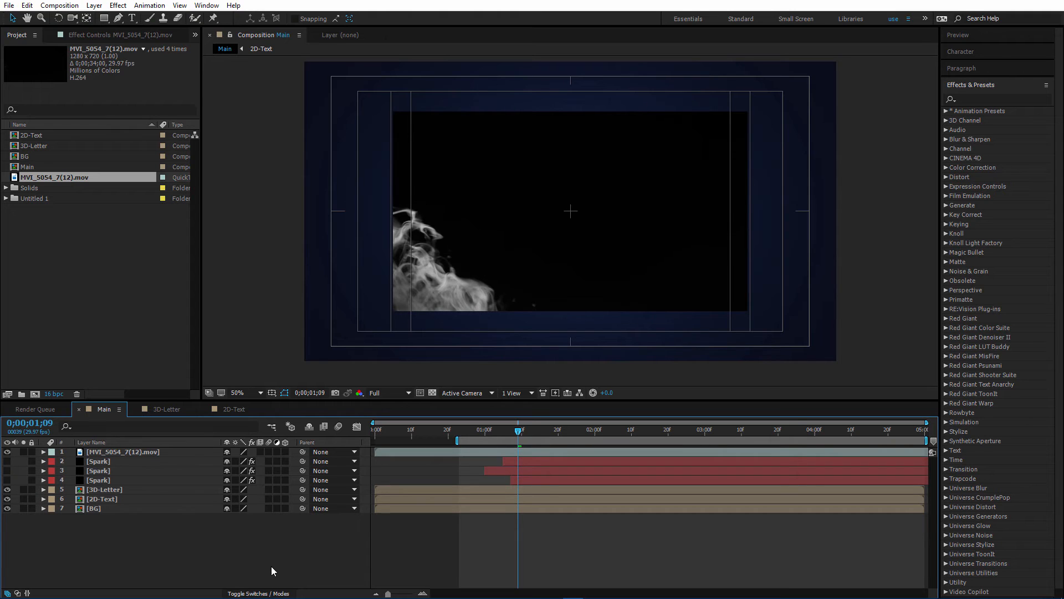
# Set the smoke clip's blending mode to Screen and nudge it slightly down in the frame.
pyautogui.click(256, 593)
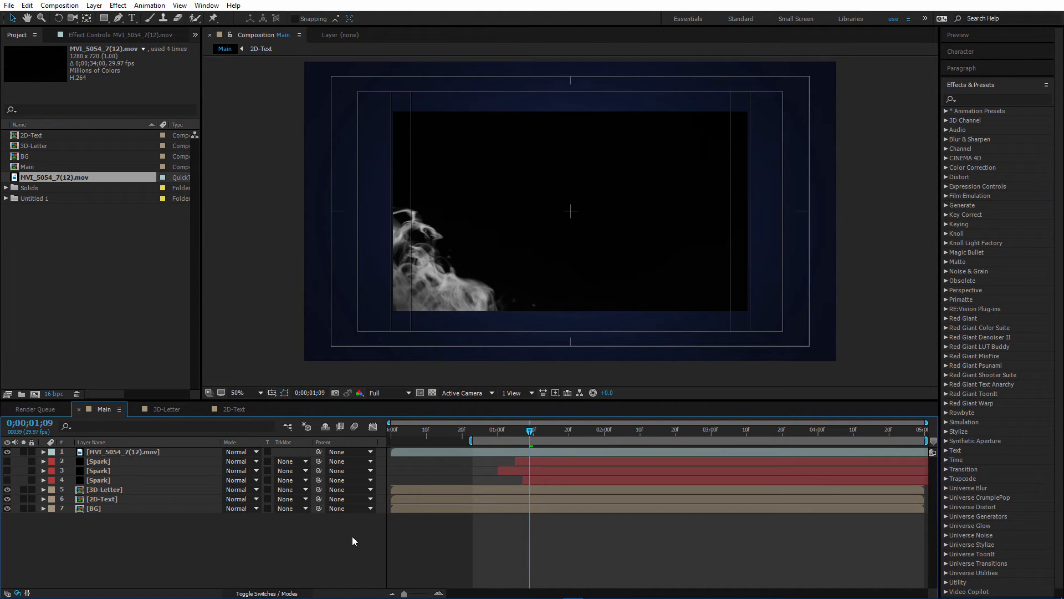
pyautogui.click(245, 453)
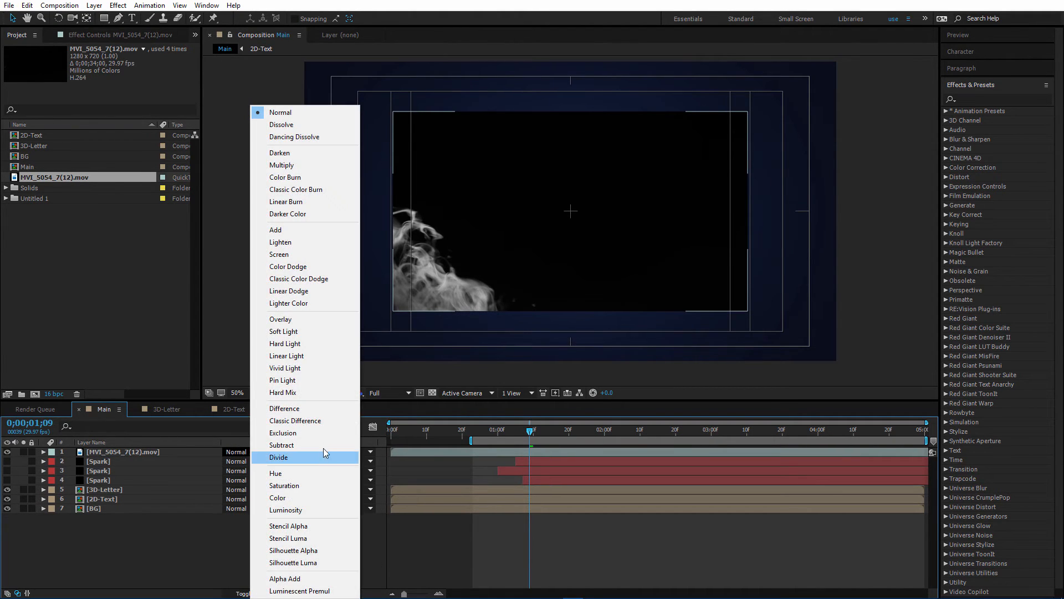
pyautogui.click(299, 252)
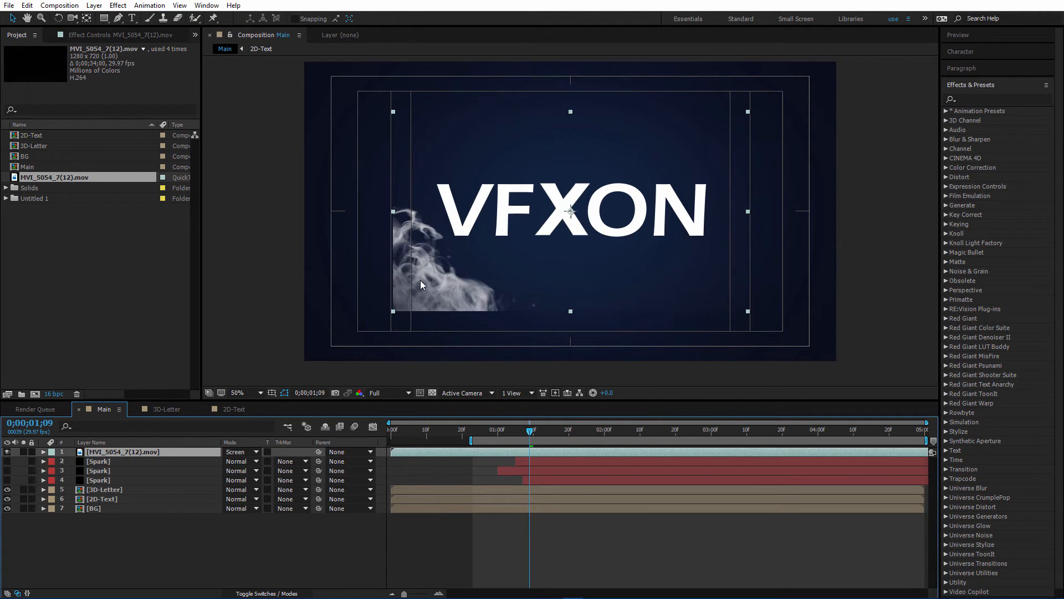
pyautogui.moveTo(437, 288); pyautogui.dragTo(492, 327)
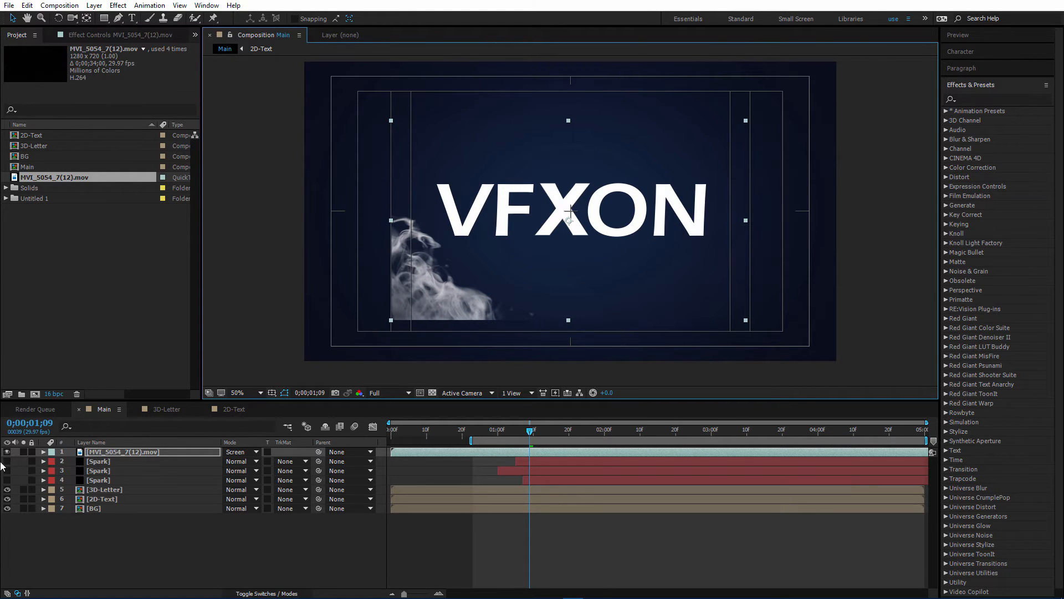
# Solo the smoke layer and preview its footage up to about 0;00;04;14 for a usable burst of smoke.
pyautogui.click(22, 452)
pyautogui.press('space')
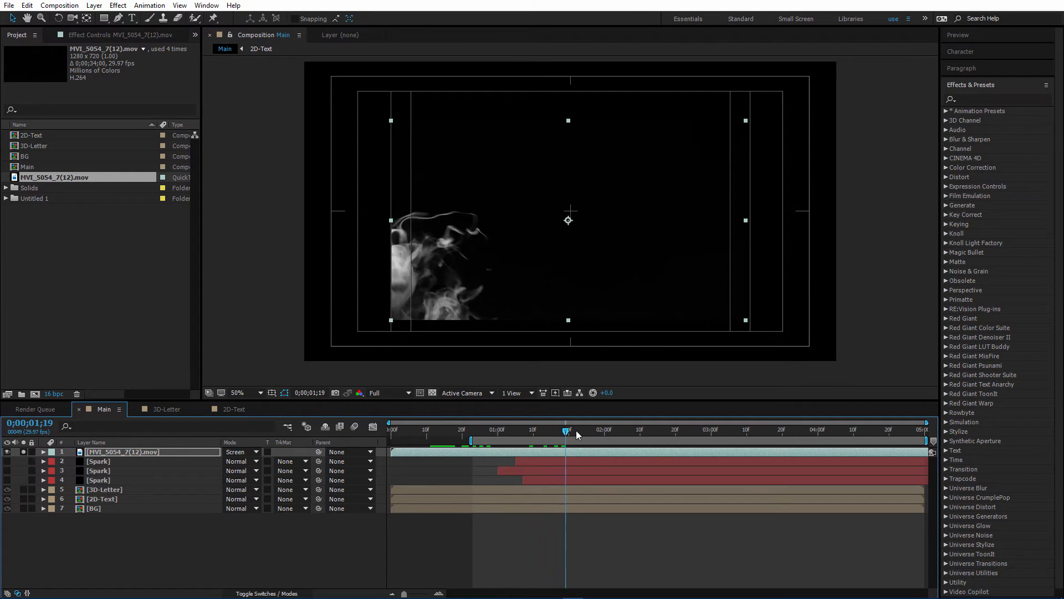
pyautogui.moveTo(607, 434)
pyautogui.mouseDown()
pyautogui.moveTo(639, 433)
pyautogui.moveTo(591, 431)
pyautogui.moveTo(606, 433)
pyautogui.mouseUp()
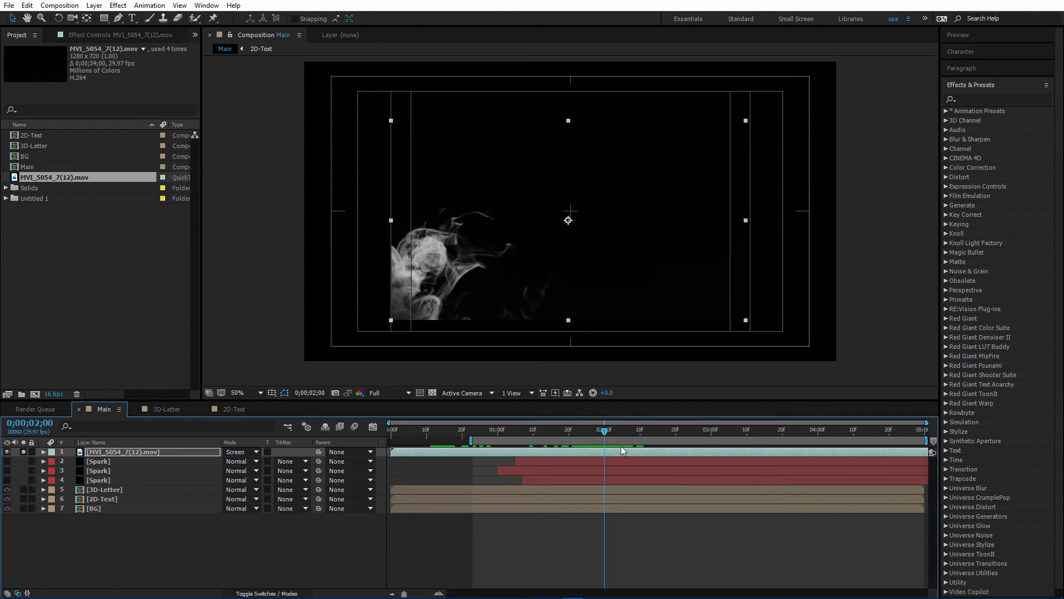
pyautogui.moveTo(606, 435)
pyautogui.mouseDown()
pyautogui.moveTo(636, 433)
pyautogui.moveTo(594, 437)
pyautogui.mouseUp()
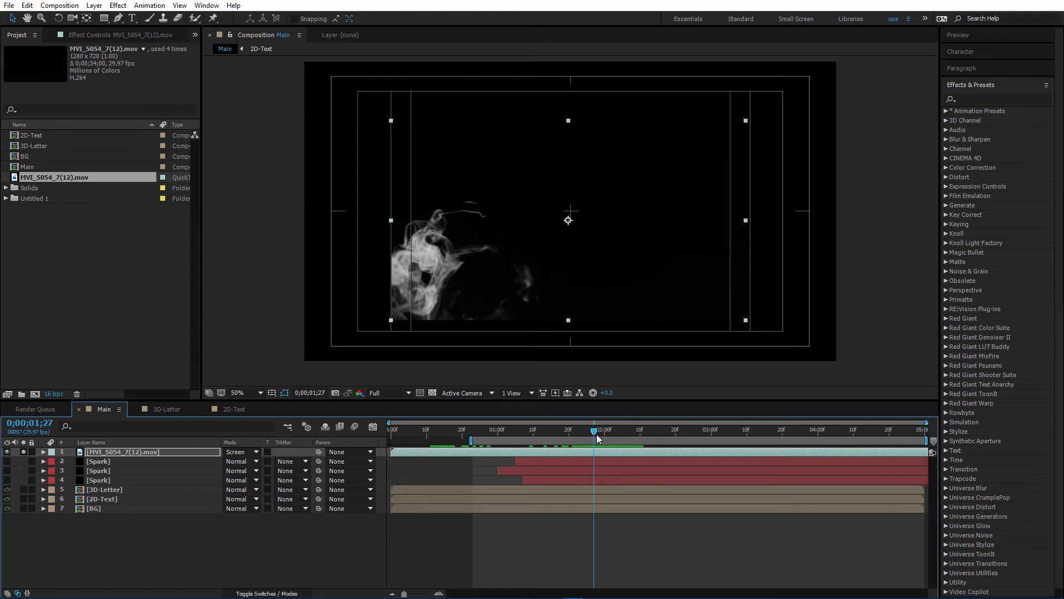
pyautogui.moveTo(596, 434); pyautogui.dragTo(831, 435)
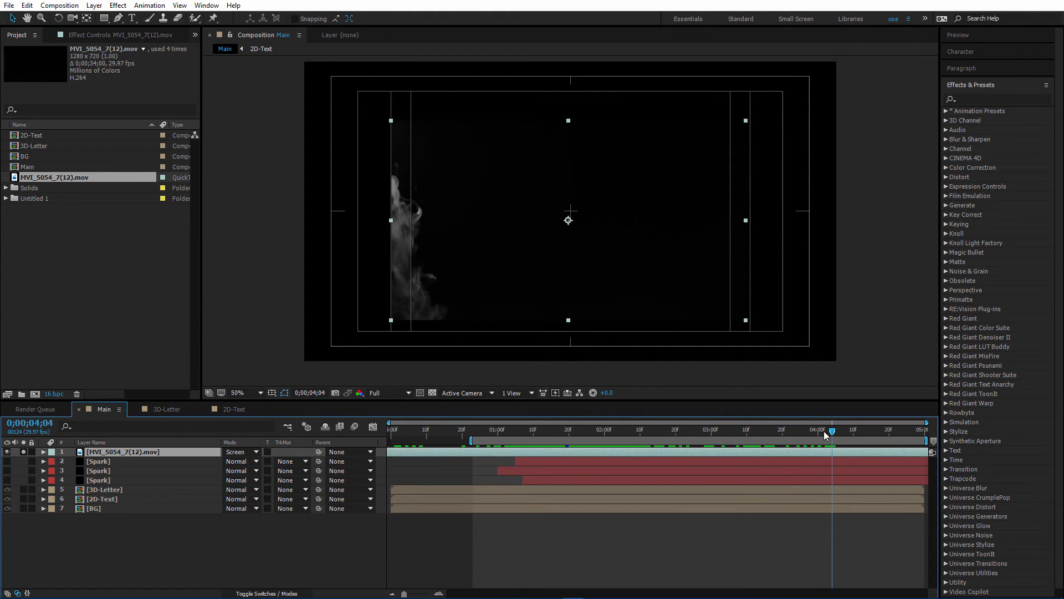
pyautogui.press('space')
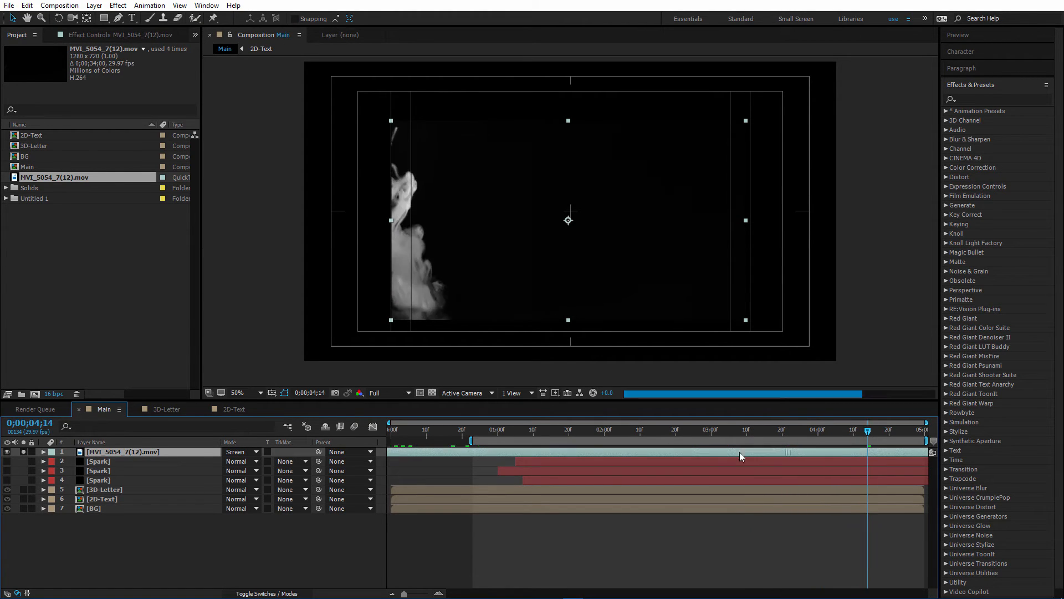
# Slide the smoke layer later in time, split it at 0;00;00;25 and delete the part before the split.
pyautogui.moveTo(649, 450); pyautogui.dragTo(776, 457)
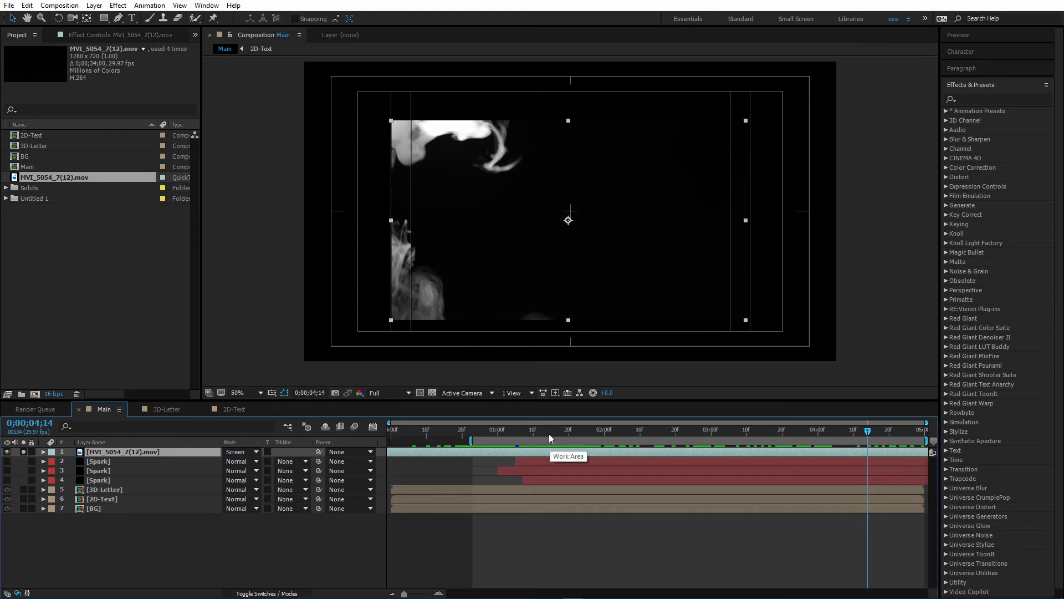
pyautogui.moveTo(548, 430); pyautogui.dragTo(481, 428)
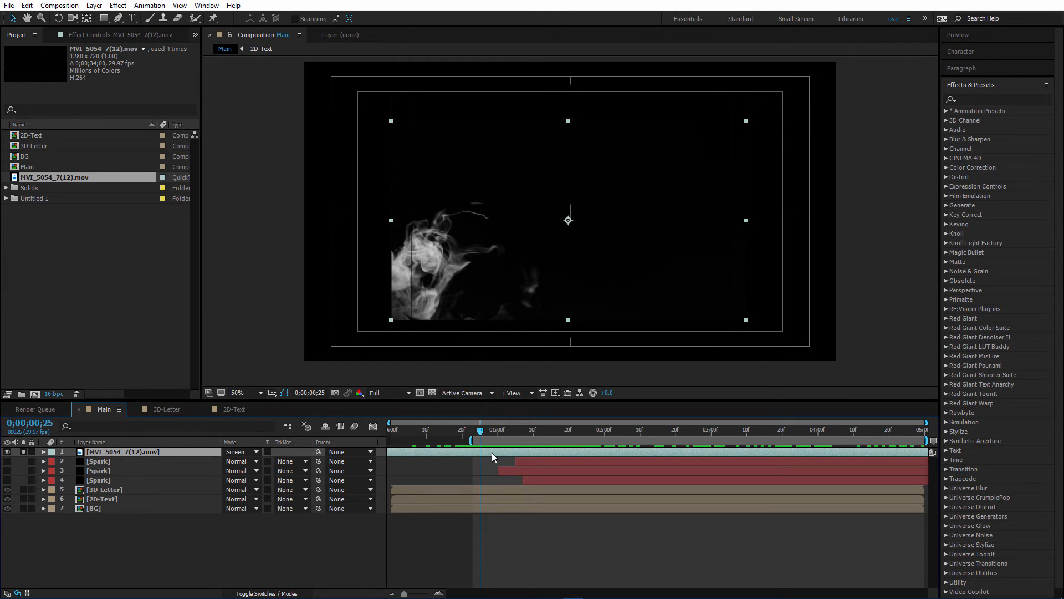
pyautogui.hotkey('ctrl', 'shift', 'd')
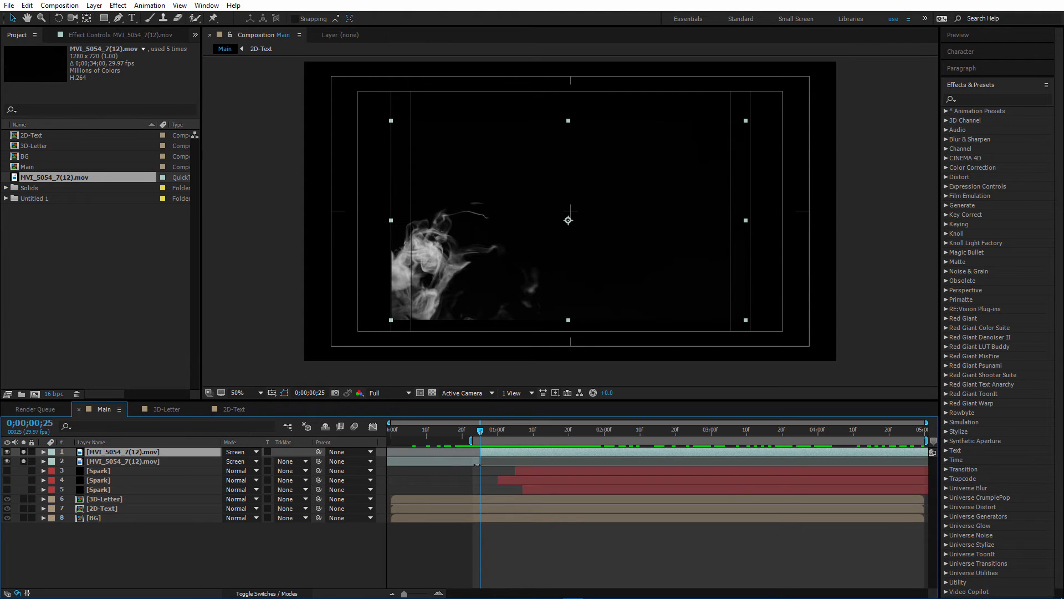
pyautogui.click(460, 462)
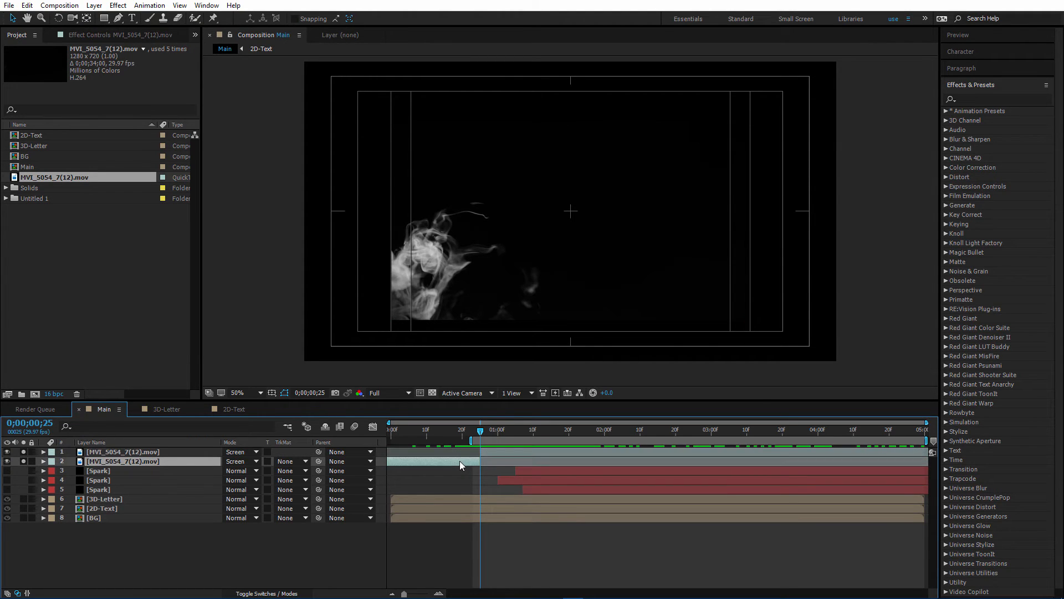
pyautogui.press('Delete')
pyautogui.click(491, 431)
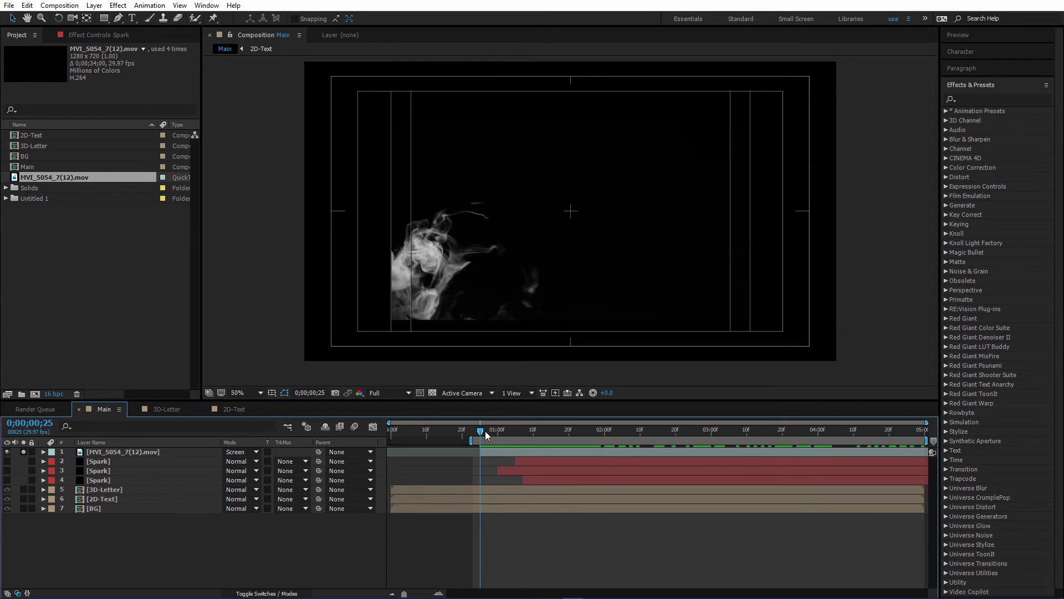
# Split the MVI_5054_7(12).mov smoke layer at 0;00;01;22 and preview the footage beyond the cut.
pyautogui.moveTo(494, 431); pyautogui.dragTo(576, 435)
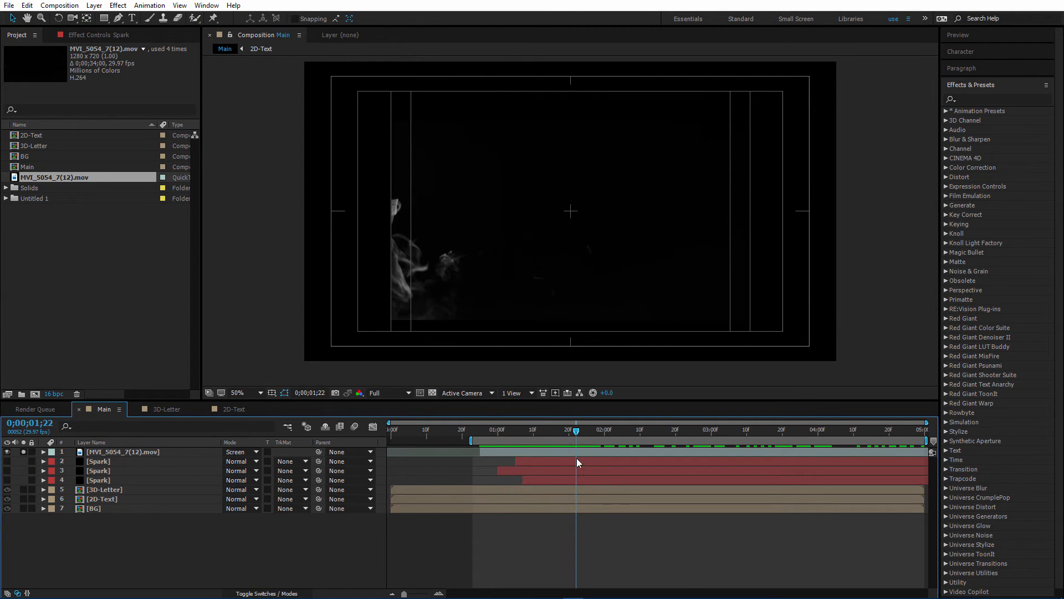
pyautogui.click(580, 454)
pyautogui.hotkey('ctrl', 'shift', 'd')
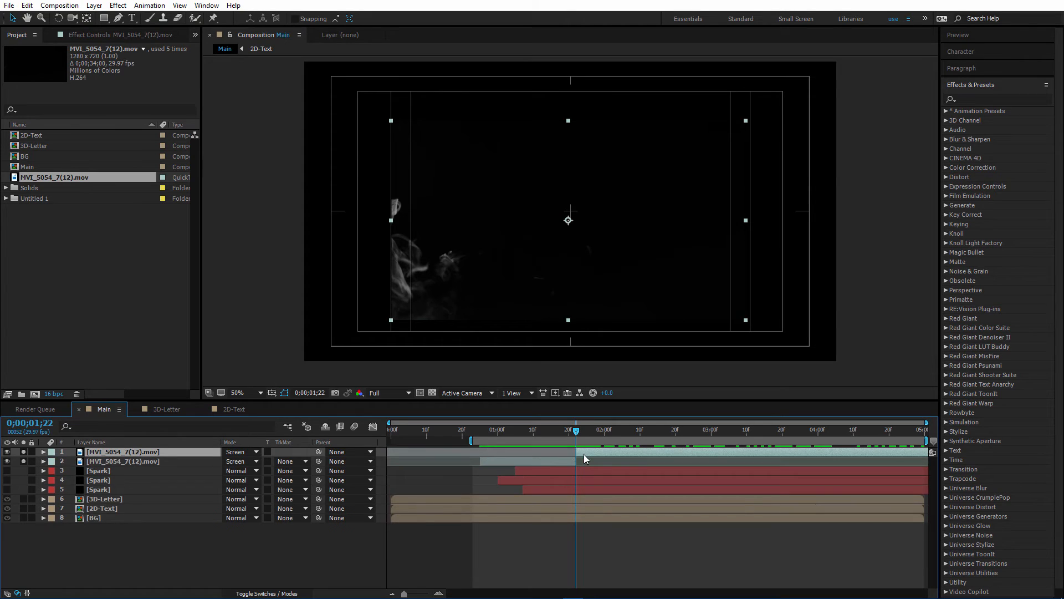
pyautogui.click(546, 460)
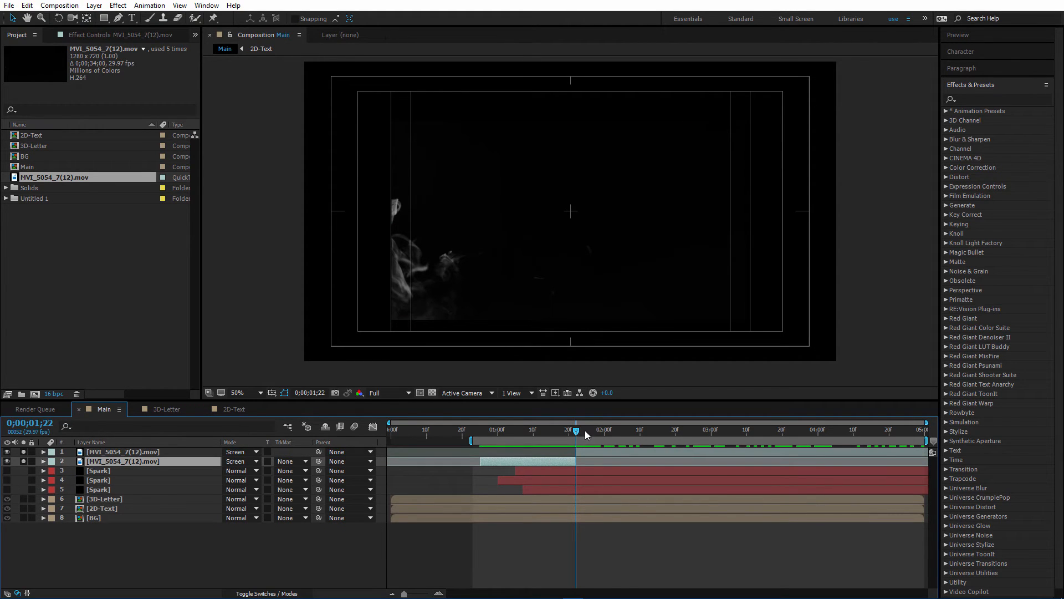
pyautogui.moveTo(585, 430); pyautogui.dragTo(801, 434)
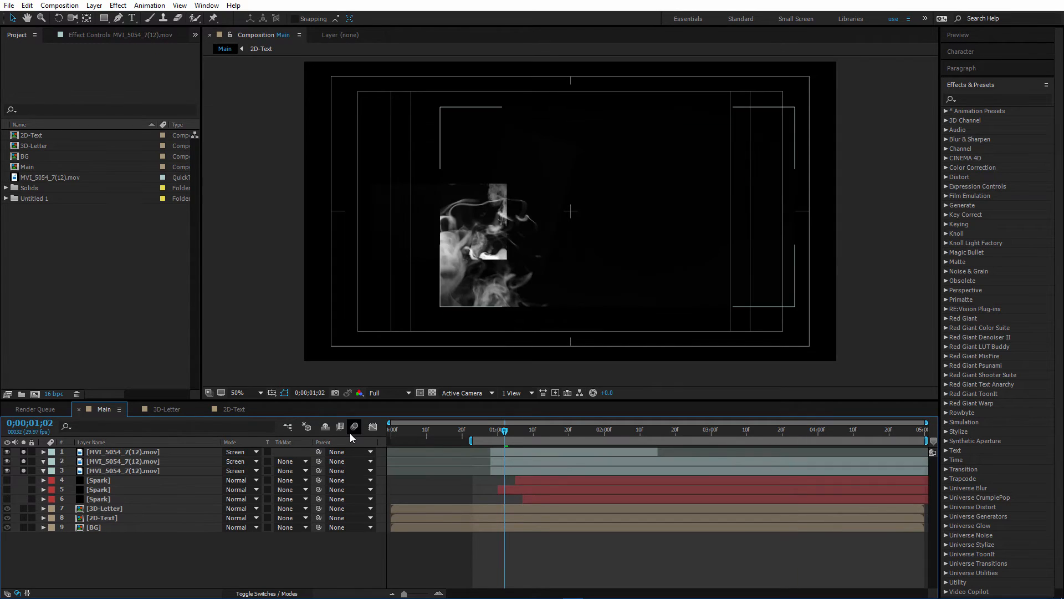
# Hide the two upper smoke layers and turn off solo so the third smoke layer shows over the VFXON text.
pyautogui.click(118, 470)
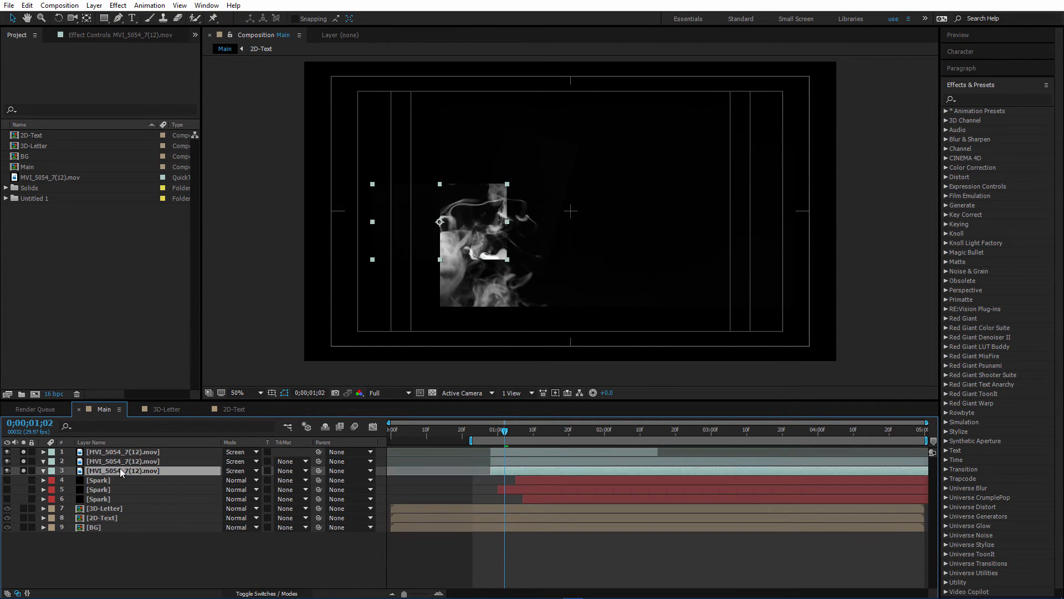
pyautogui.click(590, 374)
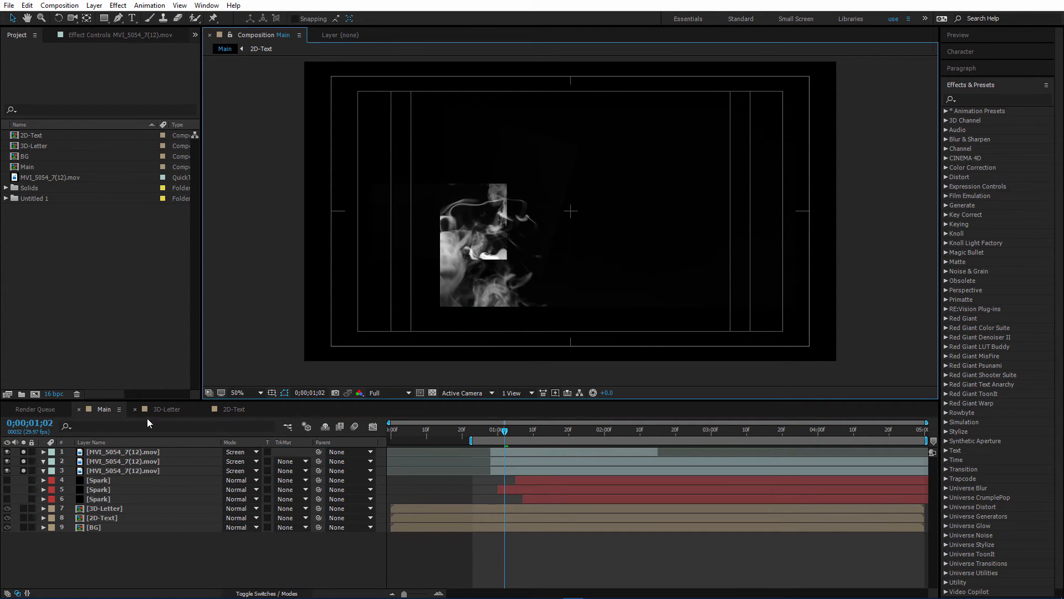
pyautogui.moveTo(7, 452); pyautogui.dragTo(6, 461)
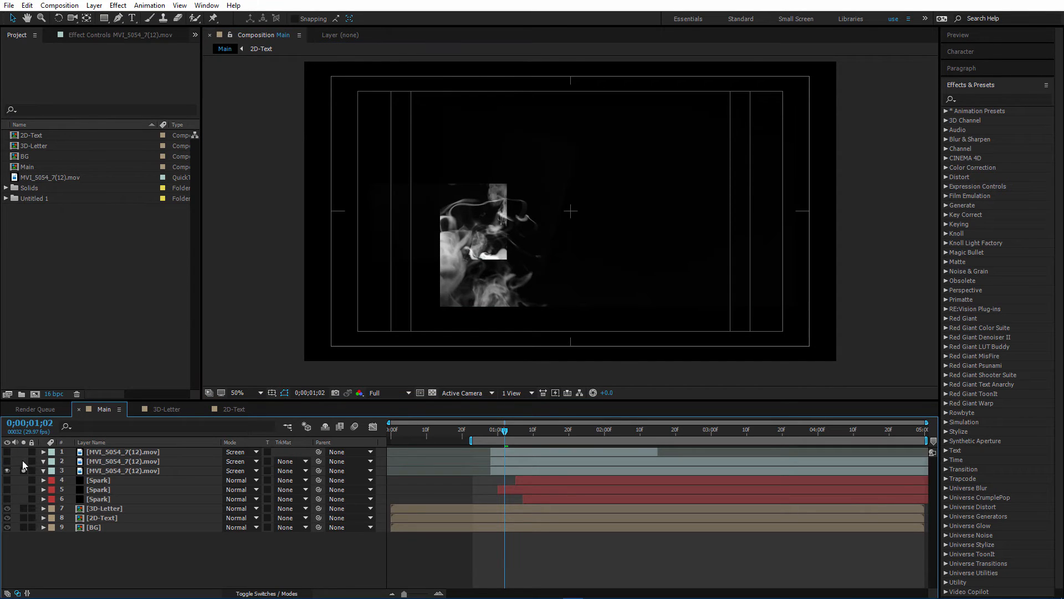
pyautogui.click(22, 470)
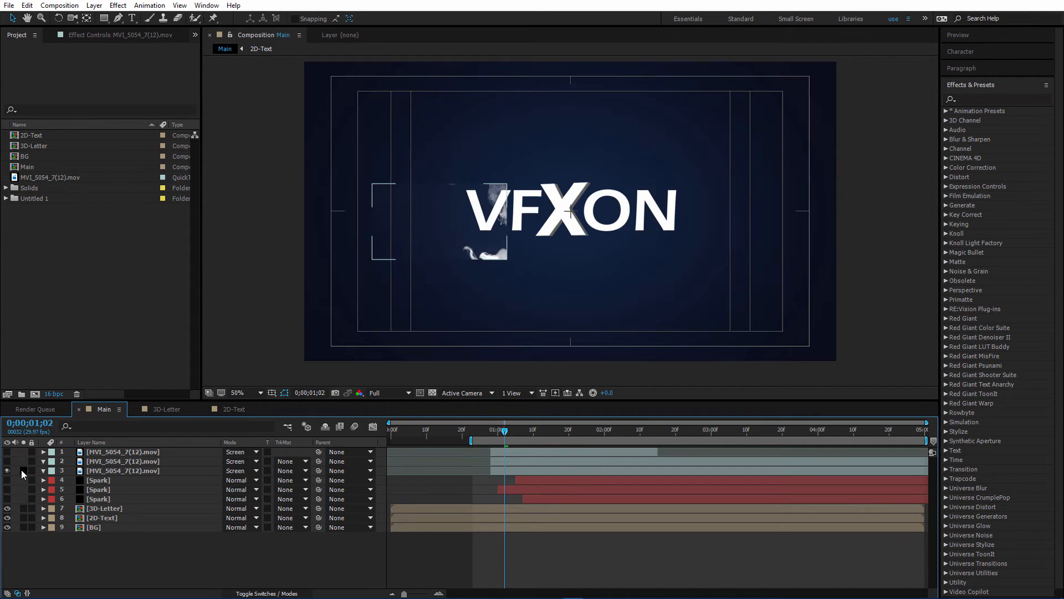
# Shift the third smoke layer in time to start at about 0;00;01;07.
pyautogui.click(132, 471)
pyautogui.moveTo(505, 438)
pyautogui.mouseDown()
pyautogui.moveTo(564, 434)
pyautogui.moveTo(518, 434)
pyautogui.mouseUp()
pyautogui.moveTo(514, 433); pyautogui.dragTo(529, 434)
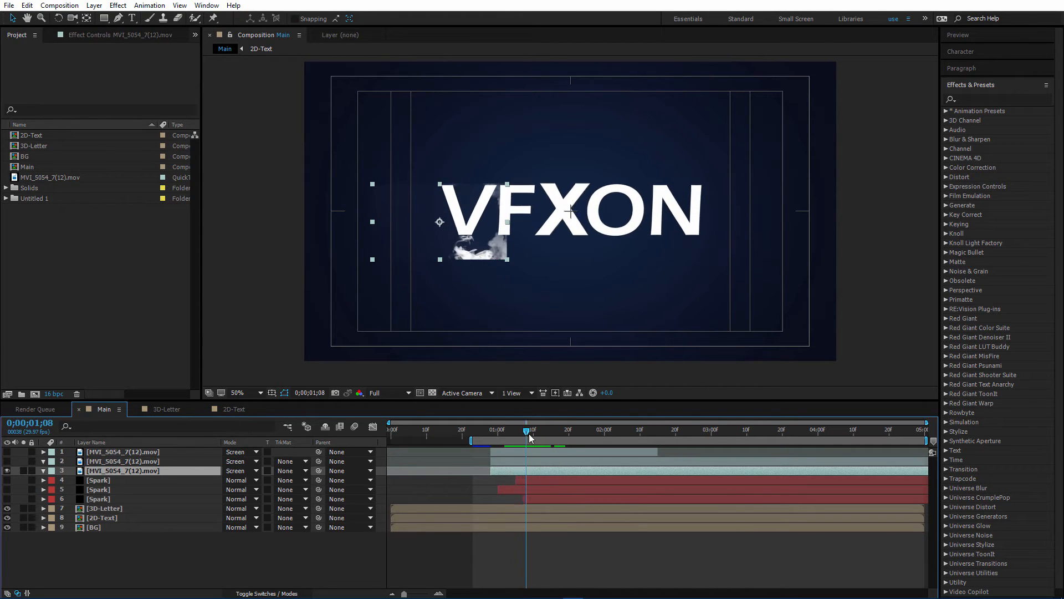
pyautogui.moveTo(510, 470); pyautogui.dragTo(540, 467)
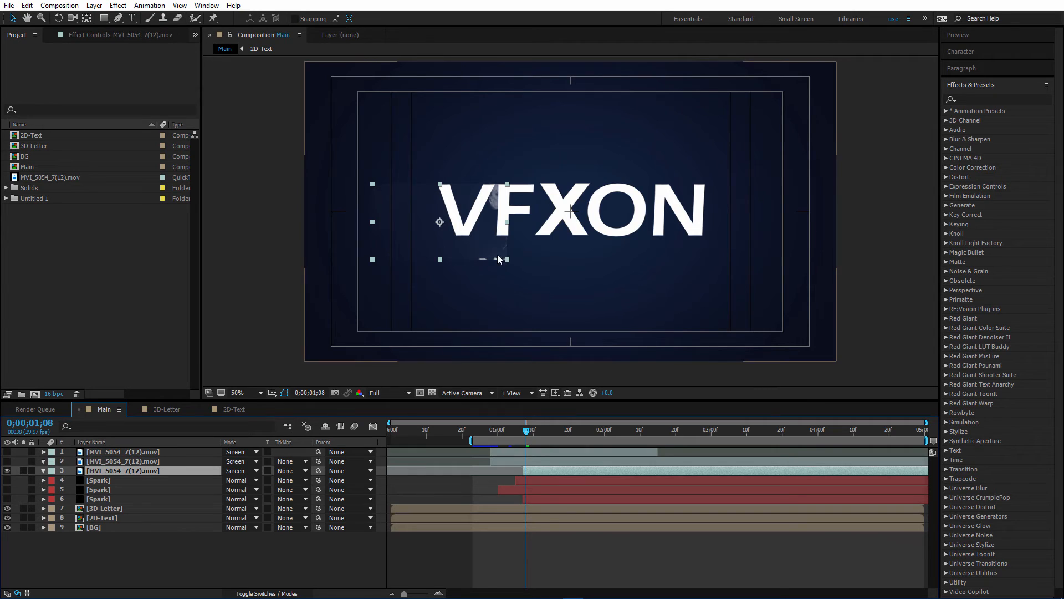
# Reposition the third smoke layer so its smoke sits over the gap between the F and the X.
pyautogui.moveTo(490, 246); pyautogui.dragTo(550, 202)
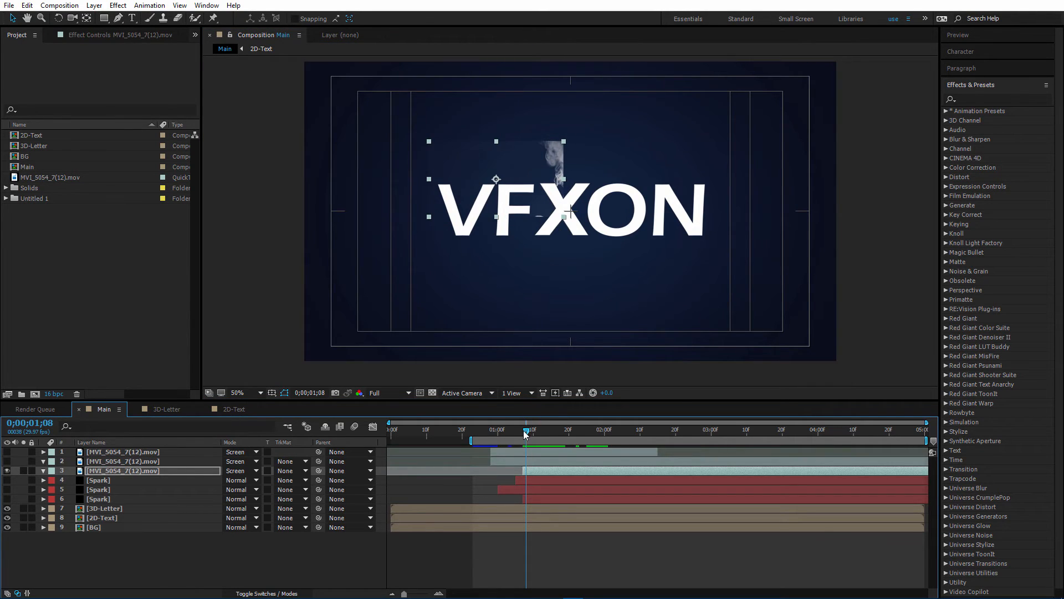
pyautogui.moveTo(525, 433); pyautogui.dragTo(572, 432)
pyautogui.moveTo(533, 209); pyautogui.dragTo(560, 210)
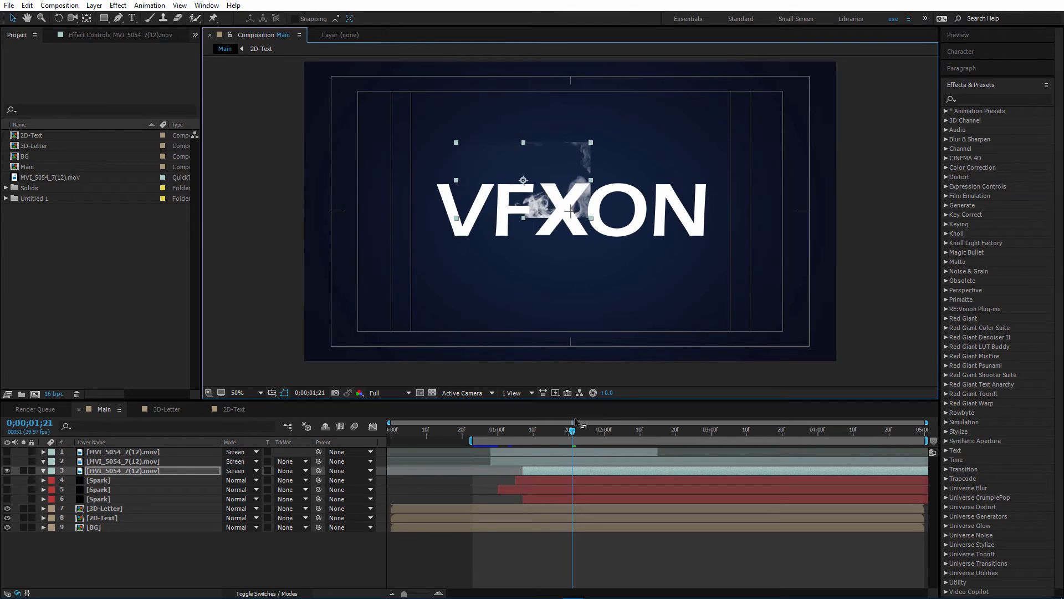
# At 0;00;01;20, draw a closed Pen mask on the third smoke layer around the smoke beside the F, following the X's edge.
pyautogui.moveTo(572, 431)
pyautogui.mouseDown()
pyautogui.moveTo(595, 430)
pyautogui.moveTo(569, 431)
pyautogui.mouseUp()
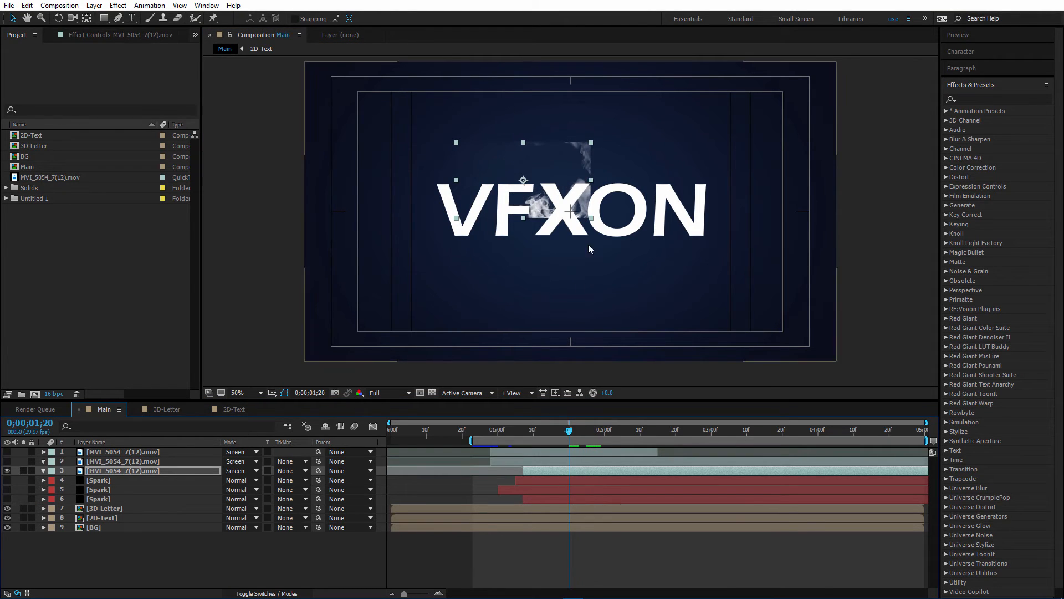
pyautogui.press('.')
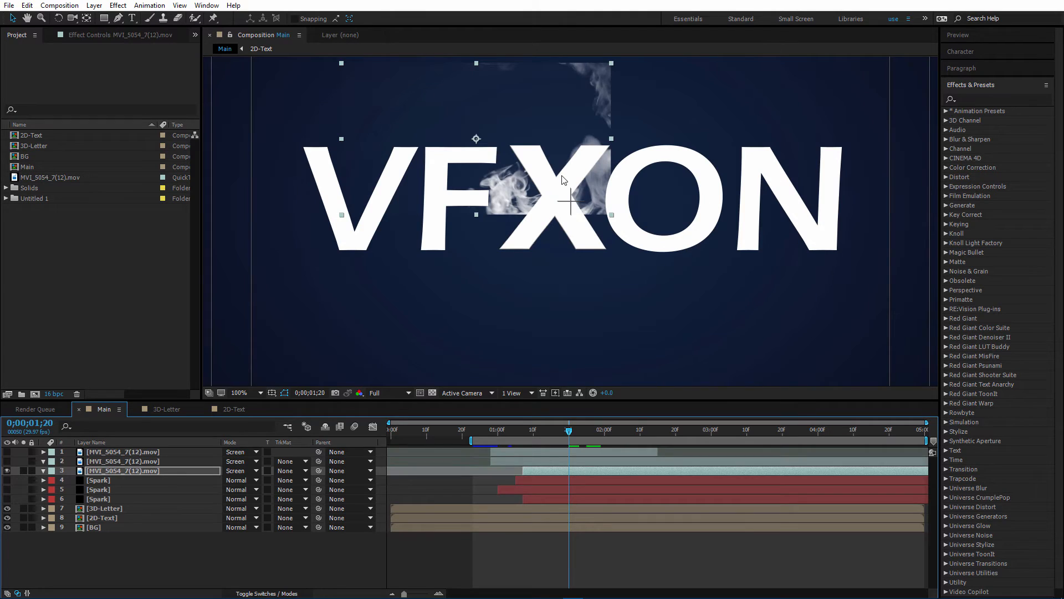
pyautogui.click(118, 18)
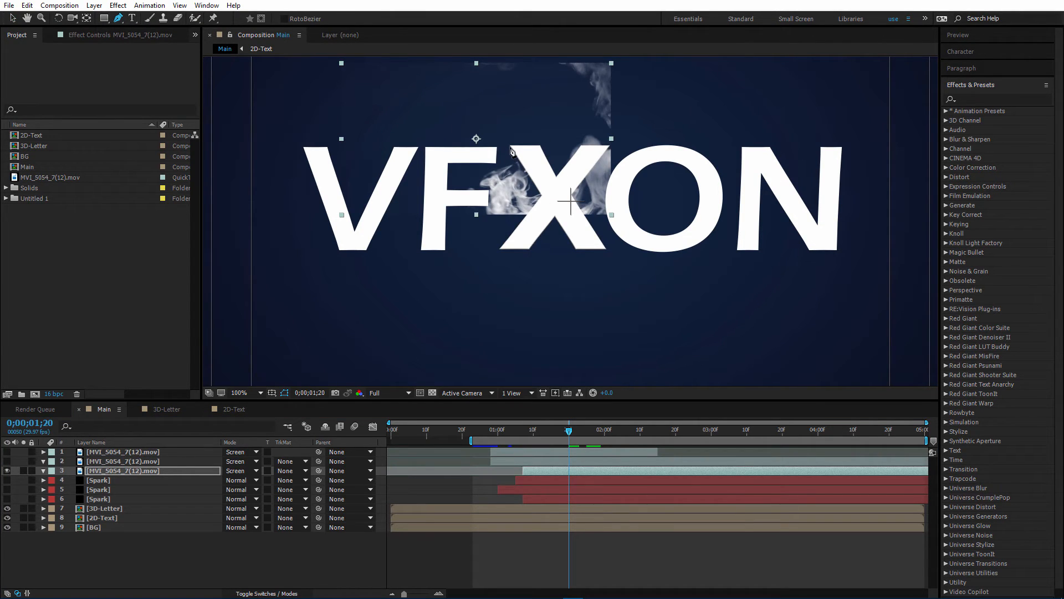
pyautogui.press('.')
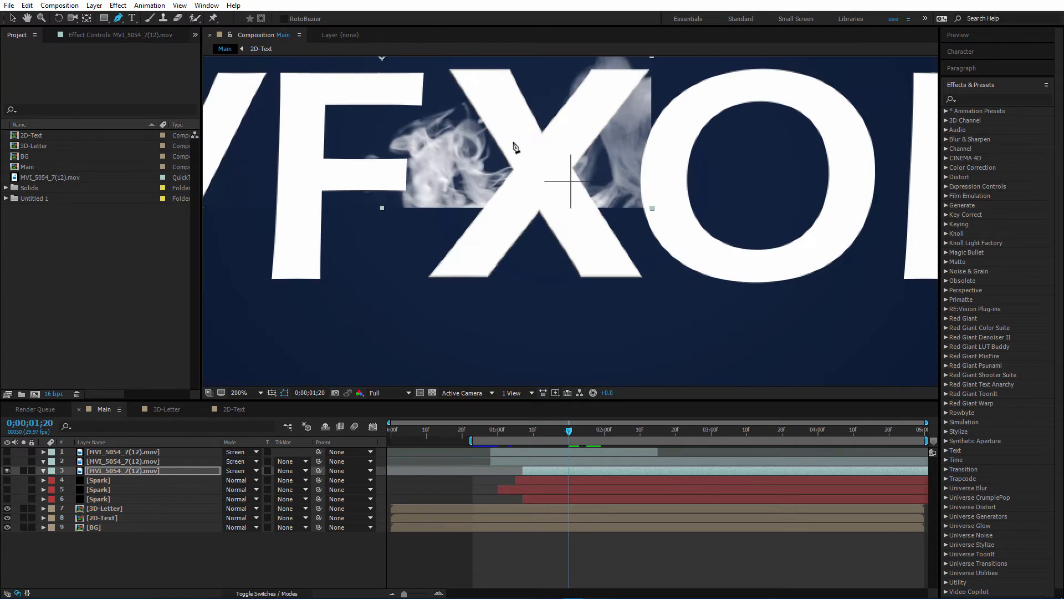
pyautogui.click(449, 70)
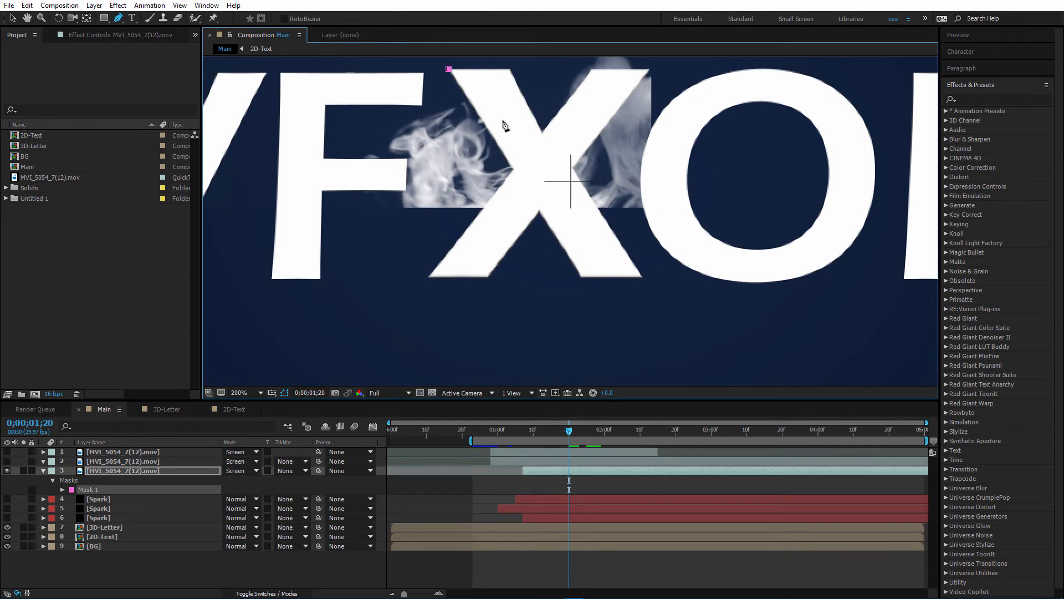
pyautogui.click(512, 169)
pyautogui.moveTo(376, 197); pyautogui.dragTo(343, 186)
pyautogui.press(',')
pyautogui.click(387, 202)
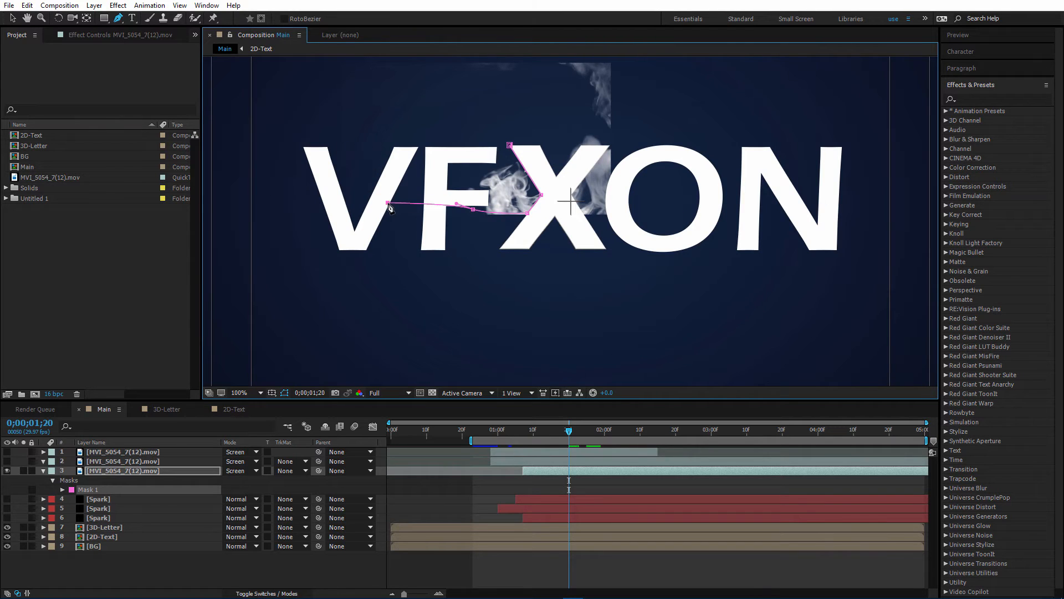
pyautogui.click(363, 125)
pyautogui.click(501, 116)
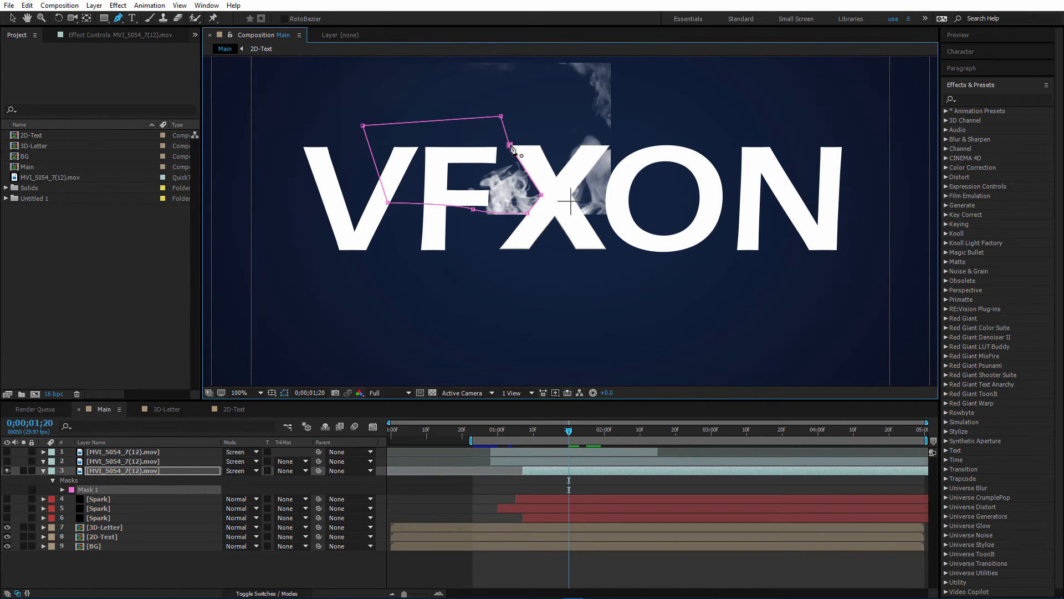
pyautogui.click(509, 145)
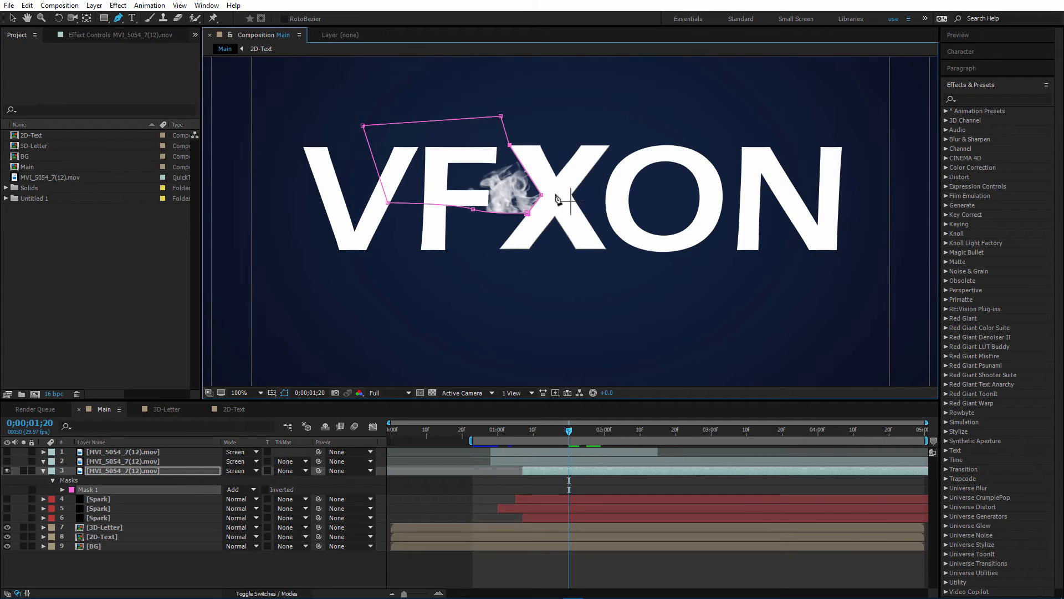
# Feather the smoke mask by 49 pixels and reshape its lower edge by raising the points beside the F and X.
pyautogui.click(62, 489)
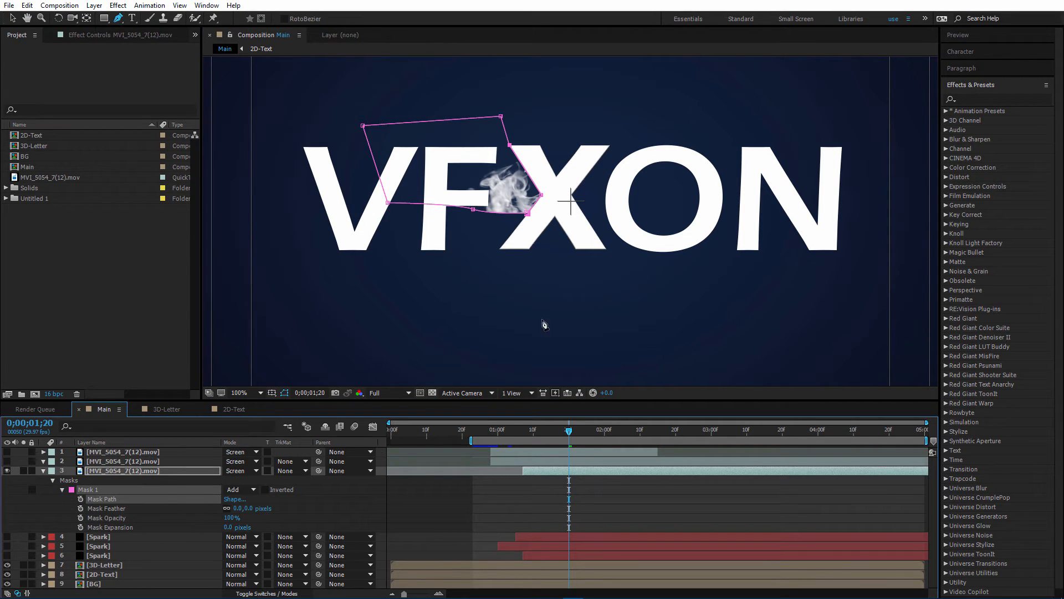
pyautogui.press('.')
pyautogui.press('v')
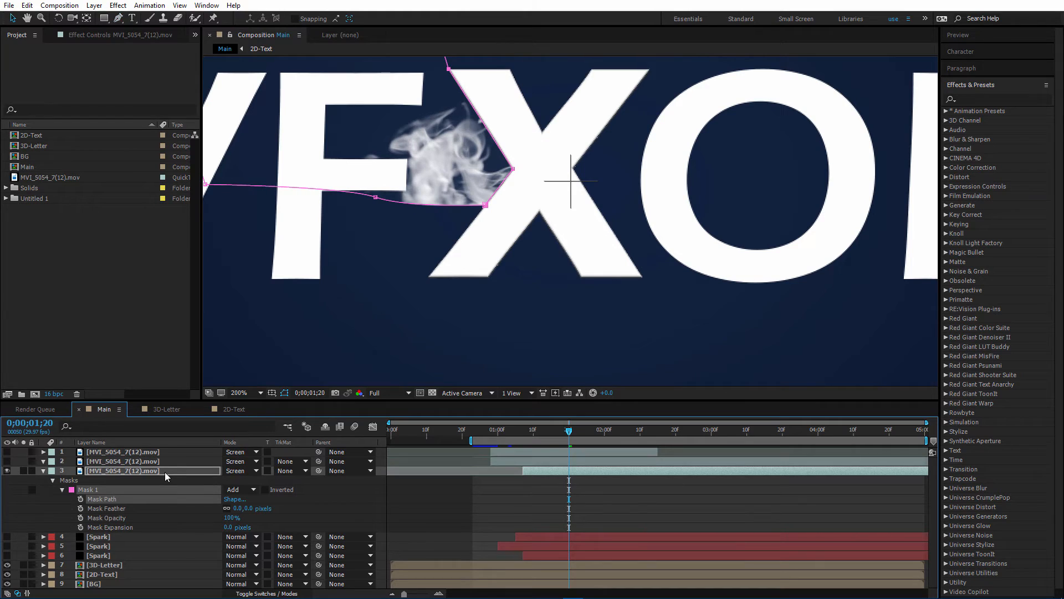
pyautogui.moveTo(250, 513); pyautogui.dragTo(269, 508)
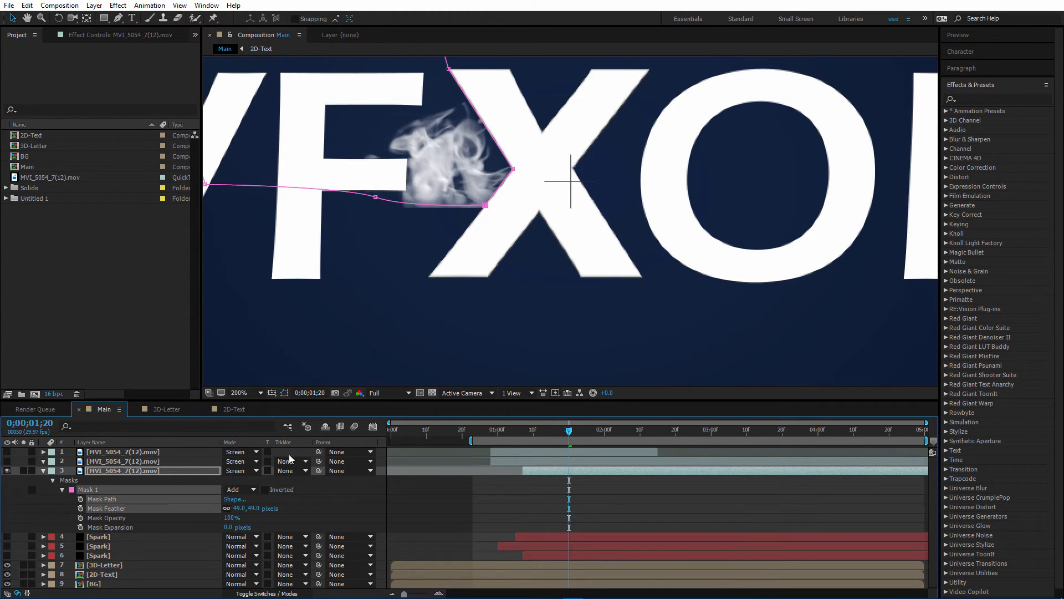
pyautogui.moveTo(375, 197); pyautogui.dragTo(371, 184)
pyautogui.moveTo(485, 205); pyautogui.dragTo(497, 190)
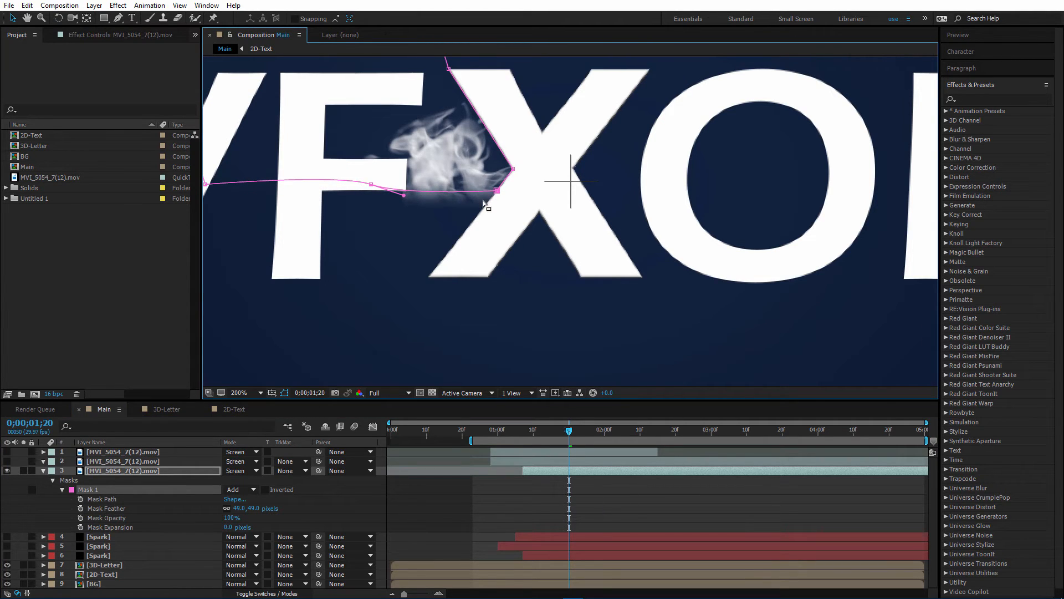
pyautogui.moveTo(371, 185); pyautogui.dragTo(331, 165)
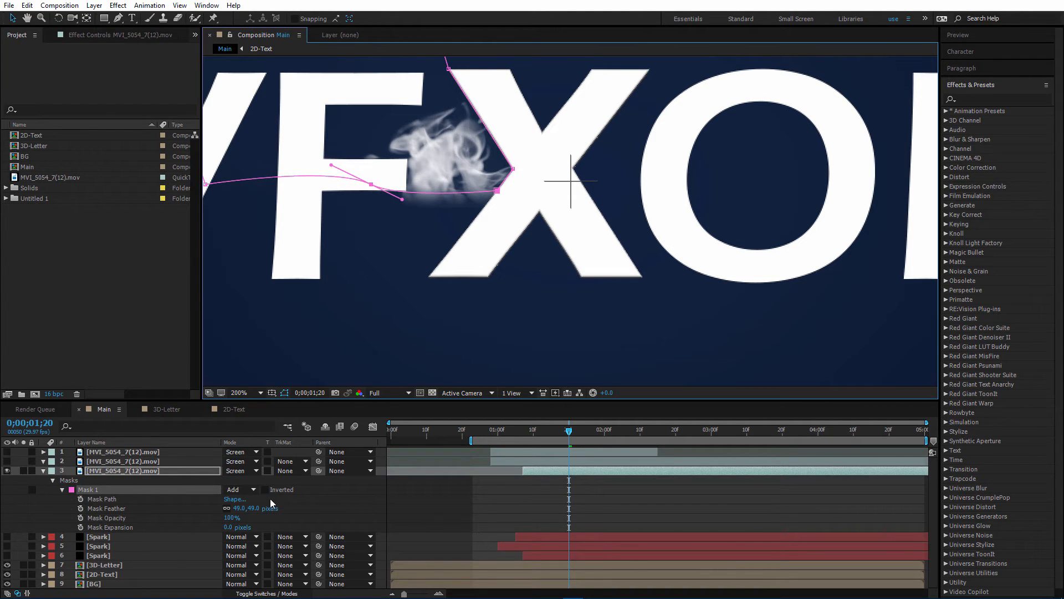
# Set the smoke mask's feather to 57 pixels and its expansion to -3 pixels.
pyautogui.moveTo(255, 508); pyautogui.dragTo(226, 526)
pyautogui.scroll(-1, 536, 305)
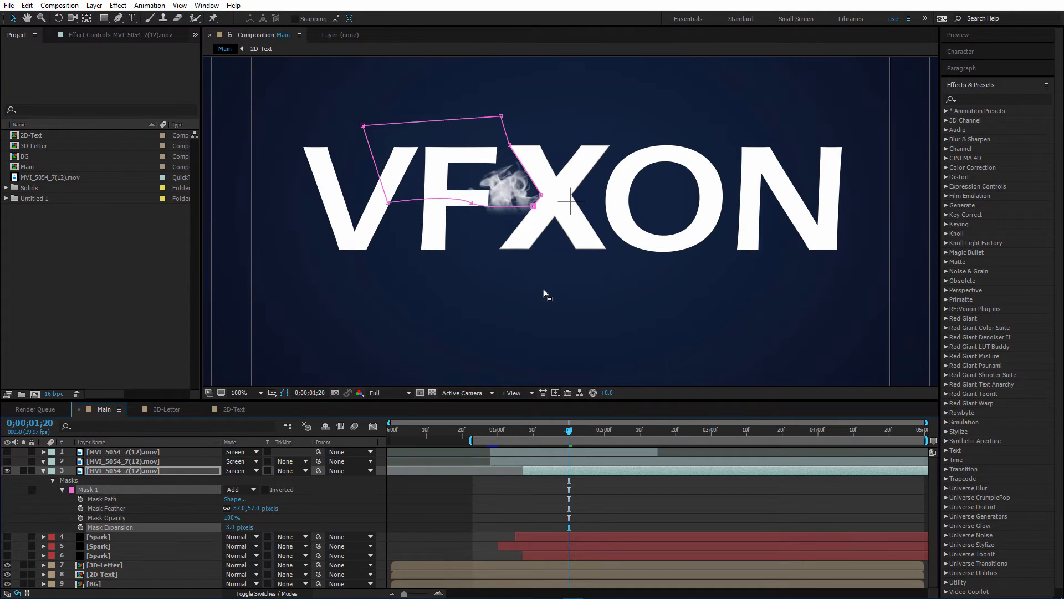
pyautogui.click(45, 470)
pyautogui.click(46, 471)
# Make the second smoke layer visible and move its smoke below the F and X of the text.
pyautogui.click(121, 461)
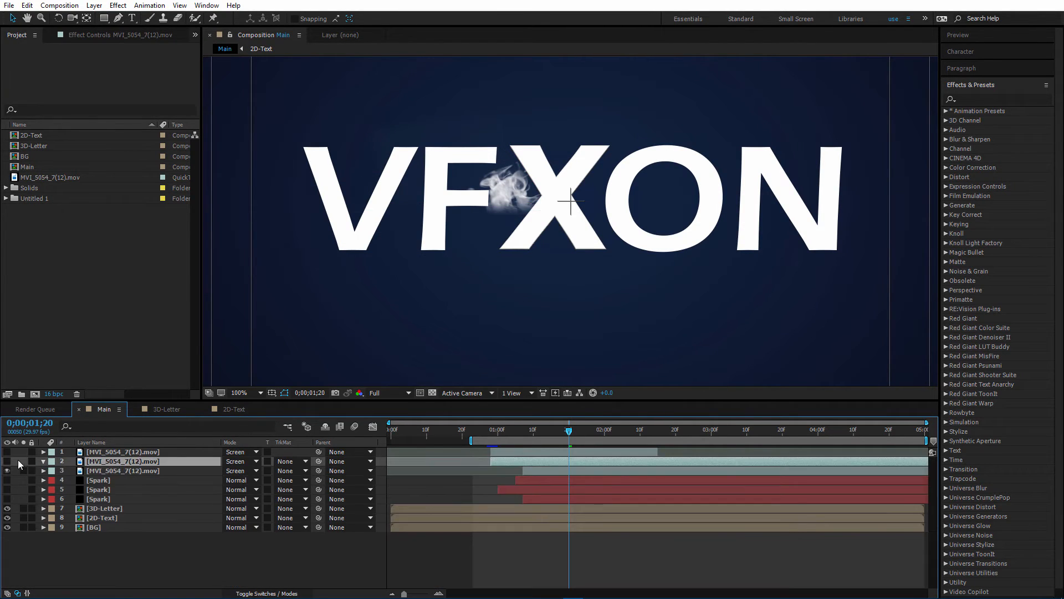
pyautogui.moveTo(7, 462); pyautogui.dragTo(7, 470)
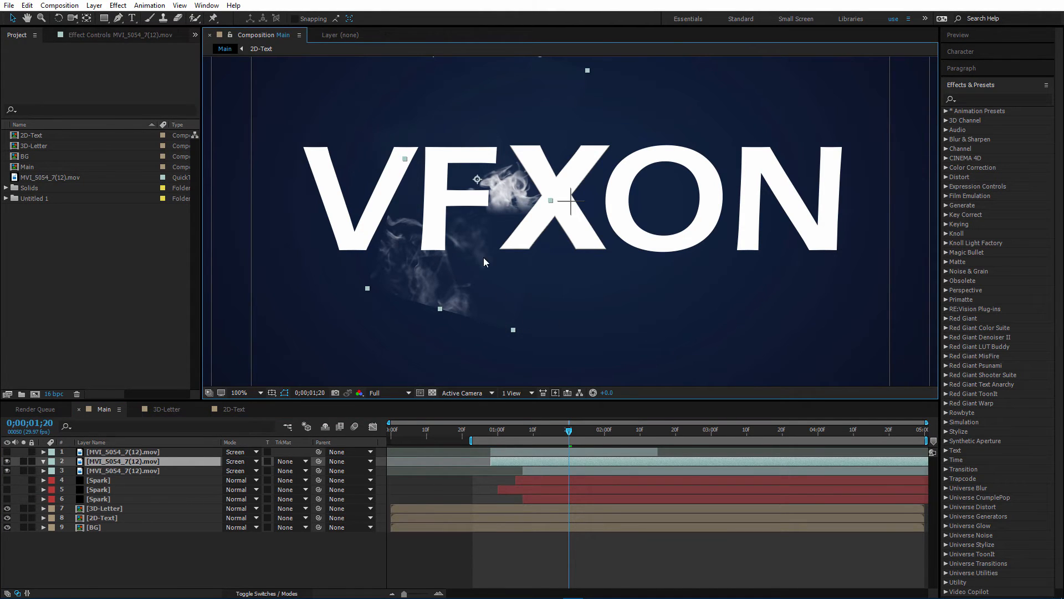
pyautogui.moveTo(483, 258); pyautogui.dragTo(554, 297)
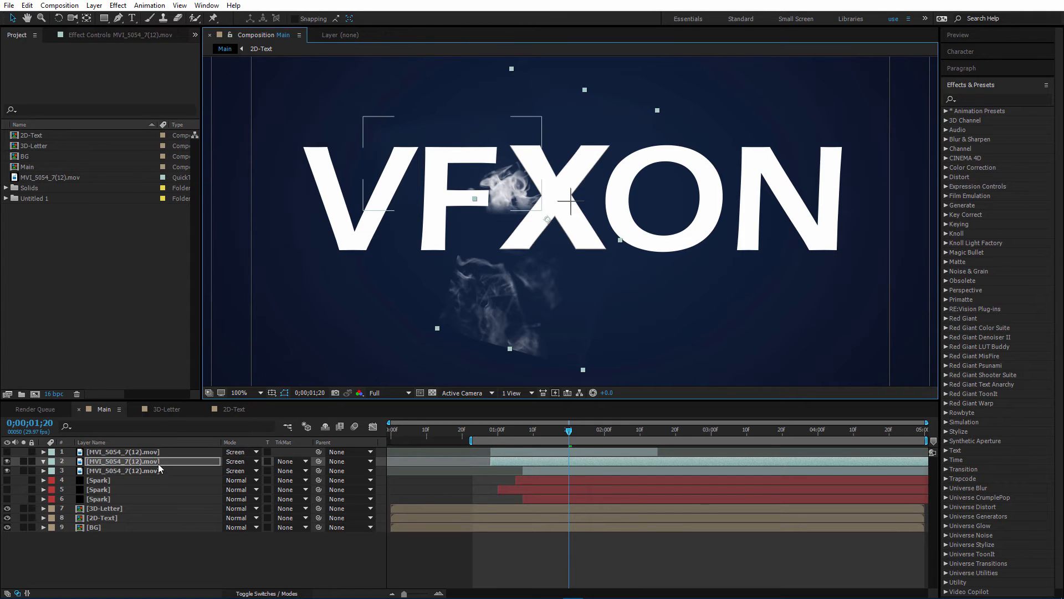
# Try scaling the third smoke layer to 100%, and undo the change.
pyautogui.click(107, 470)
pyautogui.press('s')
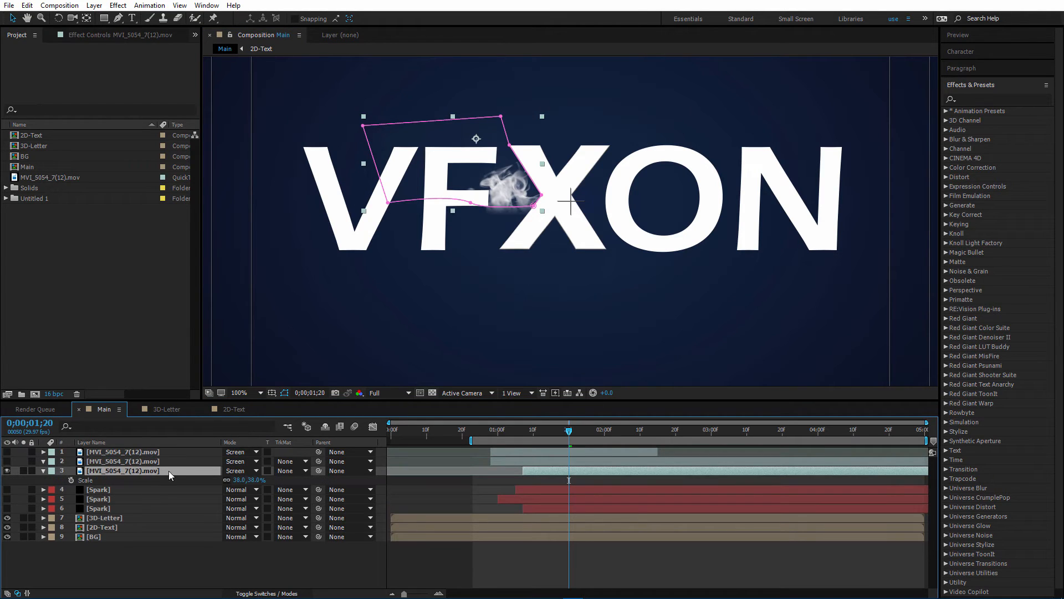
pyautogui.click(255, 480)
pyautogui.write('100')
pyautogui.press('Return')
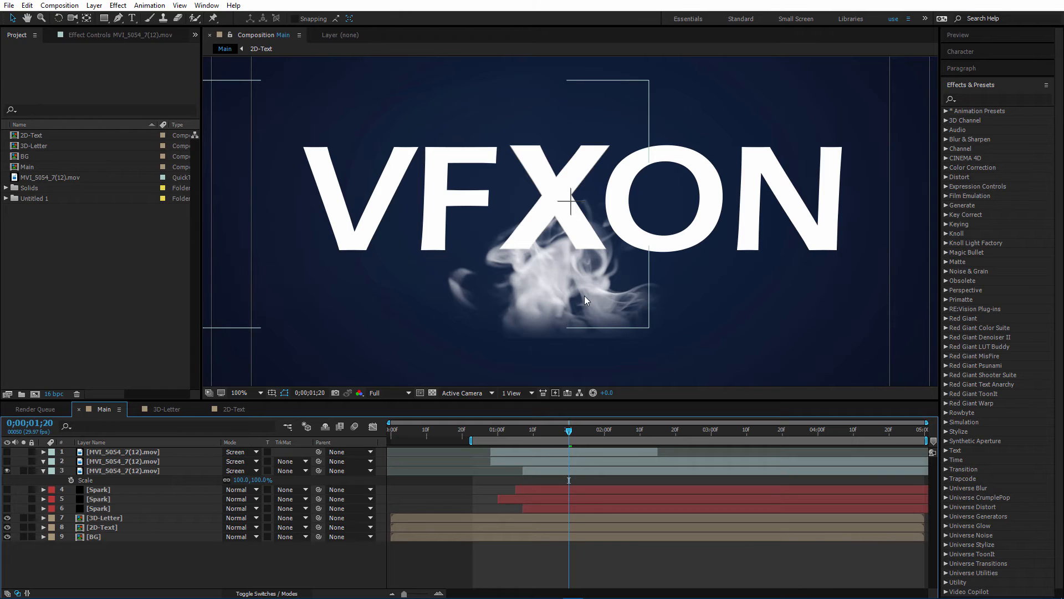
pyautogui.hotkey('ctrl', 'z')
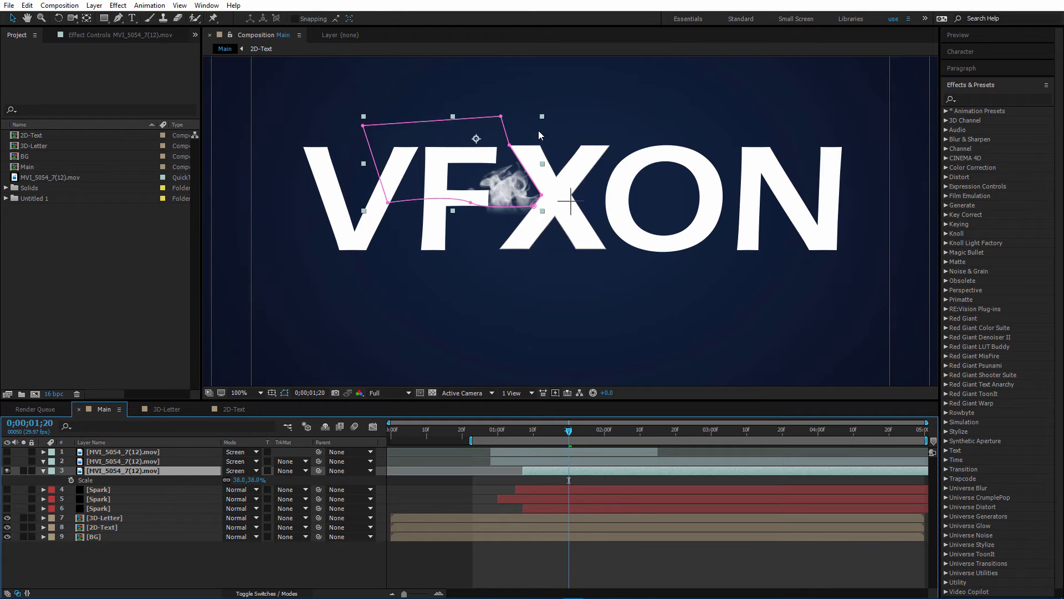
pyautogui.click(43, 470)
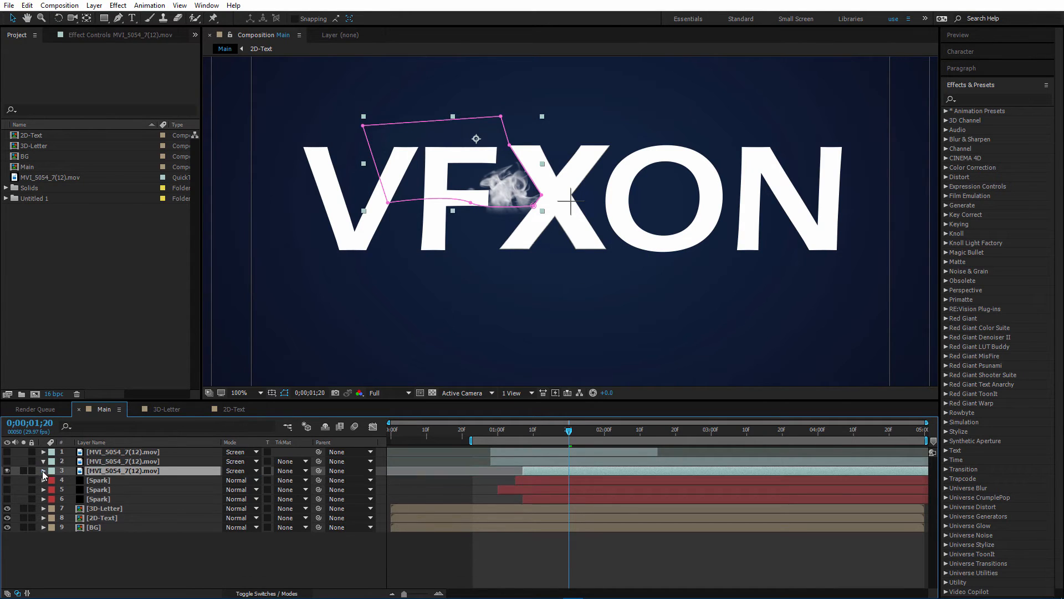
# Show the second smoke layer alongside the third and shift it in time to start at about 0;00;01;07.
pyautogui.click(90, 463)
pyautogui.click(7, 471)
pyautogui.click(7, 461)
pyautogui.click(7, 471)
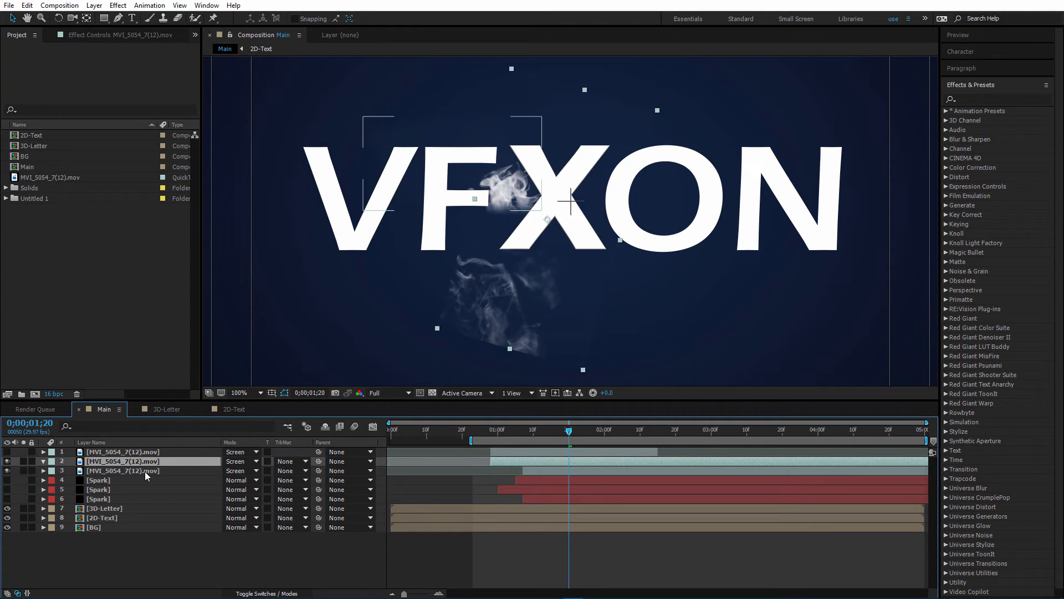
pyautogui.moveTo(501, 460); pyautogui.dragTo(533, 460)
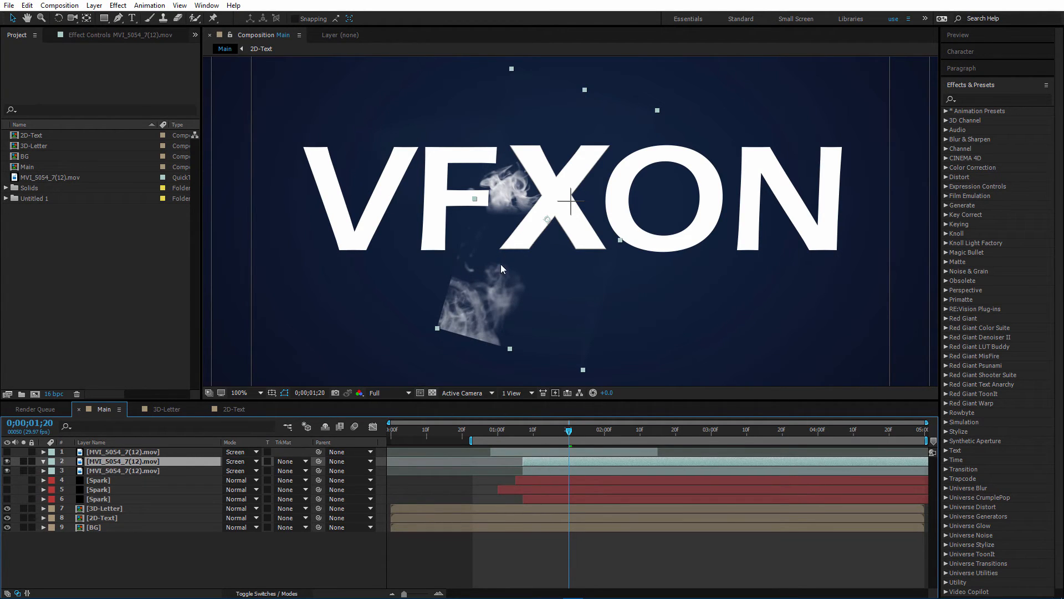
# Move the second smoke layer's smoke up beside the X and O, and preview the animation.
pyautogui.moveTo(495, 287); pyautogui.dragTo(624, 155)
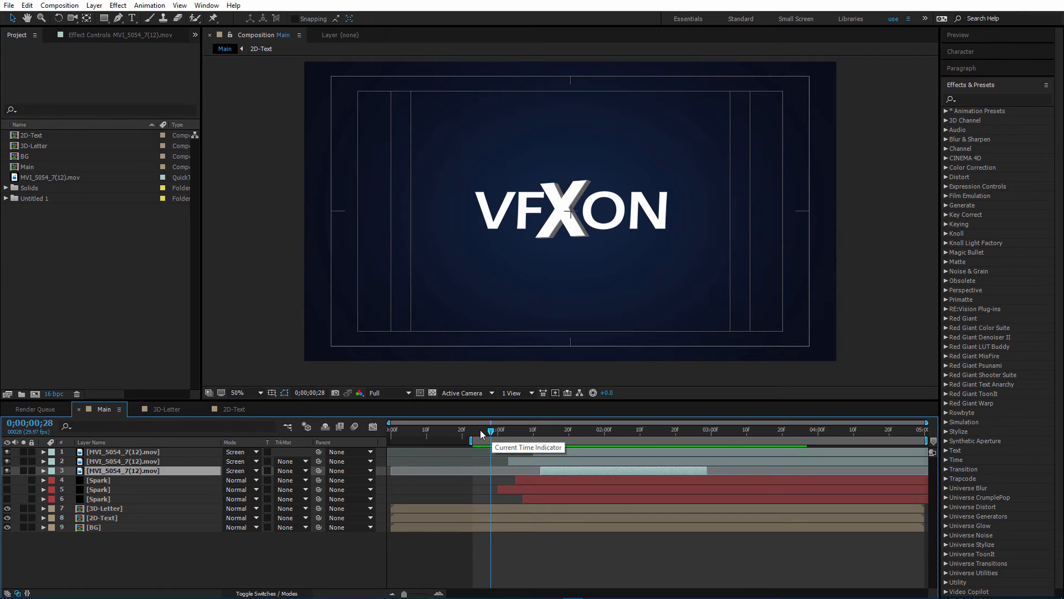
pyautogui.press('space')
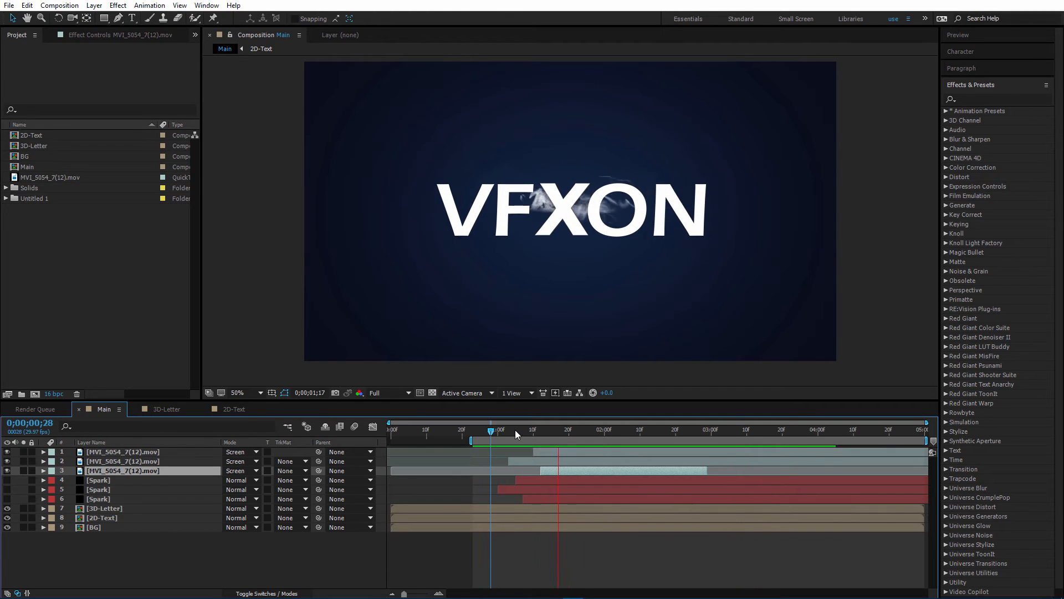
pyautogui.press('space')
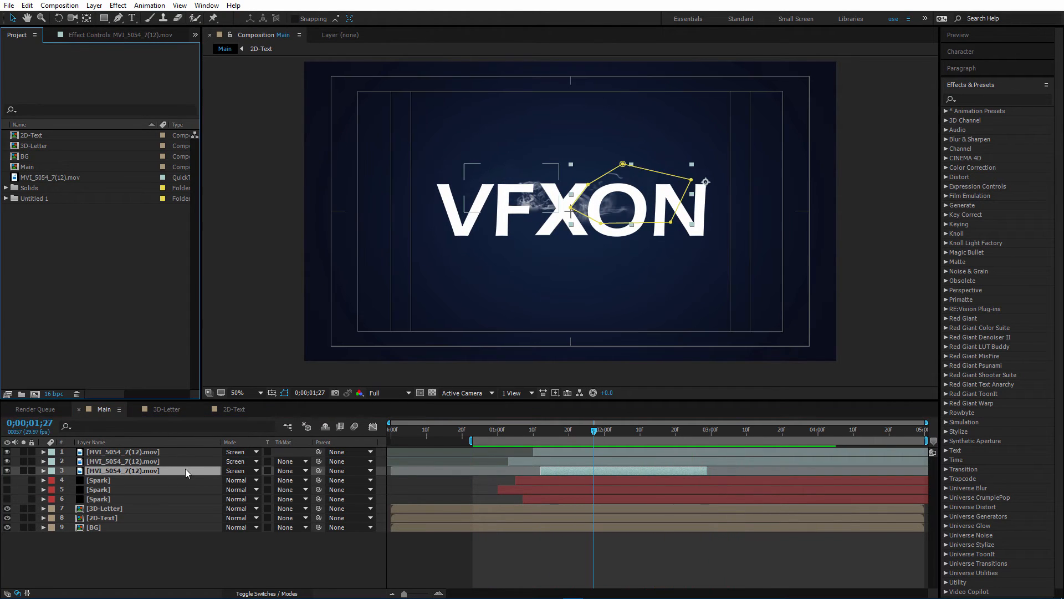
# Hide the three smoke layers and move the 3D-Letter layer to the top of the layer stack.
pyautogui.moveTo(6, 471); pyautogui.dragTo(7, 451)
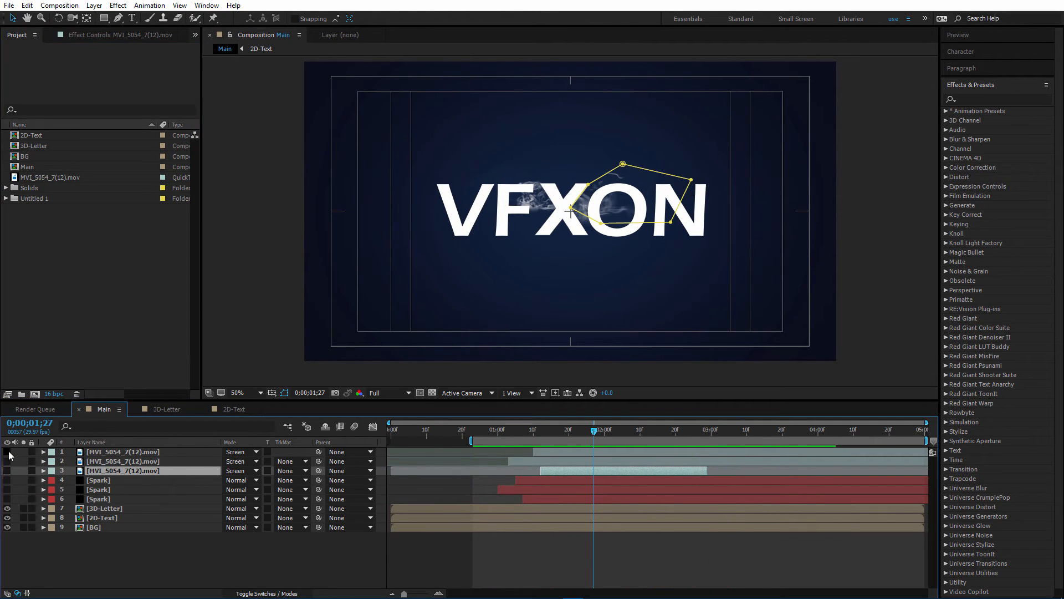
pyautogui.click(124, 509)
pyautogui.moveTo(105, 506); pyautogui.dragTo(129, 451)
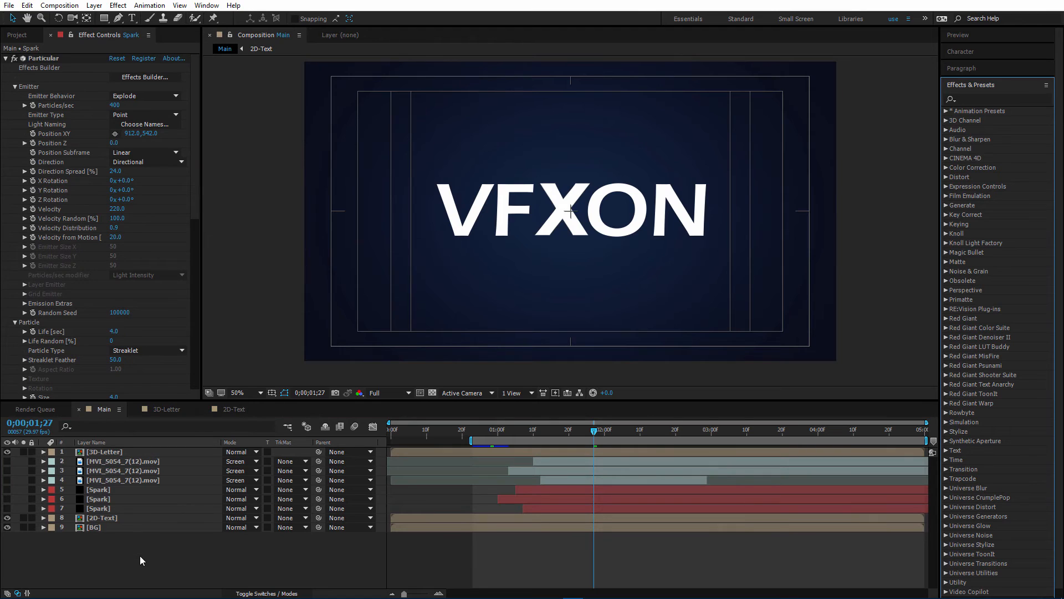
# Create a black 1920 x 1080 px solid layer named OF in the Main composition.
pyautogui.rightClick(140, 556)
pyautogui.moveTo(256, 454)
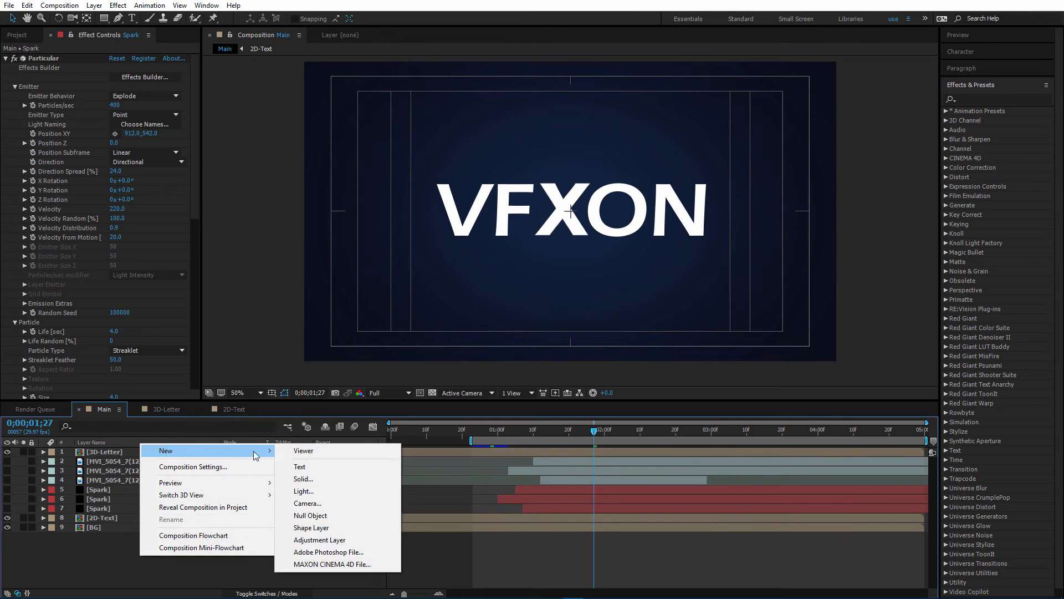
pyautogui.click(334, 478)
pyautogui.write('OF')
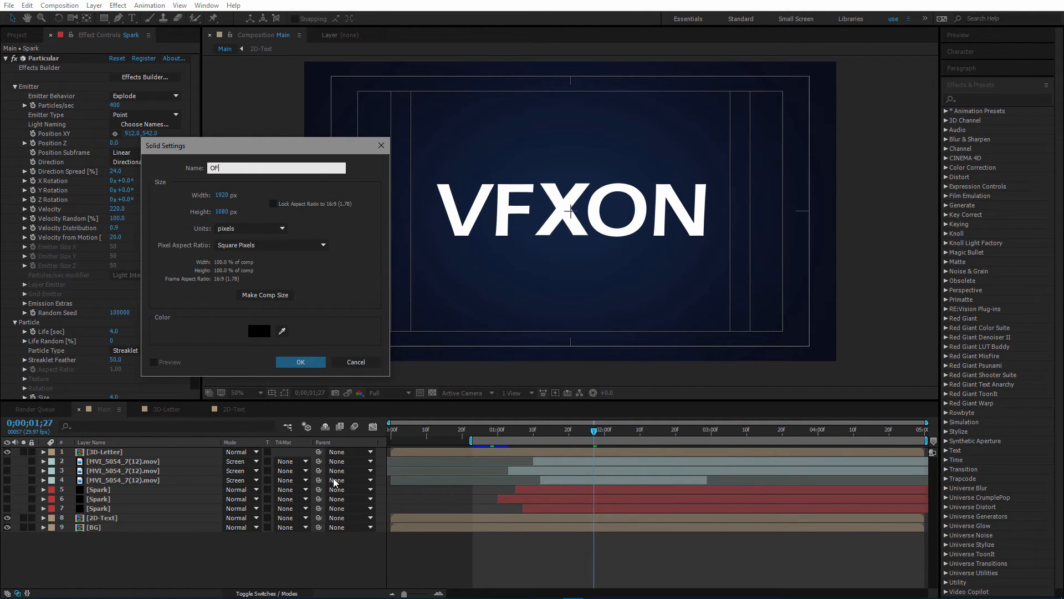
pyautogui.click(300, 361)
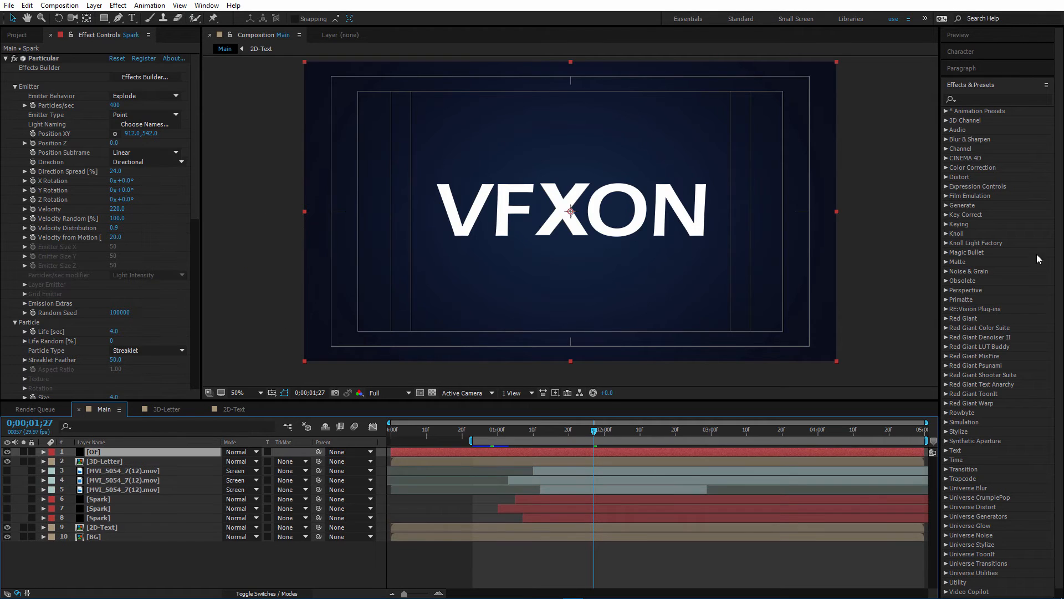
# Find the Optical Flares effect and apply it to the OF solid.
pyautogui.click(981, 98)
pyautogui.write('opti')
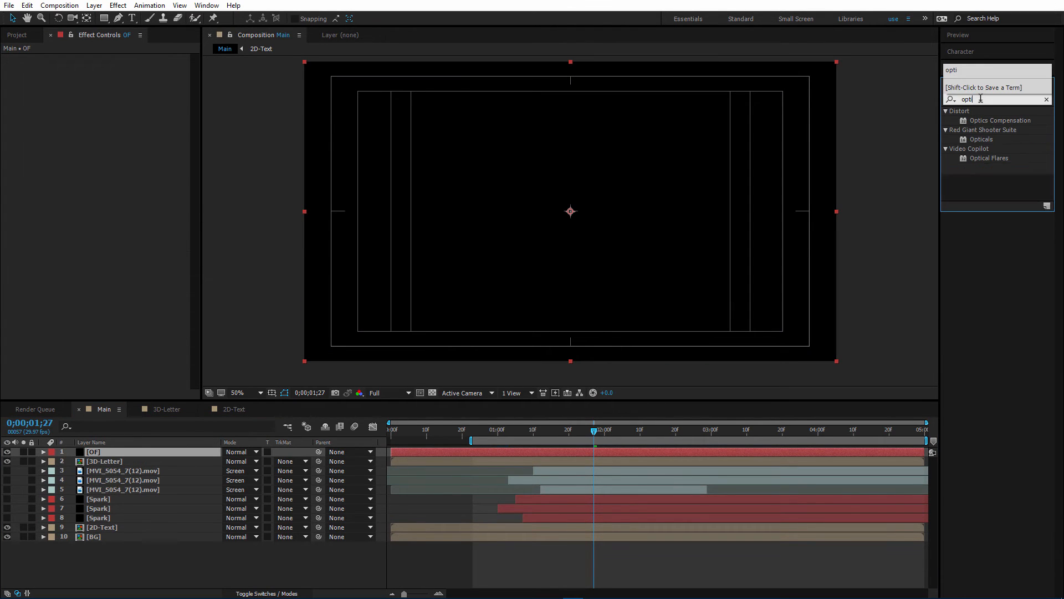
pyautogui.moveTo(985, 156); pyautogui.dragTo(121, 454)
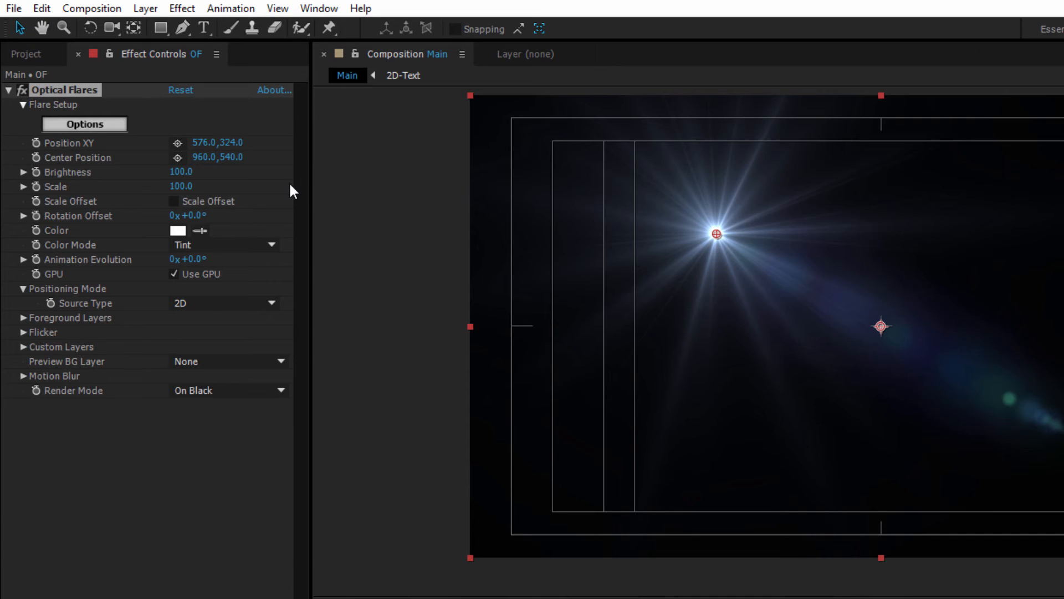
# Set the flare's source type to 3D and its Position XY to 852, -100.
pyautogui.click(179, 302)
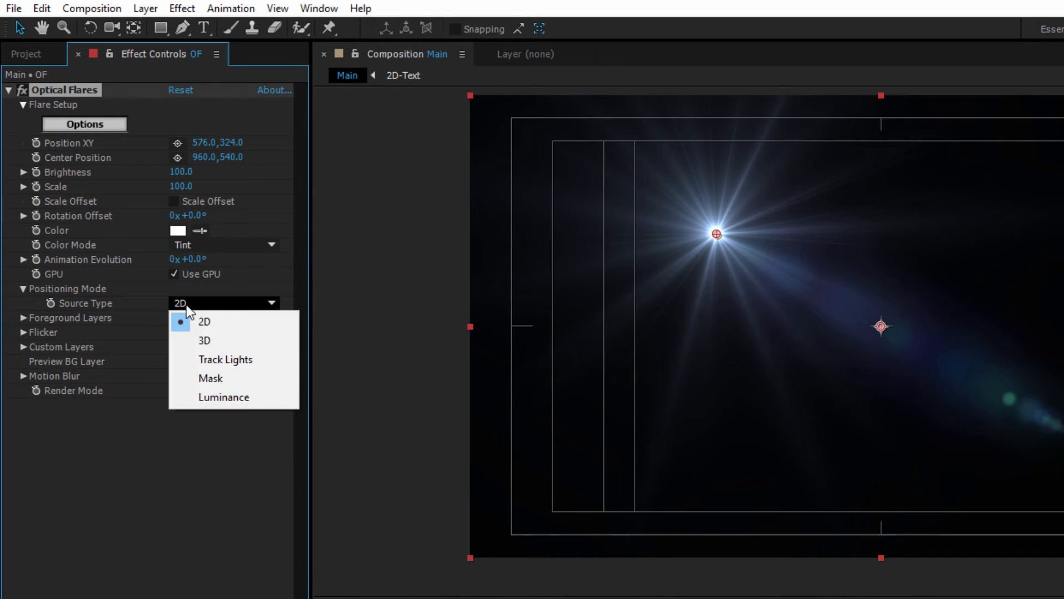
pyautogui.click(230, 342)
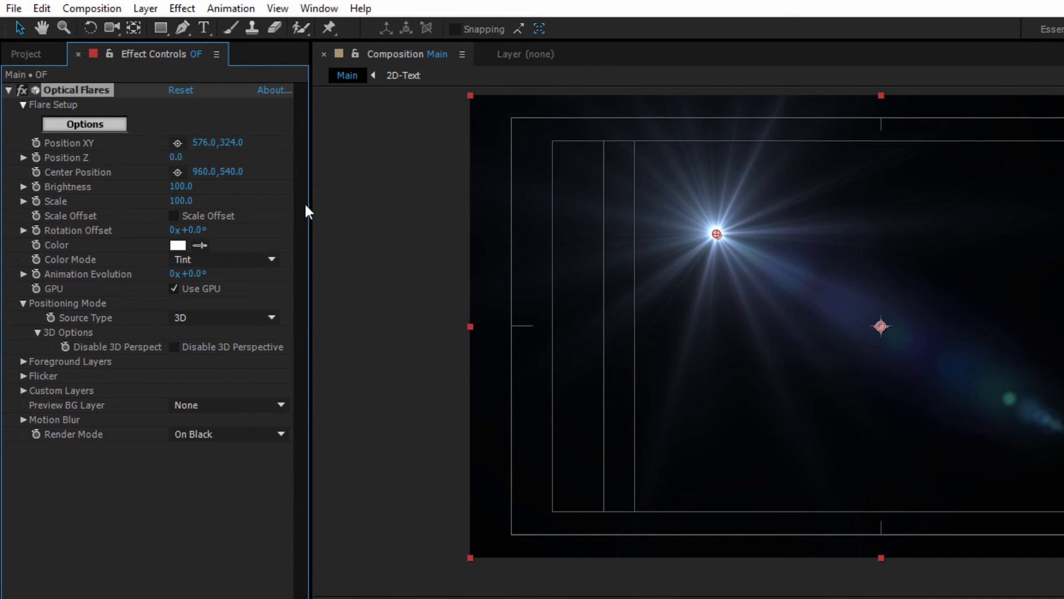
pyautogui.click(197, 143)
pyautogui.write('3')
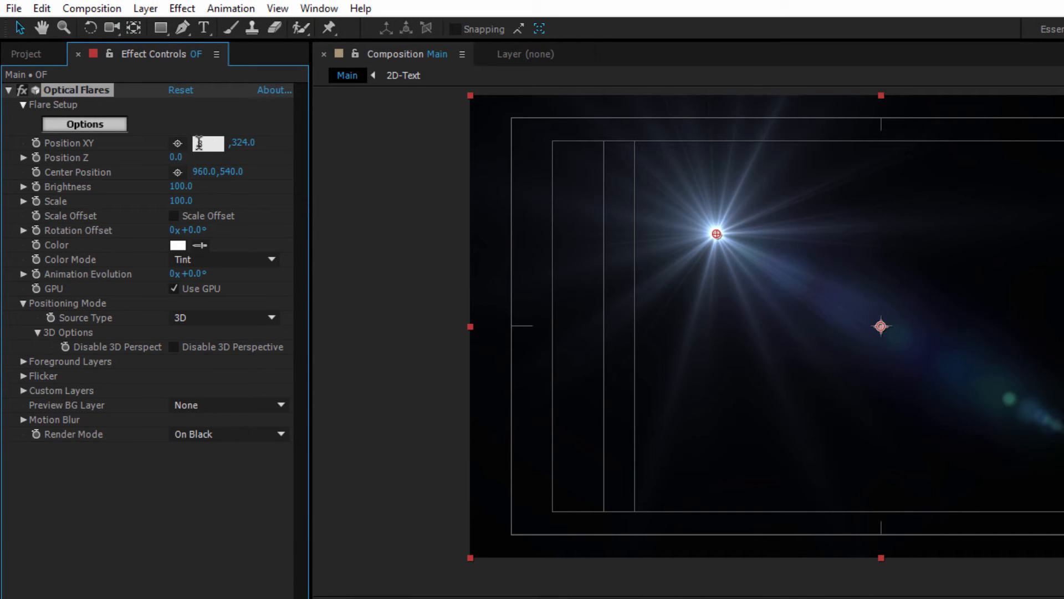
pyautogui.write('852')
pyautogui.press('Return')
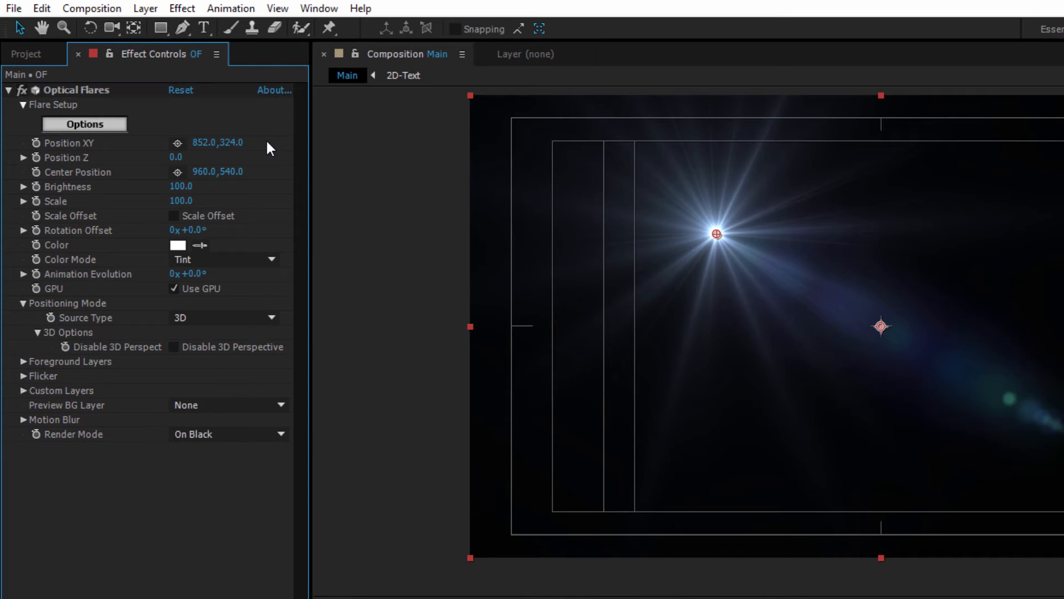
pyautogui.click(233, 142)
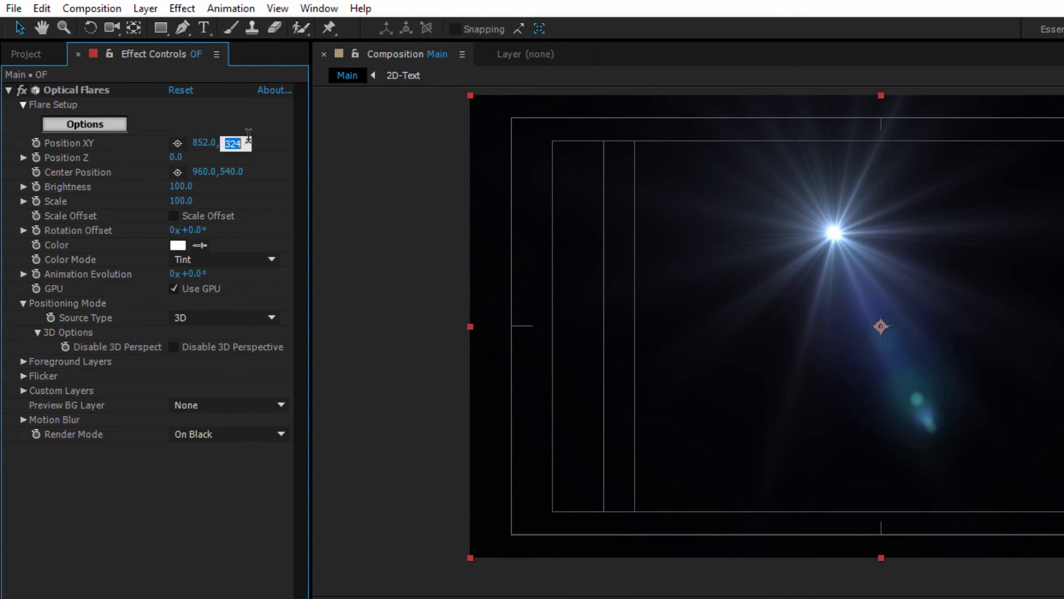
pyautogui.write('-100')
pyautogui.press('Return')
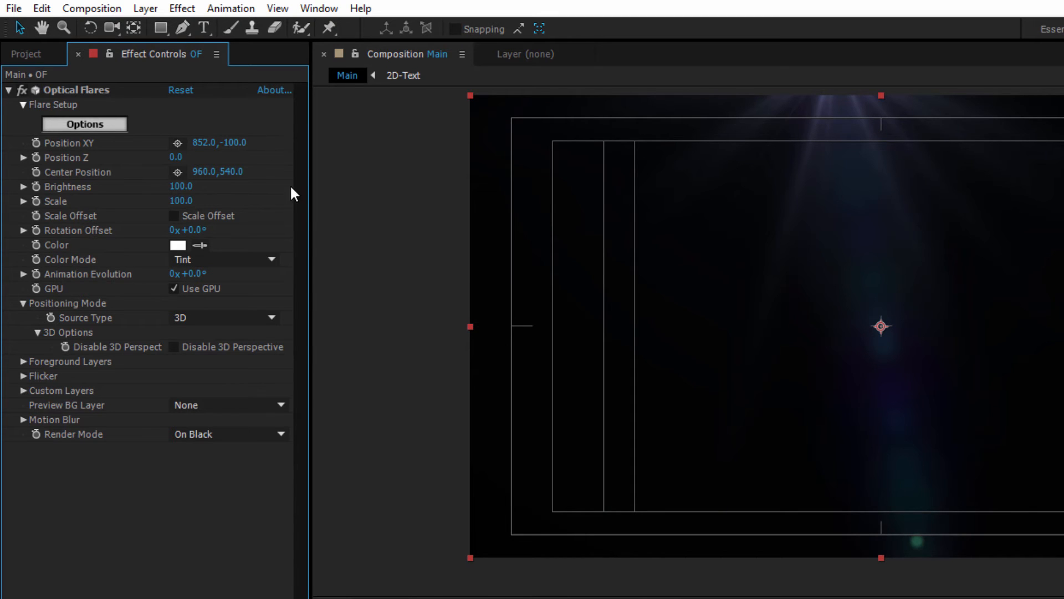
# Set the flare's animation evolution to 218° and its flicker speed and amount to 8 each.
pyautogui.moveTo(194, 274); pyautogui.dragTo(376, 265)
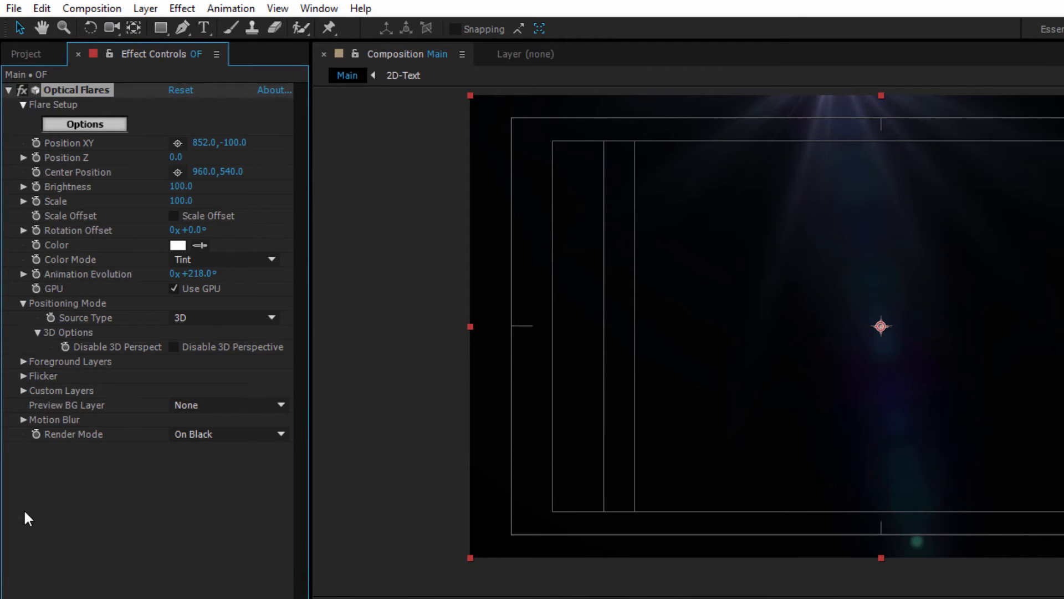
pyautogui.click(23, 376)
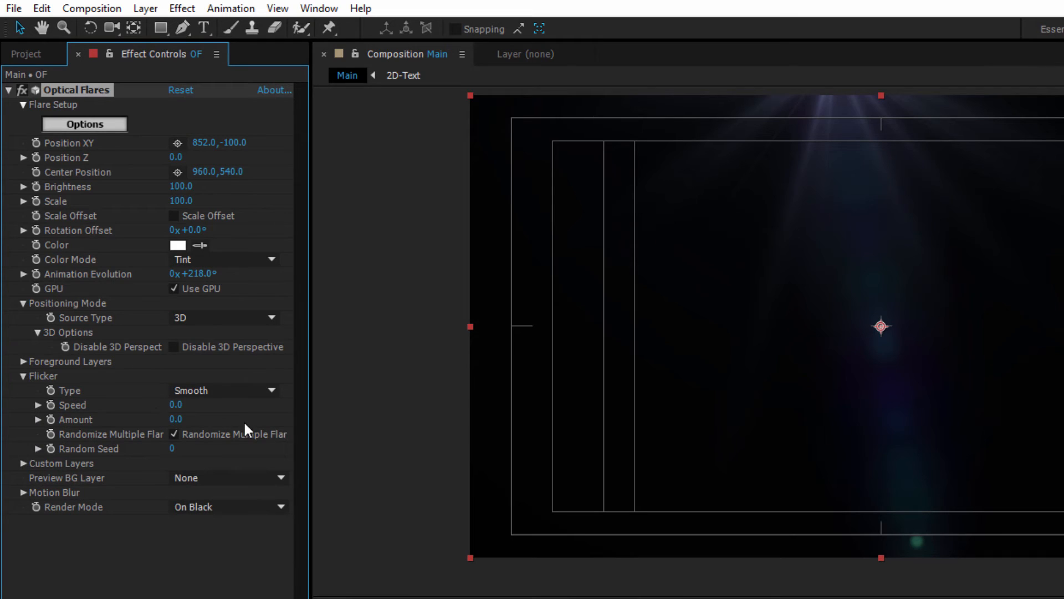
pyautogui.click(176, 404)
pyautogui.write('8')
pyautogui.press('Return')
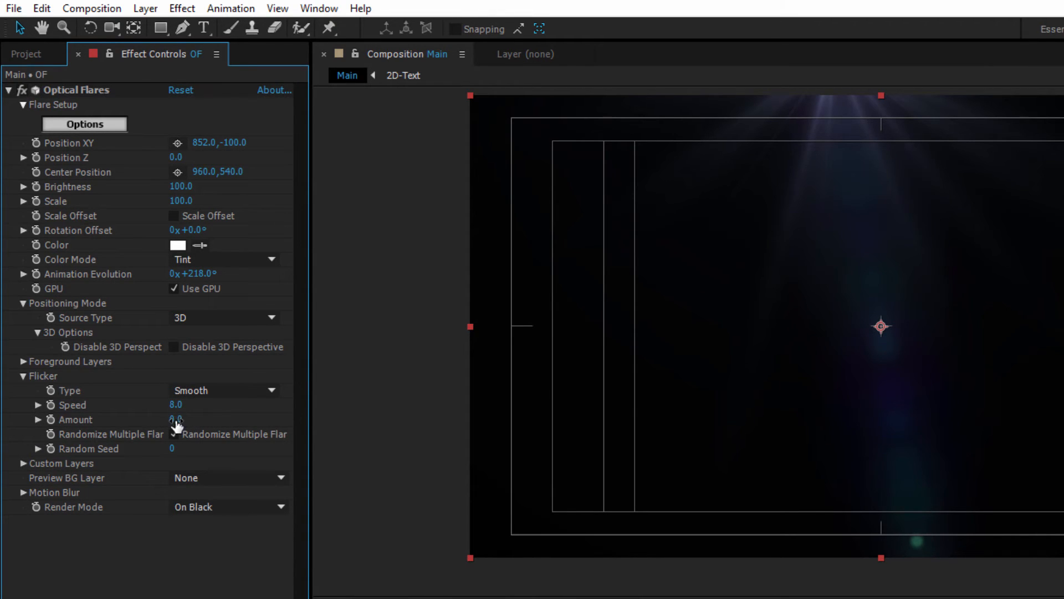
pyautogui.moveTo(188, 420)
pyautogui.mouseDown()
pyautogui.moveTo(201, 419)
pyautogui.moveTo(184, 422)
pyautogui.mouseUp()
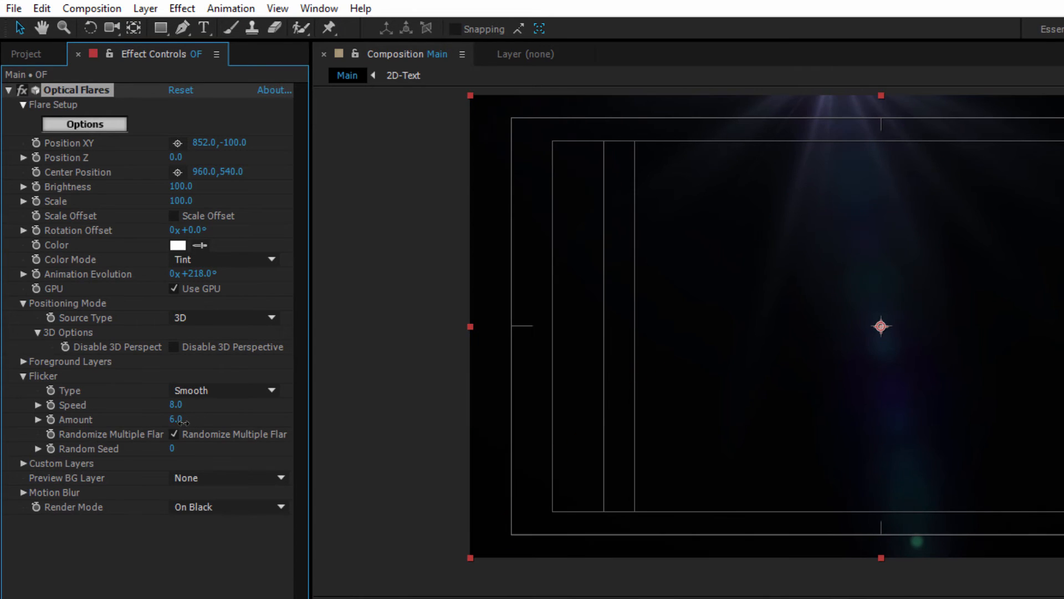
pyautogui.click(183, 421)
pyautogui.press('Return')
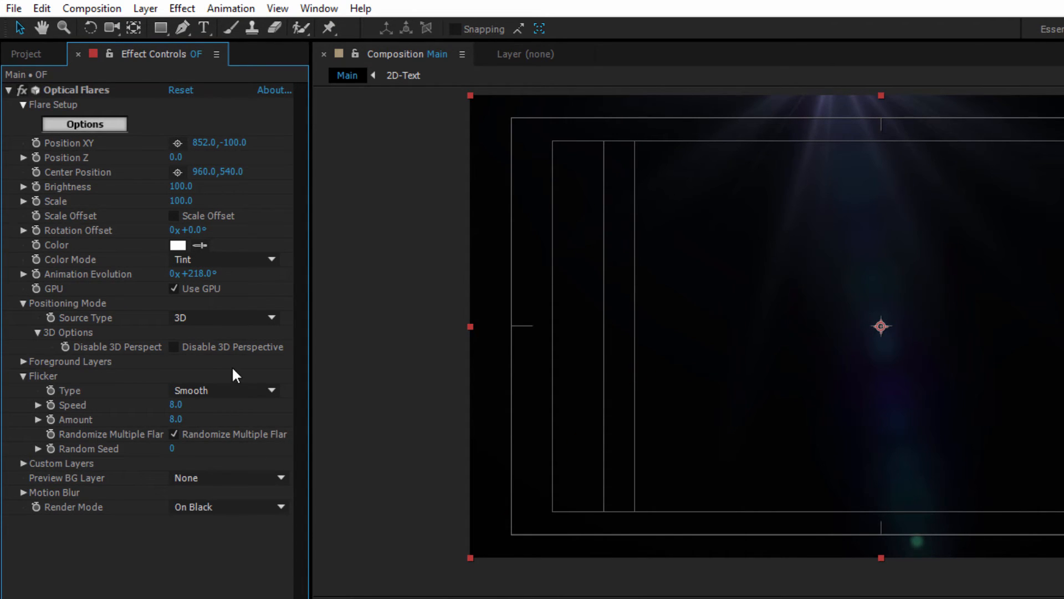
# Set the flare's render mode to On Transparent and collapse the OF layer's properties.
pyautogui.click(185, 504)
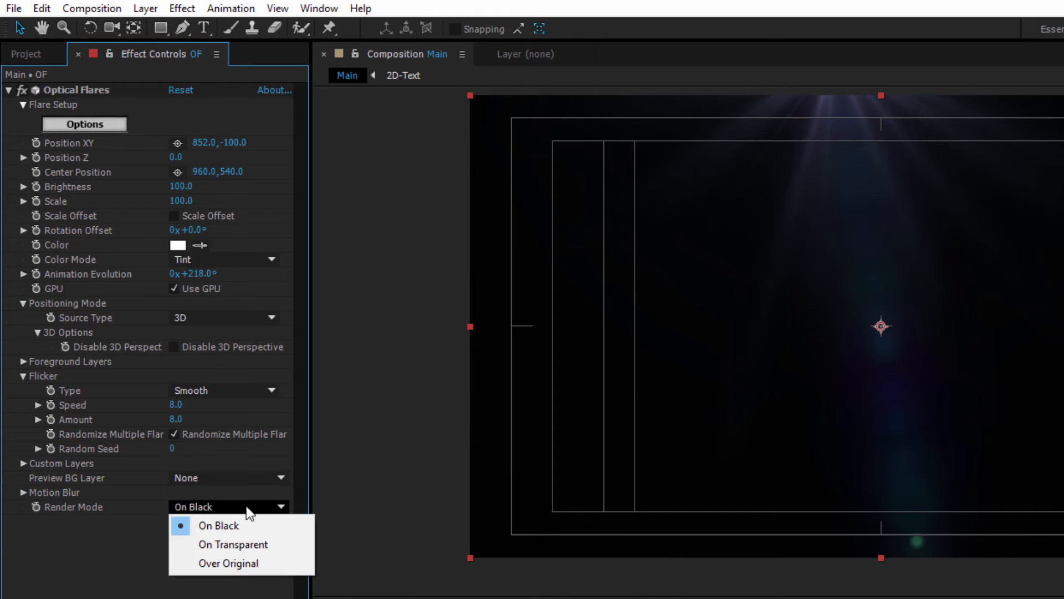
pyautogui.click(230, 547)
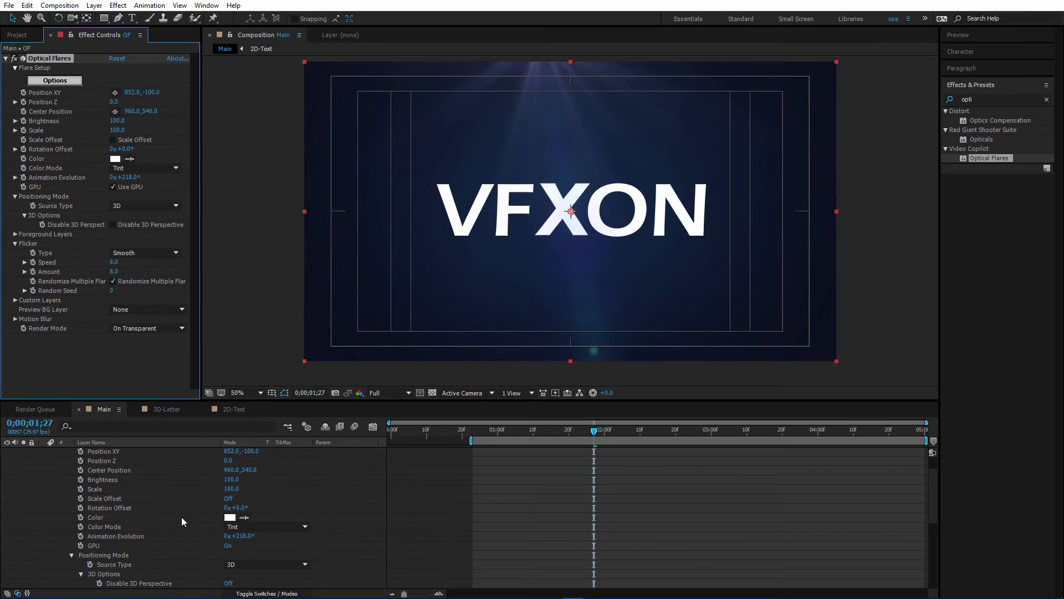
pyautogui.scroll(2, 177, 517)
pyautogui.click(43, 452)
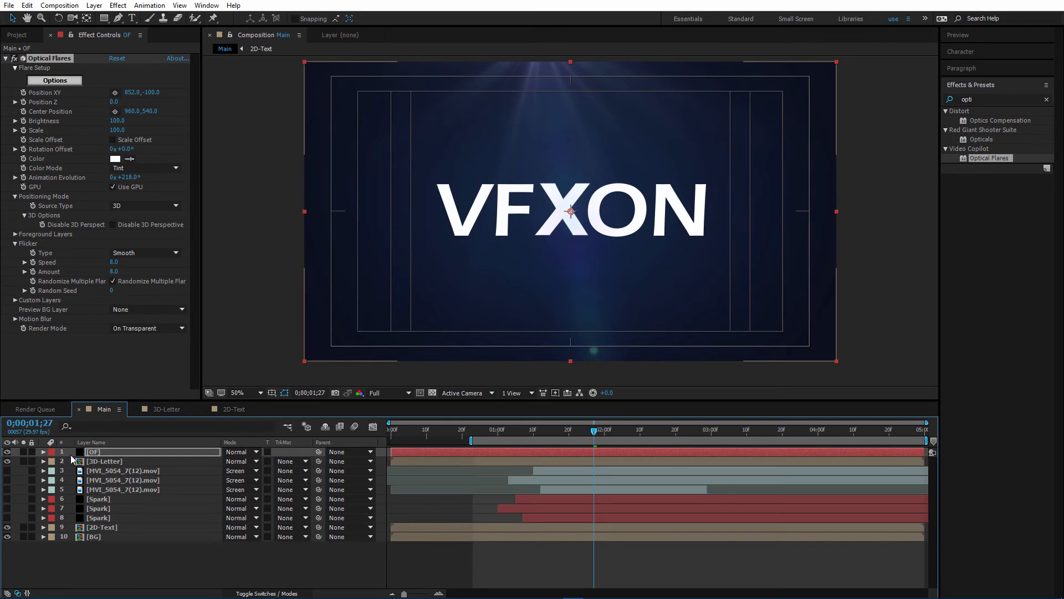
# Pre-compose the OF layer as a composition named OF, moving all attributes into it.
pyautogui.click(101, 450)
pyautogui.rightClick(101, 450)
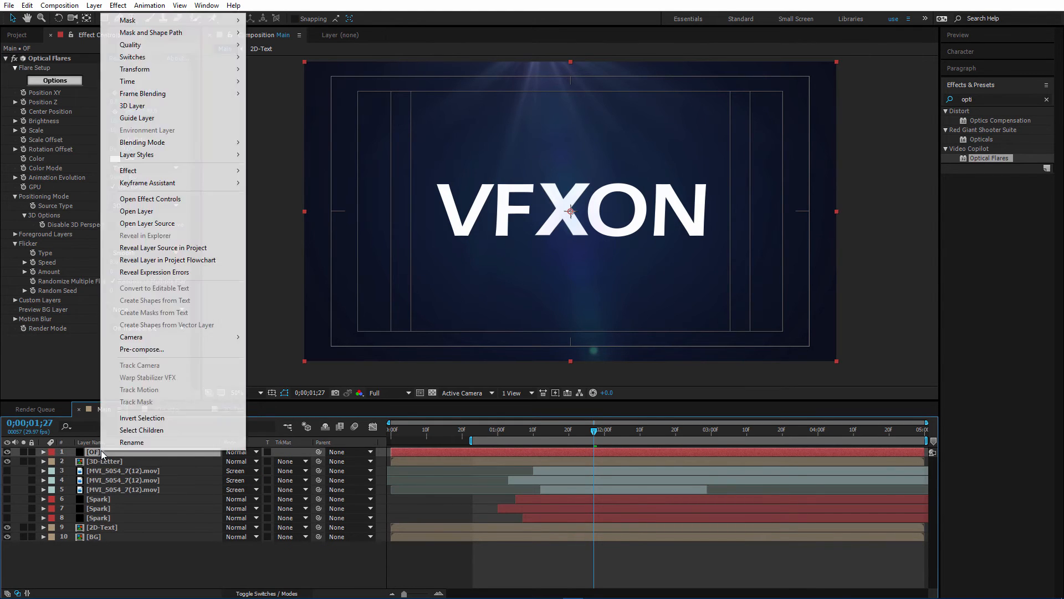
pyautogui.click(155, 345)
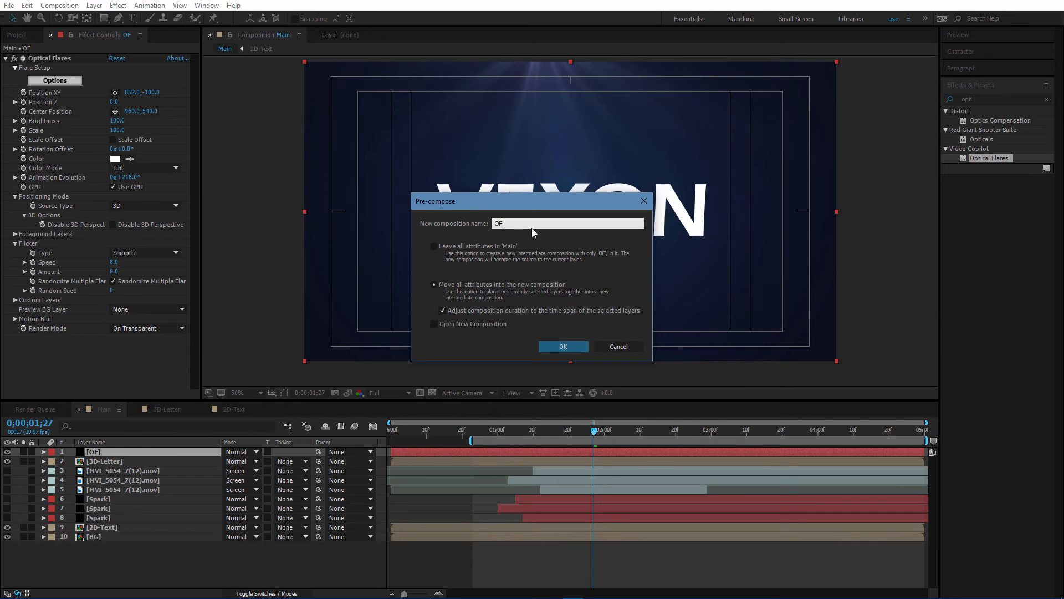
pyautogui.click(563, 346)
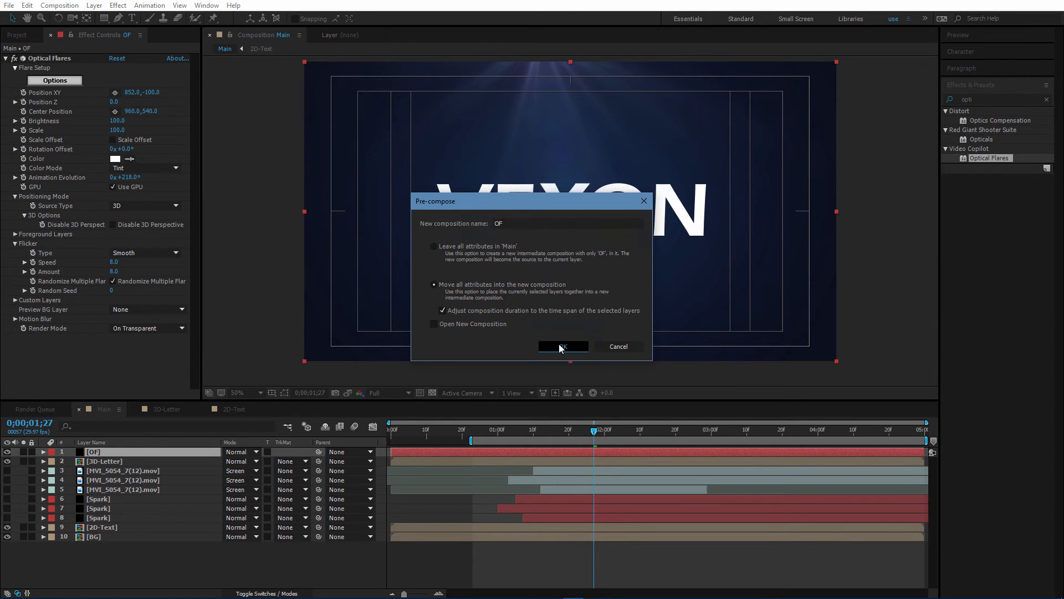
# Open the OF composition and add a two-node camera with the 50mm preset.
pyautogui.doubleClick(127, 452)
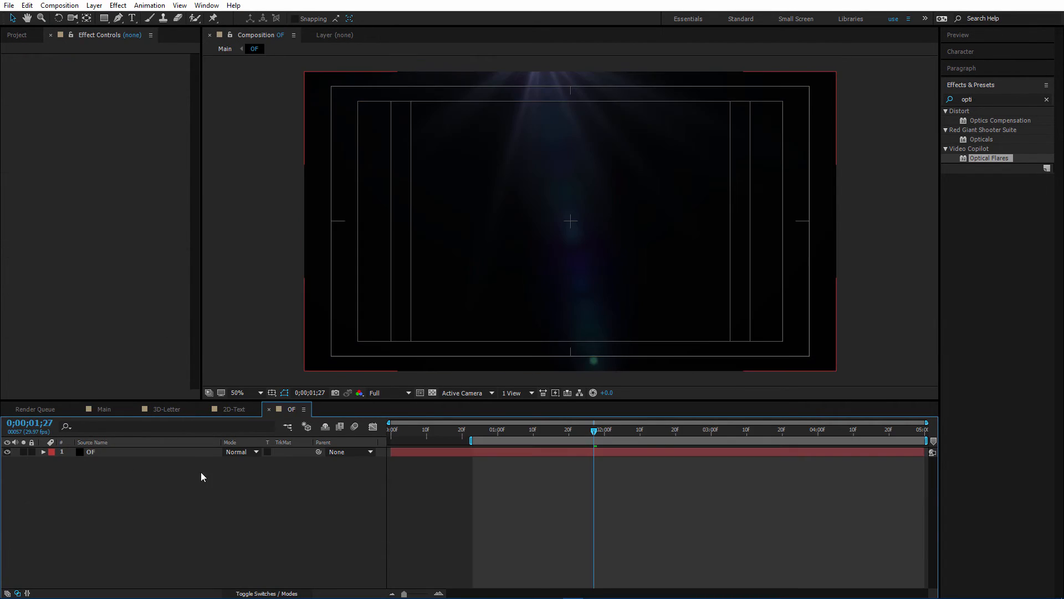
pyautogui.rightClick(173, 488)
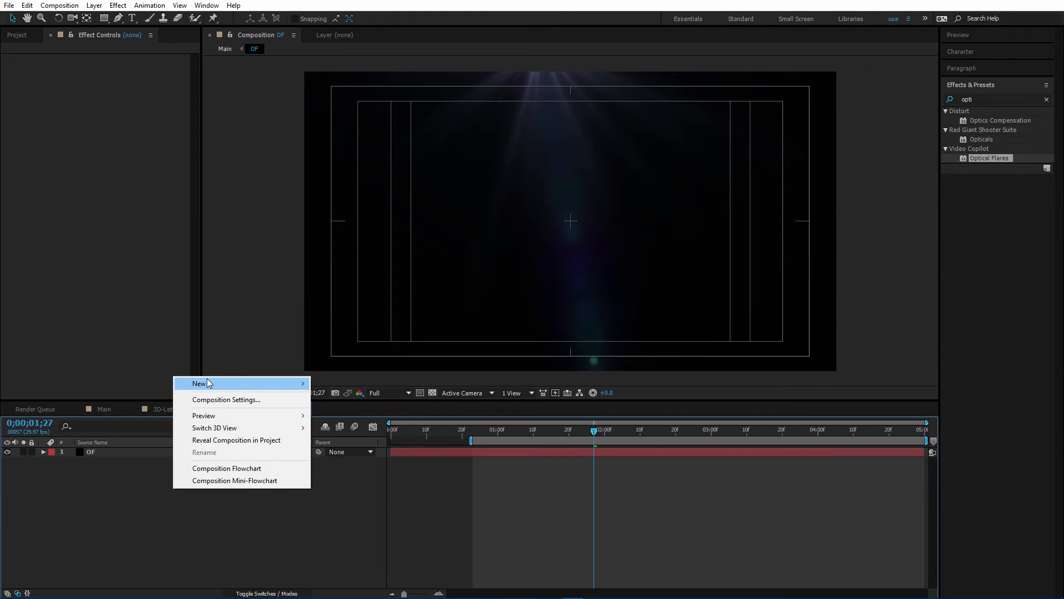
pyautogui.moveTo(210, 383)
pyautogui.click(347, 437)
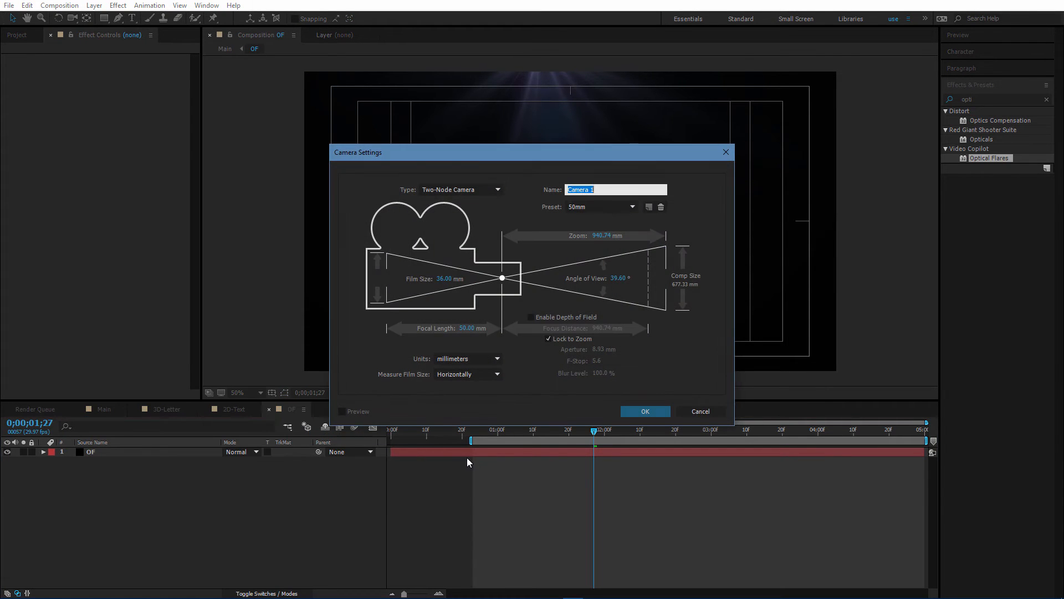
pyautogui.click(642, 411)
# Reveal the camera's transform properties and extend the work area back to the start of the composition.
pyautogui.click(44, 452)
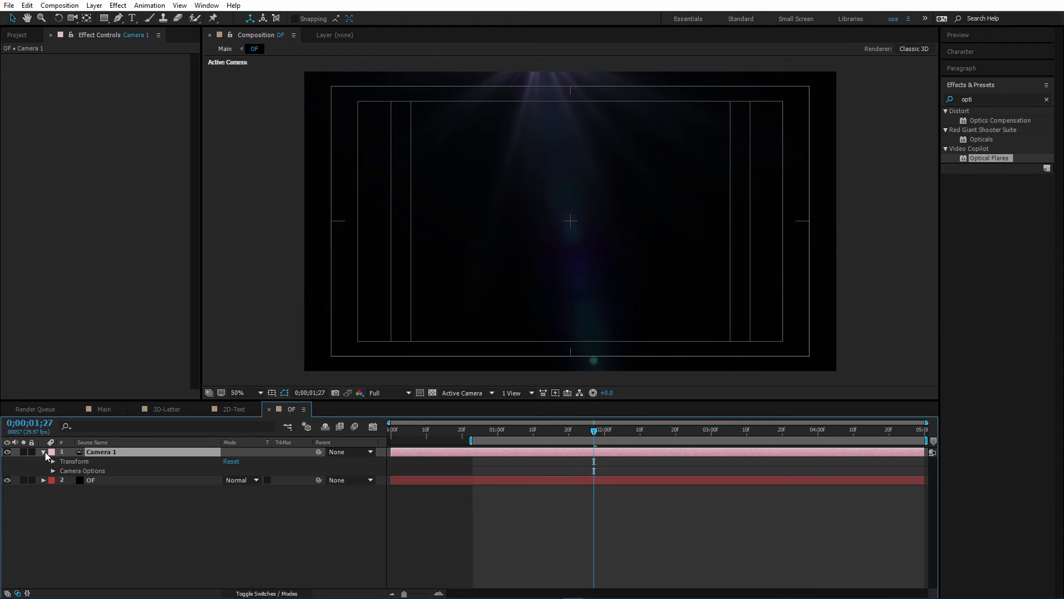
pyautogui.click(53, 461)
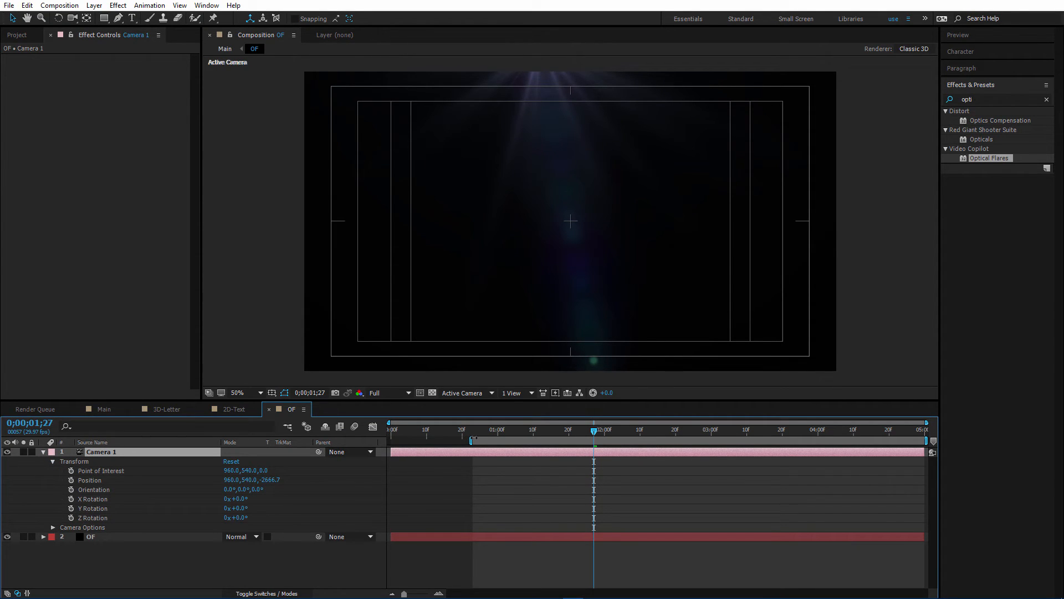
pyautogui.moveTo(472, 440); pyautogui.dragTo(435, 435)
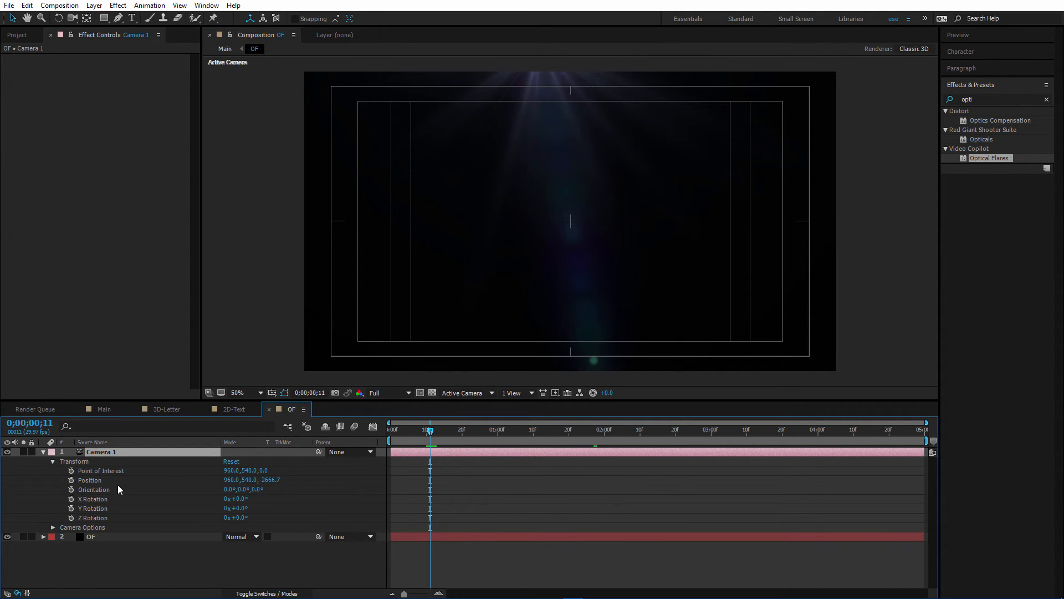
# Keyframe the camera's position at 0;00;00;11 with the values 809, 671, -1991.7.
pyautogui.click(71, 481)
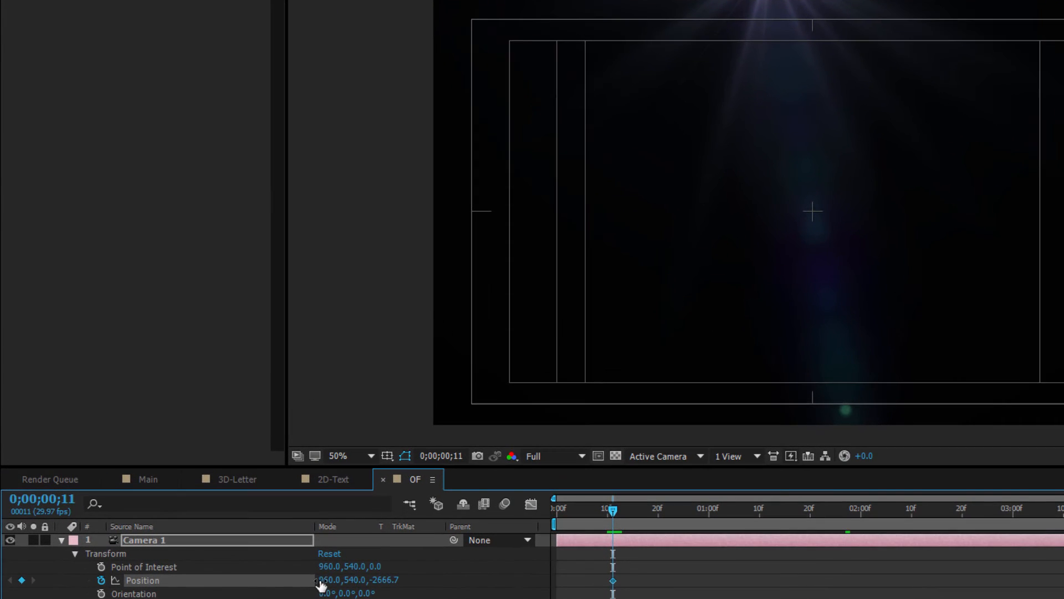
pyautogui.moveTo(226, 481); pyautogui.dragTo(223, 482)
pyautogui.moveTo(316, 582); pyautogui.dragTo(199, 575)
pyautogui.moveTo(353, 579); pyautogui.dragTo(454, 580)
pyautogui.moveTo(388, 580); pyautogui.dragTo(715, 569)
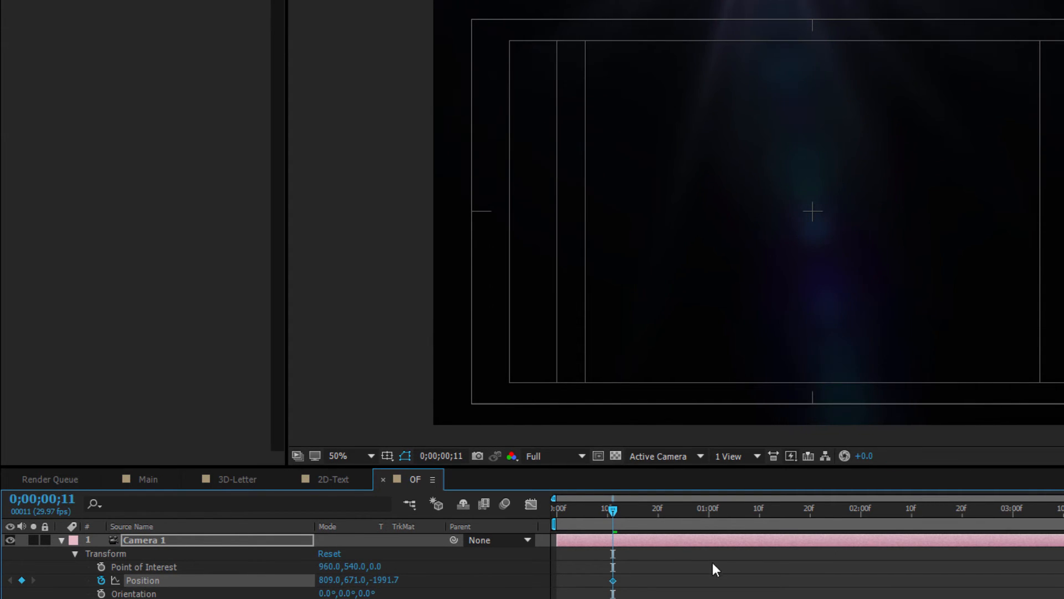
# At 0;00;00;11, set the camera's Z position to -102.7 and its point of interest to 953, 550, -23.
pyautogui.moveTo(391, 580); pyautogui.dragTo(799, 544)
pyautogui.moveTo(381, 580); pyautogui.dragTo(655, 561)
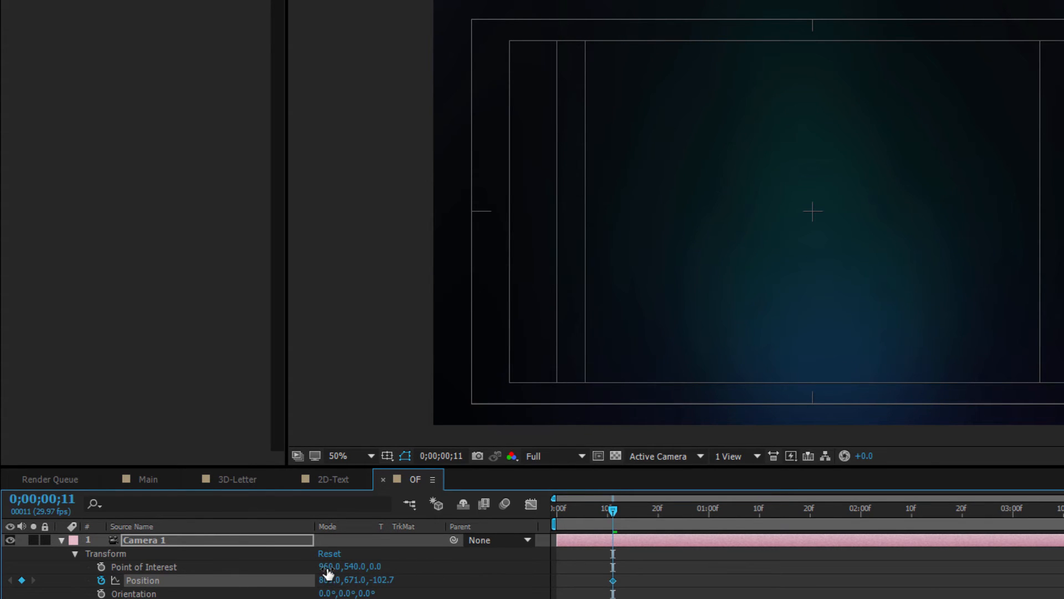
pyautogui.moveTo(328, 572); pyautogui.dragTo(323, 570)
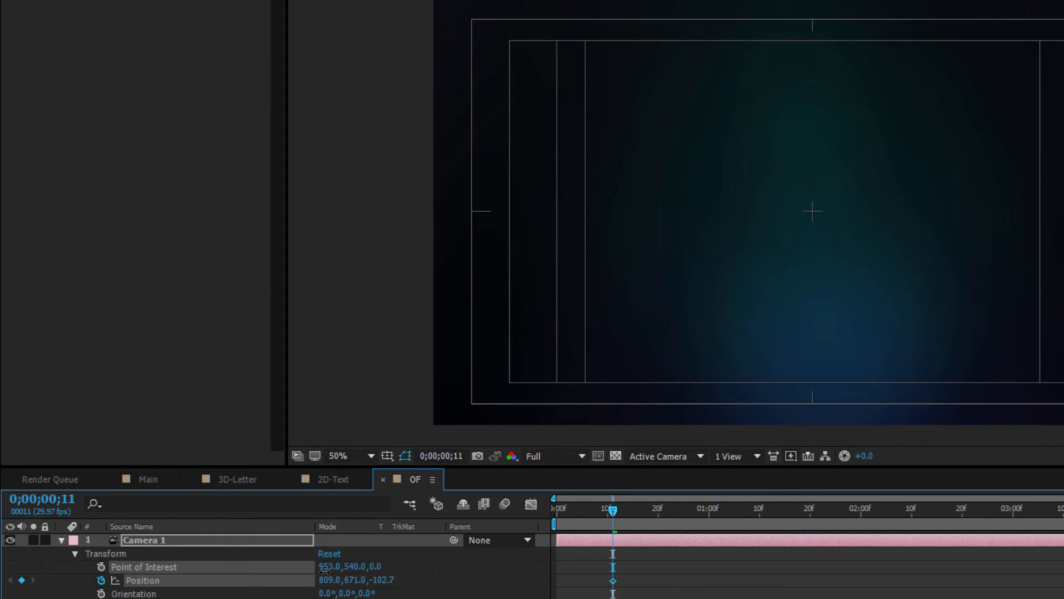
pyautogui.moveTo(358, 569); pyautogui.dragTo(363, 567)
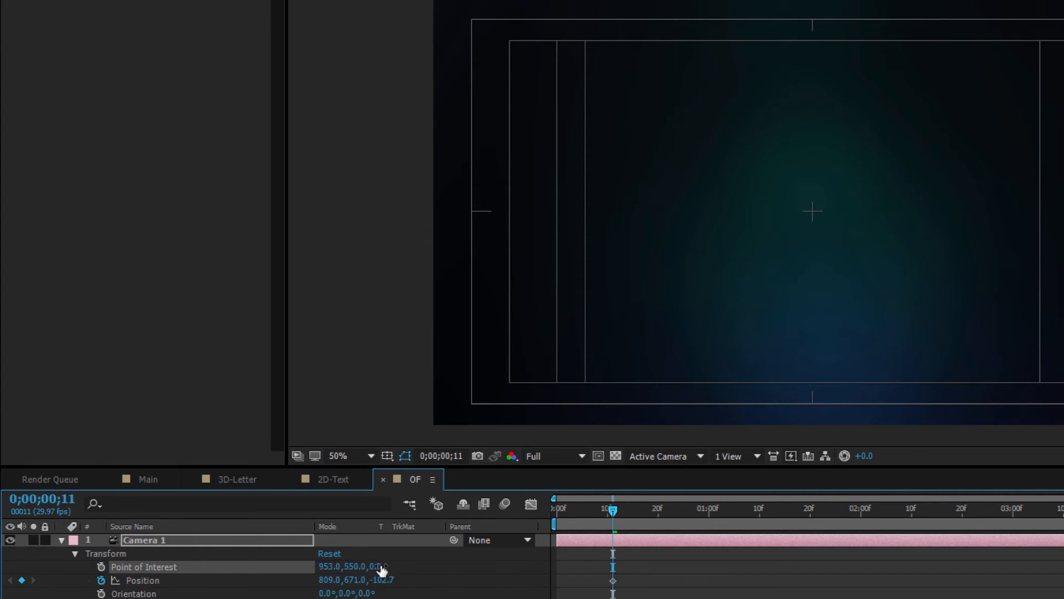
pyautogui.moveTo(382, 570); pyautogui.dragTo(358, 570)
# Keyframe the camera's position at 0;00;00;14 with the values 1520, 852, -84.7.
pyautogui.press('pagedown')
pyautogui.press('pagedown')
pyautogui.press('pagedown')
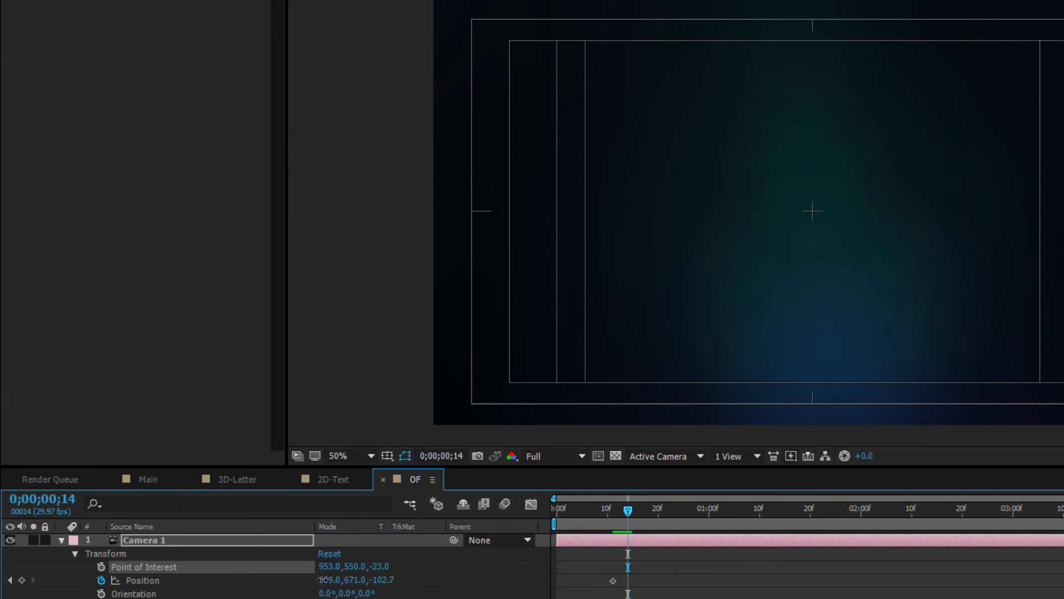
pyautogui.moveTo(327, 580); pyautogui.dragTo(831, 525)
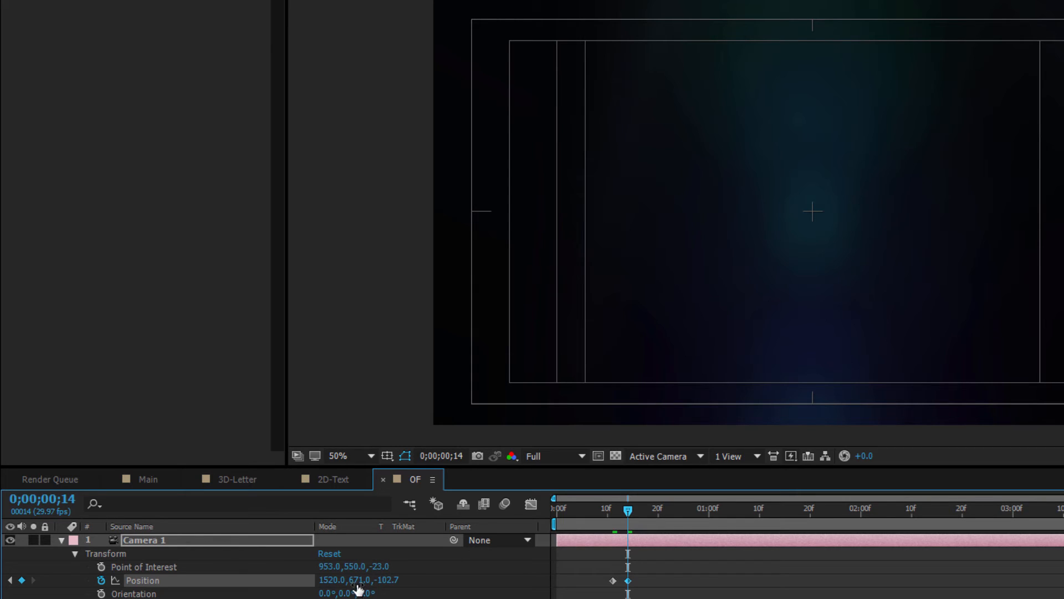
pyautogui.moveTo(366, 580); pyautogui.dragTo(510, 574)
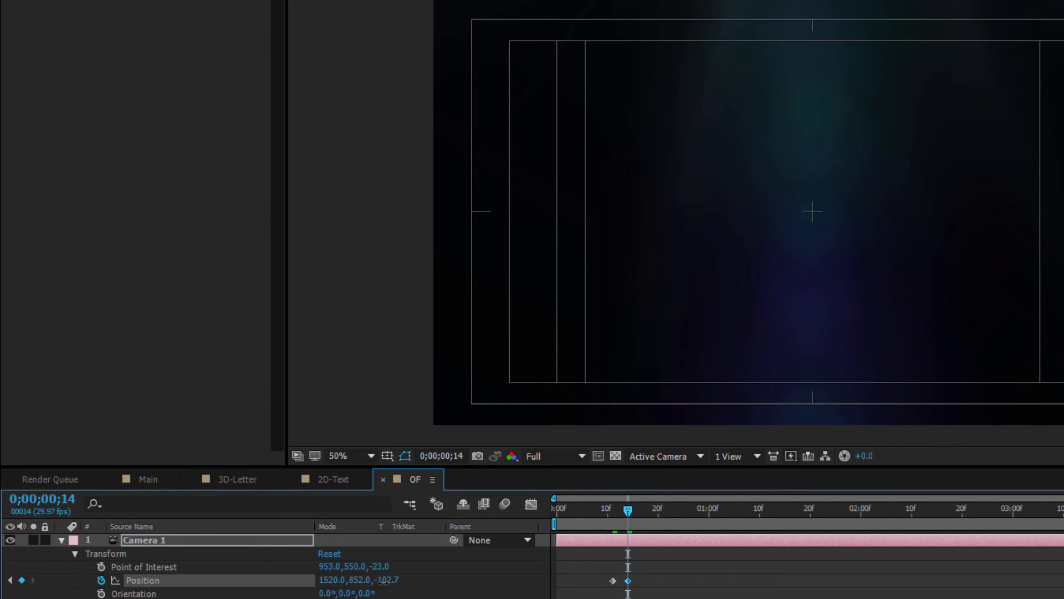
pyautogui.moveTo(381, 580); pyautogui.dragTo(401, 582)
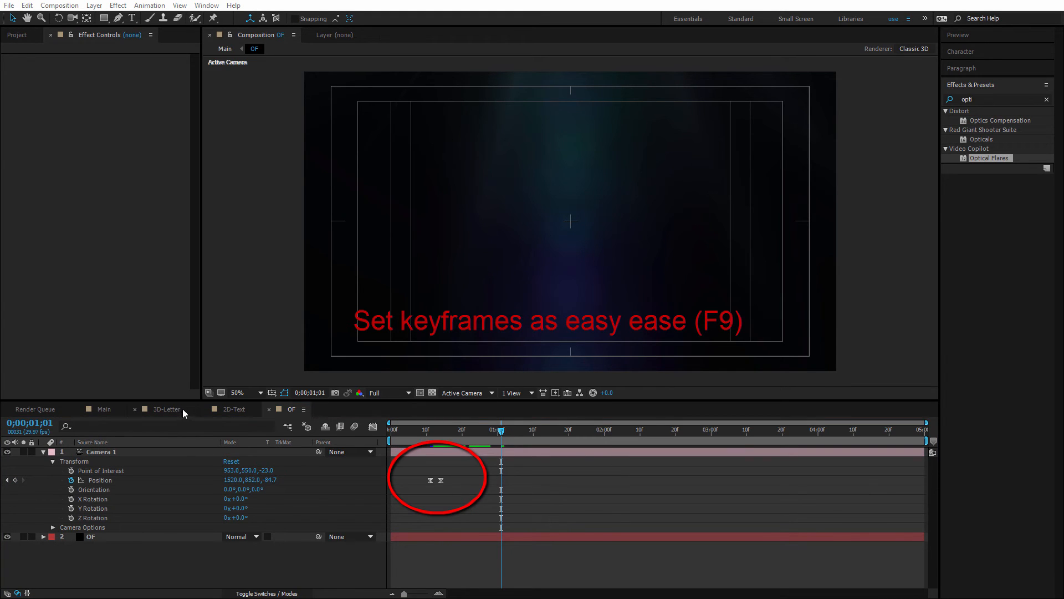
# In the Main composition, draw a non-inverted elliptical mask around the VFXON lettering on the 2D-Text layer.
pyautogui.click(97, 409)
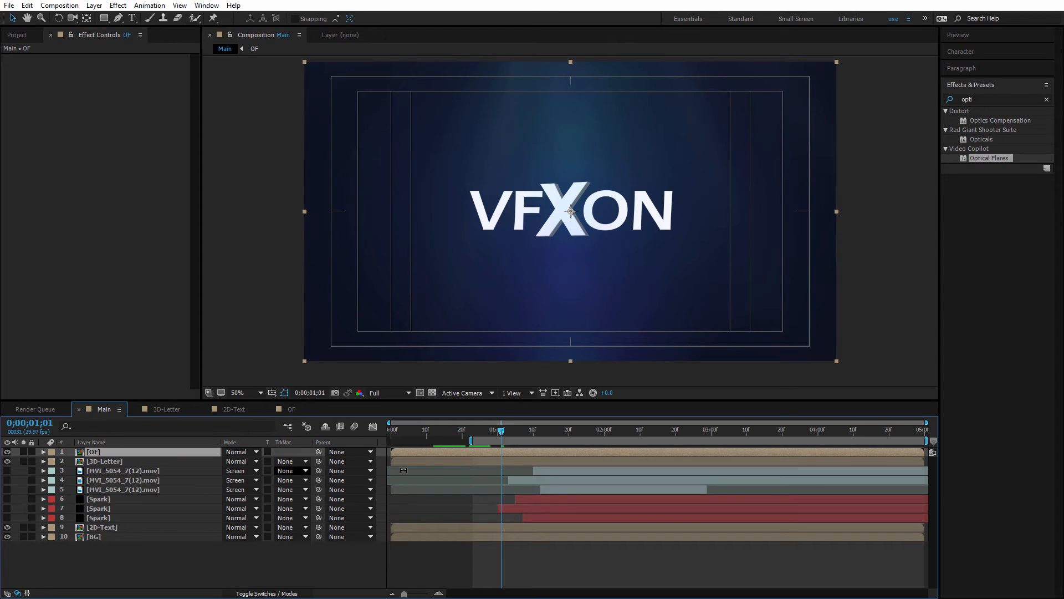
pyautogui.press('F3')
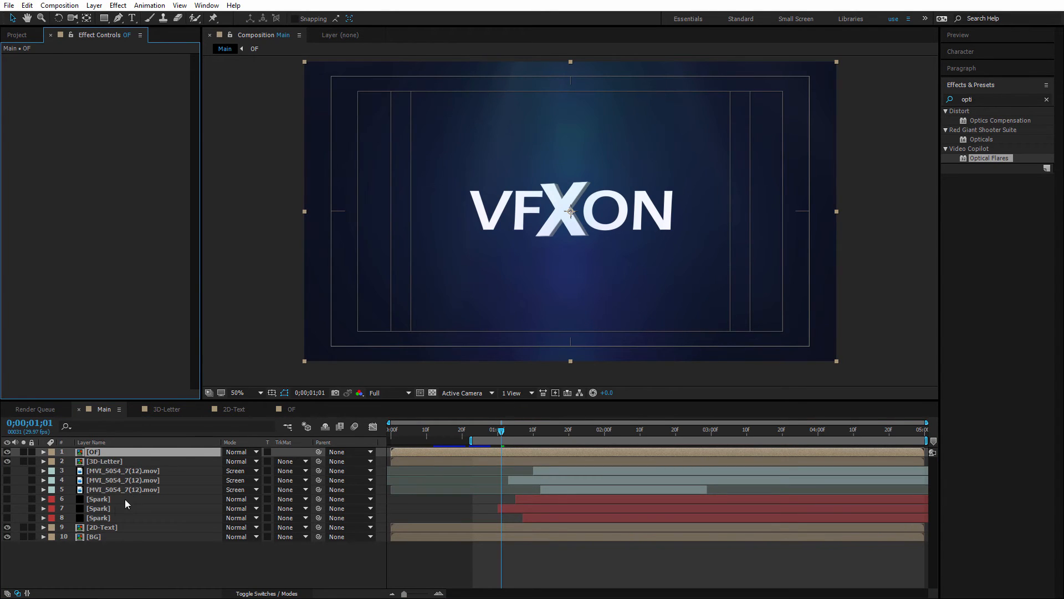
pyautogui.click(104, 524)
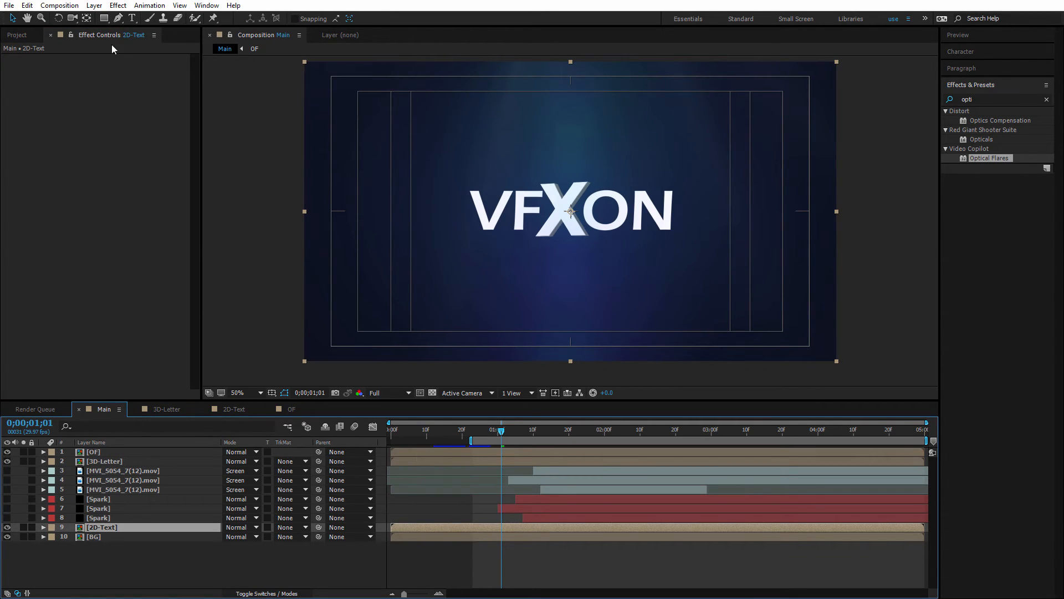
pyautogui.moveTo(104, 21); pyautogui.dragTo(135, 37)
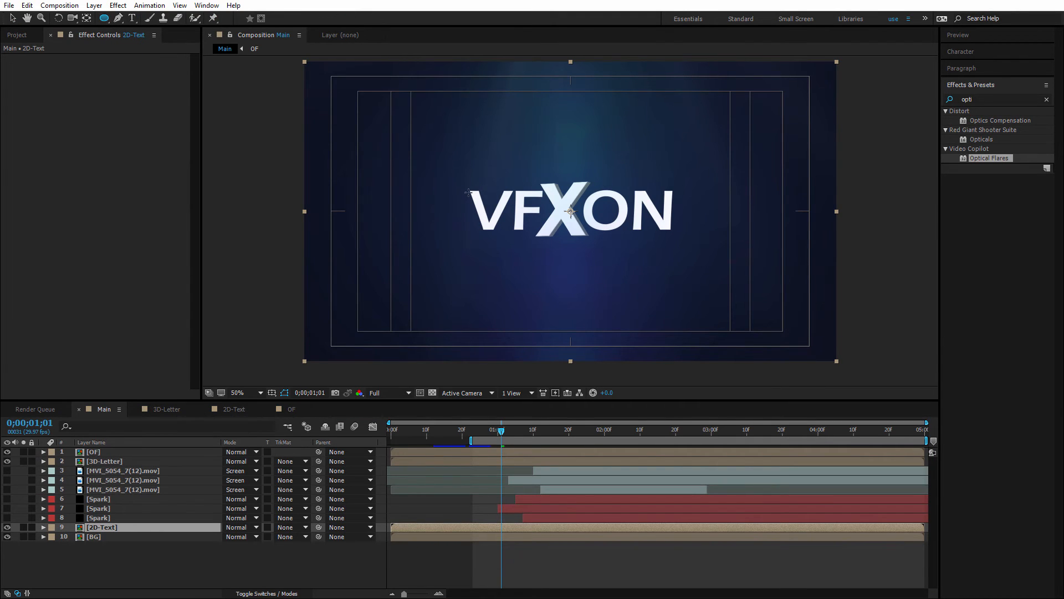
pyautogui.moveTo(468, 193); pyautogui.dragTo(682, 233)
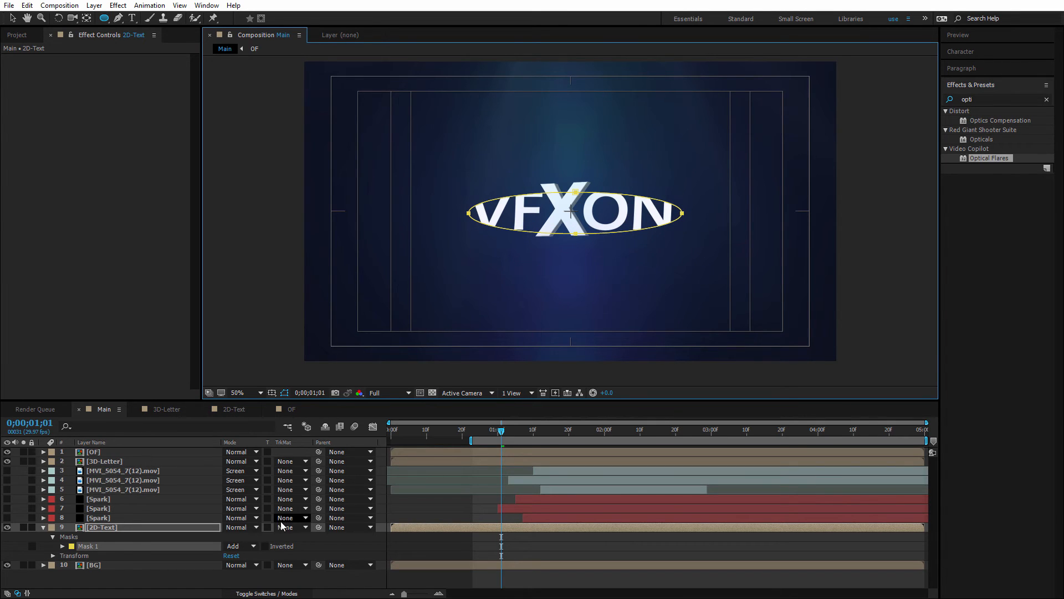
pyautogui.click(265, 546)
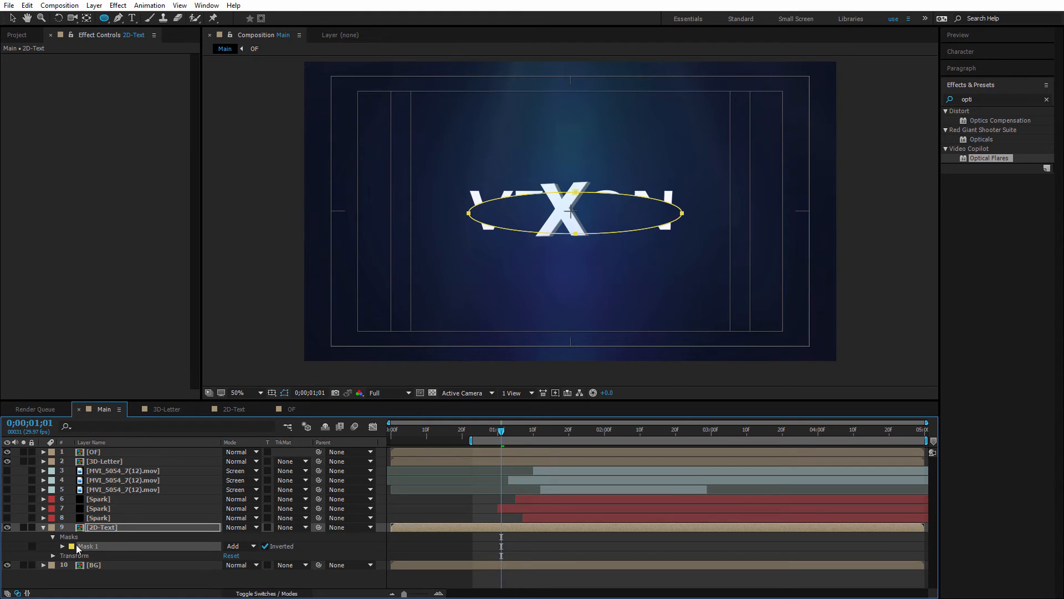
pyautogui.click(265, 546)
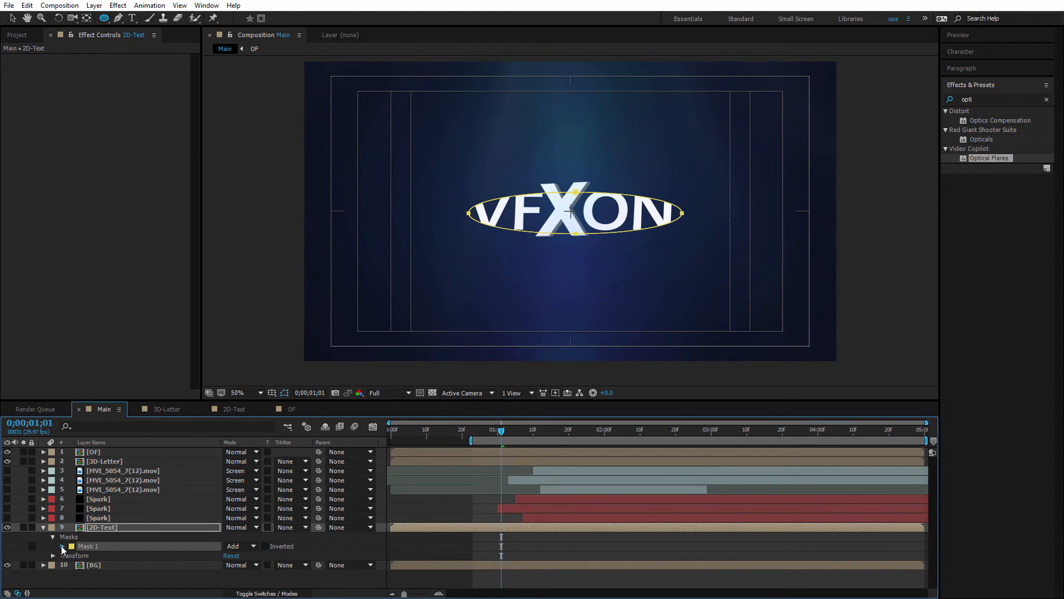
# Set the 2D-Text mask's feather to 96 pixels and its expansion to -138 pixels.
pyautogui.click(63, 547)
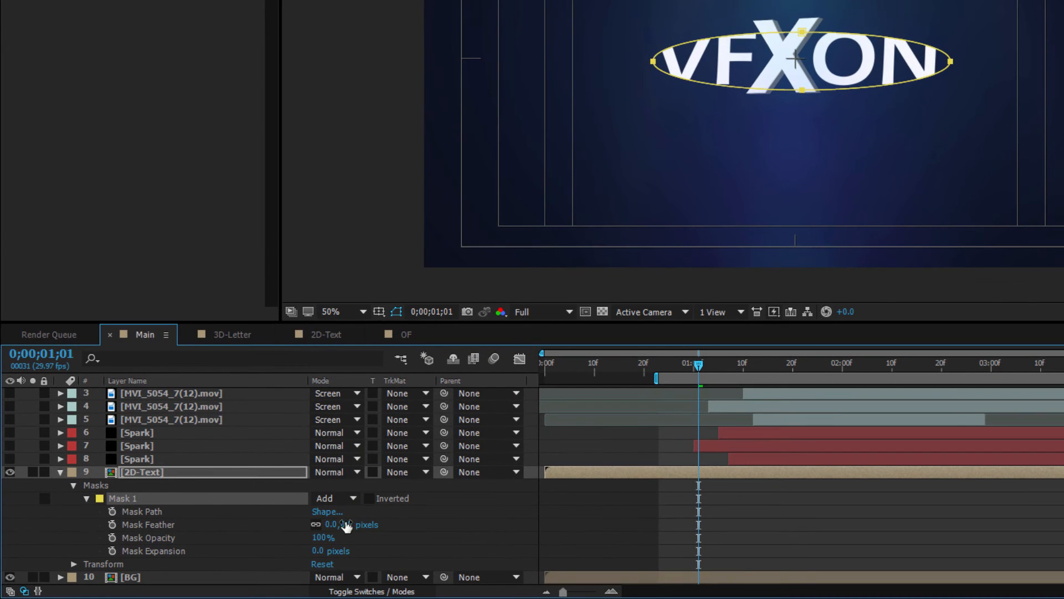
pyautogui.moveTo(345, 526); pyautogui.dragTo(420, 523)
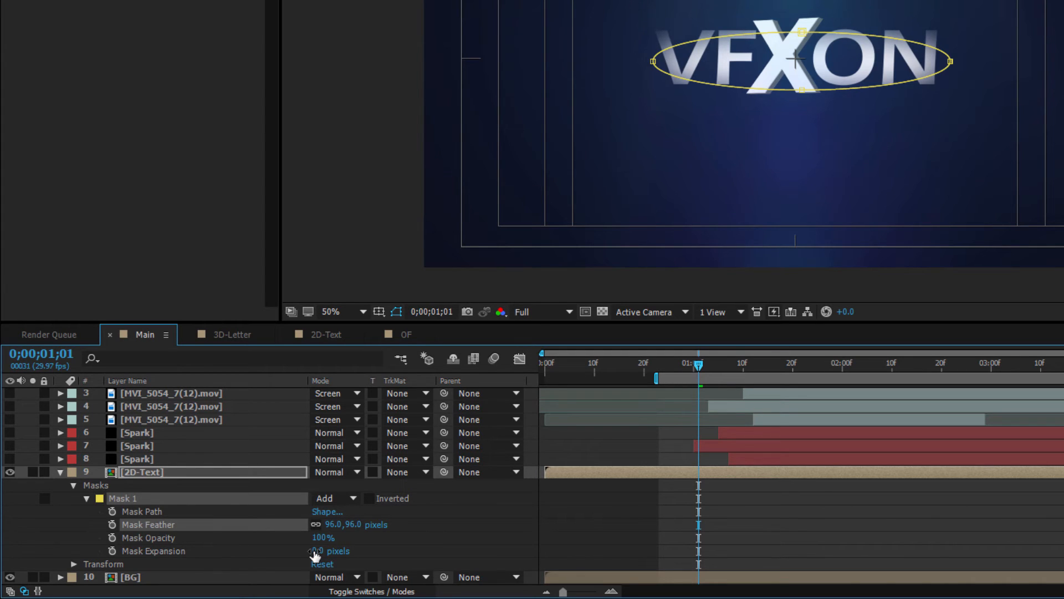
pyautogui.moveTo(317, 551); pyautogui.dragTo(211, 544)
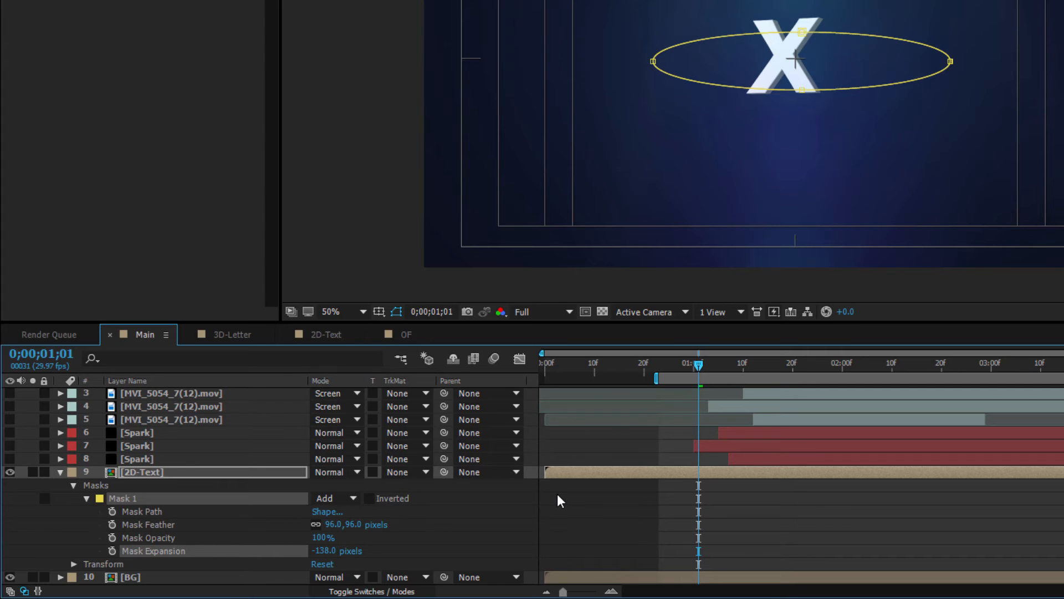
# Keyframe the mask expansion at -138 pixels at 0;00;01;01 and at 33 pixels at 0;00;01;10.
pyautogui.click(112, 551)
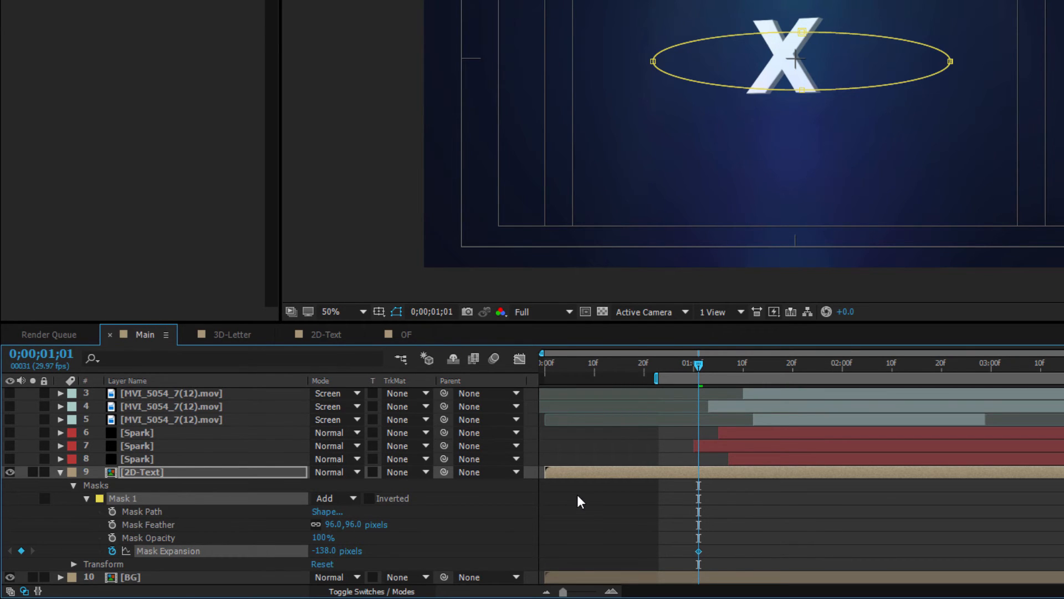
pyautogui.moveTo(704, 366); pyautogui.dragTo(743, 371)
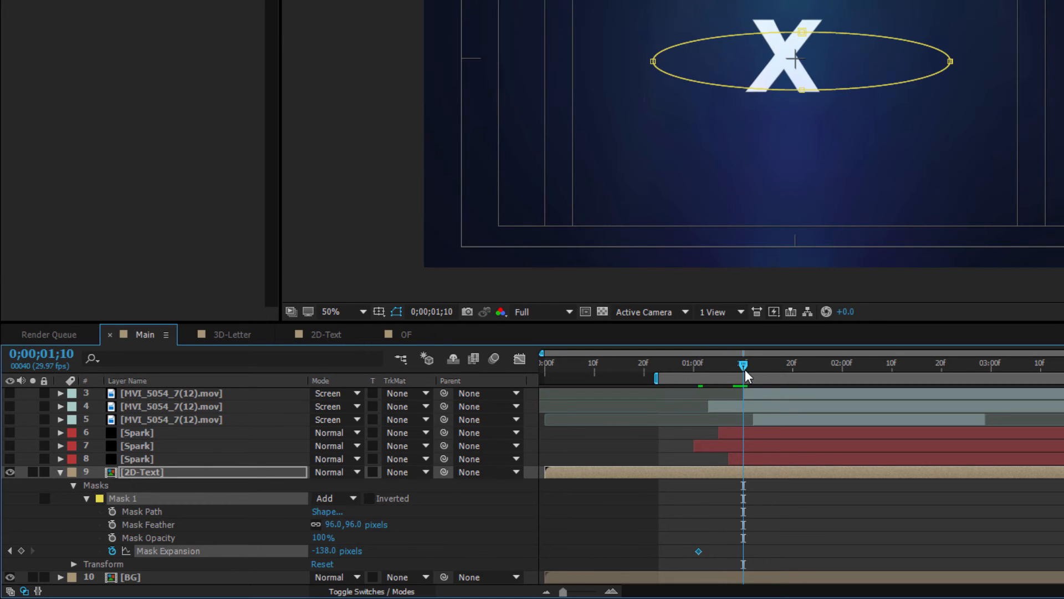
pyautogui.moveTo(333, 550); pyautogui.dragTo(445, 531)
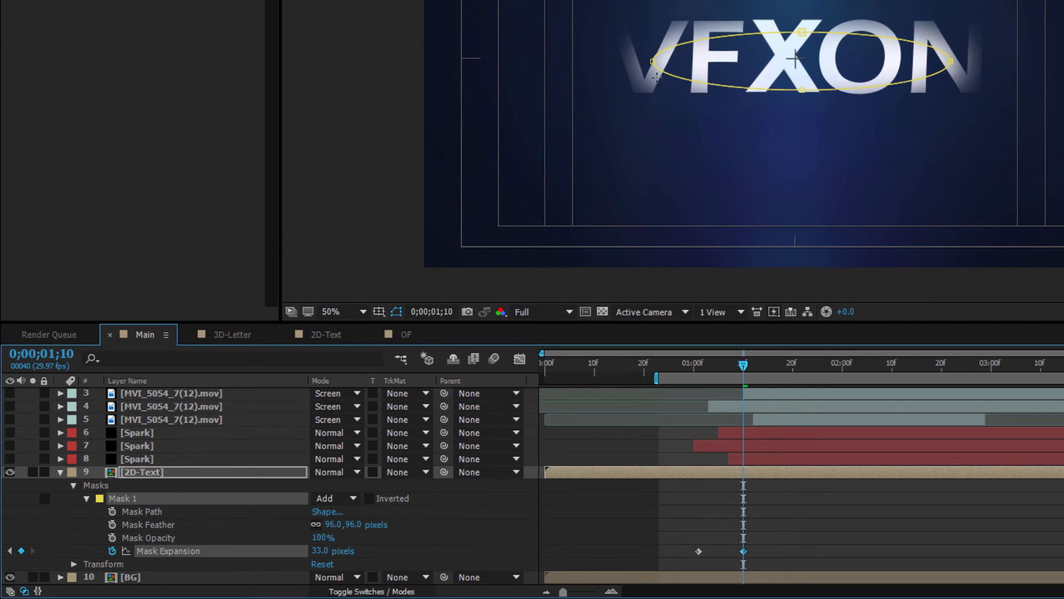
# Reshape the elliptical mask by moving its left and right points outward and its bottom point slightly upward.
pyautogui.click(654, 60)
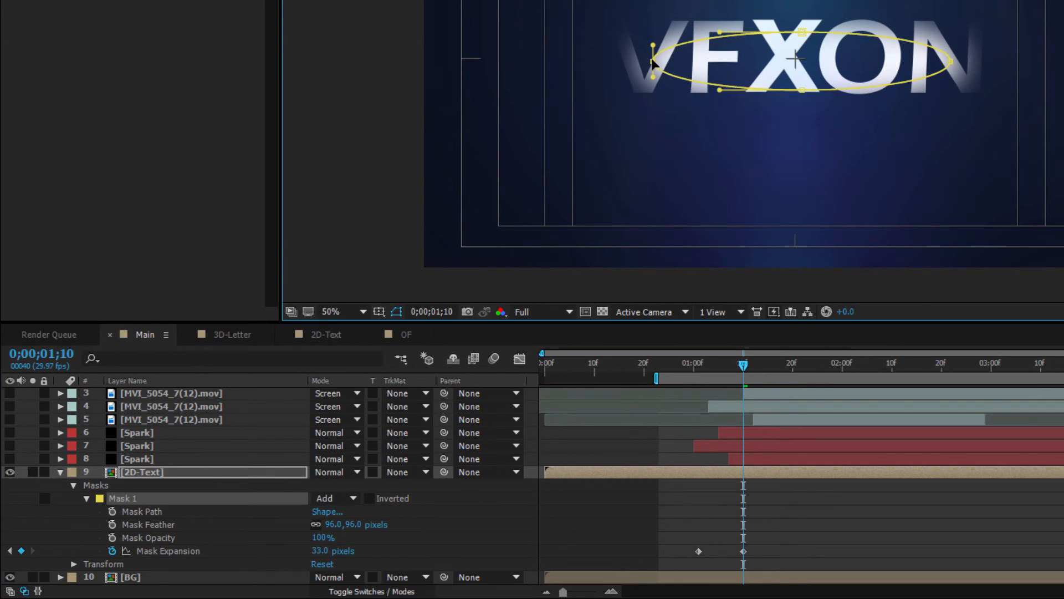
pyautogui.moveTo(654, 60); pyautogui.dragTo(621, 58)
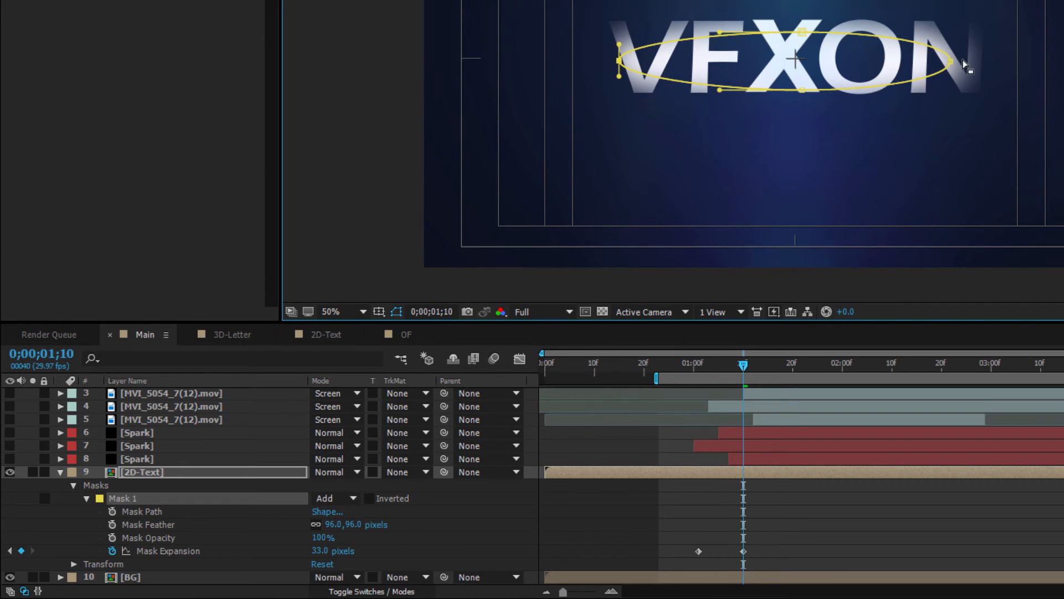
pyautogui.moveTo(952, 61); pyautogui.dragTo(963, 61)
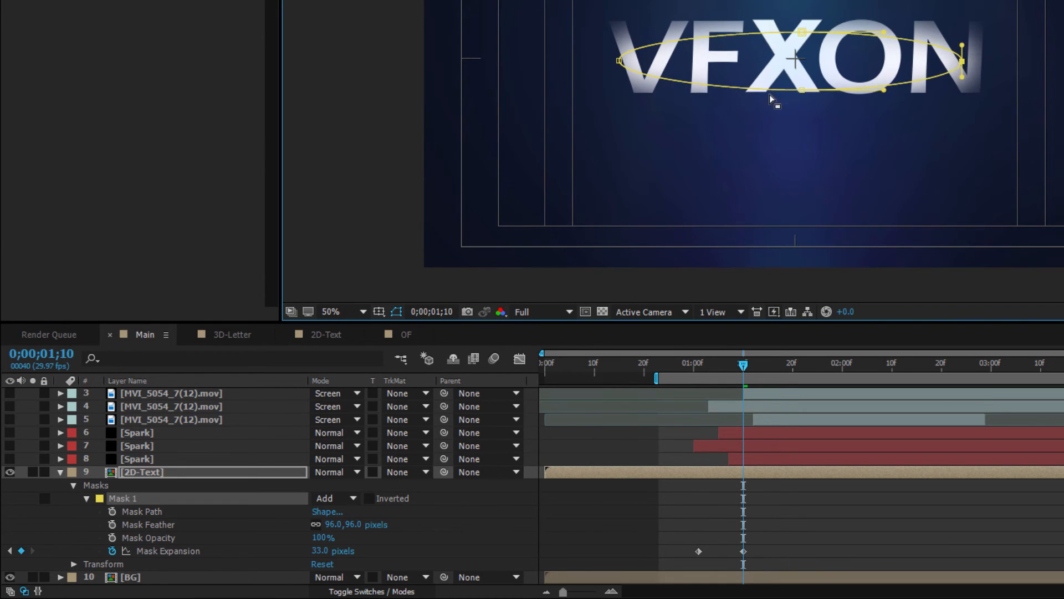
pyautogui.click(803, 90)
pyautogui.moveTo(803, 90); pyautogui.dragTo(804, 84)
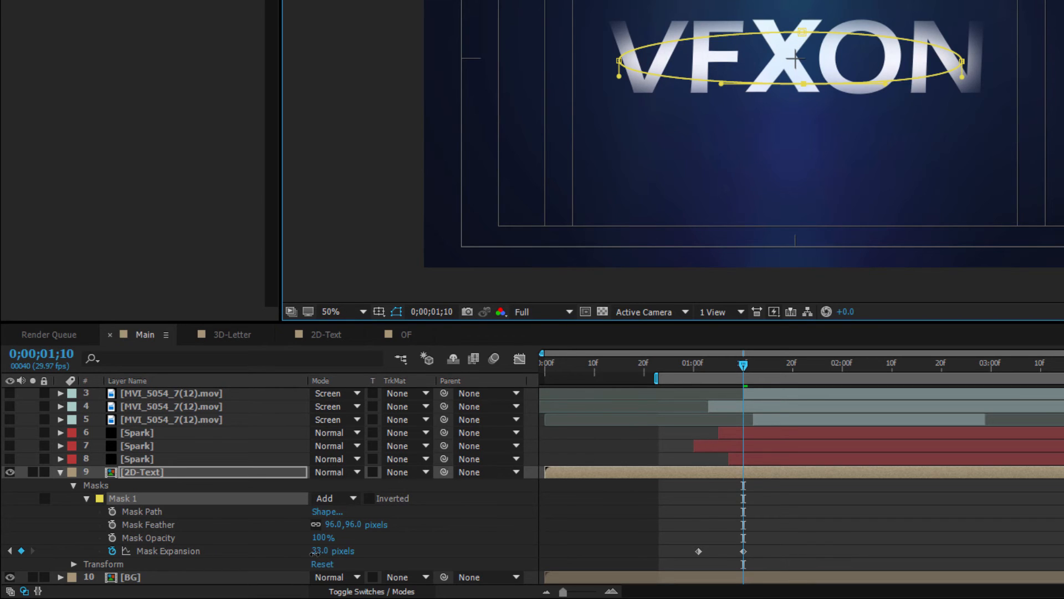
# Set the mask expansion at 0;00;01;10 to 19 pixels, apply Easy Ease to both expansion keyframes, and collapse the 2D-Text layer.
pyautogui.moveTo(317, 552); pyautogui.dragTo(312, 552)
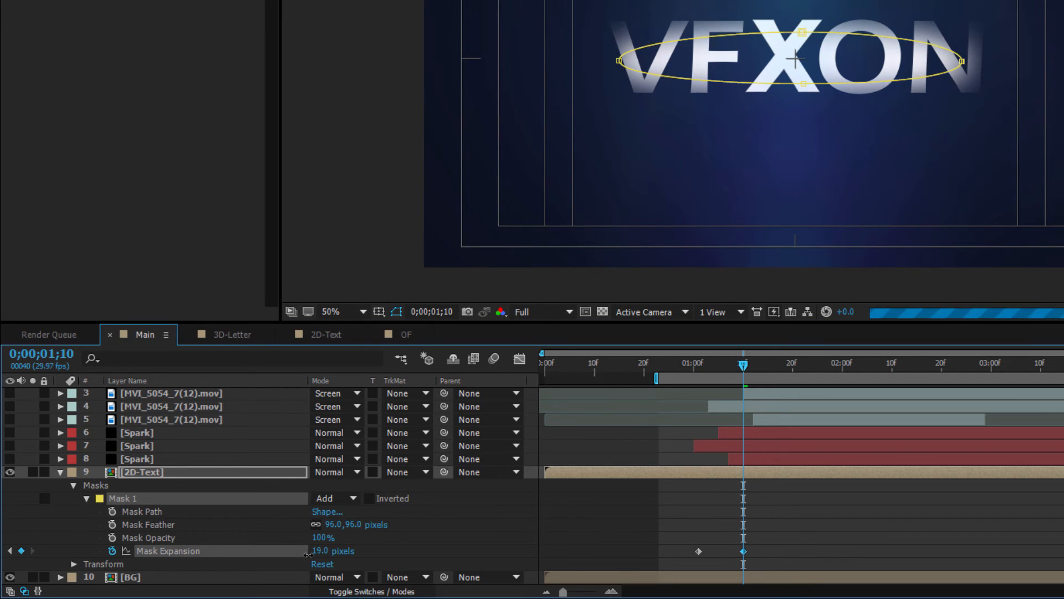
pyautogui.moveTo(764, 546); pyautogui.dragTo(687, 556)
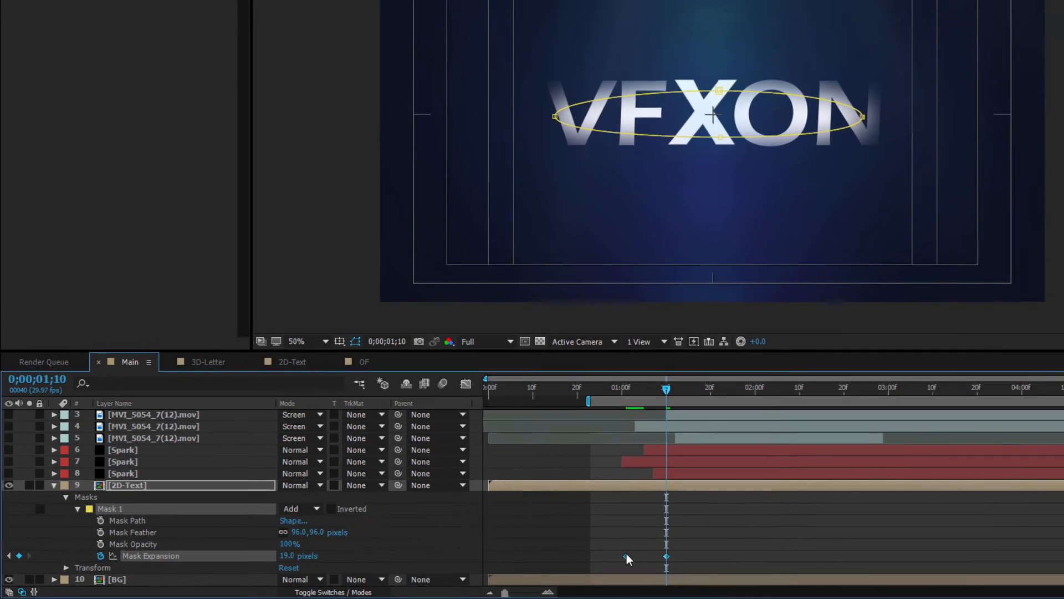
pyautogui.rightClick(743, 550)
pyautogui.moveTo(827, 529)
pyautogui.click(924, 433)
pyautogui.click(183, 522)
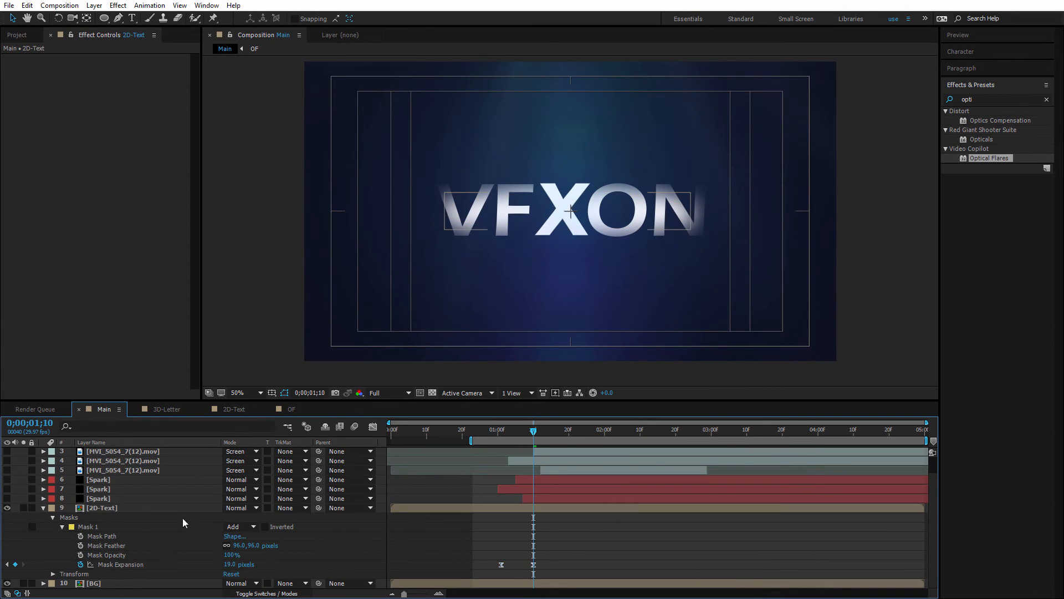
pyautogui.click(43, 508)
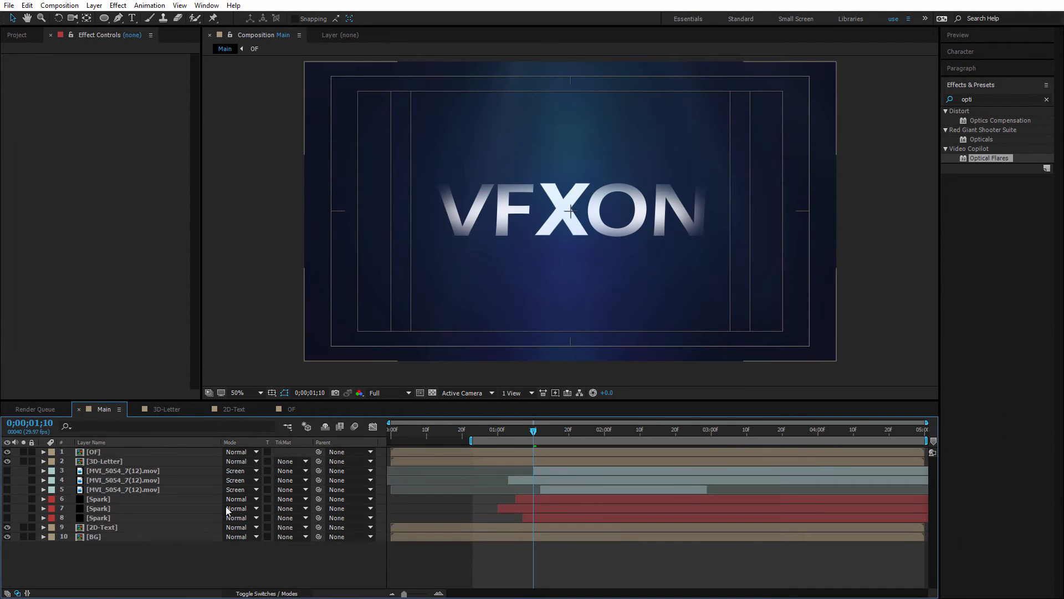
# In the 3D-Letter composition, create a 1920 x 1080 black solid named BG-Particles and place it directly below Camera 1.
pyautogui.click(164, 410)
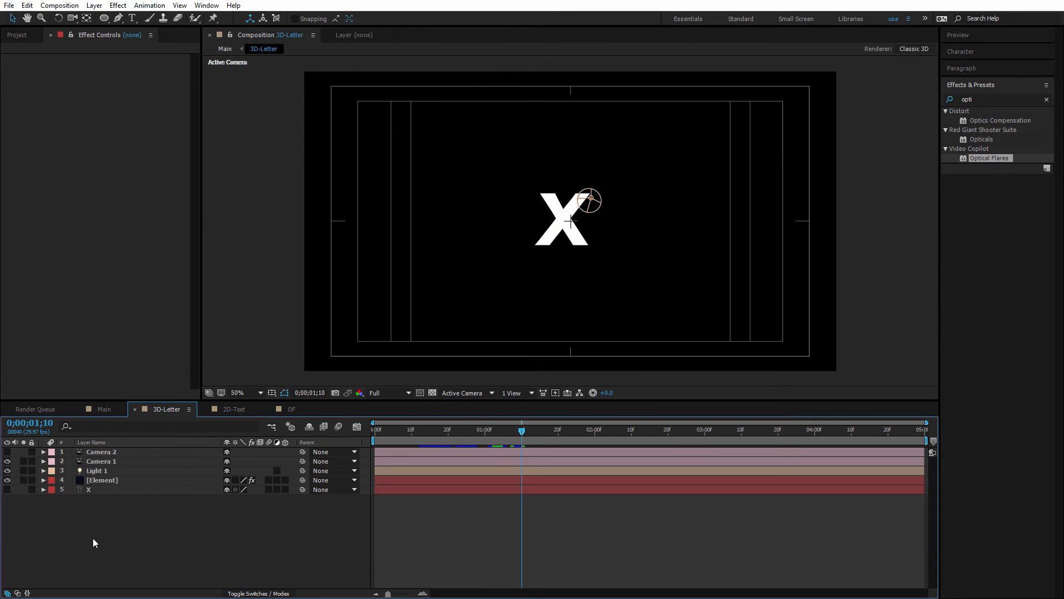
pyautogui.rightClick(130, 525)
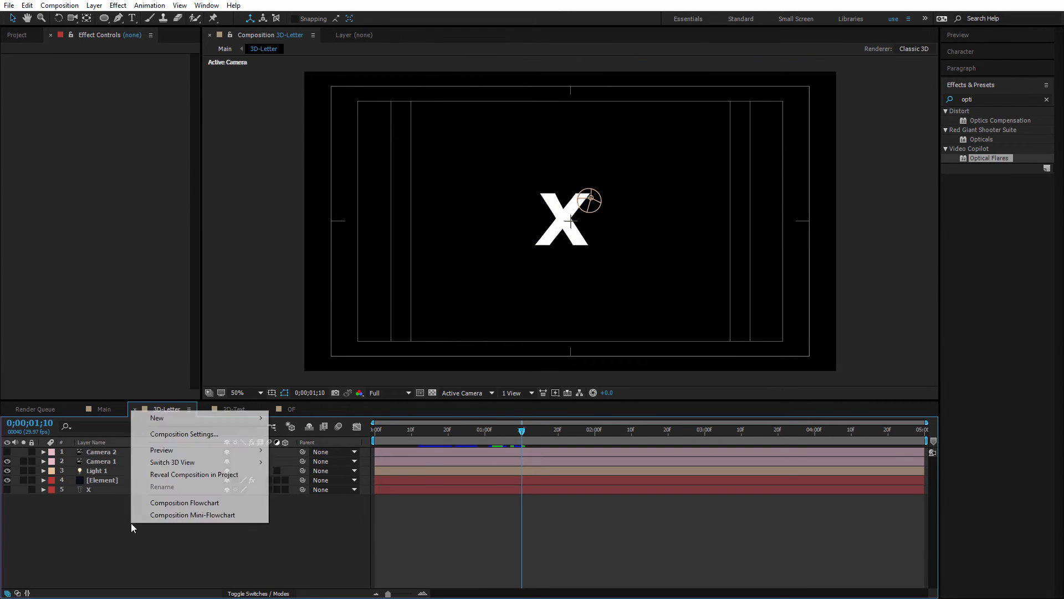
pyautogui.moveTo(186, 425)
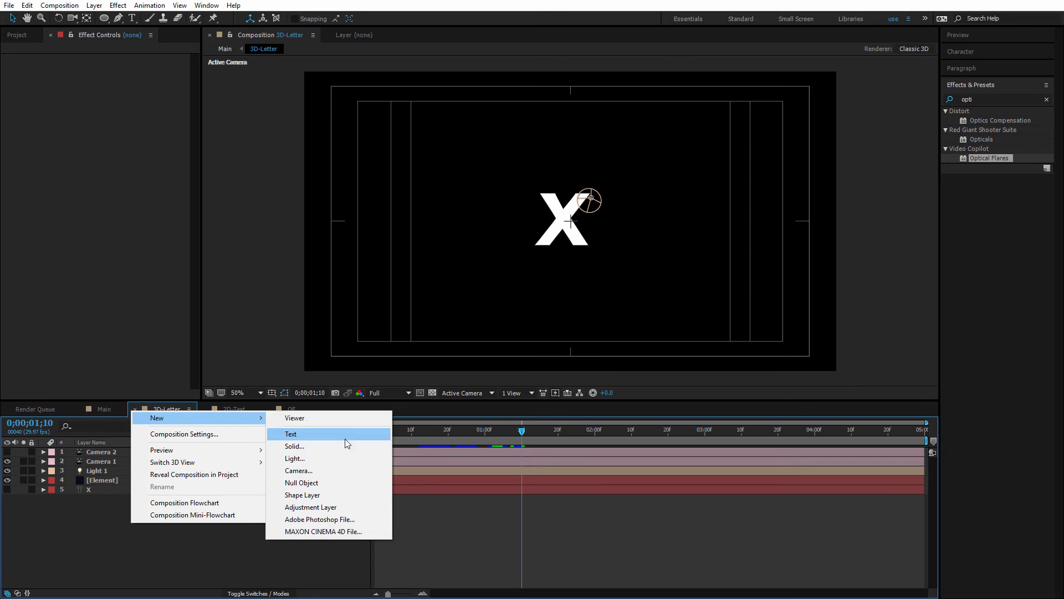
pyautogui.click(328, 445)
pyautogui.write('P')
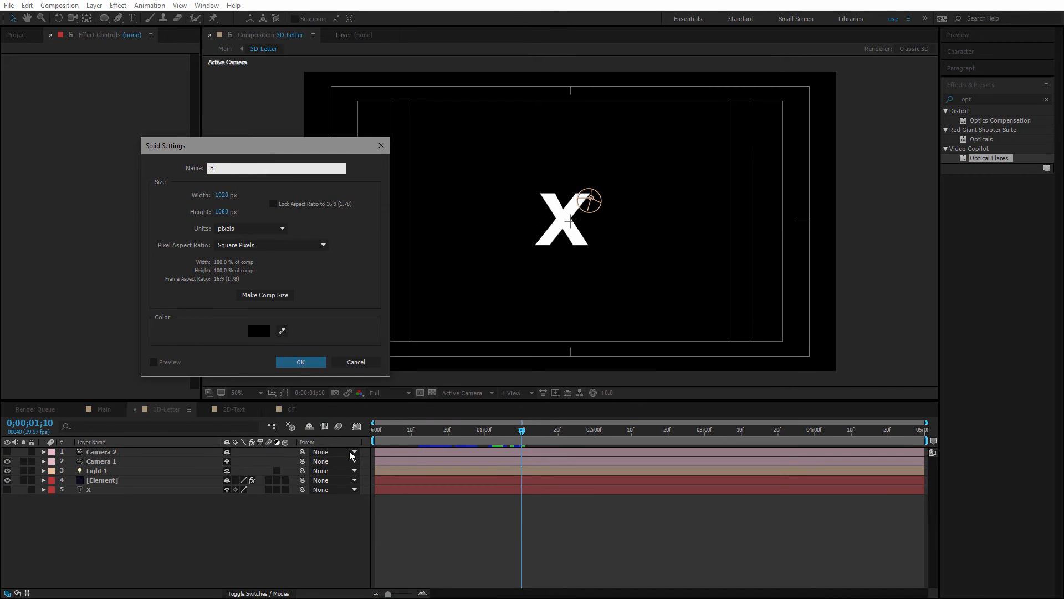
pyautogui.write('G-Particles')
pyautogui.press('Return')
pyautogui.moveTo(127, 456); pyautogui.dragTo(145, 477)
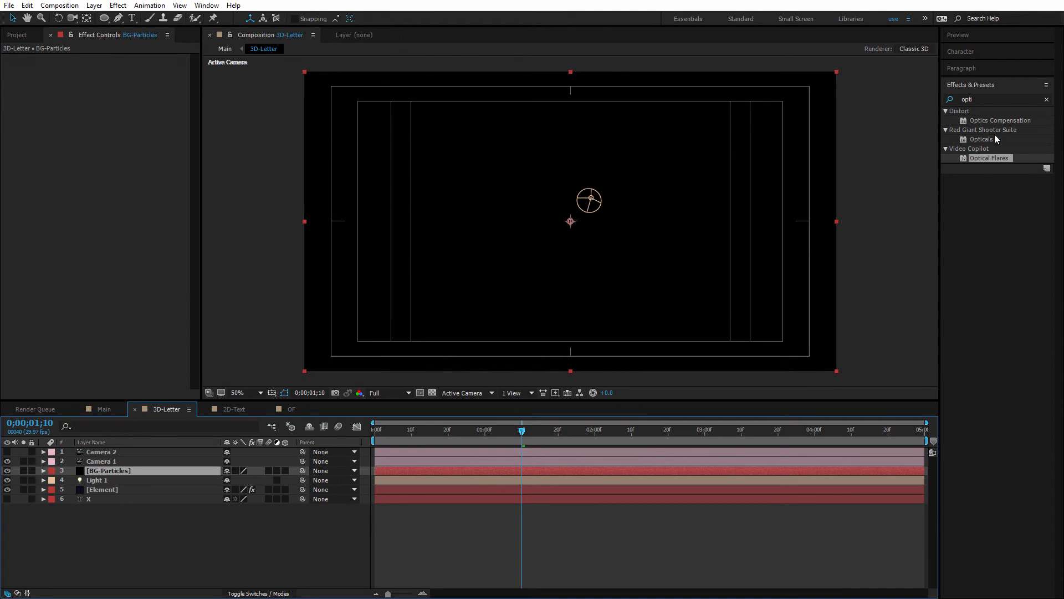
# Find the Trapcode Particular effect and apply it to the BG-Particles layer.
pyautogui.click(1046, 100)
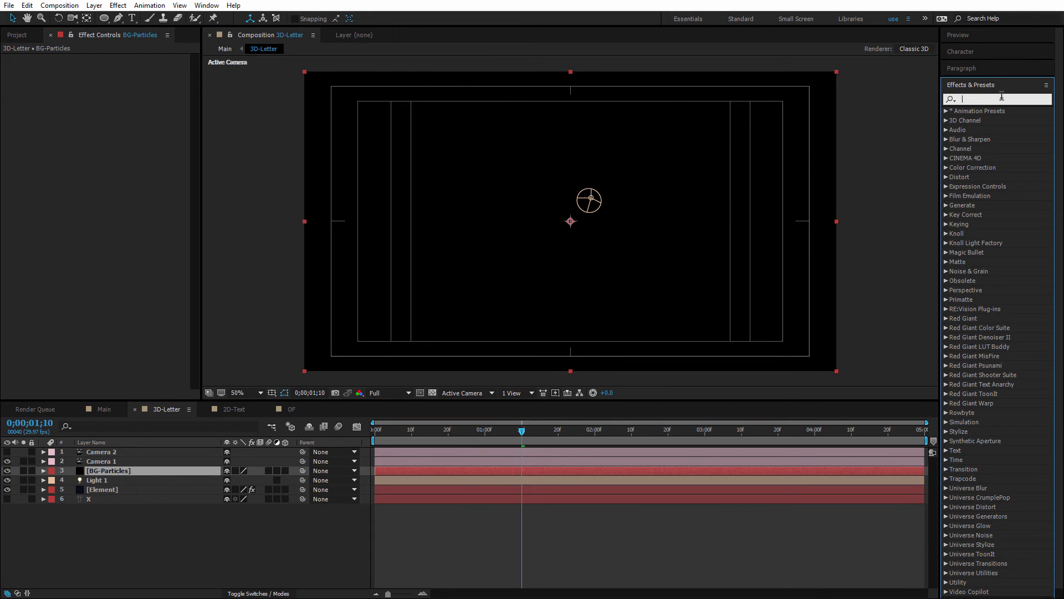
pyautogui.write('parti')
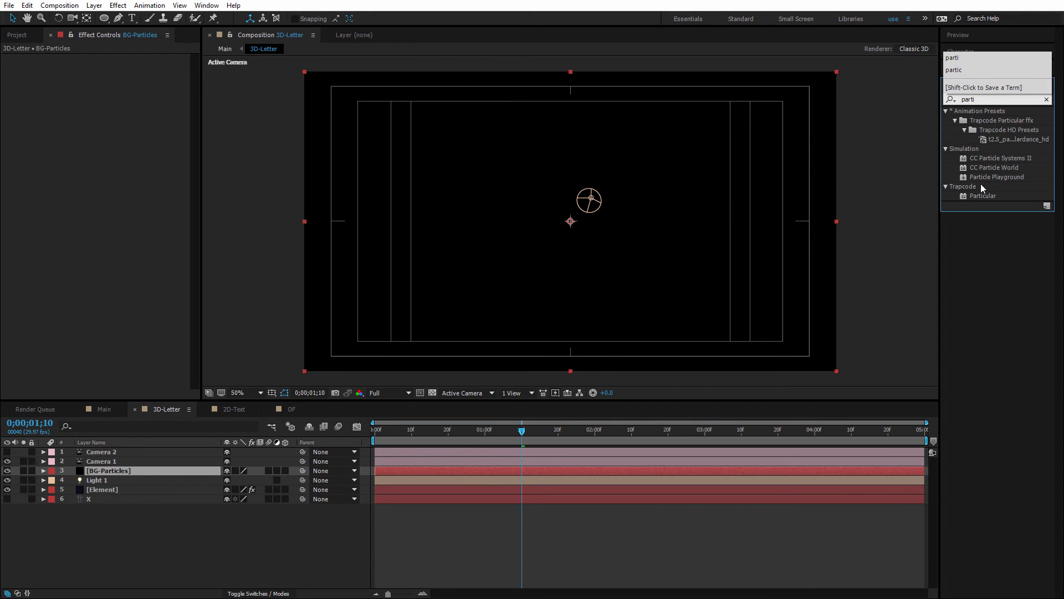
pyautogui.moveTo(983, 196); pyautogui.dragTo(135, 470)
# Set Particular's emitter to 20 particles/sec and type Box, with emitter size X 2129, Y 1238 and Z 1536.
pyautogui.click(116, 103)
pyautogui.write('2')
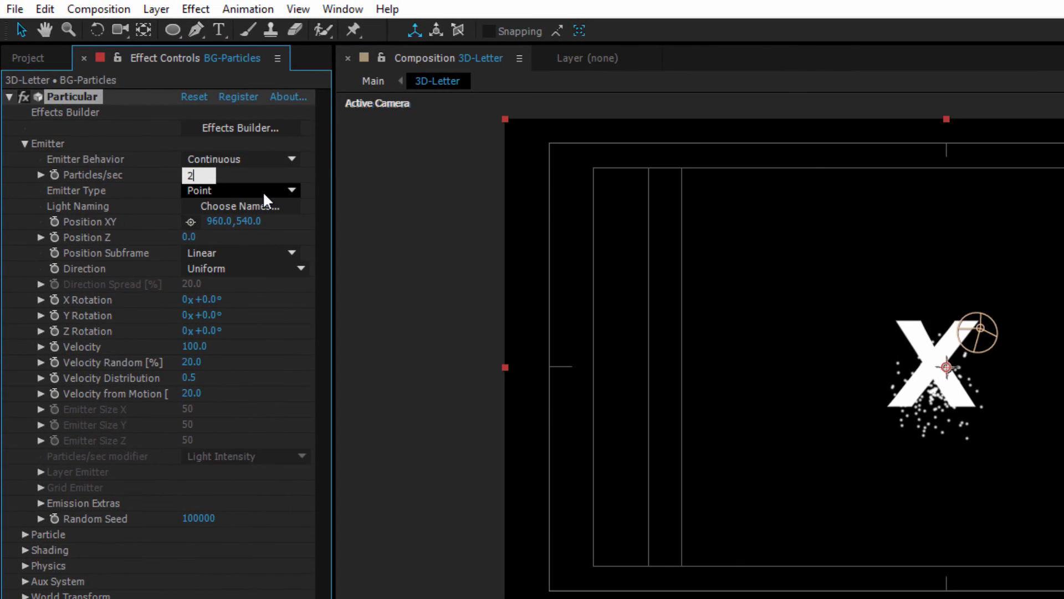
pyautogui.write('0')
pyautogui.click(238, 174)
pyautogui.click(245, 186)
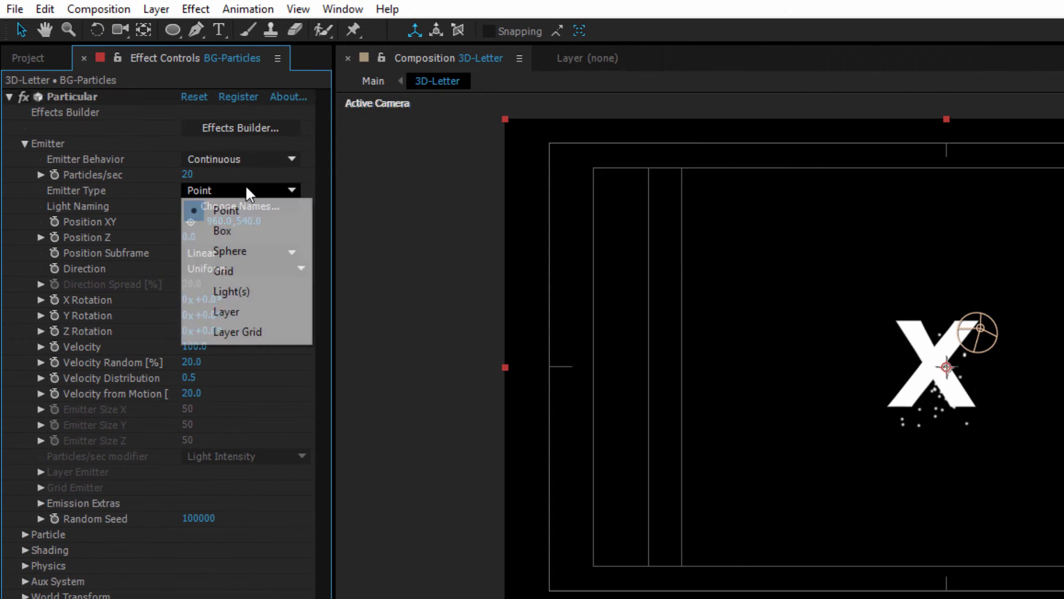
pyautogui.click(239, 227)
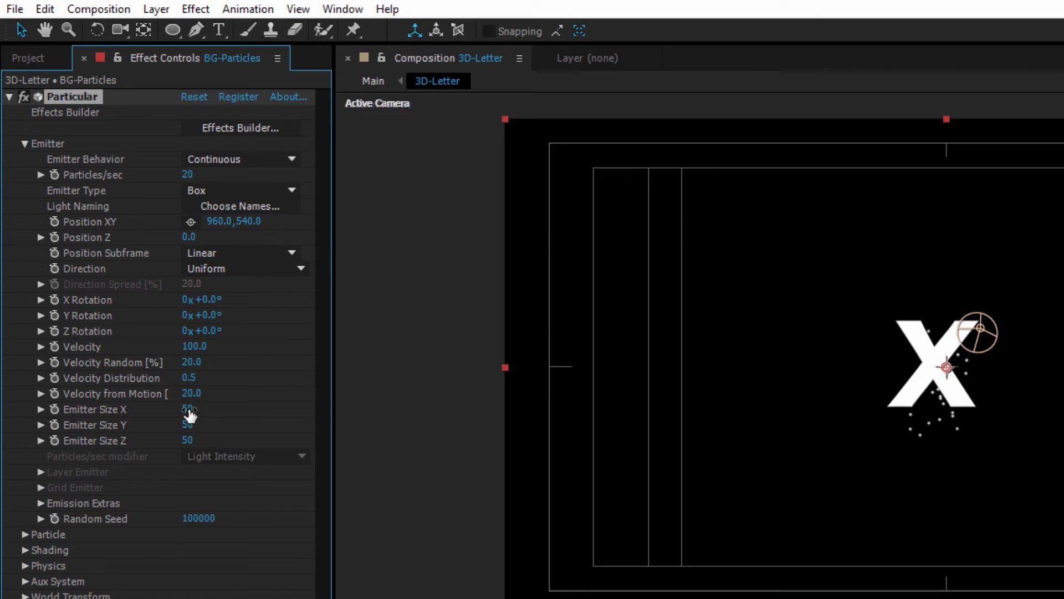
pyautogui.moveTo(188, 410); pyautogui.dragTo(729, 353)
pyautogui.moveTo(187, 424); pyautogui.dragTo(564, 407)
pyautogui.moveTo(185, 441); pyautogui.dragTo(591, 446)
# Set the particle type to Glow Sphere (No DOF) with sphere feather 0 and size 2.5.
pyautogui.click(24, 533)
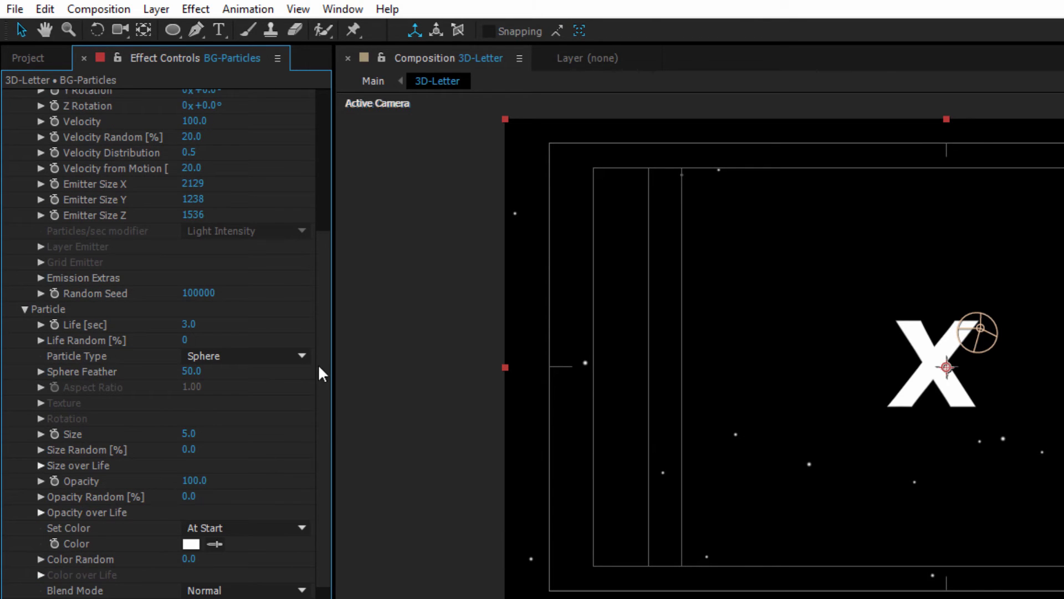
pyautogui.click(276, 356)
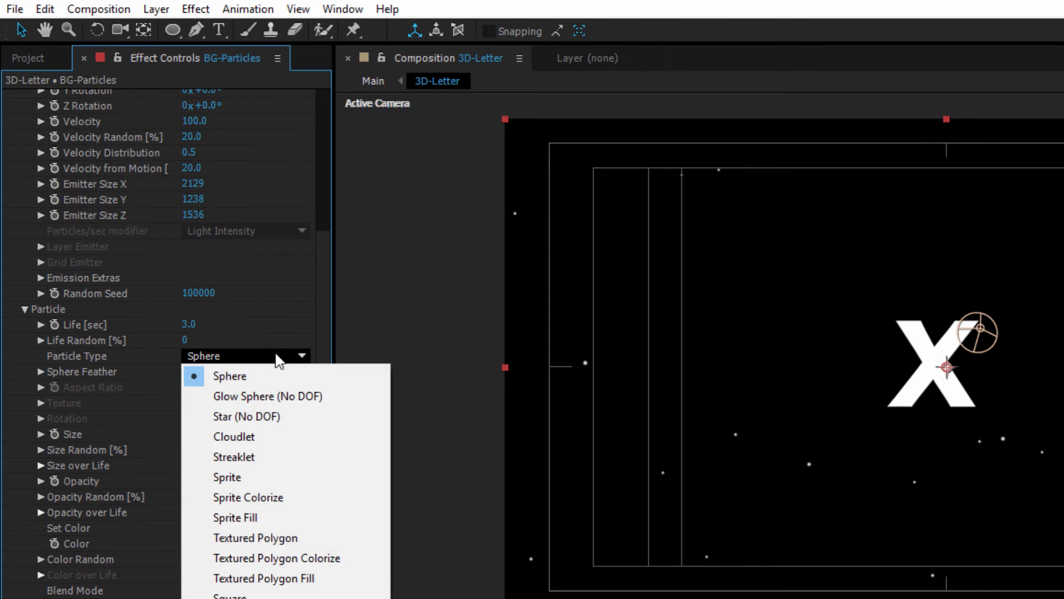
pyautogui.click(292, 401)
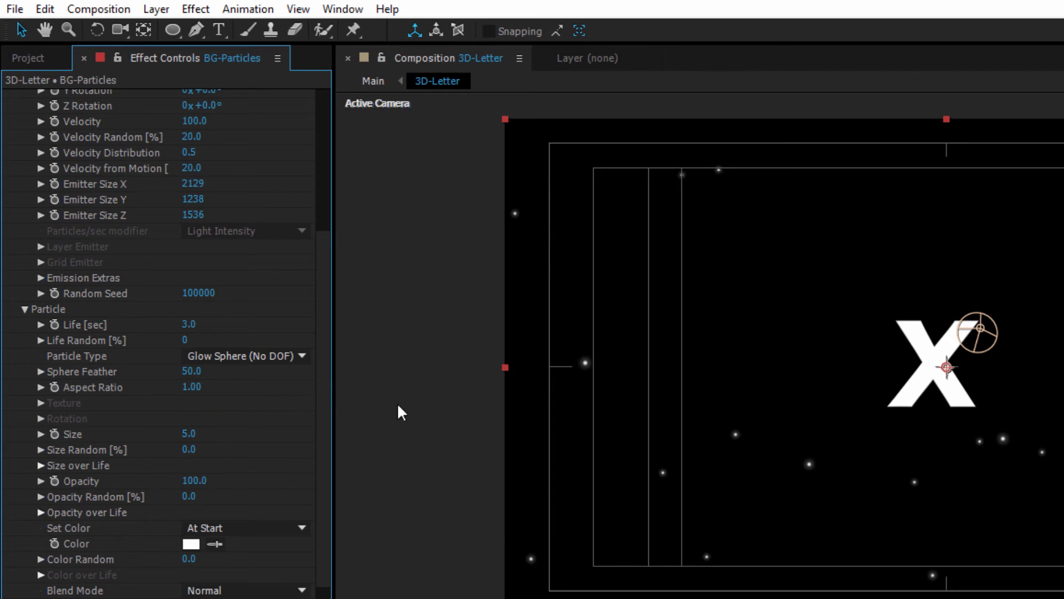
pyautogui.click(192, 371)
pyautogui.write('0')
pyautogui.press('Return')
pyautogui.click(191, 434)
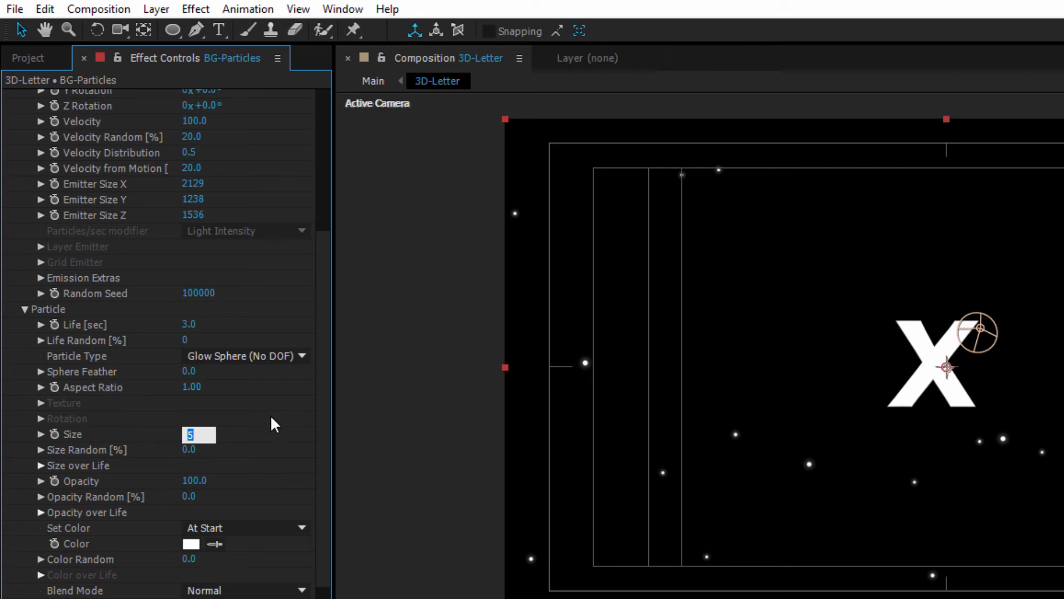
pyautogui.write('2.5')
# Set the particle opacity to 29 with 40% opacity random, and change the particle colour to FFDE00.
pyautogui.click(195, 481)
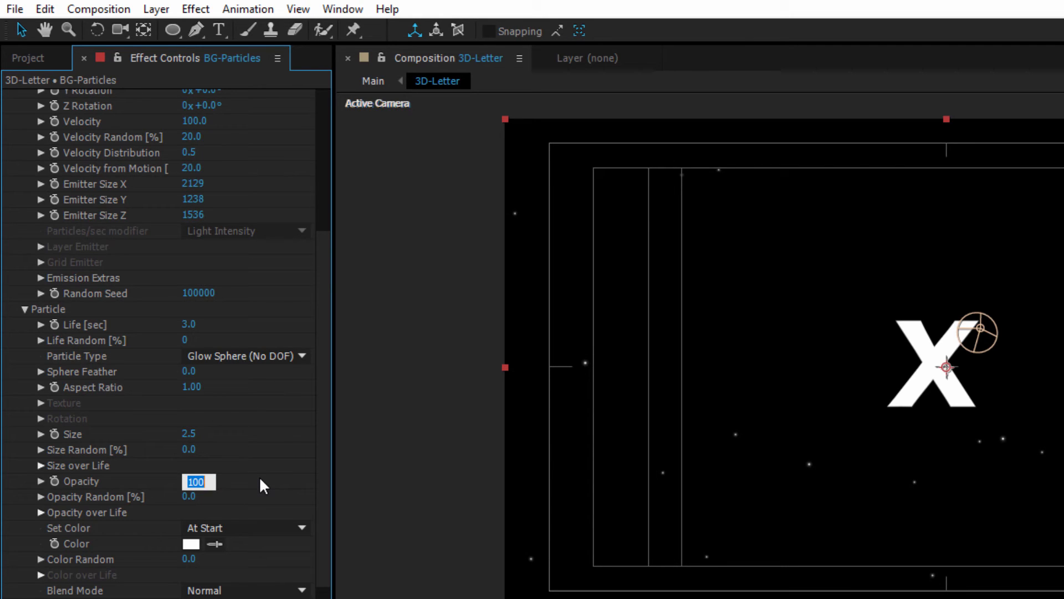
pyautogui.click(226, 480)
pyautogui.moveTo(201, 481); pyautogui.dragTo(122, 477)
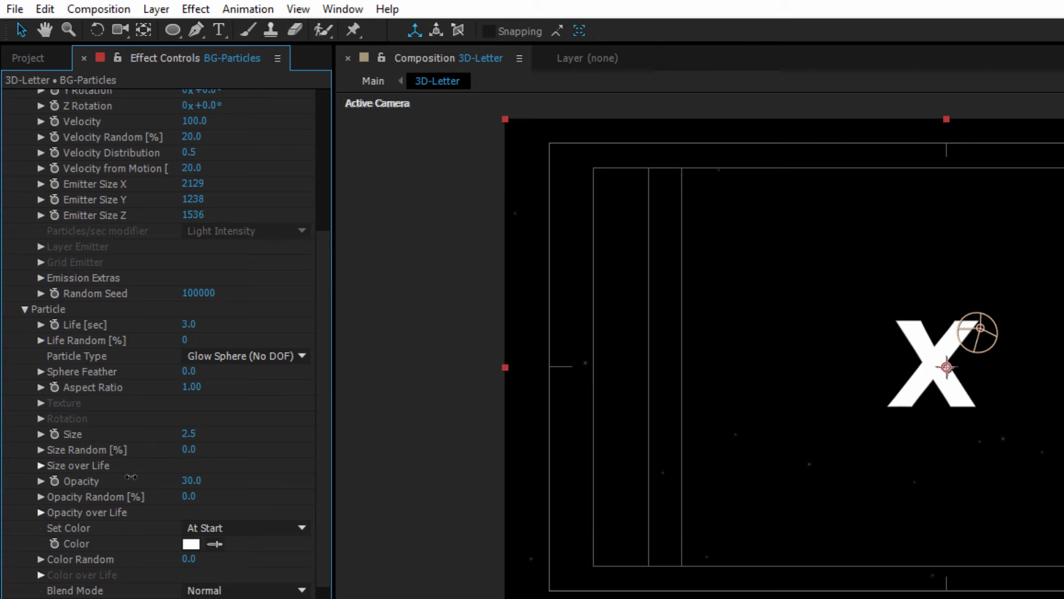
pyautogui.moveTo(185, 498); pyautogui.dragTo(249, 498)
pyautogui.click(191, 543)
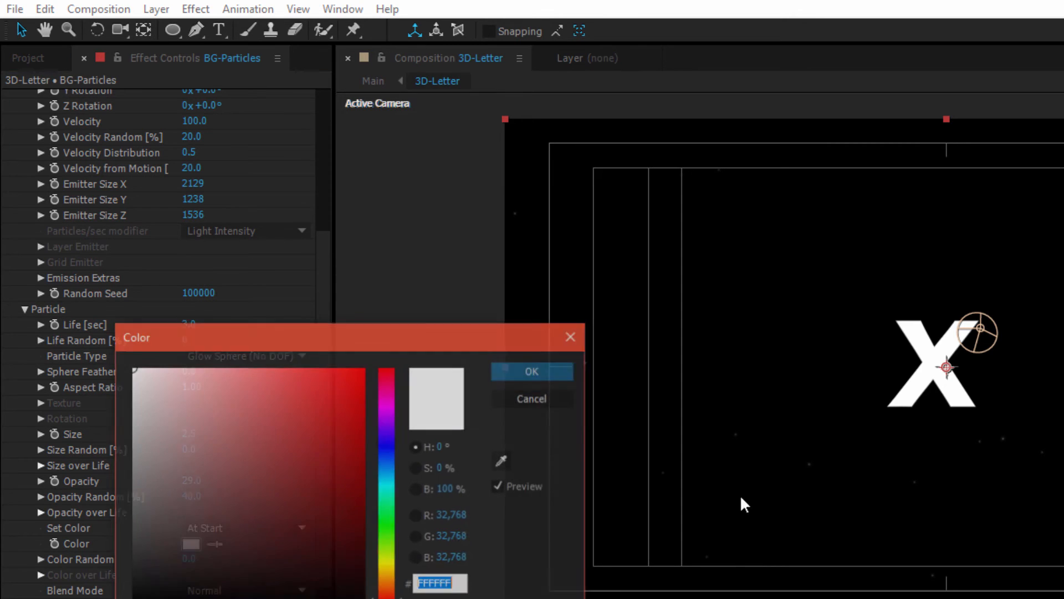
pyautogui.write('FFDE00')
pyautogui.click(530, 369)
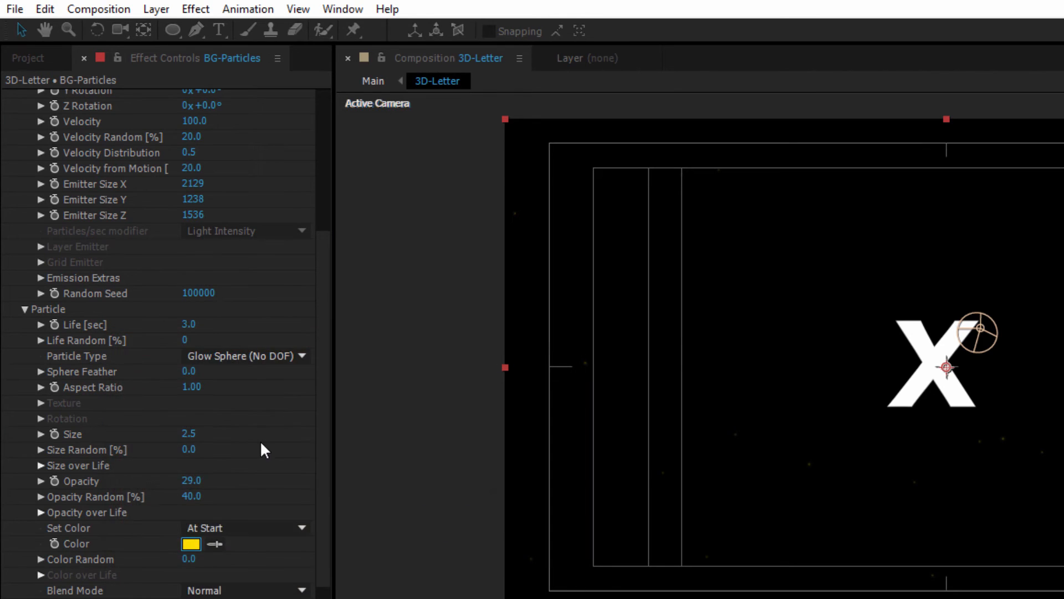
# Set the particle glow size to 80.
pyautogui.scroll(-3, 69, 537)
pyautogui.click(40, 543)
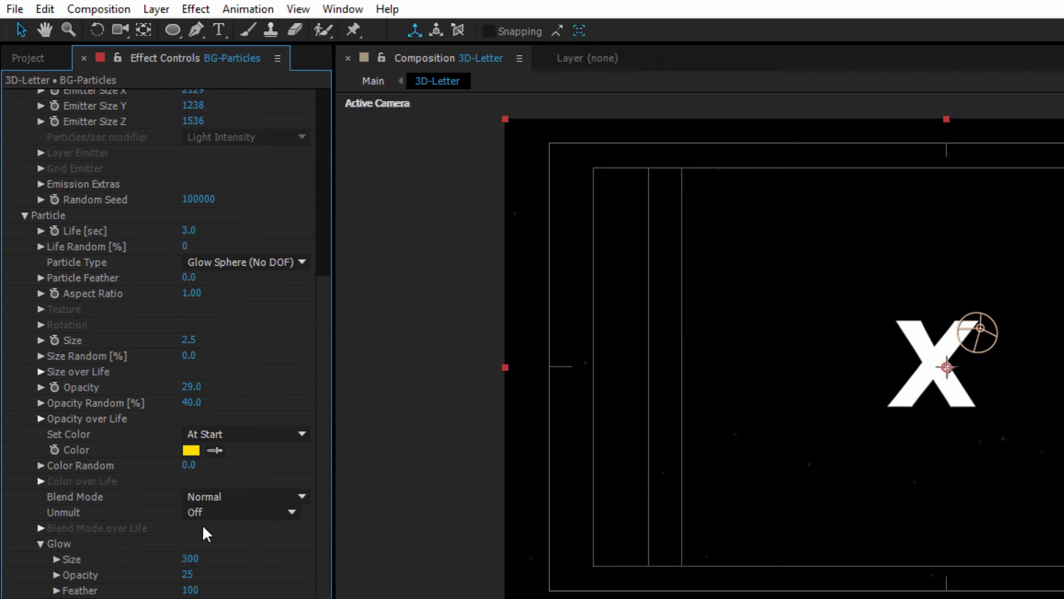
pyautogui.scroll(-1, 201, 524)
pyautogui.click(201, 518)
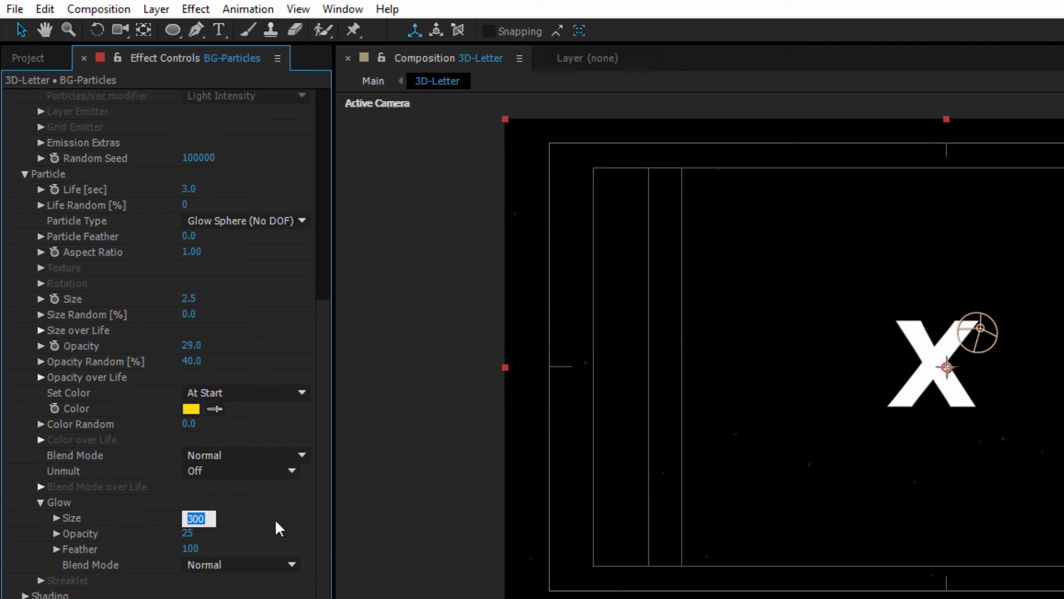
pyautogui.write('80')
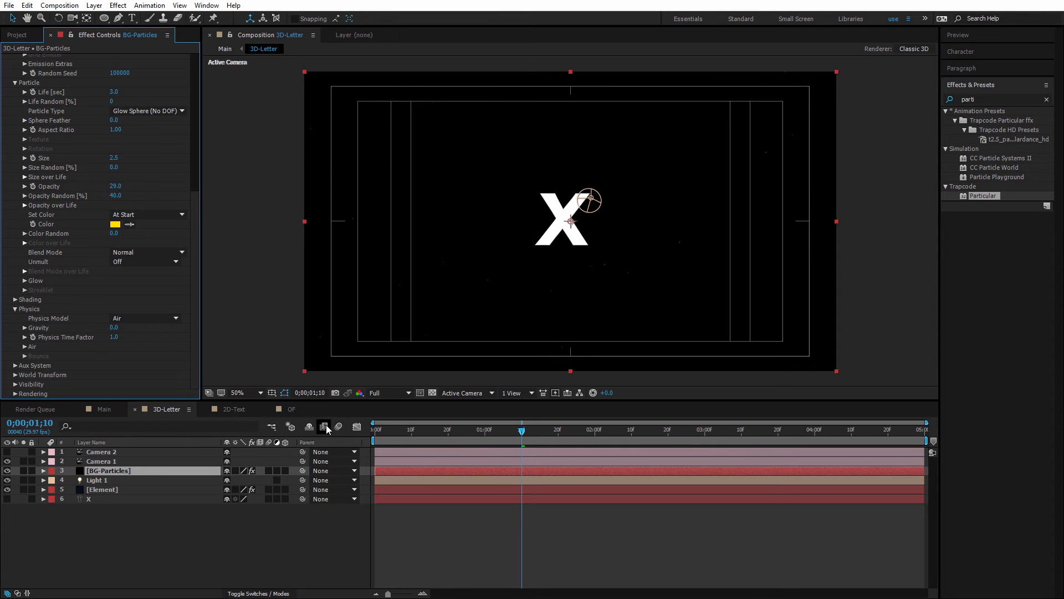
# Enable motion blur on the BG-Particles and Element layers of the 3D-Letter composition, and return to the Main composition.
pyautogui.click(268, 470)
pyautogui.click(269, 489)
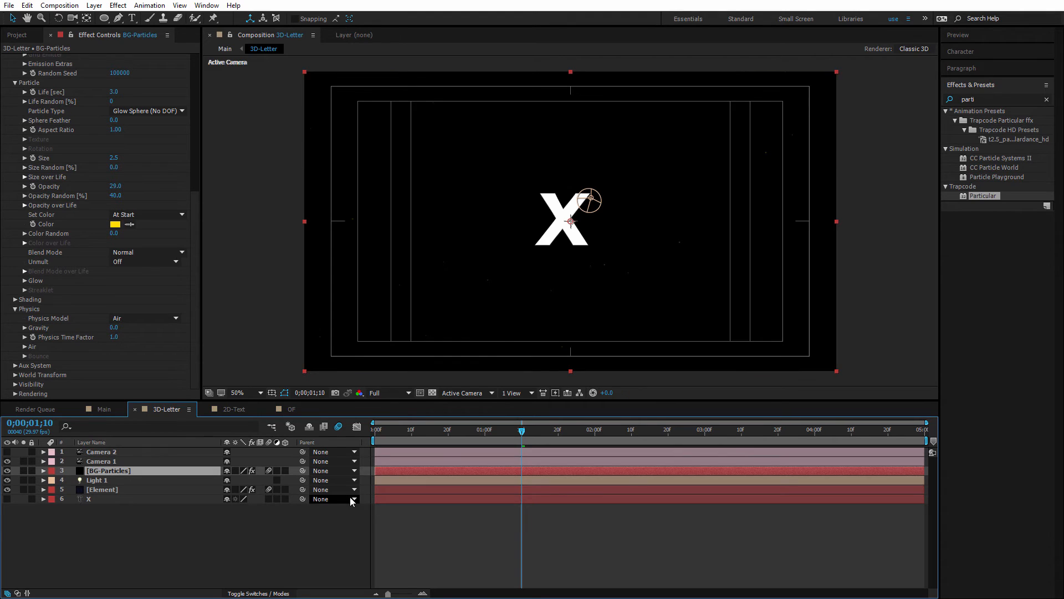
pyautogui.click(104, 410)
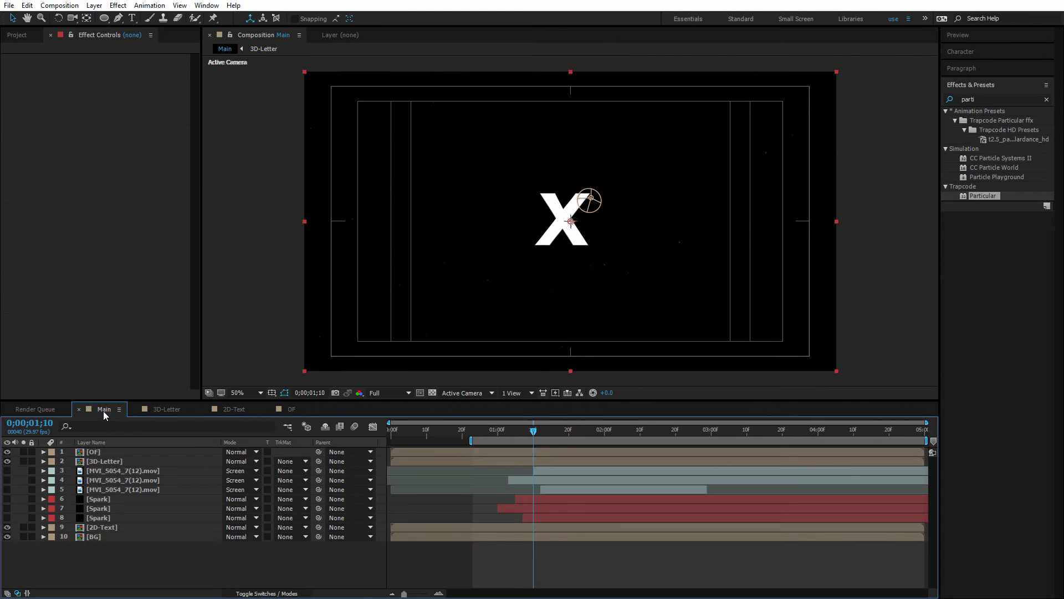
# Add starting position and scale keyframes to the 3D-Letter layer at 0;00;01;03.
pyautogui.moveTo(533, 431); pyautogui.dragTo(486, 434)
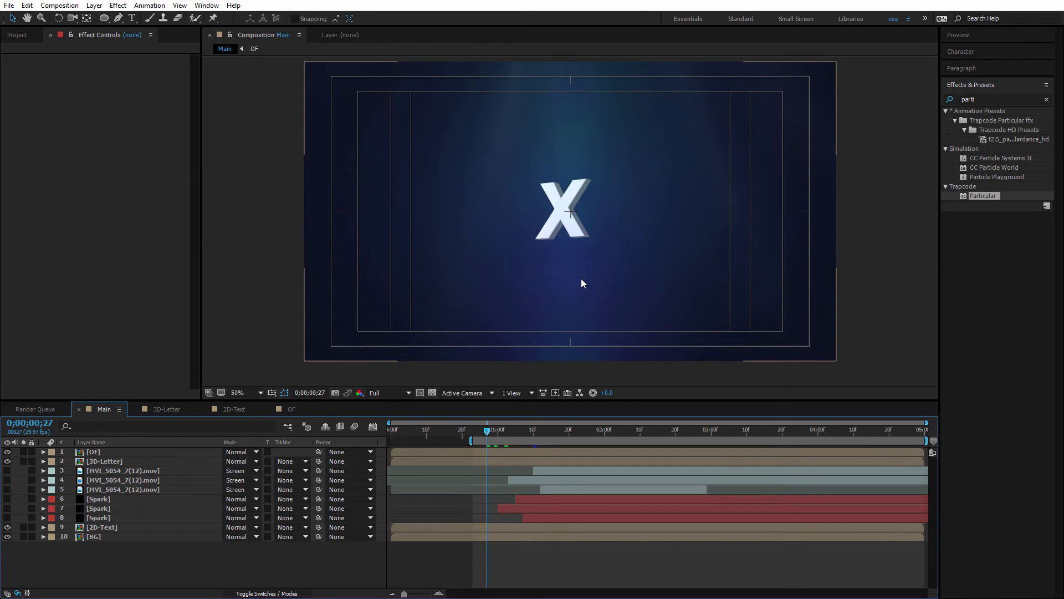
pyautogui.moveTo(487, 431)
pyautogui.mouseDown()
pyautogui.moveTo(507, 432)
pyautogui.moveTo(496, 438)
pyautogui.mouseUp()
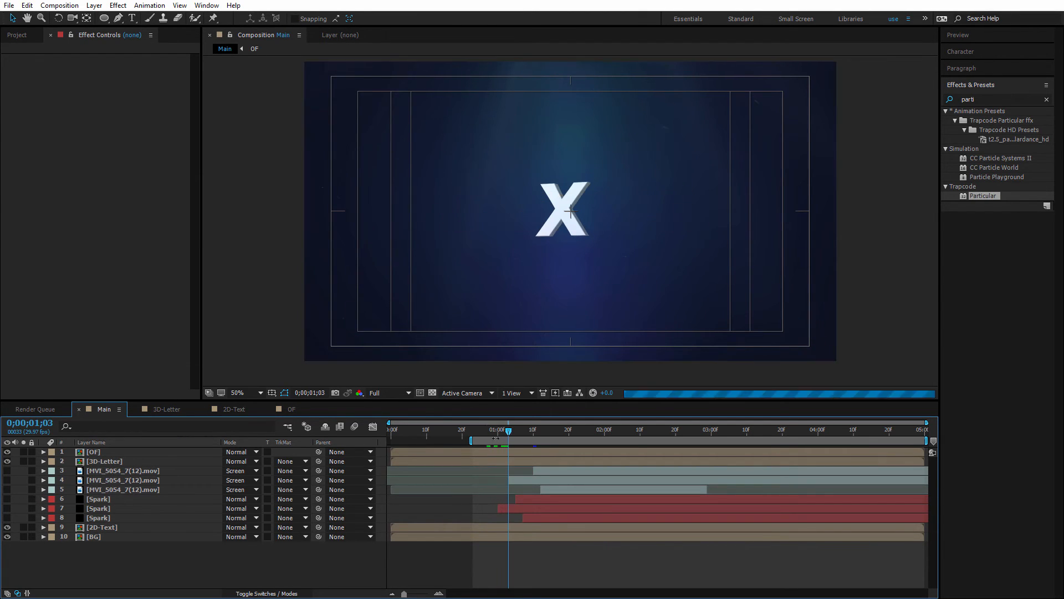
pyautogui.click(99, 461)
pyautogui.click(43, 461)
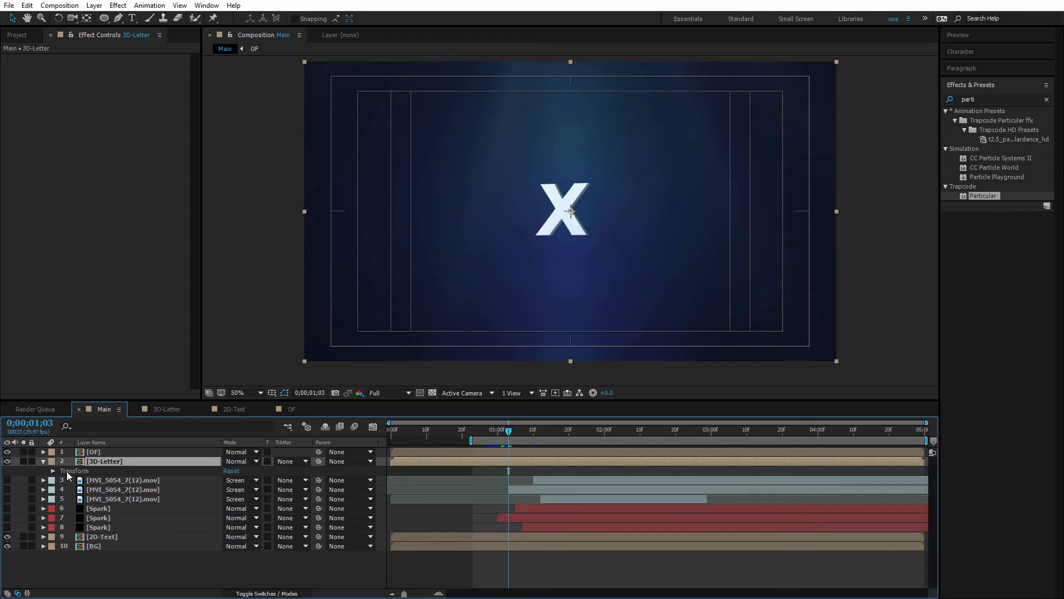
pyautogui.click(53, 471)
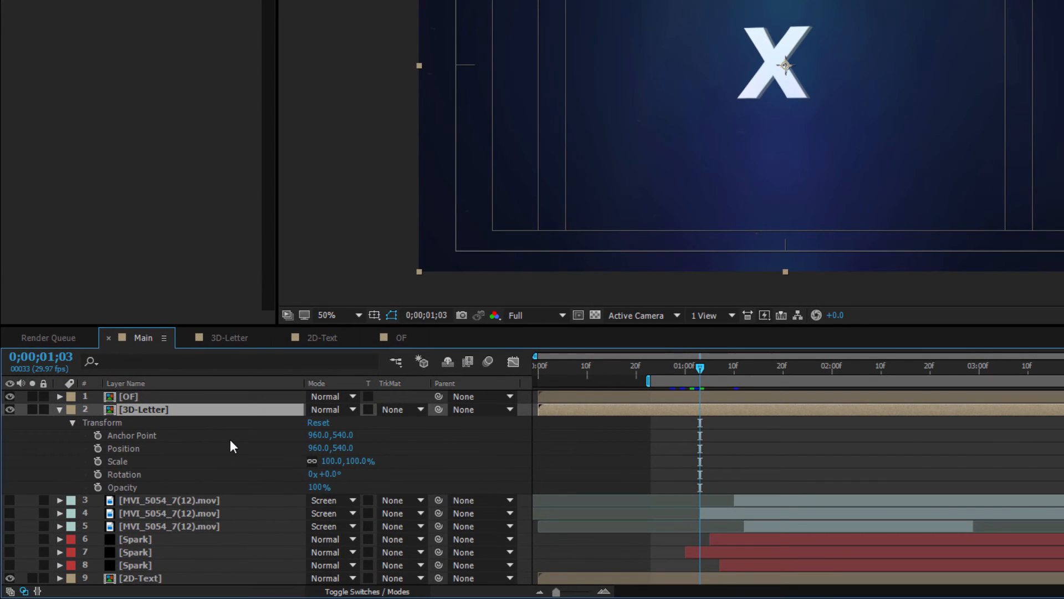
pyautogui.click(98, 448)
pyautogui.click(98, 461)
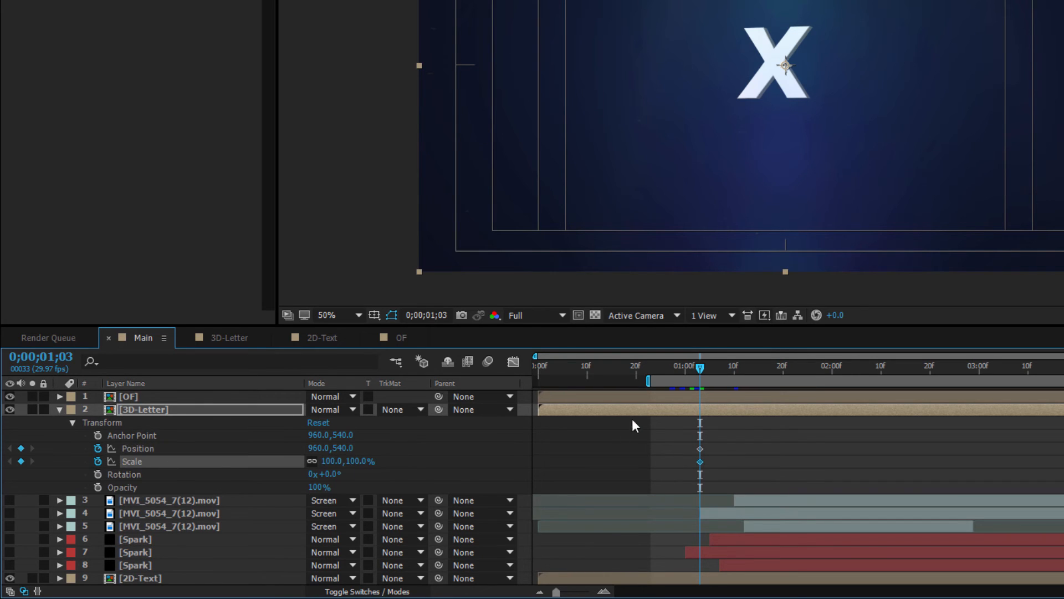
# At 0;00;01;00, keyframe the 3D-Letter layer's scale at 276% and its position at 1021, 540.
pyautogui.click(690, 364)
pyautogui.click(684, 364)
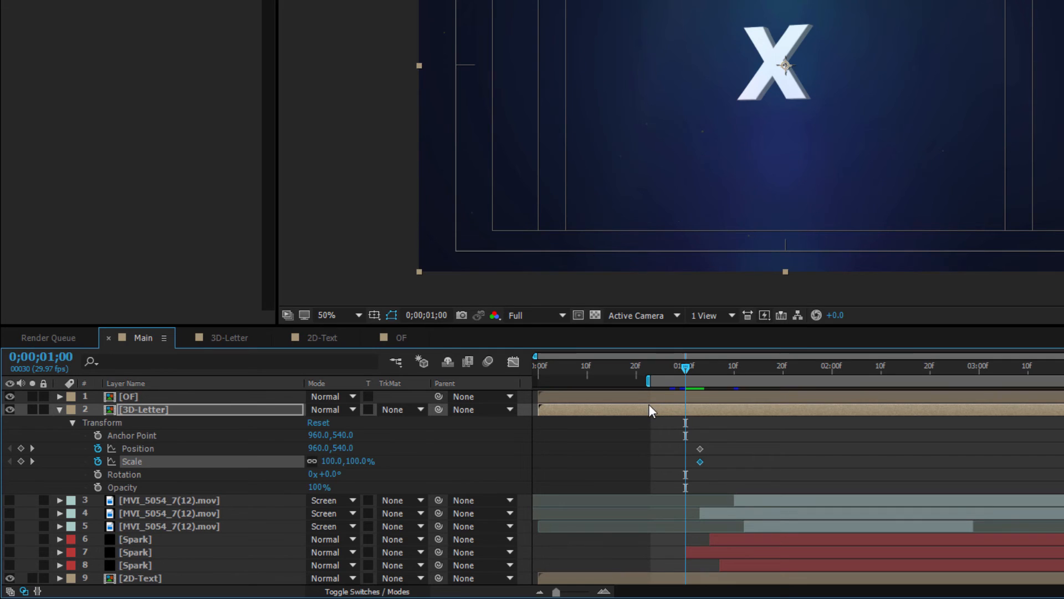
pyautogui.moveTo(363, 460); pyautogui.dragTo(484, 451)
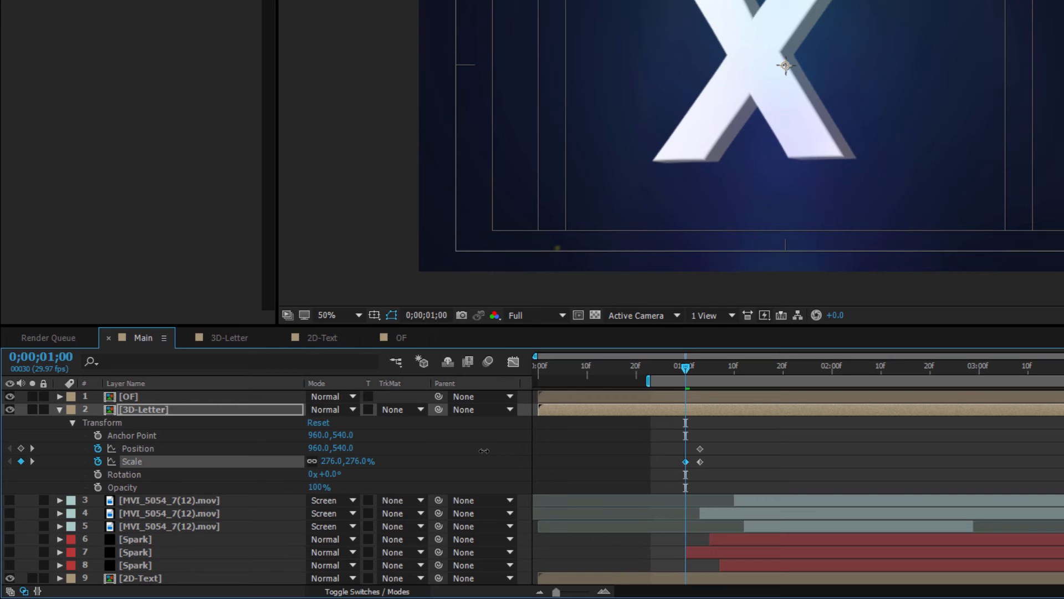
pyautogui.moveTo(321, 448); pyautogui.dragTo(355, 439)
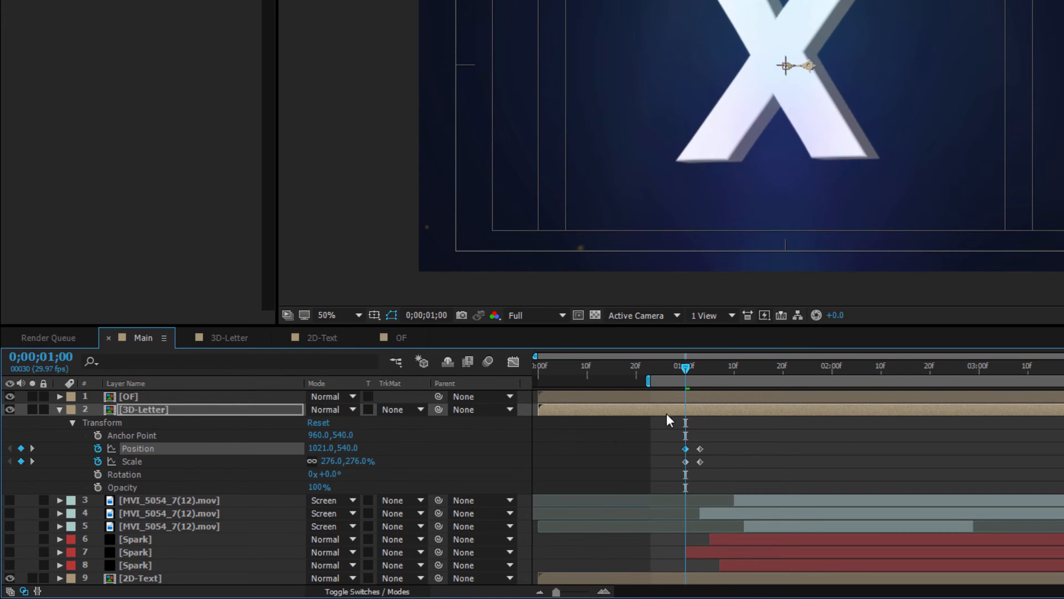
# Move the 3D-Letter layer's second position and scale keyframes to 0;00;01;06.
pyautogui.moveTo(674, 368); pyautogui.dragTo(715, 370)
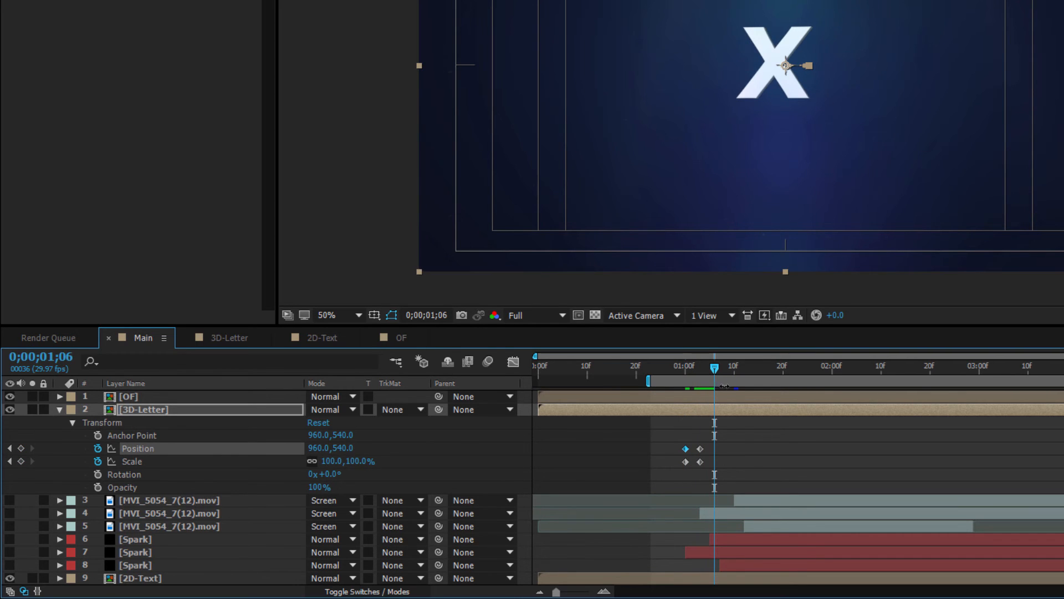
pyautogui.click(700, 448)
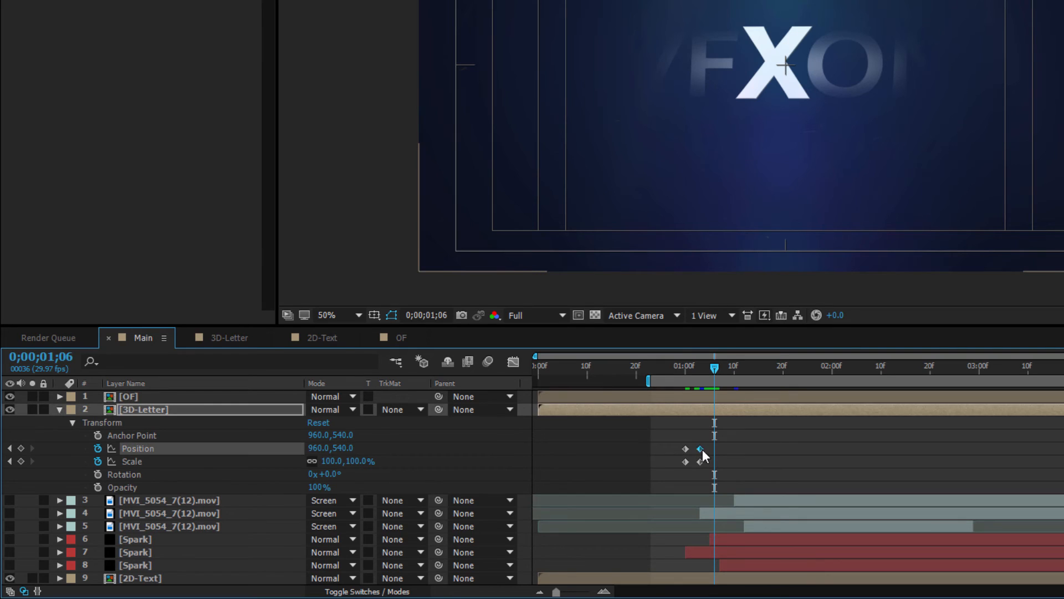
pyautogui.moveTo(710, 443)
pyautogui.mouseDown()
pyautogui.moveTo(698, 467)
pyautogui.moveTo(714, 452)
pyautogui.mouseUp()
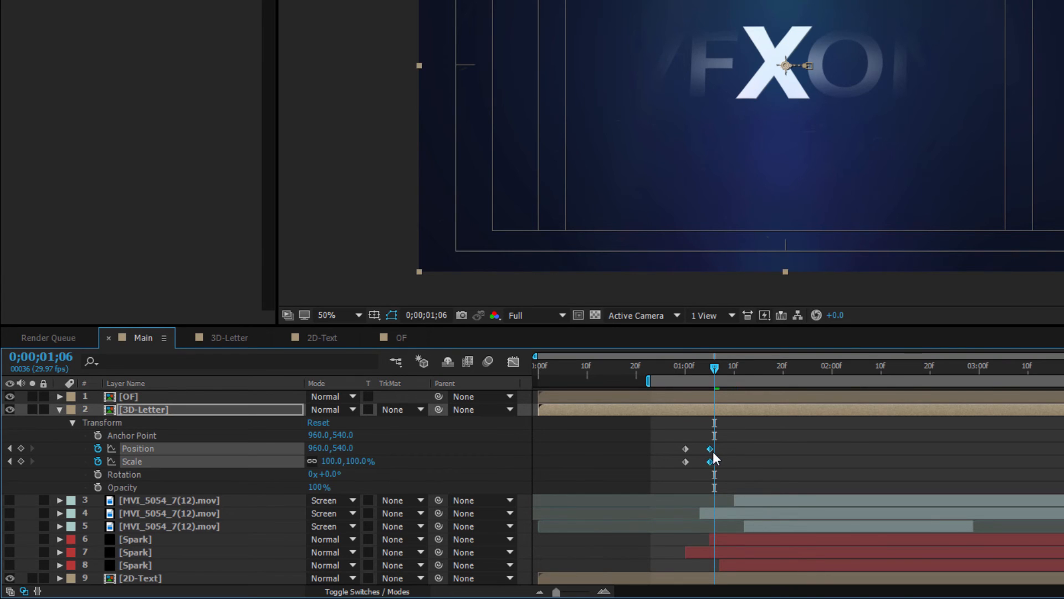
# Apply Easy Ease to all position and scale keyframes of the 3D-Letter layer, and collapse the layer.
pyautogui.rightClick(685, 461)
pyautogui.moveTo(728, 454)
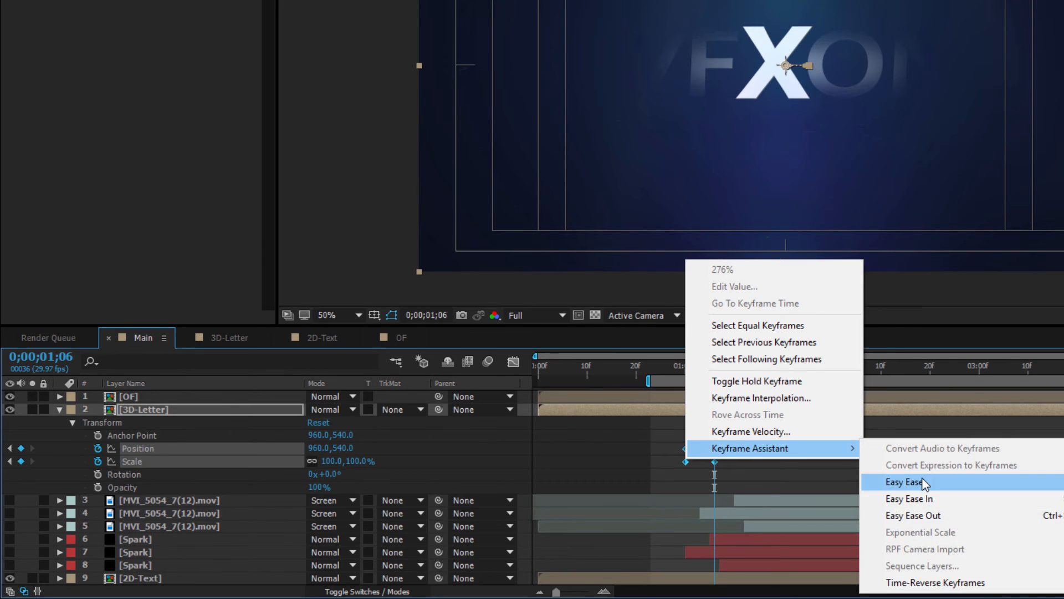
pyautogui.click(893, 478)
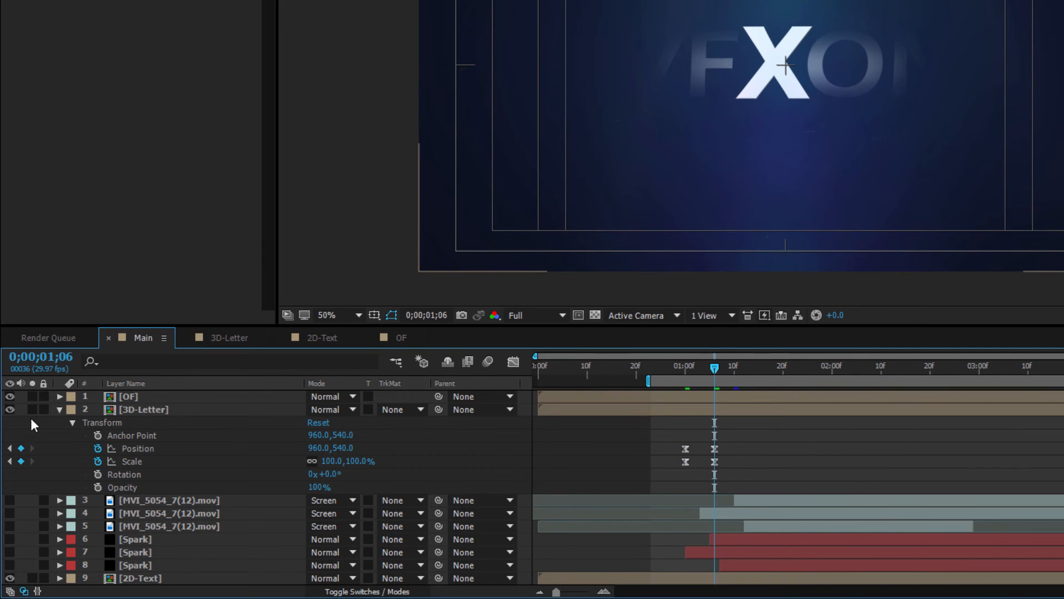
pyautogui.click(60, 410)
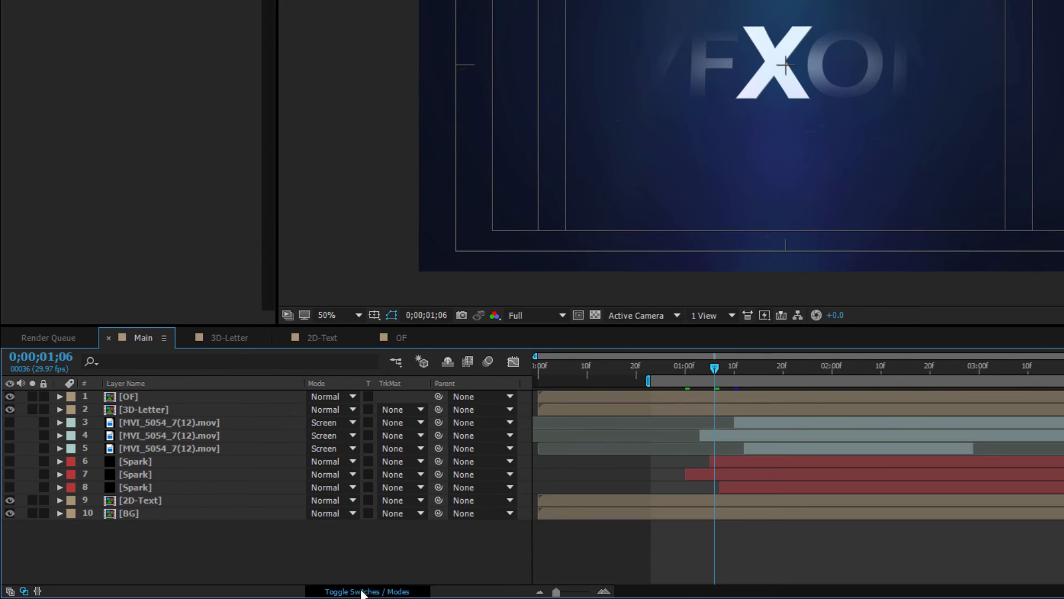
# Enable motion blur on the 3D-Letter layer, the three Spark layers and the 2D-Text layer.
pyautogui.click(361, 591)
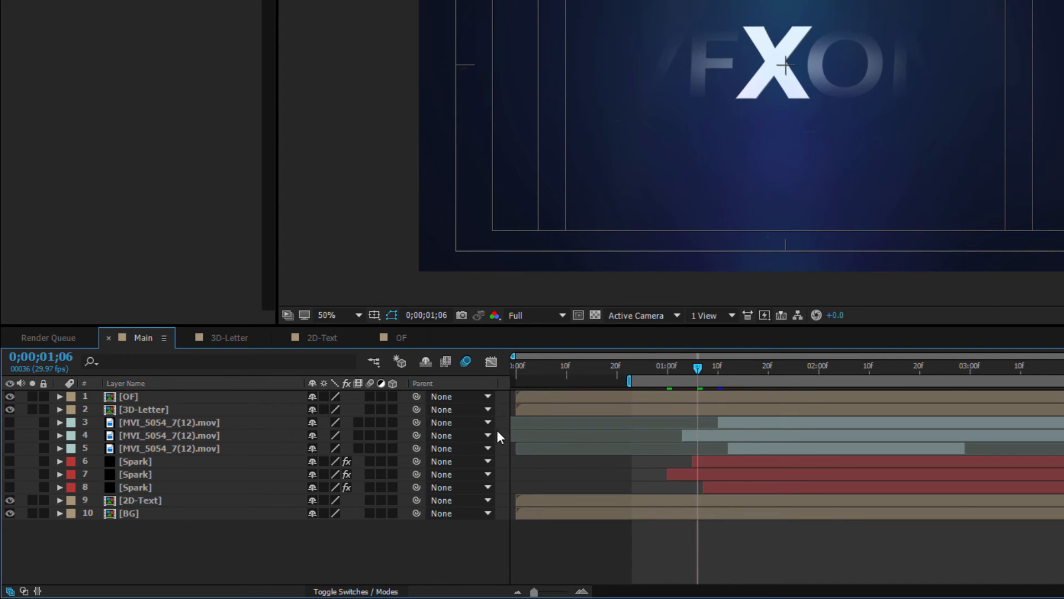
pyautogui.click(217, 409)
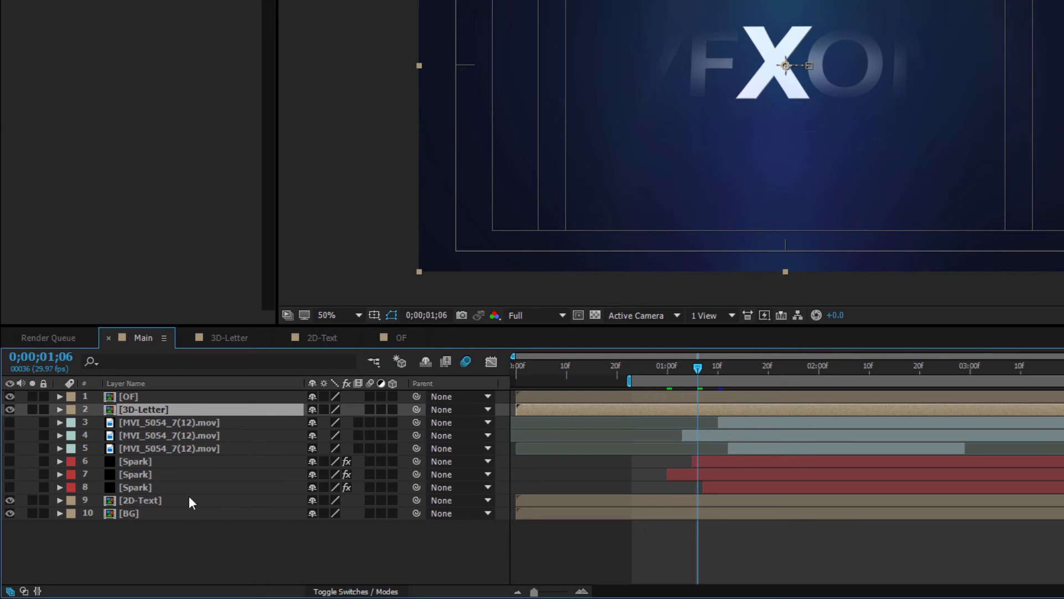
pyautogui.keyDown('ctrl'); pyautogui.click(148, 461); pyautogui.keyUp('ctrl')
pyautogui.keyDown('ctrl'); pyautogui.click(145, 474); pyautogui.keyUp('ctrl')
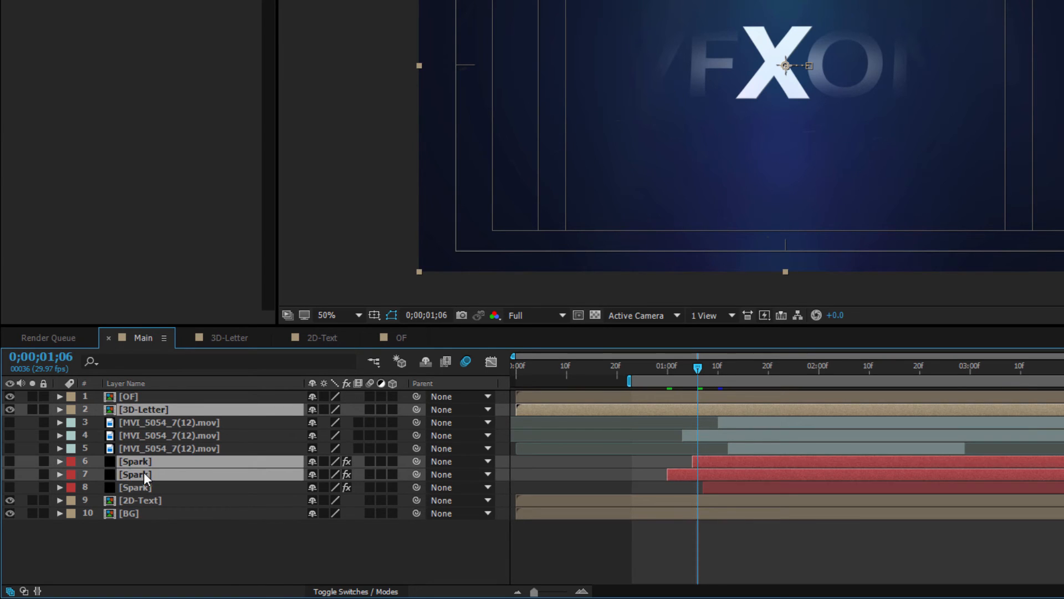
pyautogui.keyDown('ctrl'); pyautogui.click(143, 487); pyautogui.keyUp('ctrl')
pyautogui.keyDown('ctrl'); pyautogui.click(194, 500); pyautogui.keyUp('ctrl')
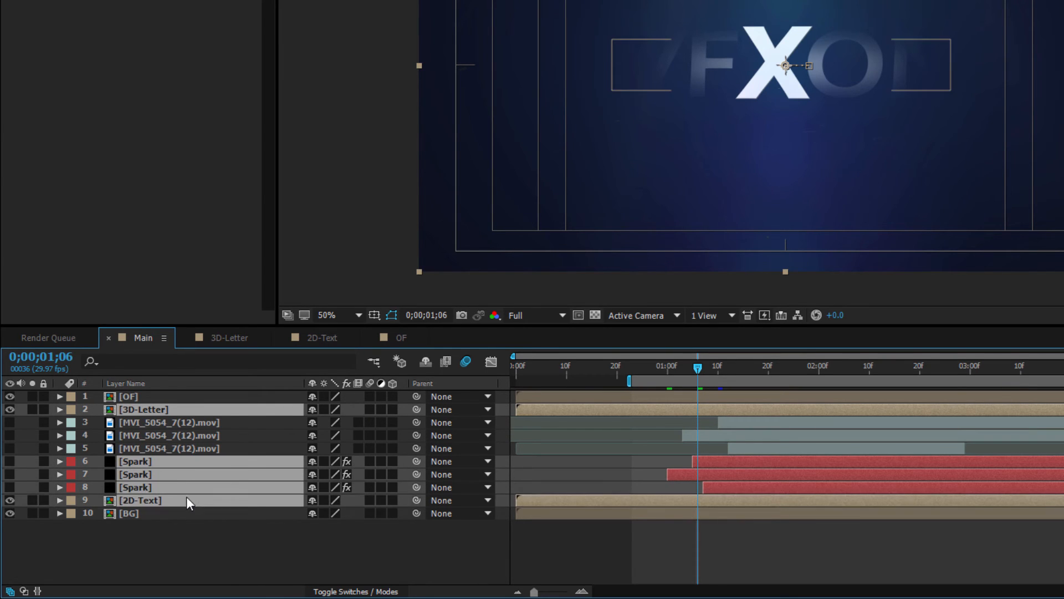
pyautogui.click(370, 500)
pyautogui.click(346, 542)
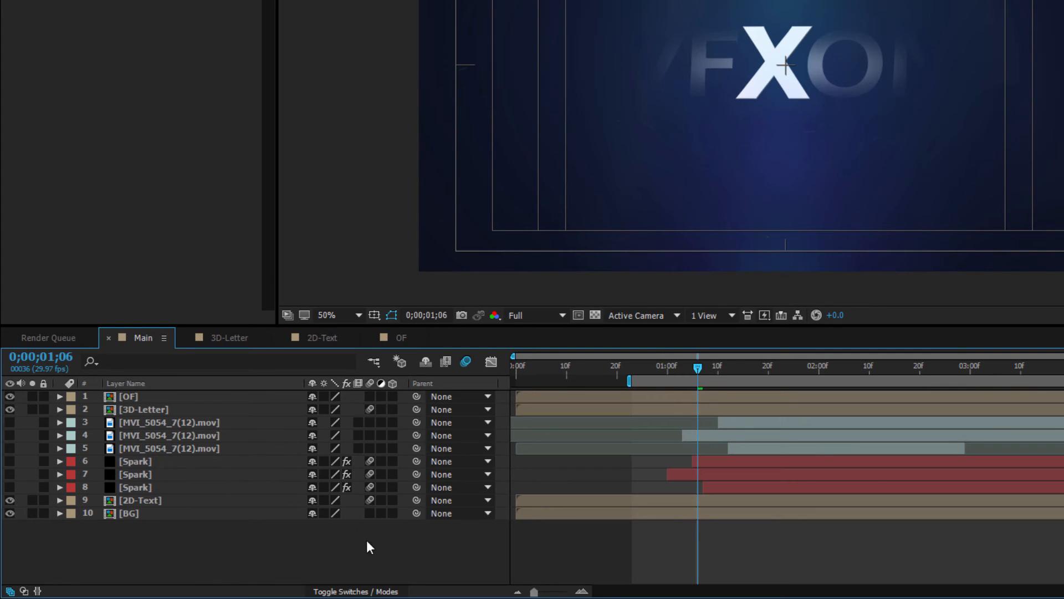
# Make the three MVI_5054_7(12).mov smoke layers and the three Spark layers visible, and preview the animation.
pyautogui.moveTo(10, 423); pyautogui.dragTo(8, 493)
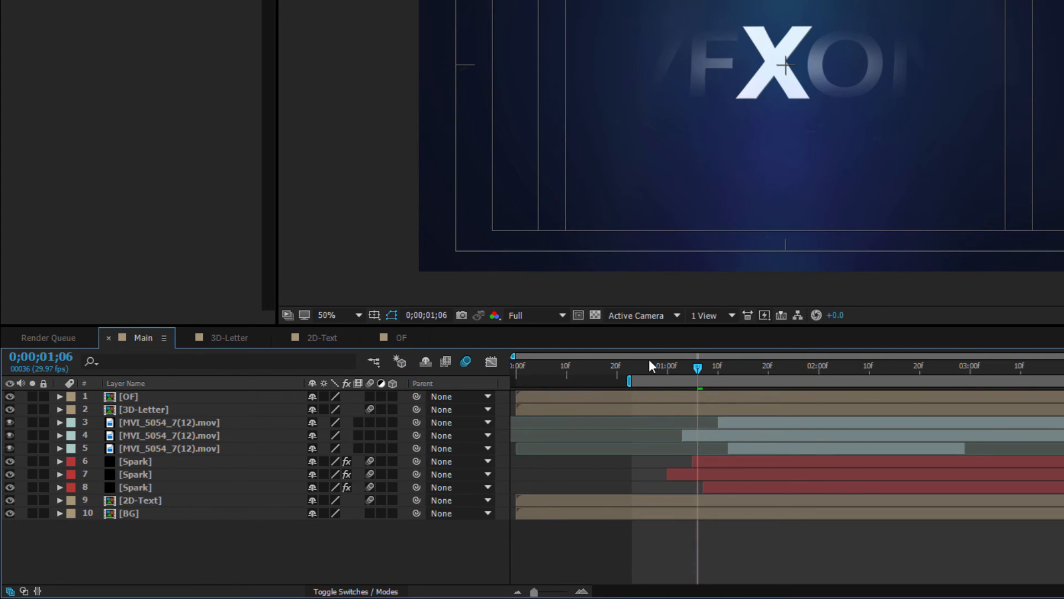
pyautogui.press('space')
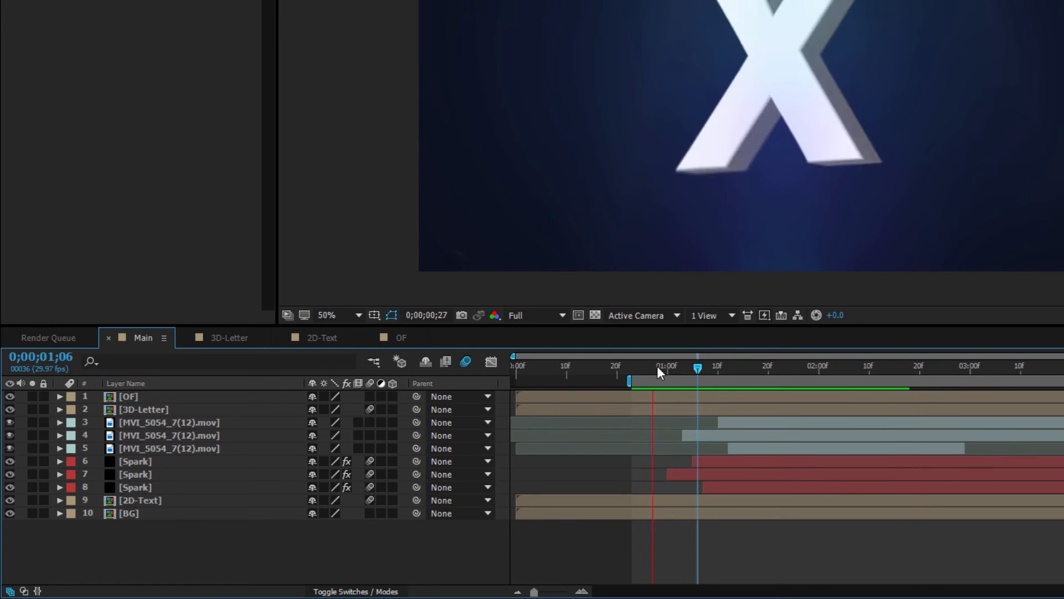
pyautogui.press('space')
pyautogui.press('space')
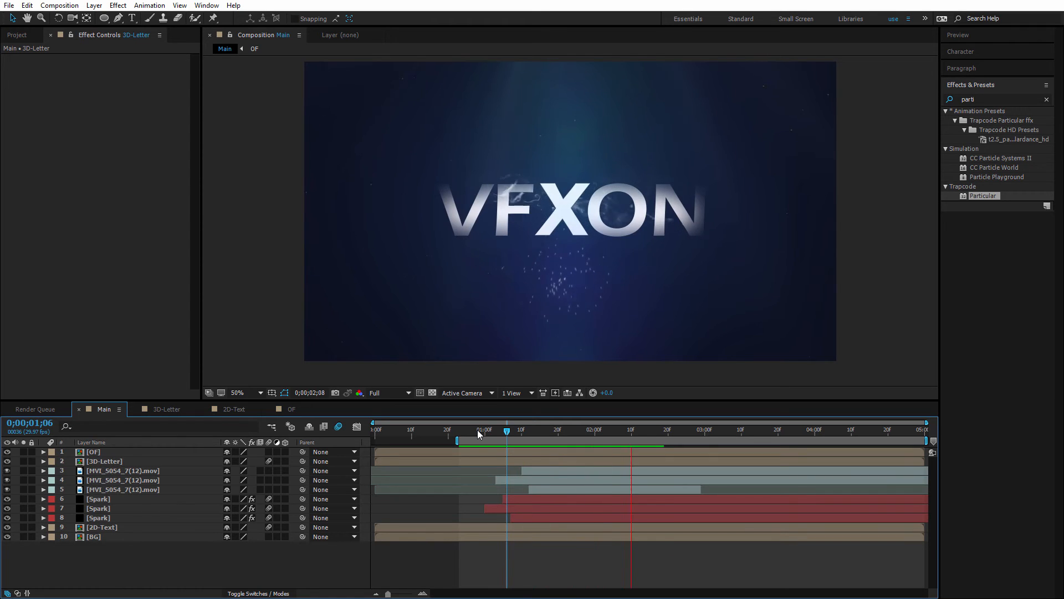
pyautogui.press('space')
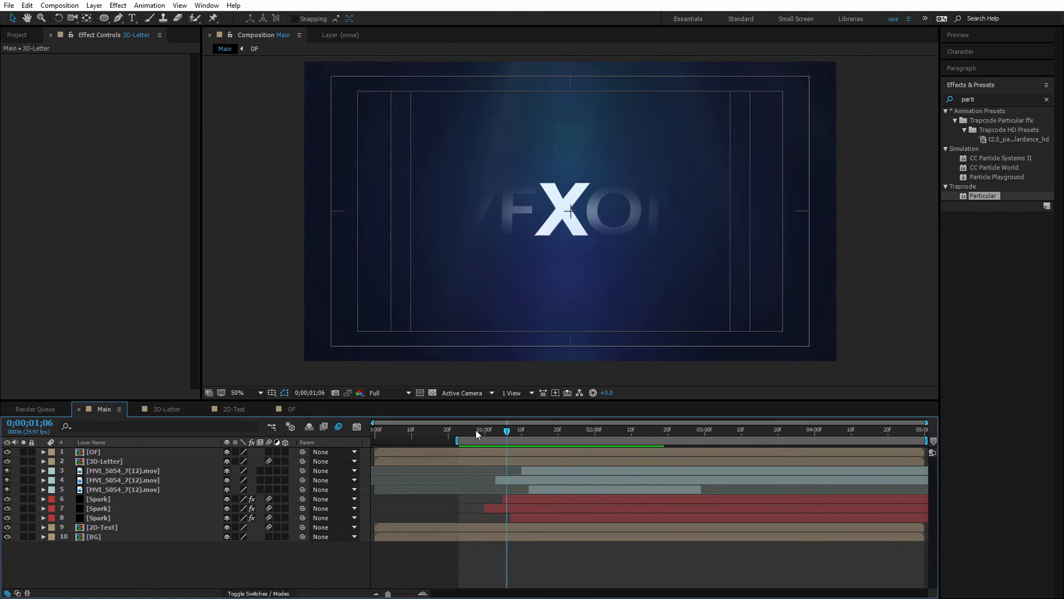
# Shift the three MVI_5054_7(12).mov smoke layers about two frames earlier, so the lowest one starts at 0;00;01;10.
pyautogui.moveTo(501, 431); pyautogui.dragTo(523, 431)
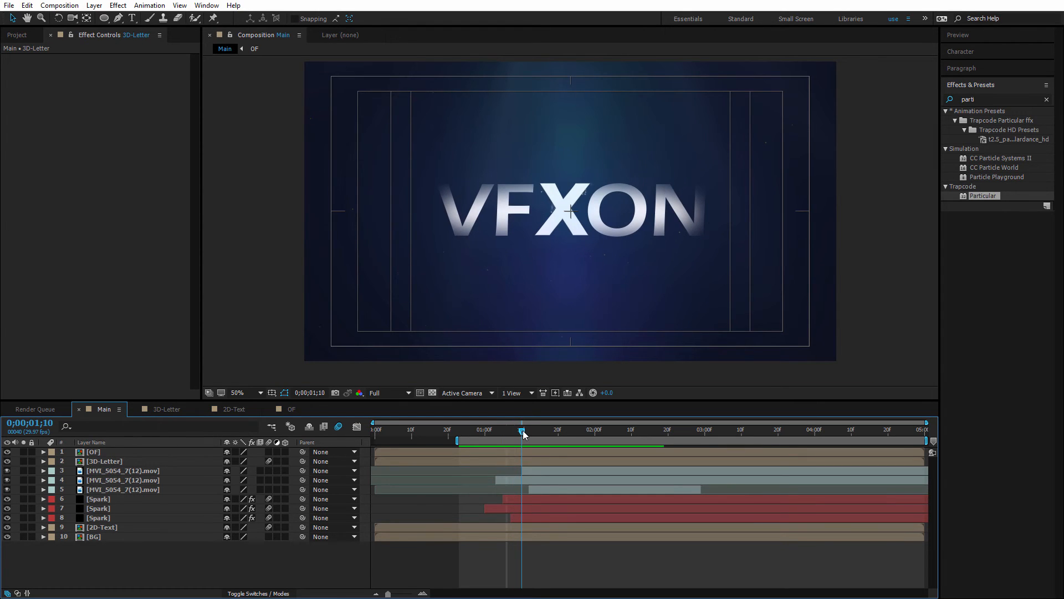
pyautogui.click(544, 471)
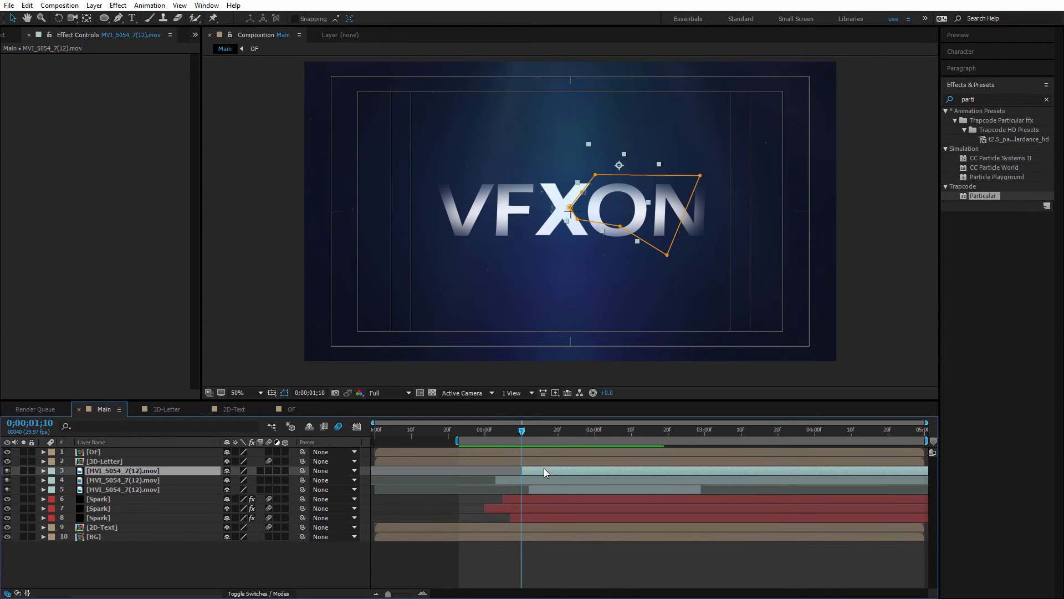
pyautogui.keyDown('shift'); pyautogui.click(540, 489); pyautogui.keyUp('shift')
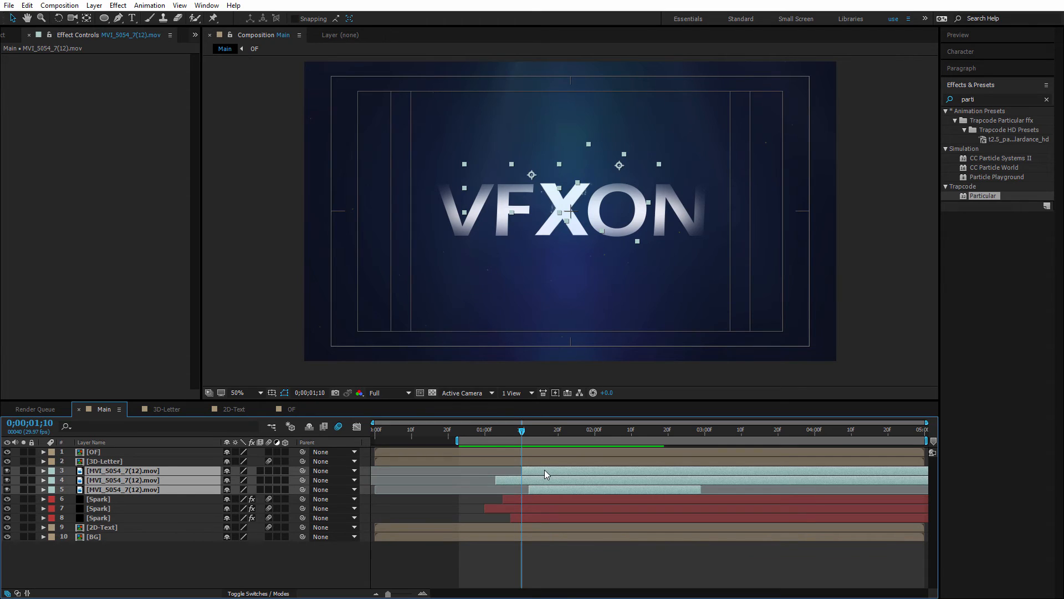
pyautogui.moveTo(545, 470); pyautogui.dragTo(539, 470)
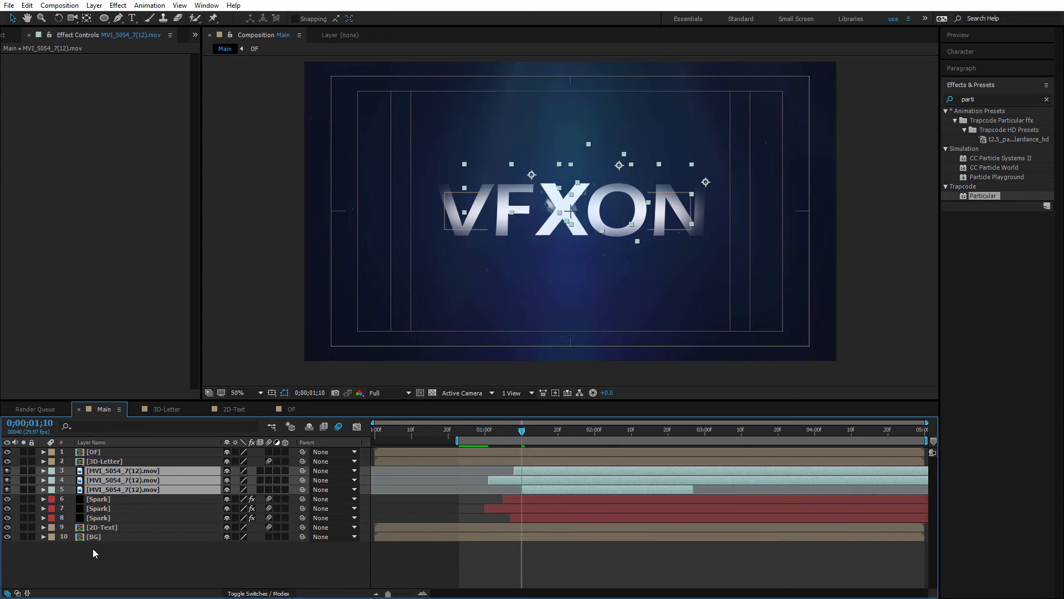
pyautogui.click(134, 550)
# Set the 2D-Text layer's mask expansion keyframe at 0;00;01;10 to 74 pixels.
pyautogui.click(110, 527)
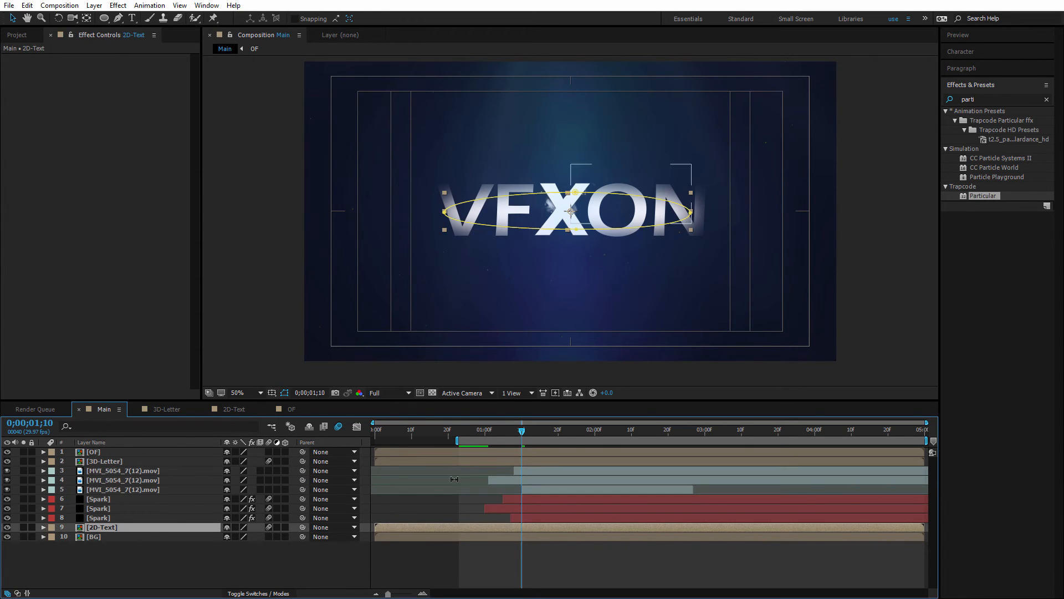
pyautogui.press('u')
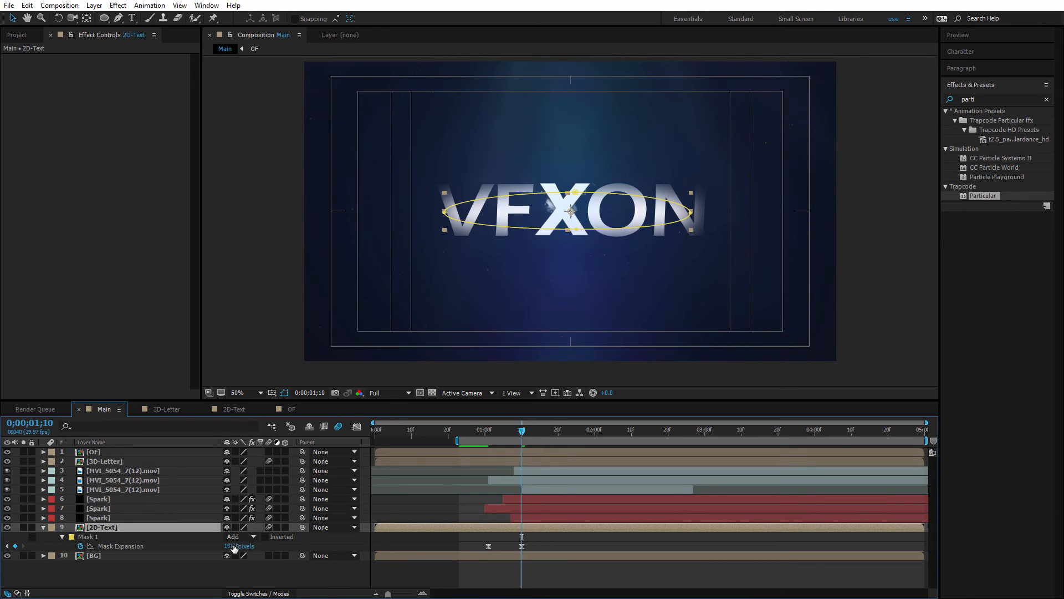
pyautogui.moveTo(229, 546); pyautogui.dragTo(259, 543)
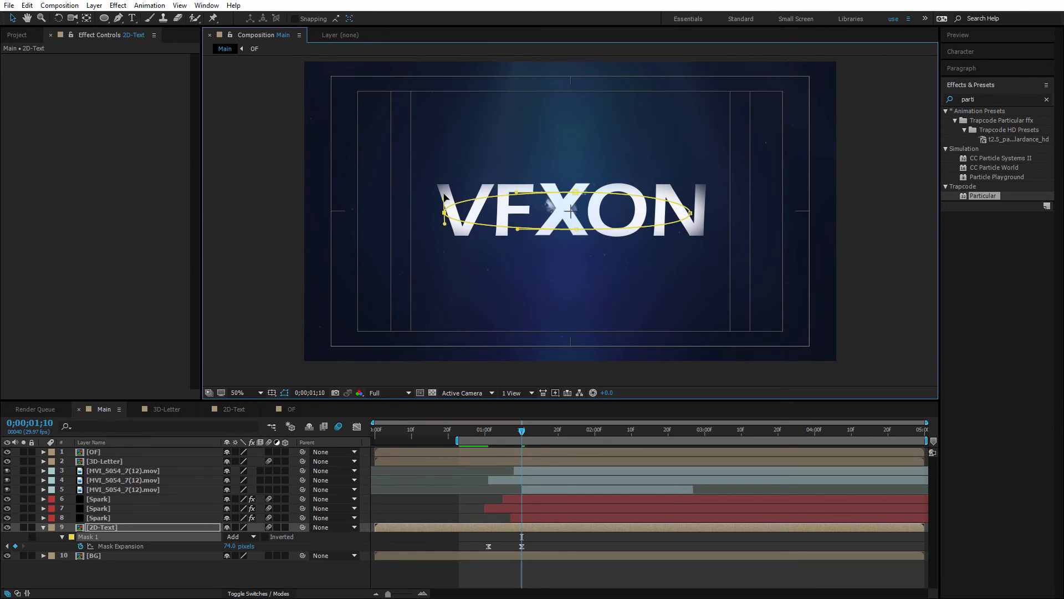
# Reshape the 2D-Text layer's elliptical mask into a flatter, slightly narrower outline across the VFXON text, and collapse the layer.
pyautogui.click(444, 212)
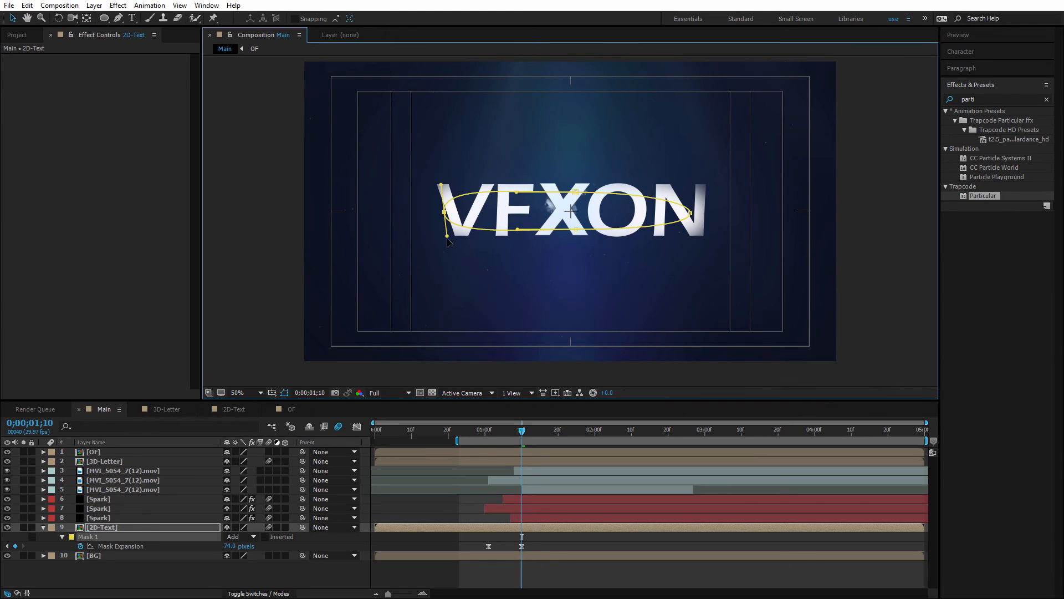
pyautogui.moveTo(691, 212); pyautogui.dragTo(702, 218)
pyautogui.click(703, 290)
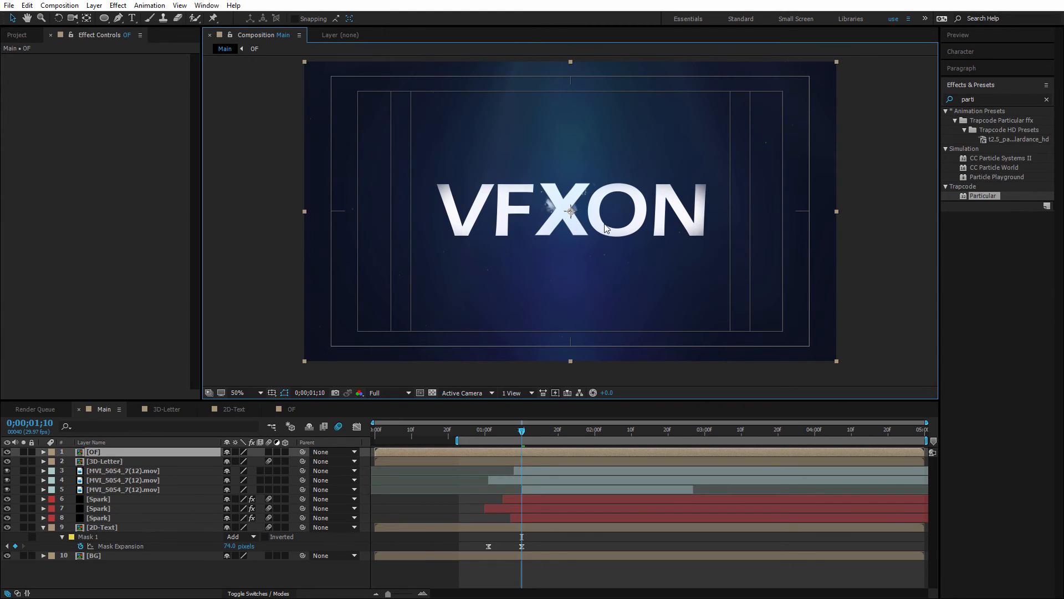
pyautogui.click(132, 528)
pyautogui.moveTo(575, 192); pyautogui.dragTo(610, 224)
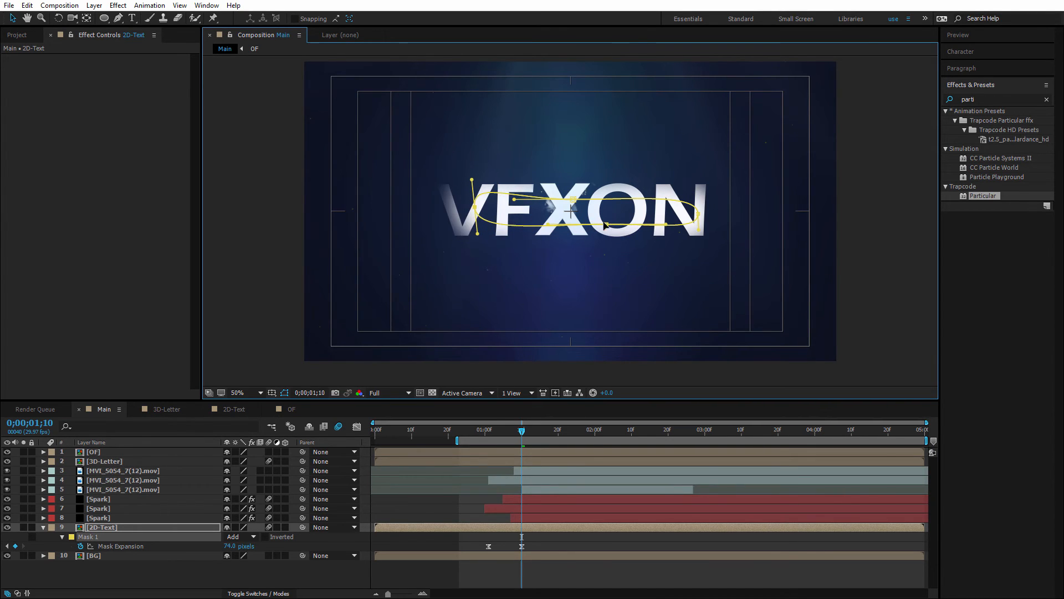
pyautogui.moveTo(476, 206); pyautogui.dragTo(463, 209)
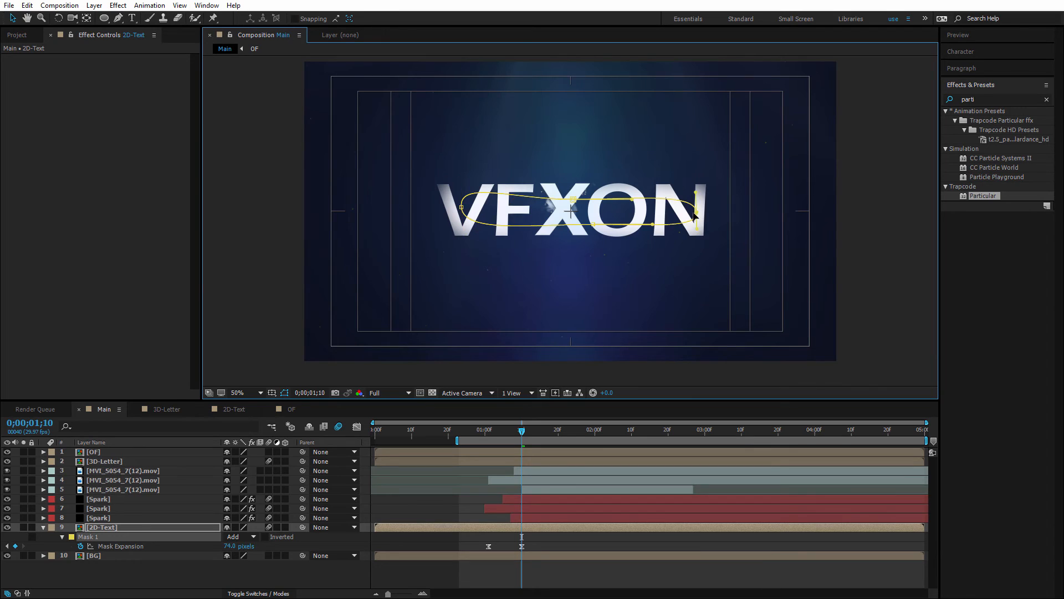
pyautogui.click(596, 304)
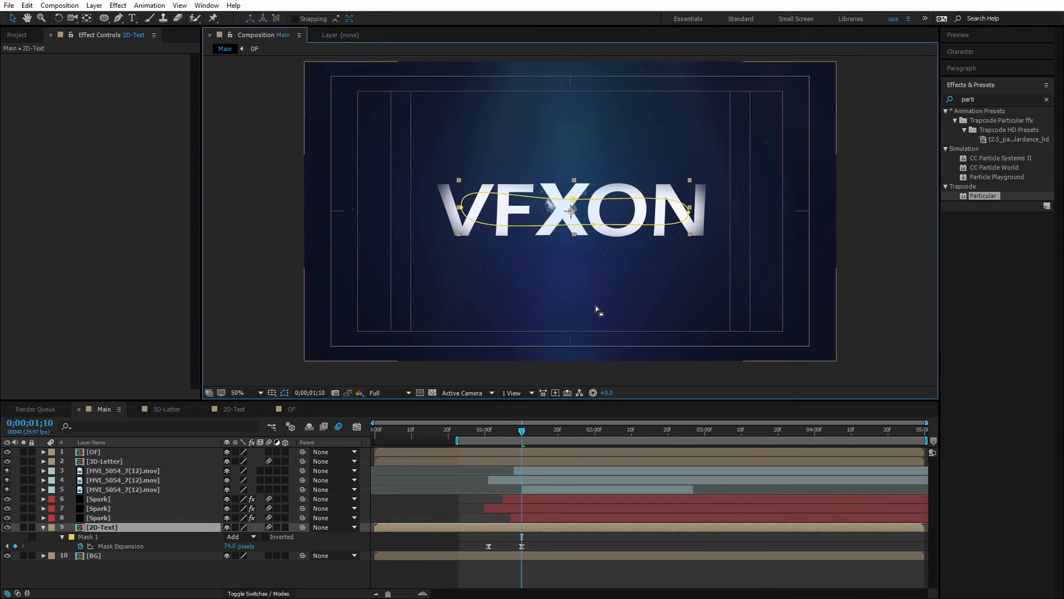
pyautogui.click(44, 527)
# Pre-compose all ten layers of the Main composition into a new composition named Edit, moving all attributes.
pyautogui.click(113, 557)
pyautogui.moveTo(112, 557); pyautogui.dragTo(94, 452)
pyautogui.rightClick(91, 455)
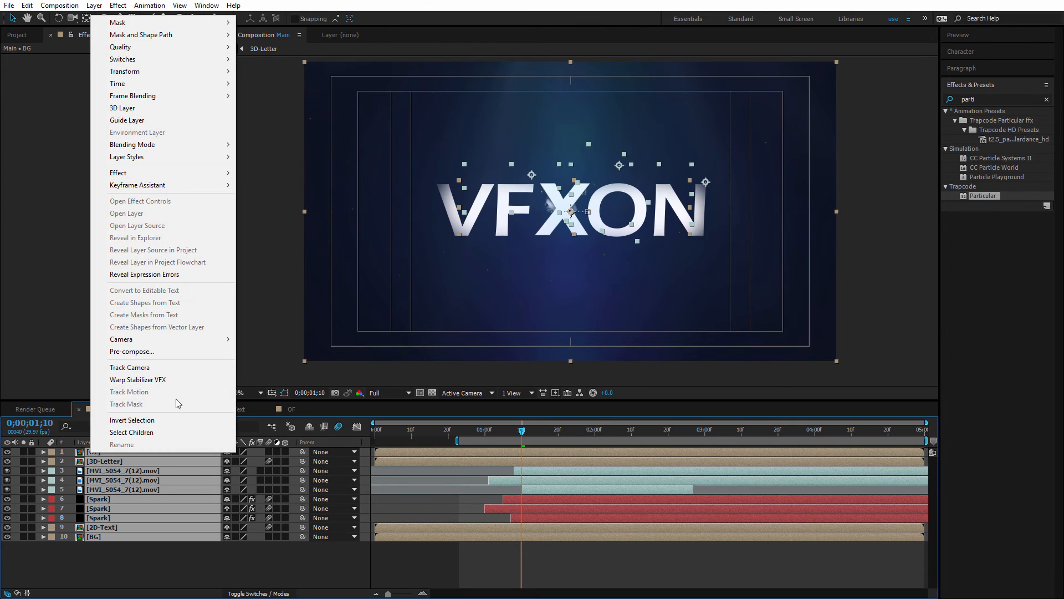
pyautogui.click(166, 351)
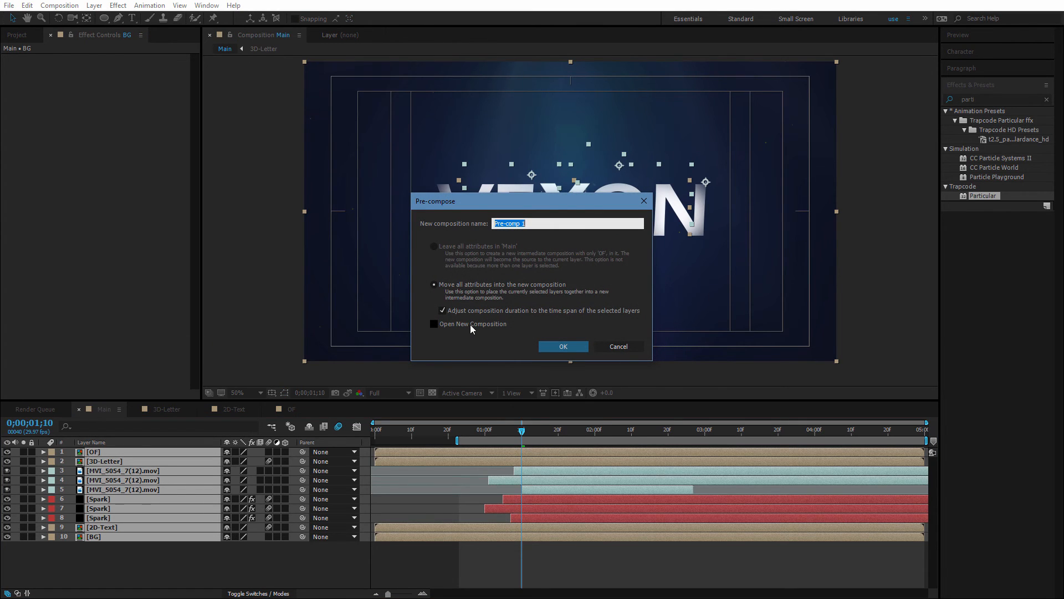
pyautogui.write('Edit')
pyautogui.press('Return')
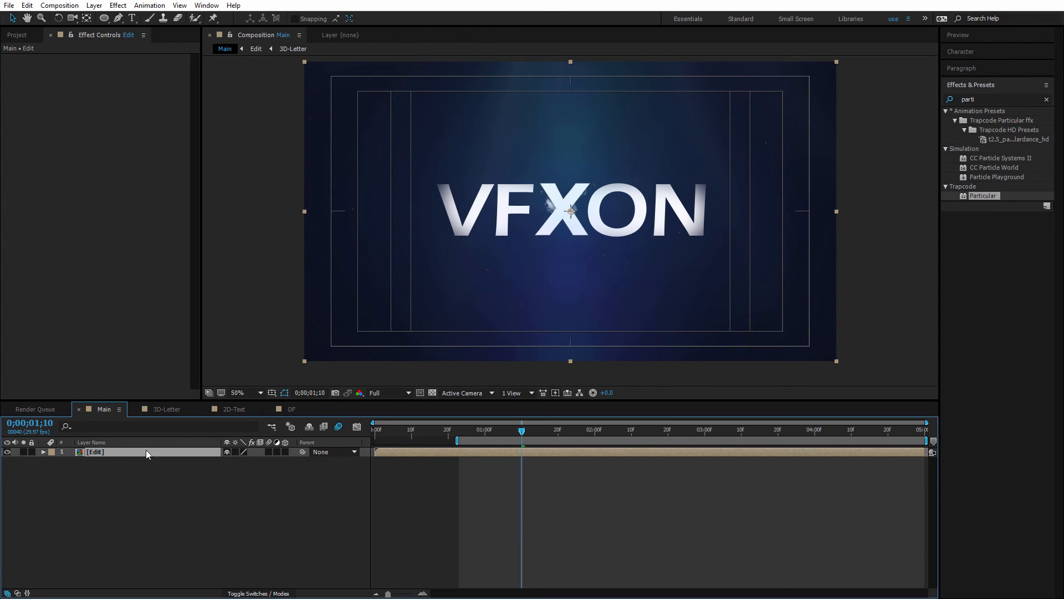
# Create a black 1920 x 1080 px solid named Vignet above the Edit layer.
pyautogui.rightClick(134, 484)
pyautogui.moveTo(225, 491)
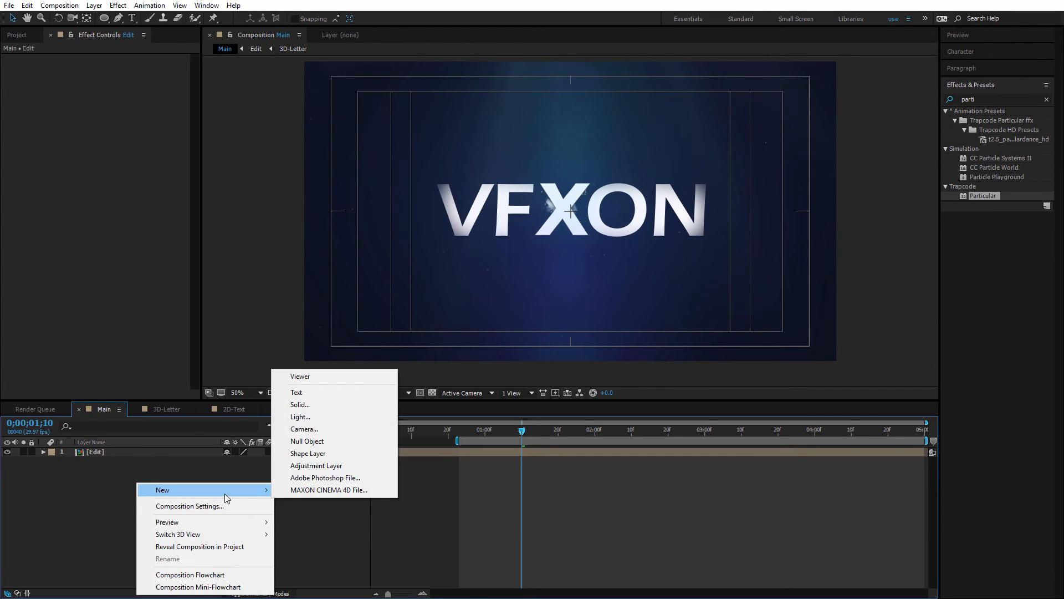
pyautogui.click(300, 404)
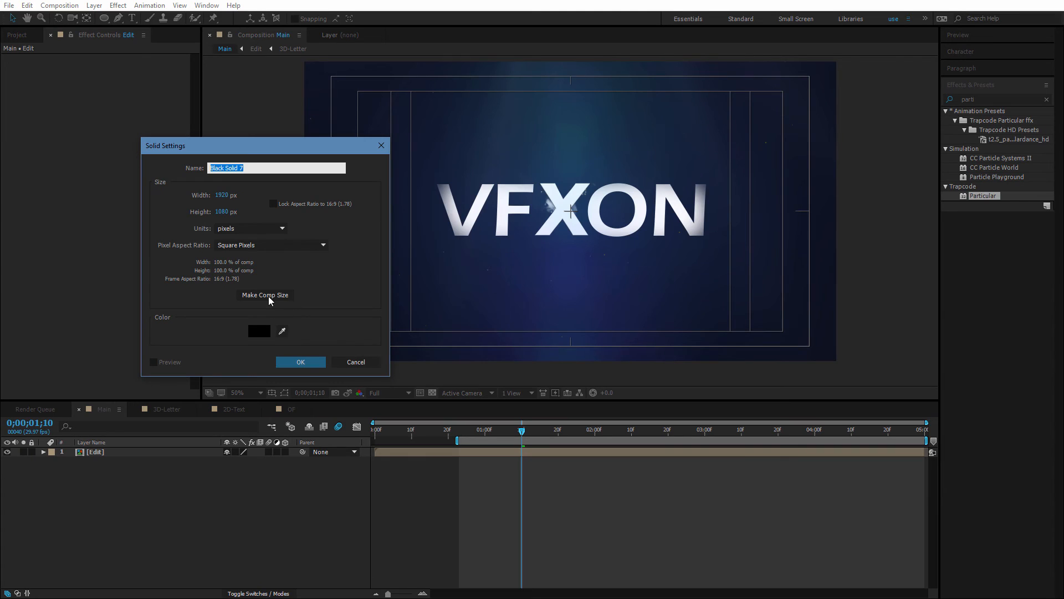
pyautogui.write('V')
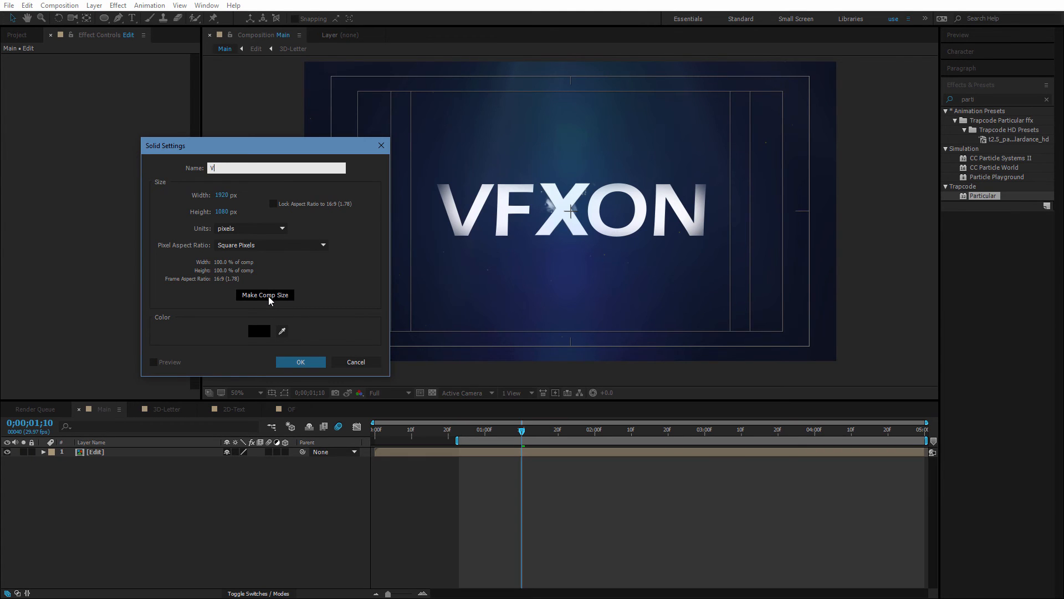
pyautogui.write('ignet')
pyautogui.press('Return')
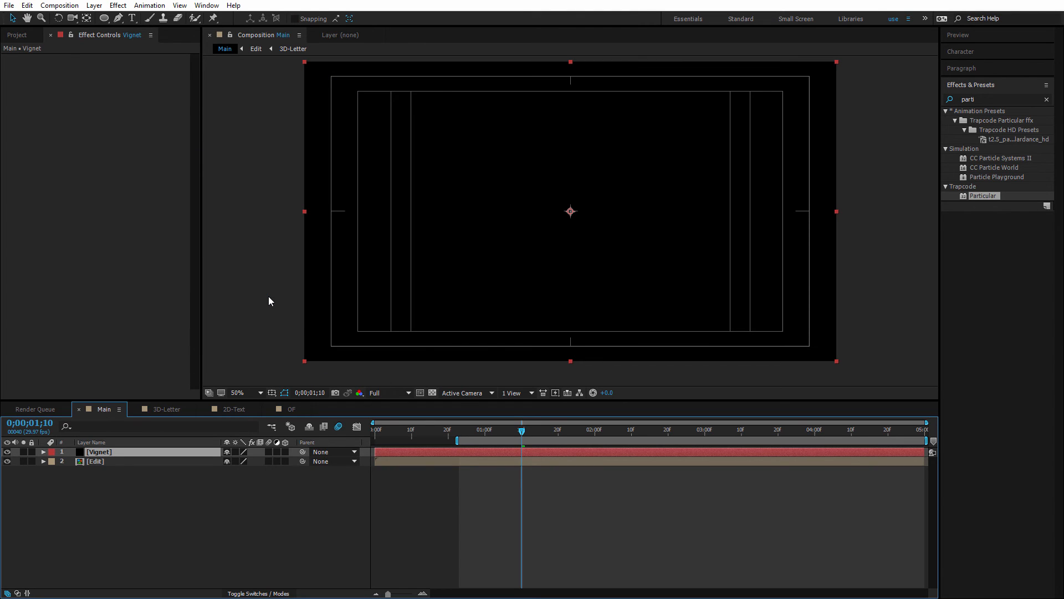
# Add a full-size elliptical mask to the Vignet solid, invert it and feather it by 339 pixels.
pyautogui.doubleClick(104, 18)
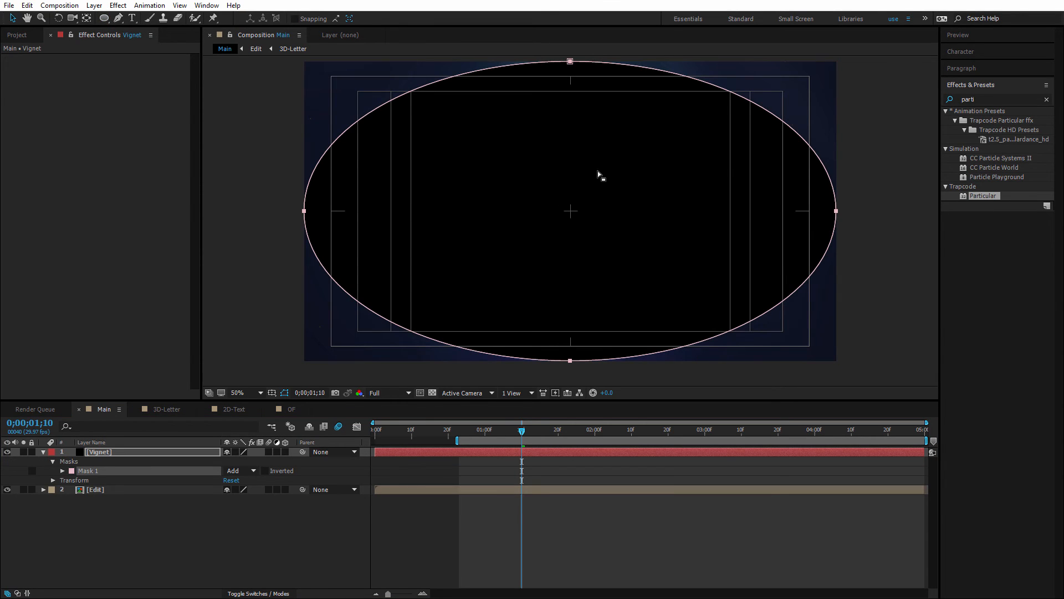
pyautogui.click(265, 470)
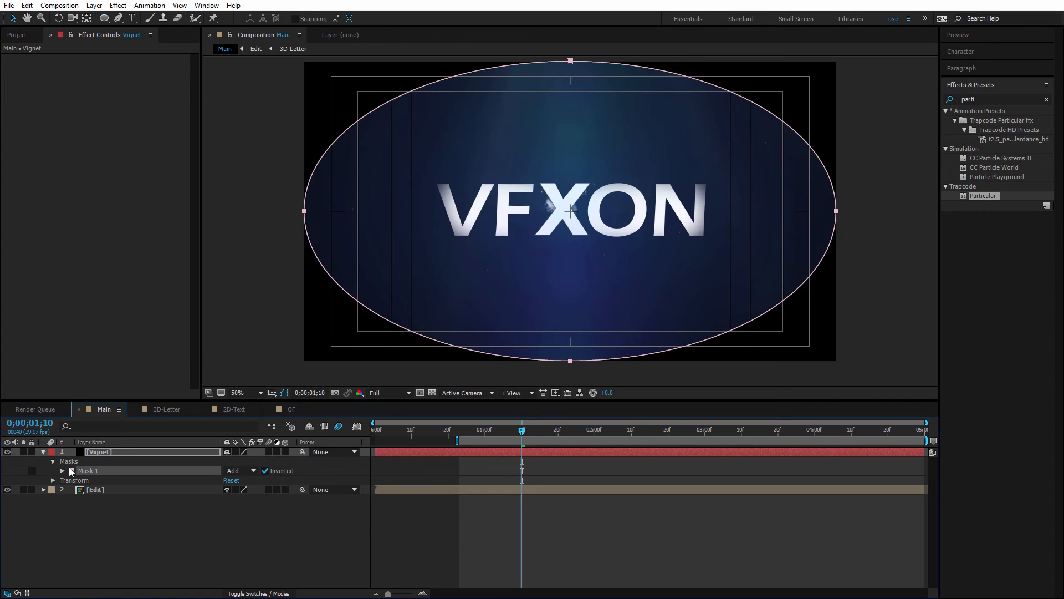
pyautogui.click(62, 471)
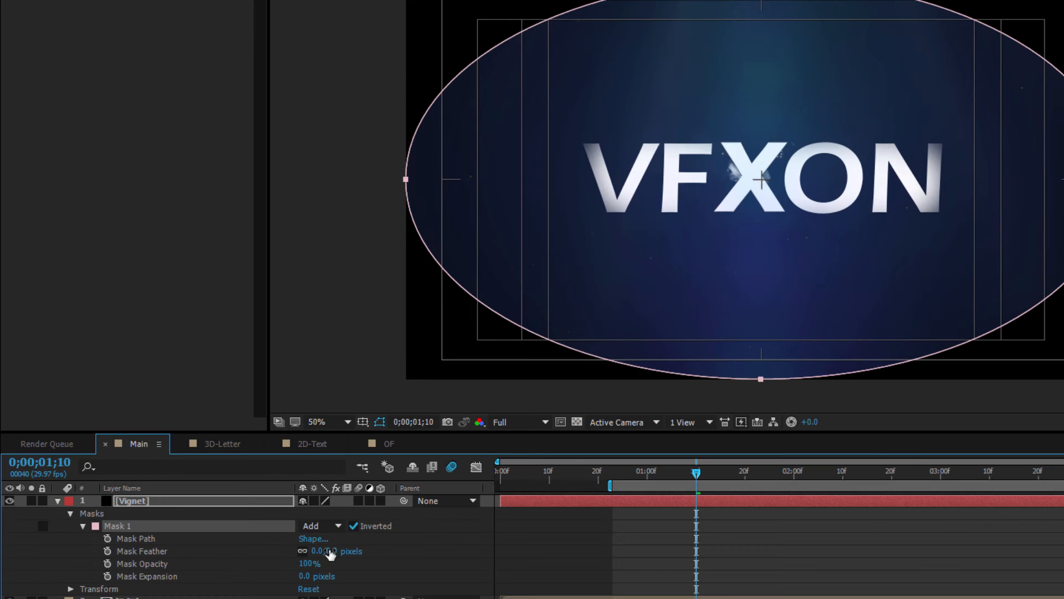
pyautogui.moveTo(330, 553); pyautogui.dragTo(564, 534)
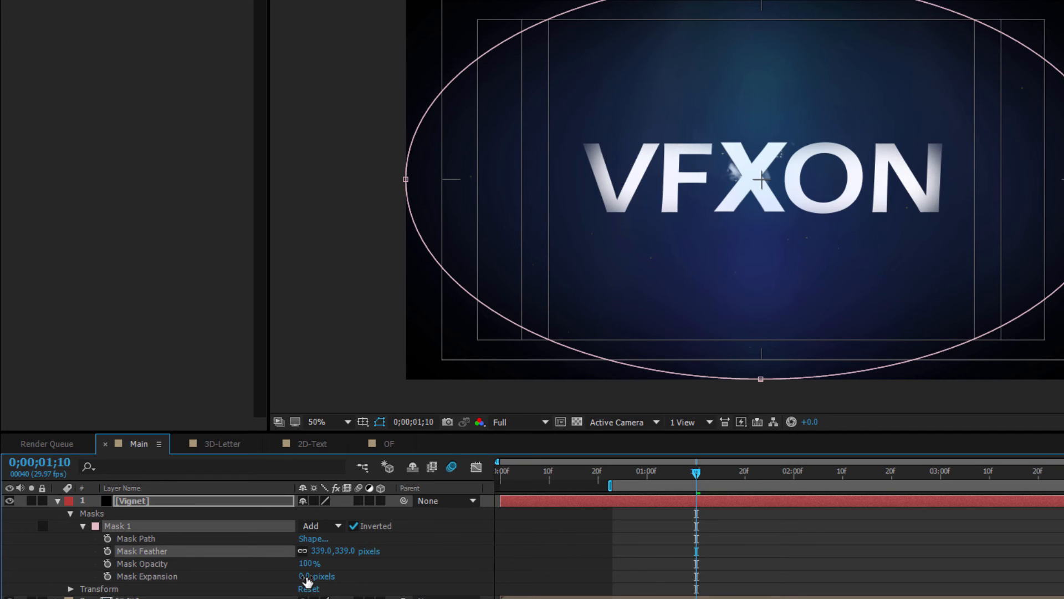
# Set the Vignet mask's expansion to 0 pixels and collapse the layer's properties.
pyautogui.moveTo(304, 576)
pyautogui.mouseDown()
pyautogui.moveTo(369, 576)
pyautogui.moveTo(306, 575)
pyautogui.mouseUp()
pyautogui.click(306, 576)
pyautogui.write('0')
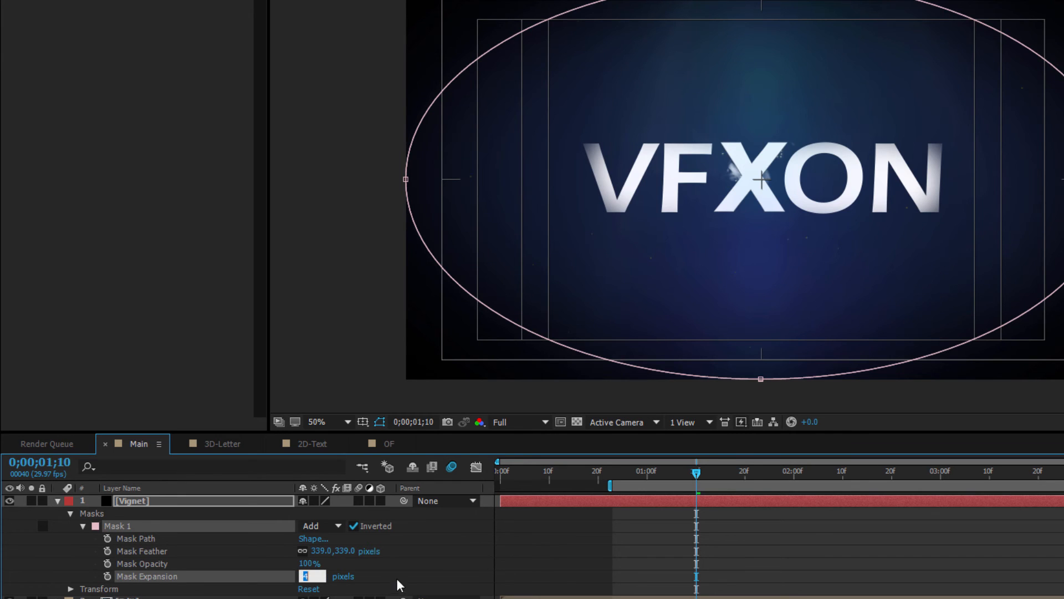
pyautogui.click(407, 584)
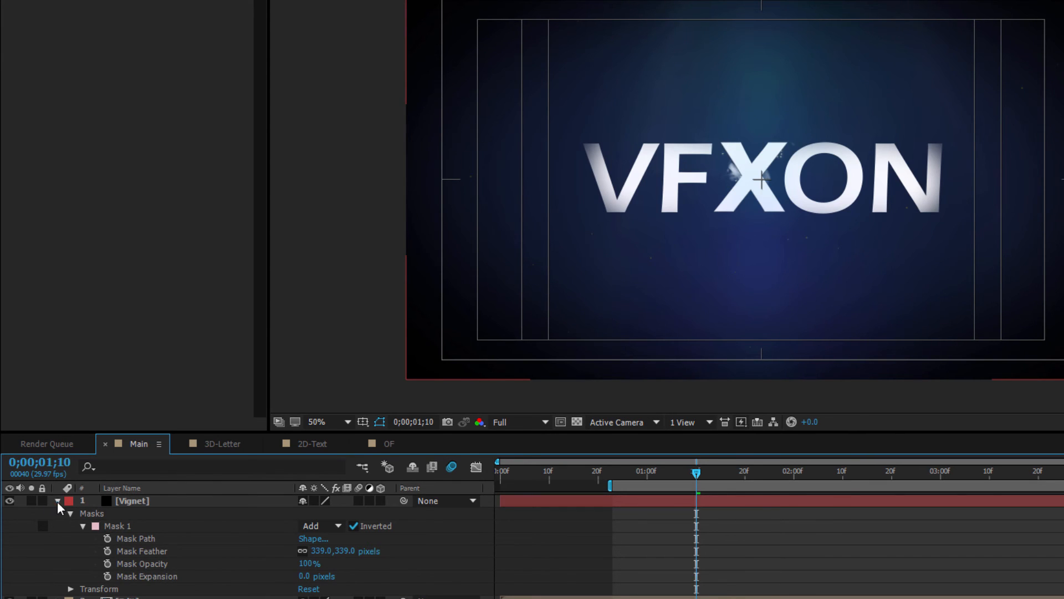
pyautogui.click(58, 500)
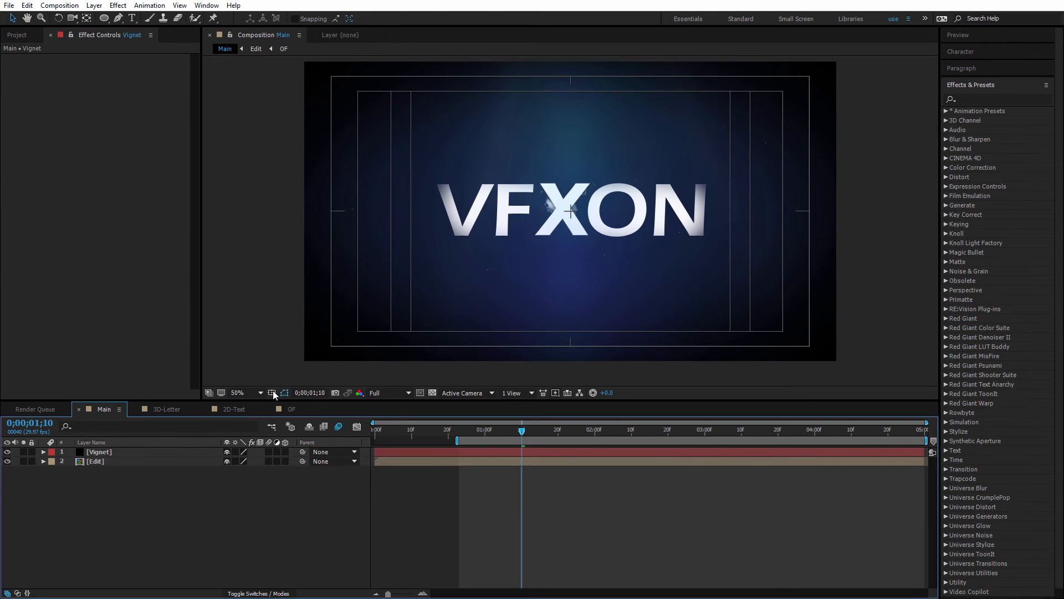
# Create a new adjustment layer named CC above the Vignet layer in the Main composition.
pyautogui.rightClick(175, 488)
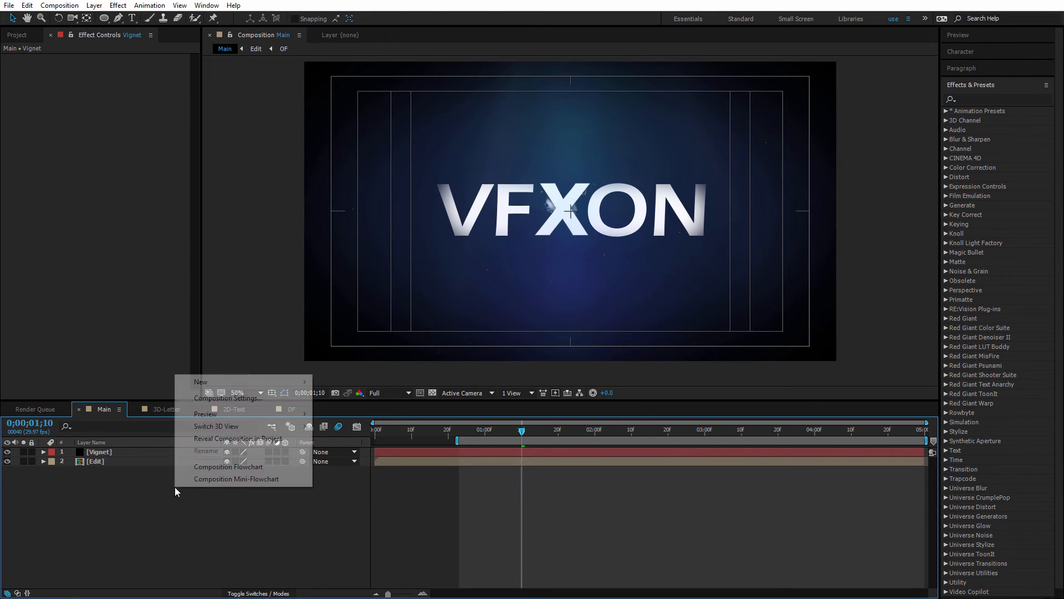
pyautogui.moveTo(288, 384)
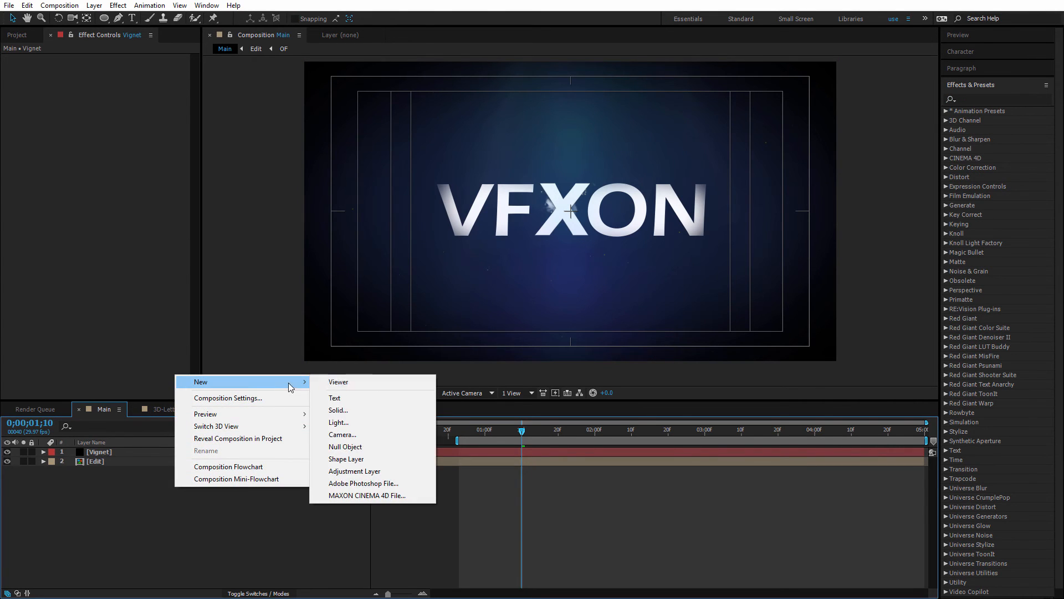
pyautogui.click(366, 471)
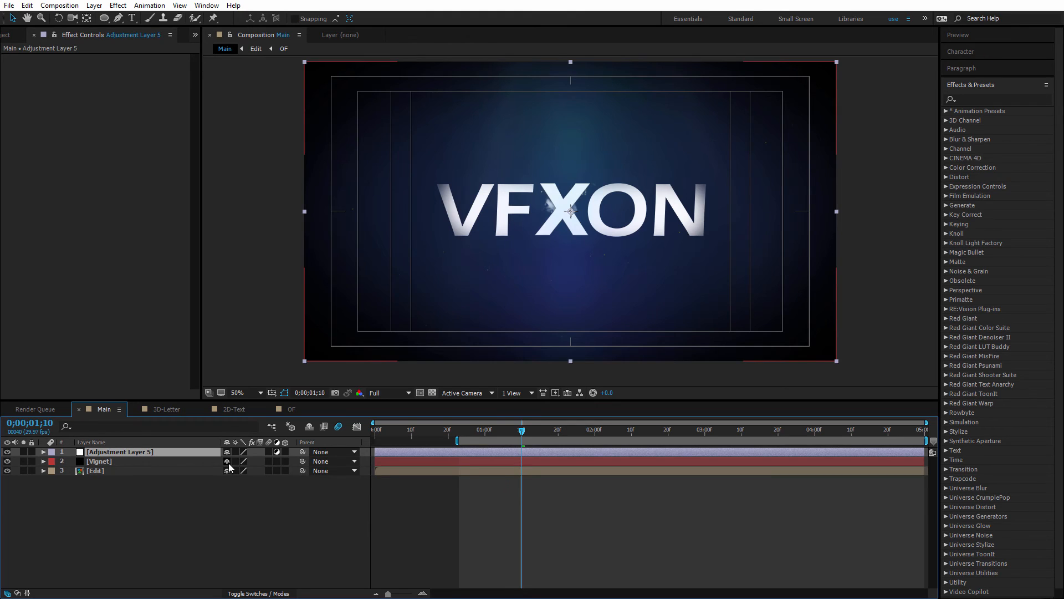
pyautogui.press('Return')
pyautogui.write('CC')
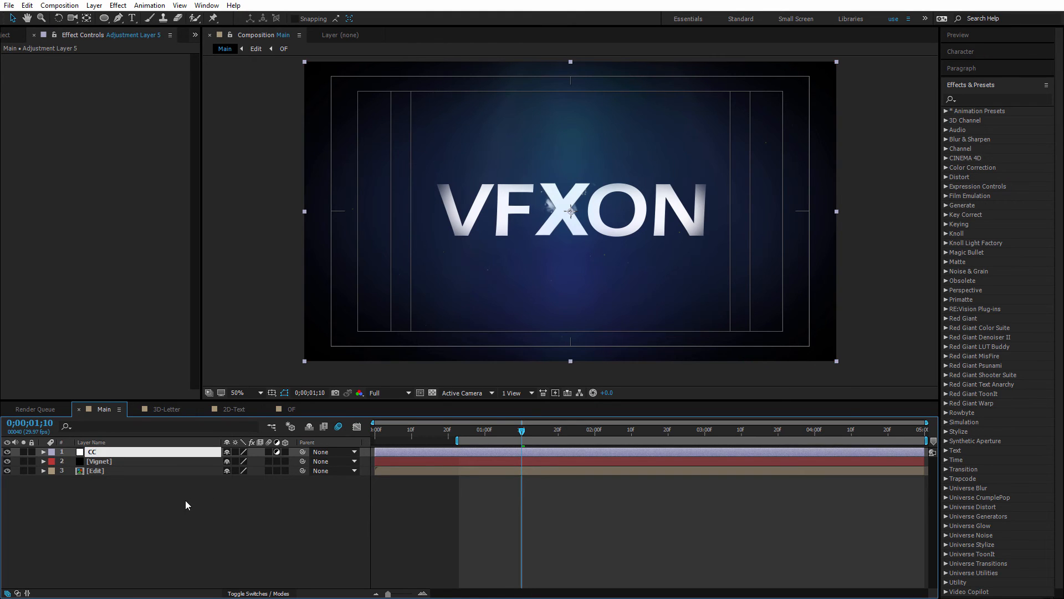
pyautogui.press('Return')
# Apply the Brightness & Contrast and Curves effects to the CC adjustment layer.
pyautogui.click(991, 98)
pyautogui.write('bri')
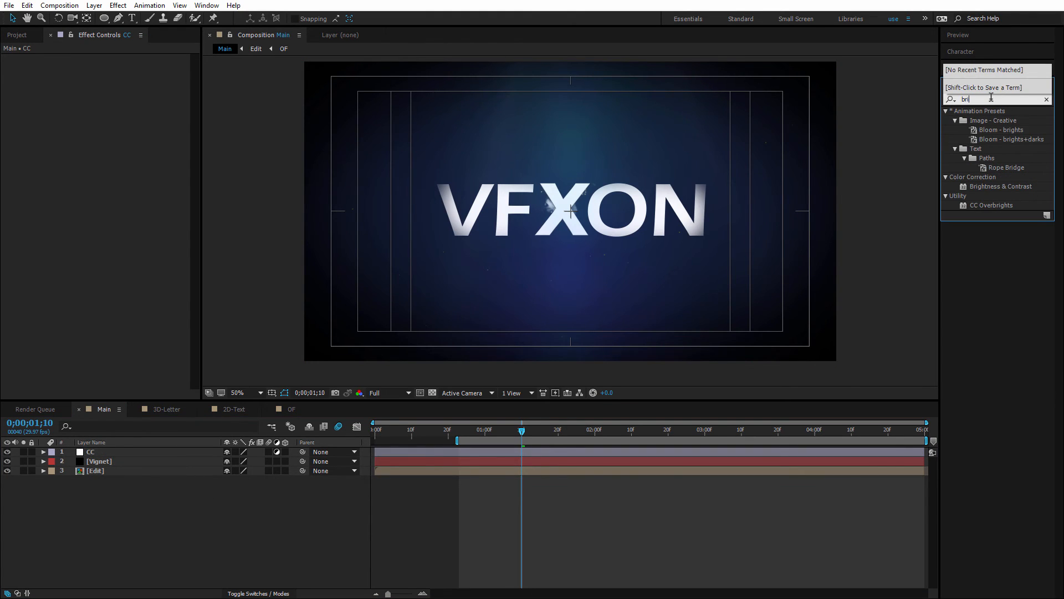
pyautogui.click(1010, 188)
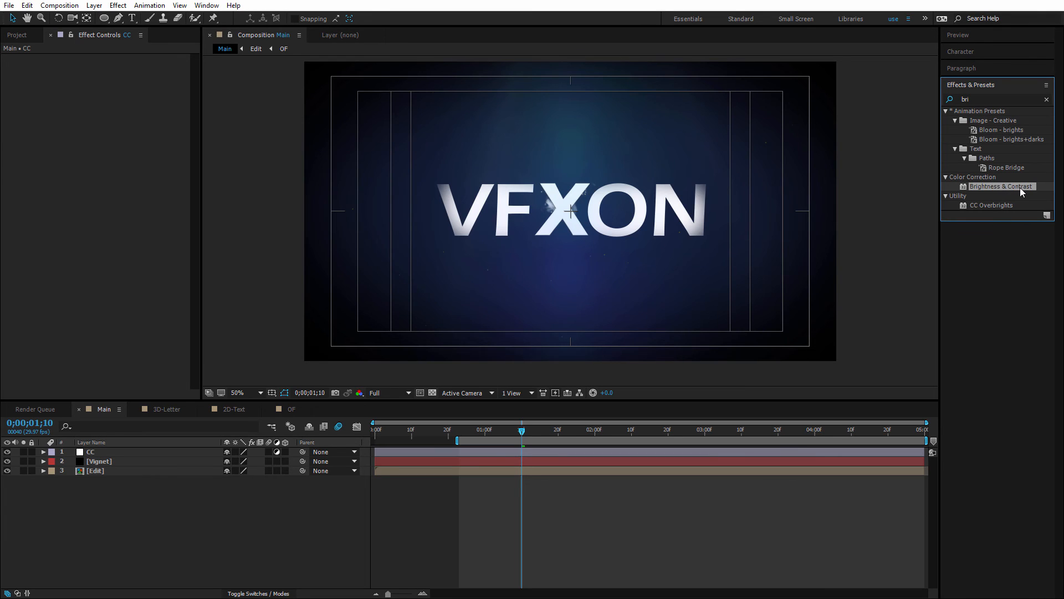
pyautogui.moveTo(1019, 188); pyautogui.dragTo(131, 150)
pyautogui.click(962, 98)
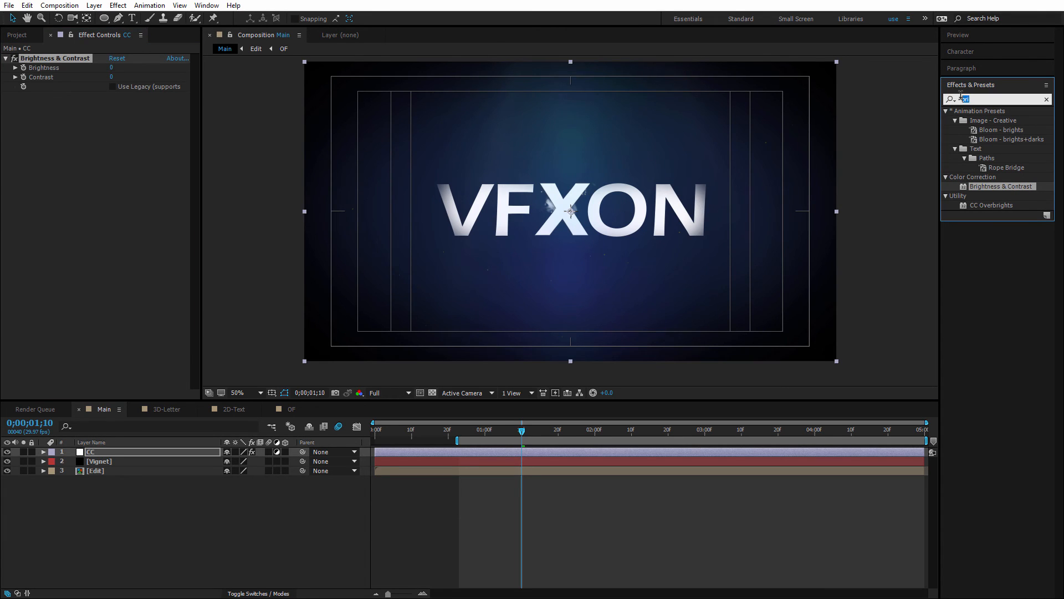
pyautogui.write('cur')
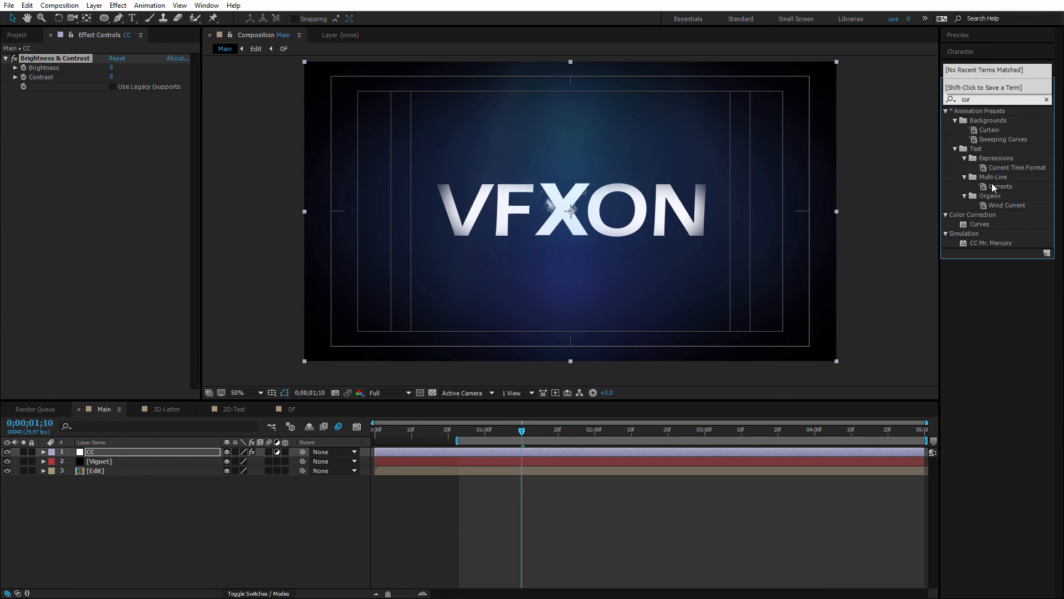
pyautogui.moveTo(984, 224); pyautogui.dragTo(862, 217)
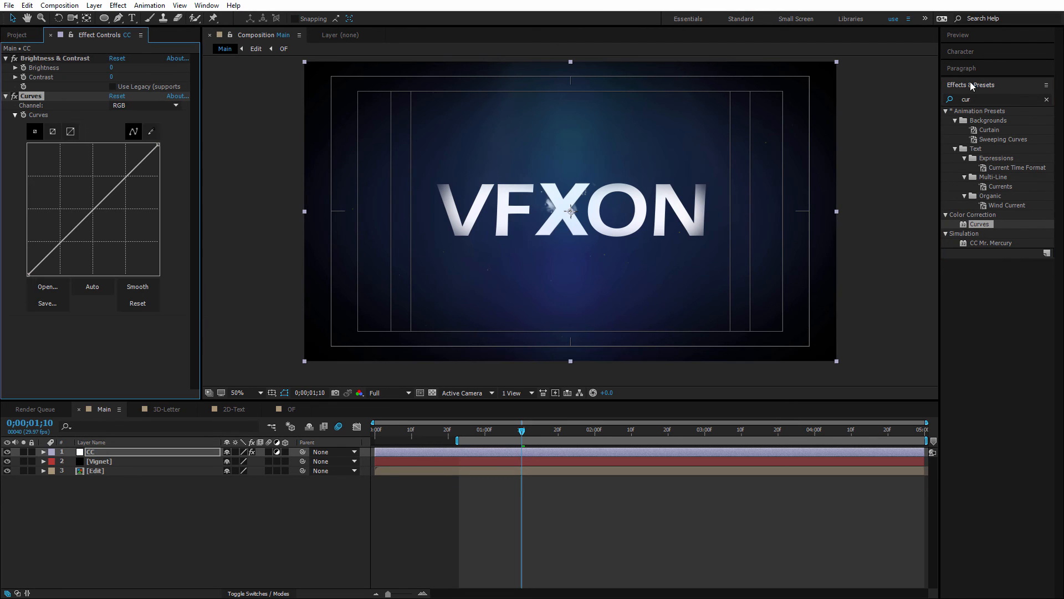
# Add the Hue/Saturation effect below Curves on the CC layer and temporarily disable both Hue/Saturation and Curves.
pyautogui.click(964, 99)
pyautogui.write('hue')
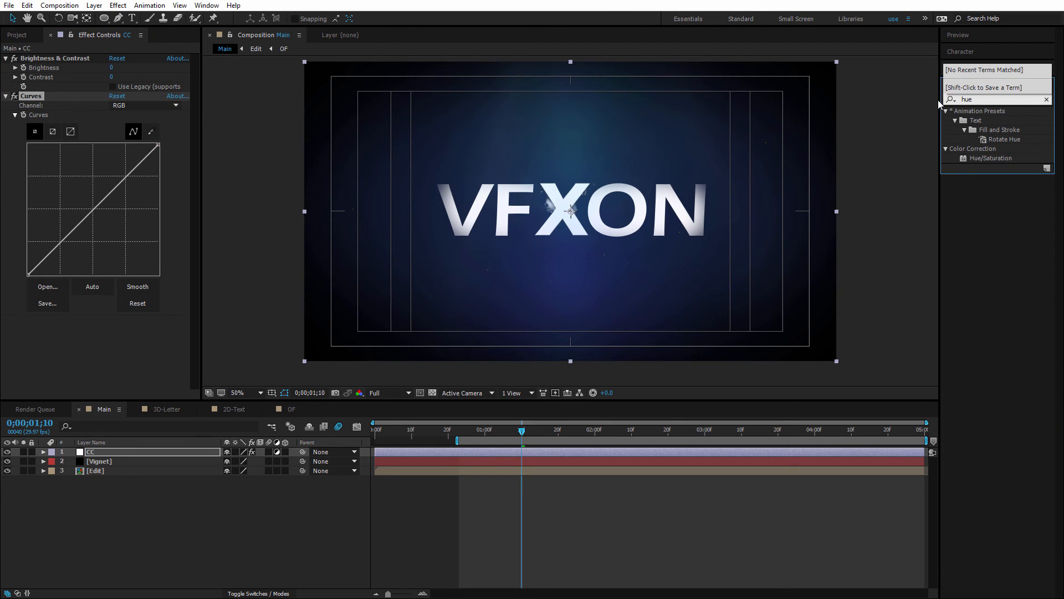
pyautogui.click(996, 157)
pyautogui.moveTo(995, 156); pyautogui.dragTo(85, 355)
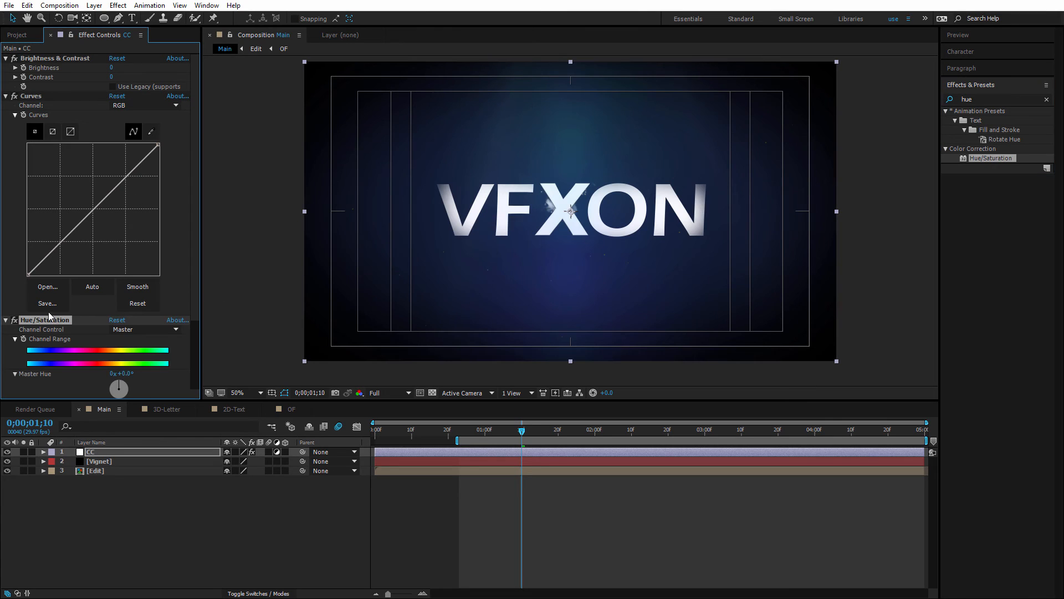
pyautogui.click(14, 320)
pyautogui.click(14, 96)
# Set the Brightness of the CC layer's Brightness & Contrast effect to 26.
pyautogui.click(114, 67)
pyautogui.write('26')
pyautogui.press('Return')
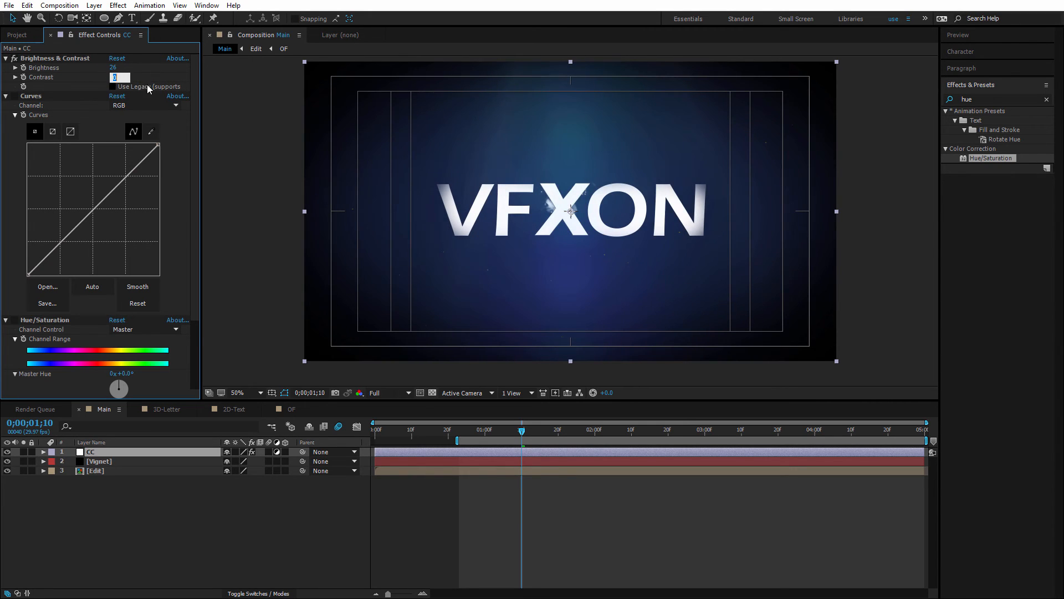
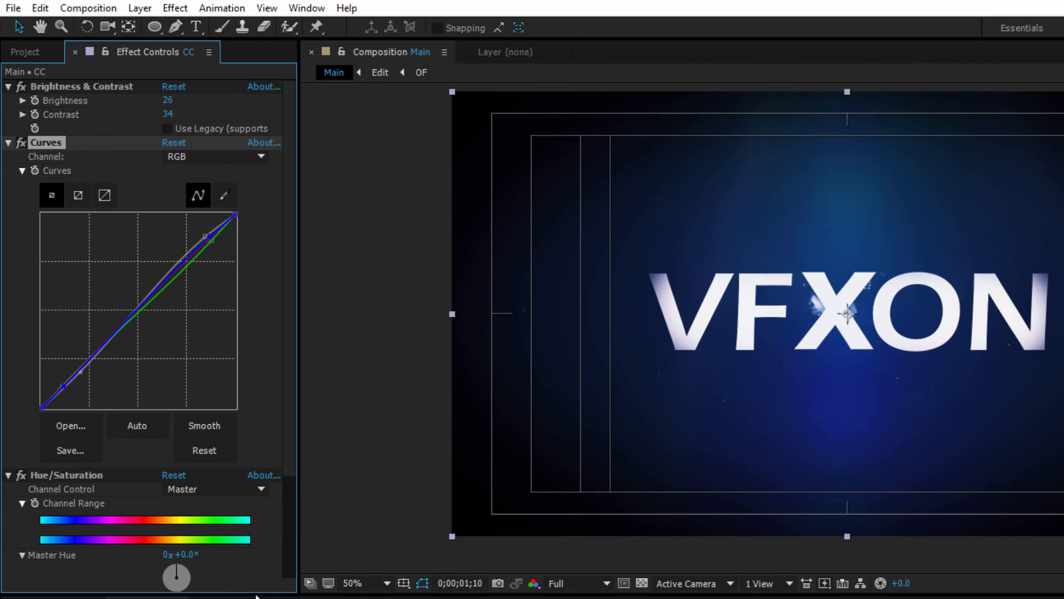
# Review the CC layer's Hue/Saturation settings and the Red and Green channel curves.
pyautogui.scroll(-3, 165, 491)
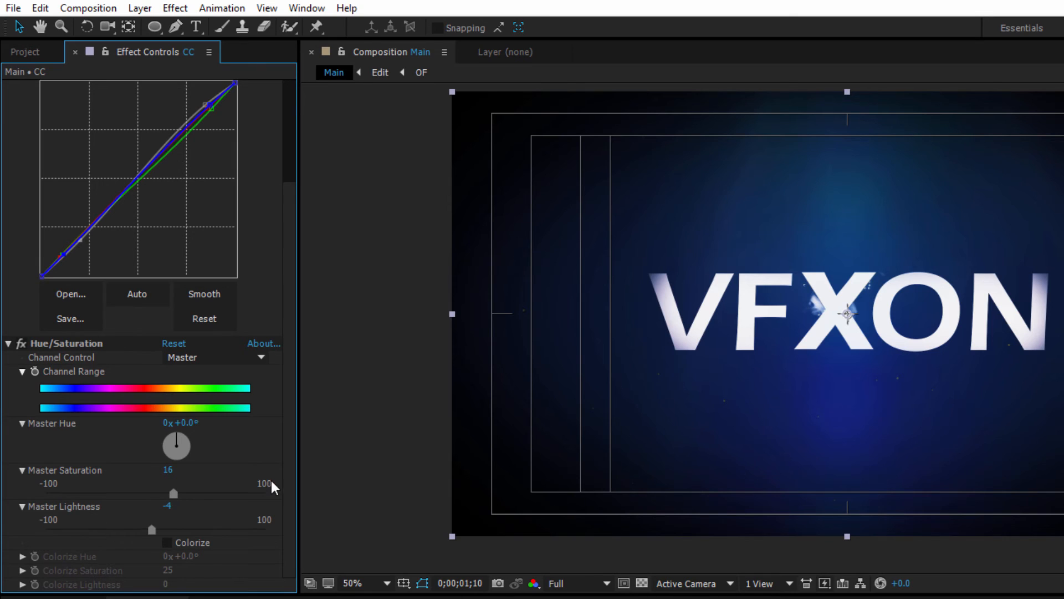
pyautogui.scroll(3, 204, 484)
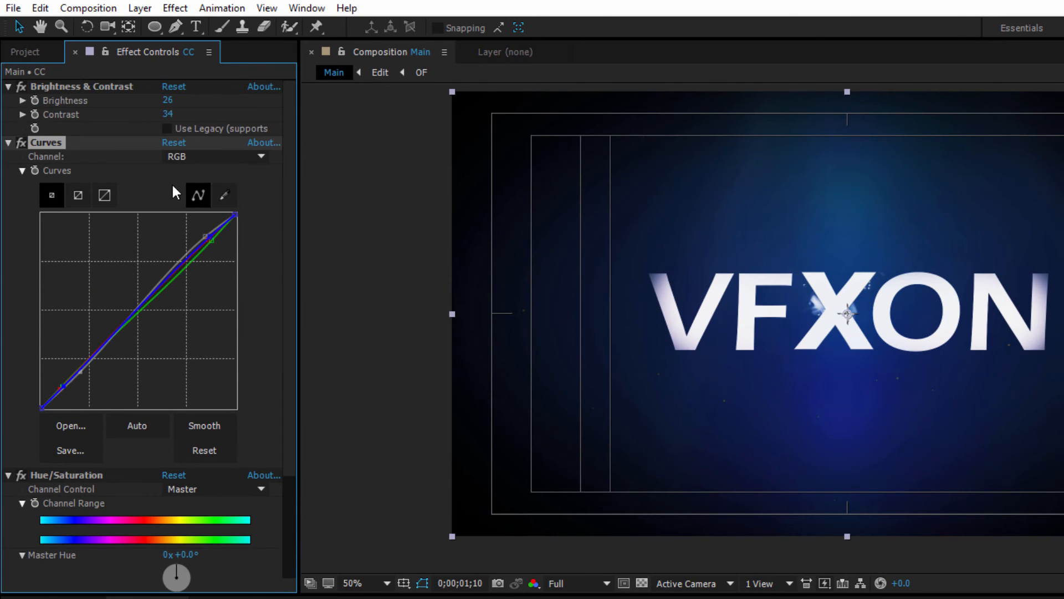
pyautogui.click(179, 157)
pyautogui.click(203, 188)
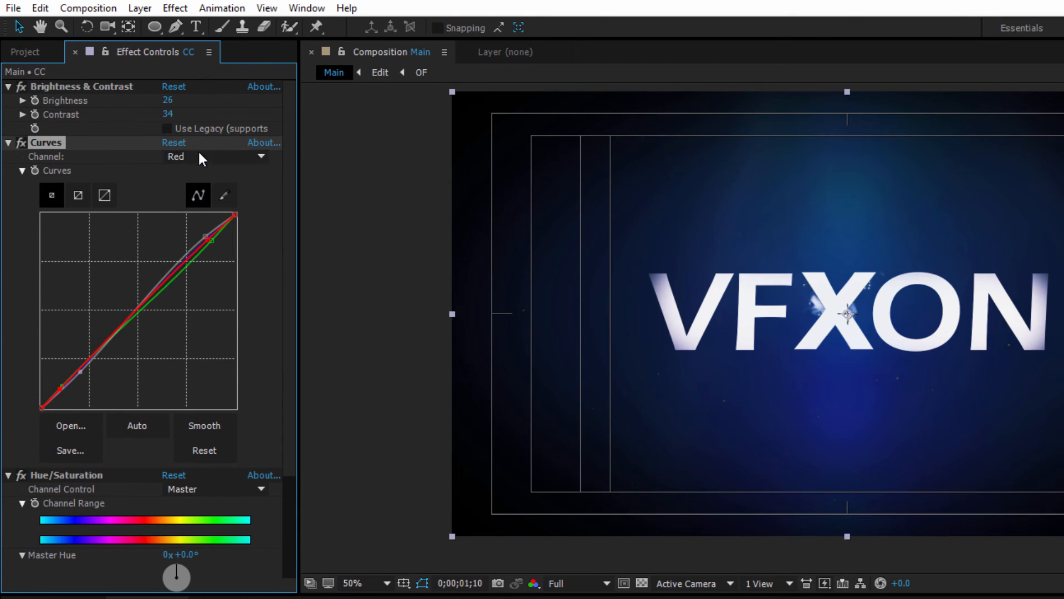
pyautogui.click(200, 158)
pyautogui.click(222, 208)
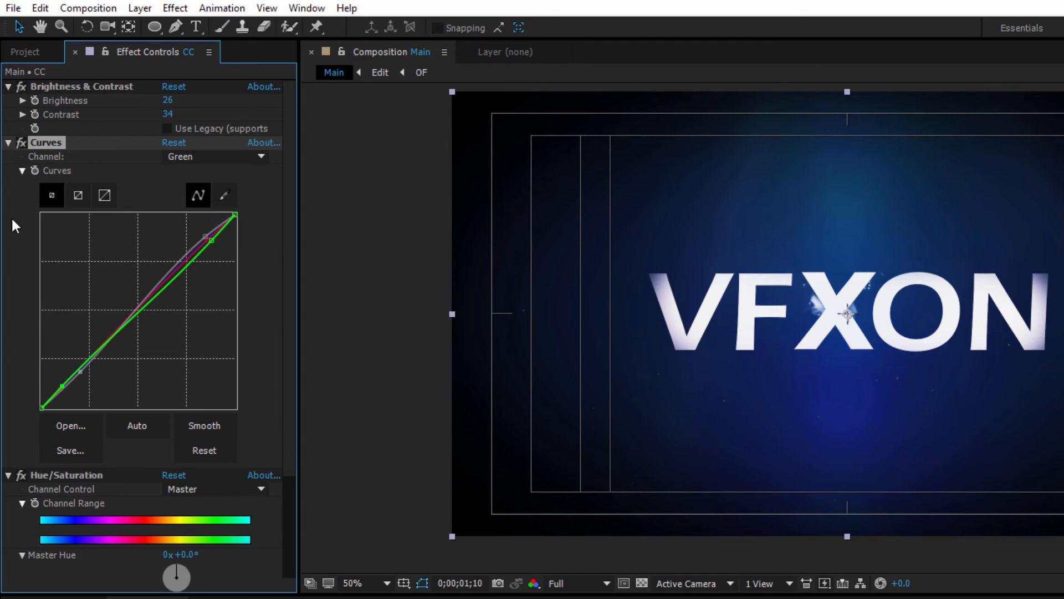
# Examine the Red, Green, Blue and RGB curves of the CC layer in an enlarged graph, and return it to small size.
pyautogui.click(79, 195)
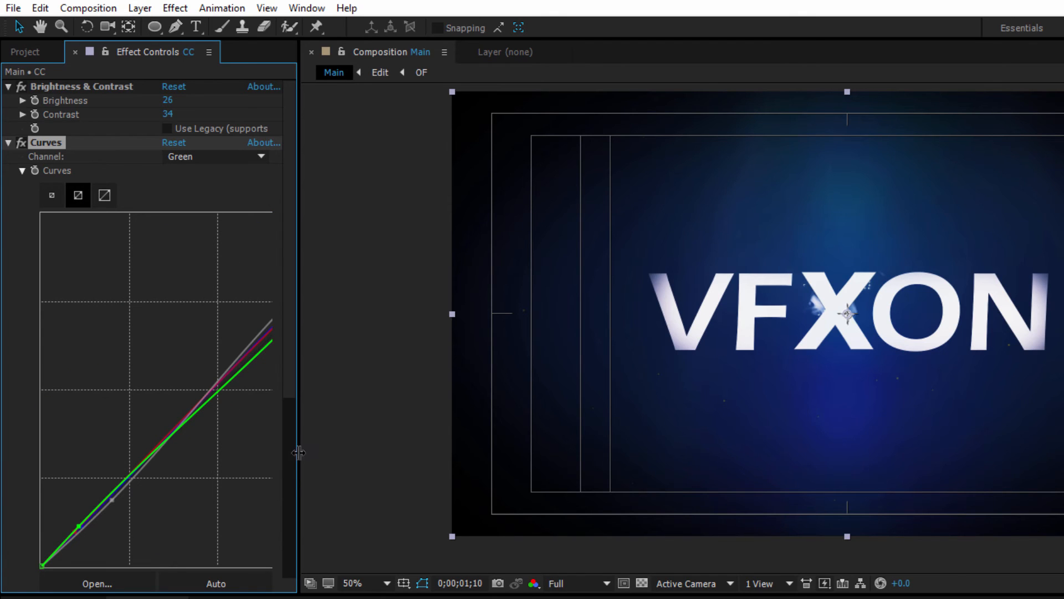
pyautogui.moveTo(299, 452); pyautogui.dragTo(434, 442)
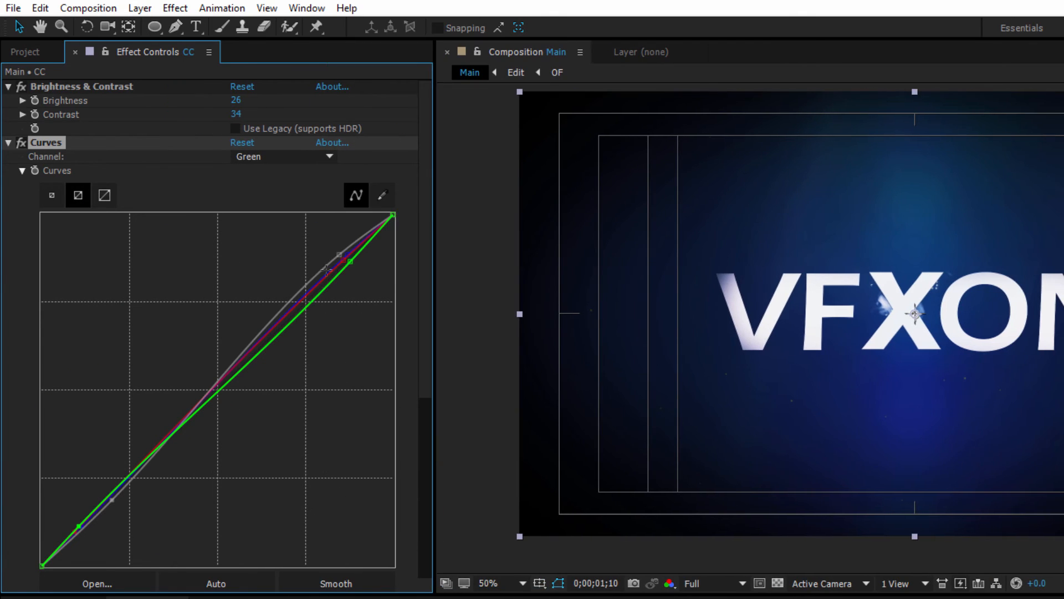
pyautogui.click(278, 158)
pyautogui.click(269, 191)
pyautogui.click(268, 156)
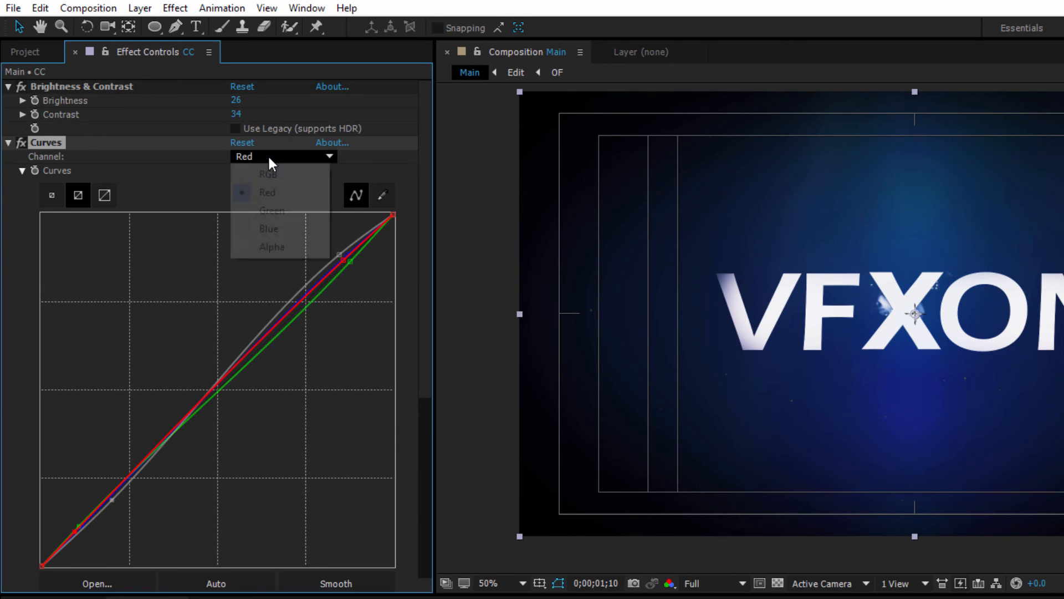
pyautogui.click(270, 210)
pyautogui.click(280, 156)
pyautogui.click(272, 228)
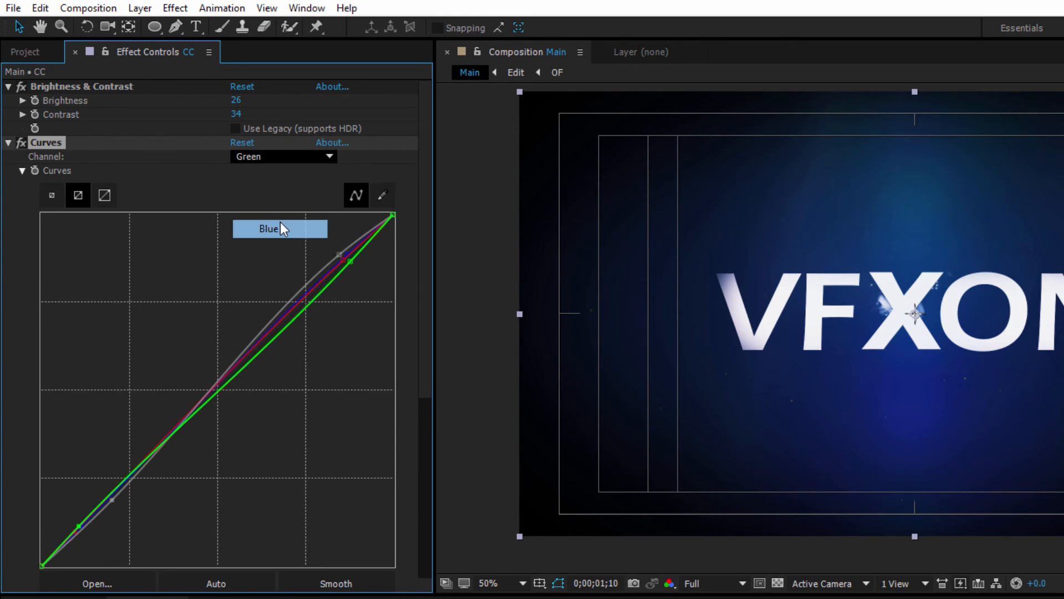
pyautogui.click(284, 157)
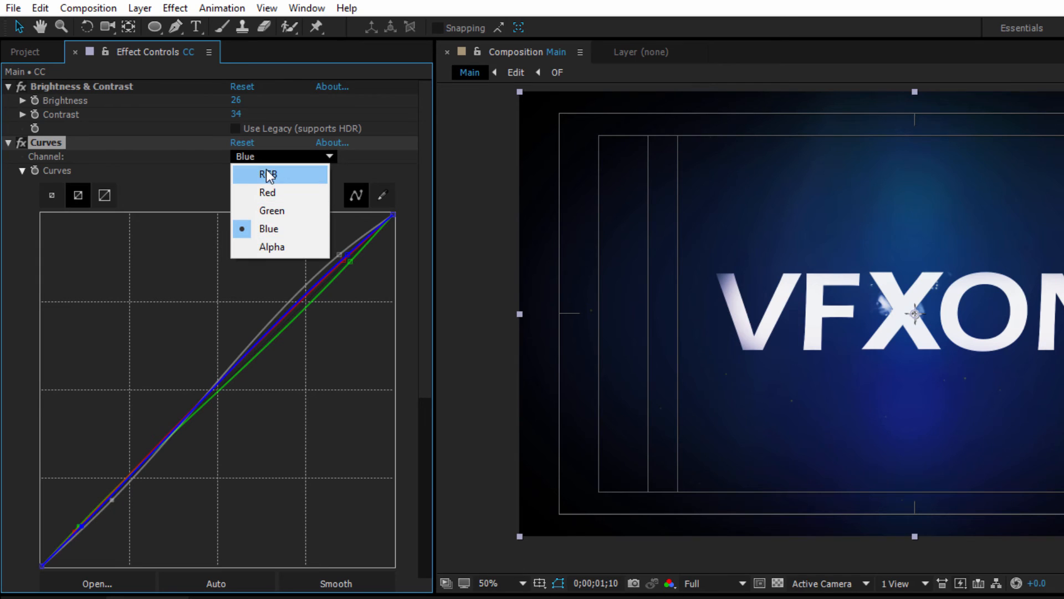
pyautogui.click(269, 176)
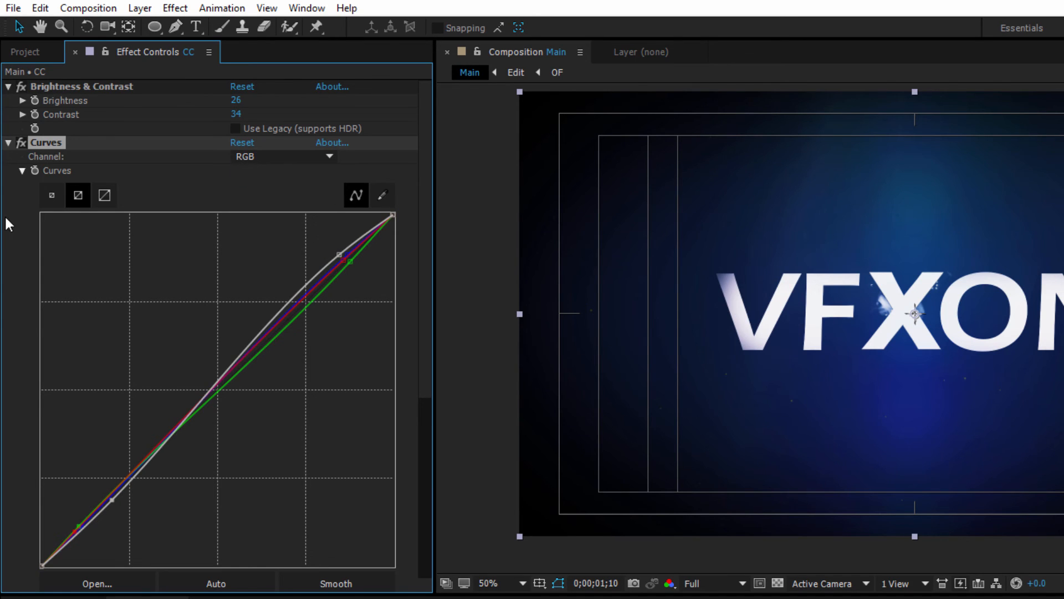
pyautogui.click(51, 195)
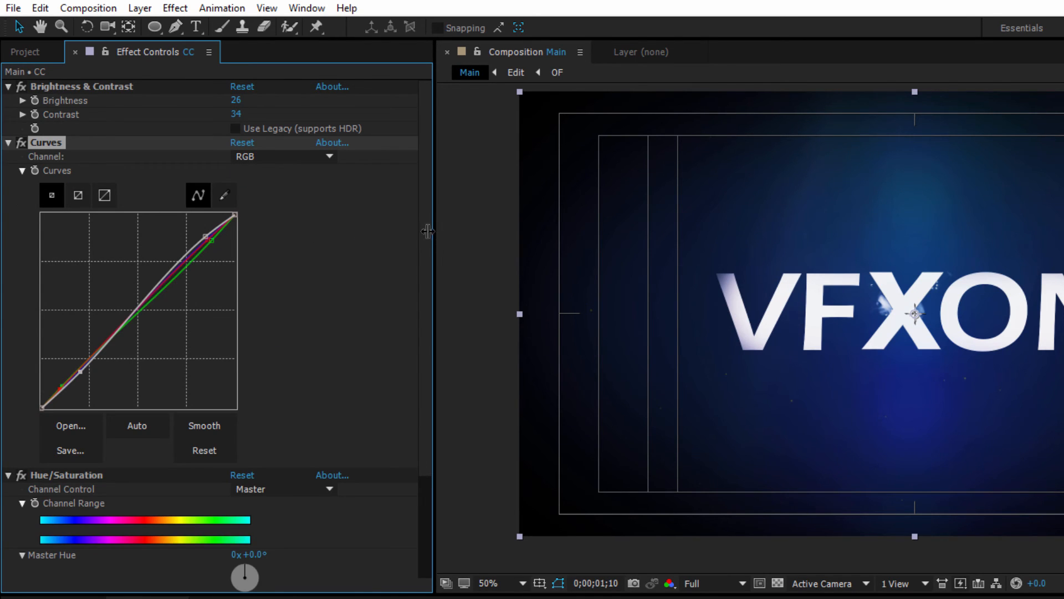
pyautogui.moveTo(428, 230); pyautogui.dragTo(278, 231)
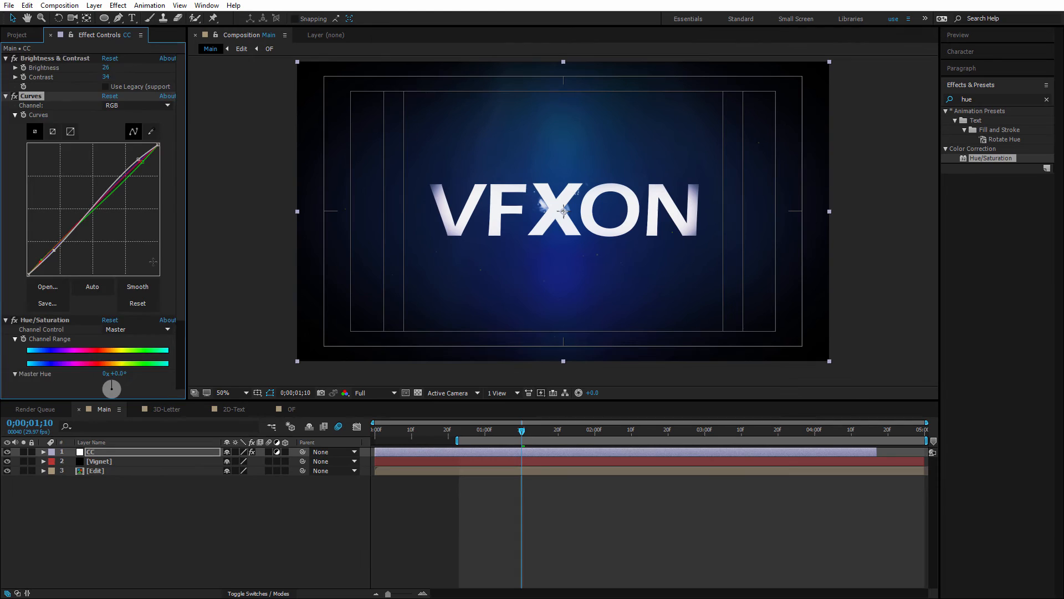
# Compare the image with the CC layer hidden and shown, and preview the color-corrected animation.
pyautogui.scroll(-3, 184, 337)
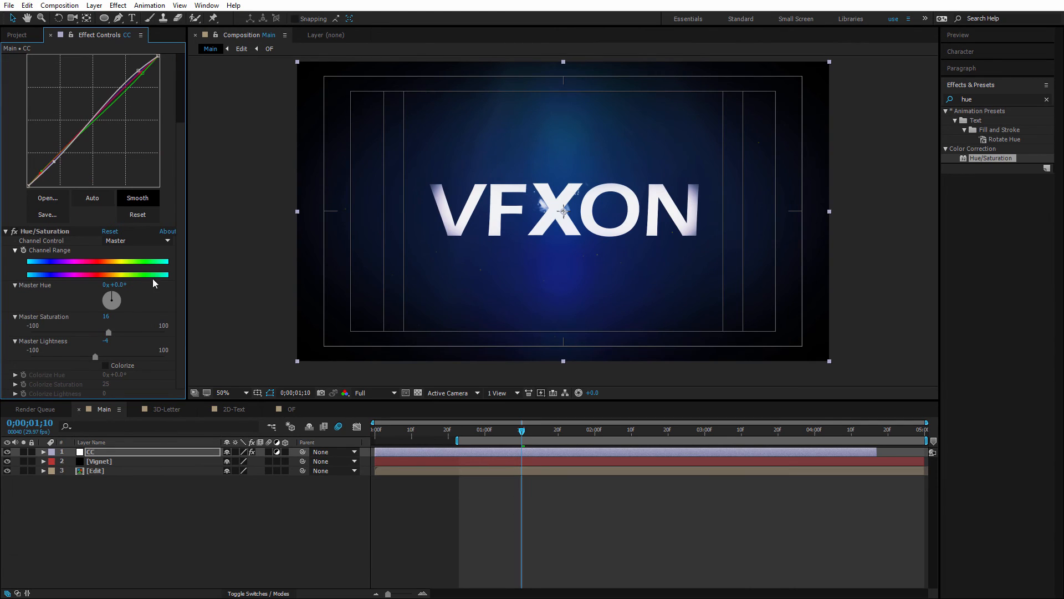
pyautogui.click(6, 452)
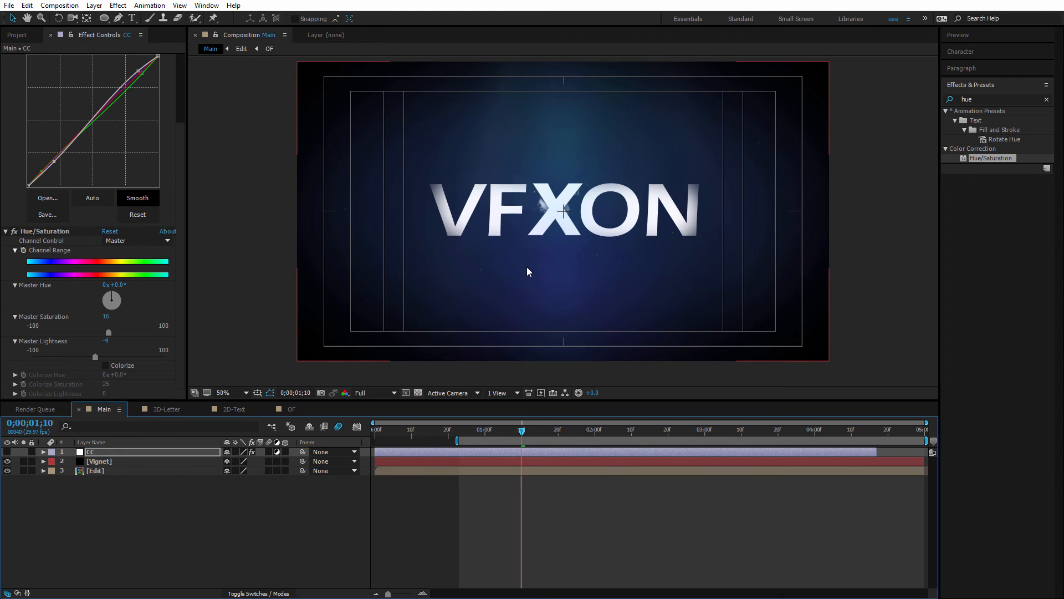
pyautogui.click(7, 453)
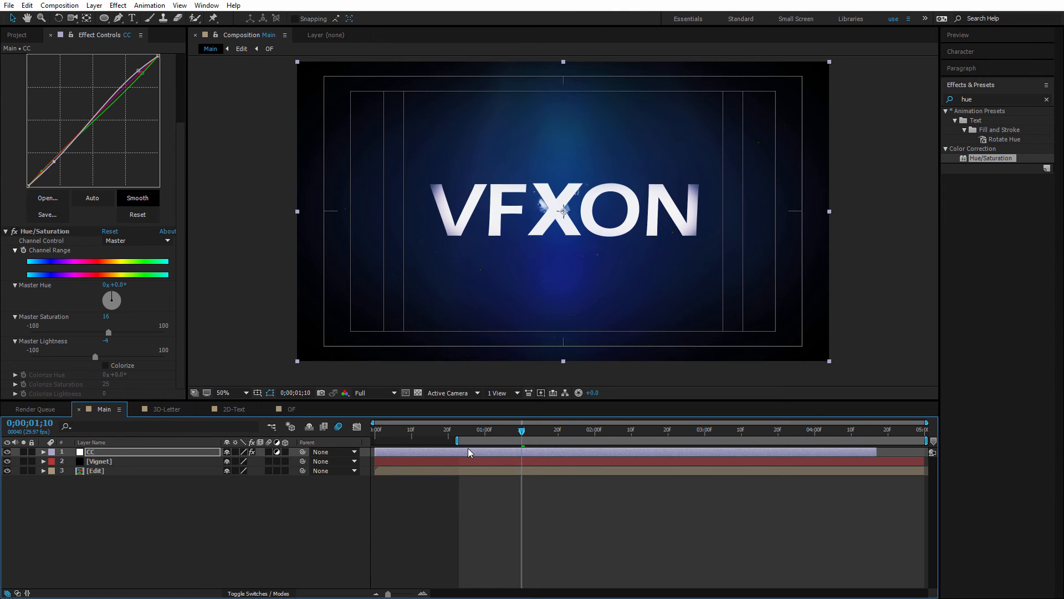
pyautogui.click(593, 461)
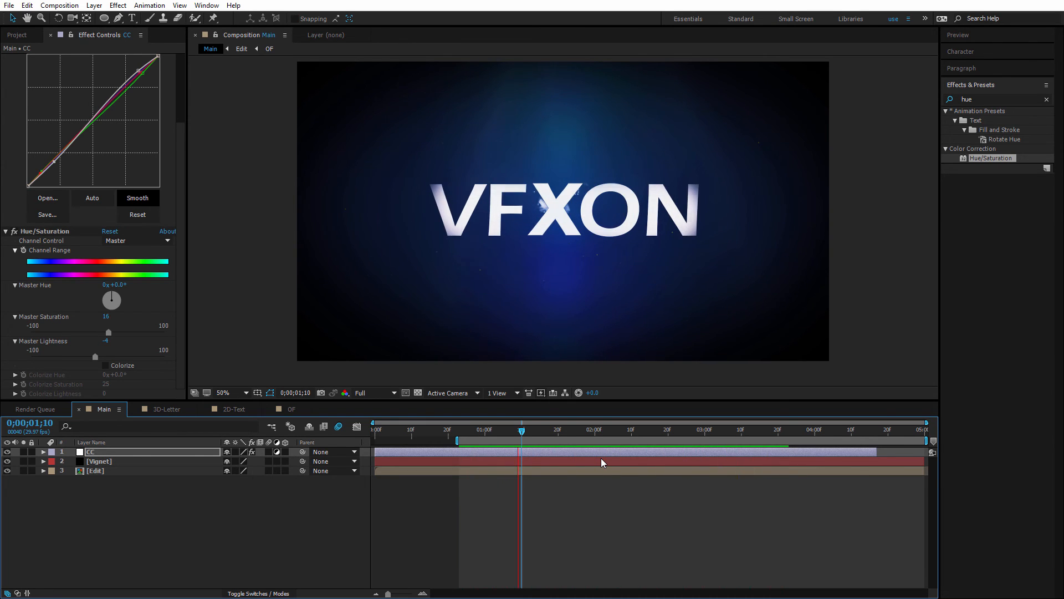
pyautogui.press('space')
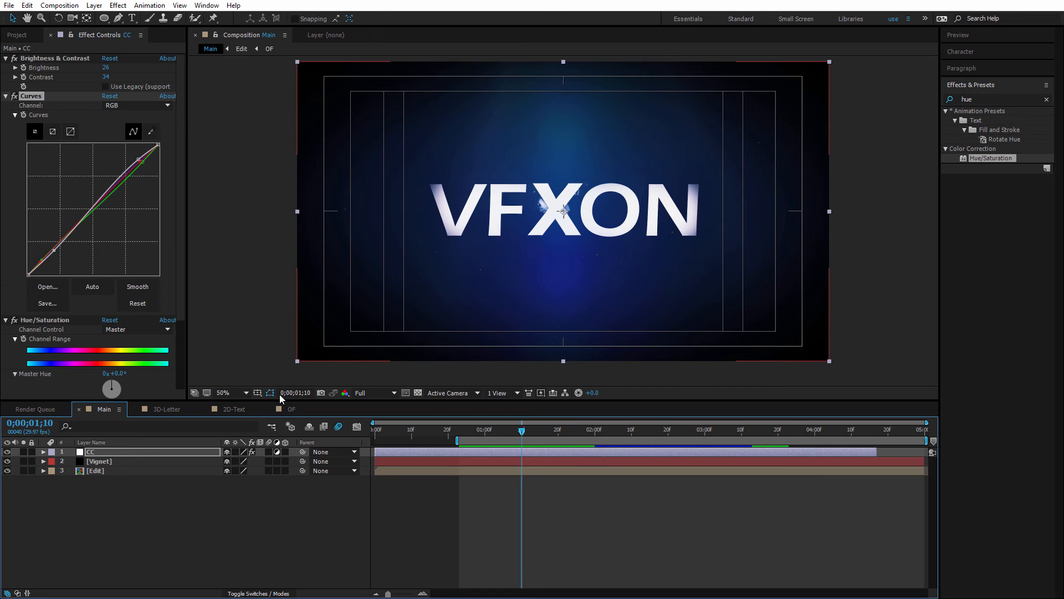
# Apply the Directional Blur effect to the Edit layer.
pyautogui.click(978, 99)
pyautogui.moveTo(979, 99); pyautogui.dragTo(960, 97)
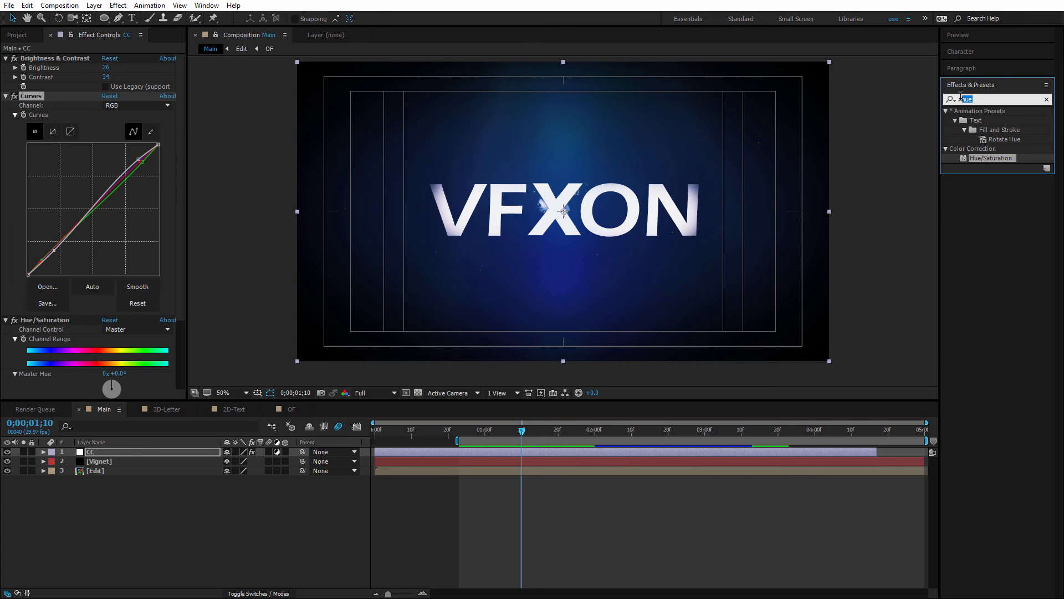
pyautogui.write('dire')
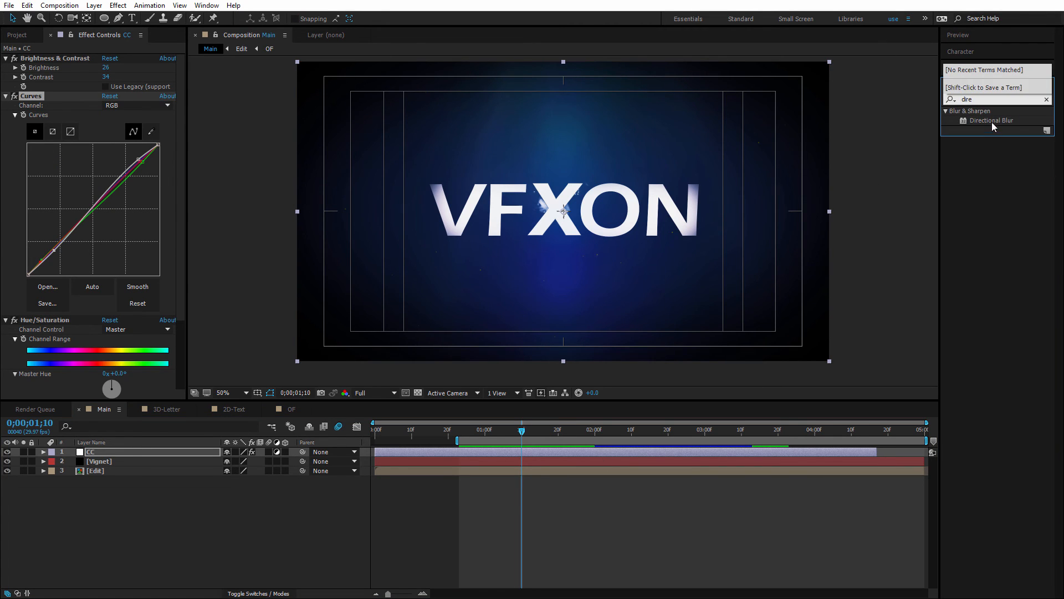
pyautogui.moveTo(1006, 121); pyautogui.dragTo(115, 478)
# Add starting keyframes for Blur Length and Position on the Edit layer at 0;00;01;06 and display only its keyframed properties.
pyautogui.moveTo(524, 433); pyautogui.dragTo(507, 435)
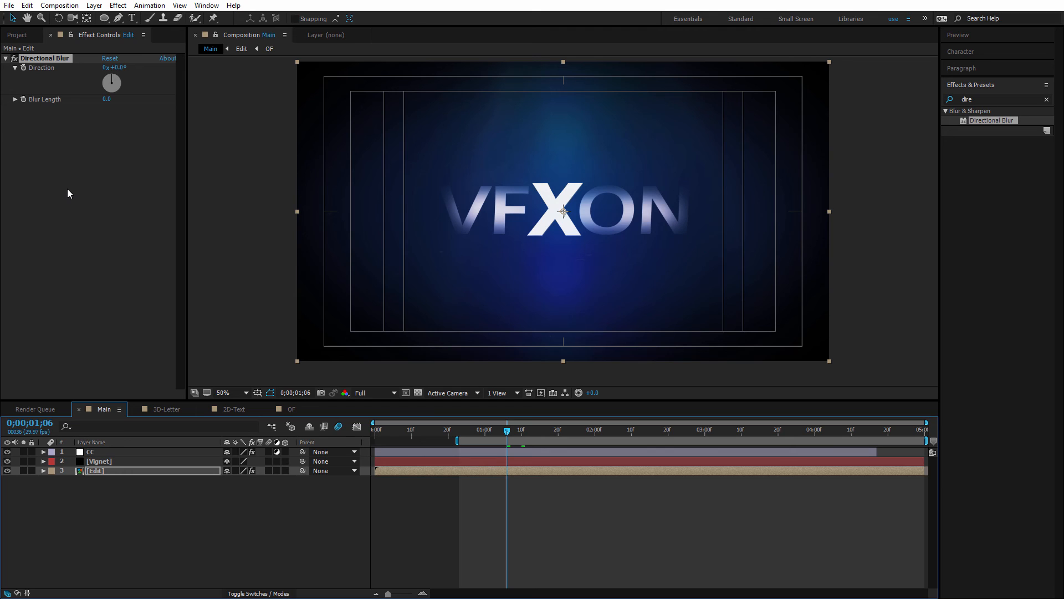
pyautogui.click(23, 100)
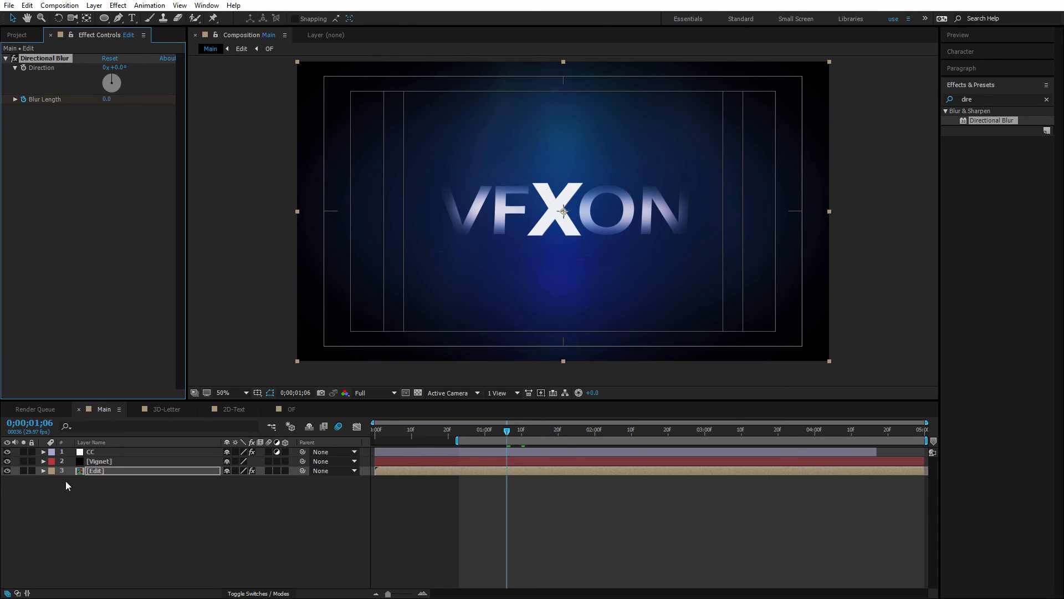
pyautogui.click(43, 471)
pyautogui.click(52, 489)
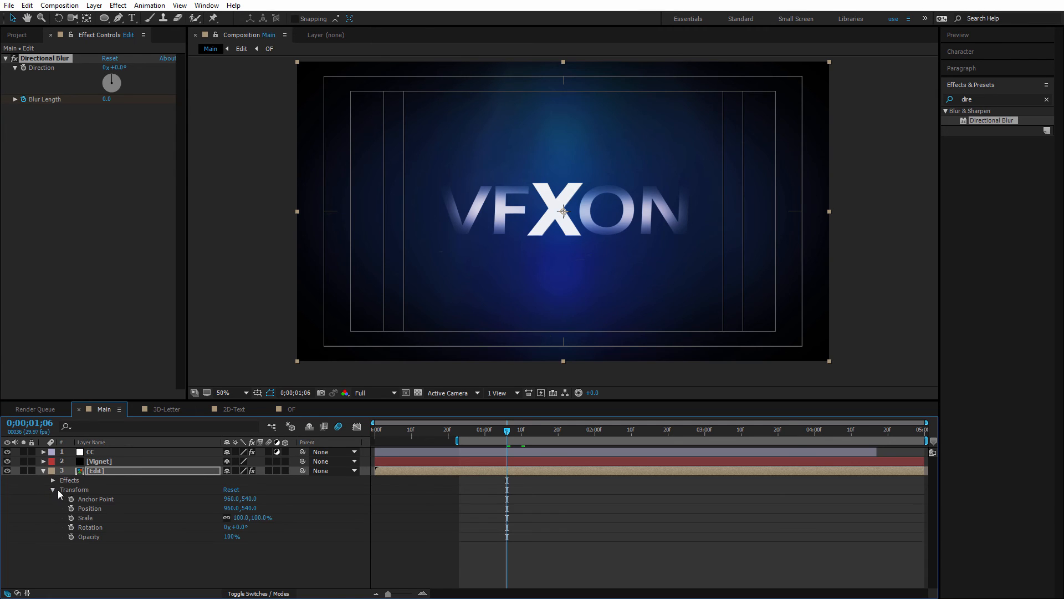
pyautogui.click(70, 508)
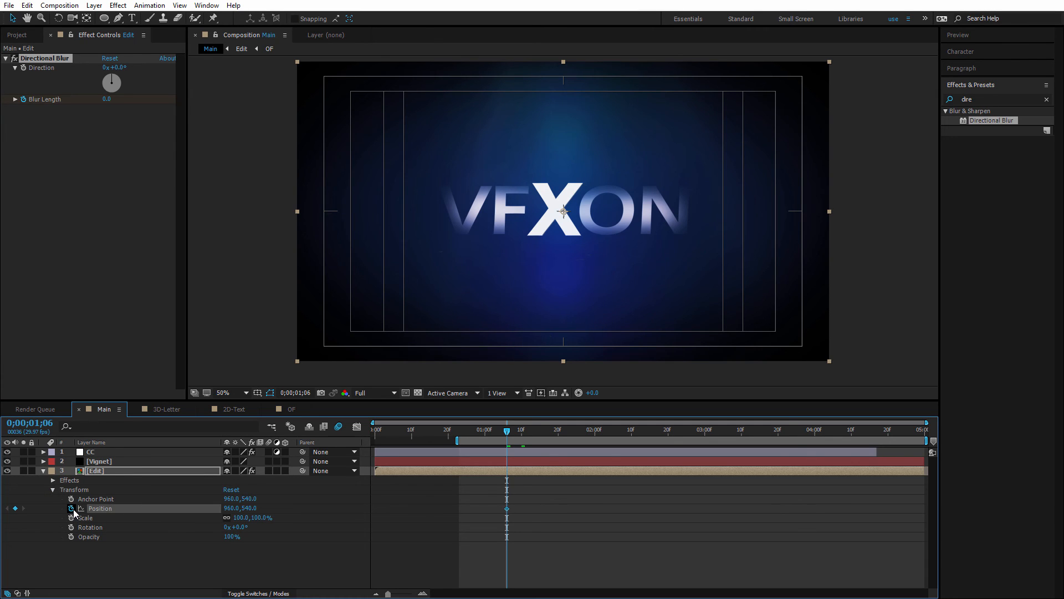
pyautogui.click(116, 474)
pyautogui.press('u')
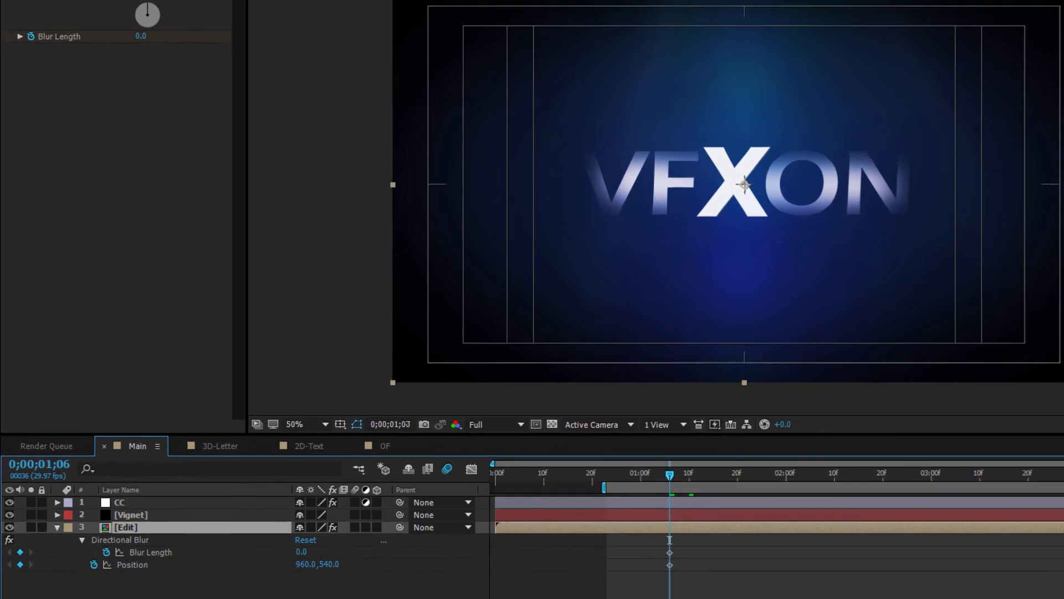
# Keyframe the Edit layer's Directional Blur at 0;00;01;08 with a Blur Length of 11.
pyautogui.press('pagedown')
pyautogui.press('pagedown')
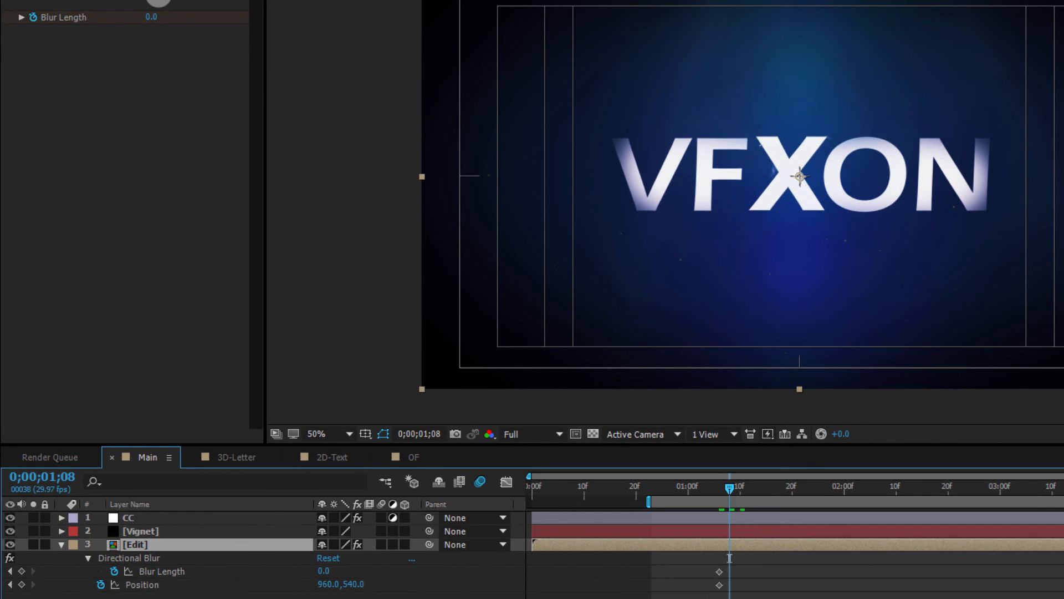
pyautogui.click(326, 571)
pyautogui.write('11')
pyautogui.press('Return')
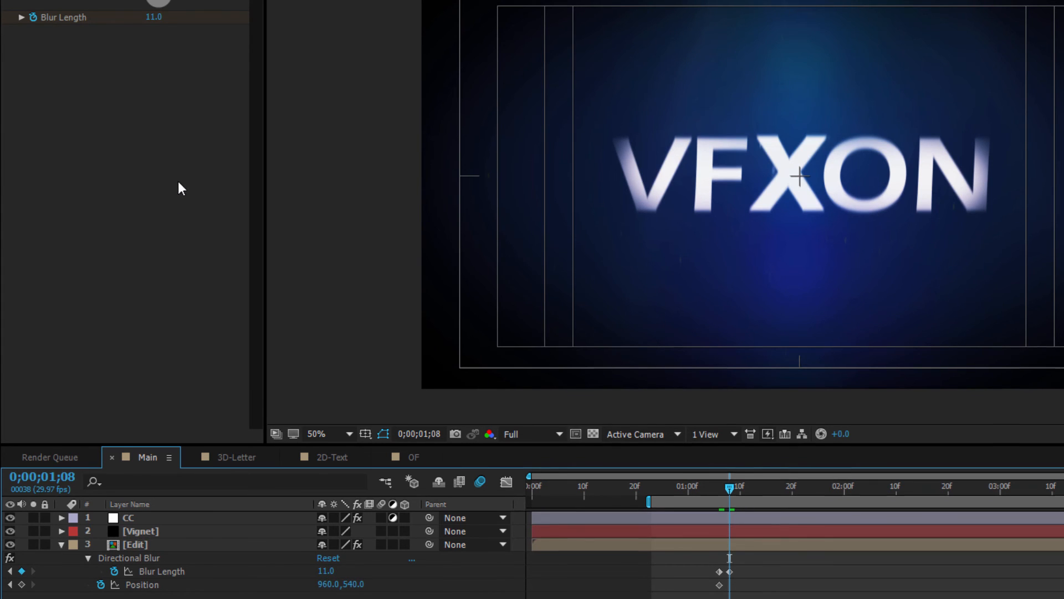
# At 0;00;01;08, keyframe the blur Direction at 90° and set the Edit layer's Position to 955, 536.
pyautogui.click(166, 66)
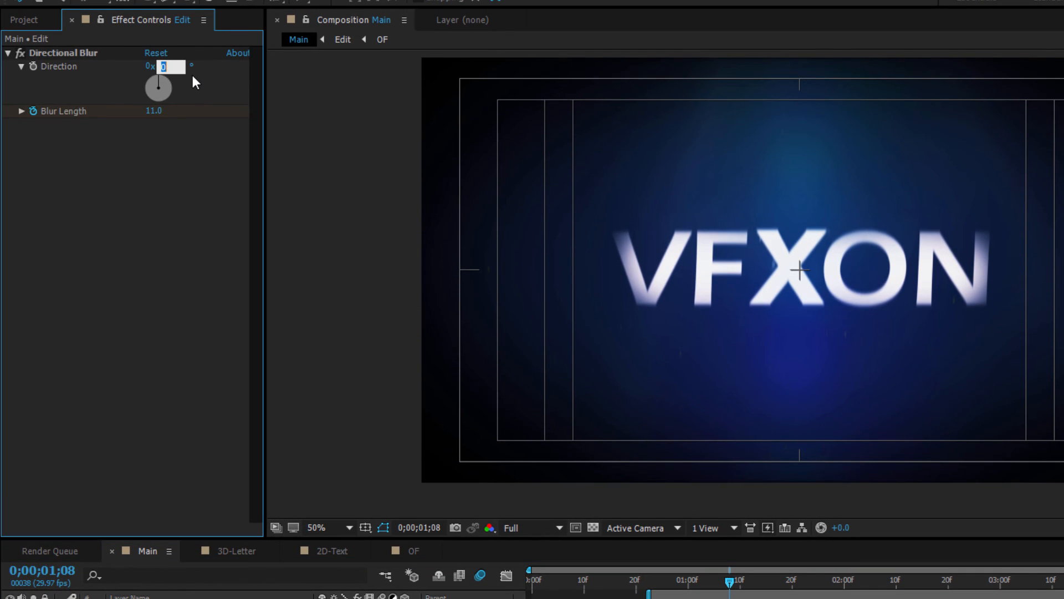
pyautogui.write('90')
pyautogui.press('Return')
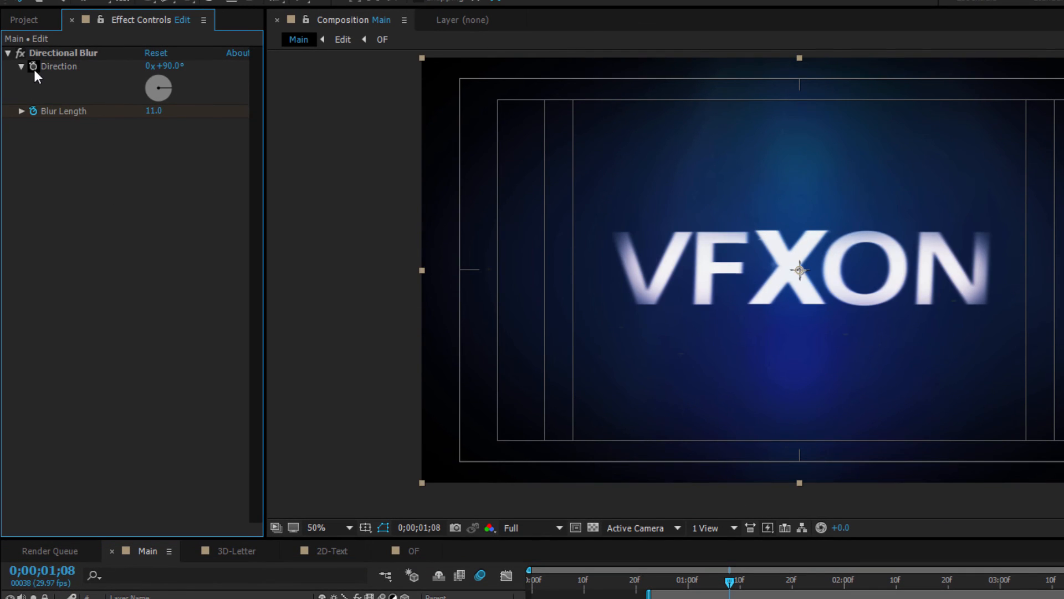
pyautogui.click(44, 53)
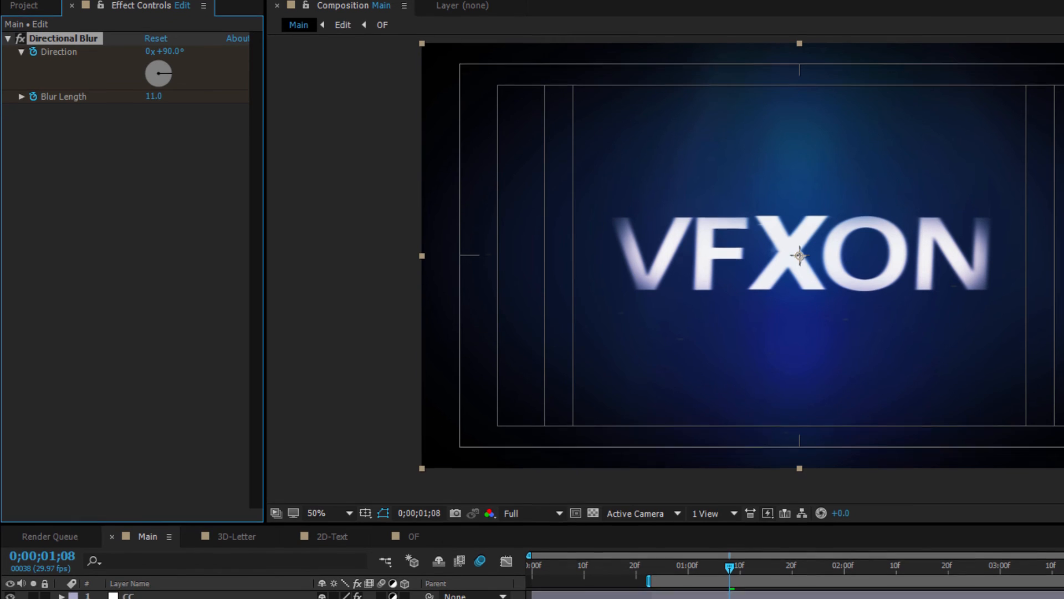
pyautogui.moveTo(324, 569); pyautogui.dragTo(317, 571)
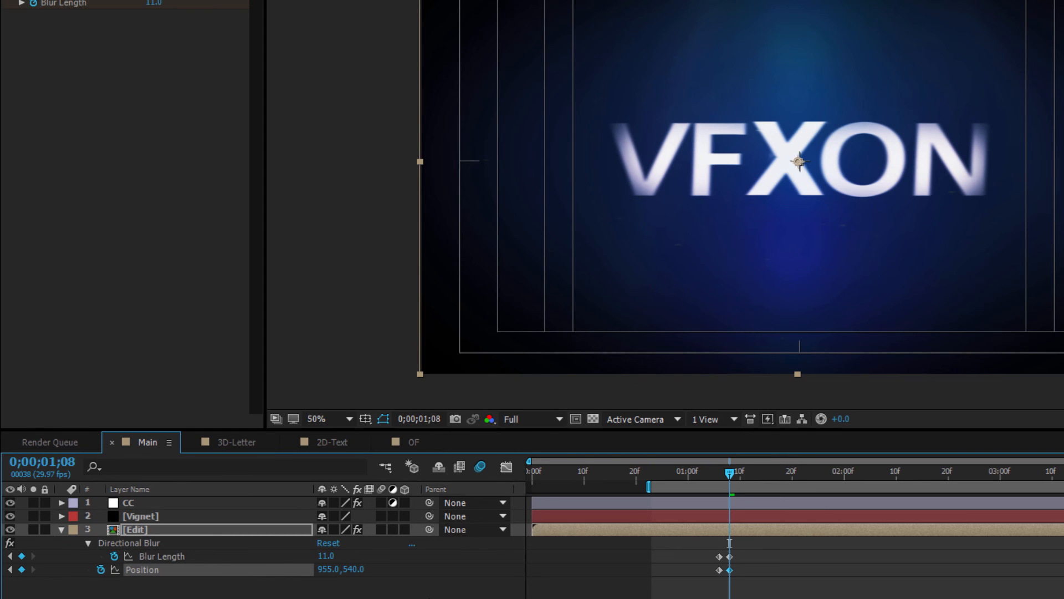
pyautogui.moveTo(351, 571); pyautogui.dragTo(348, 574)
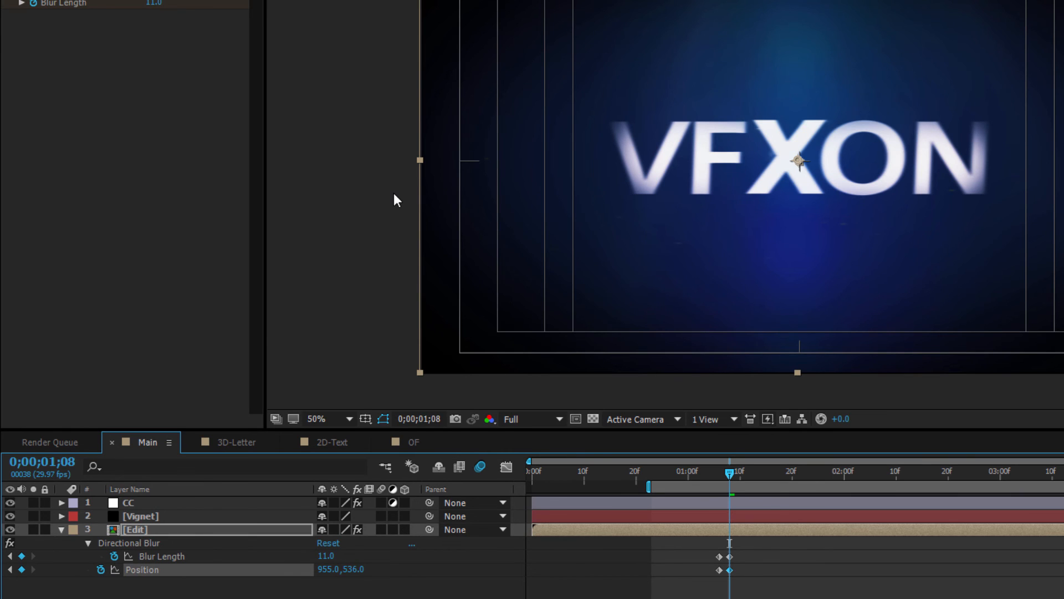
# At 0;00;01;10, set the Directional Blur's Direction to 13° and its Blur Length to 8.
pyautogui.press('pagedown')
pyautogui.press('pagedown')
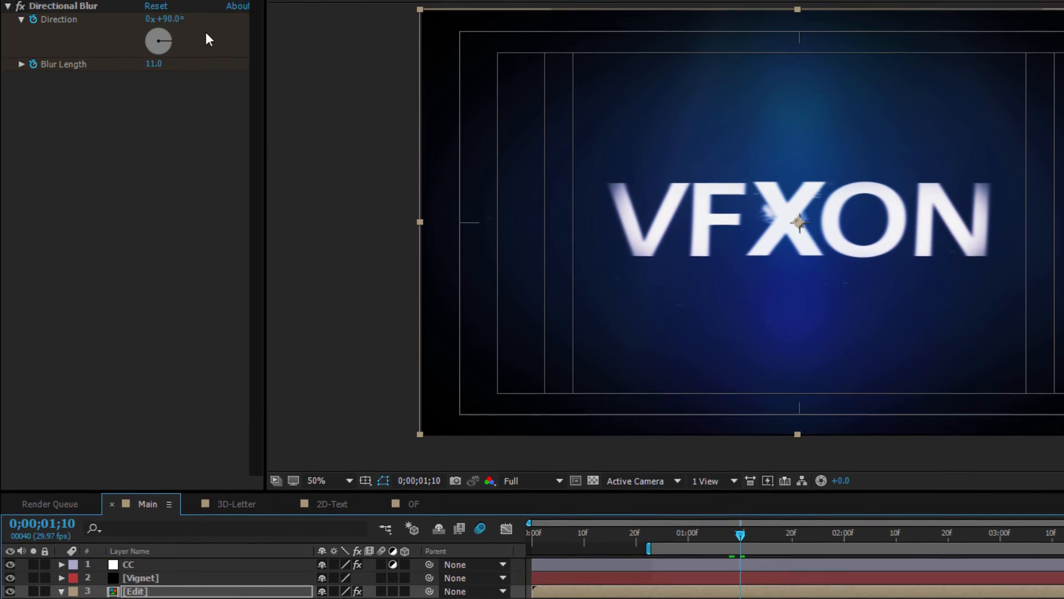
pyautogui.click(166, 55)
pyautogui.write('13')
pyautogui.press('Return')
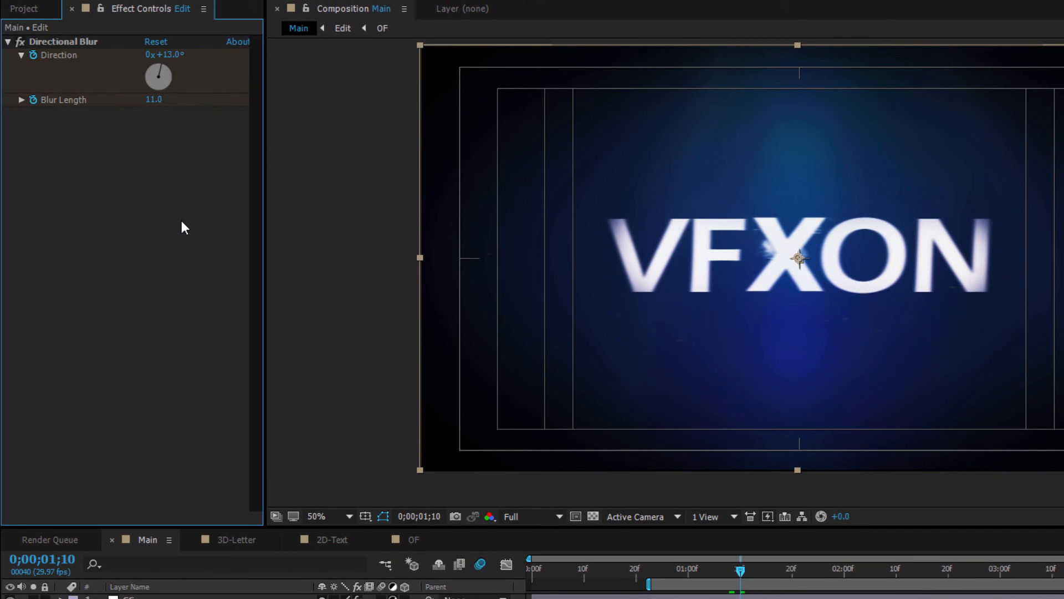
pyautogui.click(154, 103)
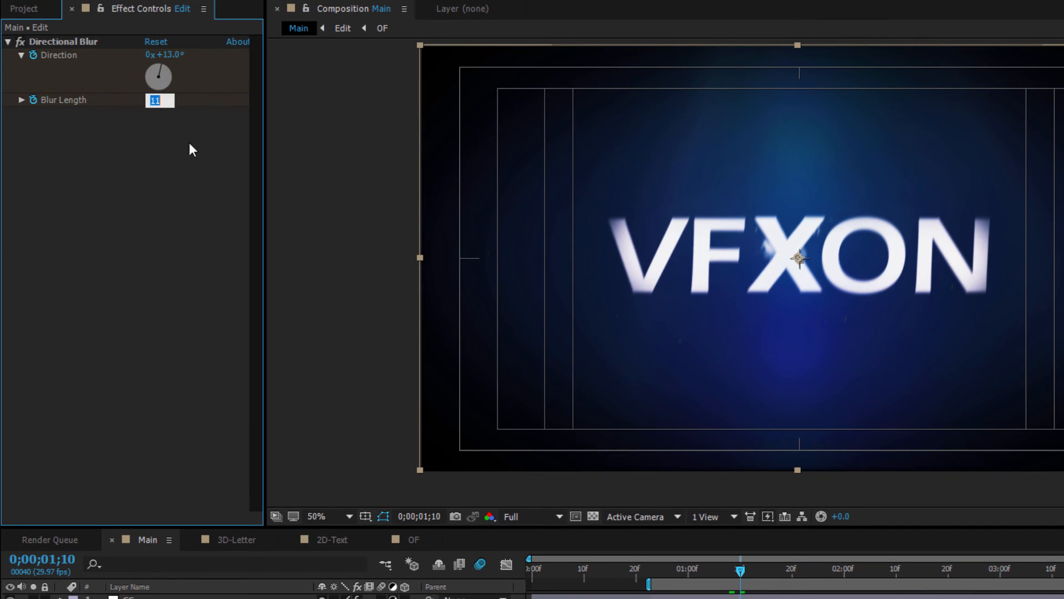
pyautogui.write('8')
pyautogui.press('Return')
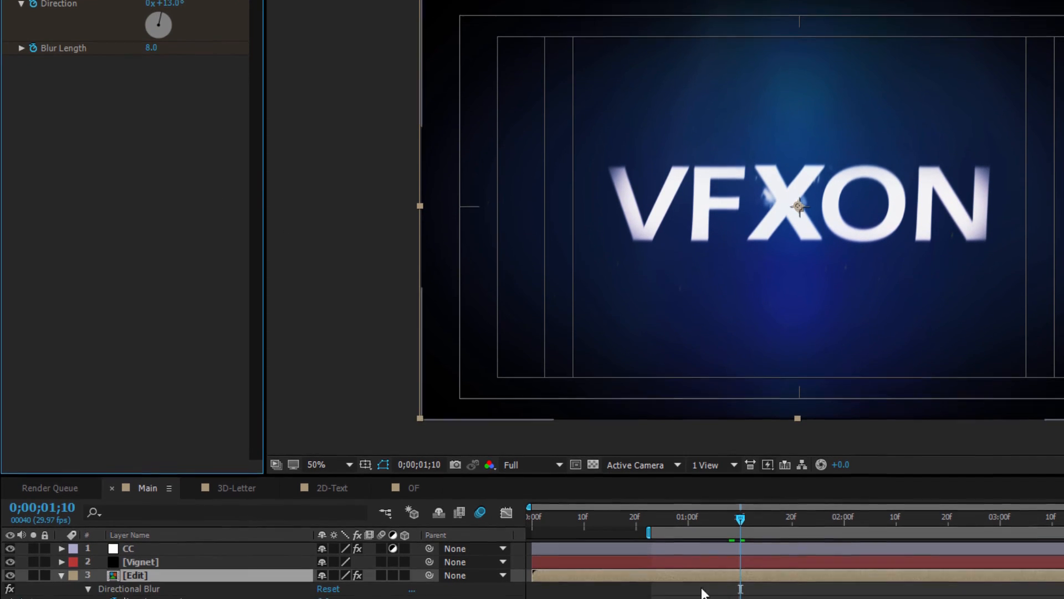
# Copy the Edit layer's first Position keyframe to 0;00;01;10 and change the copy to 963, 545.
pyautogui.click(720, 582)
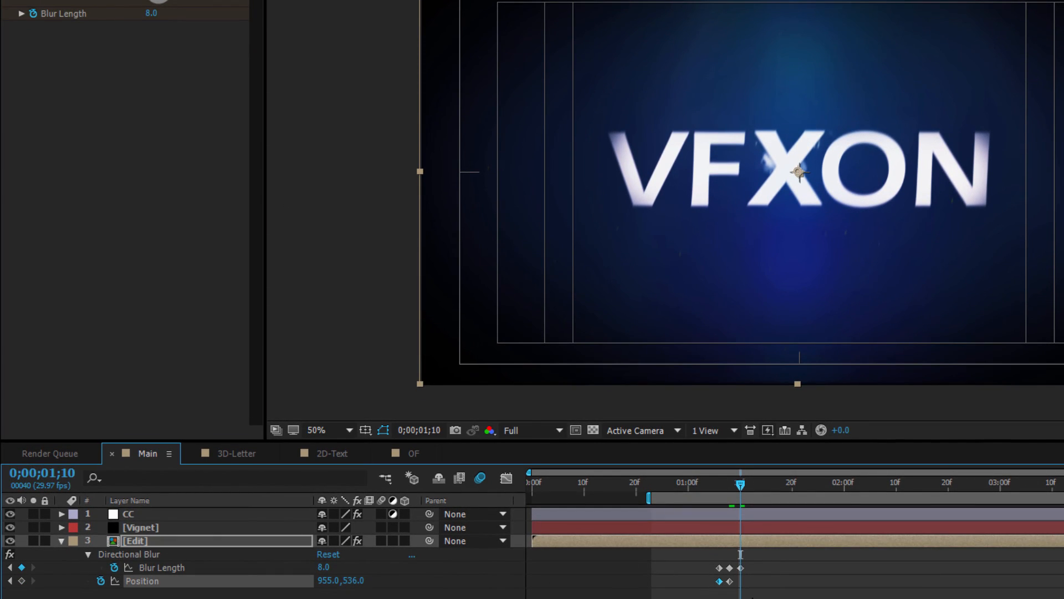
pyautogui.hotkey('ctrl', 'c')
pyautogui.hotkey('ctrl', 'v')
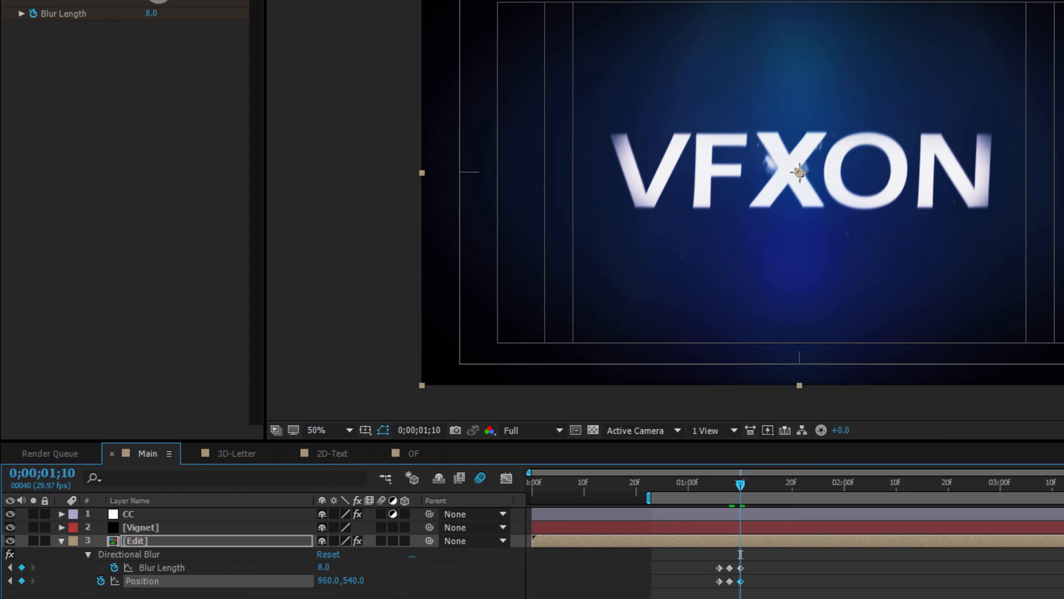
pyautogui.moveTo(326, 580); pyautogui.dragTo(353, 581)
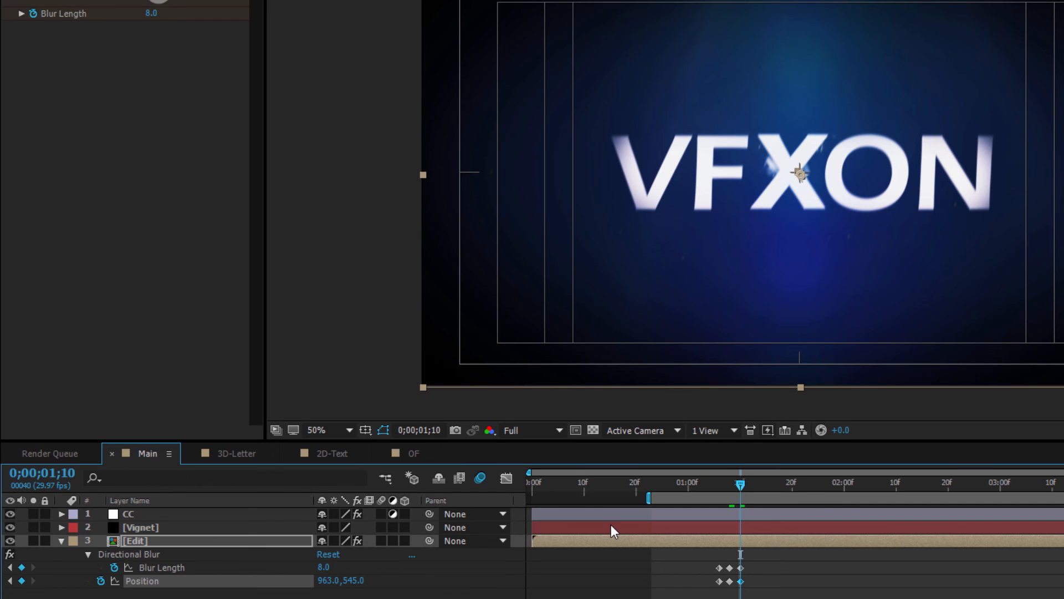
# At 0;00;01;12, set Blur Length to 0 and paste the copied original Position keyframe of 960, 540.
pyautogui.press('pagedown')
pyautogui.press('pagedown')
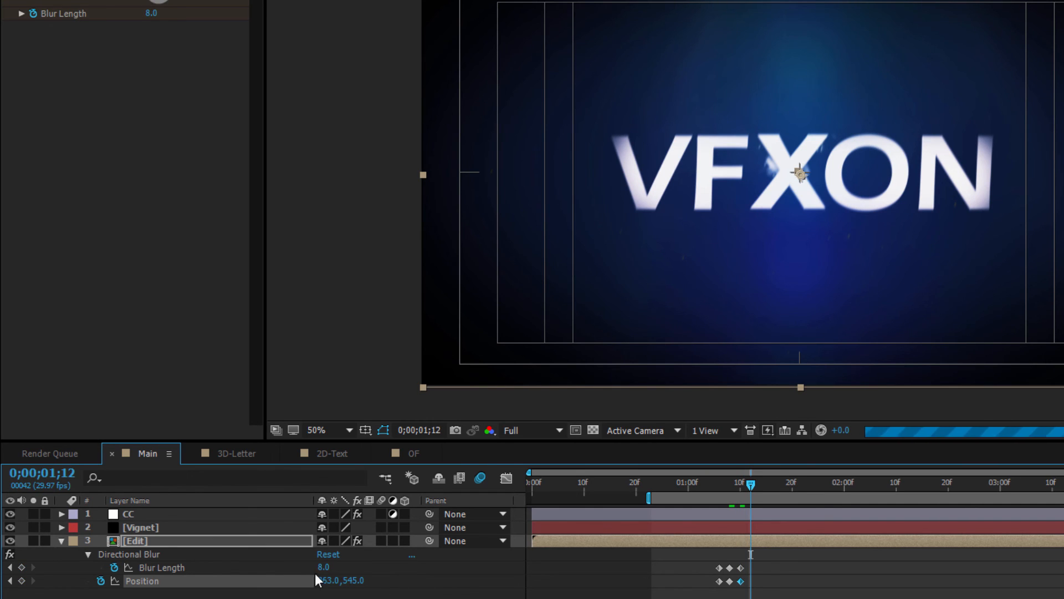
pyautogui.click(324, 566)
pyautogui.write('0')
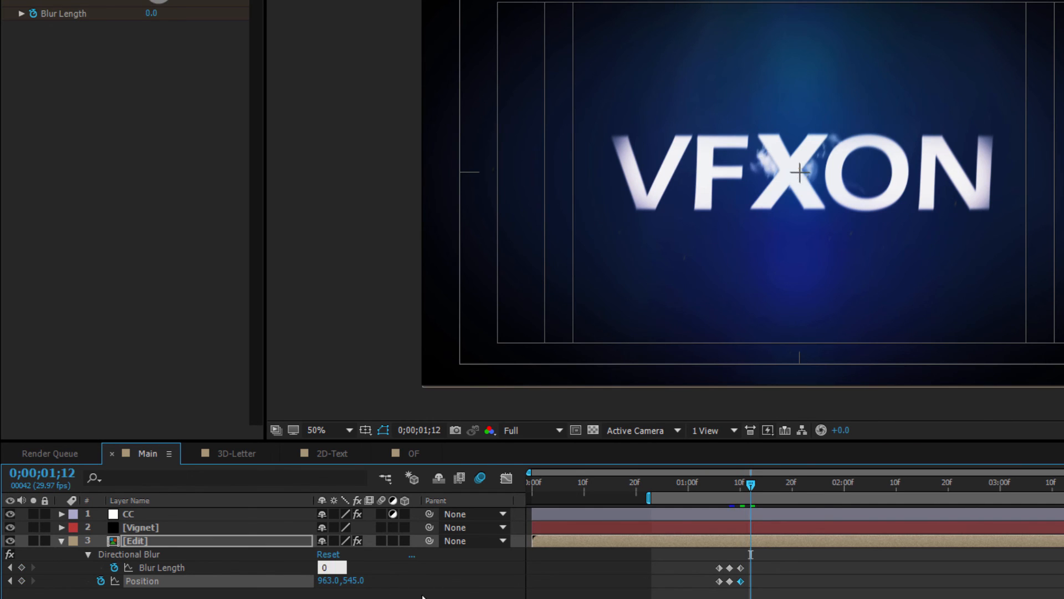
pyautogui.press('Return')
pyautogui.click(719, 580)
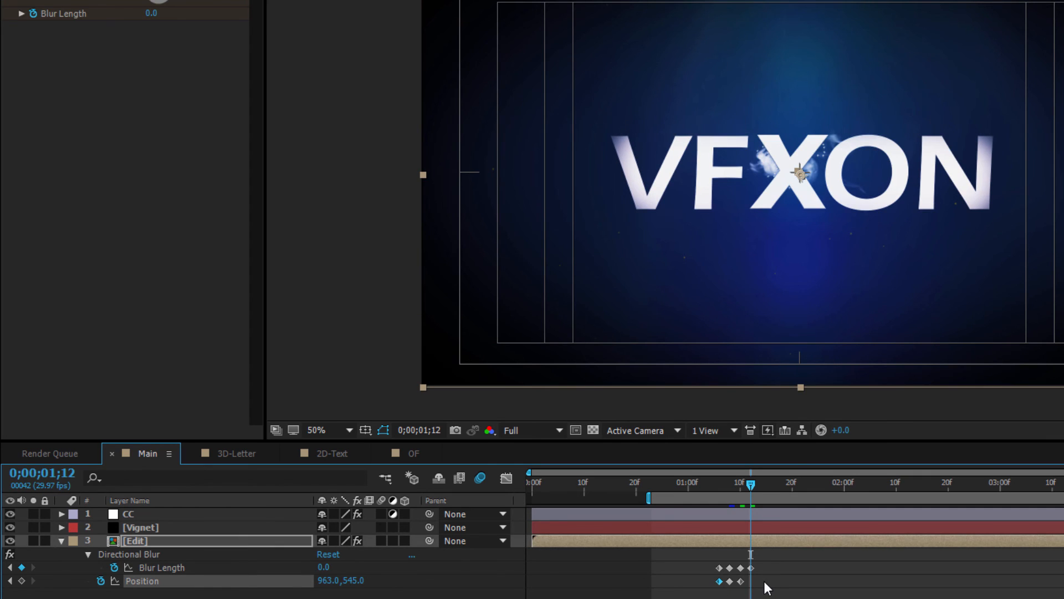
pyautogui.hotkey('ctrl', 'v')
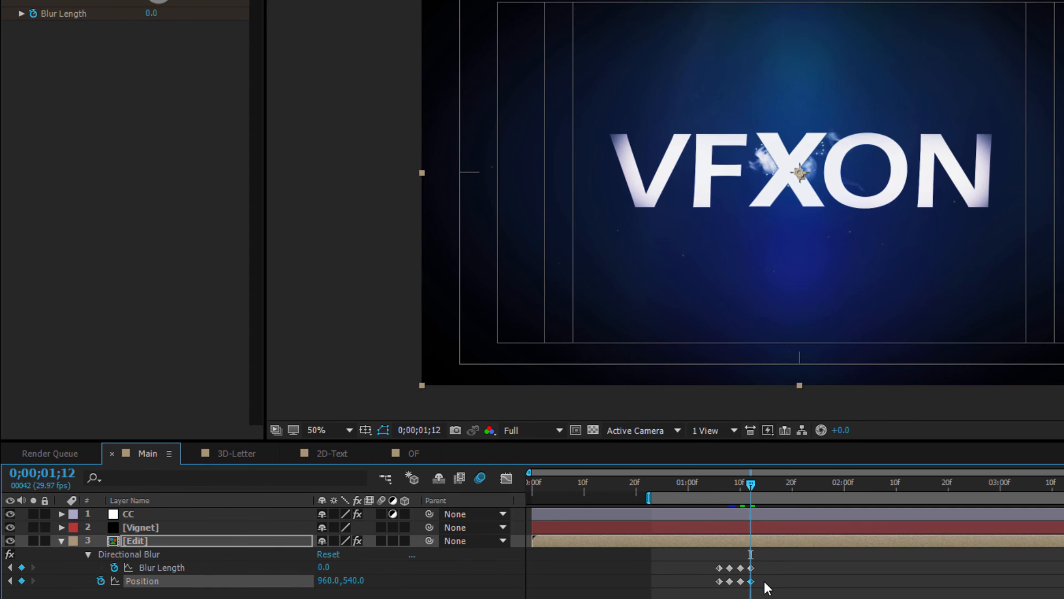
# Check the Edit layer's keyframed properties, collapse the layer, and preview the camera-shake and blur animation.
pyautogui.press('u')
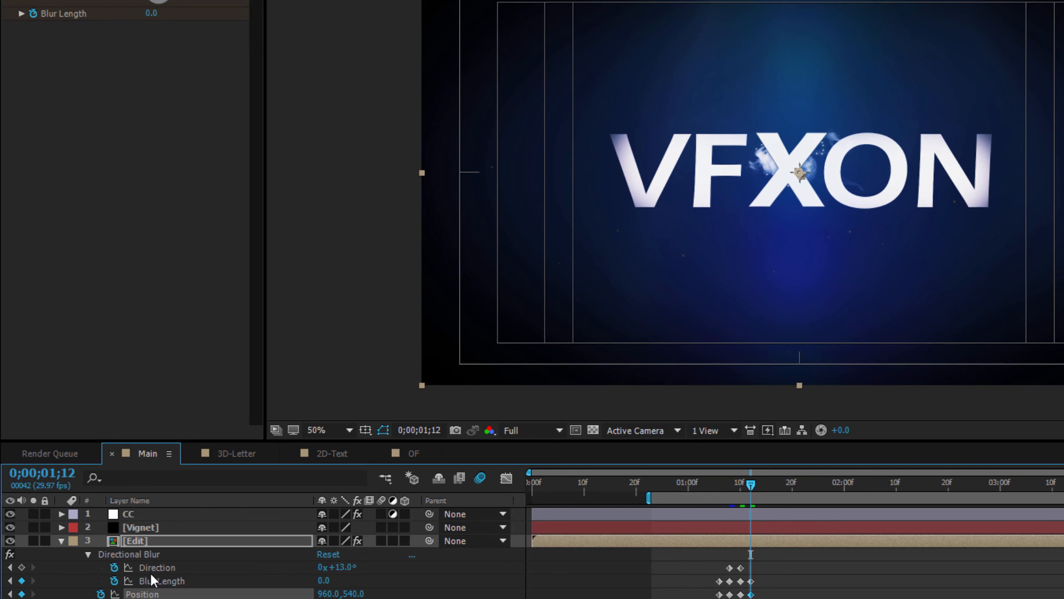
pyautogui.click(61, 541)
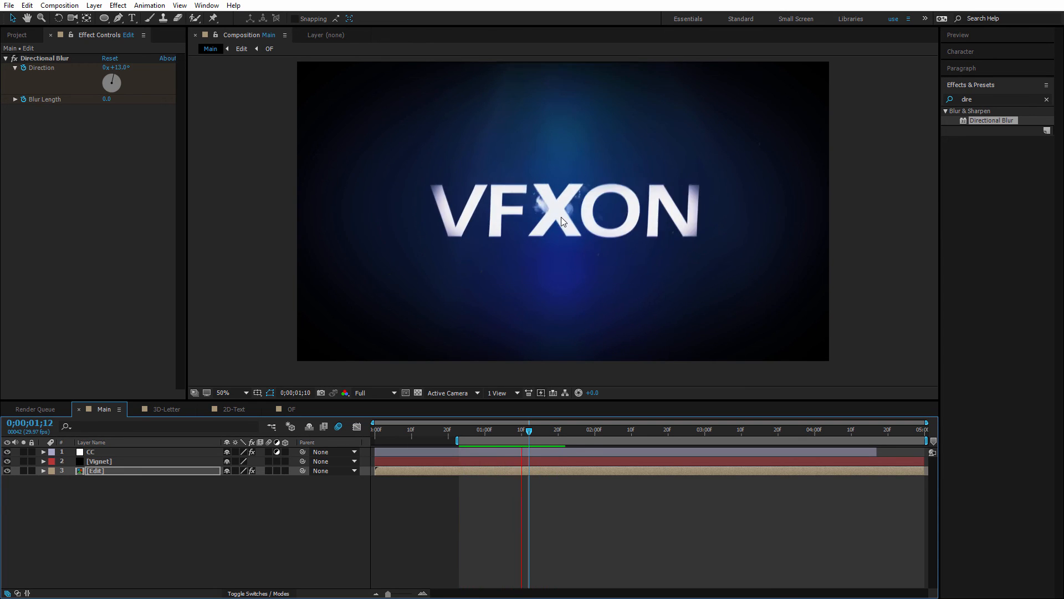
pyautogui.press('space')
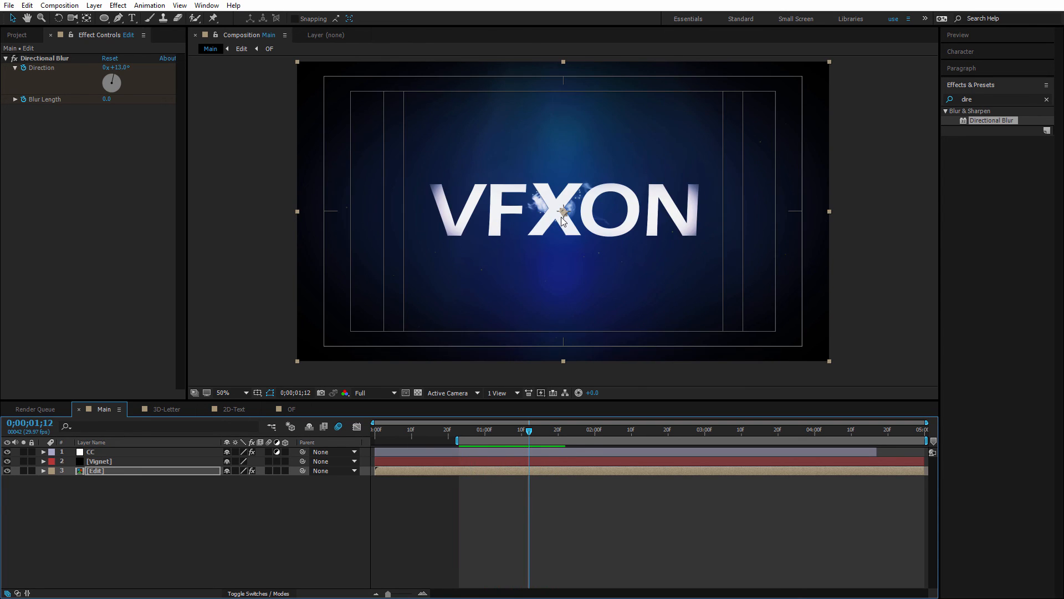
# Open the BG composition nested inside Edit and set the Ellipse tool's fill color to 1A2C57.
pyautogui.doubleClick(94, 471)
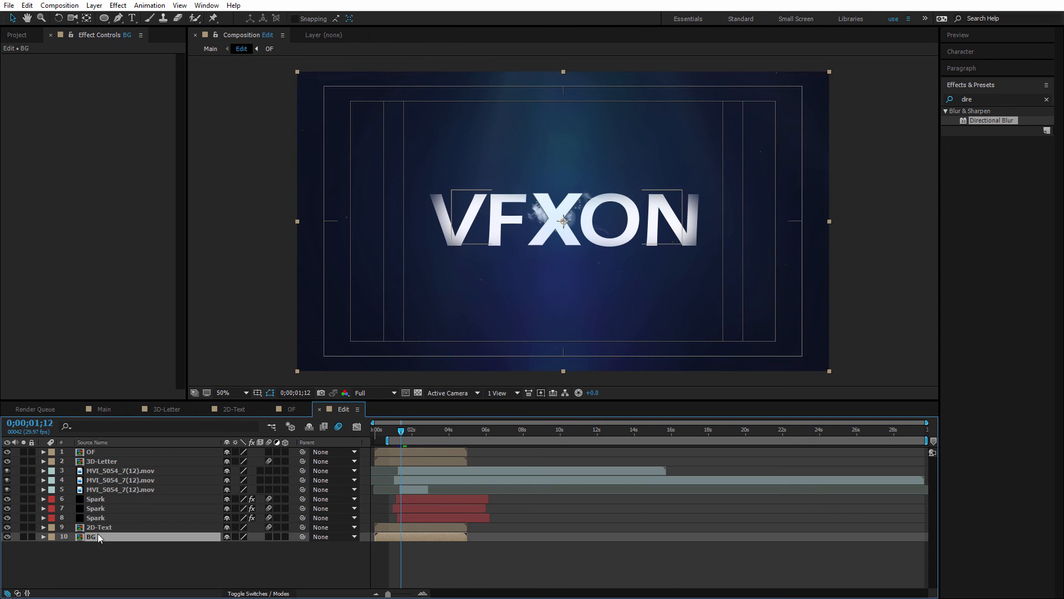
pyautogui.doubleClick(96, 534)
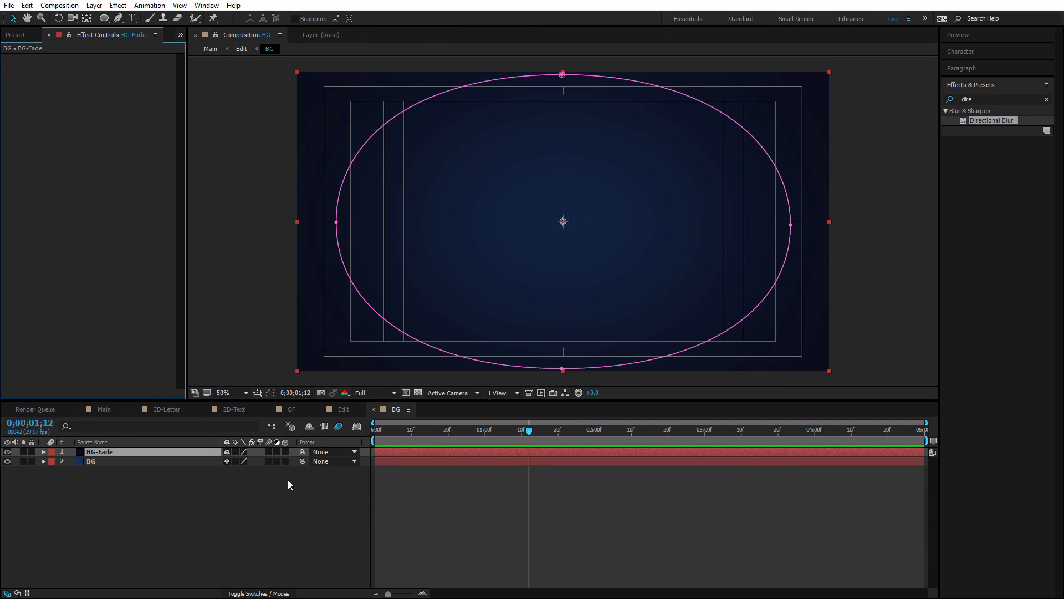
pyautogui.click(213, 521)
pyautogui.moveTo(104, 18)
pyautogui.mouseDown()
pyautogui.moveTo(135, 45)
pyautogui.moveTo(150, 41)
pyautogui.mouseUp()
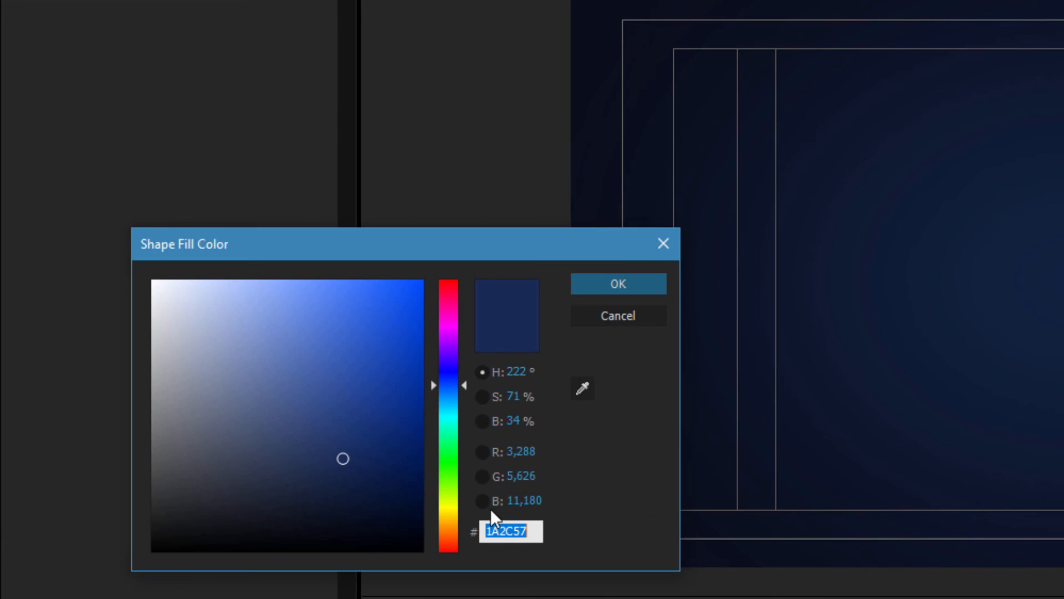
pyautogui.click(530, 526)
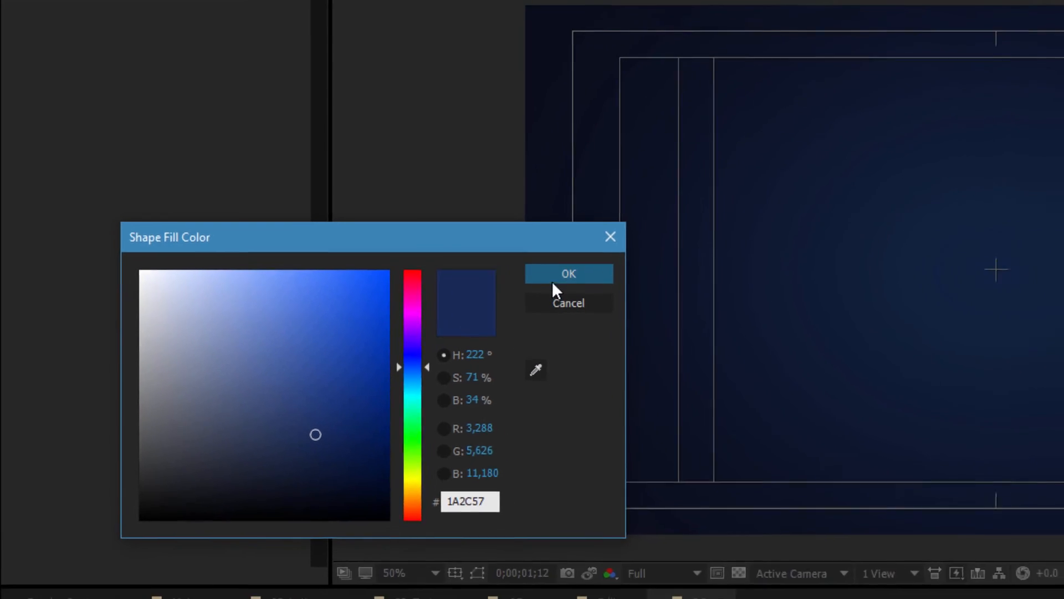
pyautogui.click(618, 283)
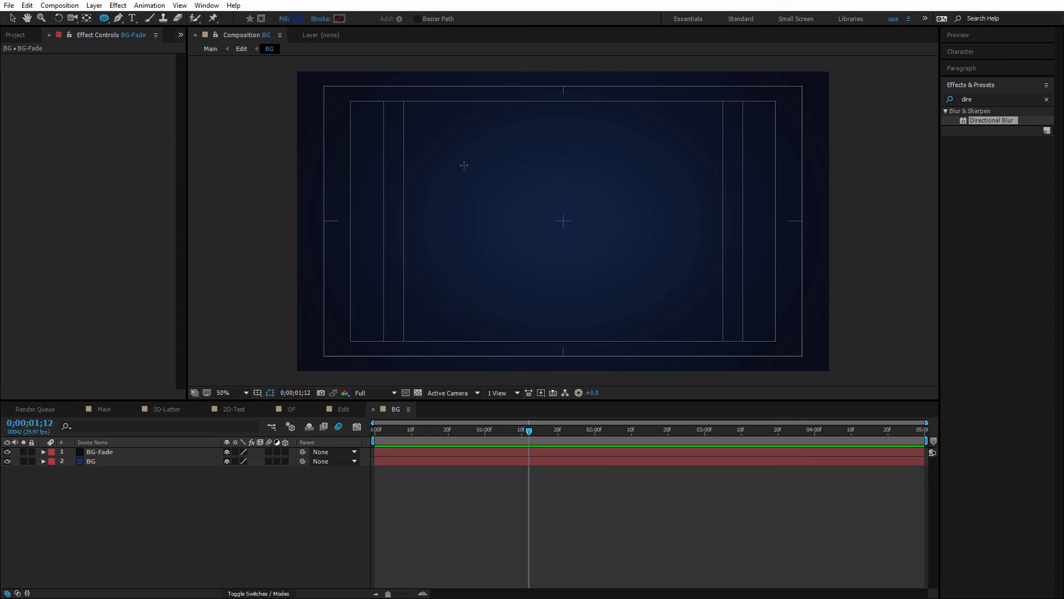
# Draw a perfect circle as tall as the title-safe area and center it in the BG composition.
pyautogui.moveTo(457, 156); pyautogui.dragTo(658, 357)
pyautogui.moveTo(659, 259); pyautogui.dragTo(698, 277)
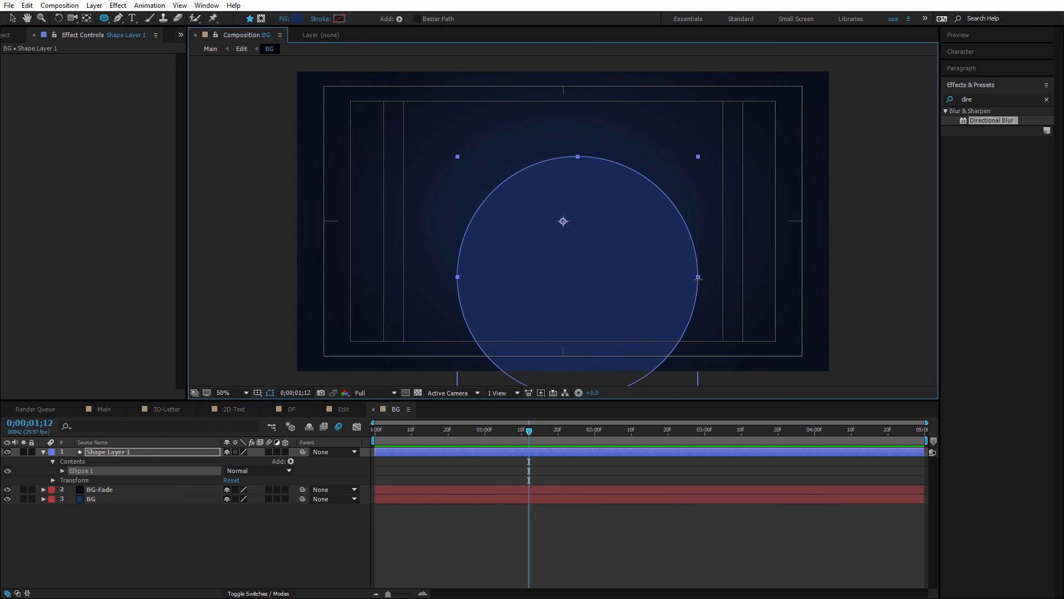
pyautogui.click(12, 17)
pyautogui.moveTo(622, 253); pyautogui.dragTo(608, 193)
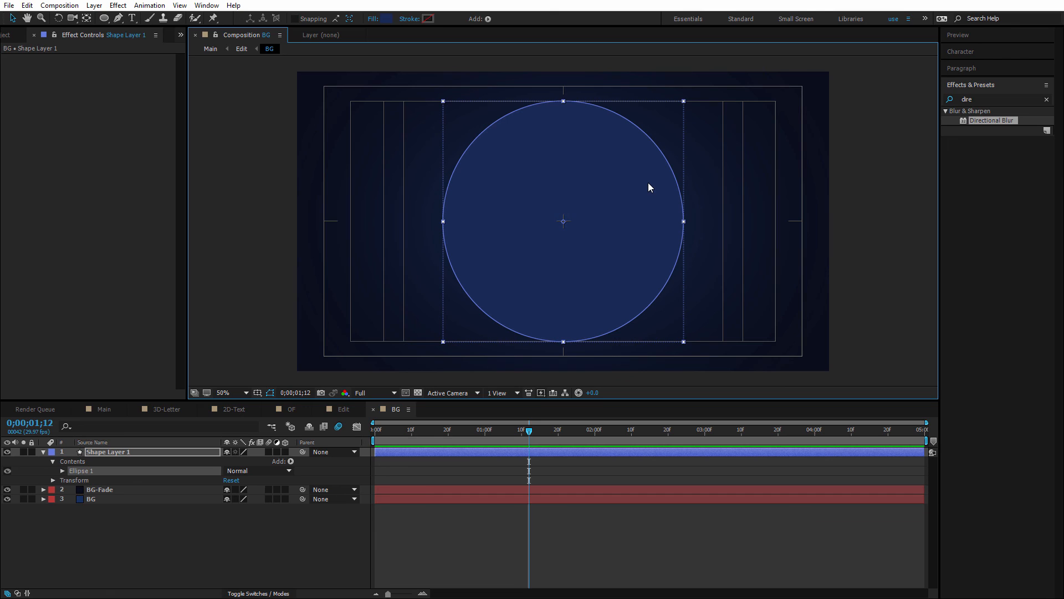
# Duplicate the circle's shape layer twice.
pyautogui.click(134, 451)
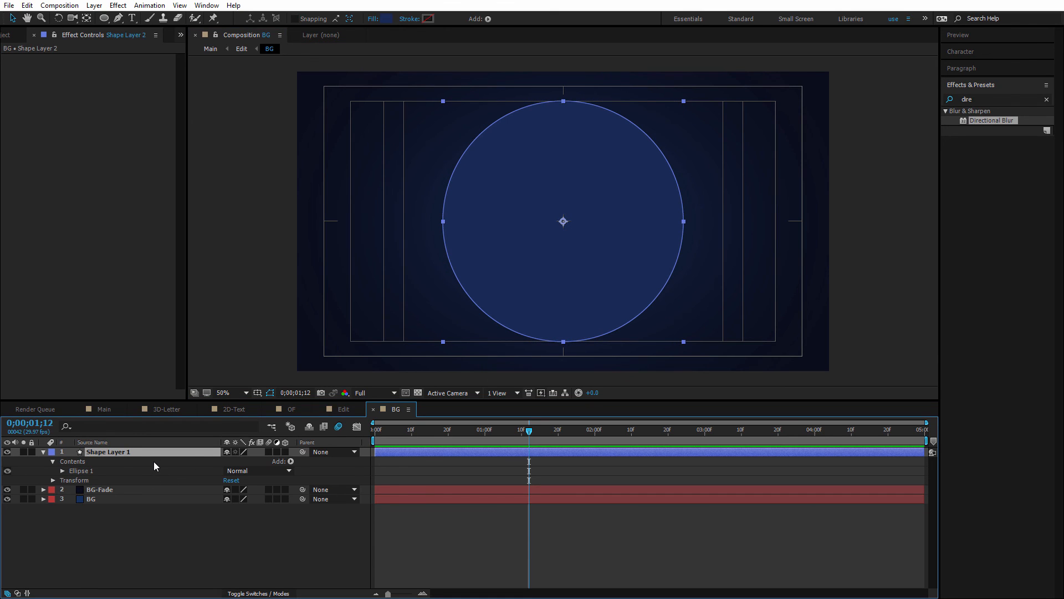
pyautogui.hotkey('ctrl', 'd')
pyautogui.hotkey('ctrl', 'd')
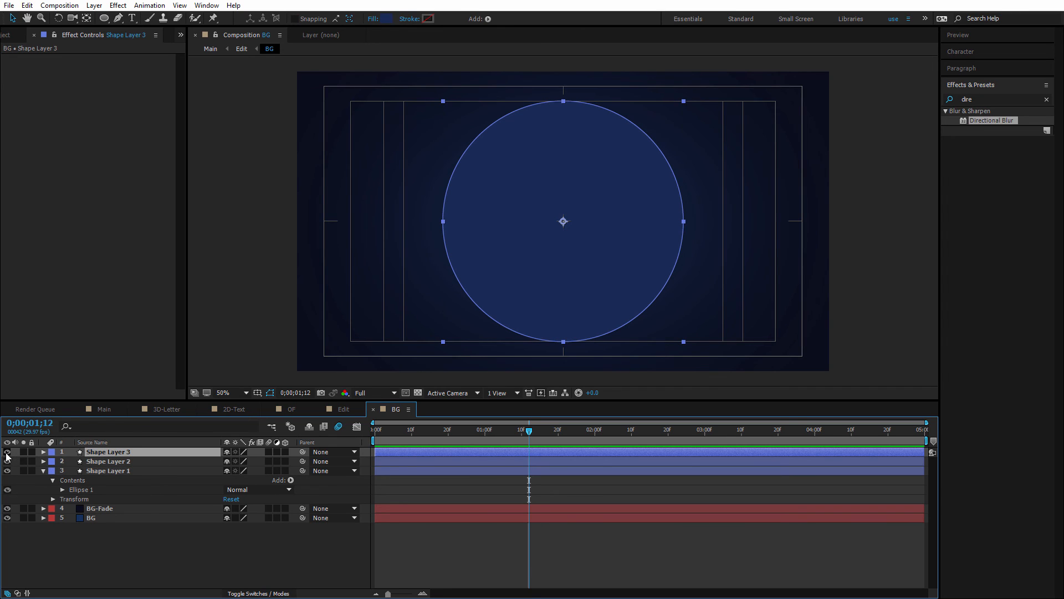
# Hide and delete the two duplicate circle layers, Shape Layer 2 and Shape Layer 3.
pyautogui.moveTo(7, 454); pyautogui.dragTo(7, 461)
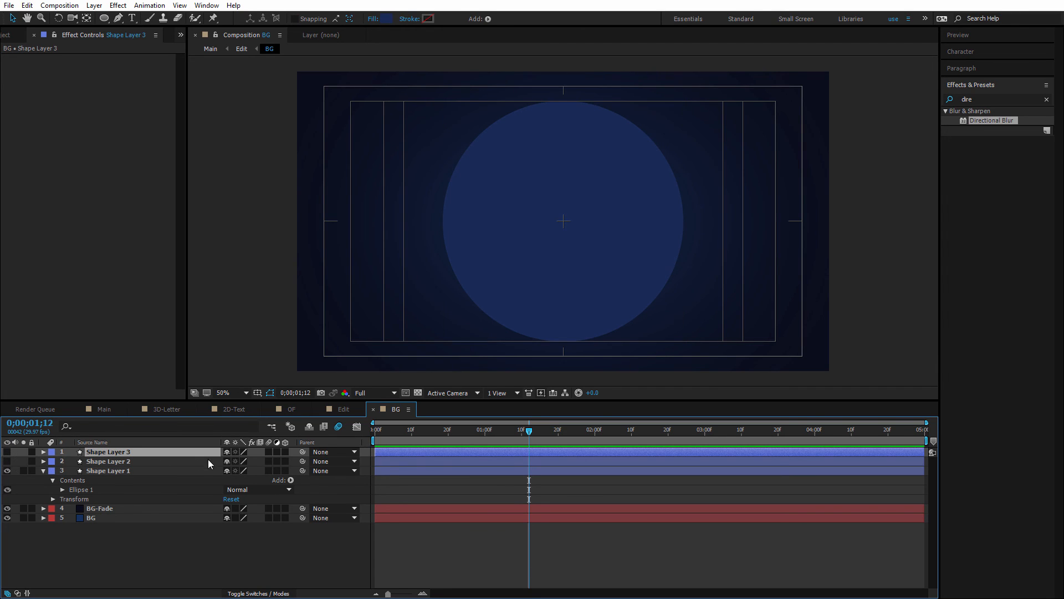
pyautogui.click(43, 470)
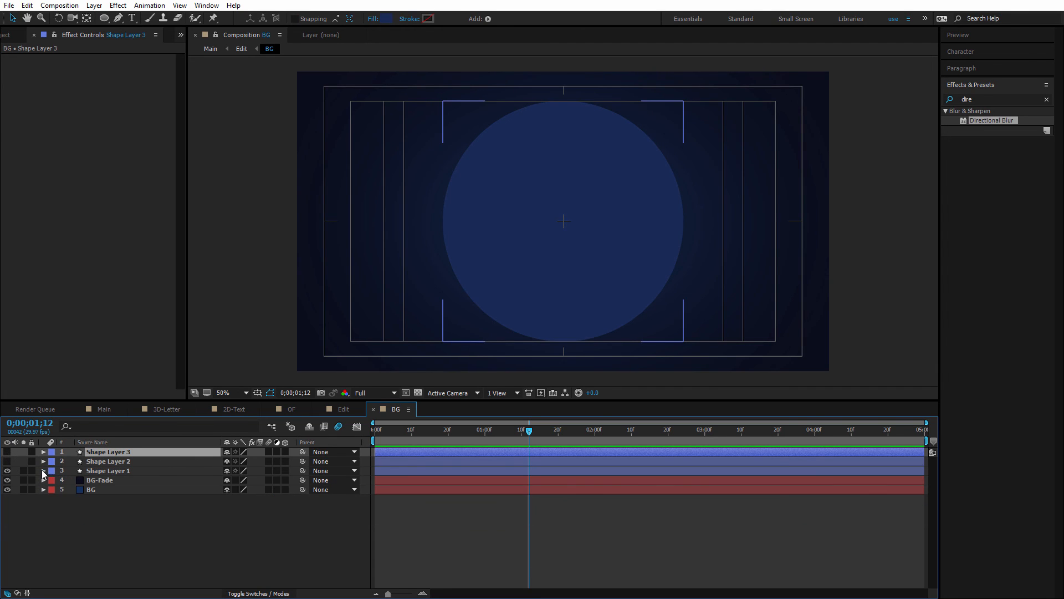
pyautogui.click(43, 470)
pyautogui.click(105, 460)
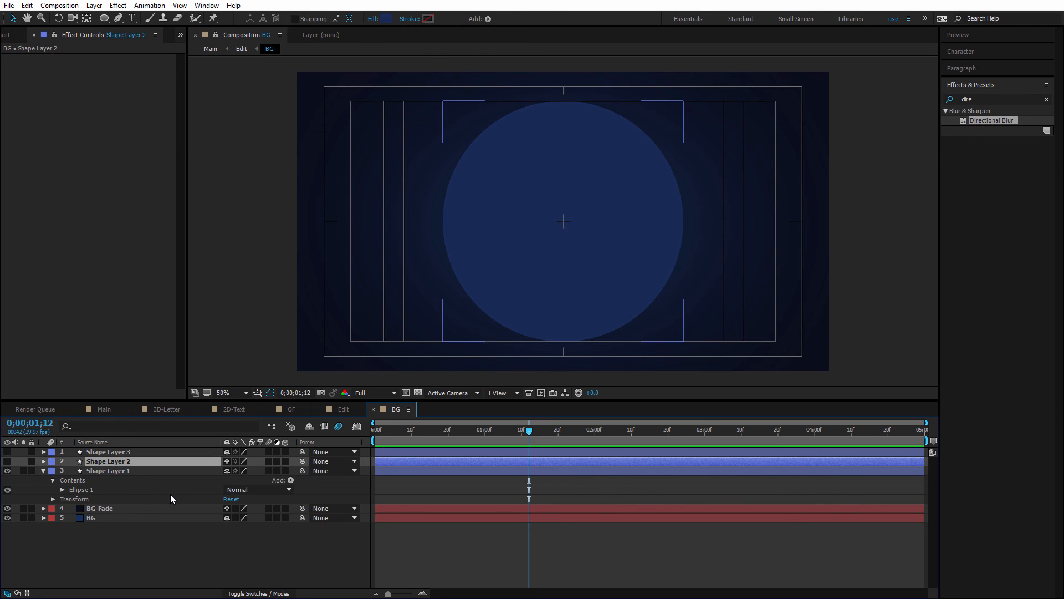
pyautogui.click(121, 454)
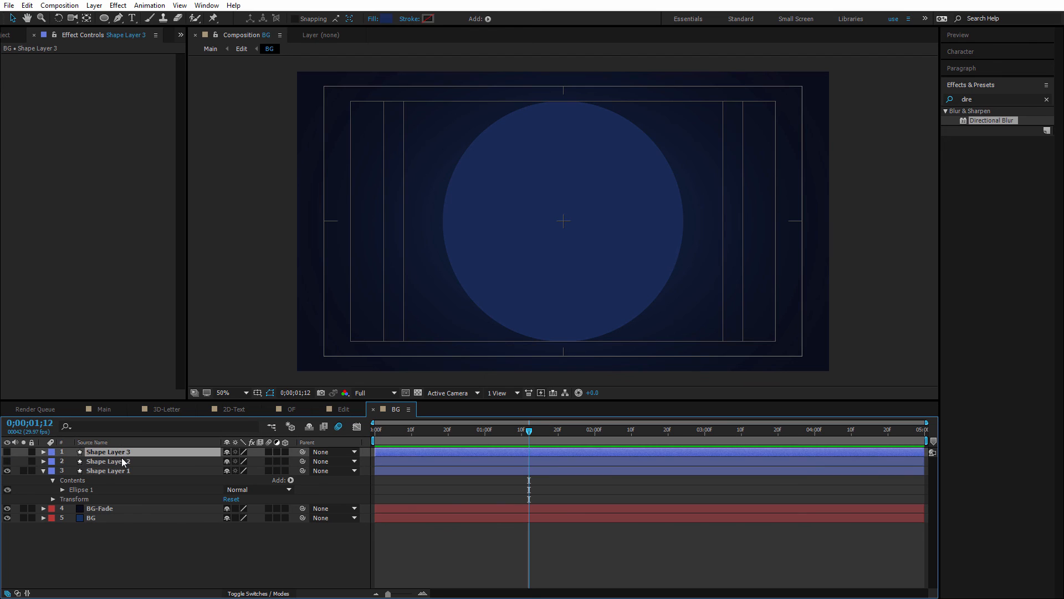
pyautogui.keyDown('ctrl'); pyautogui.click(123, 462); pyautogui.keyUp('ctrl')
pyautogui.press('Delete')
# Expand Shape Layer 1's transform properties and move the current time to 0;00;01;03, checking that frame in the Edit composition.
pyautogui.click(117, 454)
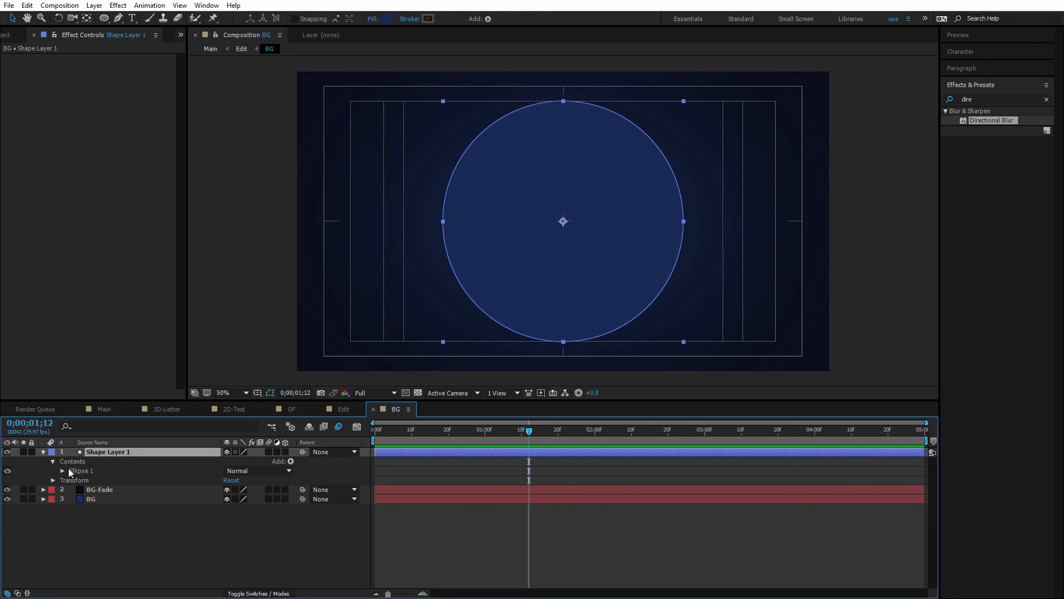
pyautogui.click(53, 480)
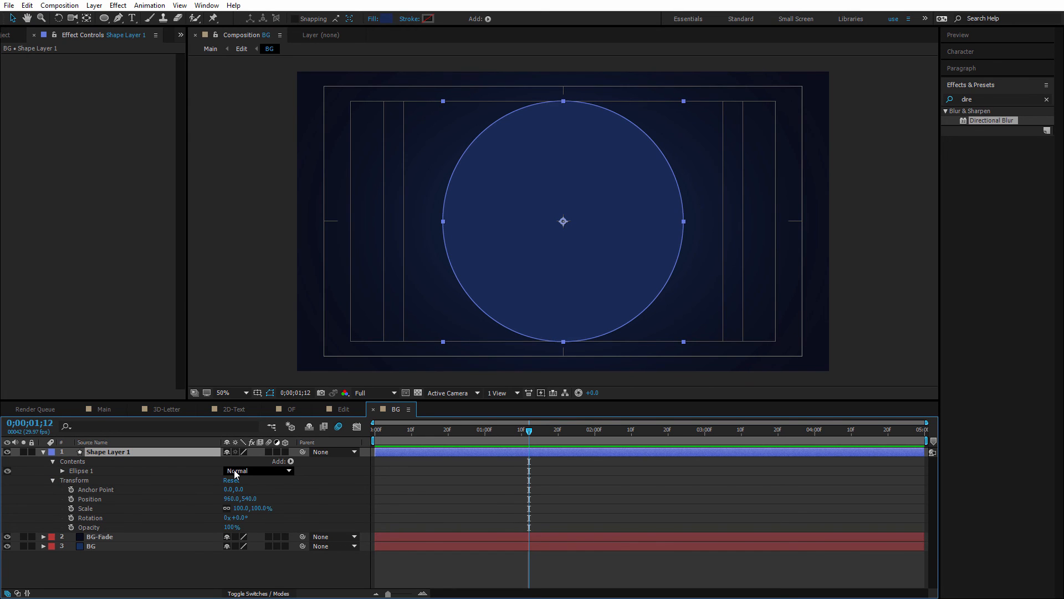
pyautogui.click(495, 432)
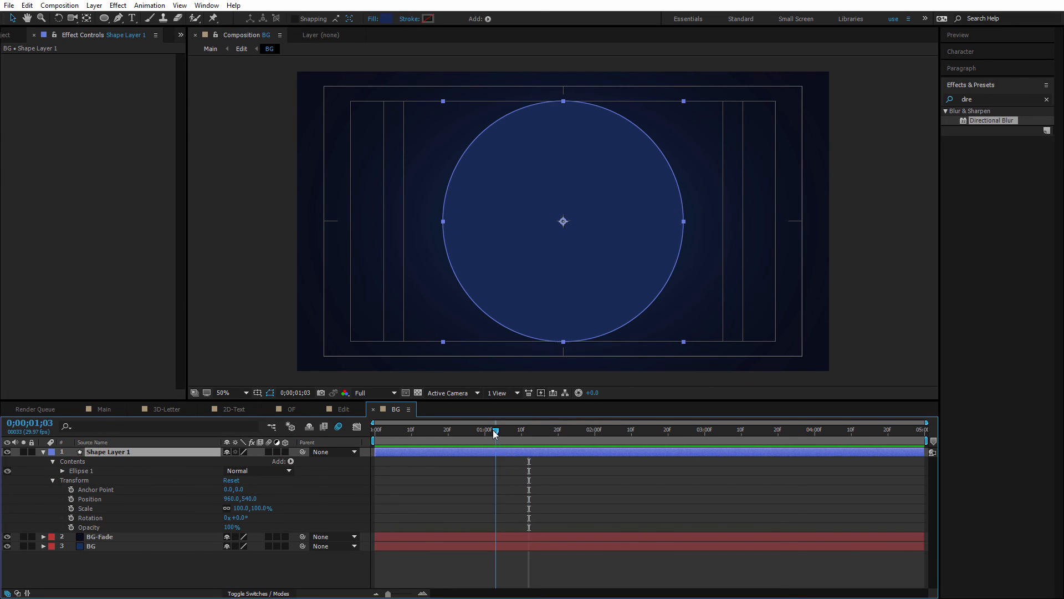
pyautogui.moveTo(493, 431); pyautogui.dragTo(495, 432)
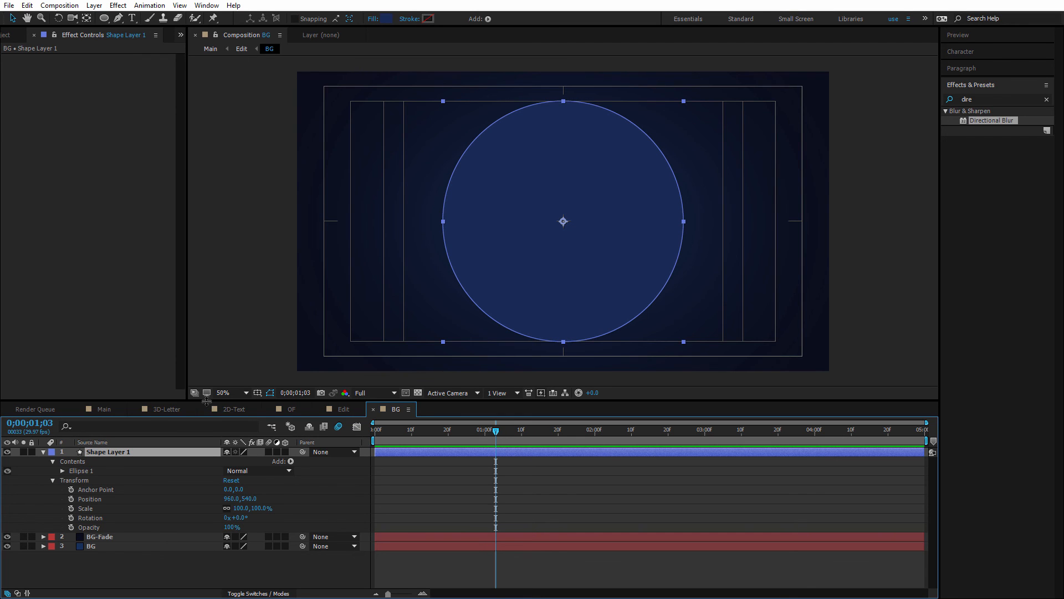
pyautogui.click(336, 410)
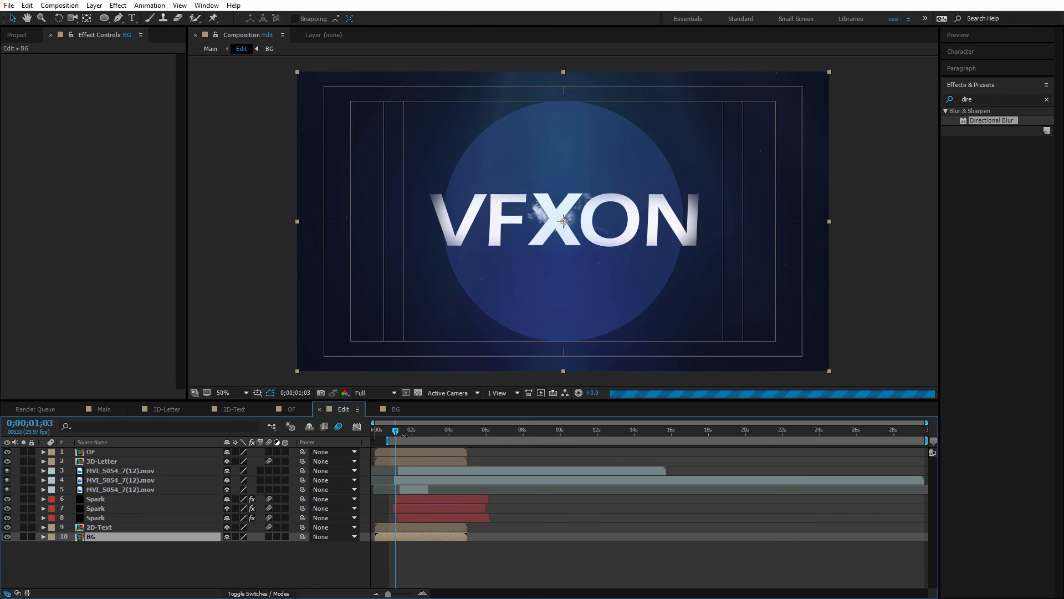
pyautogui.click(393, 409)
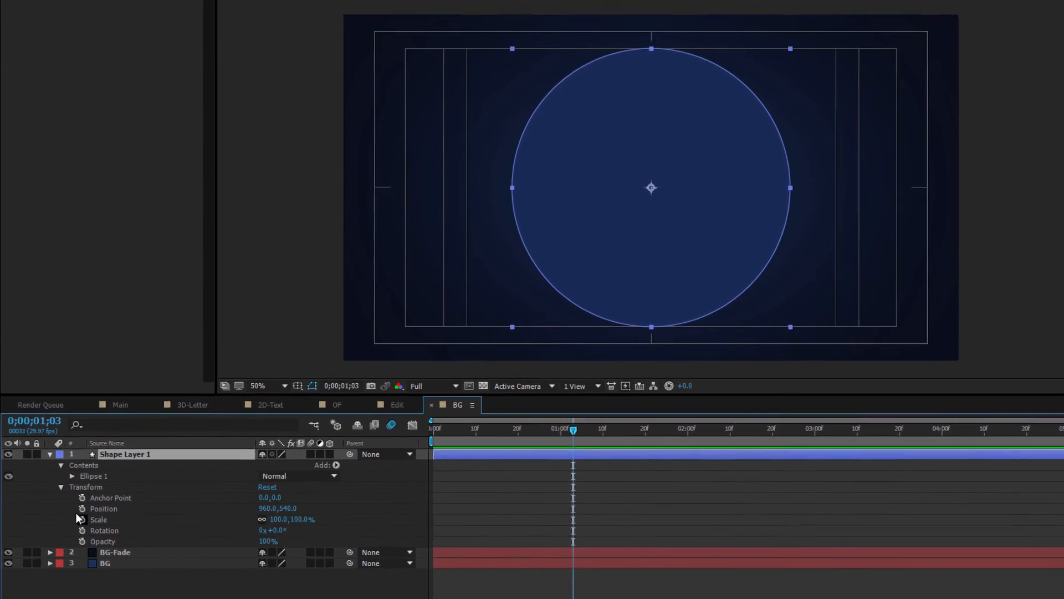
# Enable keyframing for Shape Layer 1's Scale and Opacity at 0;00;01;03 and show only its animated properties.
pyautogui.click(82, 508)
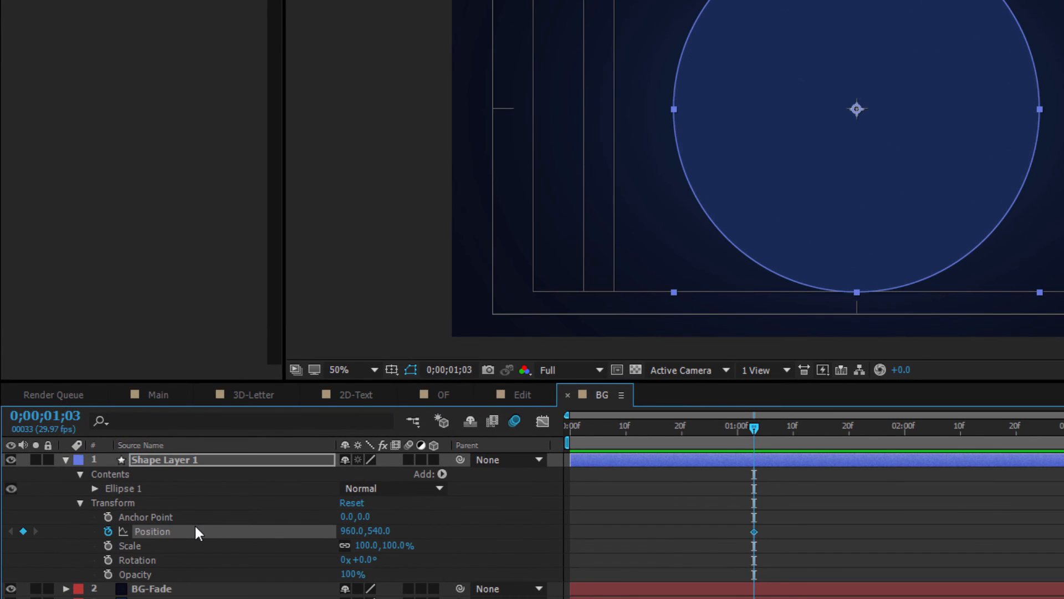
pyautogui.click(108, 531)
pyautogui.click(107, 546)
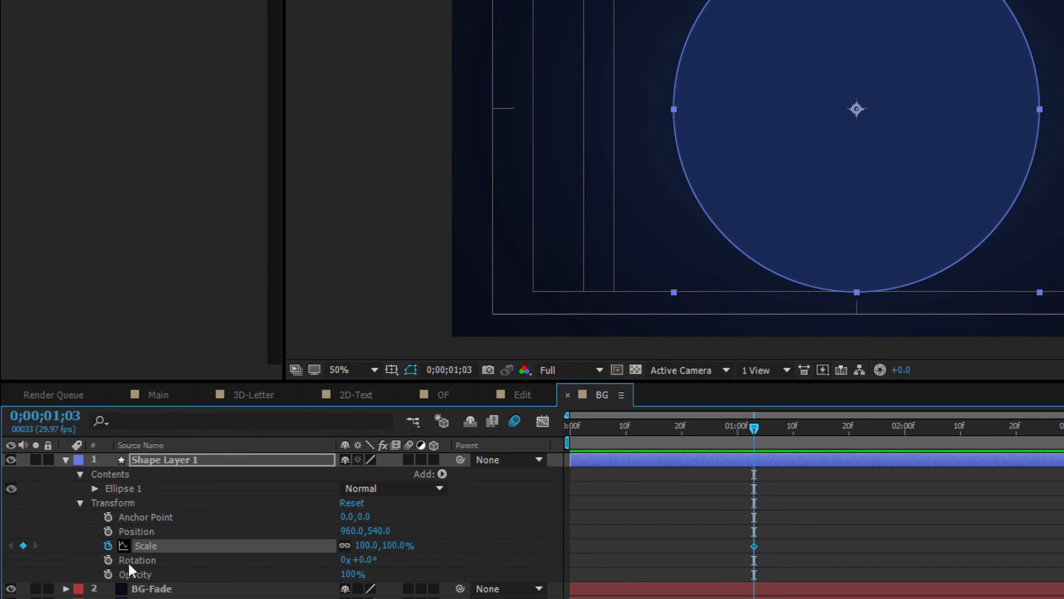
pyautogui.click(109, 574)
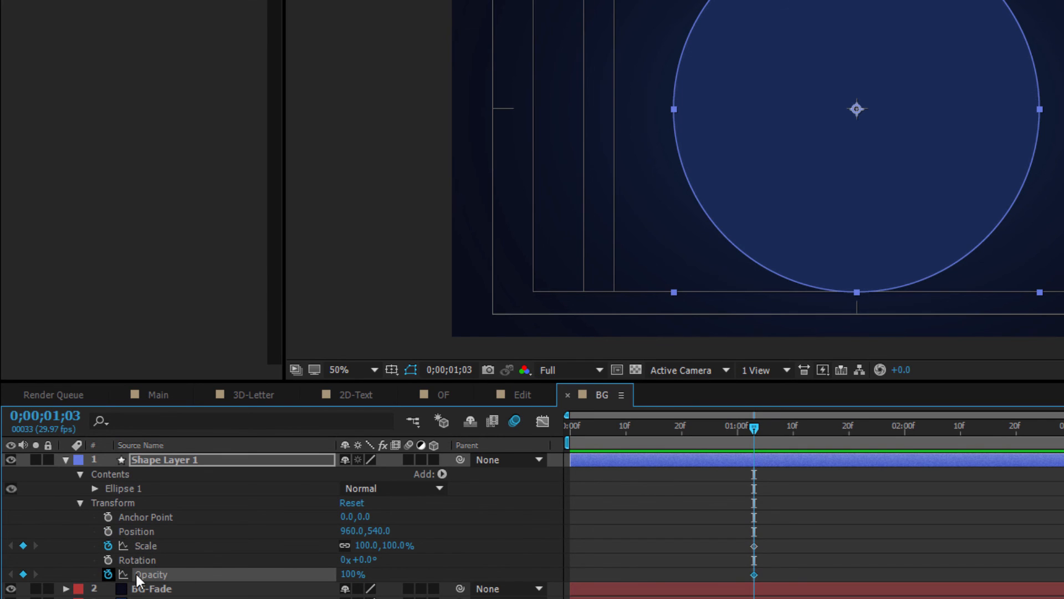
pyautogui.click(165, 458)
pyautogui.press('u')
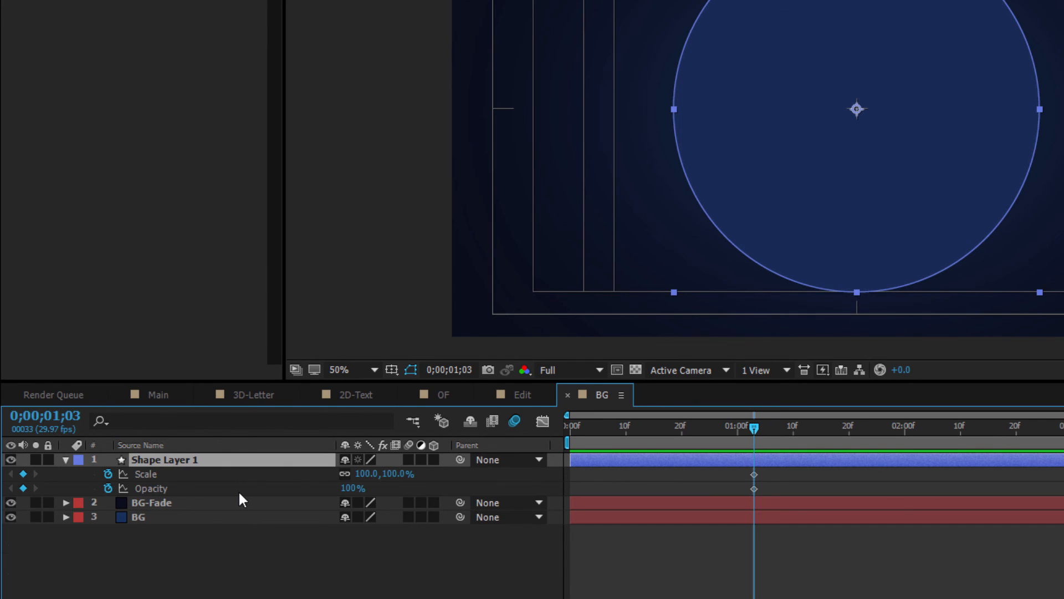
# Set Shape Layer 1's starting Scale and Opacity keyframes to 0%.
pyautogui.click(366, 473)
pyautogui.write('0')
pyautogui.press('Return')
pyautogui.click(347, 488)
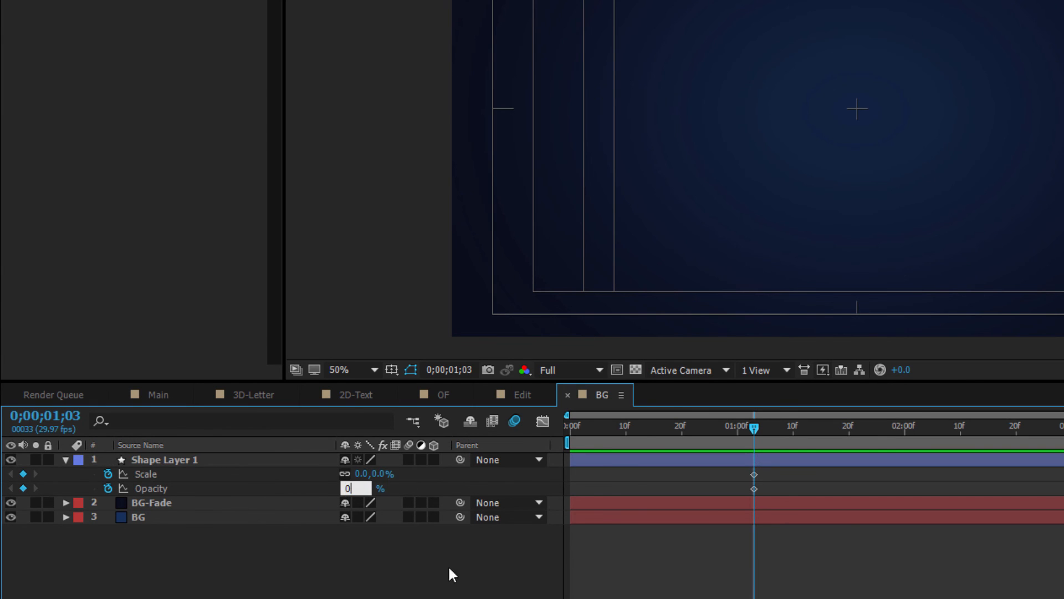
pyautogui.write('0')
pyautogui.press('Return')
# Keyframe Shape Layer 1's Opacity at 37% on 0;00;01;12, checked against Edit, and its Scale at 84% on 0;00;01;13.
pyautogui.moveTo(754, 428); pyautogui.dragTo(804, 433)
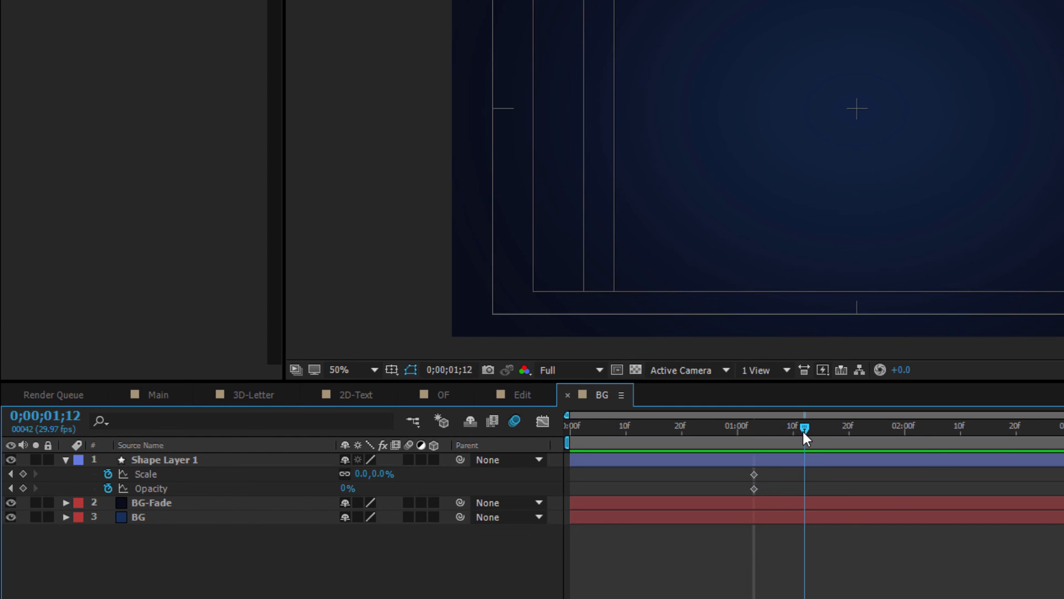
pyautogui.click(519, 393)
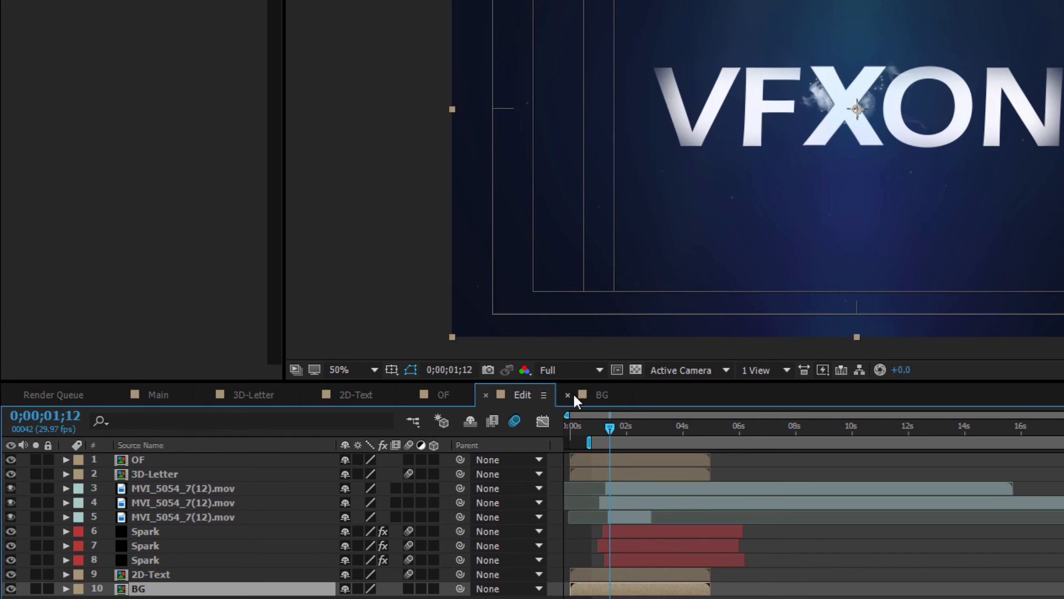
pyautogui.click(587, 391)
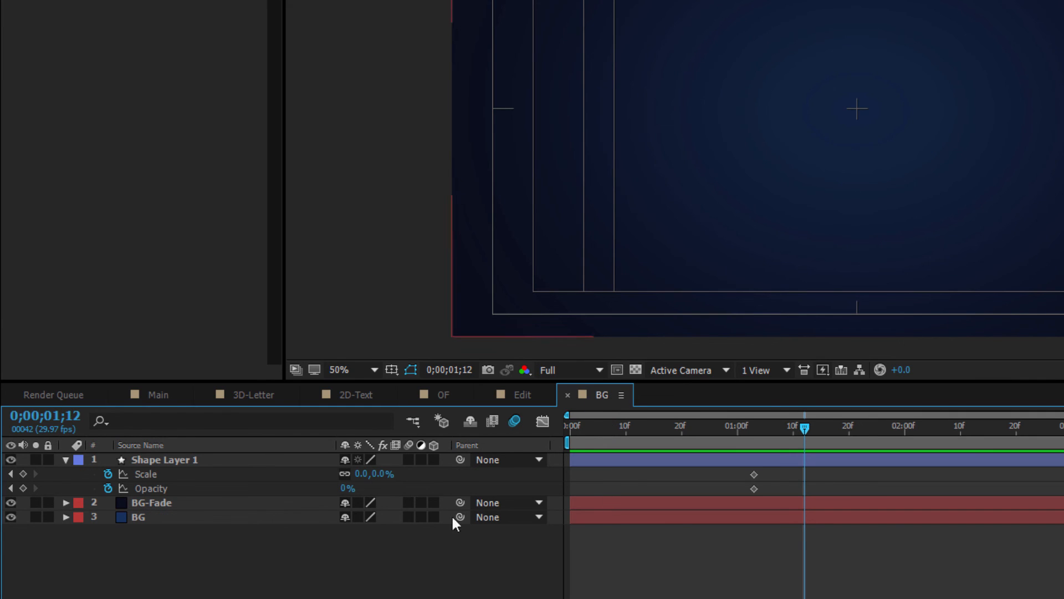
pyautogui.click(345, 489)
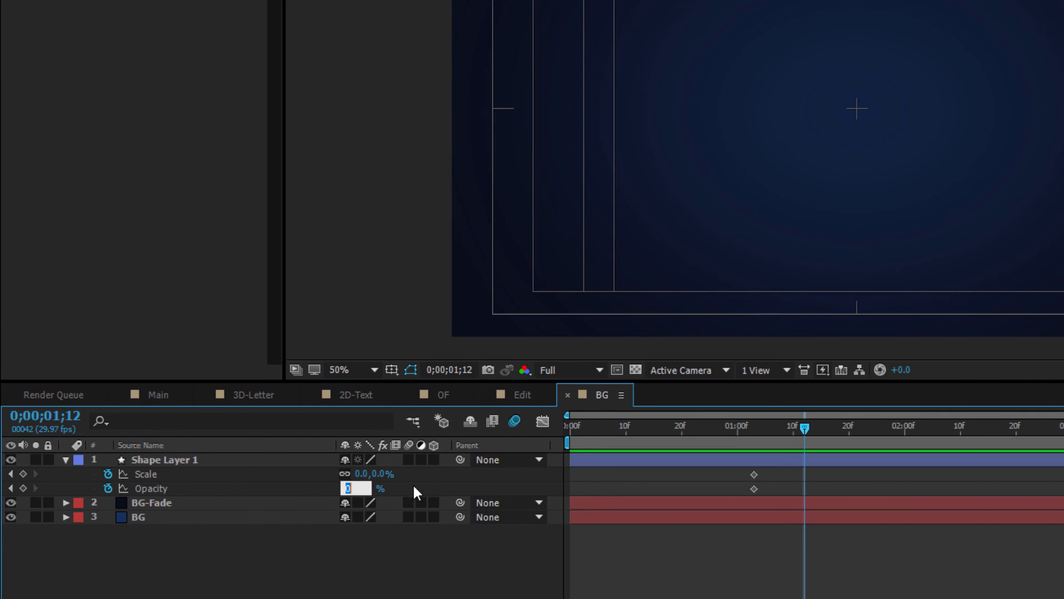
pyautogui.write('37')
pyautogui.press('Return')
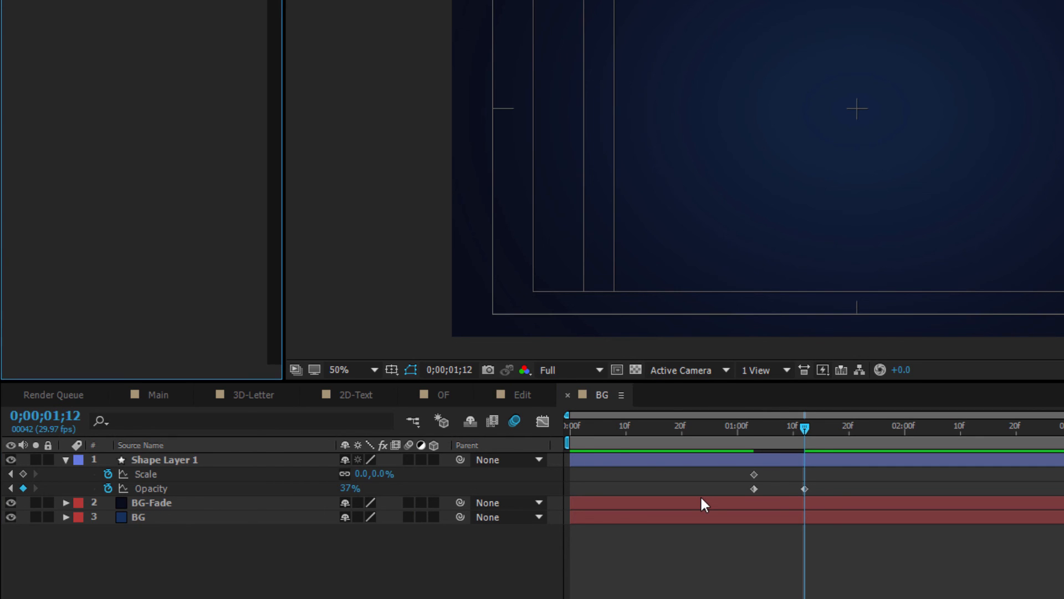
pyautogui.press('pagedown')
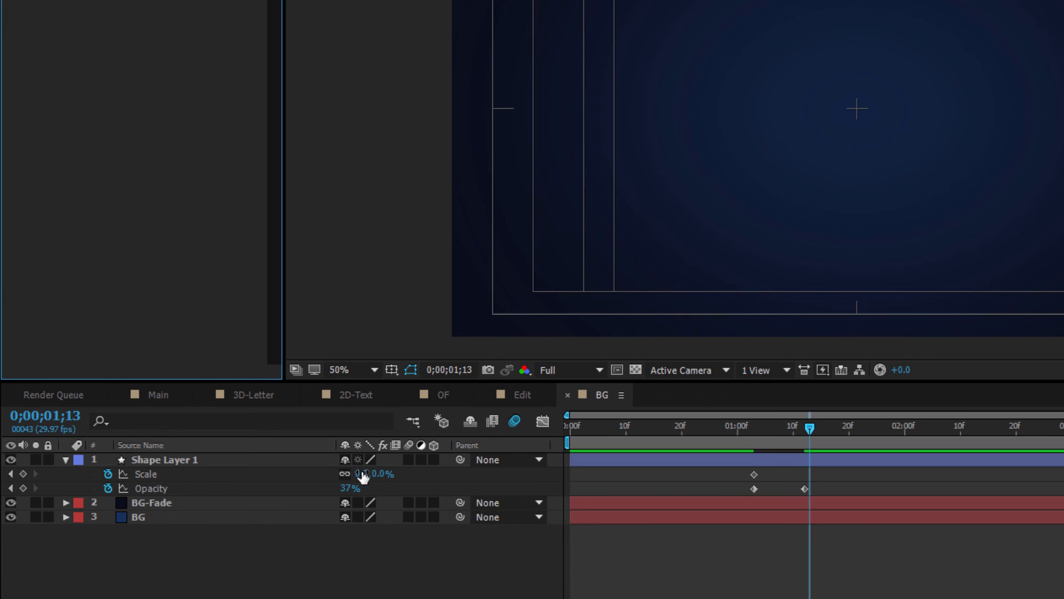
pyautogui.moveTo(382, 477); pyautogui.dragTo(453, 474)
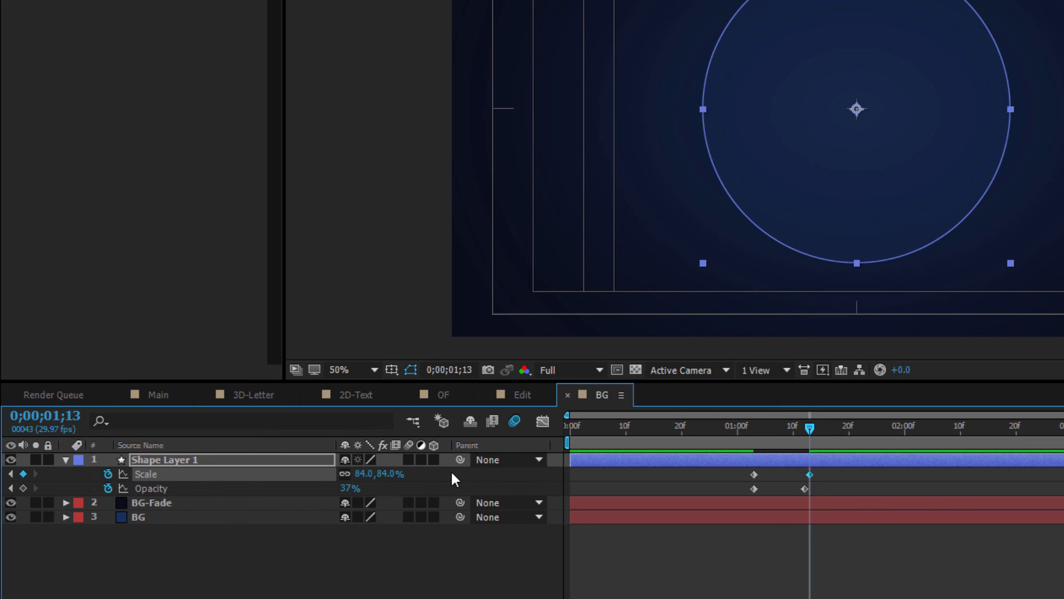
# Move the current time to 0;00;01;23, check that frame in the Edit composition, and return to BG.
pyautogui.moveTo(827, 435); pyautogui.dragTo(865, 438)
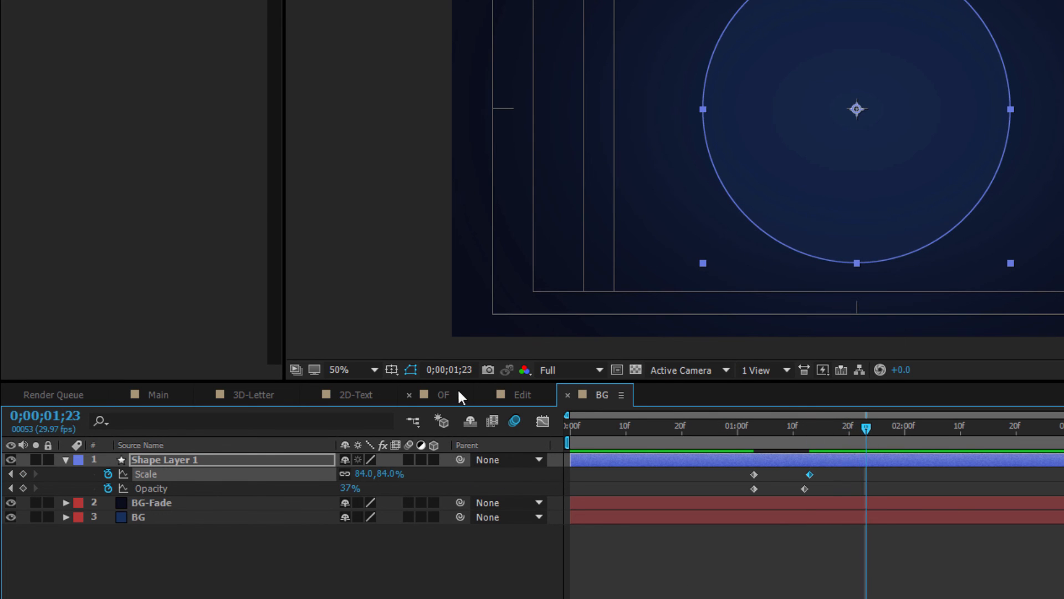
pyautogui.click(518, 391)
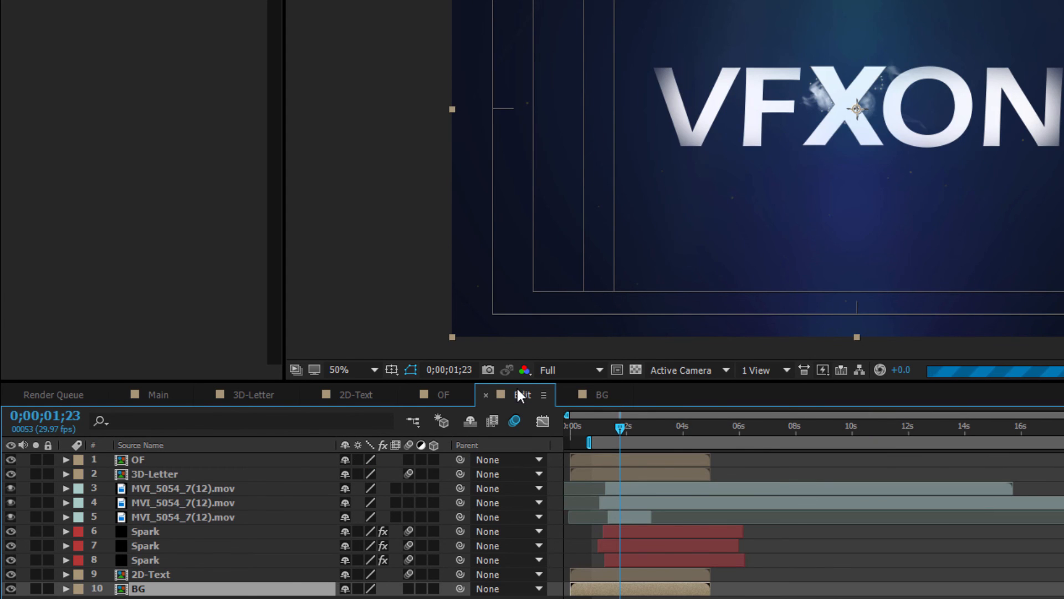
pyautogui.click(587, 395)
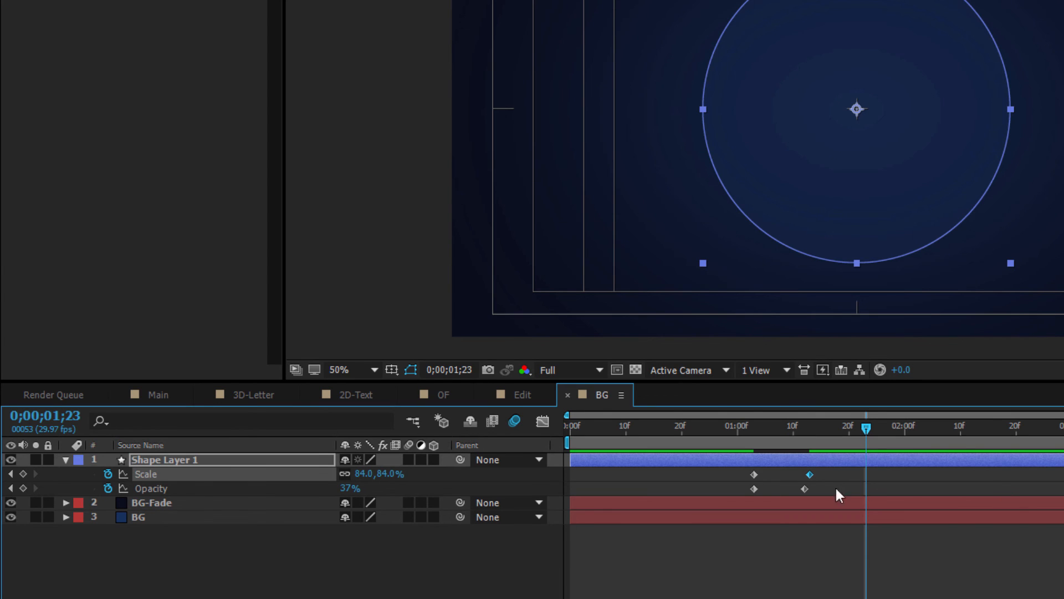
pyautogui.click(351, 488)
pyautogui.write('0')
pyautogui.press('Return')
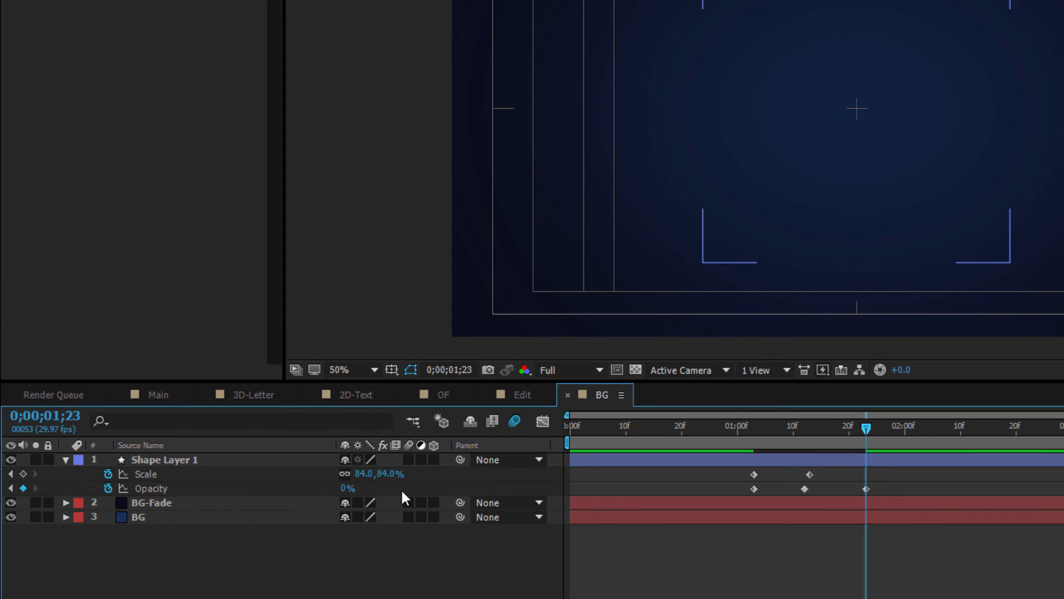
pyautogui.hotkey('ctrl', 'z')
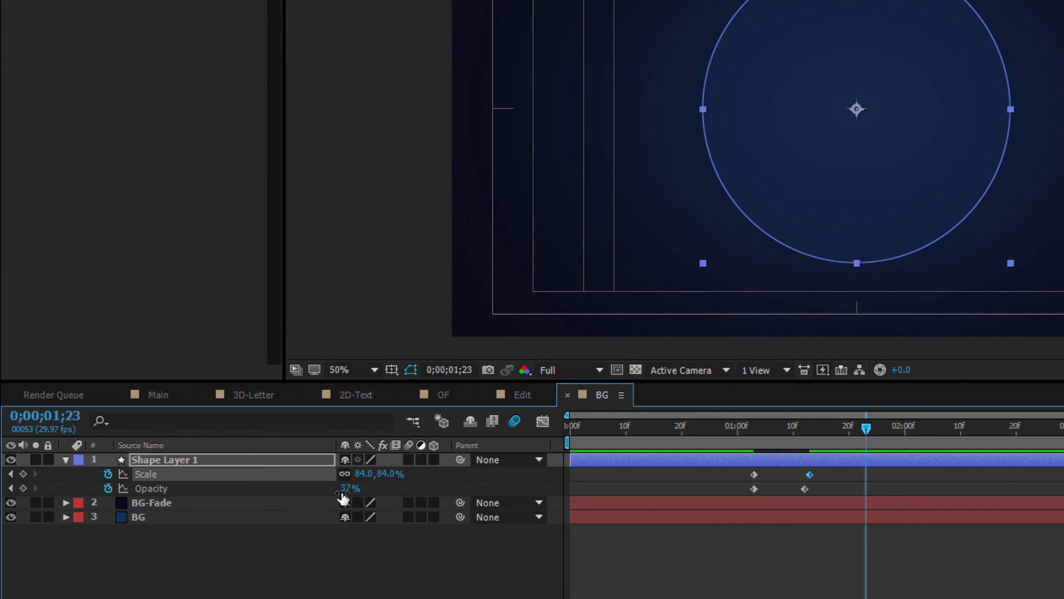
# Add an Opacity keyframe to Shape Layer 1 at 0;00;01;23 and keyframe its Scale at 144% on 0;00;01;24.
pyautogui.click(23, 488)
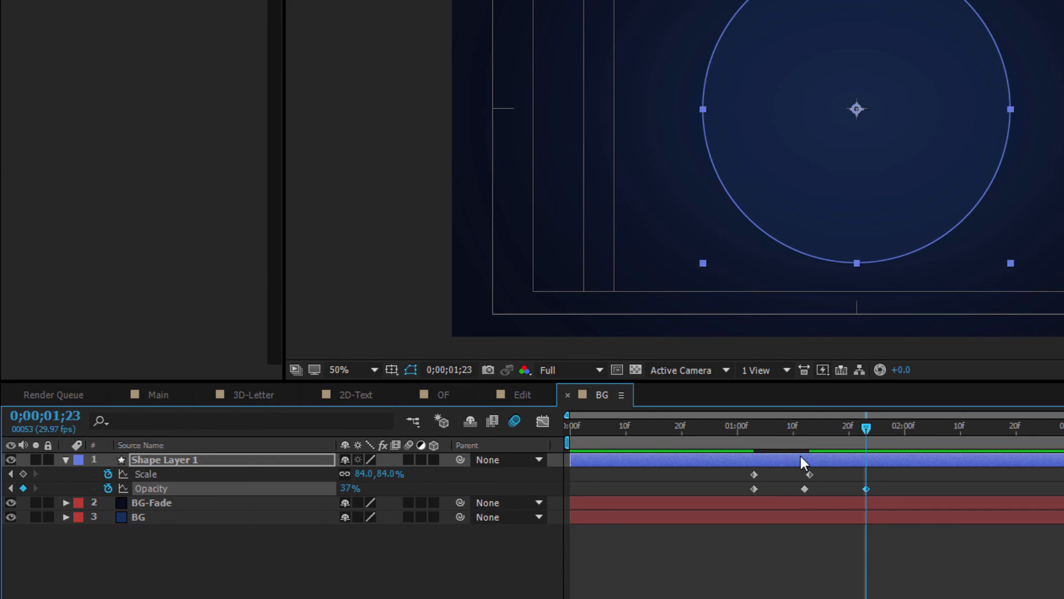
pyautogui.press('pagedown')
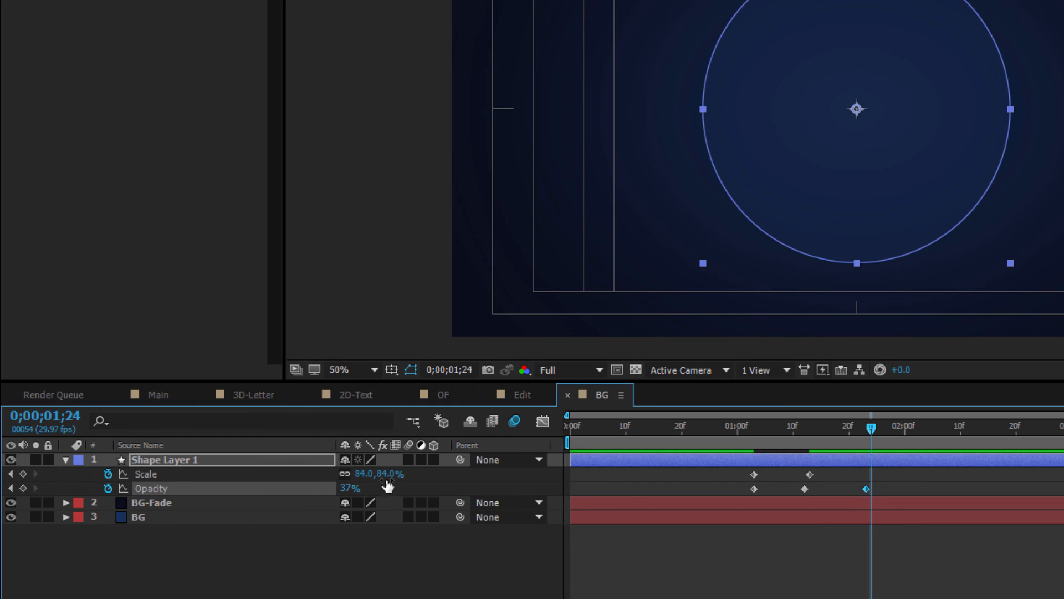
pyautogui.moveTo(388, 474); pyautogui.dragTo(433, 465)
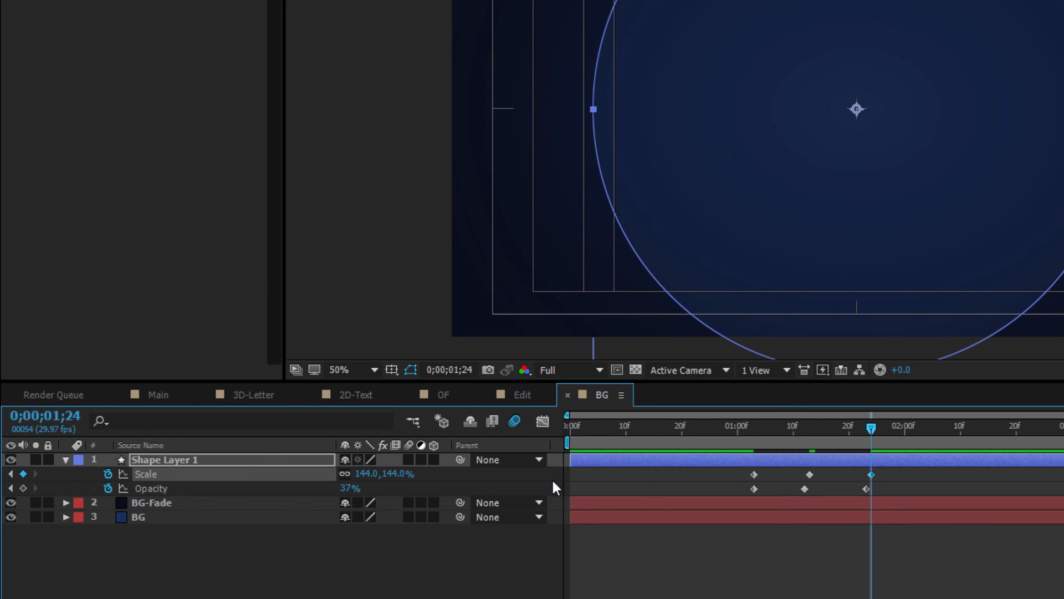
# Set Shape Layer 1's Opacity keyframe at 0;00;01;23 to 0%.
pyautogui.click(868, 425)
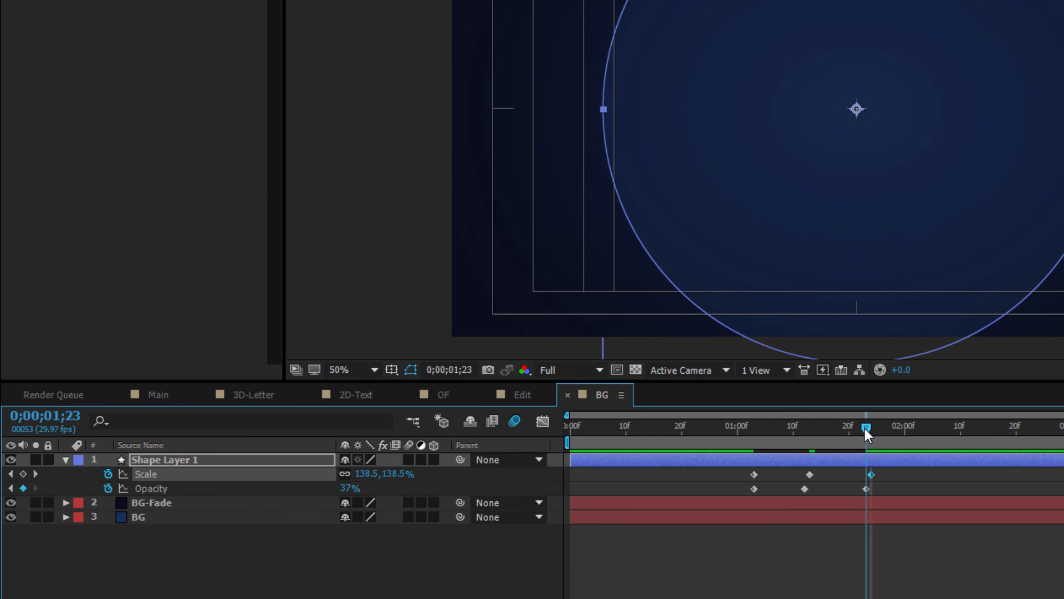
pyautogui.click(867, 489)
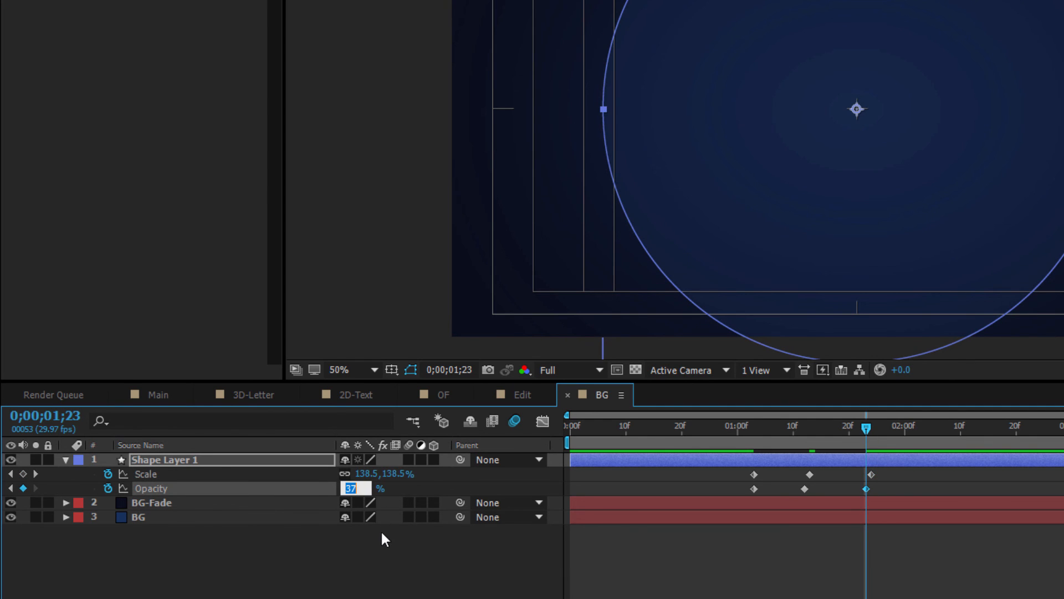
pyautogui.write('0')
pyautogui.click(382, 564)
# Duplicate the animated Shape Layer 1 and reveal the copy's keyframed properties.
pyautogui.click(154, 458)
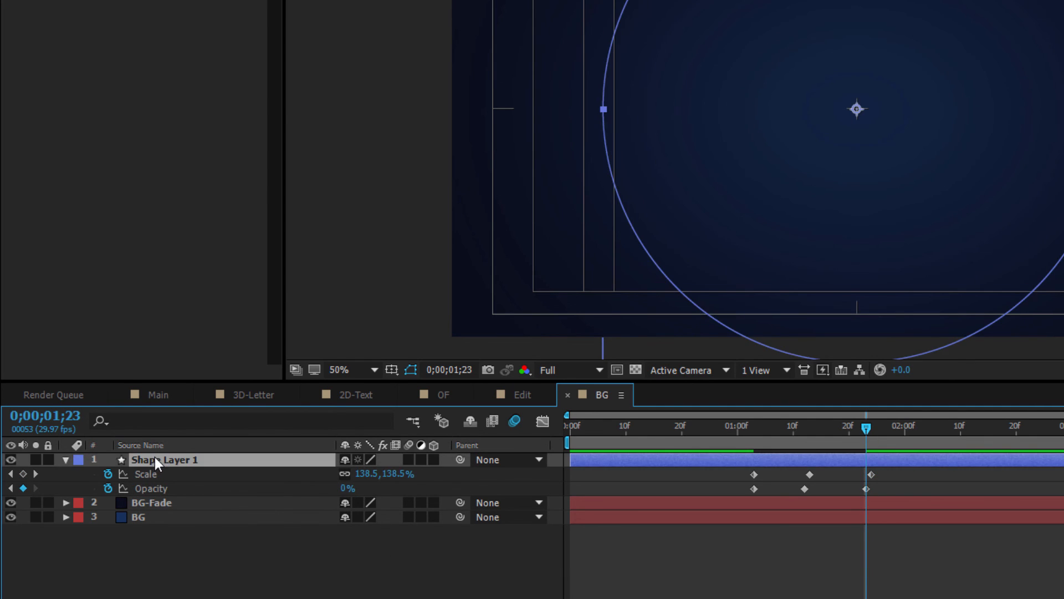
pyautogui.hotkey('ctrl', 'd')
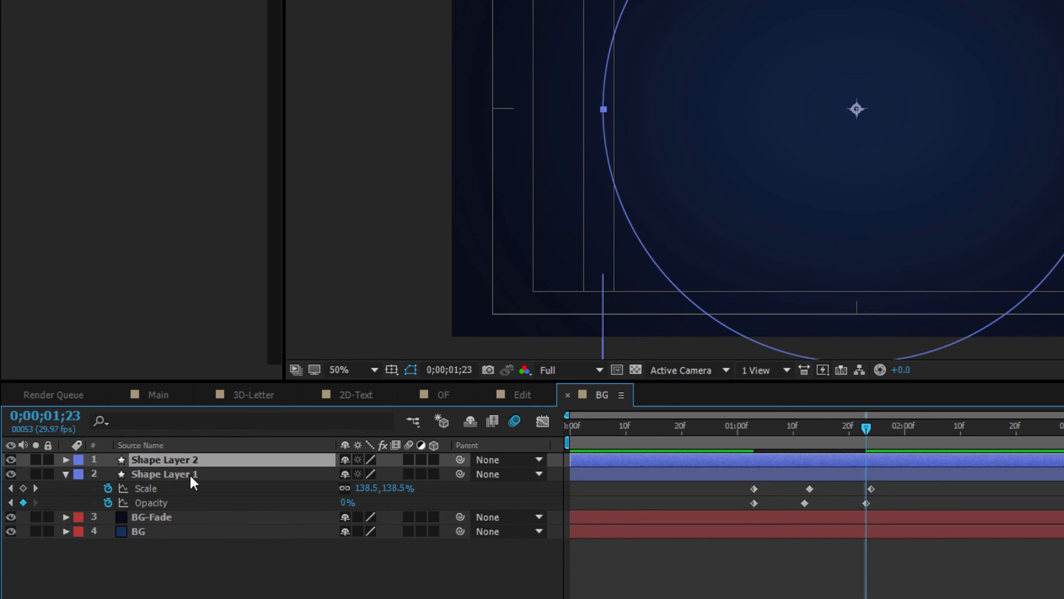
pyautogui.press('u')
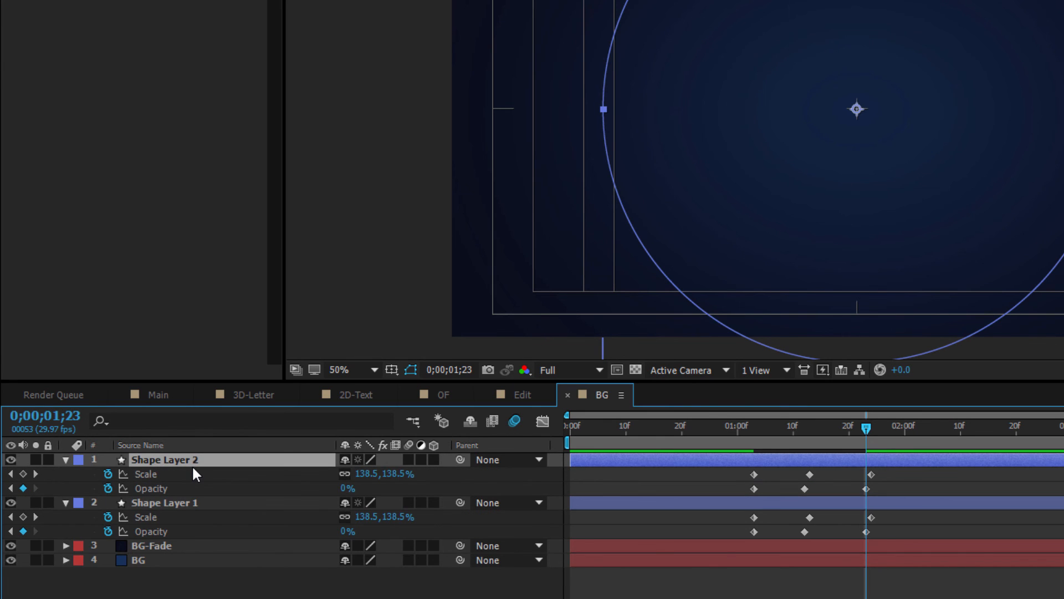
# Duplicate Shape Layer 2 with its keyframes revealed, and shift Shape Layer 2 so its animation starts at 0;00;01;06.
pyautogui.hotkey('ctrl', 'd')
pyautogui.press('u')
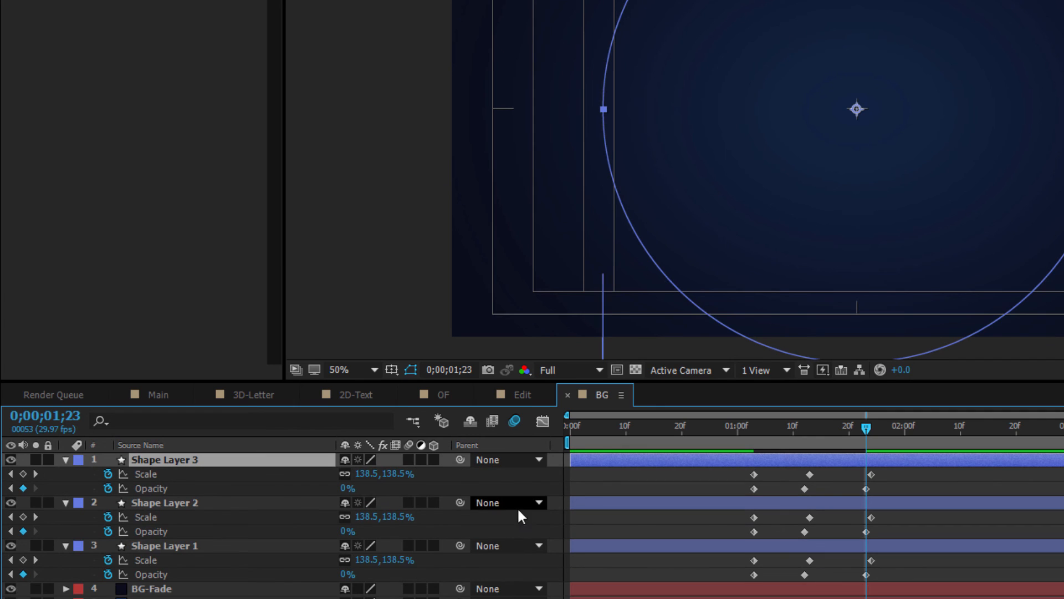
pyautogui.moveTo(753, 425); pyautogui.dragTo(770, 427)
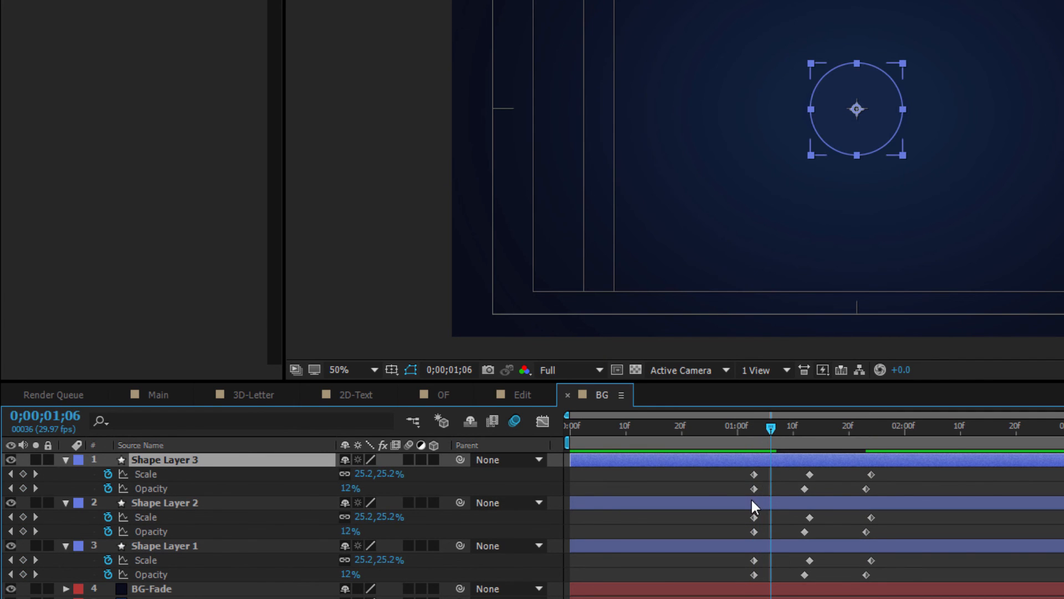
pyautogui.click(621, 504)
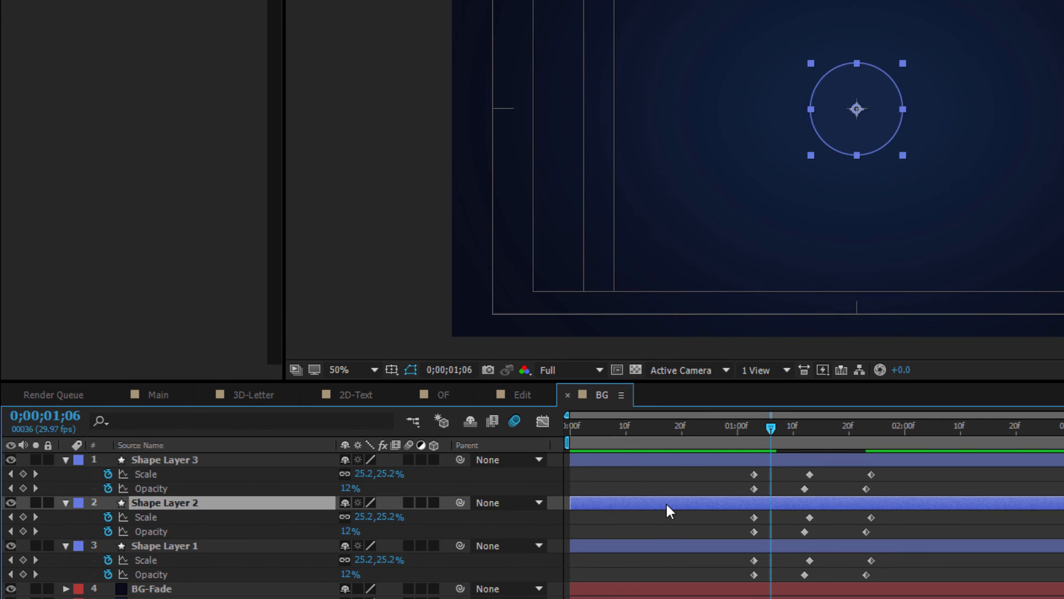
pyautogui.moveTo(687, 502); pyautogui.dragTo(685, 500)
pyautogui.moveTo(783, 497); pyautogui.dragTo(800, 499)
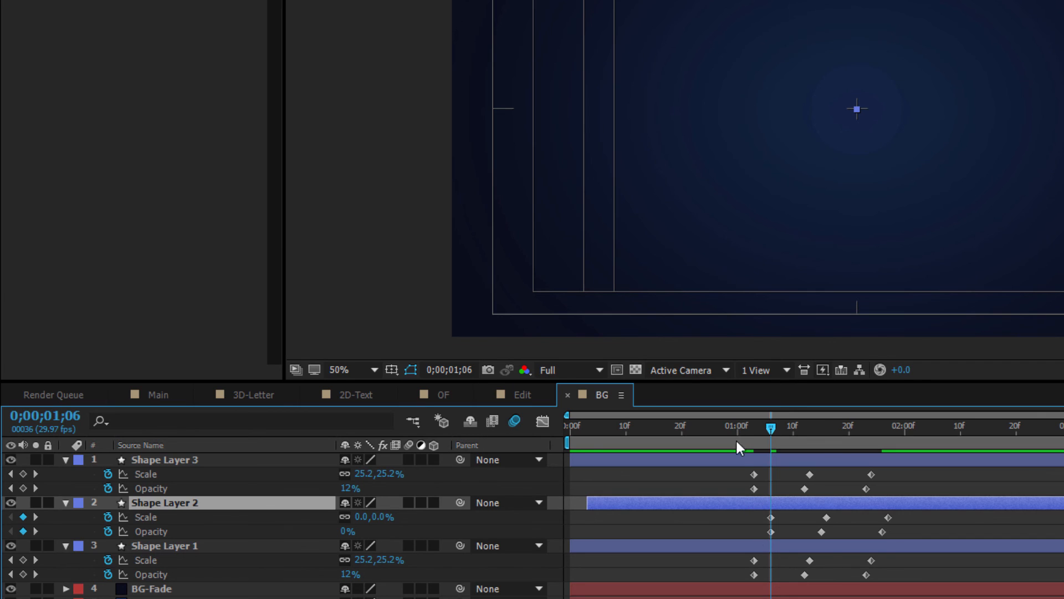
# Shift Shape Layer 3 so its animation starts at about 0;00;01;08, and move the current time to 0;00;01;14.
pyautogui.click(734, 458)
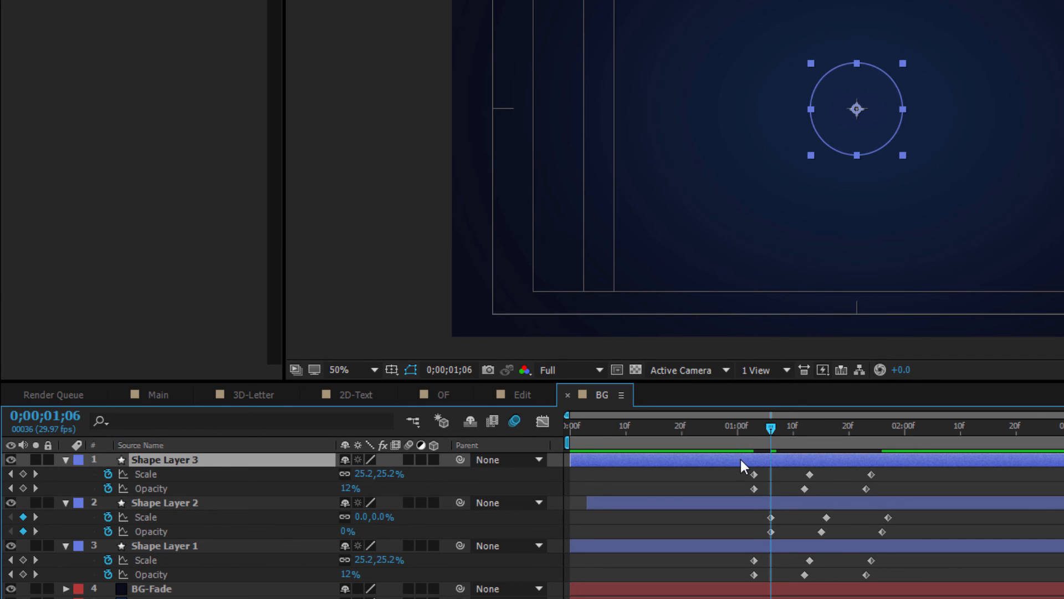
pyautogui.moveTo(770, 431); pyautogui.dragTo(813, 434)
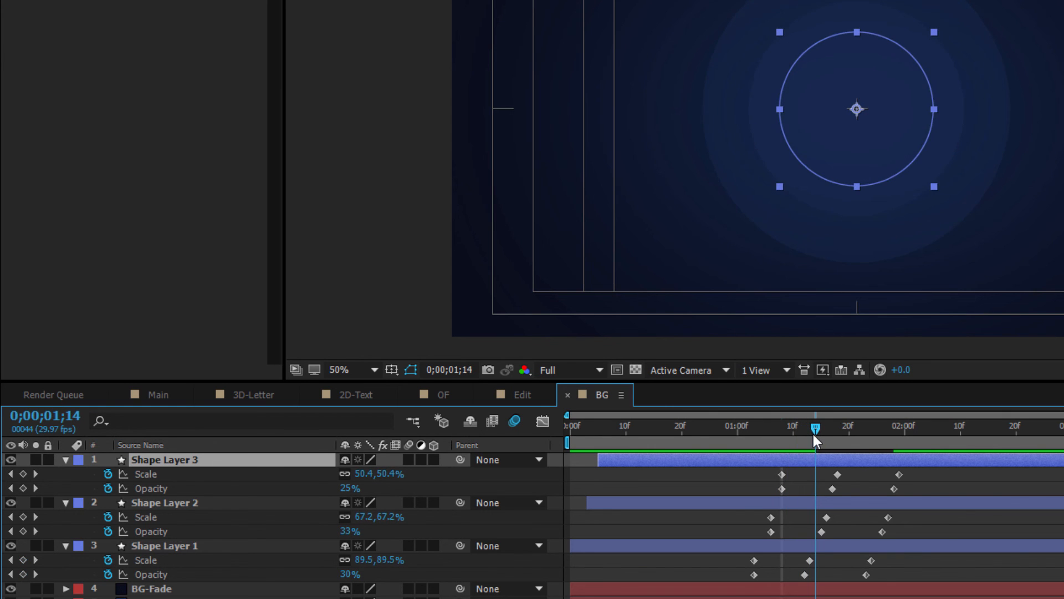
# Set the fill color of Shape Layer 2's circle to 1A2D5A.
pyautogui.click(698, 504)
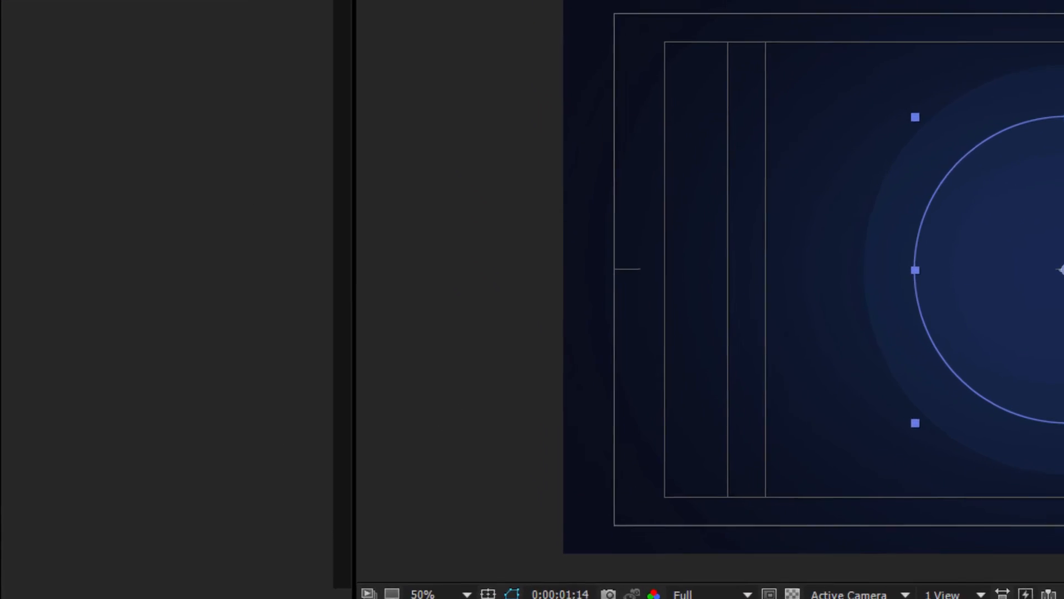
pyautogui.write('1A2D5A')
pyautogui.click(630, 271)
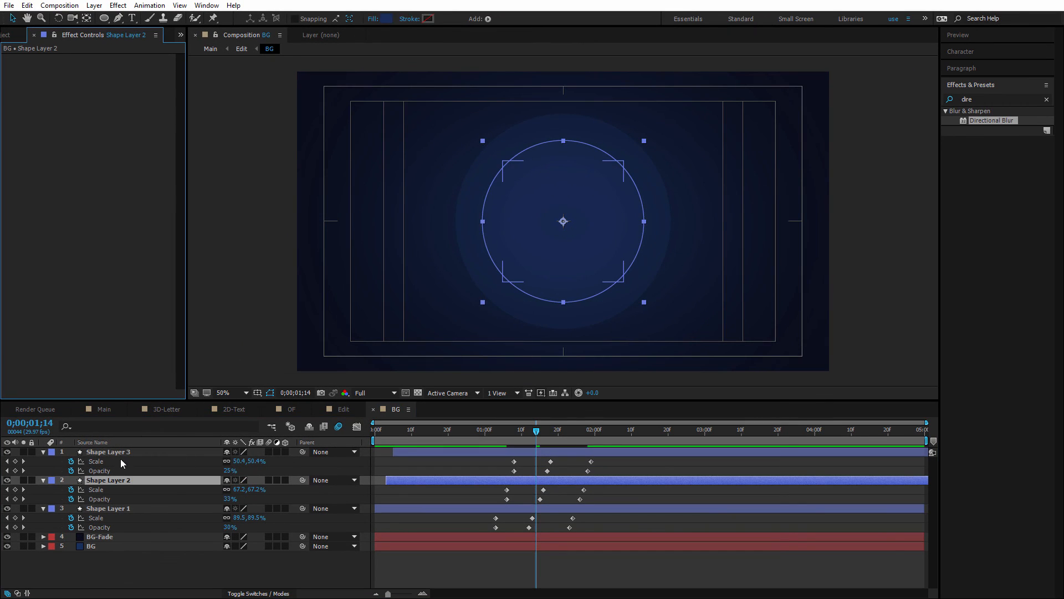
# Set the fill color of Shape Layer 3's circle to 152548 and deselect the layer.
pyautogui.click(121, 452)
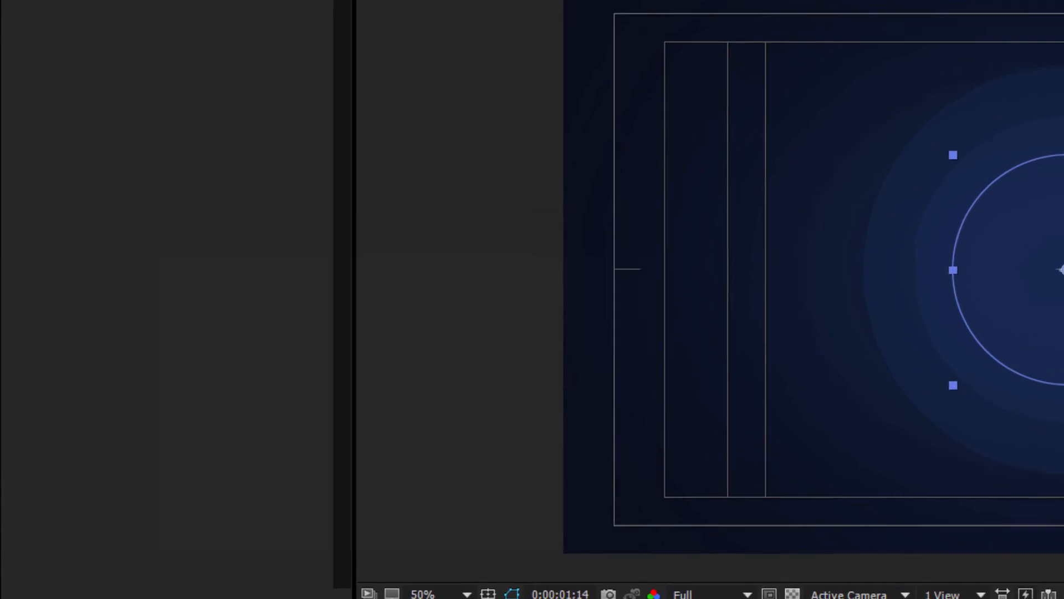
pyautogui.write('152548')
pyautogui.click(644, 270)
pyautogui.click(778, 566)
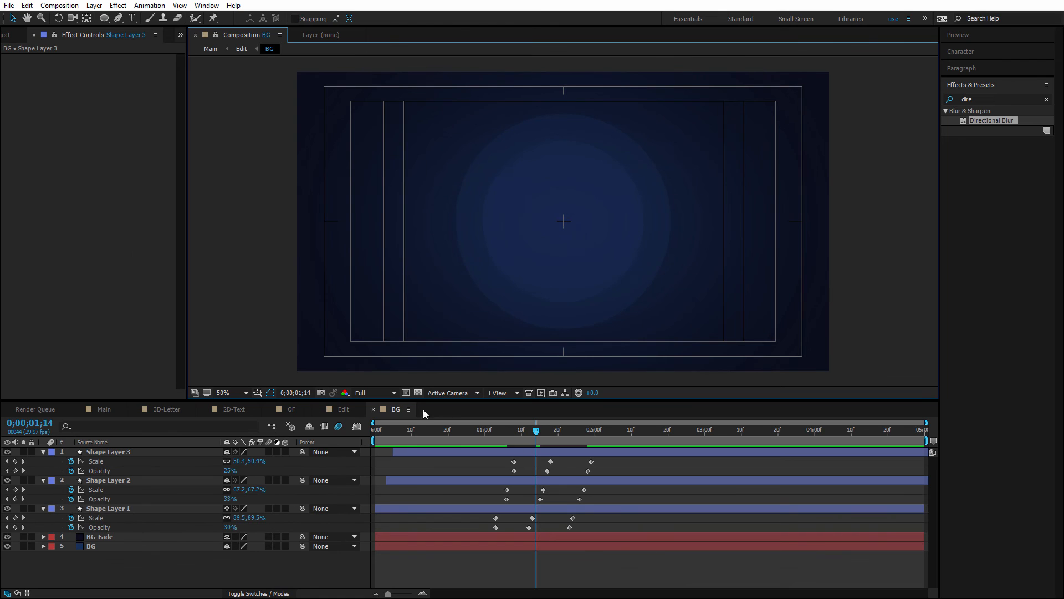
# Try a brighter blue fill, 234389, on Shape Layer 3's circle.
pyautogui.moveTo(536, 430)
pyautogui.mouseDown()
pyautogui.moveTo(558, 432)
pyautogui.moveTo(532, 431)
pyautogui.mouseUp()
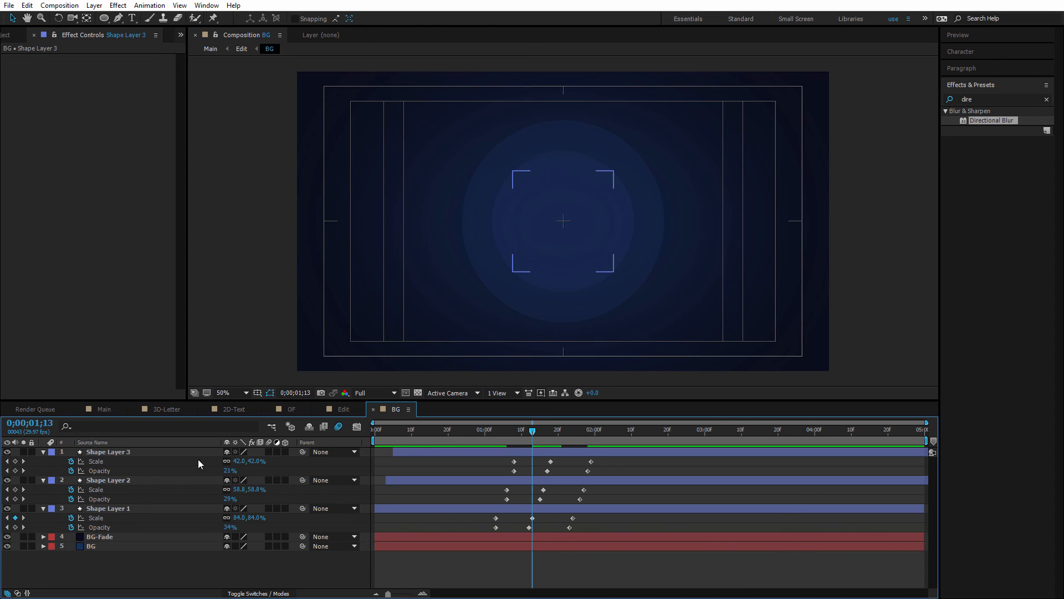
pyautogui.click(181, 452)
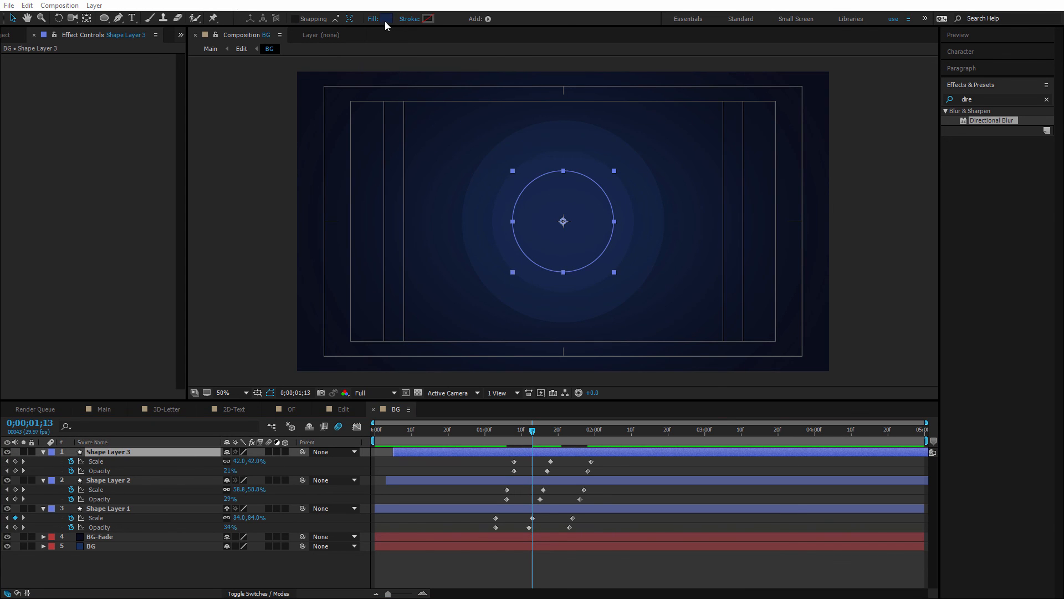
pyautogui.click(385, 18)
pyautogui.moveTo(173, 319); pyautogui.dragTo(184, 286)
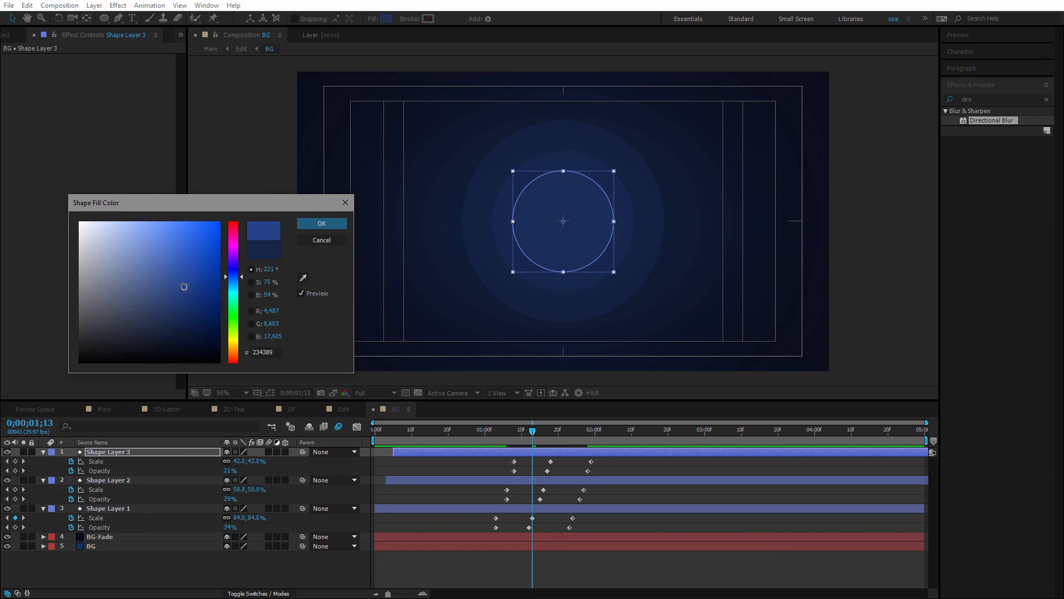
pyautogui.click(324, 230)
pyautogui.click(264, 247)
# Enable motion blur on the circle shape layers and preview BG with the work area starting at about 0;00;00;25.
pyautogui.press('Home')
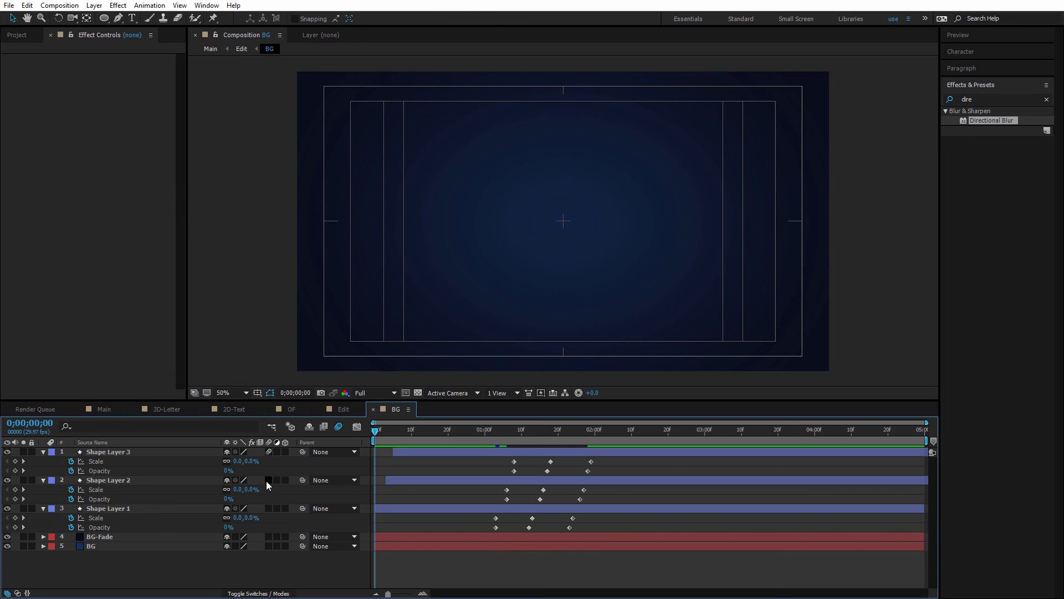
pyautogui.click(266, 508)
pyautogui.moveTo(374, 440); pyautogui.dragTo(465, 441)
pyautogui.press('space')
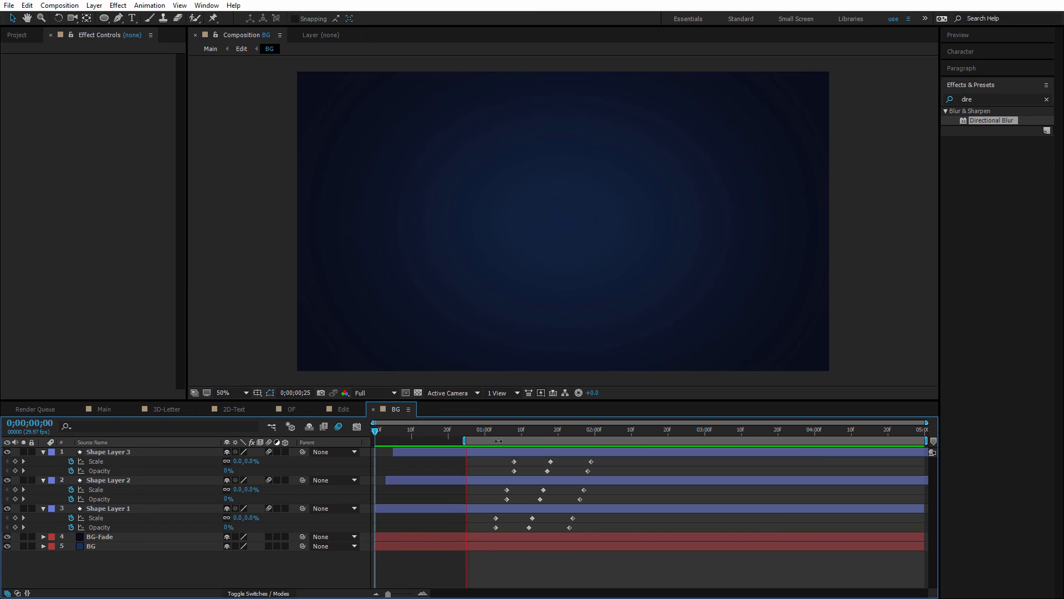
pyautogui.press('space')
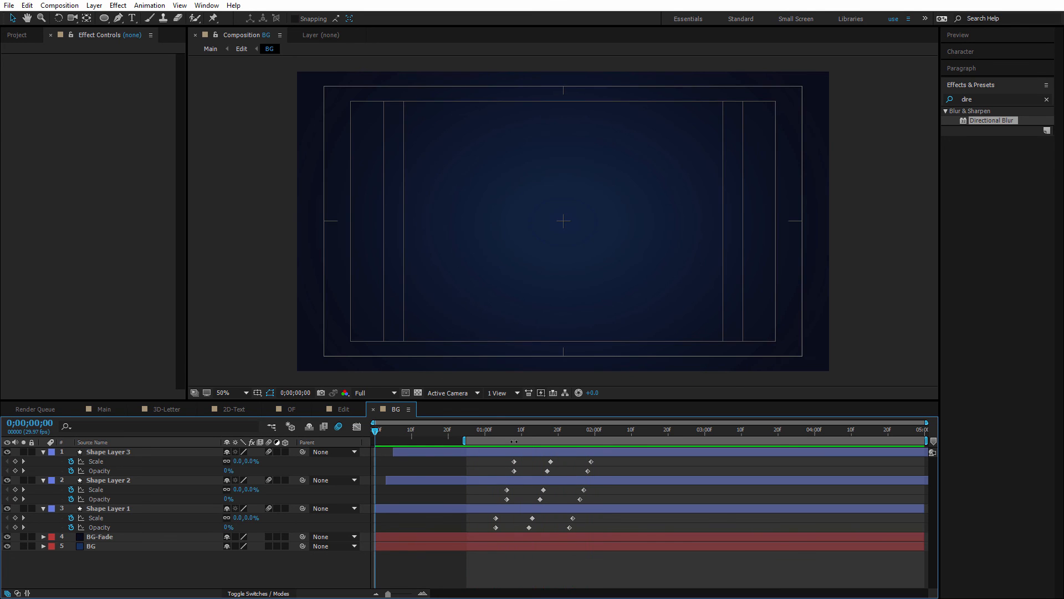
# Check the circles at 0;00;01;20 and set Shape Layer 3's fill color back to 152548.
pyautogui.moveTo(587, 431); pyautogui.dragTo(558, 431)
pyautogui.click(148, 451)
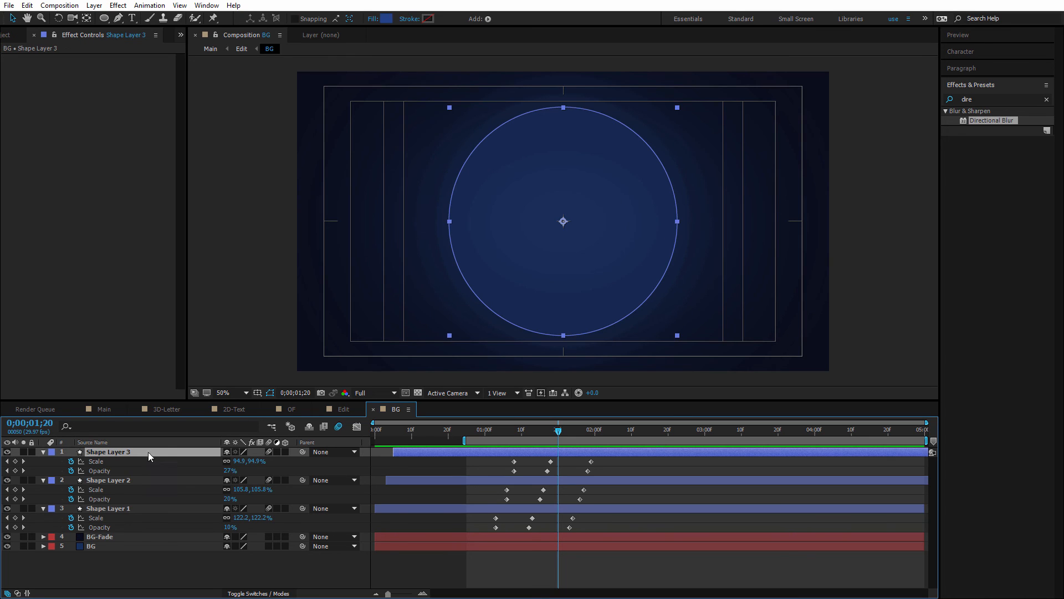
pyautogui.click(386, 19)
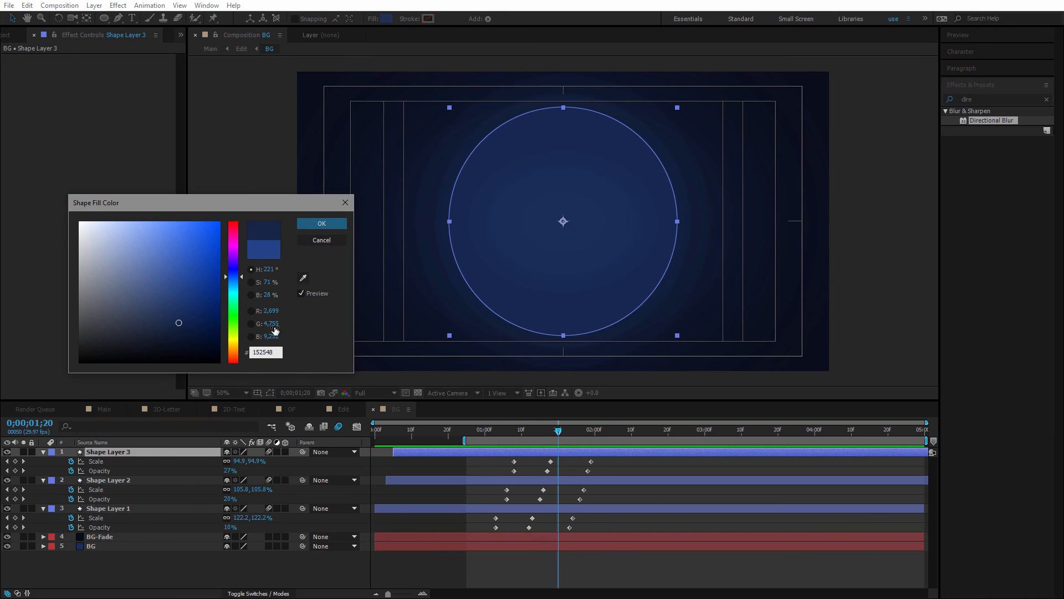
pyautogui.click(325, 227)
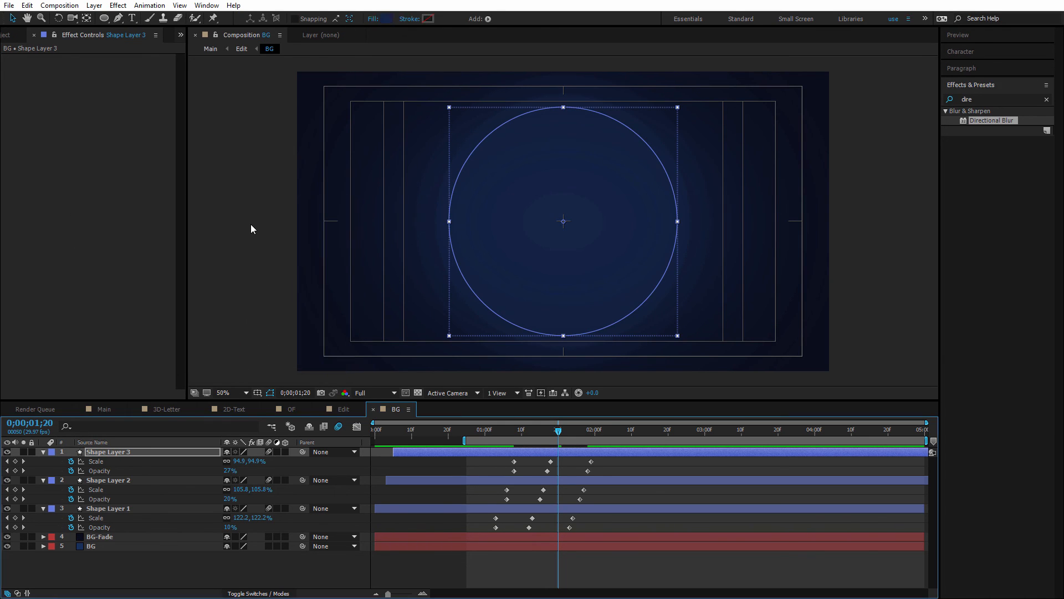
pyautogui.click(249, 247)
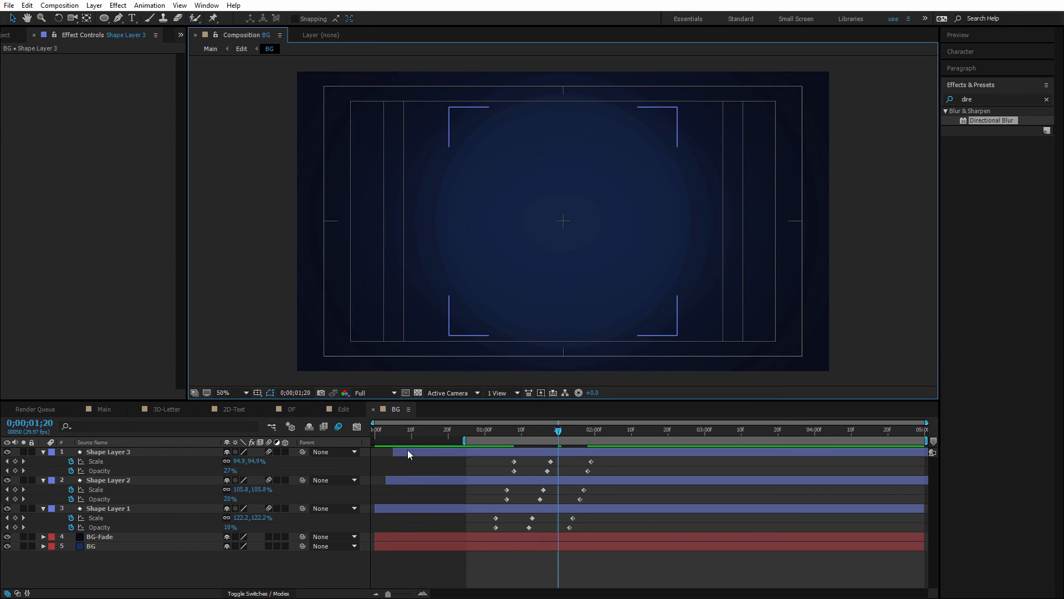
# Extend BG's work area back to the start of the composition and save the project.
pyautogui.moveTo(464, 440); pyautogui.dragTo(373, 441)
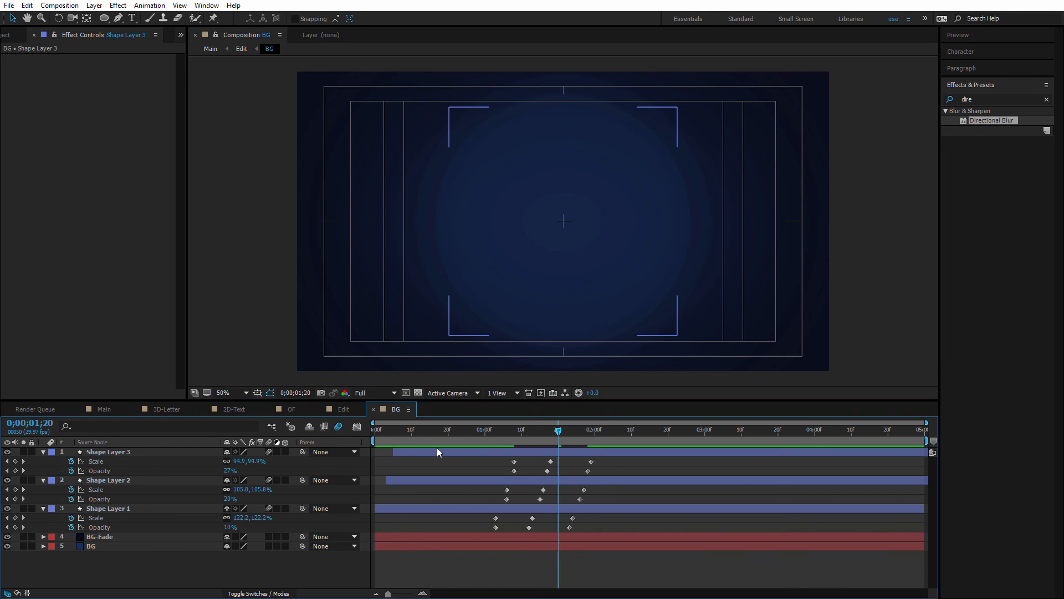
pyautogui.hotkey('ctrl', 's')
# Switch to the Main composition, start its work area at about 0;00;00;10, and preview the logo animation from 0;00;00;11.
pyautogui.click(113, 407)
pyautogui.click(466, 431)
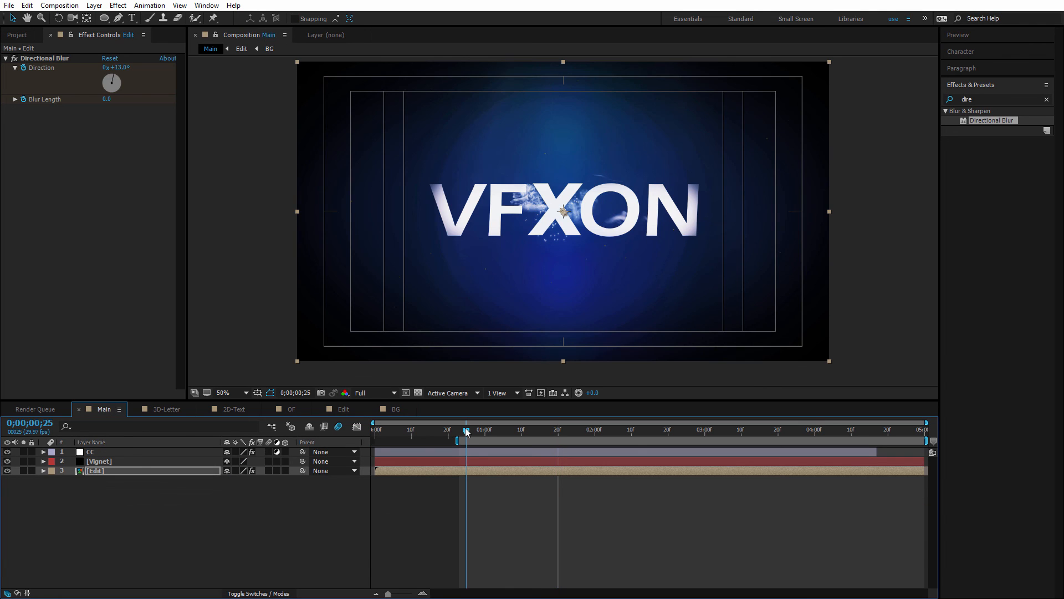
pyautogui.moveTo(465, 431); pyautogui.dragTo(413, 440)
pyautogui.press('space')
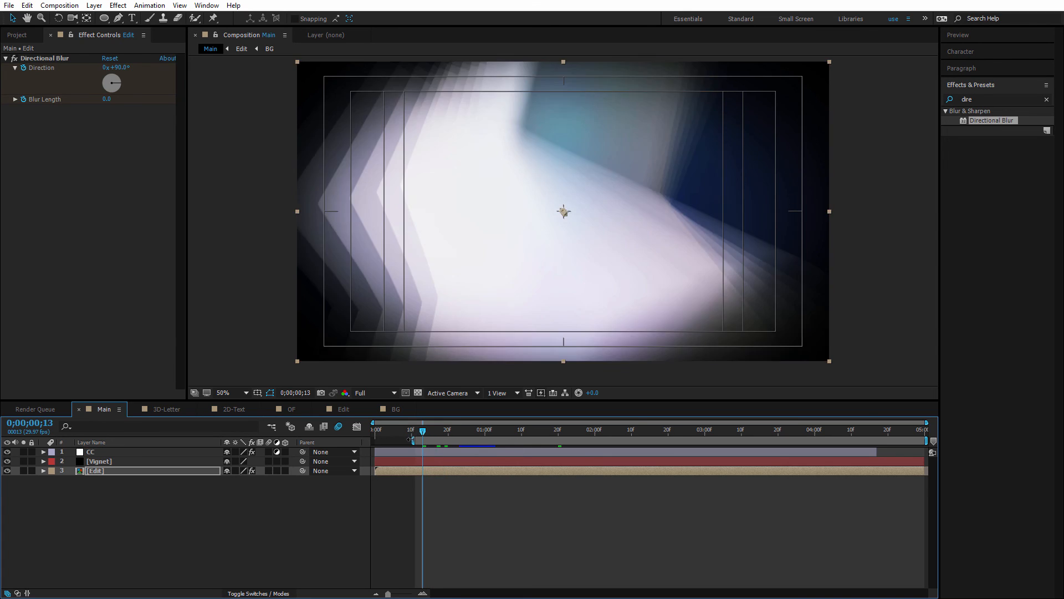
pyautogui.moveTo(424, 436); pyautogui.dragTo(415, 437)
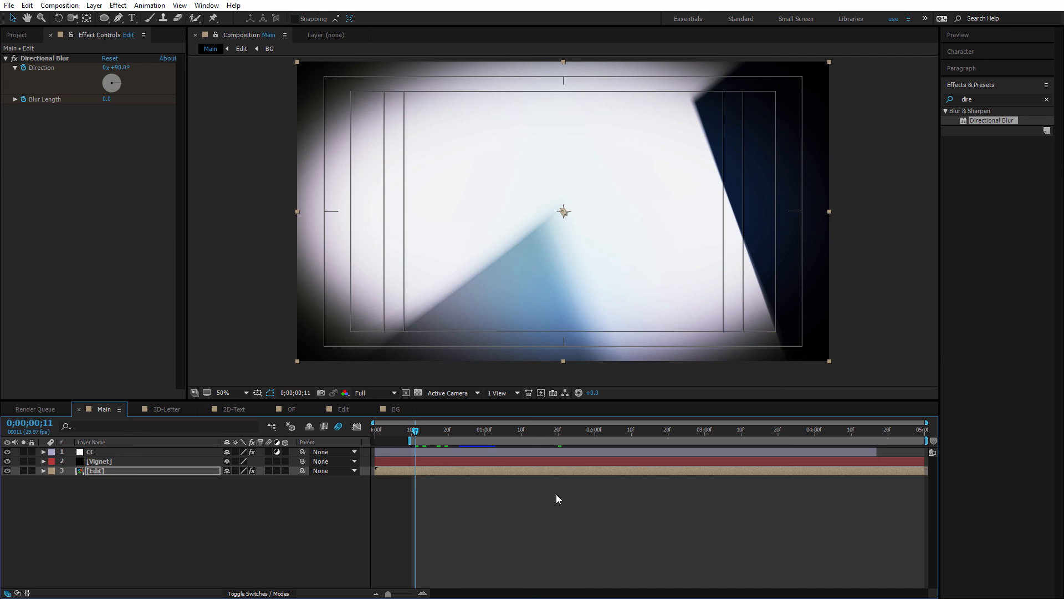
pyautogui.press('space')
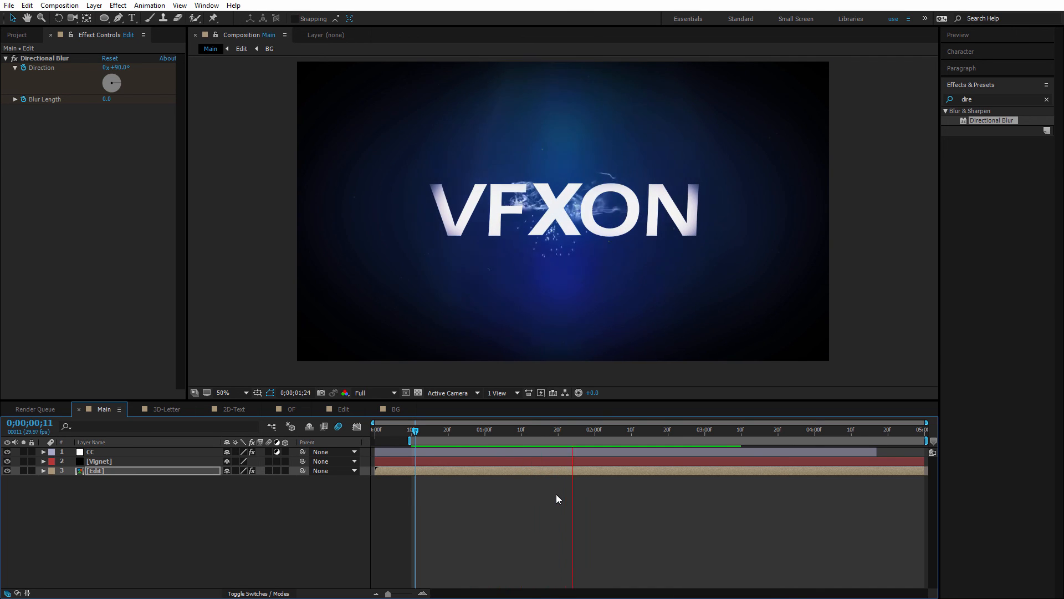